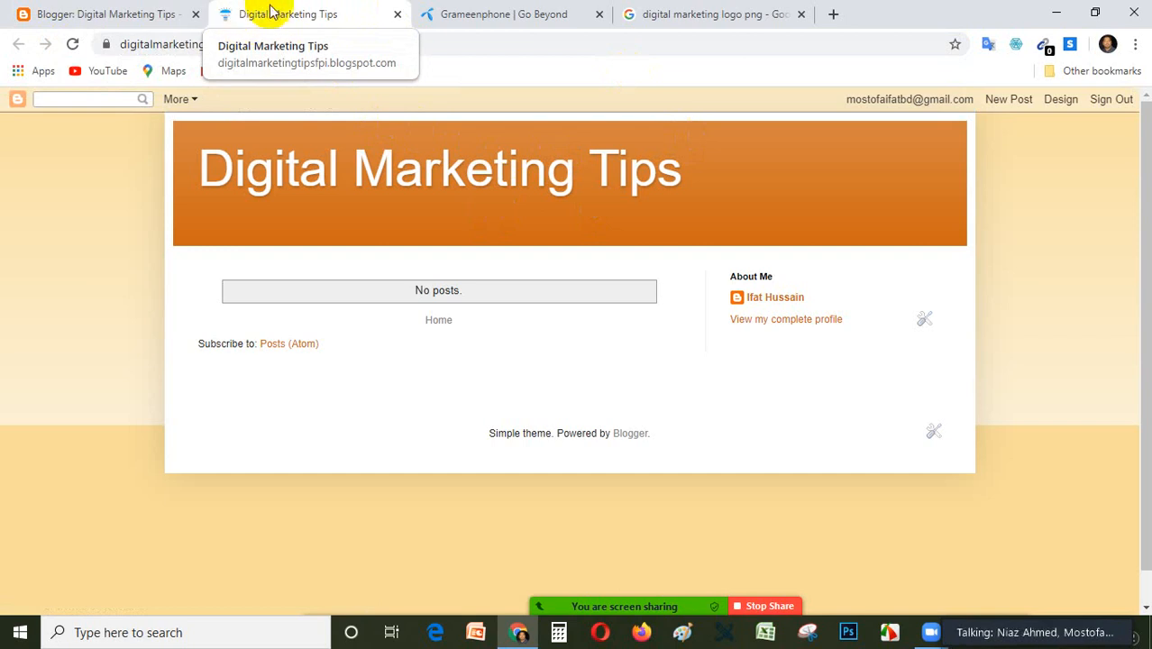
Examine the gadget sections of the Digital Marketing Tips blog's layout, from the favicon and navbar down to the footer.
{"action": "left_click", "coordinate": [112, 14]}
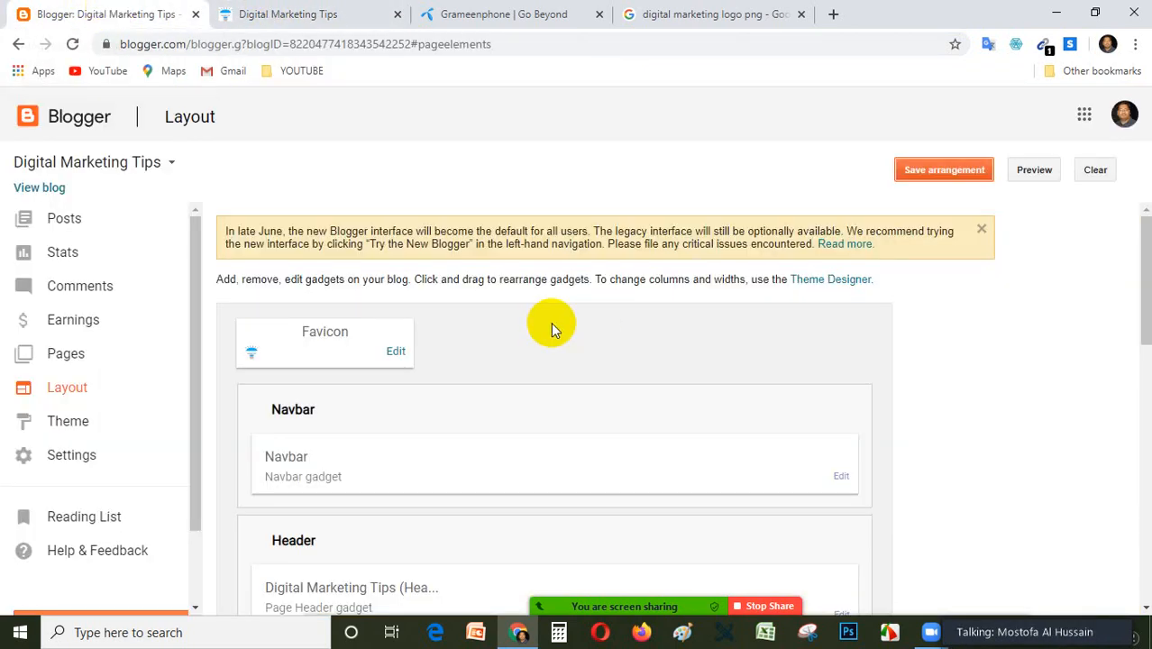
{"action": "scroll", "coordinate": [565, 377], "scroll_direction": "down", "scroll_amount": 2}
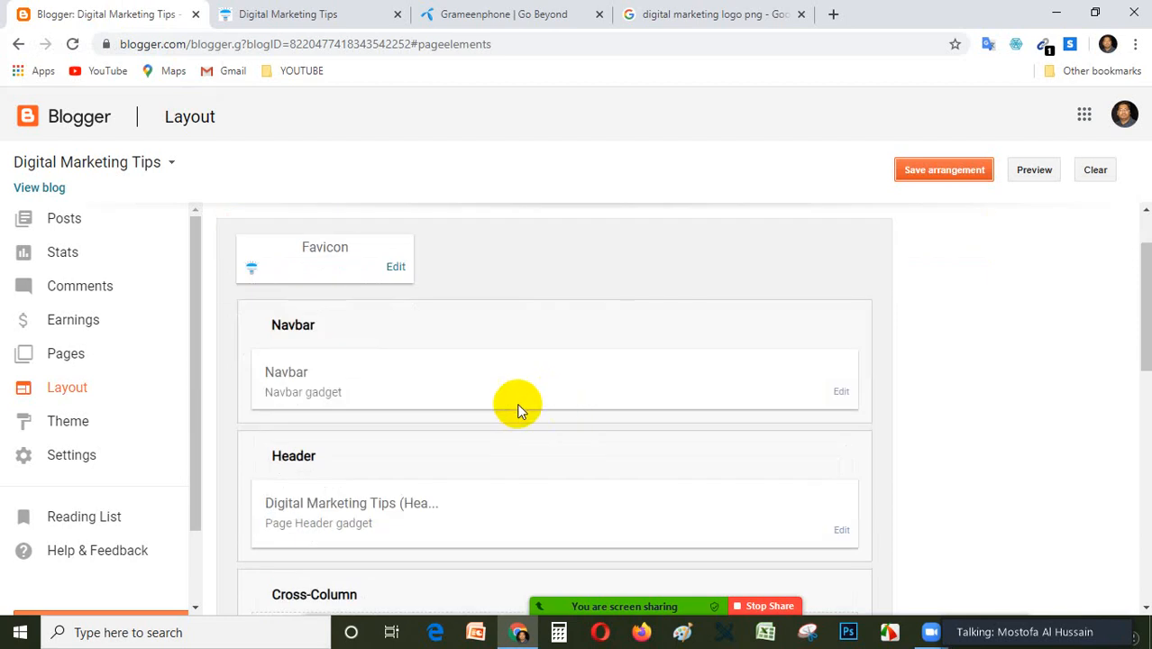
{"action": "scroll", "coordinate": [452, 409], "scroll_direction": "down", "scroll_amount": 3}
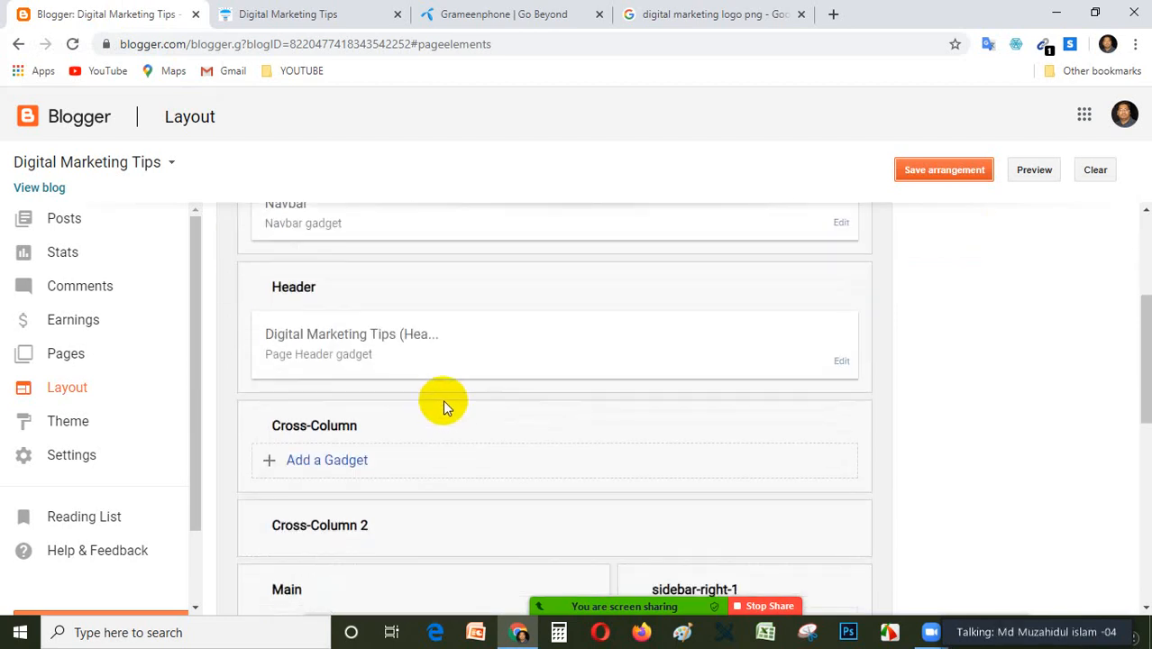
{"action": "scroll", "coordinate": [410, 394], "scroll_direction": "down", "scroll_amount": 2}
{"action": "scroll", "coordinate": [478, 391], "scroll_direction": "down", "scroll_amount": 3}
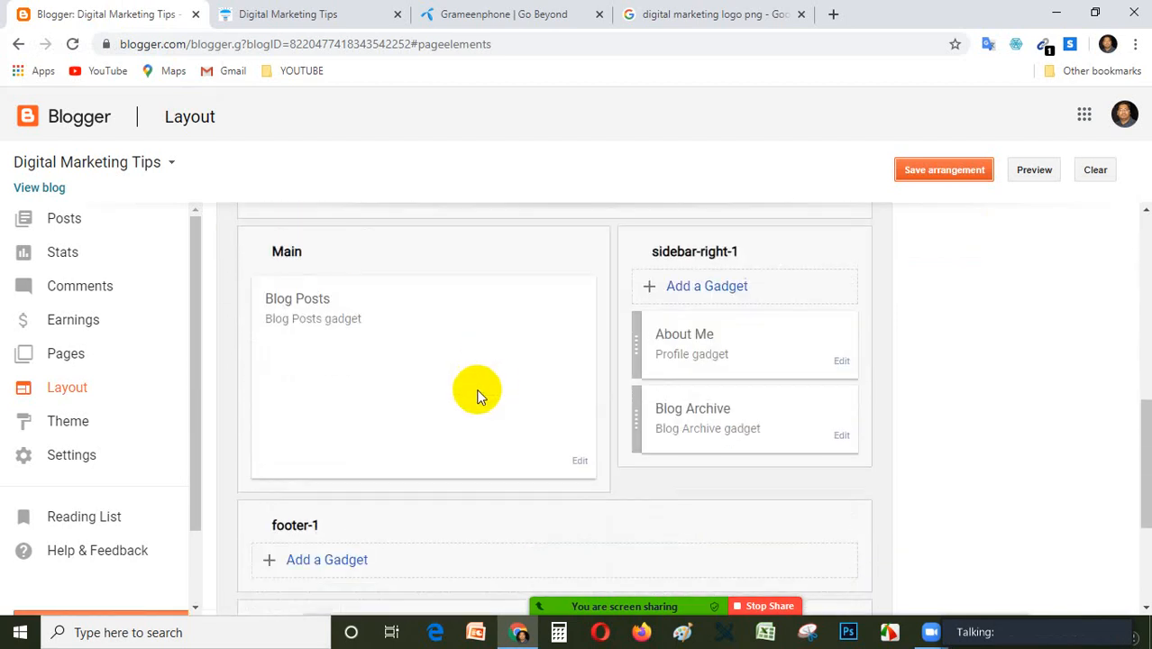
{"action": "scroll", "coordinate": [478, 393], "scroll_direction": "up", "scroll_amount": 2}
{"action": "scroll", "coordinate": [475, 396], "scroll_direction": "down", "scroll_amount": 5}
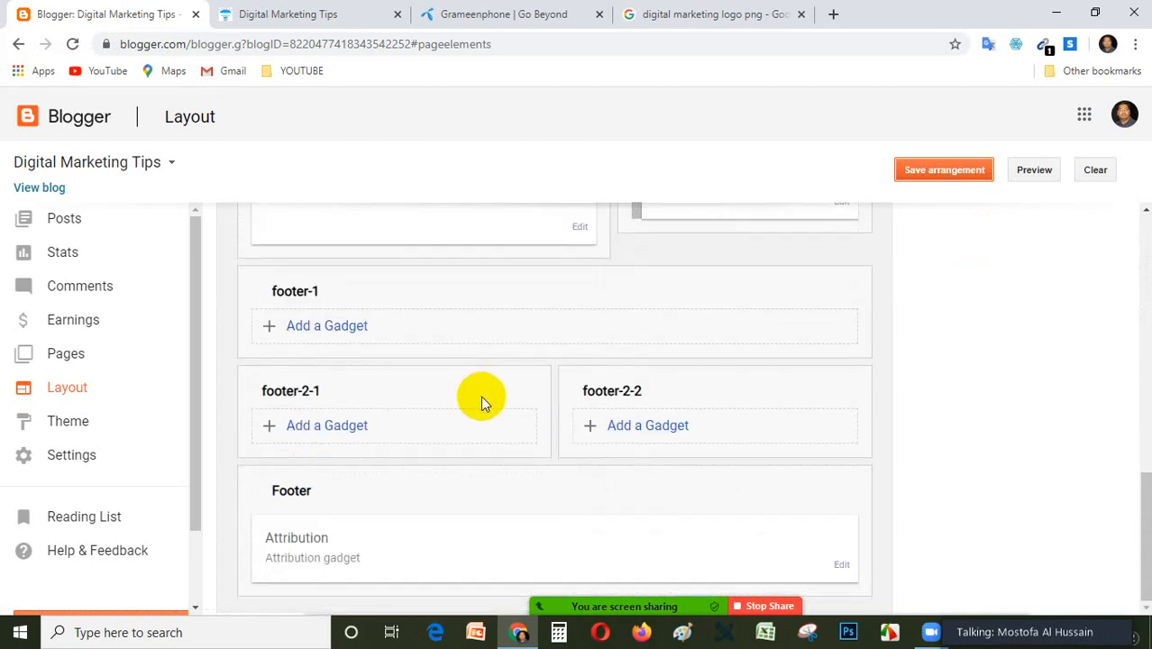
{"action": "scroll", "coordinate": [481, 396], "scroll_direction": "up", "scroll_amount": 5}
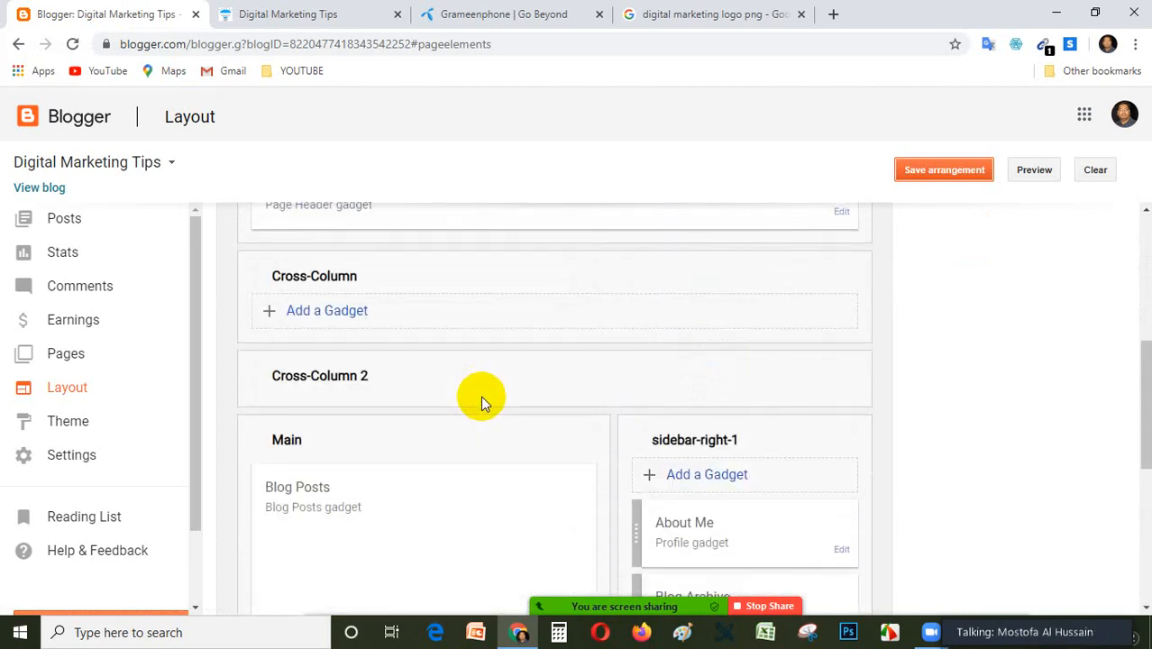
{"action": "scroll", "coordinate": [480, 396], "scroll_direction": "up", "scroll_amount": 2}
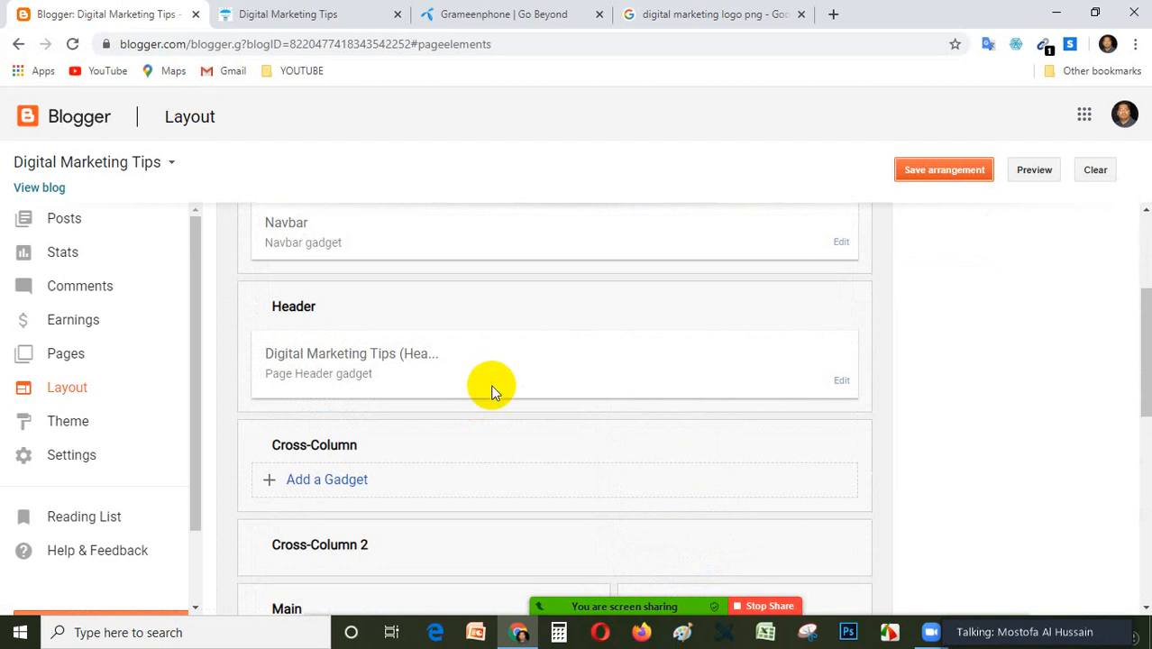
{"action": "scroll", "coordinate": [491, 387], "scroll_direction": "up", "scroll_amount": 3}
{"action": "scroll", "coordinate": [494, 393], "scroll_direction": "down", "scroll_amount": 3}
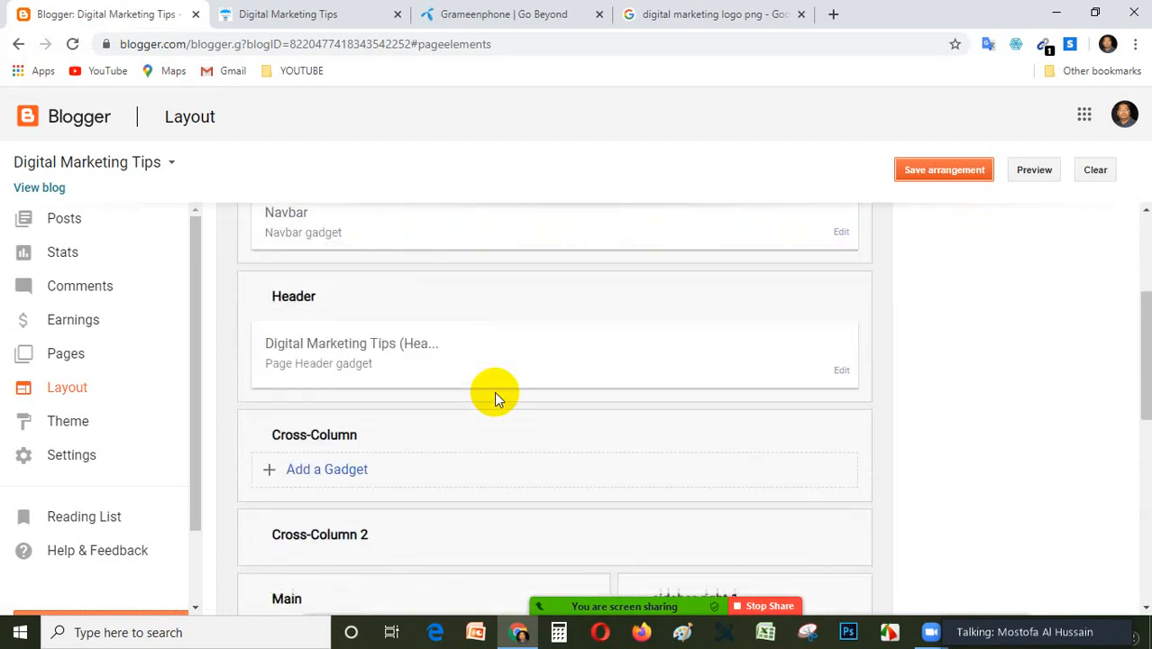
{"action": "scroll", "coordinate": [491, 394], "scroll_direction": "up", "scroll_amount": 2}
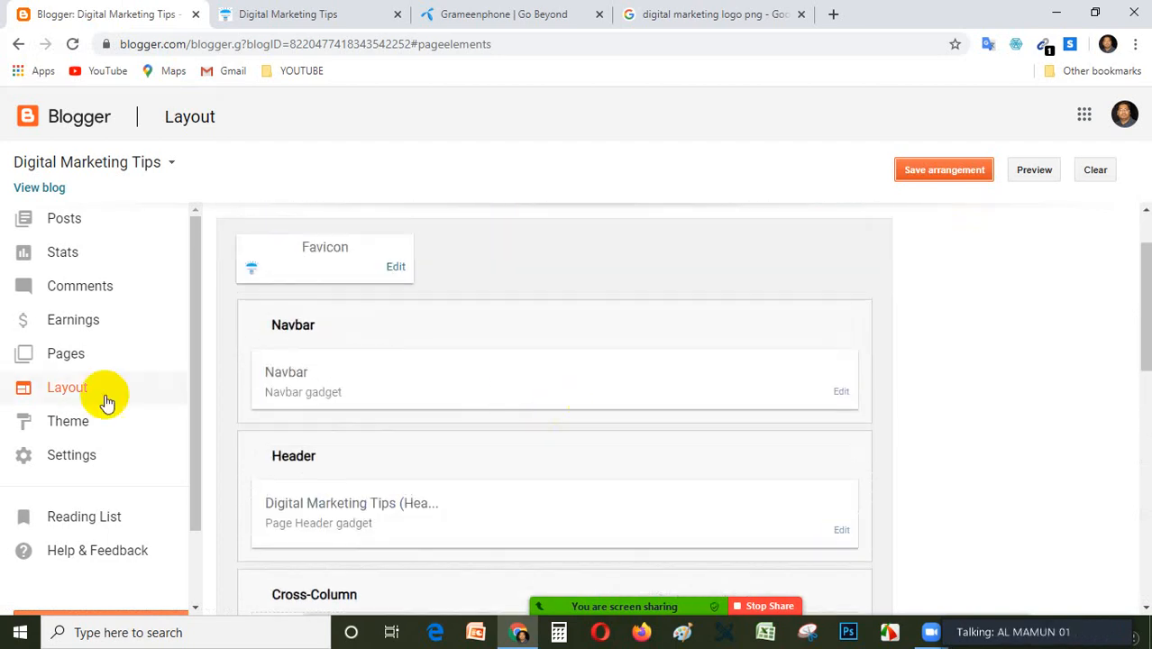
View the blog's Theme page with its live and mobile previews, and return to the Layout page.
{"action": "left_click", "coordinate": [65, 424]}
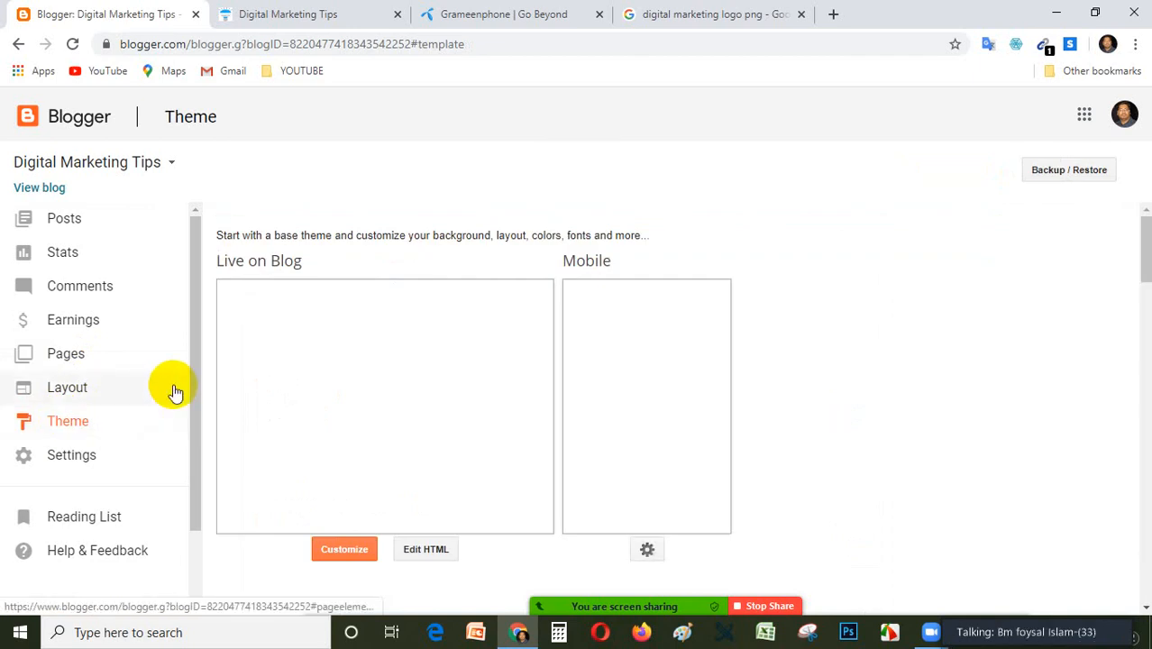
{"action": "scroll", "coordinate": [110, 413], "scroll_direction": "down", "scroll_amount": 2}
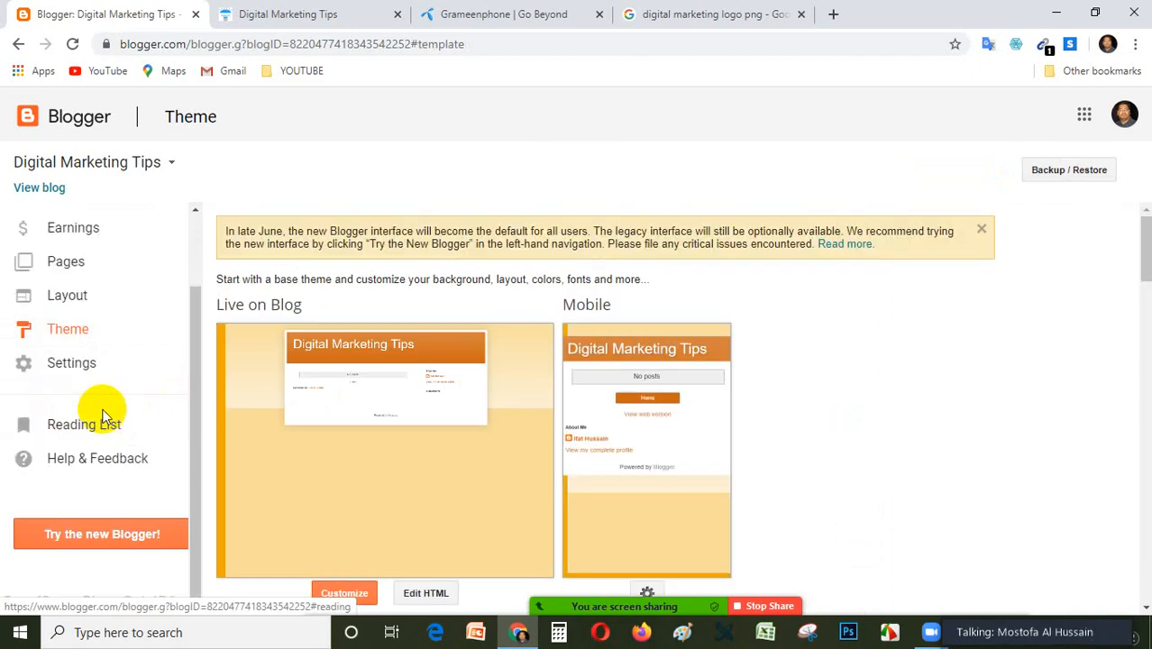
{"action": "left_click", "coordinate": [68, 297]}
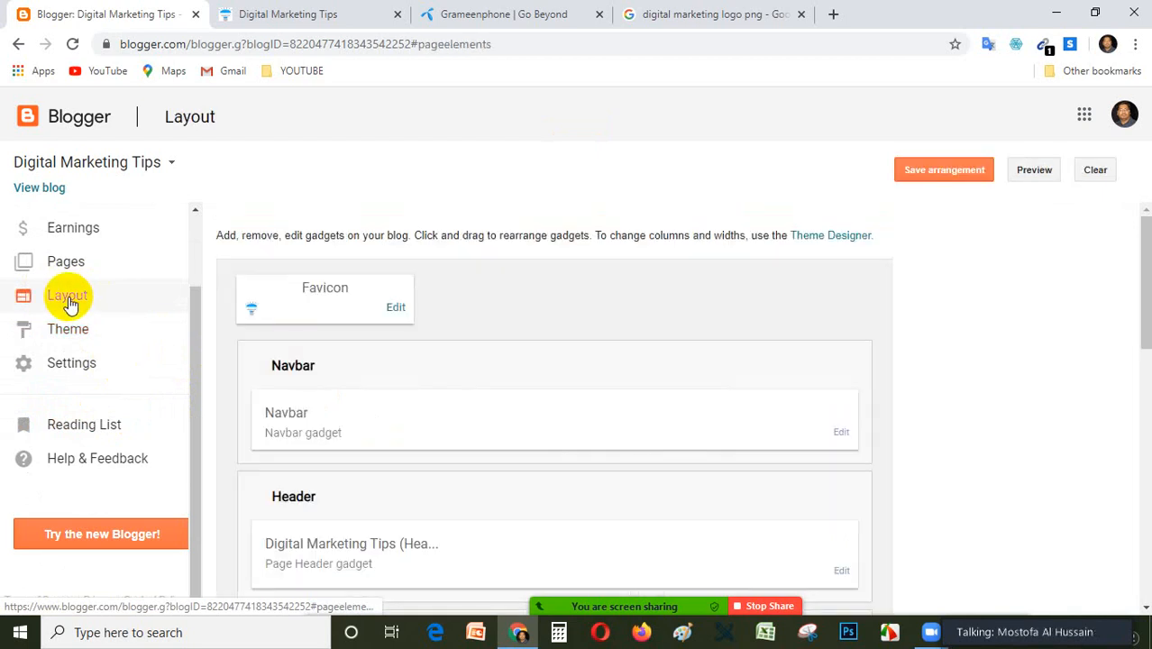
Open the Navbar gadget's configuration from the layout, look through its colour options, and close it without saving.
{"action": "scroll", "coordinate": [505, 350], "scroll_direction": "down", "scroll_amount": 3}
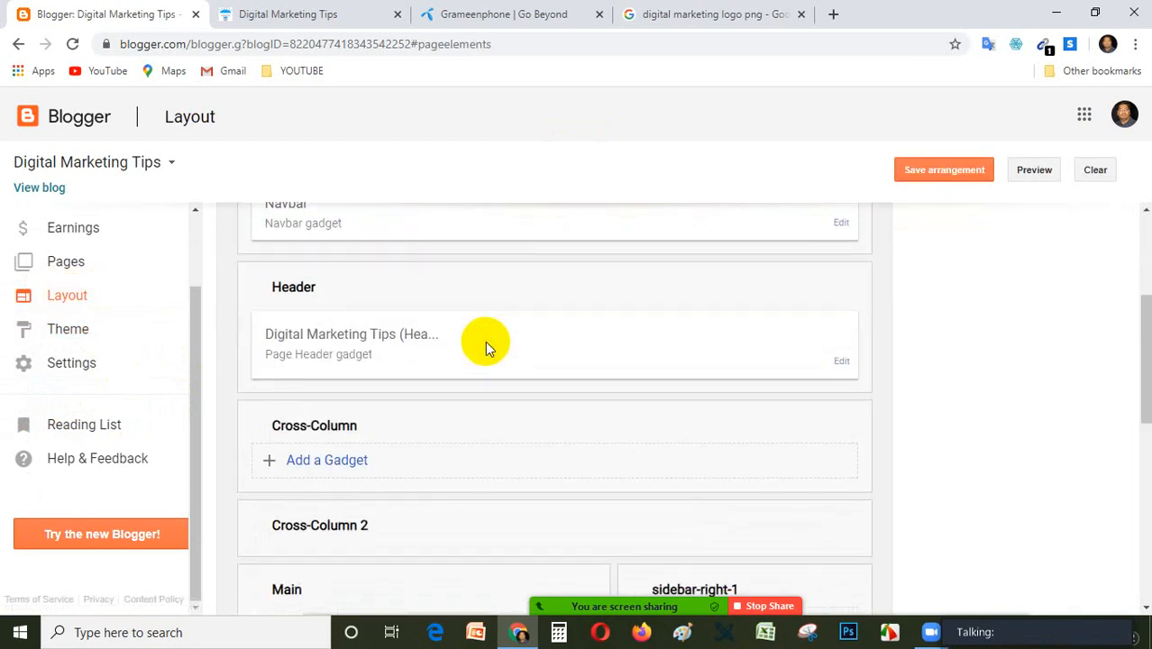
{"action": "scroll", "coordinate": [709, 347], "scroll_direction": "up", "scroll_amount": 2}
{"action": "left_click", "coordinate": [841, 393]}
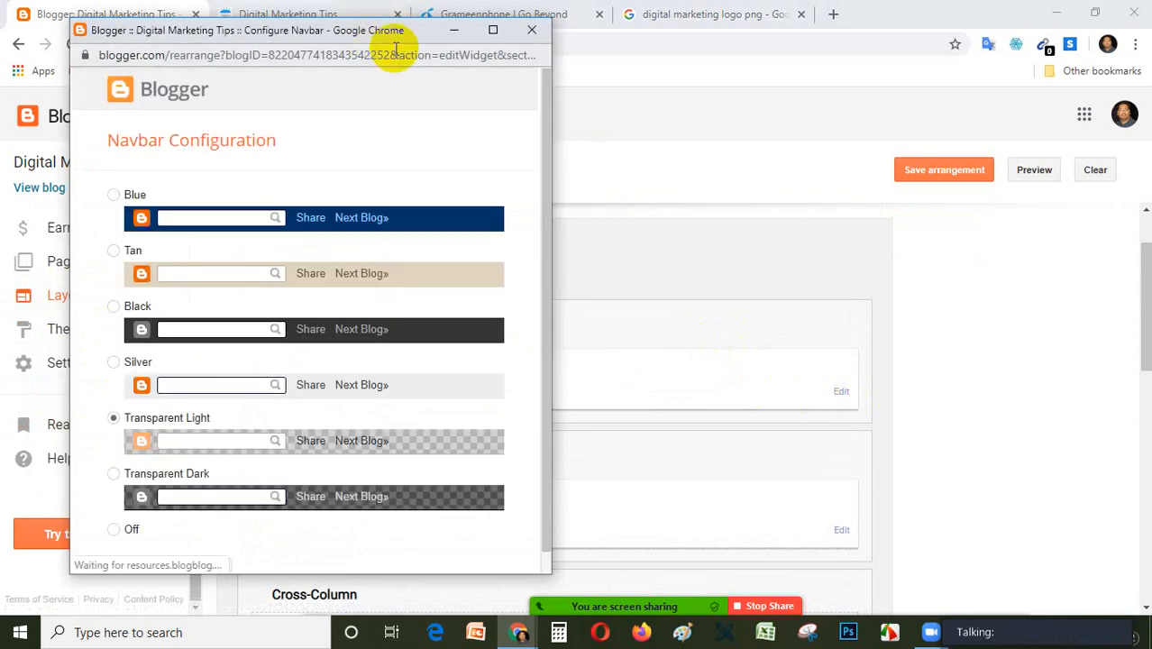
{"action": "left_click_drag", "start_coordinate": [386, 44], "coordinate": [619, 44]}
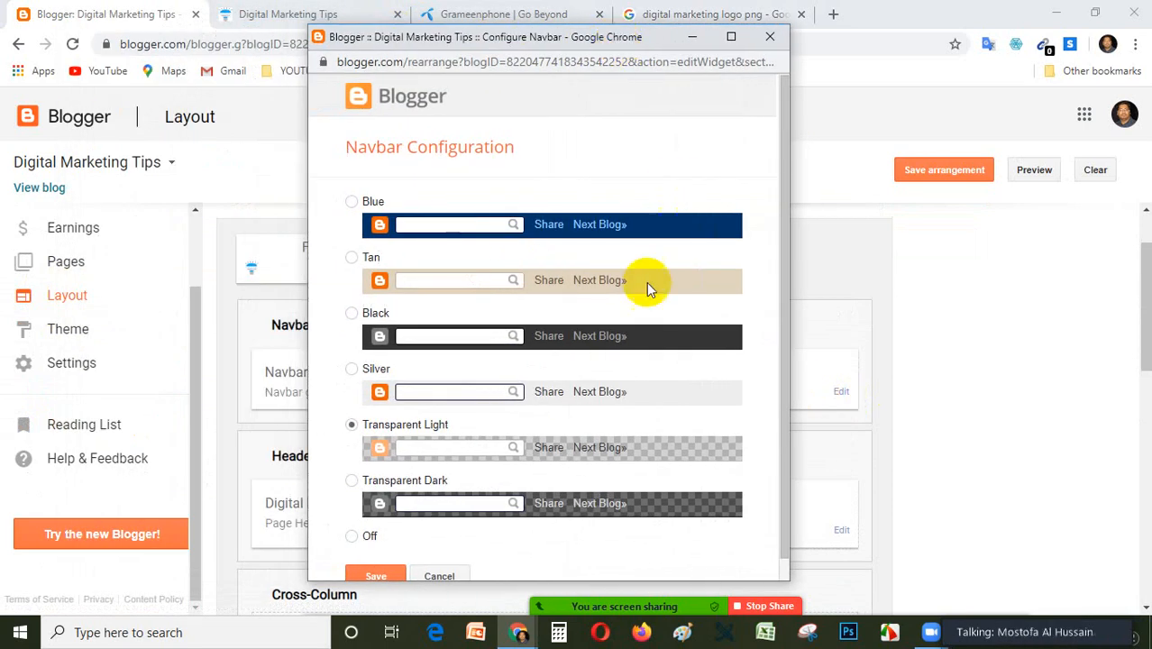
{"action": "scroll", "coordinate": [646, 282], "scroll_direction": "down", "scroll_amount": 1}
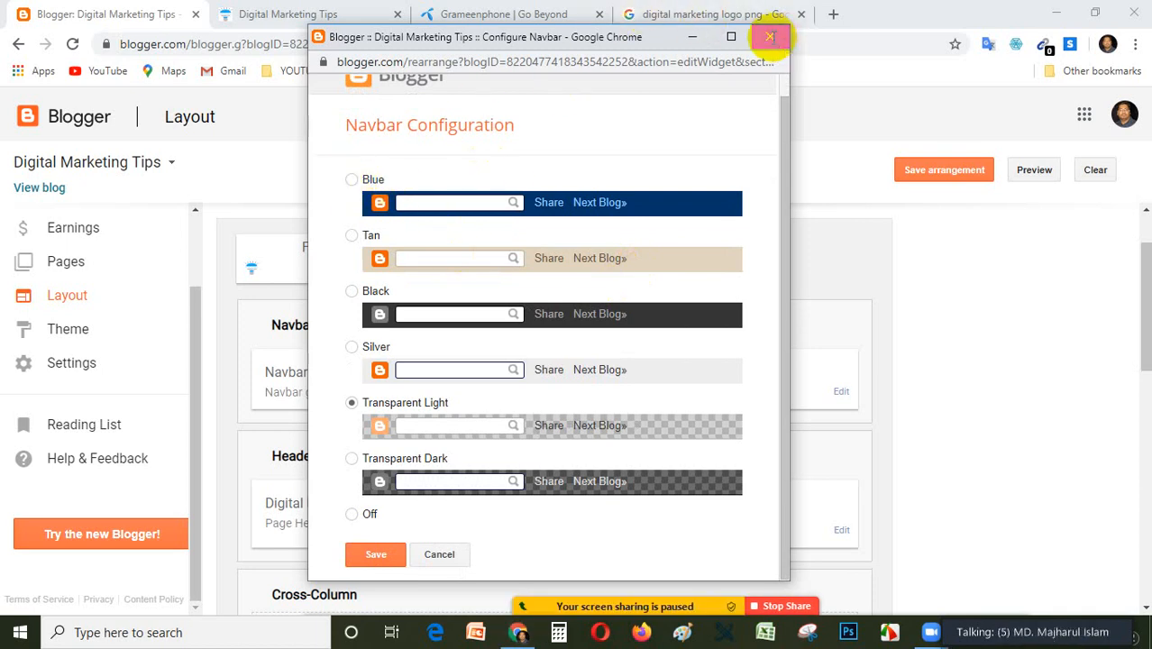
{"action": "left_click", "coordinate": [771, 39]}
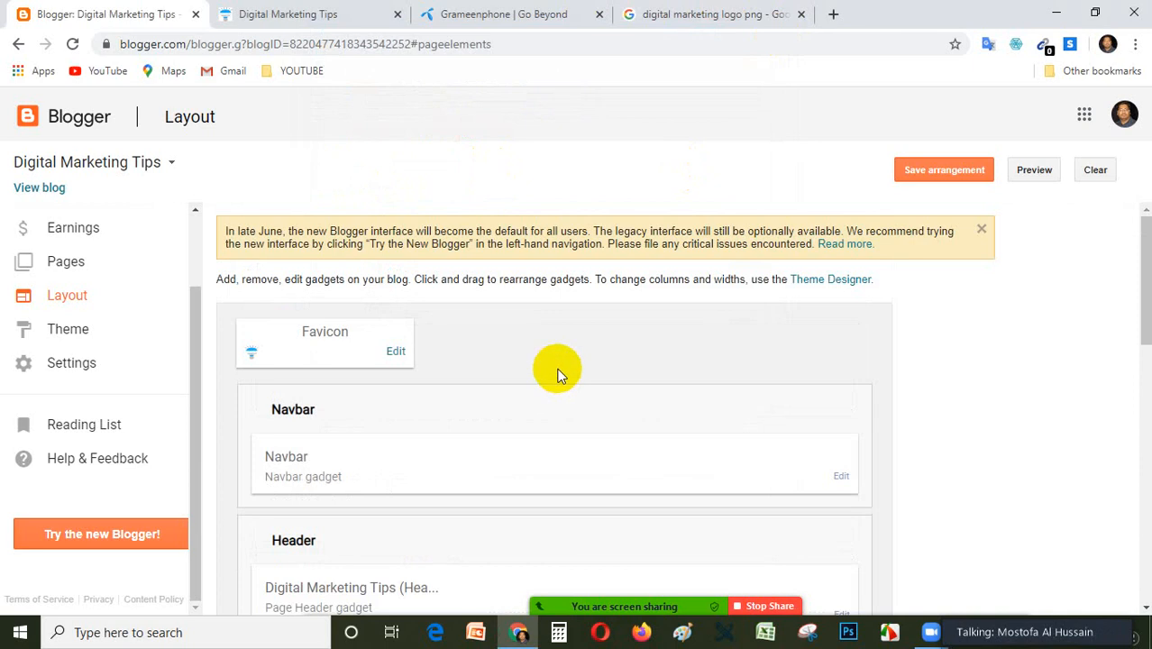
Reopen the Navbar configuration beside the layout, review the styles from Blue to Off, and dismiss it without saving.
{"action": "scroll", "coordinate": [496, 483], "scroll_direction": "down", "scroll_amount": 2}
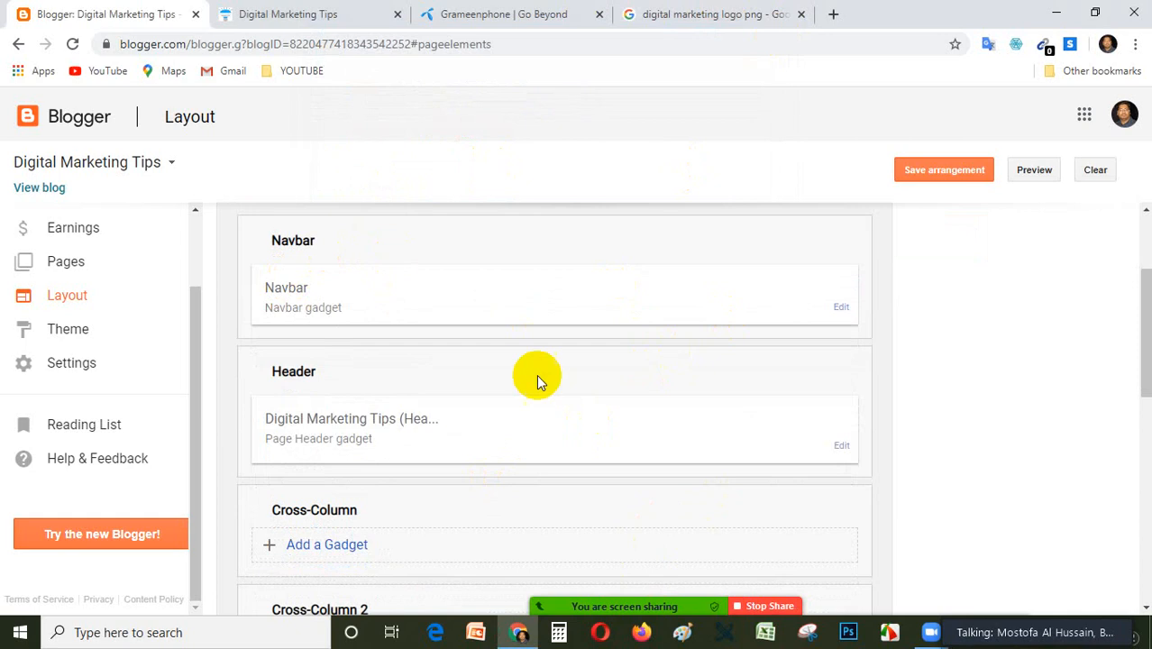
{"action": "scroll", "coordinate": [534, 378], "scroll_direction": "up", "scroll_amount": 2}
{"action": "scroll", "coordinate": [510, 346], "scroll_direction": "down", "scroll_amount": 1}
{"action": "scroll", "coordinate": [487, 315], "scroll_direction": "down", "scroll_amount": 2}
{"action": "scroll", "coordinate": [475, 299], "scroll_direction": "up", "scroll_amount": 1}
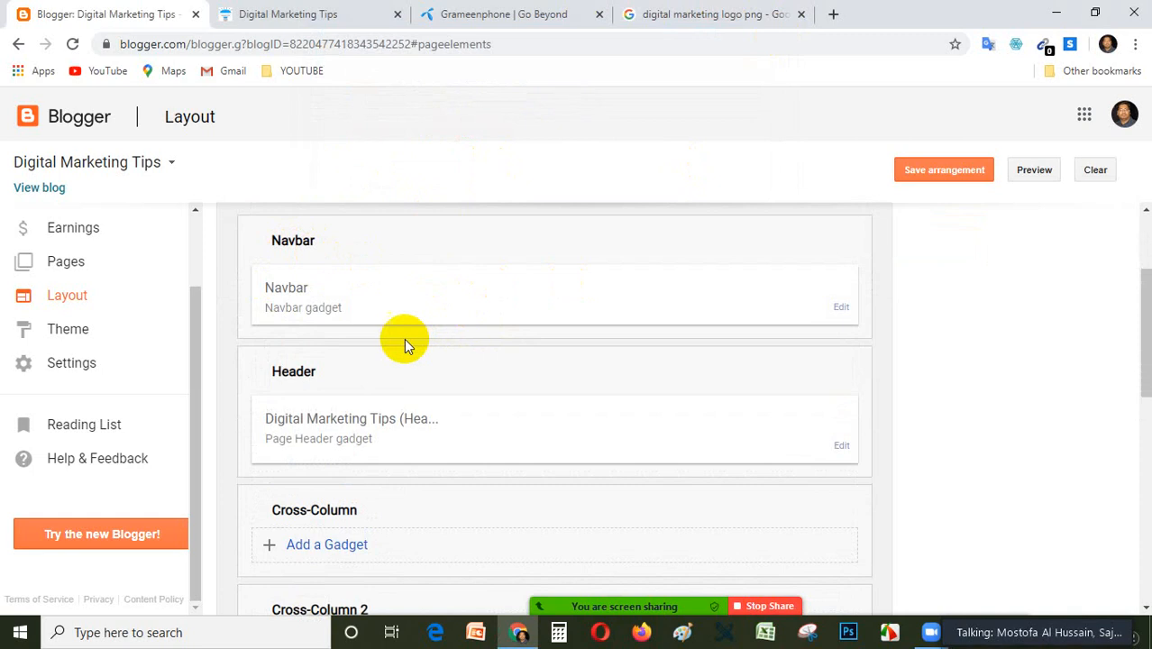
{"action": "left_click", "coordinate": [838, 306]}
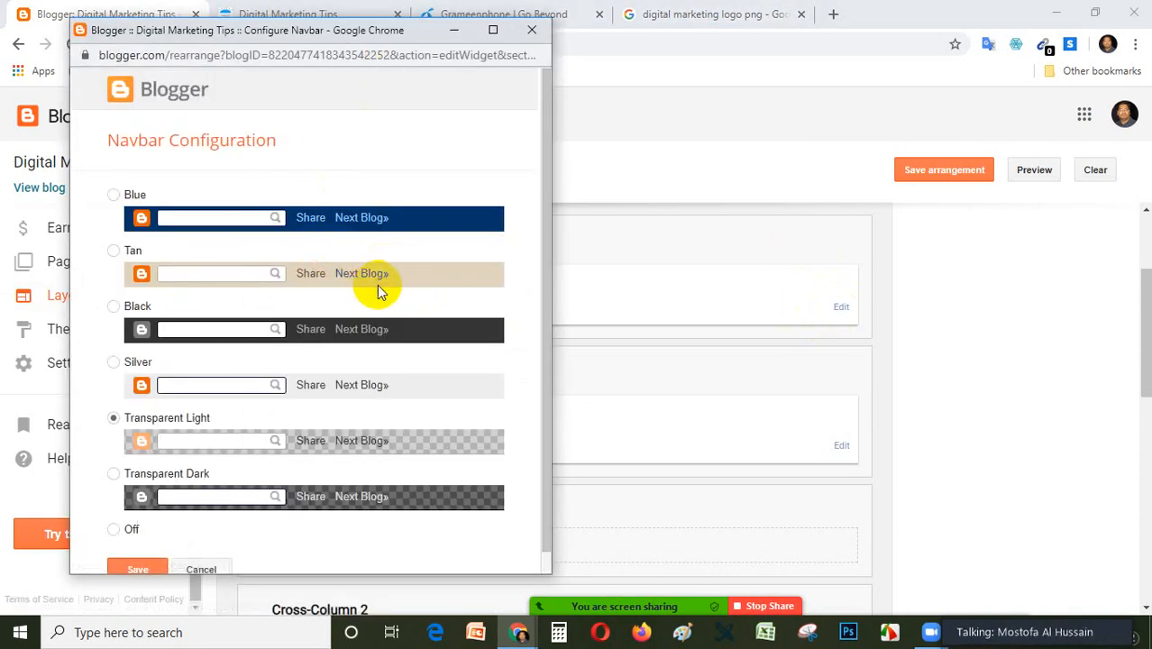
{"action": "scroll", "coordinate": [410, 297], "scroll_direction": "down", "scroll_amount": 1}
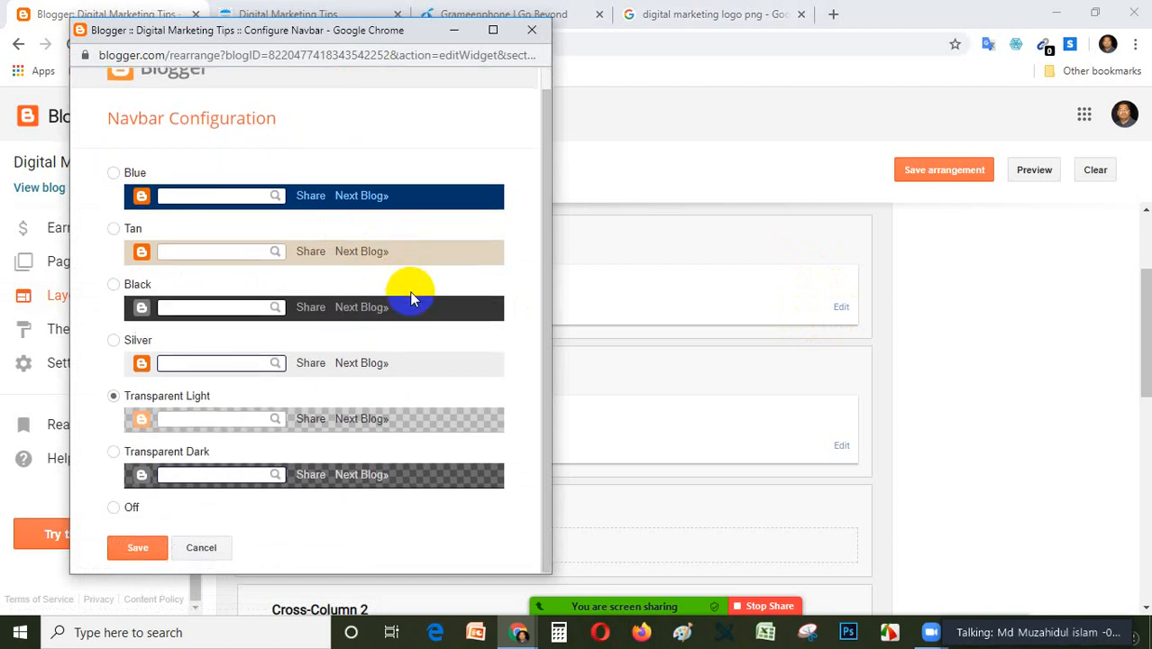
{"action": "left_click_drag", "start_coordinate": [381, 31], "coordinate": [724, 29]}
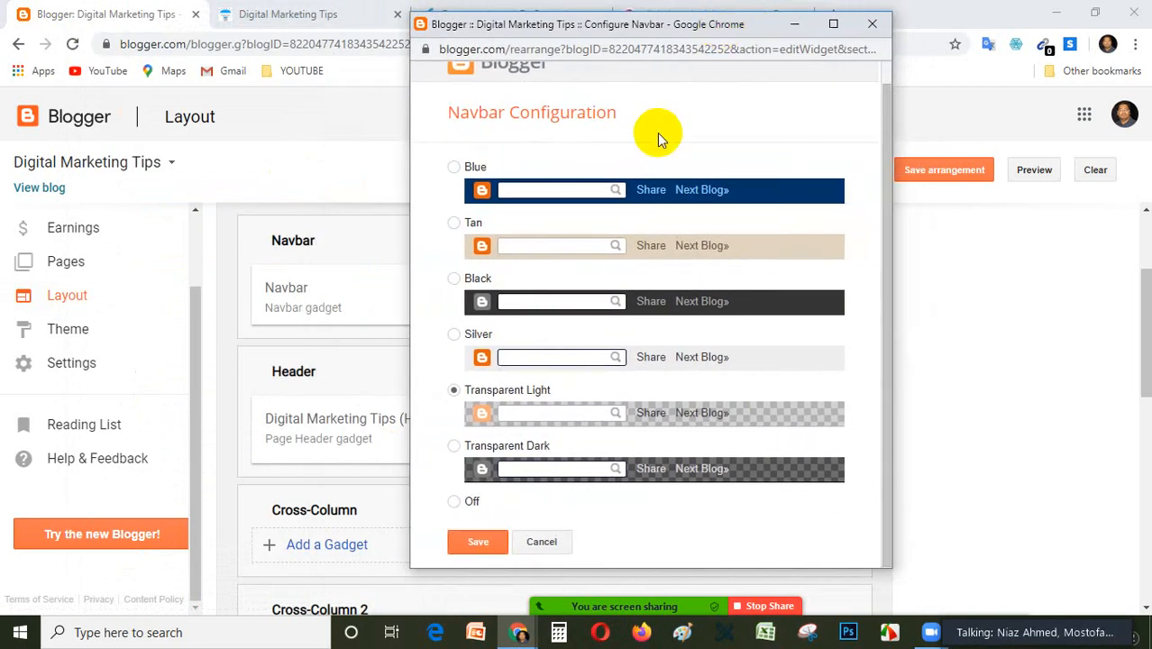
{"action": "scroll", "coordinate": [667, 126], "scroll_direction": "up", "scroll_amount": 1}
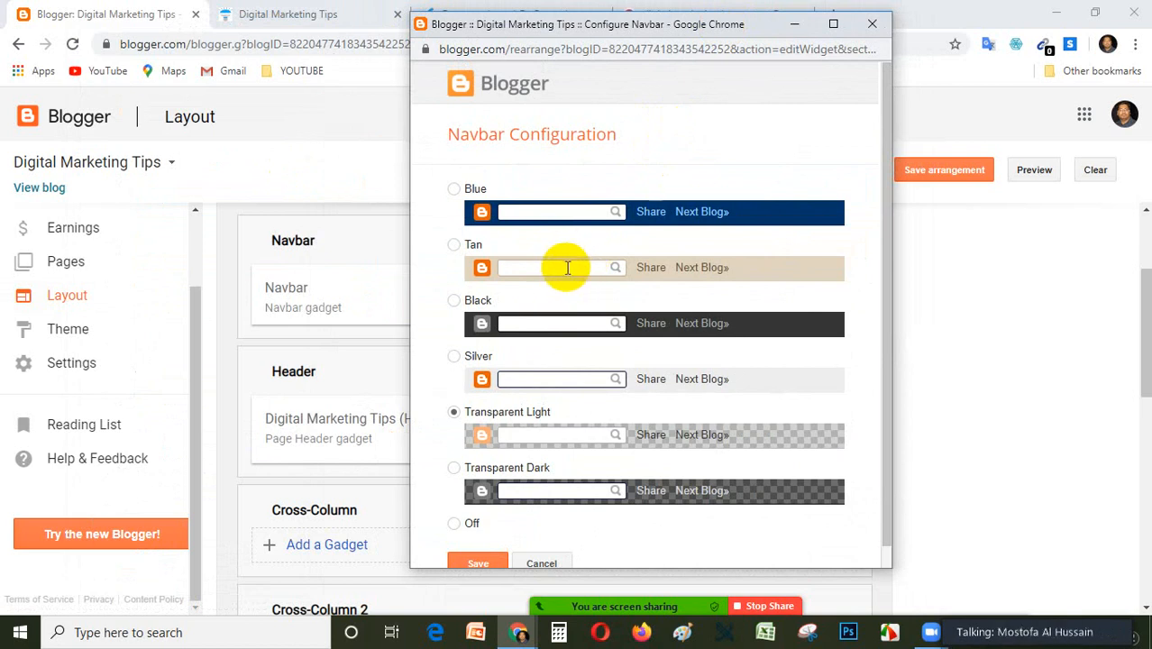
{"action": "scroll", "coordinate": [651, 220], "scroll_direction": "down", "scroll_amount": 1}
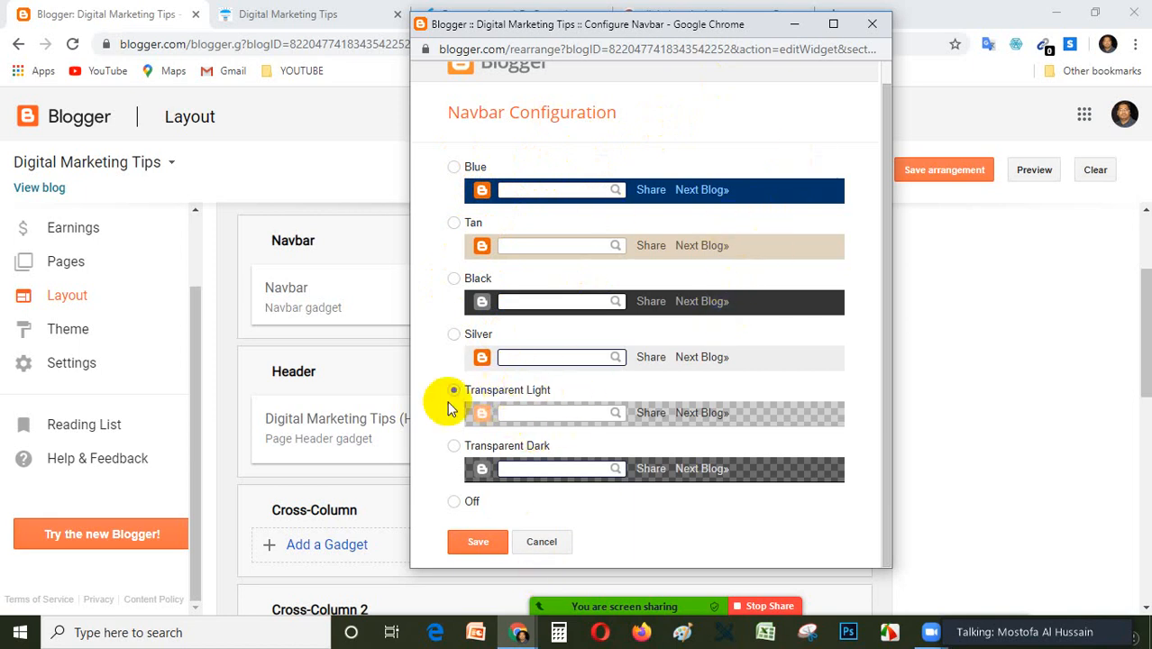
{"action": "left_click", "coordinate": [872, 25]}
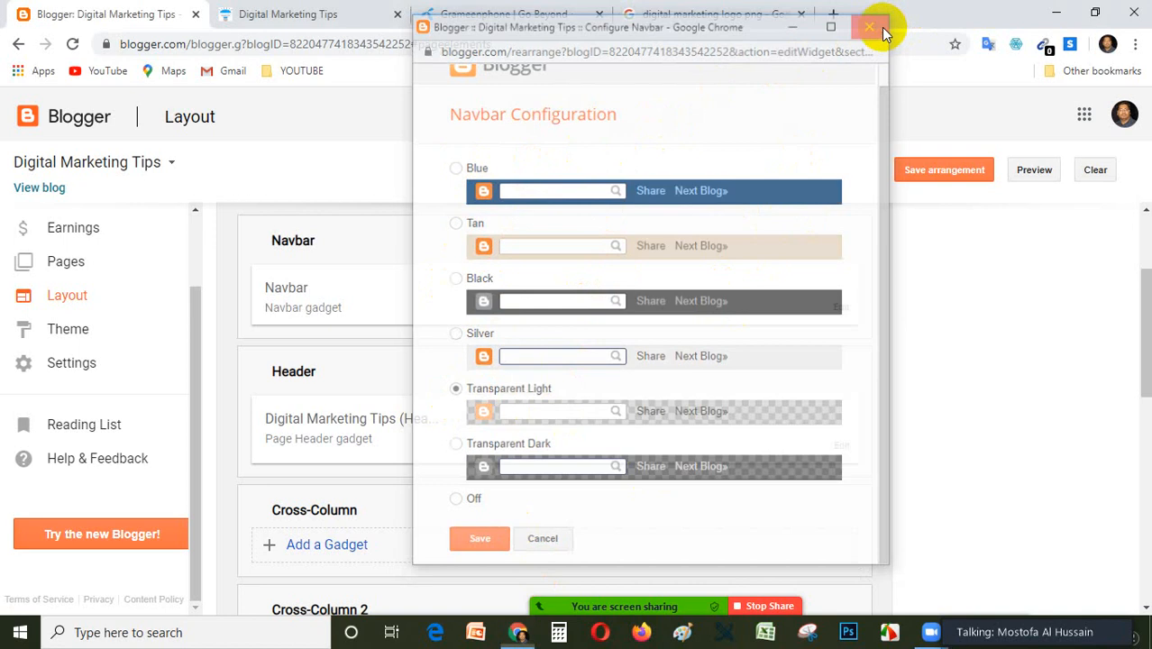
Open the Header gadget's configuration, review its title, description, image and placement fields, and close it without saving.
{"action": "scroll", "coordinate": [520, 450], "scroll_direction": "down", "scroll_amount": 3}
{"action": "scroll", "coordinate": [672, 413], "scroll_direction": "up", "scroll_amount": 1}
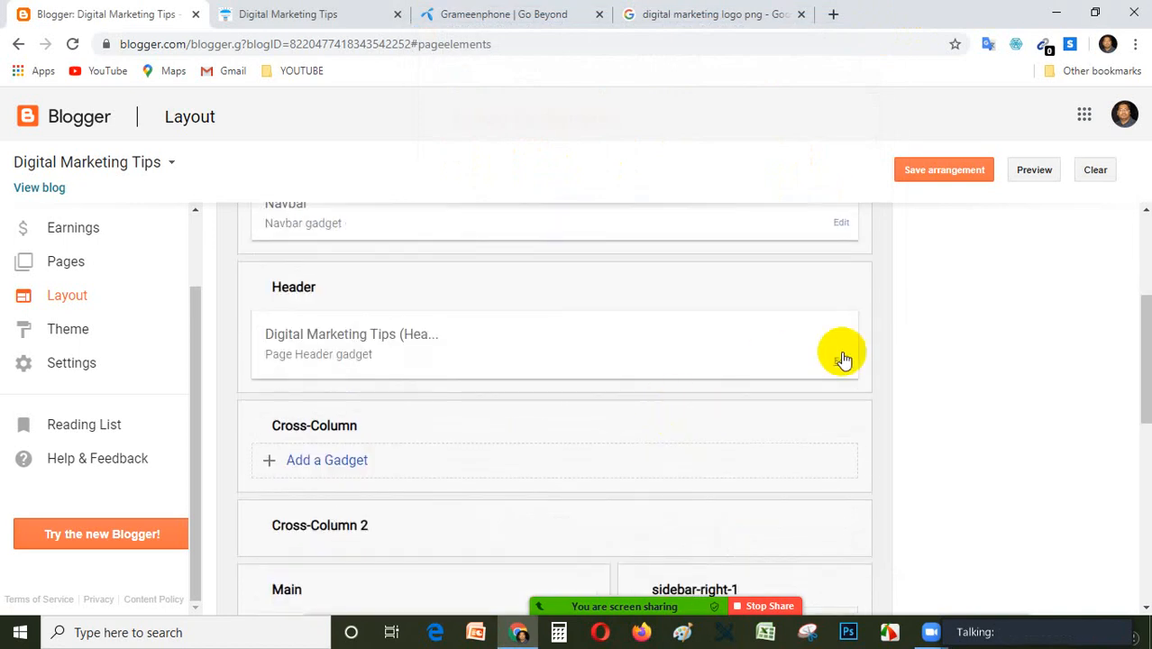
{"action": "left_click", "coordinate": [838, 363]}
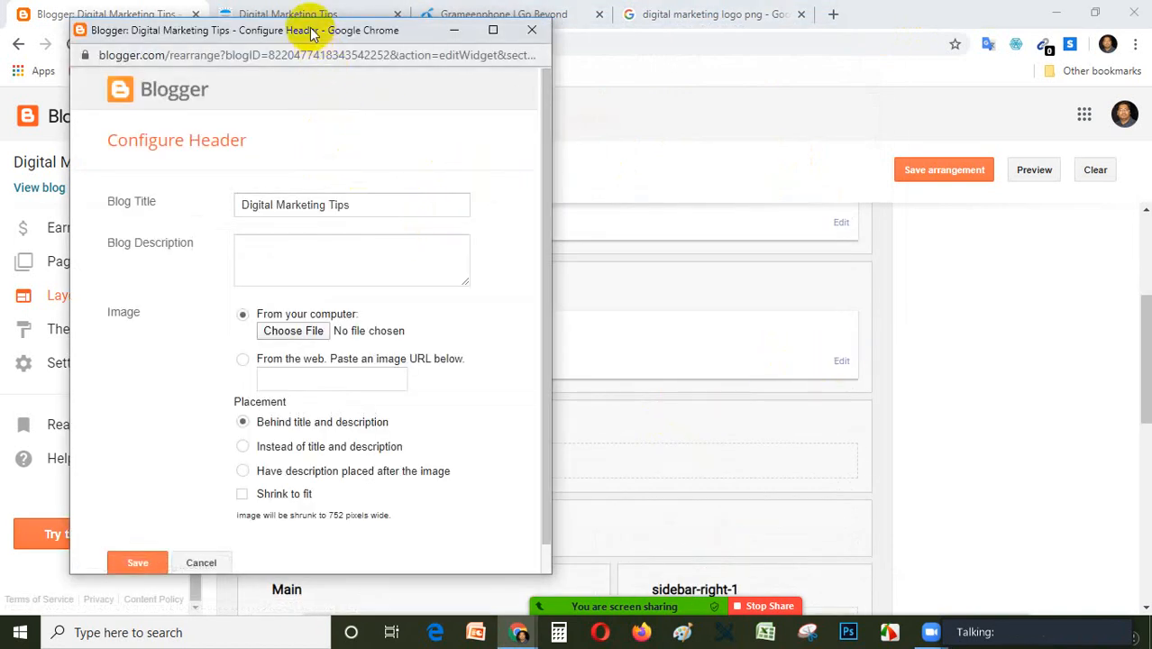
{"action": "left_click_drag", "start_coordinate": [308, 30], "coordinate": [568, 28]}
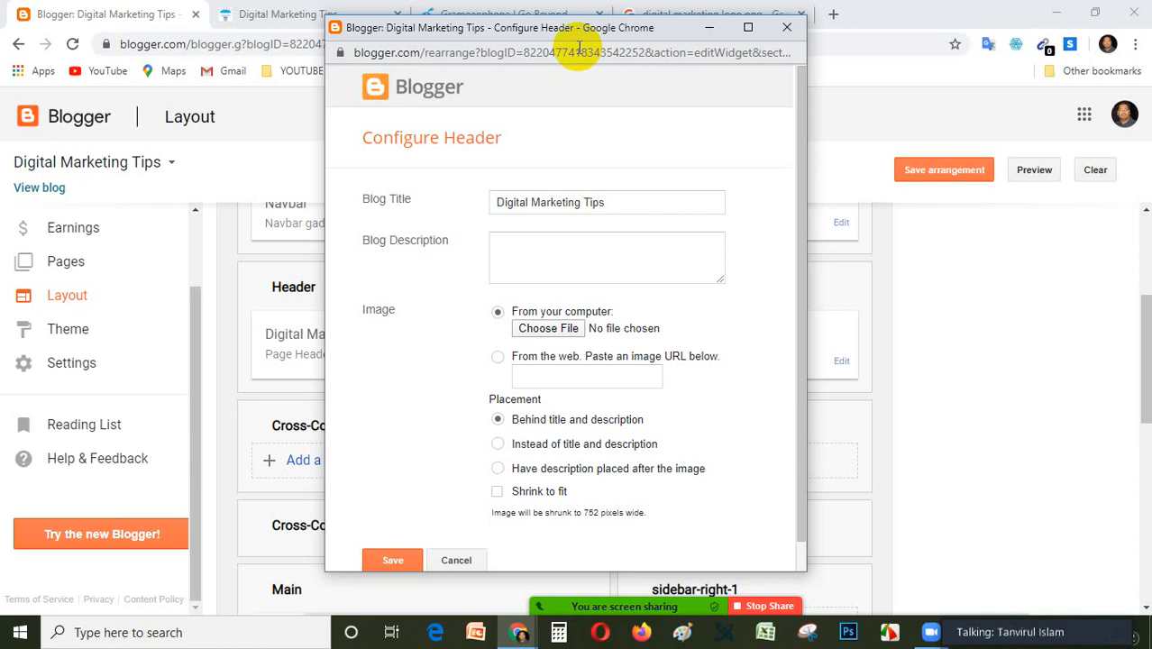
{"action": "left_click", "coordinate": [787, 27]}
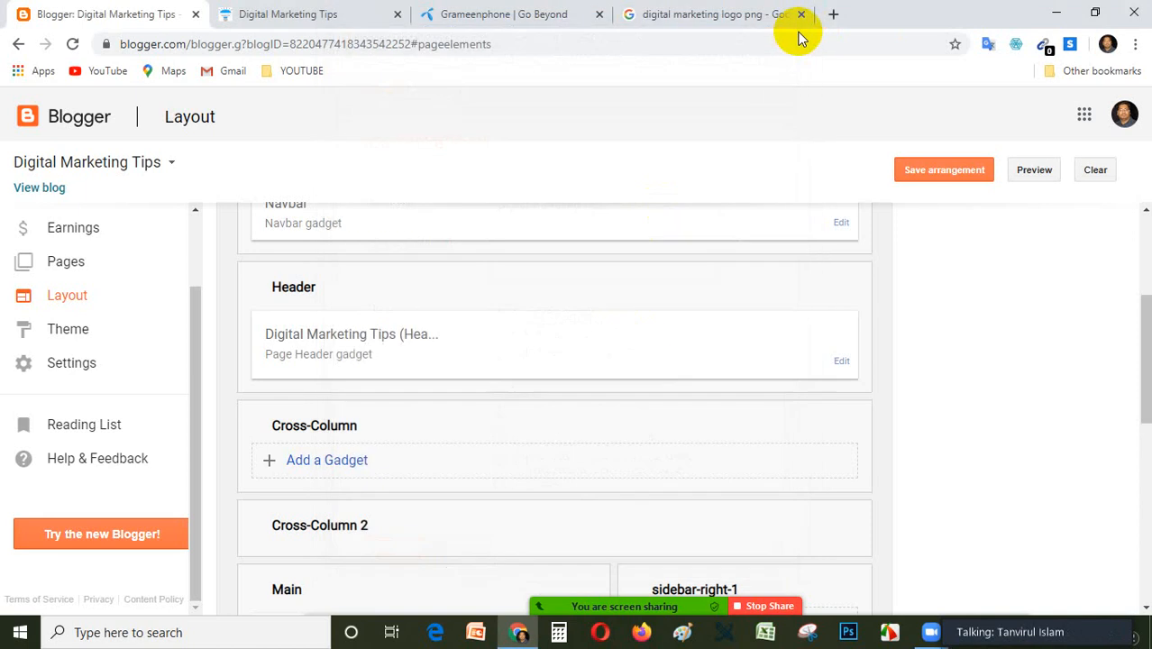
{"action": "mouse_move", "coordinate": [730, 618]}
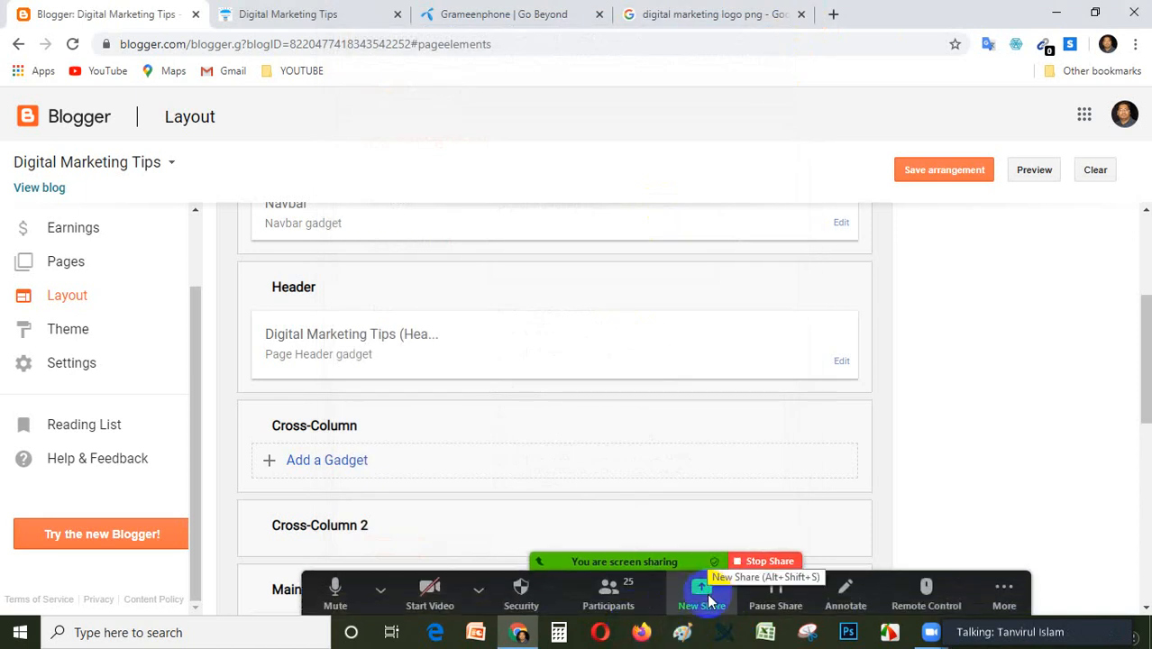
{"action": "left_click", "coordinate": [708, 597]}
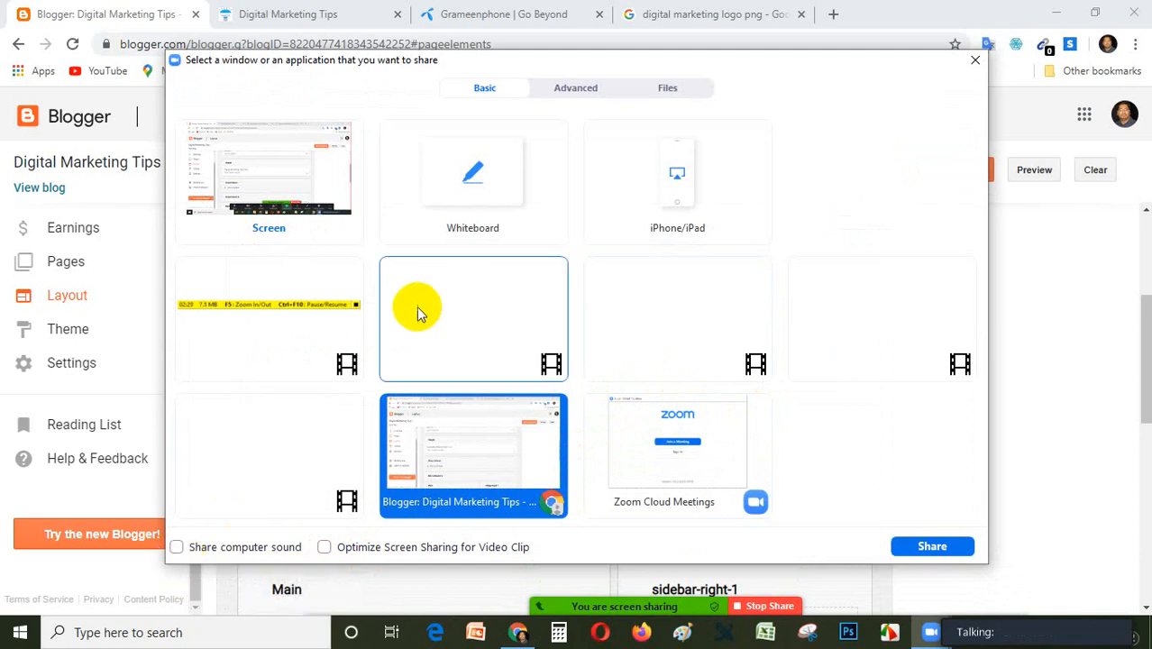
{"action": "left_click", "coordinate": [973, 61]}
Restart the Zoom share with the whole screen, enabling Share computer sound and Optimize Screen Sharing for Video Clip.
{"action": "mouse_move", "coordinate": [673, 622]}
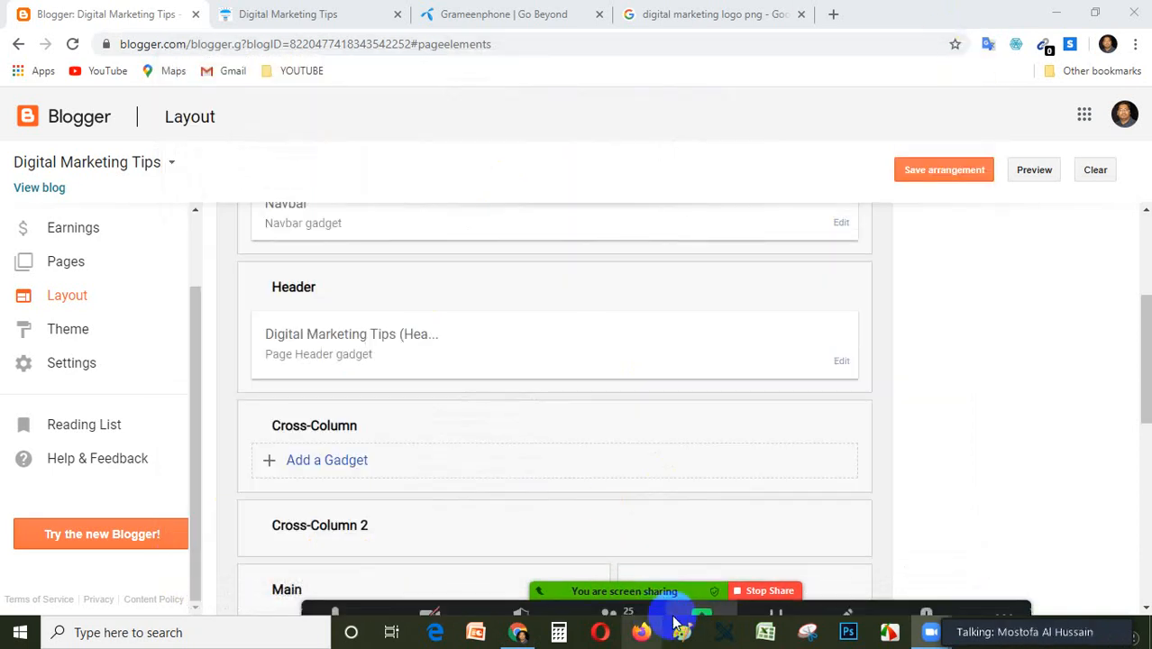
{"action": "left_click", "coordinate": [766, 561]}
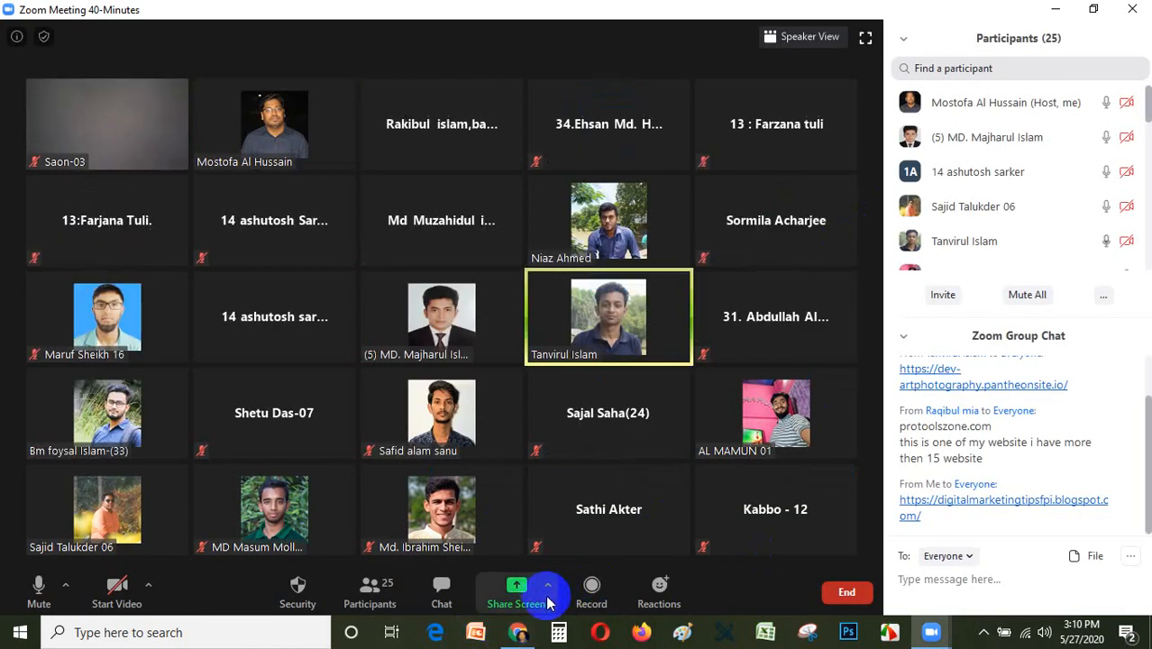
{"action": "left_click", "coordinate": [544, 602]}
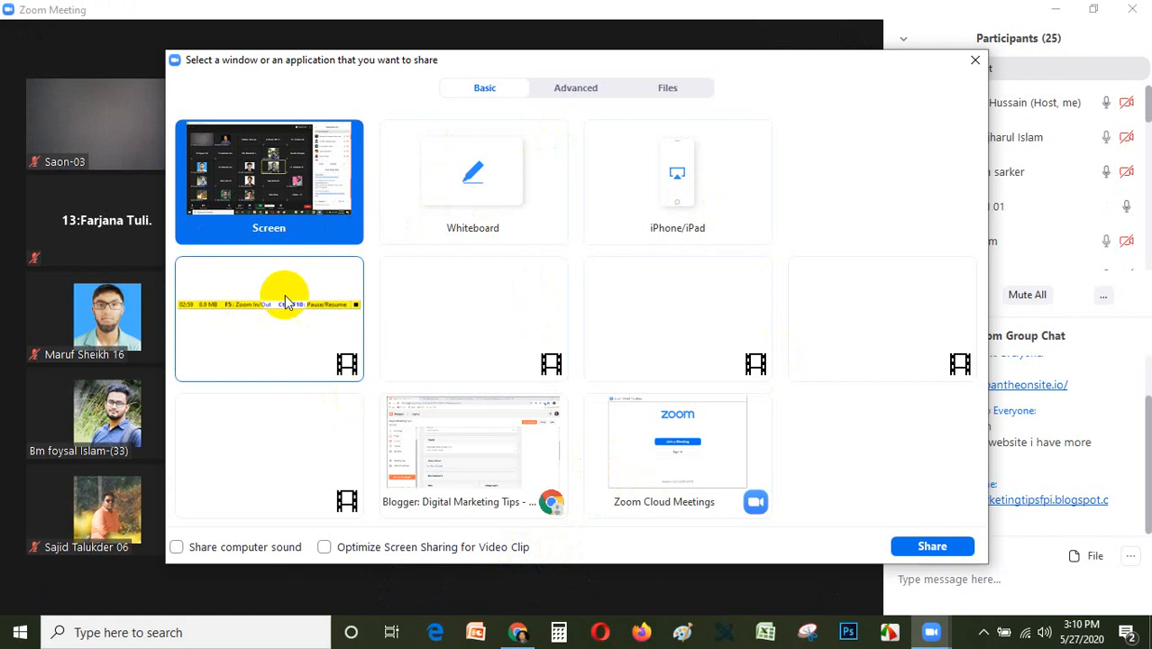
{"action": "left_click", "coordinate": [578, 90]}
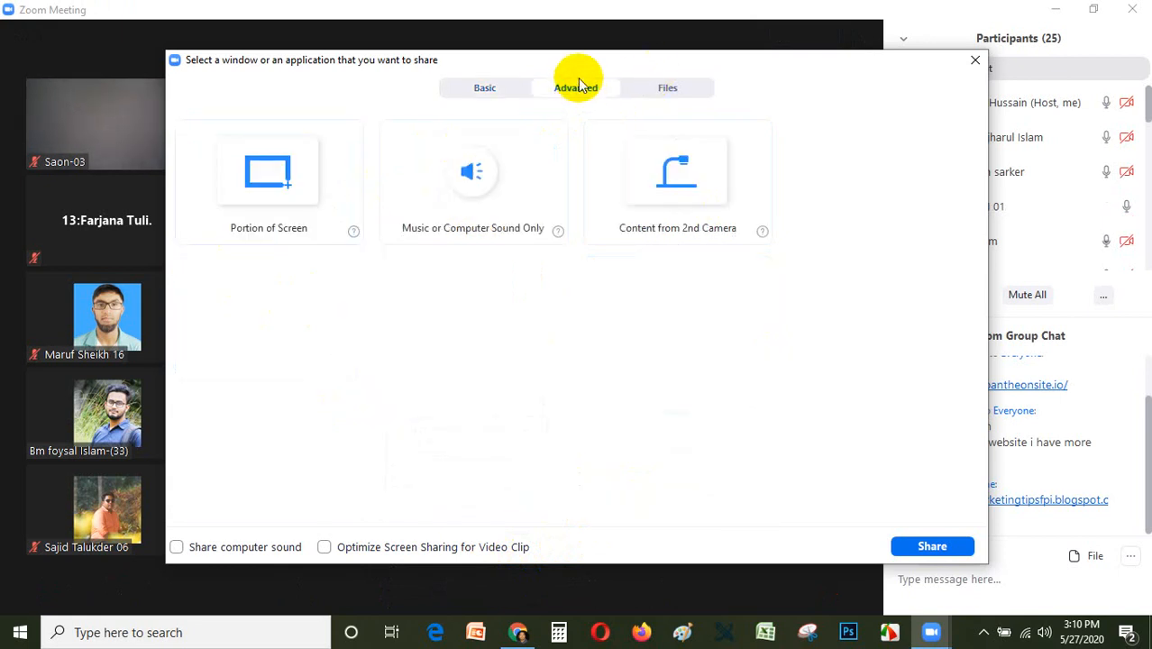
{"action": "left_click", "coordinate": [663, 94]}
{"action": "left_click", "coordinate": [567, 93]}
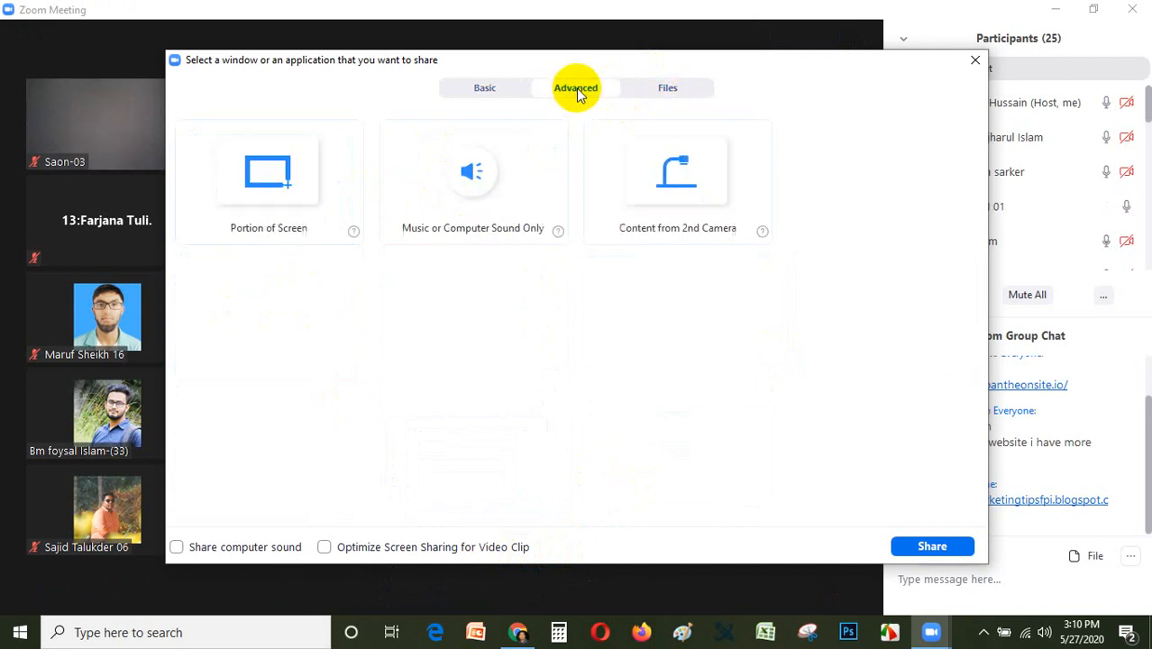
{"action": "left_click", "coordinate": [483, 87]}
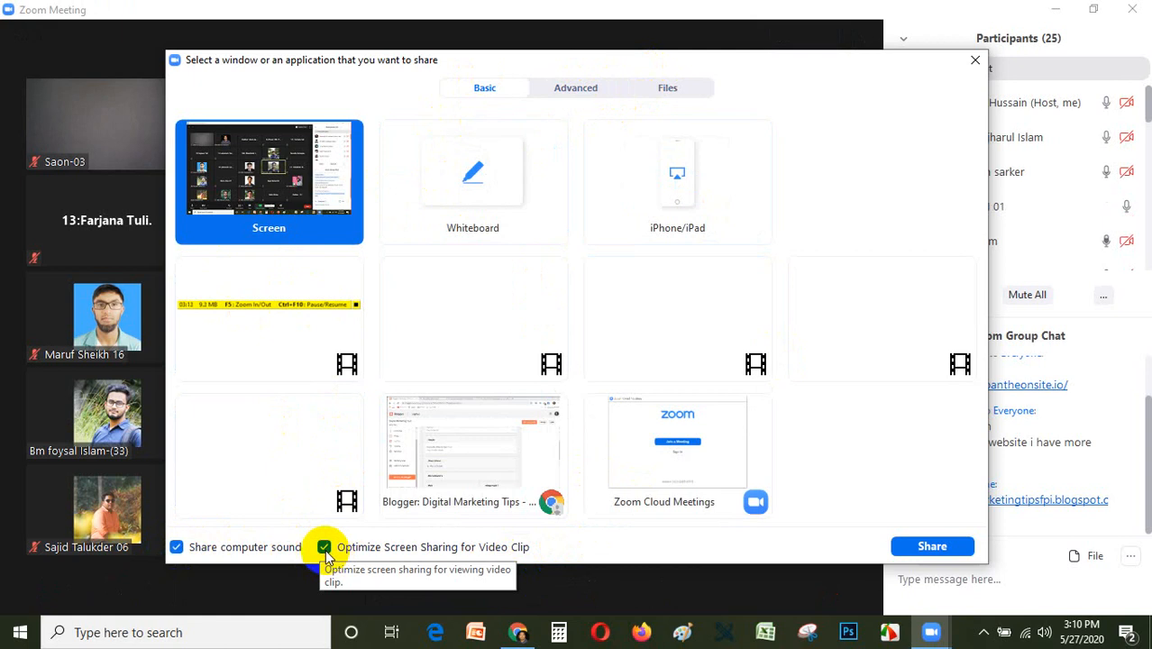
{"action": "left_click", "coordinate": [933, 546]}
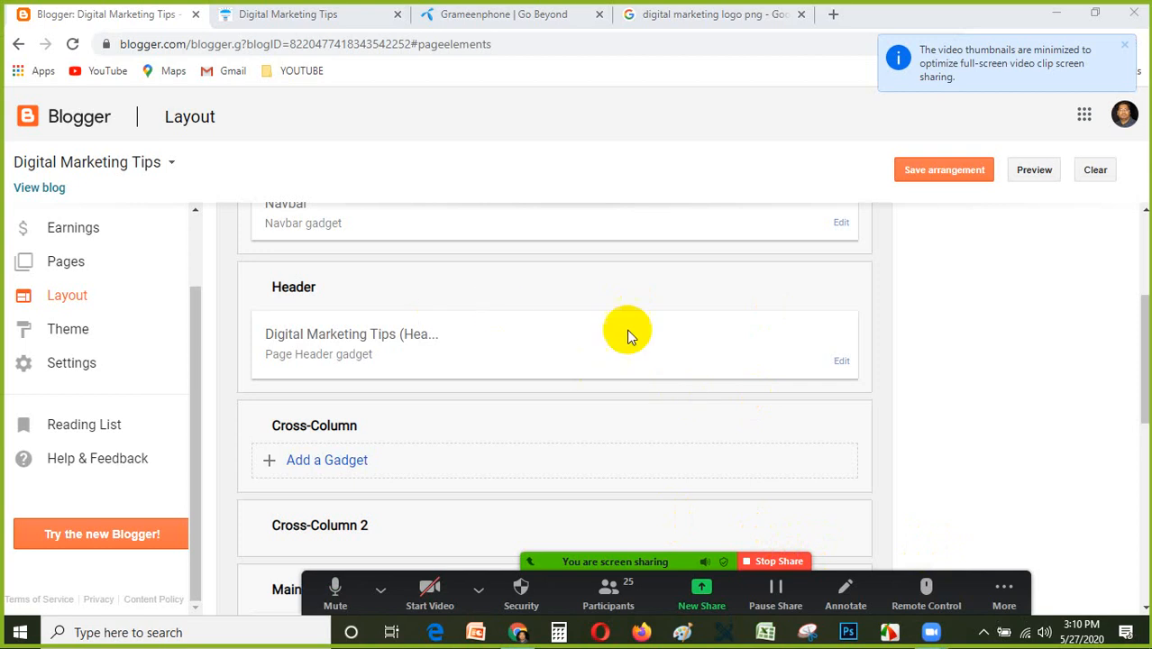
Look over the blog's layout sections, open the Navbar gadget's configuration, and review its styles from Blue to Off.
{"action": "scroll", "coordinate": [630, 397], "scroll_direction": "down", "scroll_amount": 4}
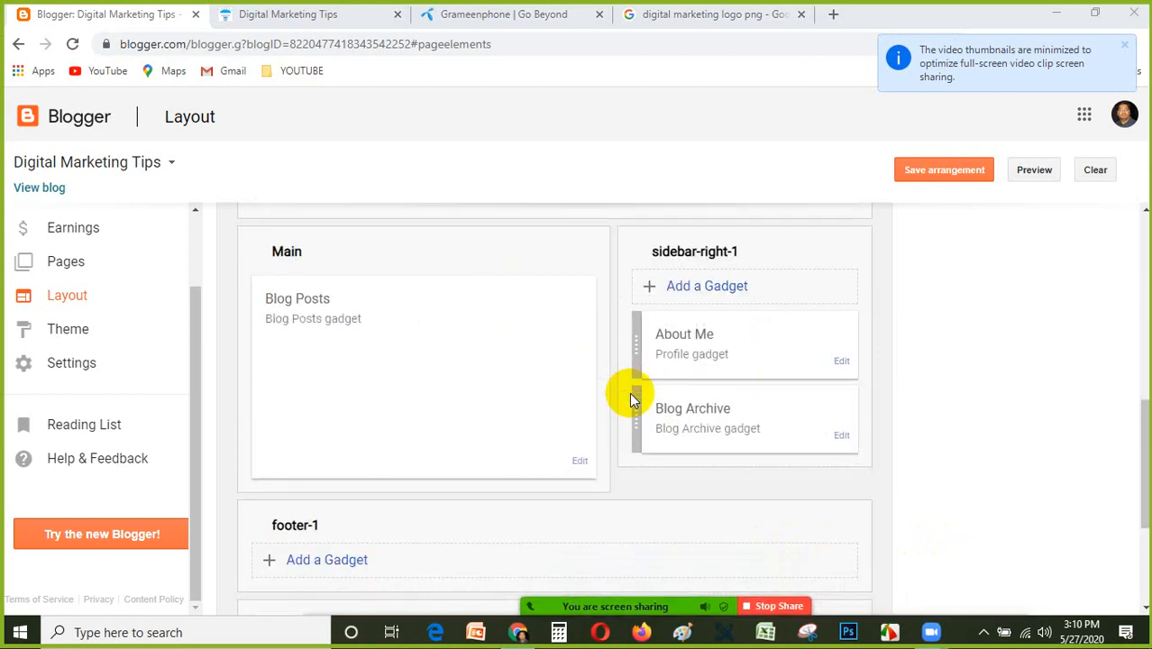
{"action": "scroll", "coordinate": [621, 396], "scroll_direction": "up", "scroll_amount": 6}
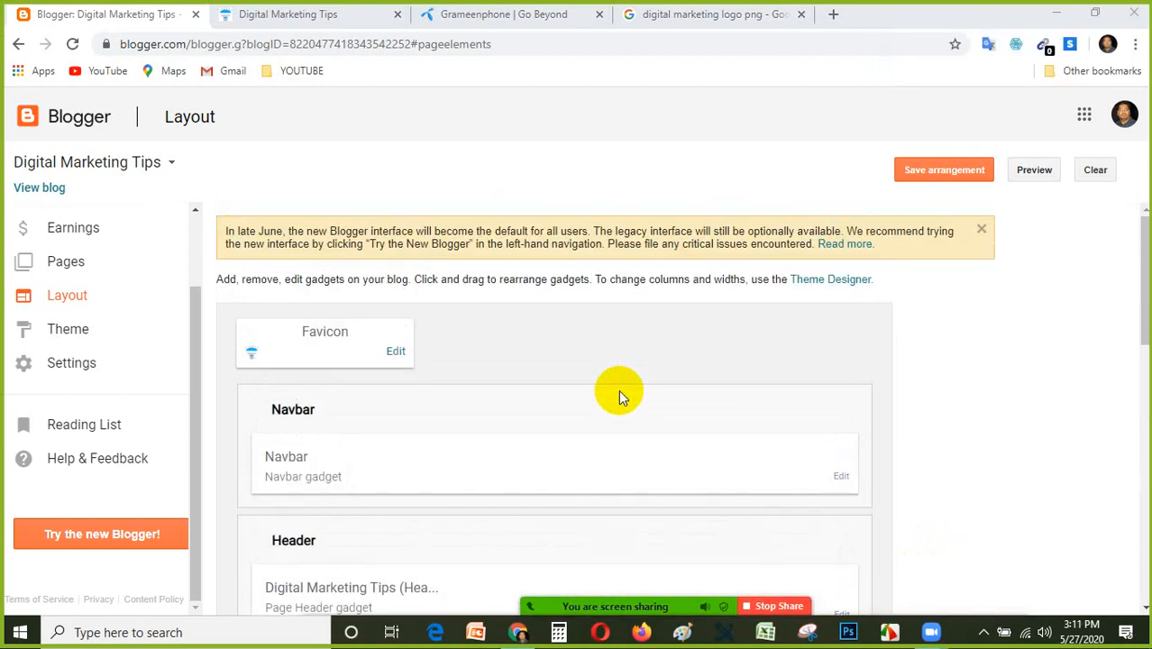
{"action": "scroll", "coordinate": [613, 392], "scroll_direction": "down", "scroll_amount": 2}
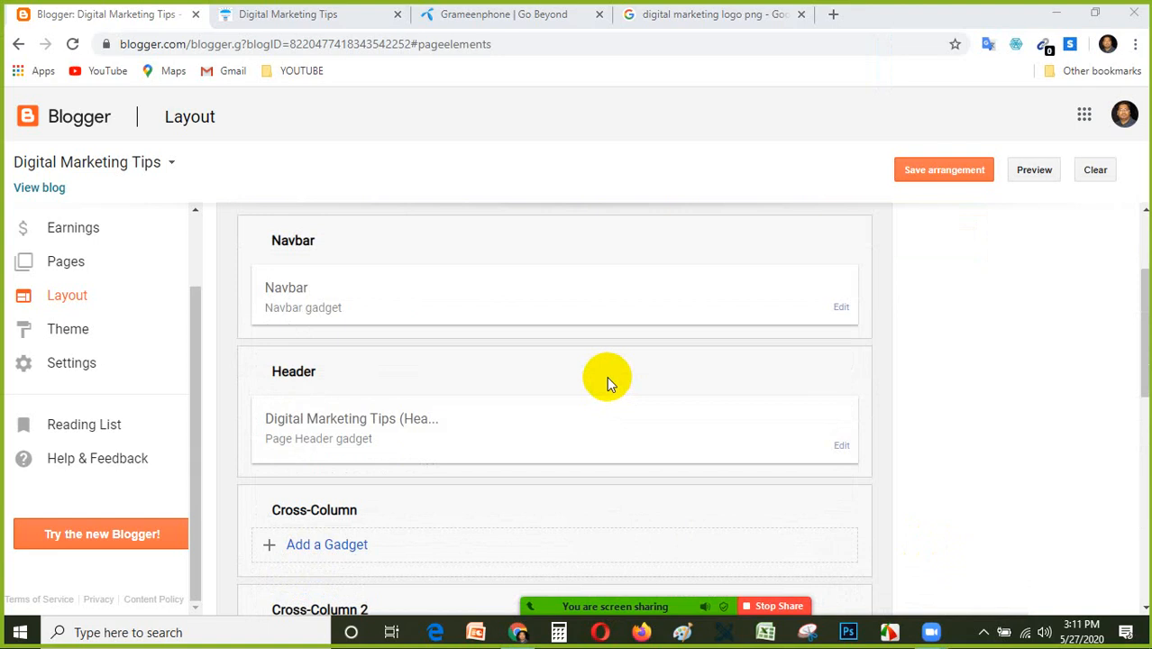
{"action": "scroll", "coordinate": [606, 384], "scroll_direction": "up", "scroll_amount": 2}
{"action": "scroll", "coordinate": [501, 423], "scroll_direction": "down", "scroll_amount": 1}
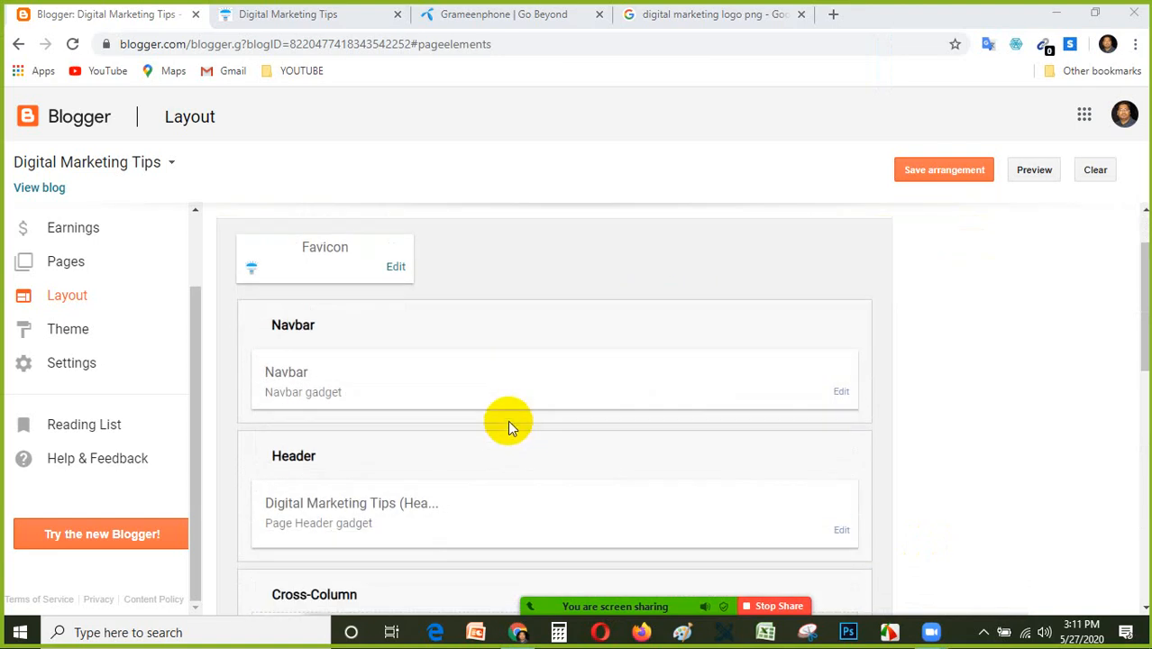
{"action": "scroll", "coordinate": [661, 415], "scroll_direction": "down", "scroll_amount": 1}
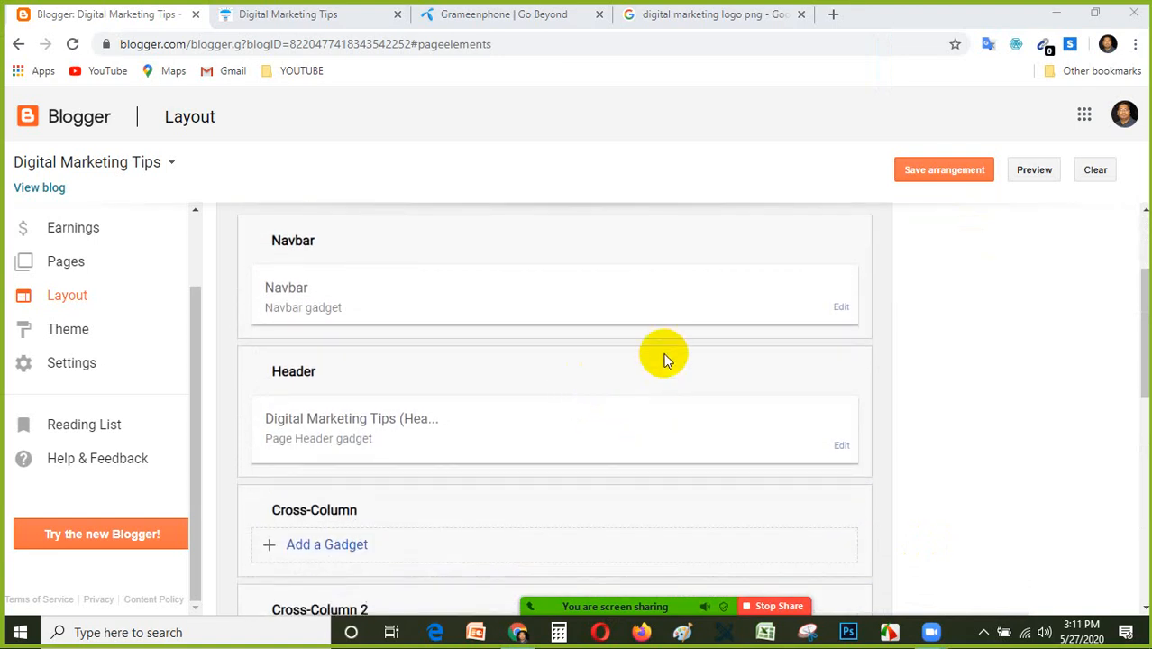
{"action": "left_click", "coordinate": [841, 306]}
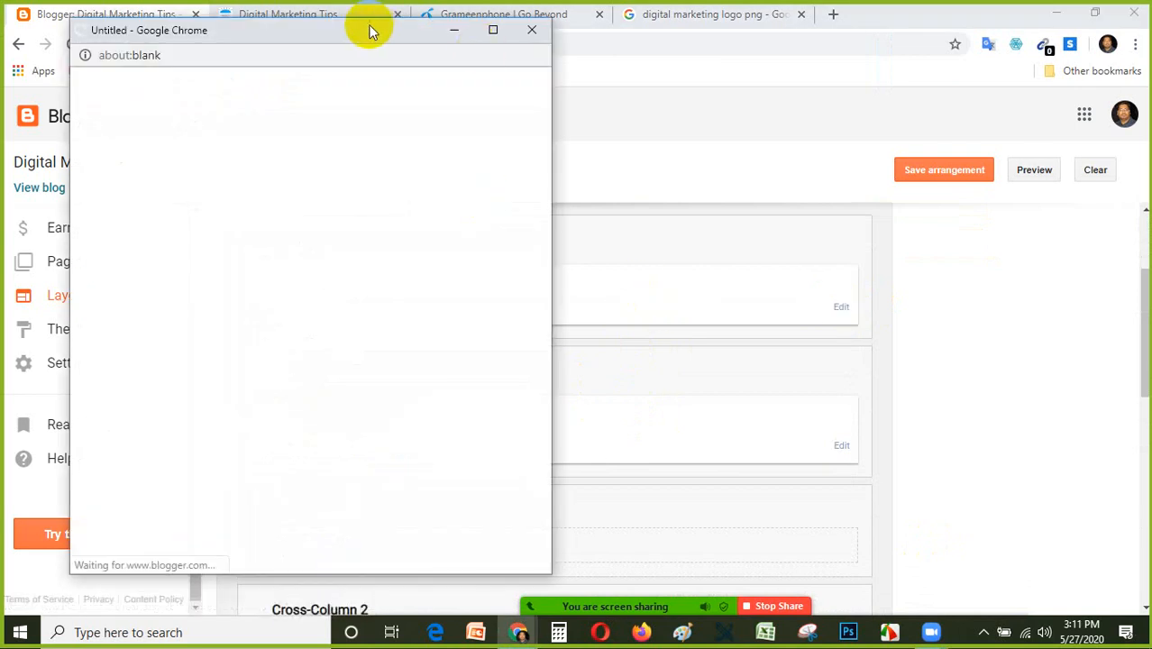
{"action": "left_click_drag", "start_coordinate": [368, 30], "coordinate": [664, 32]}
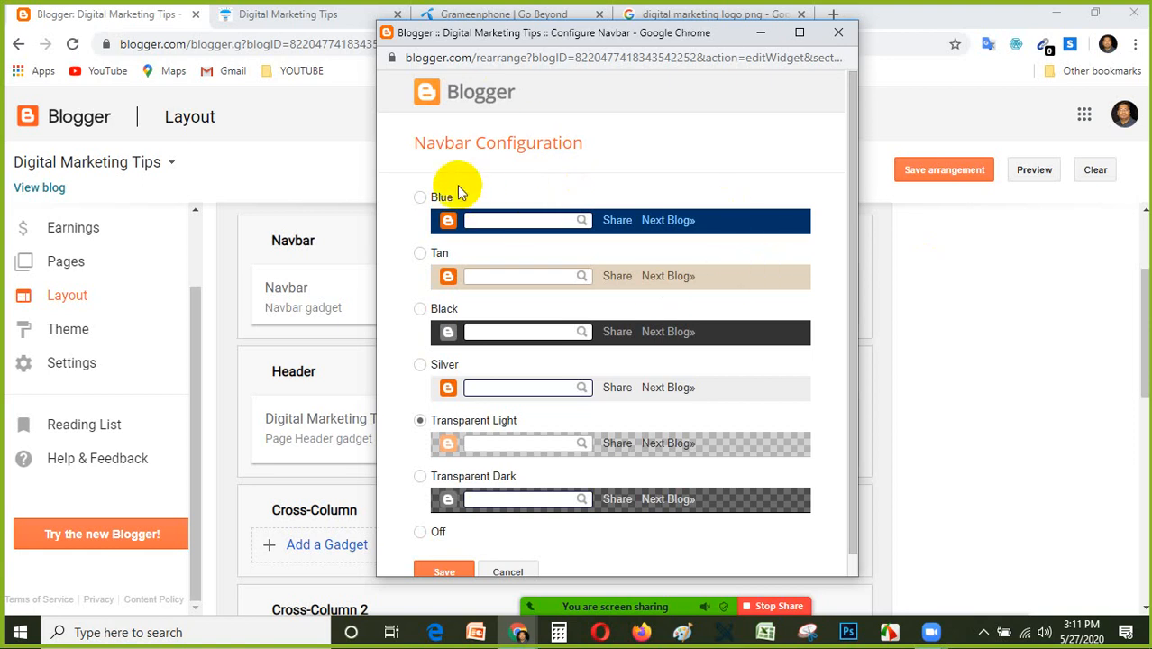
{"action": "scroll", "coordinate": [620, 289], "scroll_direction": "down", "scroll_amount": 1}
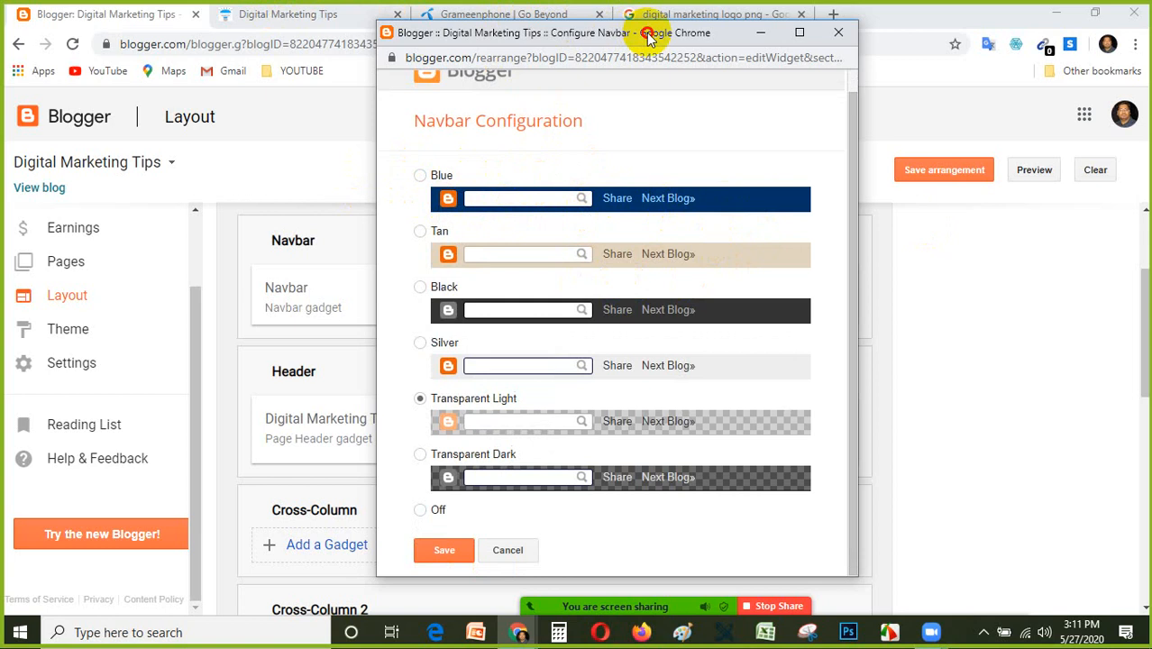
{"action": "left_click_drag", "start_coordinate": [648, 36], "coordinate": [439, 79]}
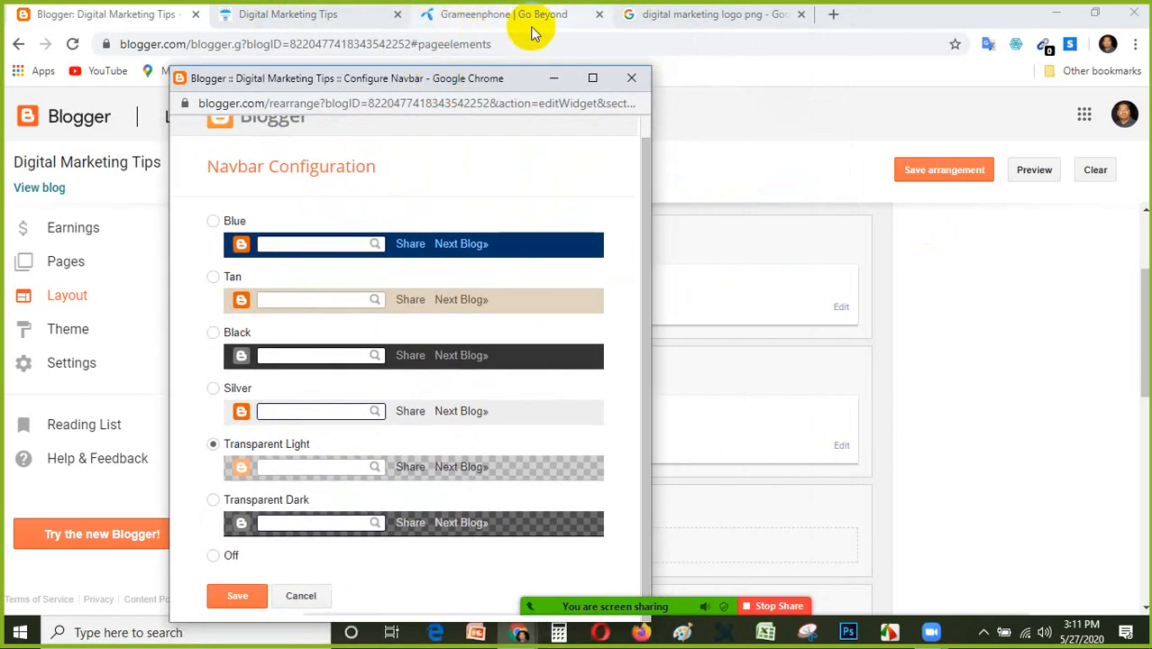
Close the Grameenphone page, view the navbar on the live blog, and return to the Blogger Layout page.
{"action": "left_click", "coordinate": [530, 19]}
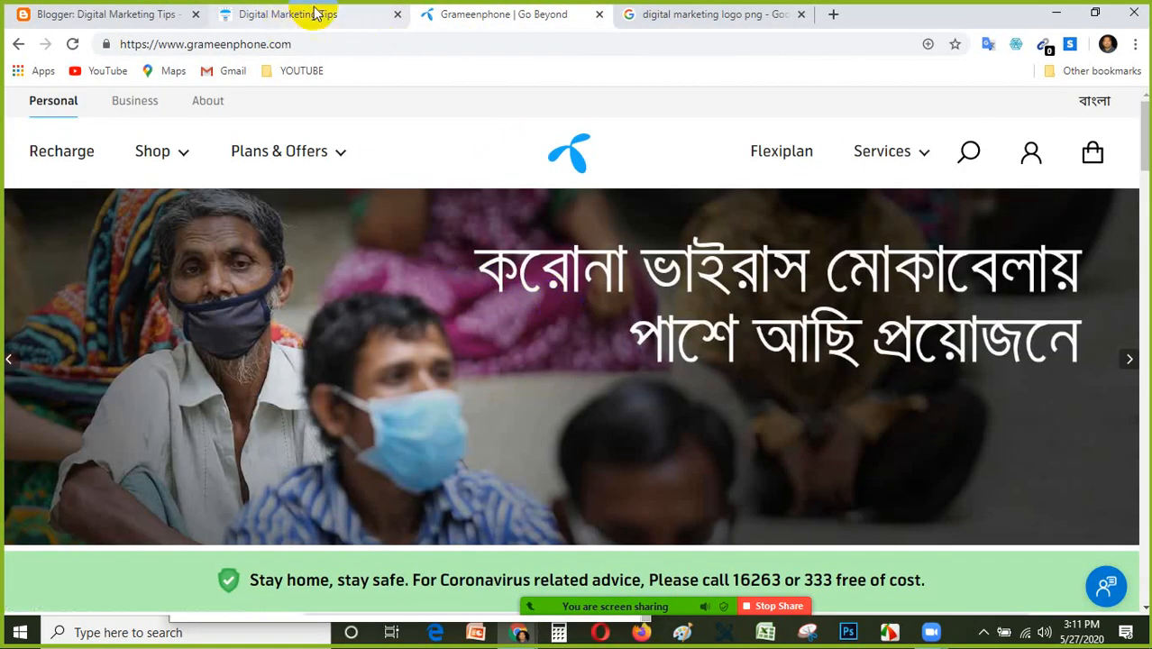
{"action": "left_click", "coordinate": [316, 13]}
{"action": "left_click", "coordinate": [599, 14]}
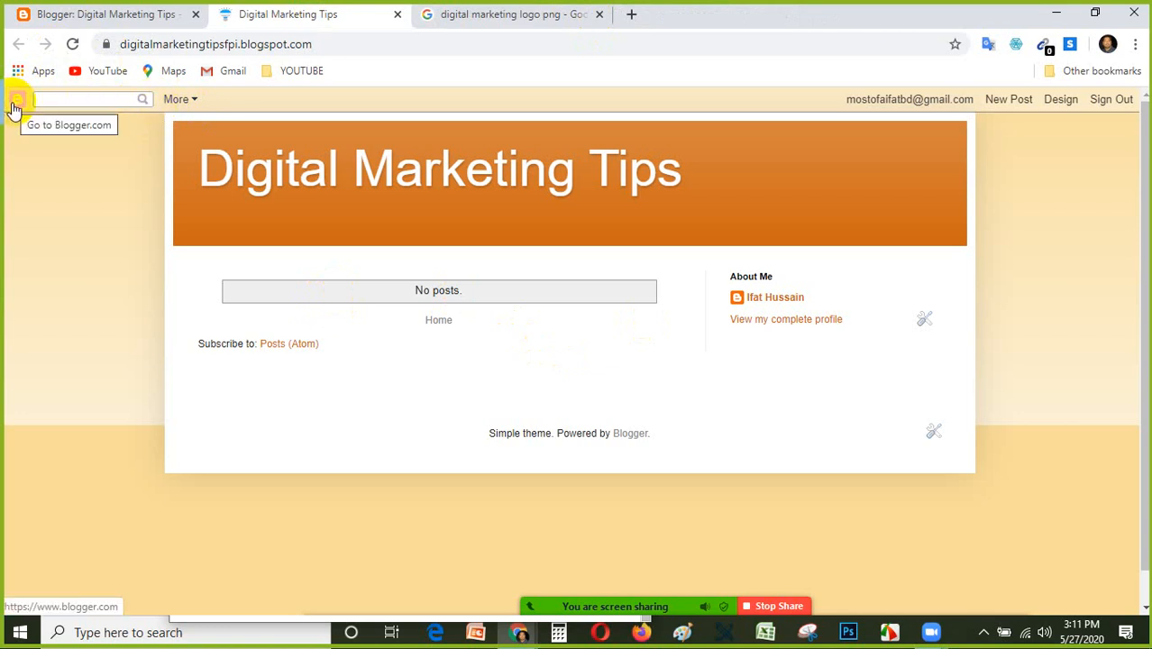
{"action": "left_click", "coordinate": [136, 11]}
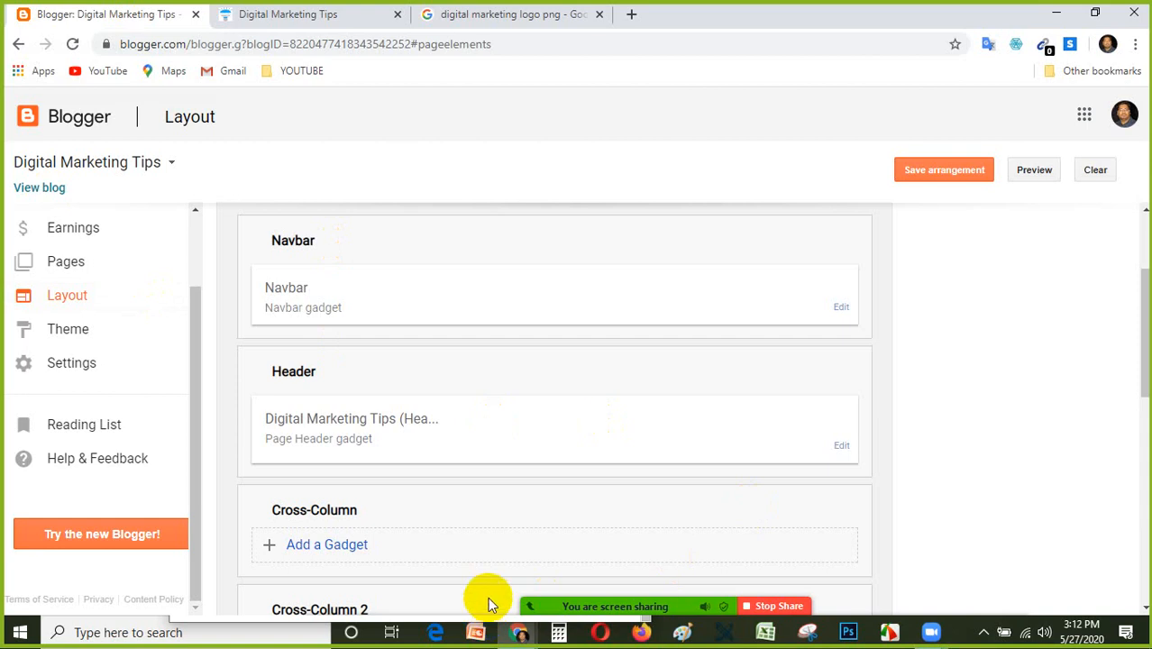
Set the Navbar gadget's style to Off in its open configuration window and save the change.
{"action": "left_click", "coordinate": [841, 312]}
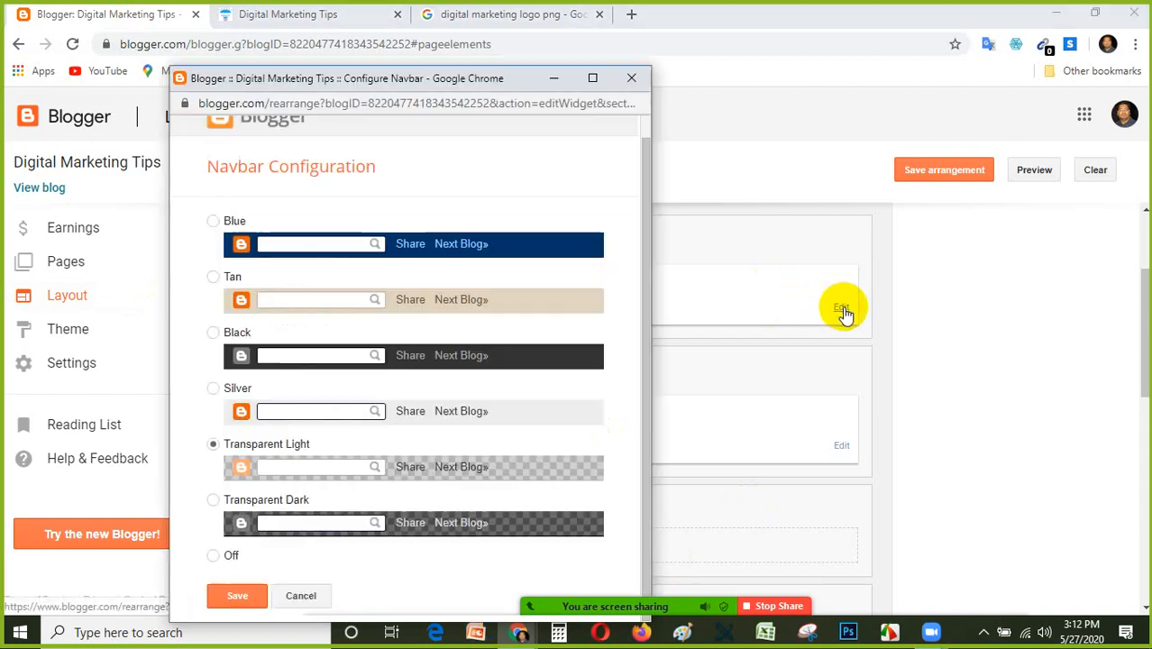
{"action": "left_click_drag", "start_coordinate": [491, 81], "coordinate": [647, 85]}
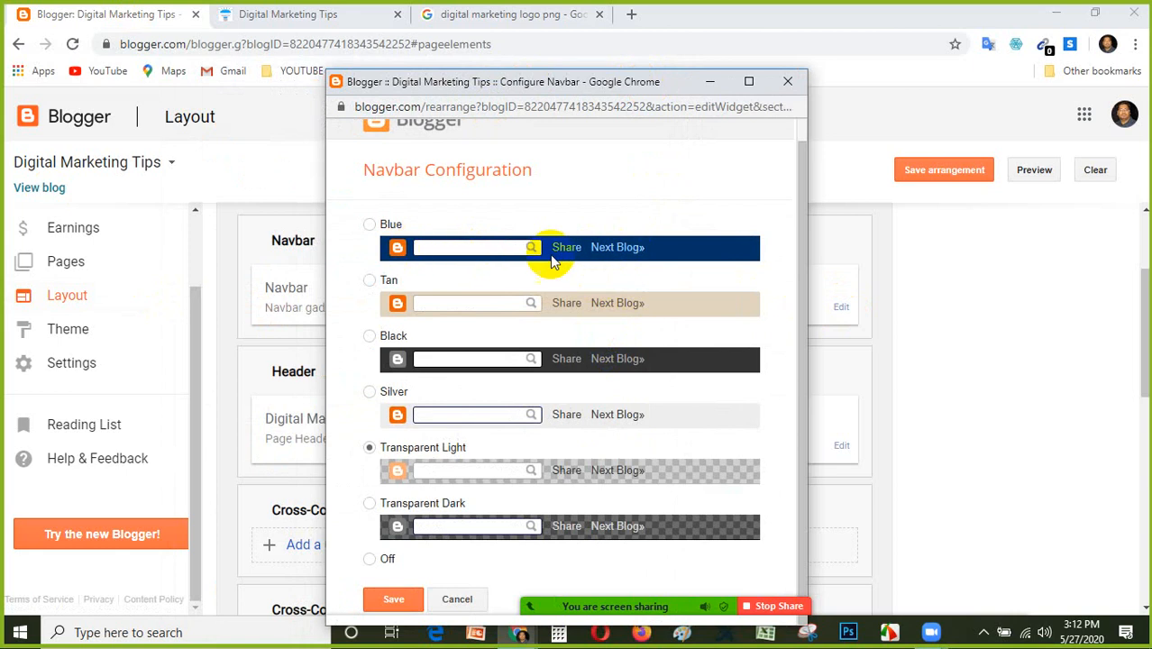
{"action": "left_click", "coordinate": [486, 387]}
{"action": "left_click_drag", "start_coordinate": [486, 388], "coordinate": [484, 383]}
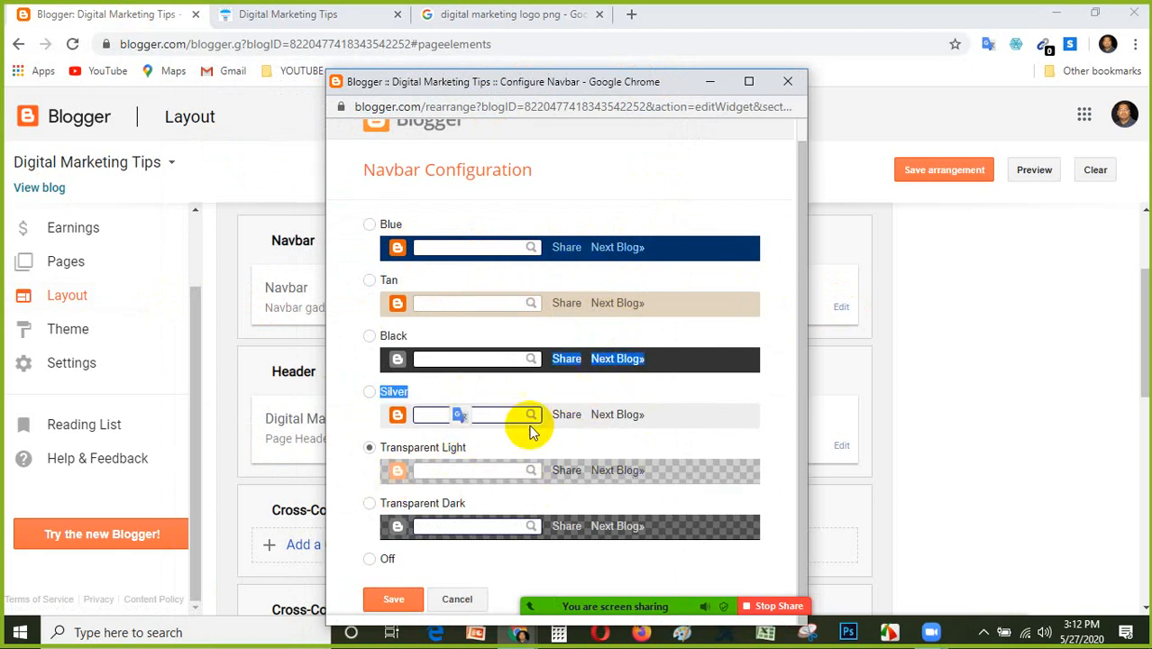
{"action": "left_click", "coordinate": [784, 422]}
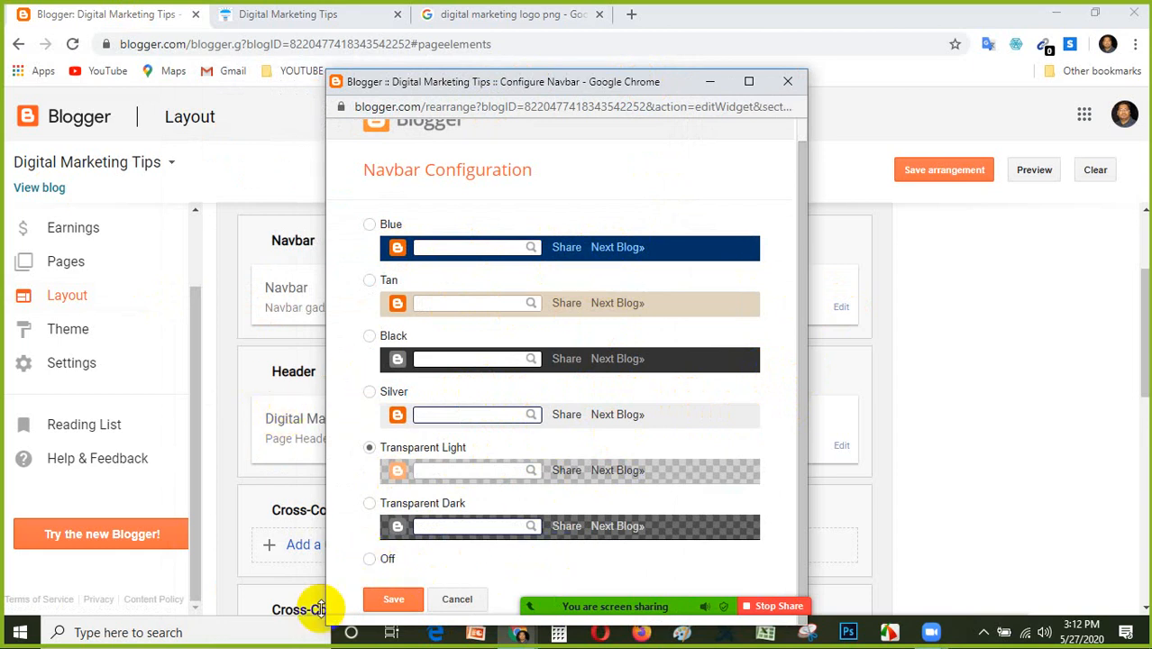
{"action": "left_click", "coordinate": [384, 604]}
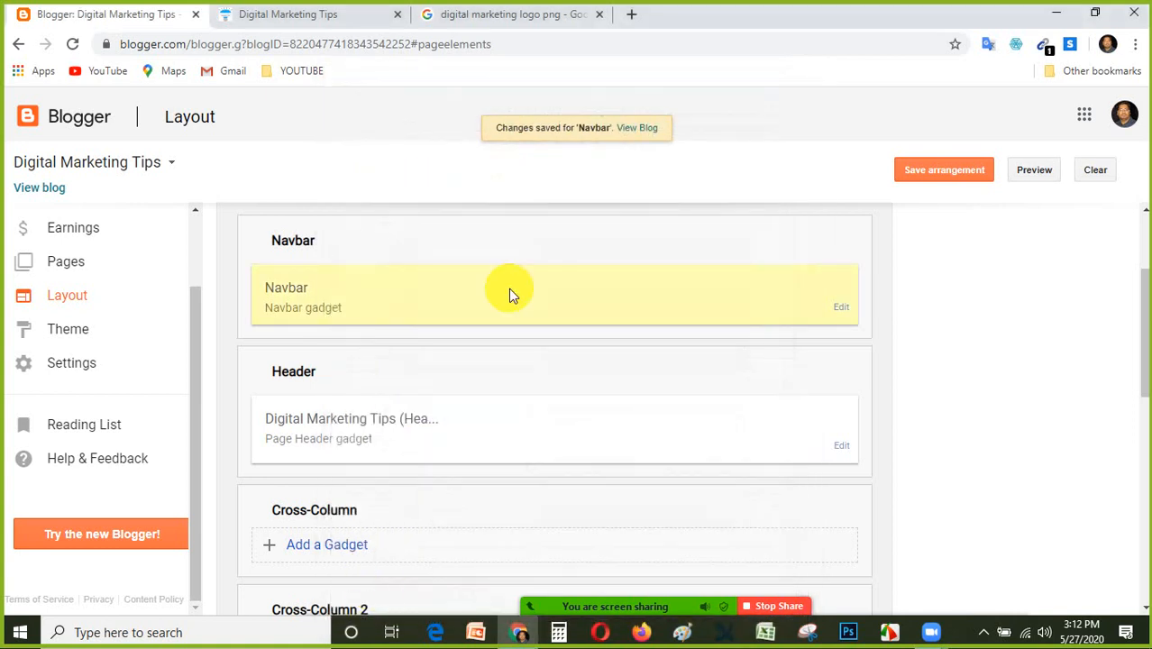
Reload the live Digital Marketing Tips blog to check its navbar area, and return to the Layout page.
{"action": "left_click", "coordinate": [260, 13]}
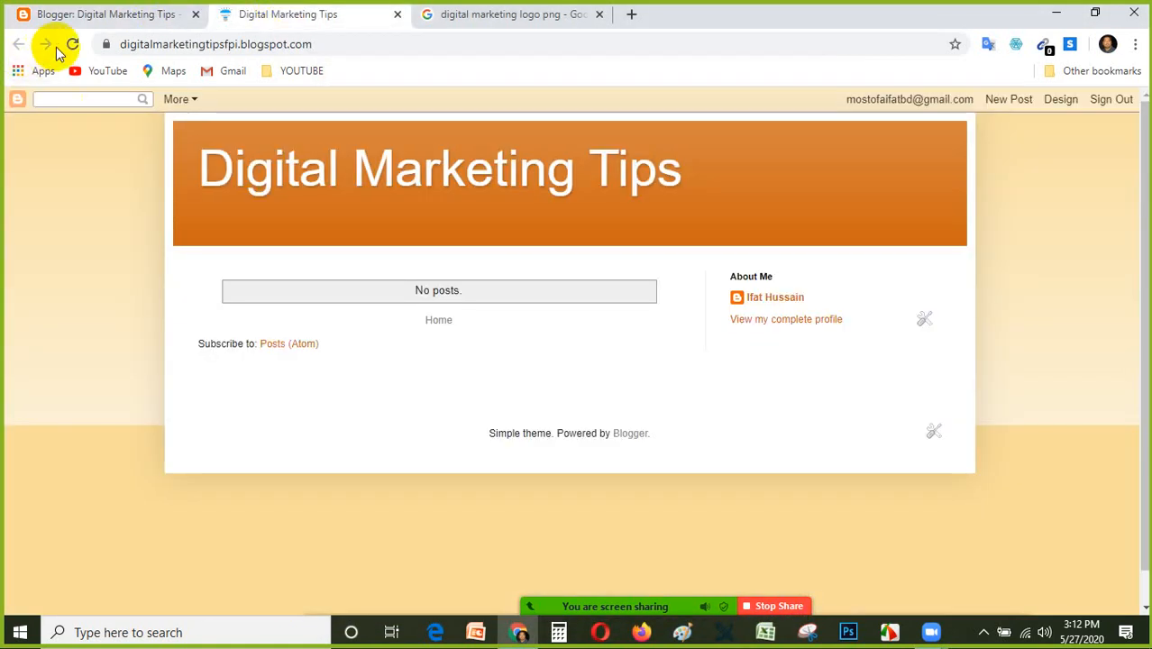
{"action": "left_click", "coordinate": [73, 44]}
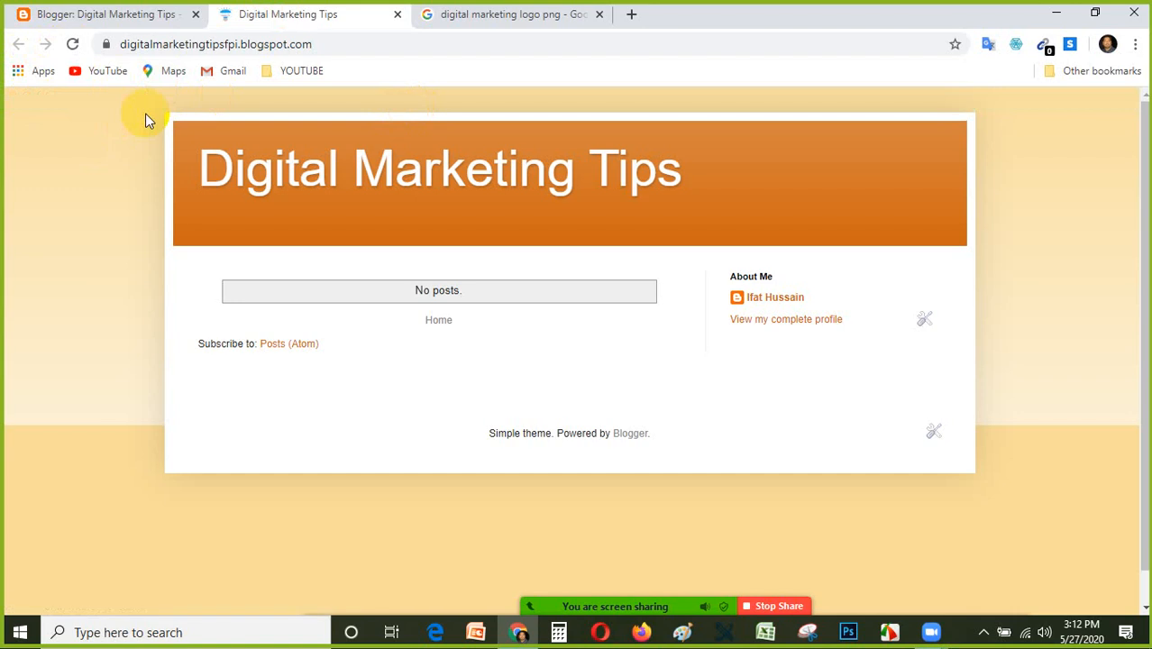
{"action": "left_click", "coordinate": [134, 12]}
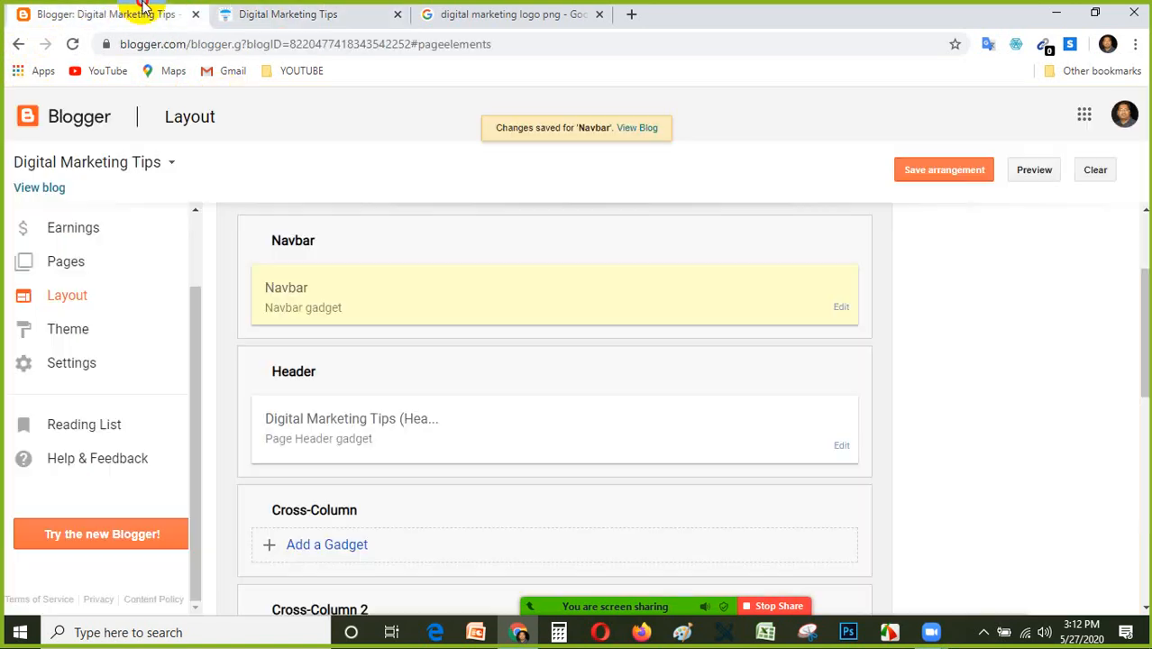
{"action": "scroll", "coordinate": [671, 417], "scroll_direction": "down", "scroll_amount": 2}
{"action": "scroll", "coordinate": [685, 407], "scroll_direction": "up", "scroll_amount": 3}
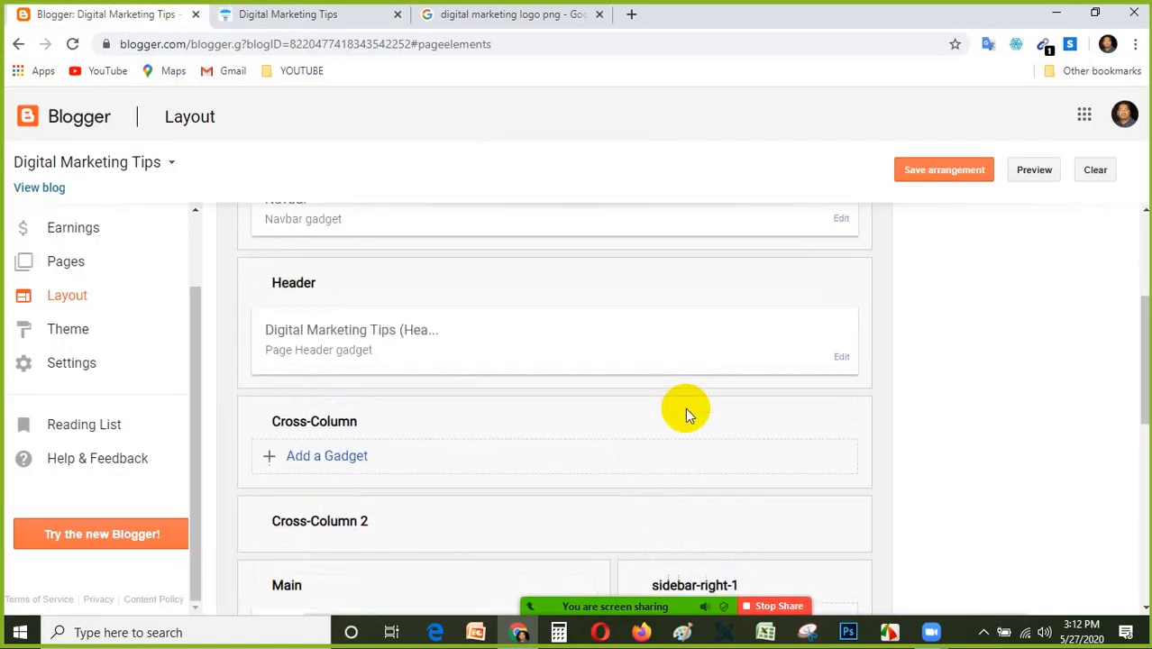
{"action": "scroll", "coordinate": [612, 429], "scroll_direction": "down", "scroll_amount": 1}
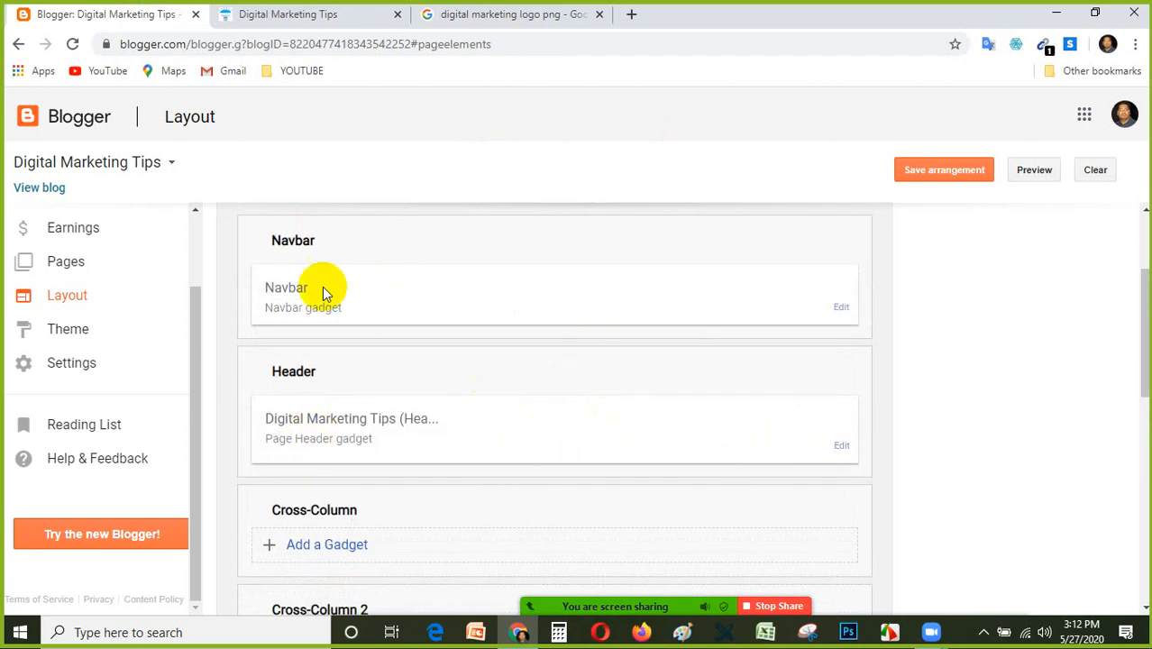
{"action": "scroll", "coordinate": [322, 306], "scroll_direction": "up", "scroll_amount": 1}
{"action": "scroll", "coordinate": [513, 389], "scroll_direction": "down", "scroll_amount": 2}
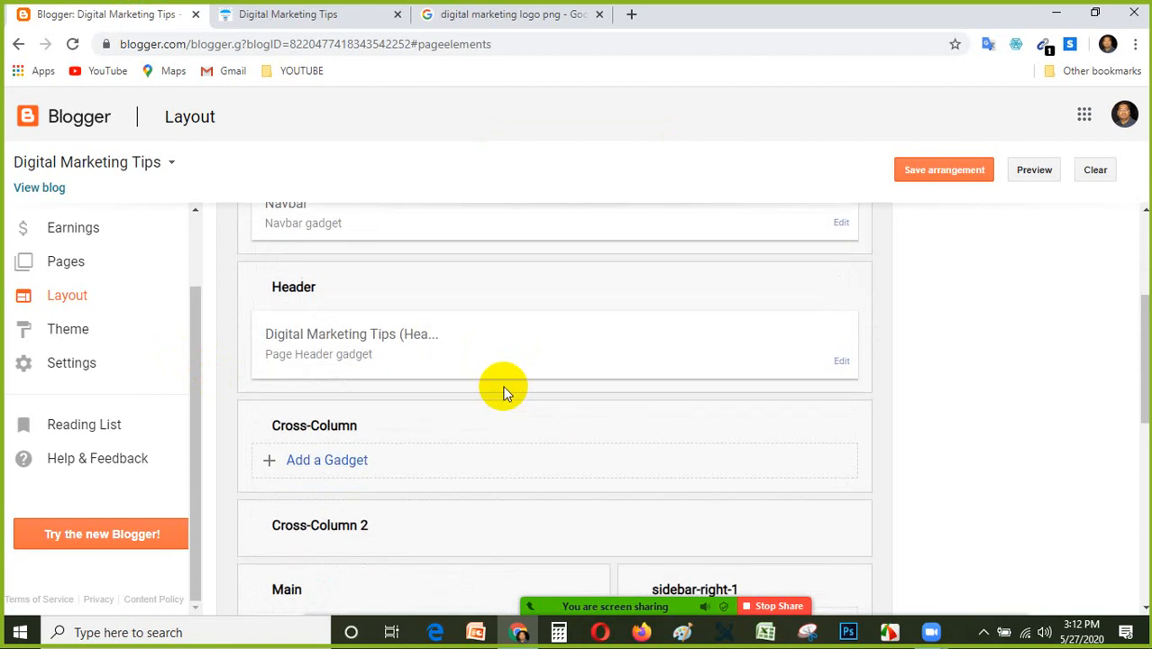
{"action": "left_click", "coordinate": [841, 361]}
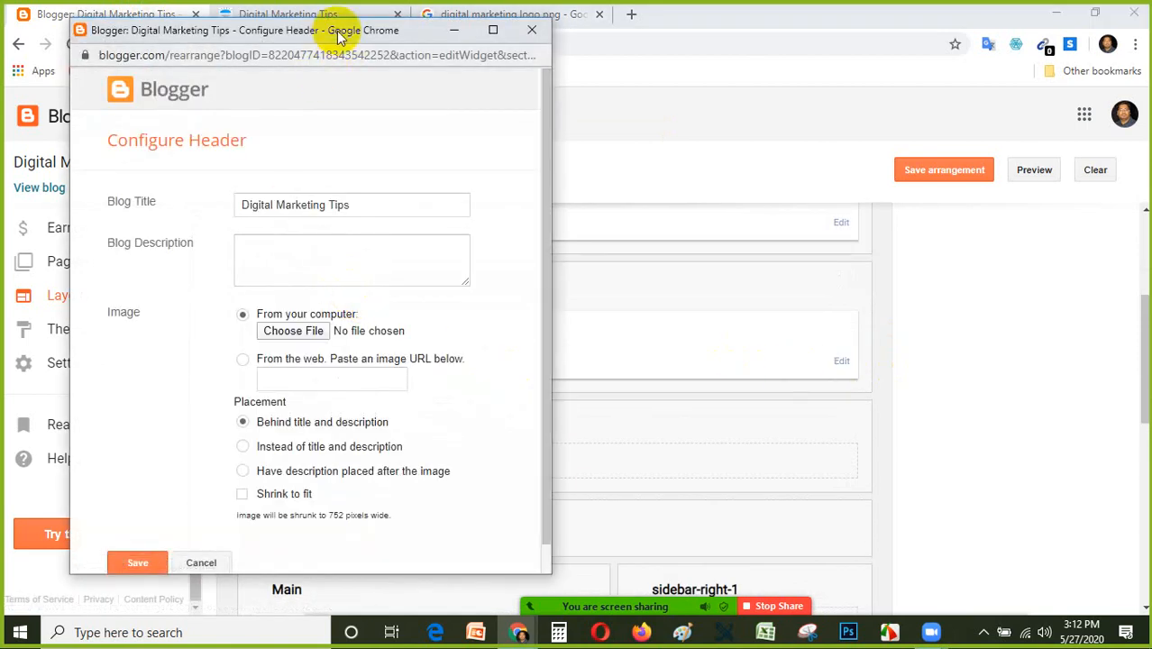
{"action": "left_click_drag", "start_coordinate": [337, 31], "coordinate": [523, 151]}
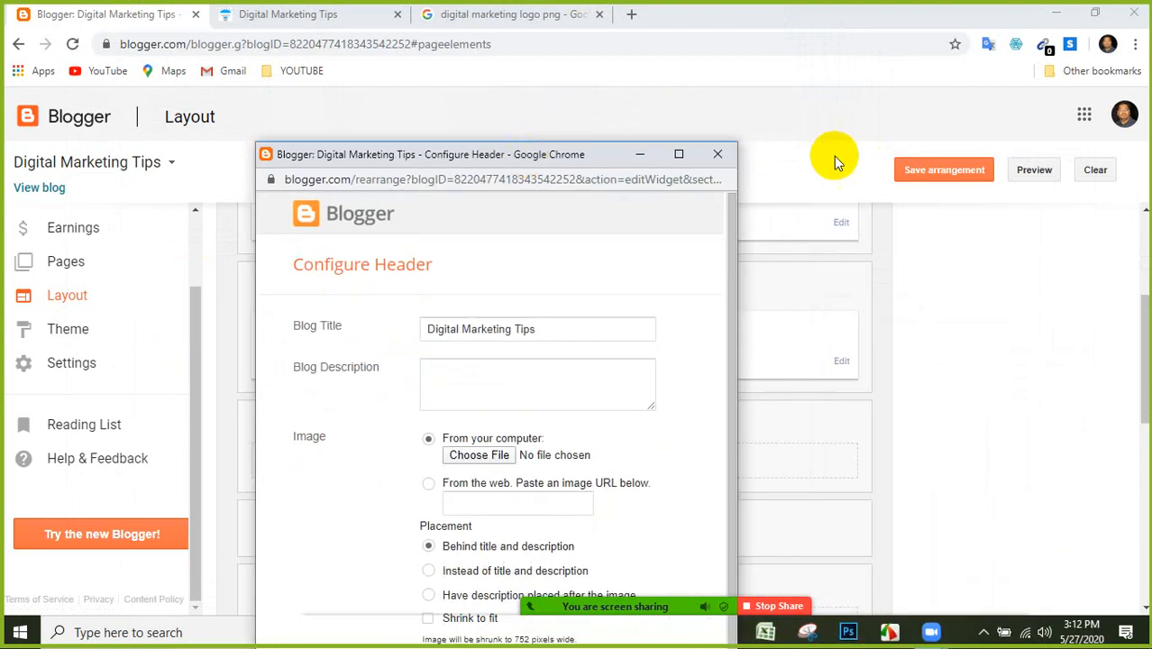
{"action": "left_click", "coordinate": [718, 155]}
Open the Header gadget's configuration from the layout and enlarge its window to fill the screen.
{"action": "scroll", "coordinate": [478, 361], "scroll_direction": "up", "scroll_amount": 1}
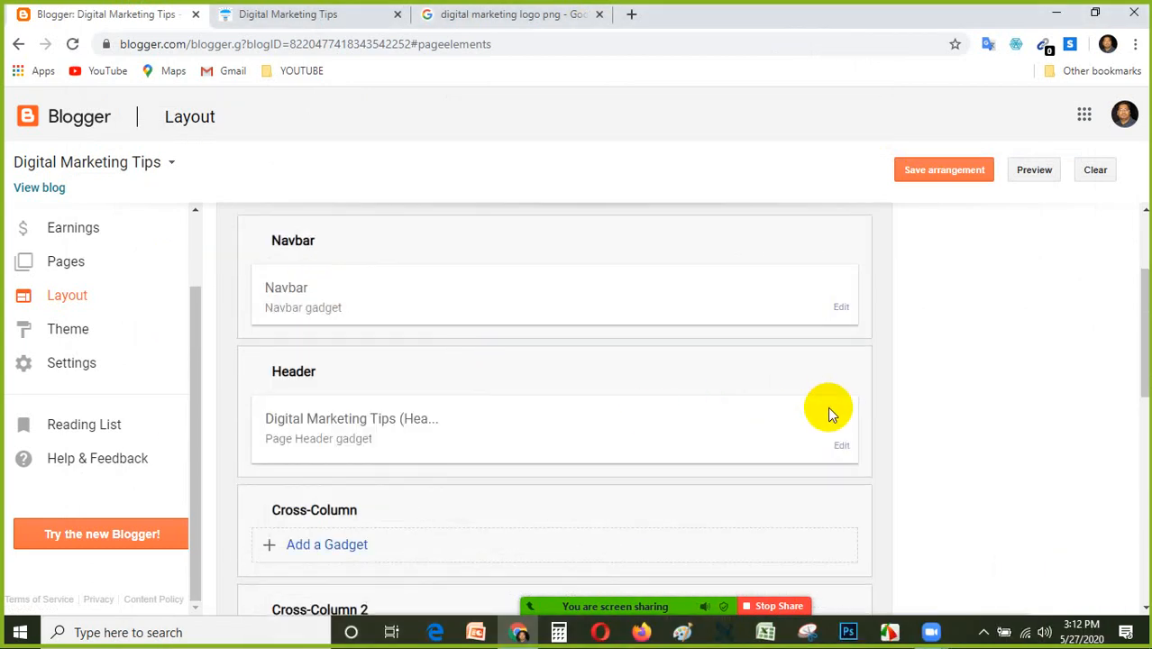
{"action": "left_click", "coordinate": [840, 447]}
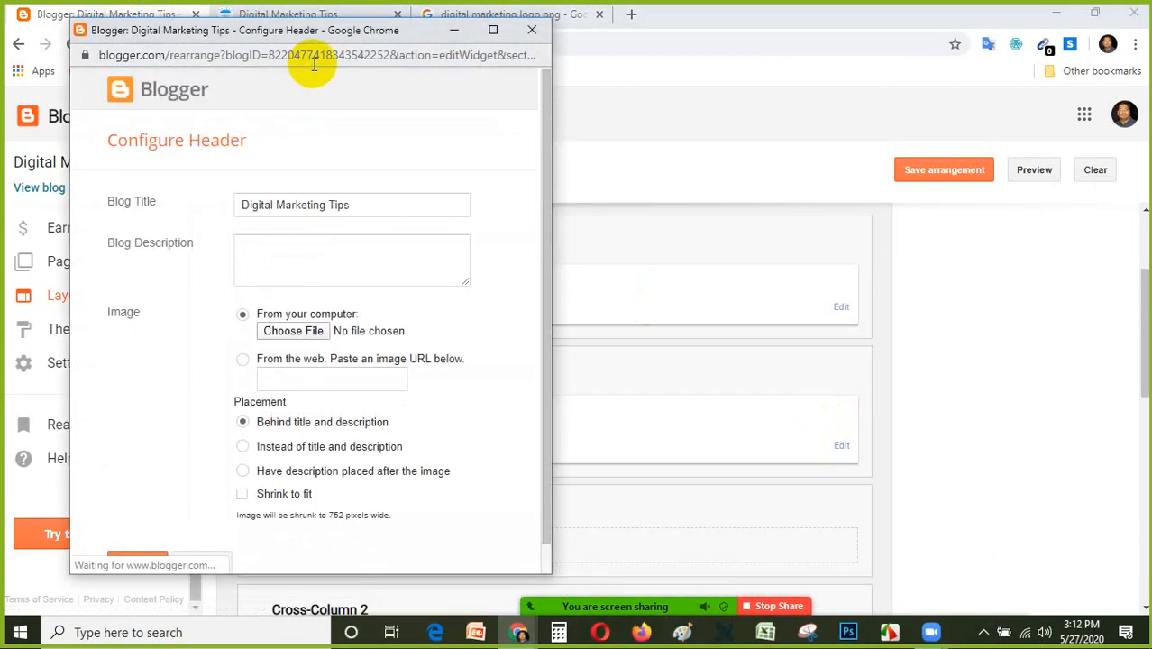
{"action": "left_click_drag", "start_coordinate": [325, 40], "coordinate": [613, 2]}
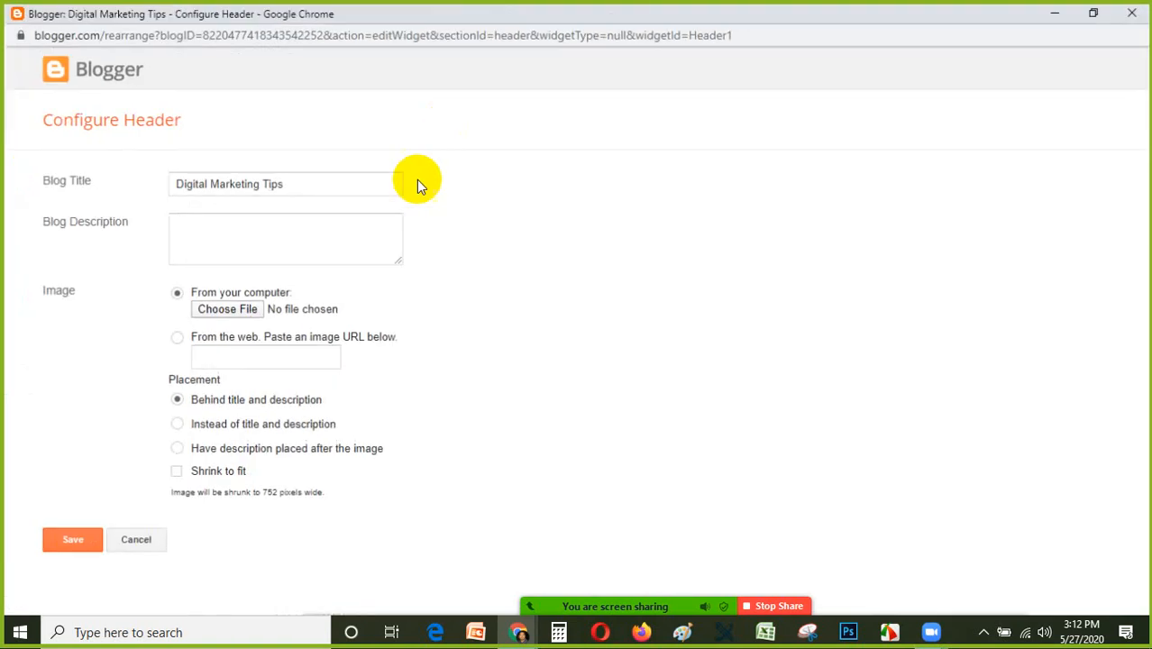
Restore the Configure Header window to its smaller size and move it to the middle of the Layout page.
{"action": "left_click", "coordinate": [1095, 9]}
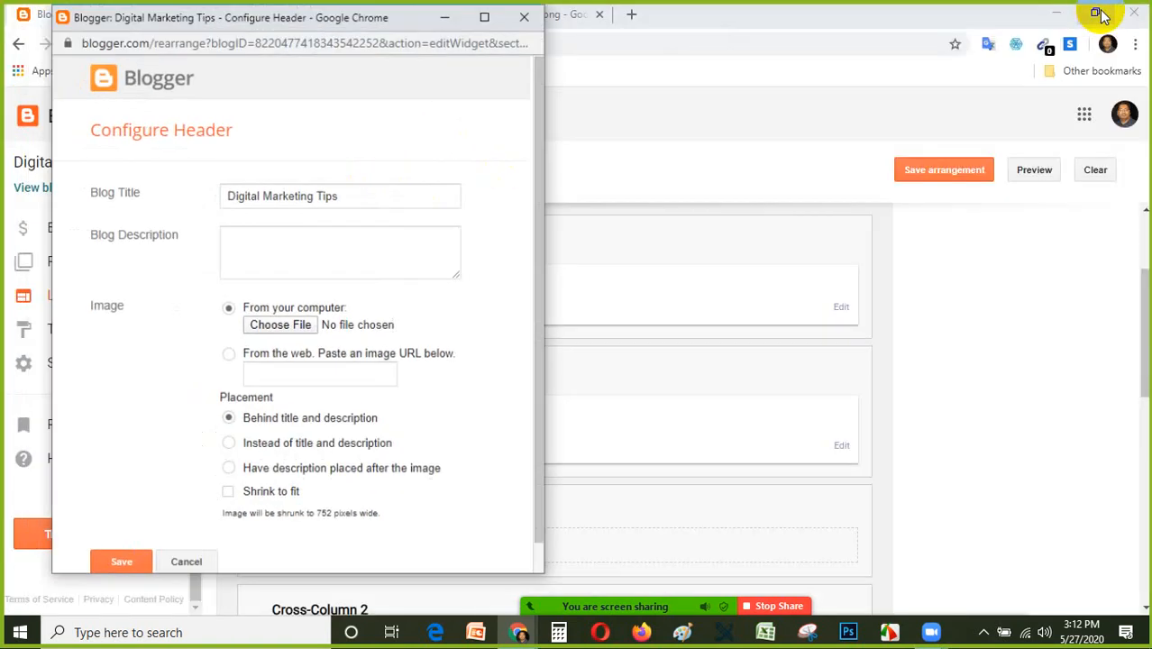
{"action": "left_click_drag", "start_coordinate": [381, 27], "coordinate": [575, 21]}
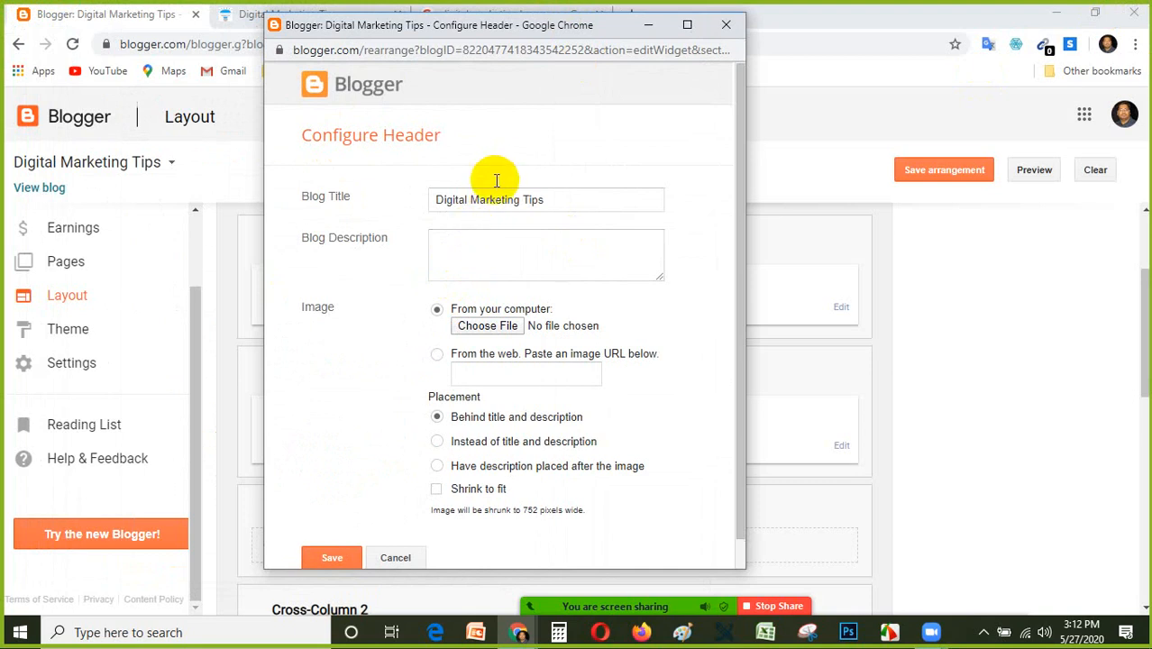
{"action": "left_click", "coordinate": [561, 200]}
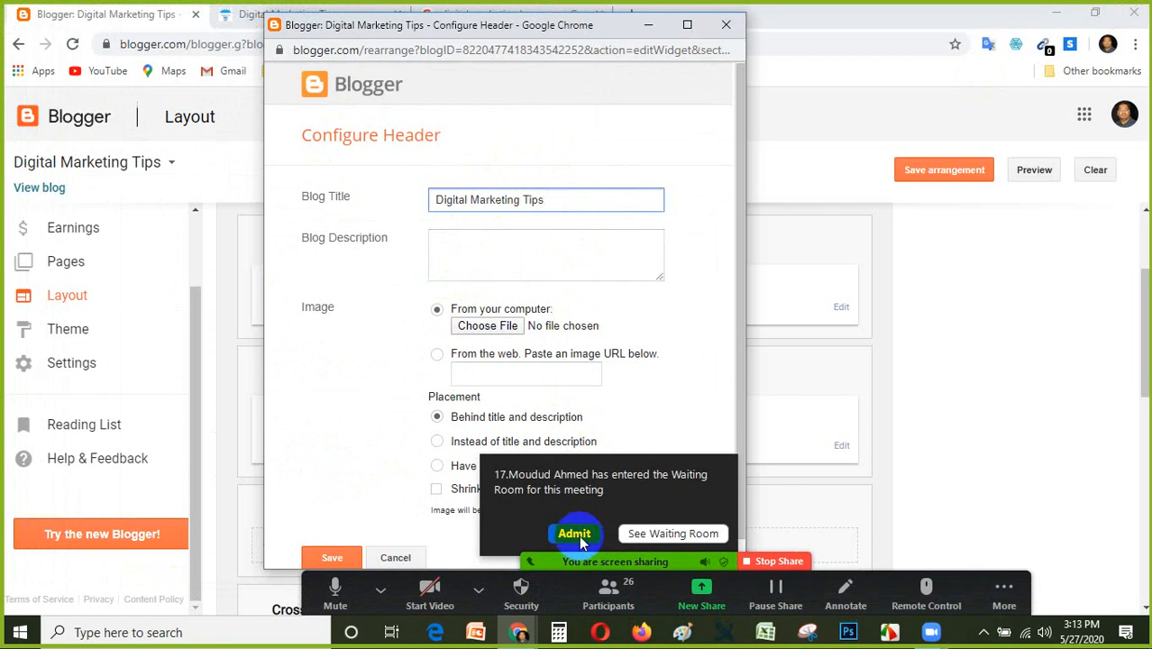
Admit the waiting participant to the Zoom meeting, and restart sharing the full screen with computer sound.
{"action": "left_click", "coordinate": [574, 534]}
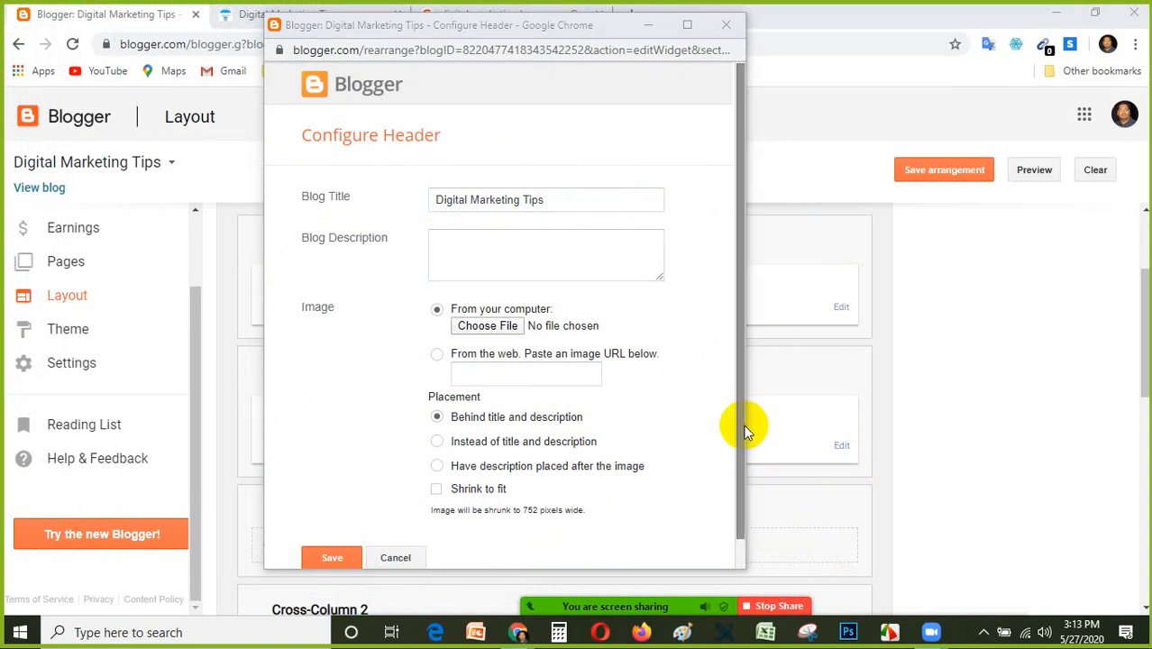
{"action": "left_click_drag", "start_coordinate": [744, 430], "coordinate": [745, 484]}
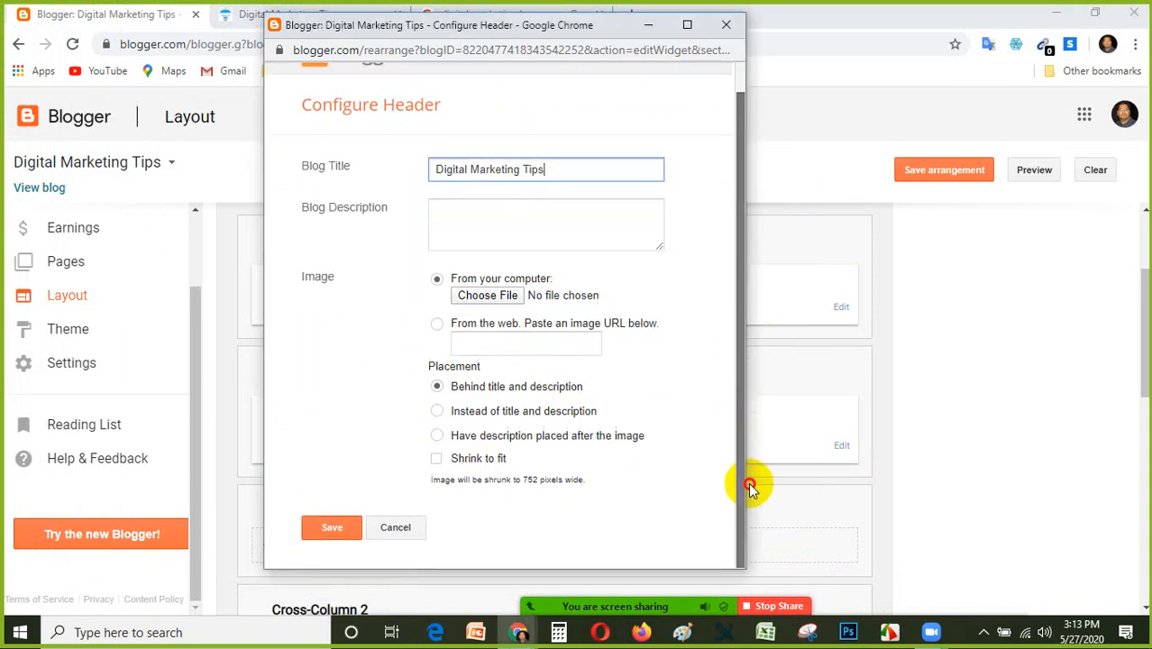
{"action": "left_click", "coordinate": [774, 613]}
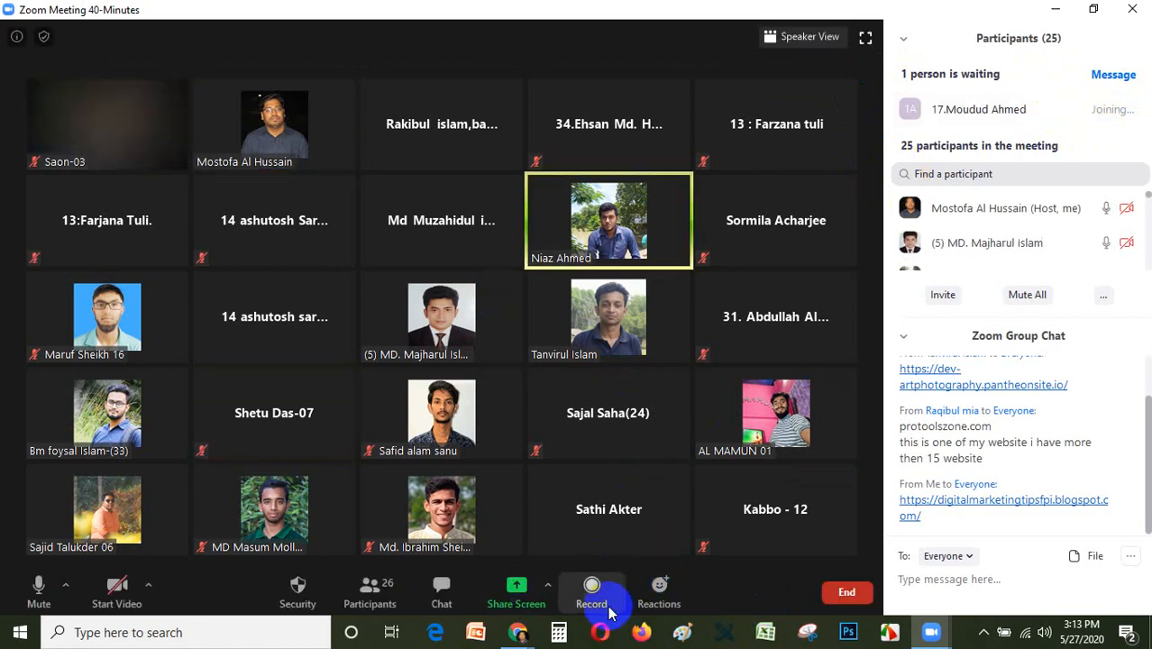
{"action": "left_click", "coordinate": [527, 595]}
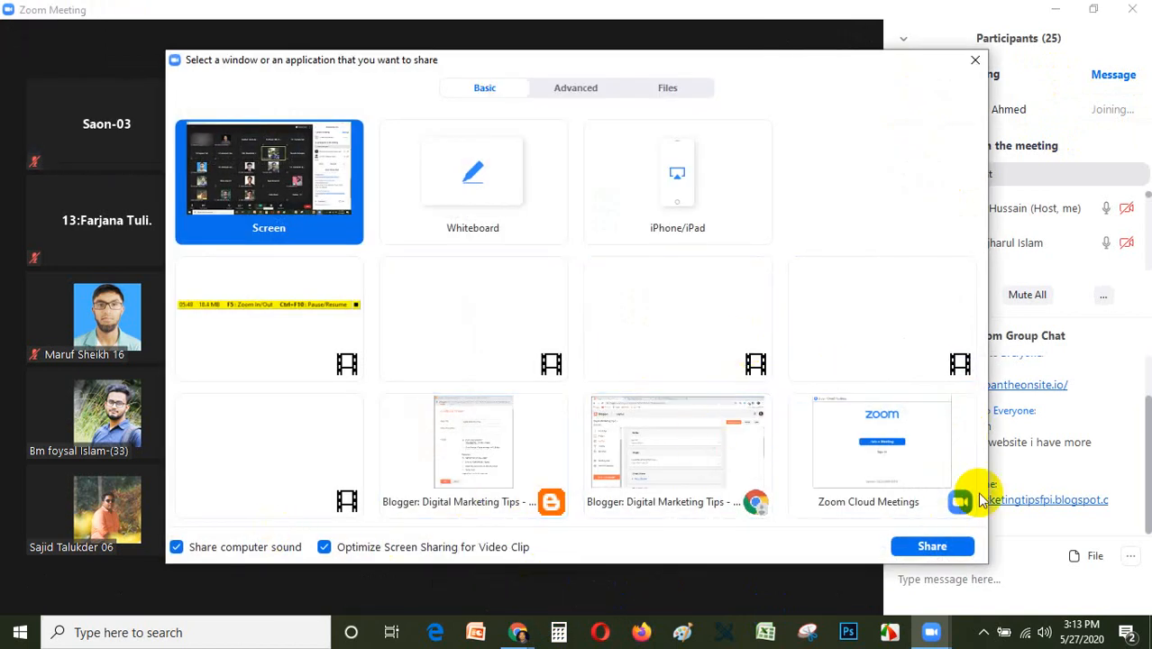
{"action": "left_click", "coordinate": [932, 546]}
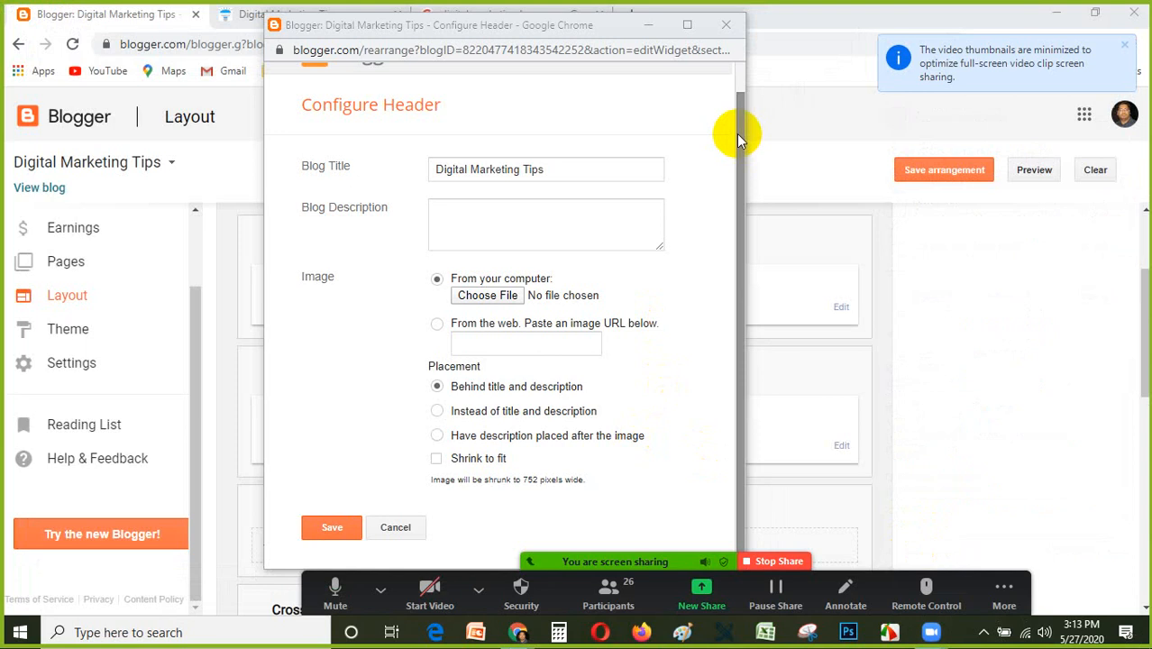
{"action": "left_click_drag", "start_coordinate": [739, 131], "coordinate": [744, 191]}
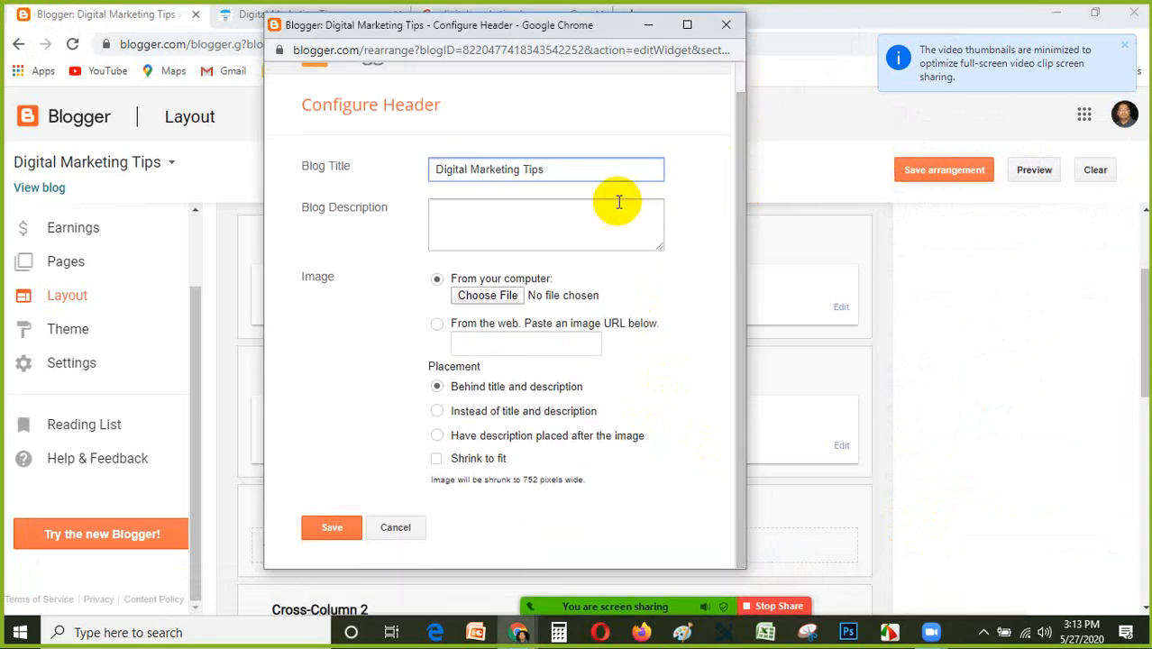
{"action": "left_click", "coordinate": [566, 230]}
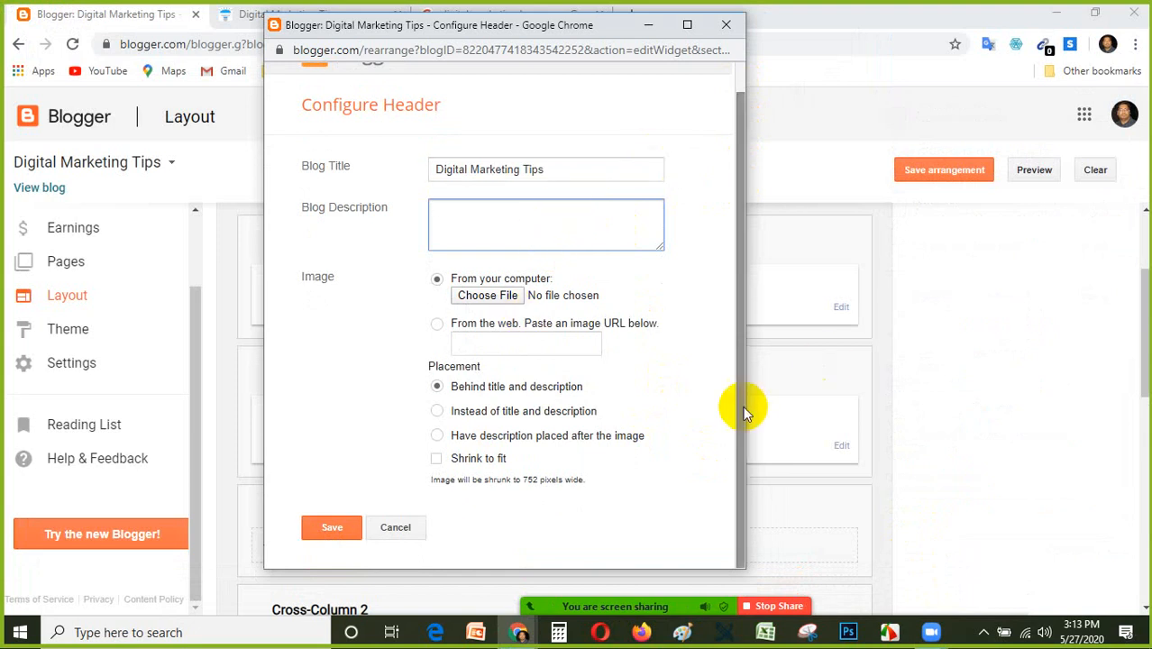
{"action": "left_click_drag", "start_coordinate": [529, 34], "coordinate": [570, 23]}
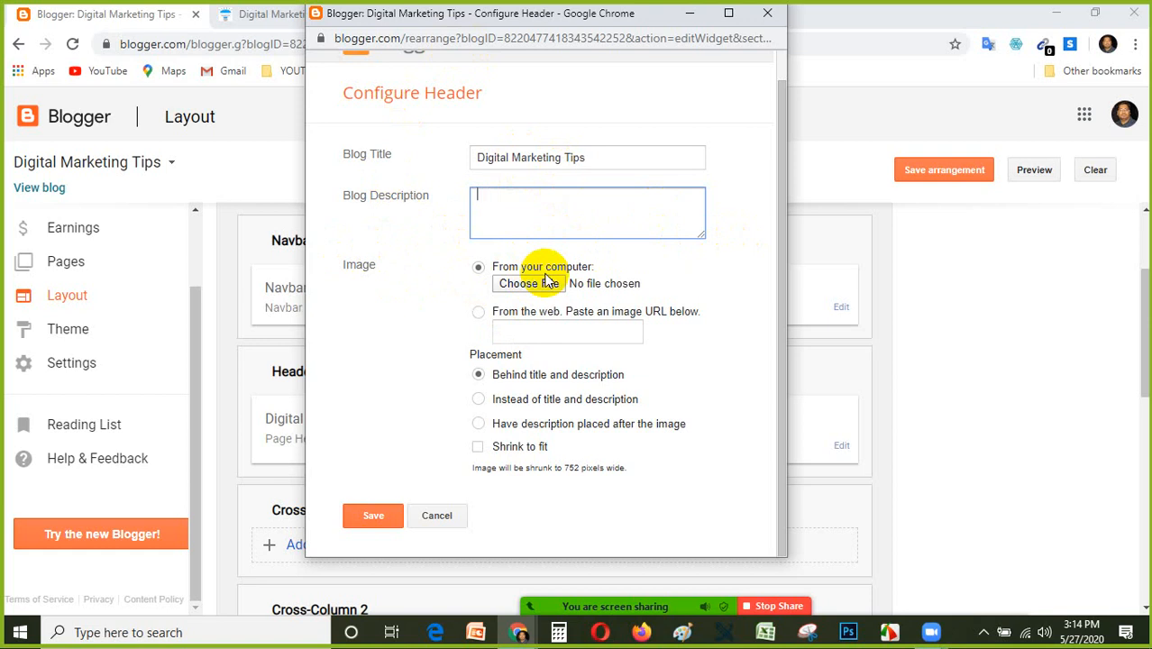
{"action": "left_click", "coordinate": [521, 292]}
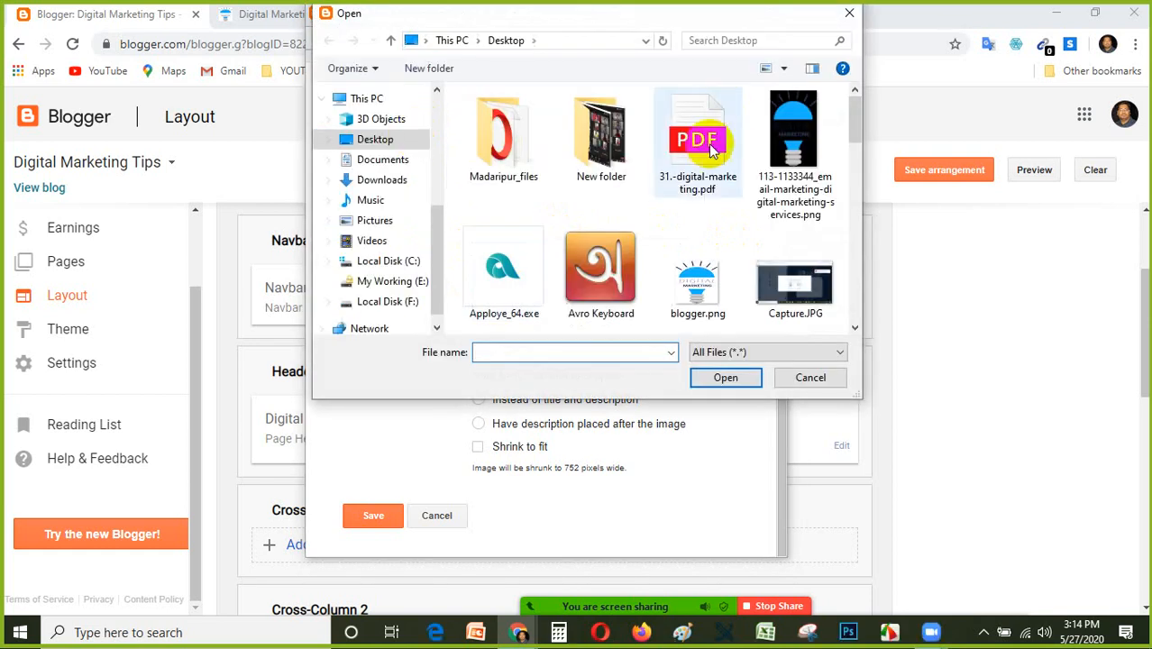
{"action": "left_click_drag", "start_coordinate": [850, 121], "coordinate": [869, 211]}
{"action": "left_click_drag", "start_coordinate": [872, 241], "coordinate": [872, 101]}
{"action": "double_click", "coordinate": [811, 144]}
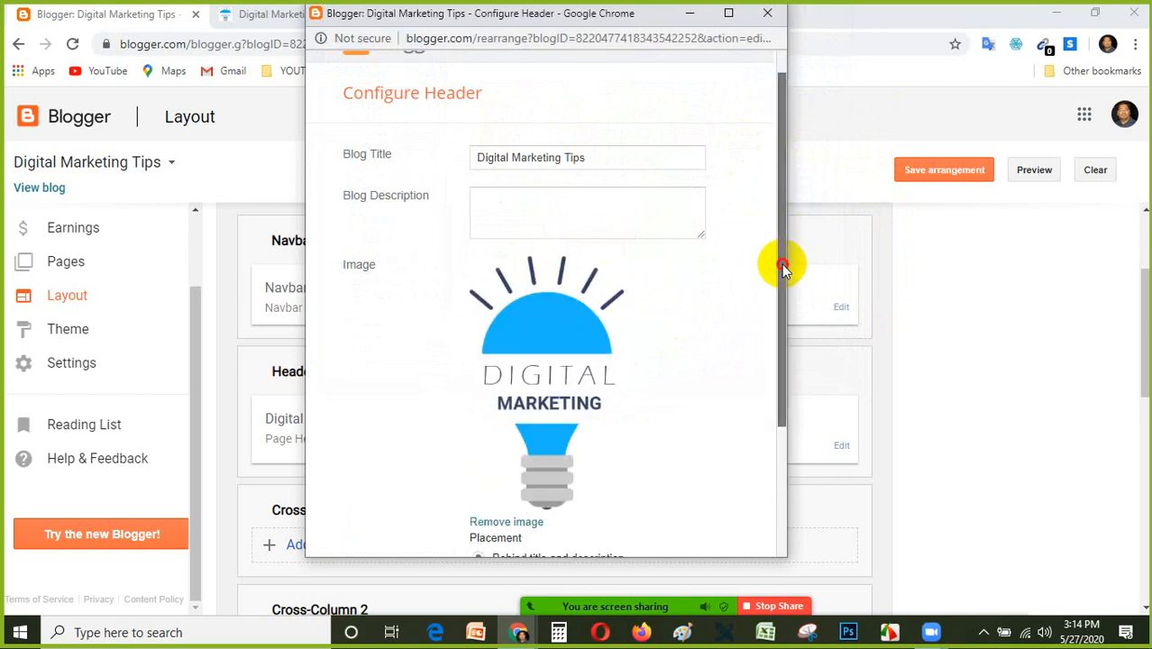
Set the header image placement to Instead of title and description, and save the header and the layout arrangement.
{"action": "left_click_drag", "start_coordinate": [779, 265], "coordinate": [793, 406]}
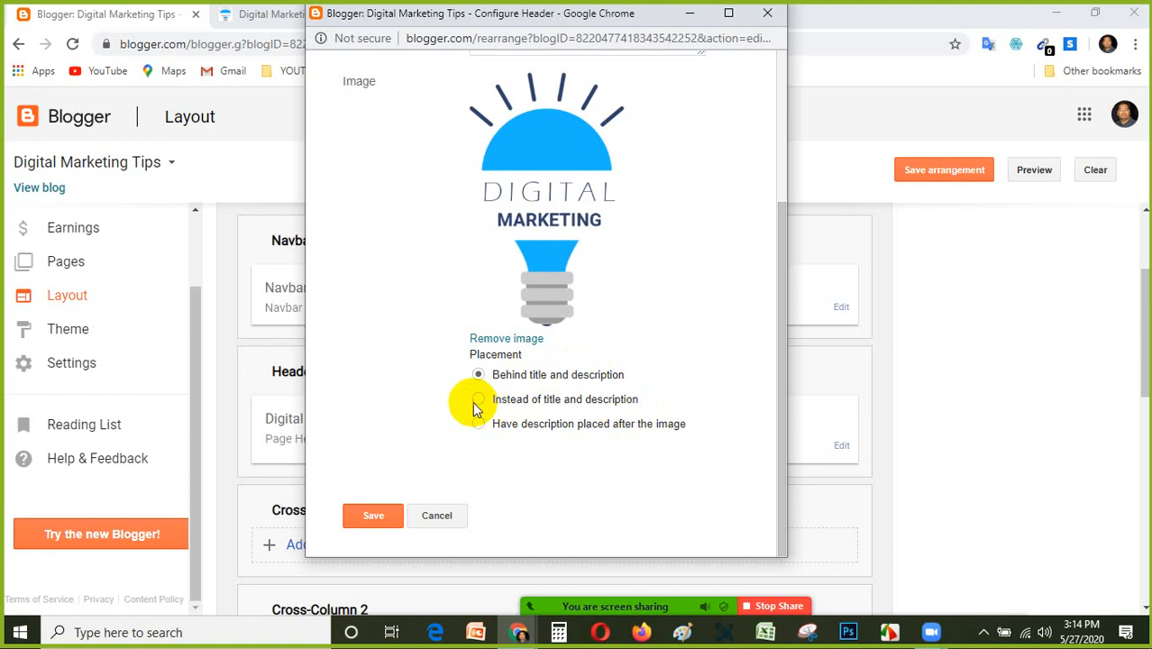
{"action": "left_click", "coordinate": [374, 517]}
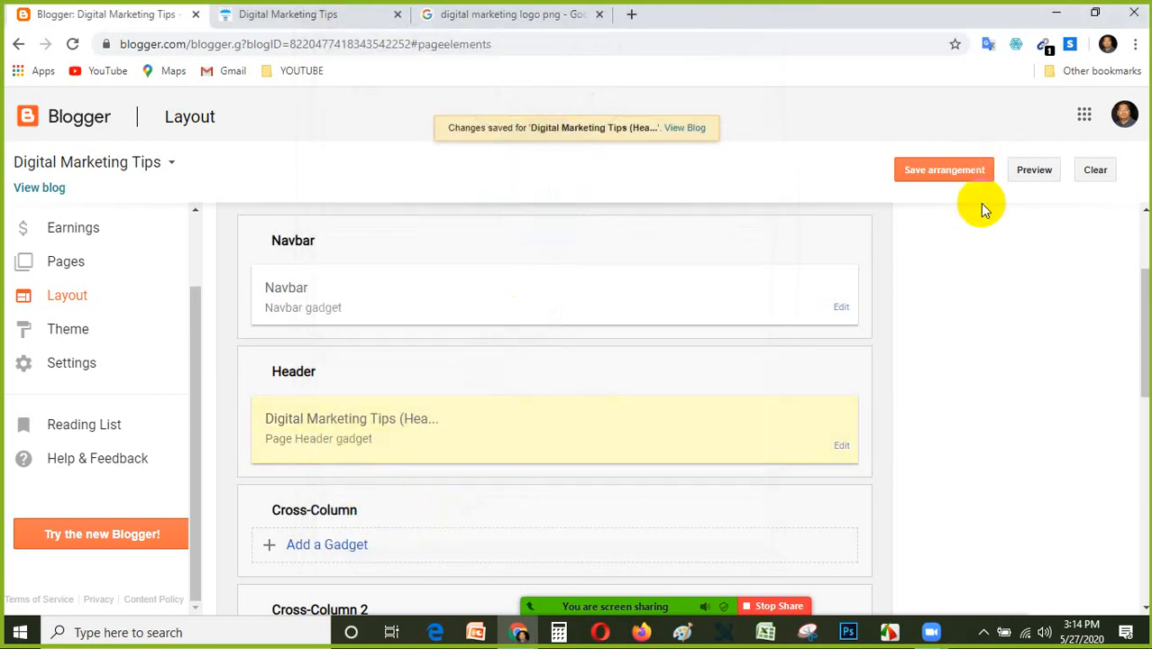
{"action": "left_click", "coordinate": [938, 172]}
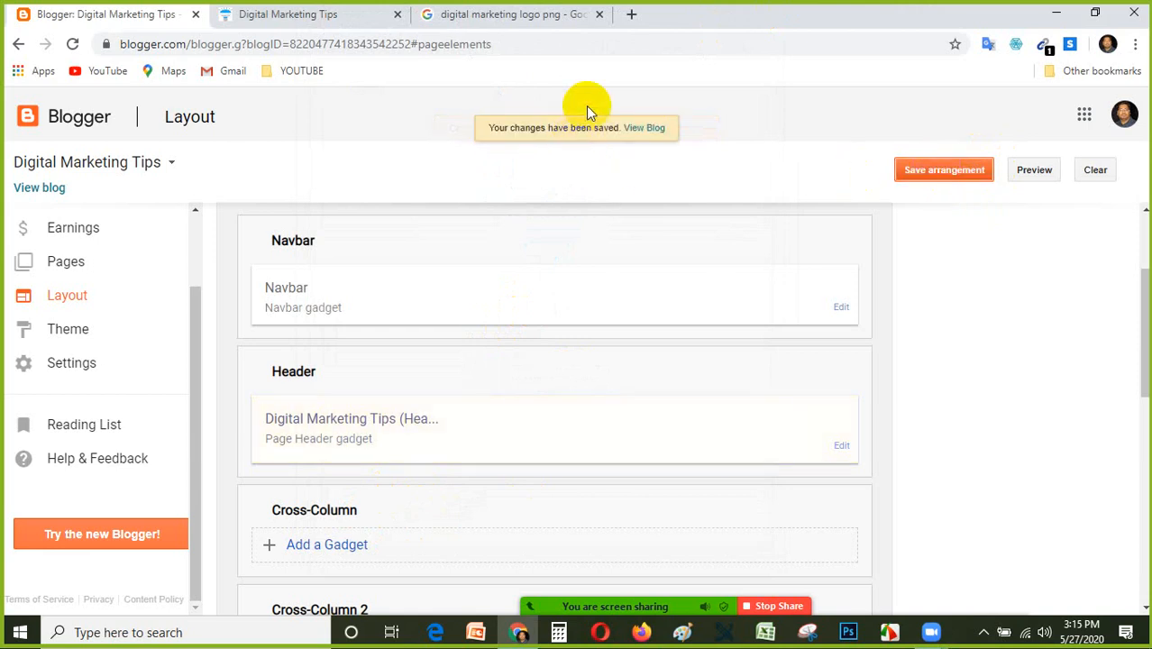
Reload the live Digital Marketing Tips blog and examine how the uploaded logo fills the header.
{"action": "left_click", "coordinate": [337, 15]}
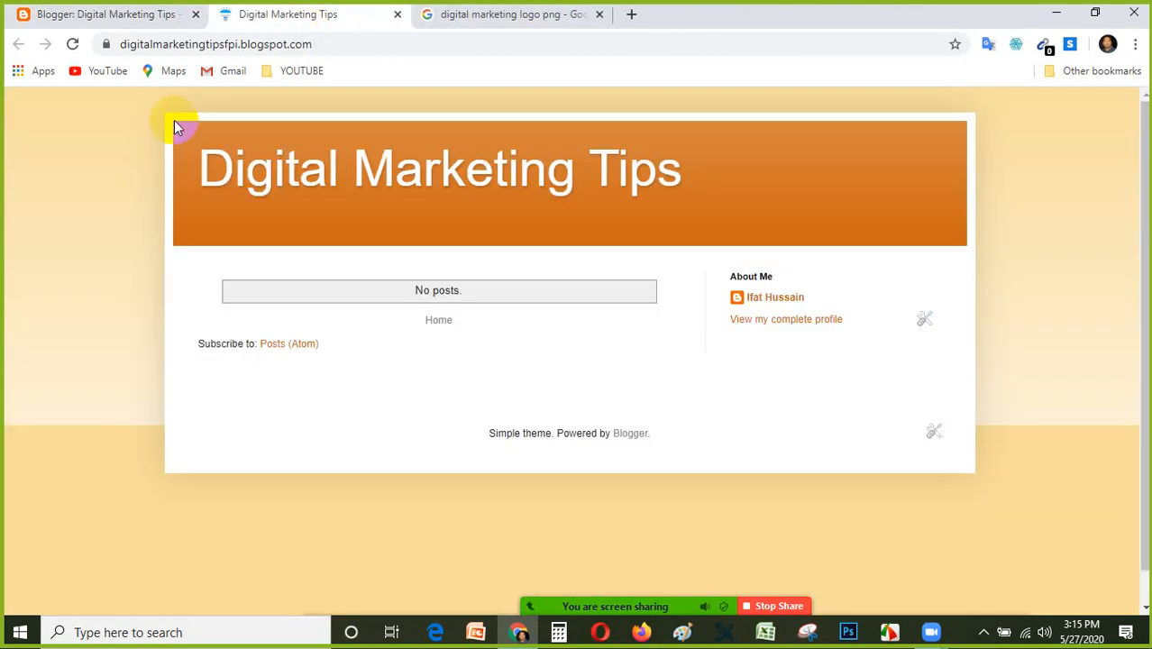
{"action": "left_click", "coordinate": [72, 43]}
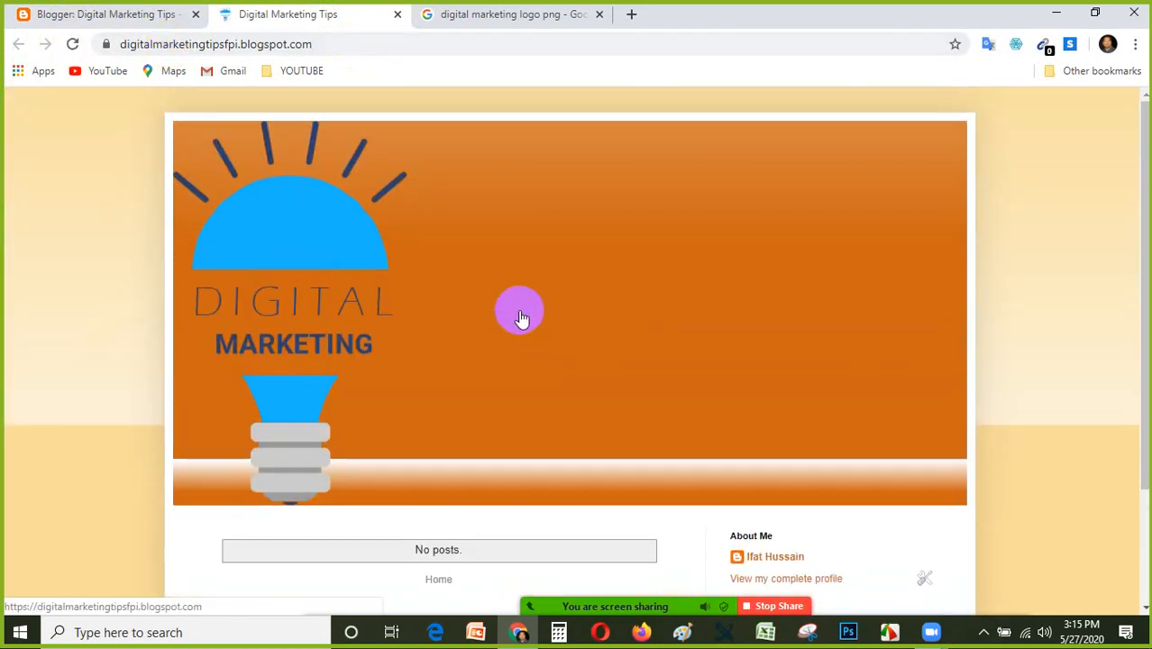
{"action": "scroll", "coordinate": [567, 261], "scroll_direction": "down", "scroll_amount": 2}
{"action": "scroll", "coordinate": [578, 289], "scroll_direction": "up", "scroll_amount": 2}
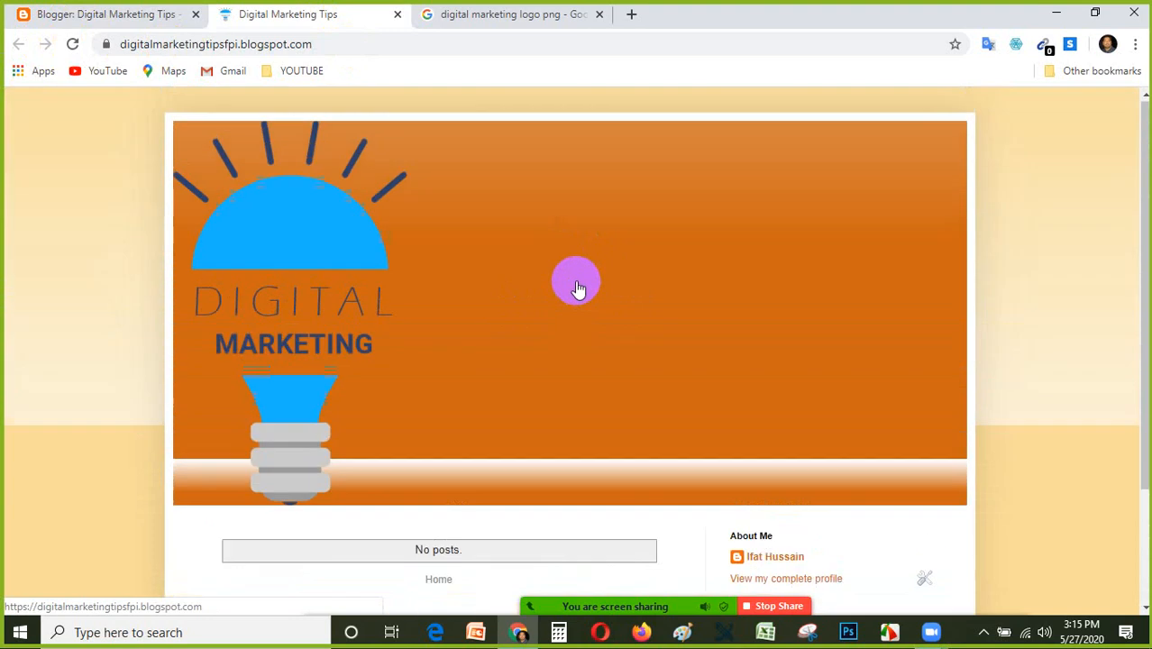
{"action": "scroll", "coordinate": [467, 249], "scroll_direction": "down", "scroll_amount": 2}
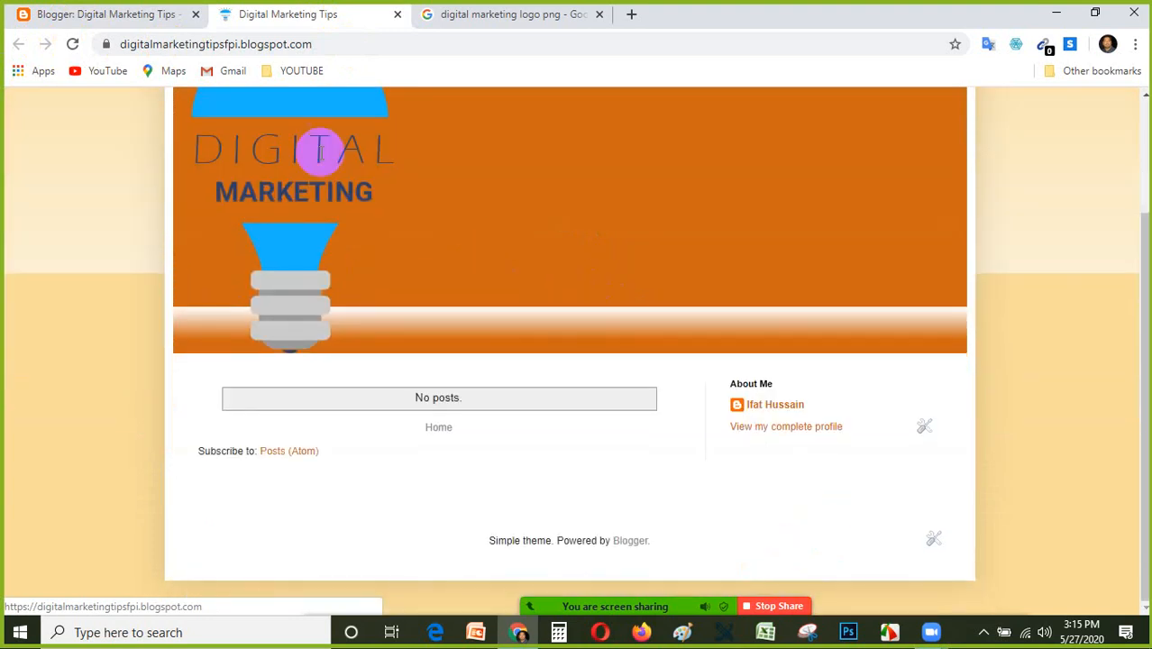
Reopen the Header gadget's configuration from the Layout page and remove the current header image.
{"action": "left_click", "coordinate": [101, 12]}
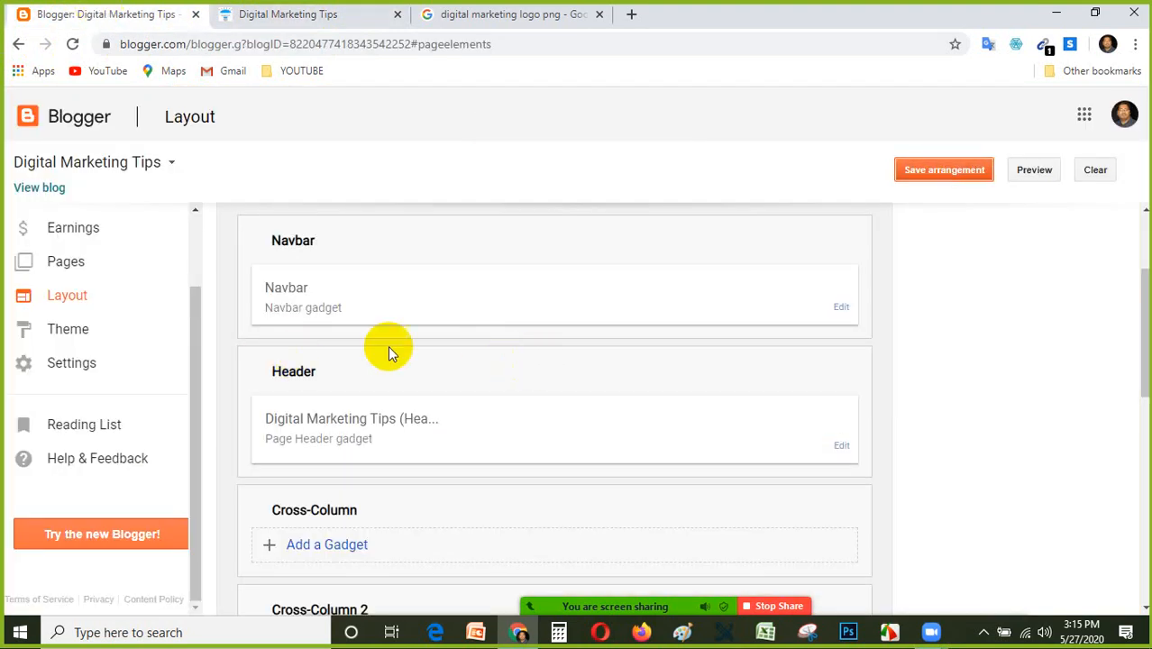
{"action": "scroll", "coordinate": [439, 344], "scroll_direction": "down", "scroll_amount": 4}
{"action": "scroll", "coordinate": [414, 334], "scroll_direction": "up", "scroll_amount": 2}
{"action": "scroll", "coordinate": [417, 341], "scroll_direction": "up", "scroll_amount": 4}
{"action": "scroll", "coordinate": [425, 439], "scroll_direction": "down", "scroll_amount": 2}
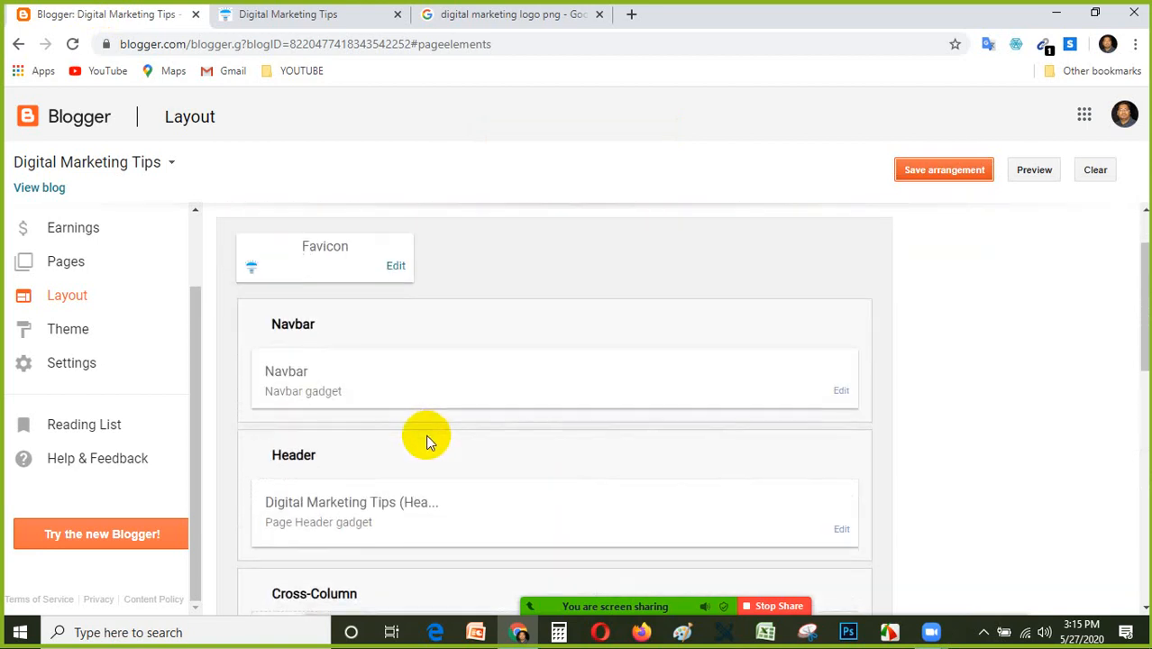
{"action": "left_click", "coordinate": [840, 450]}
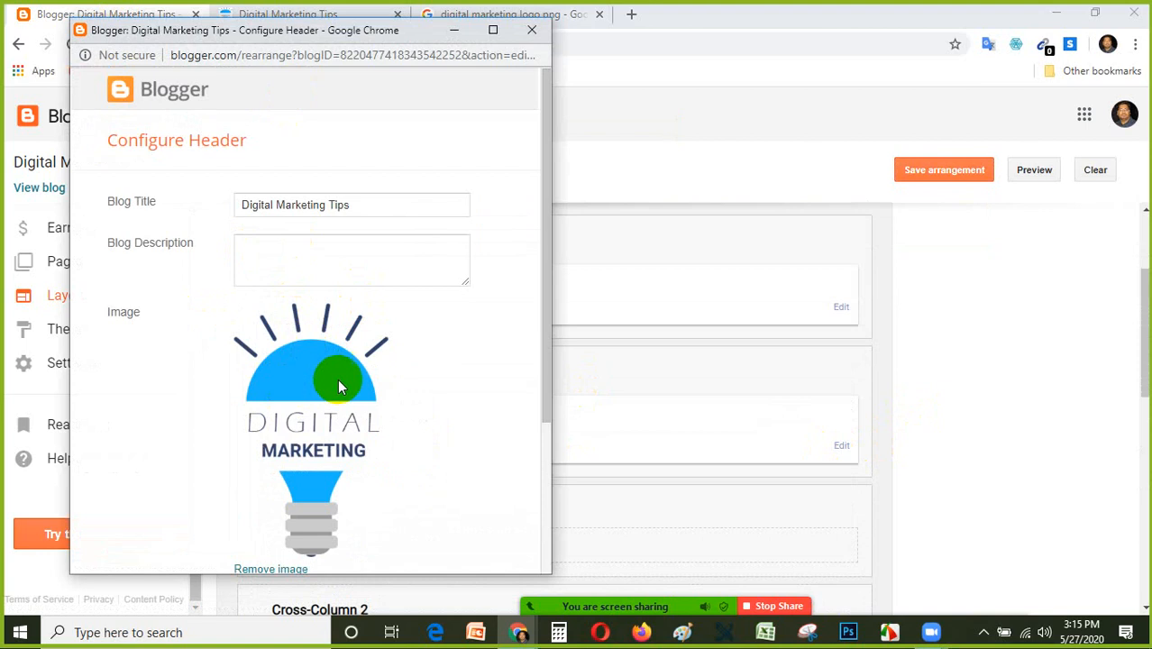
{"action": "scroll", "coordinate": [338, 385], "scroll_direction": "down", "scroll_amount": 3}
{"action": "left_click", "coordinate": [269, 398]}
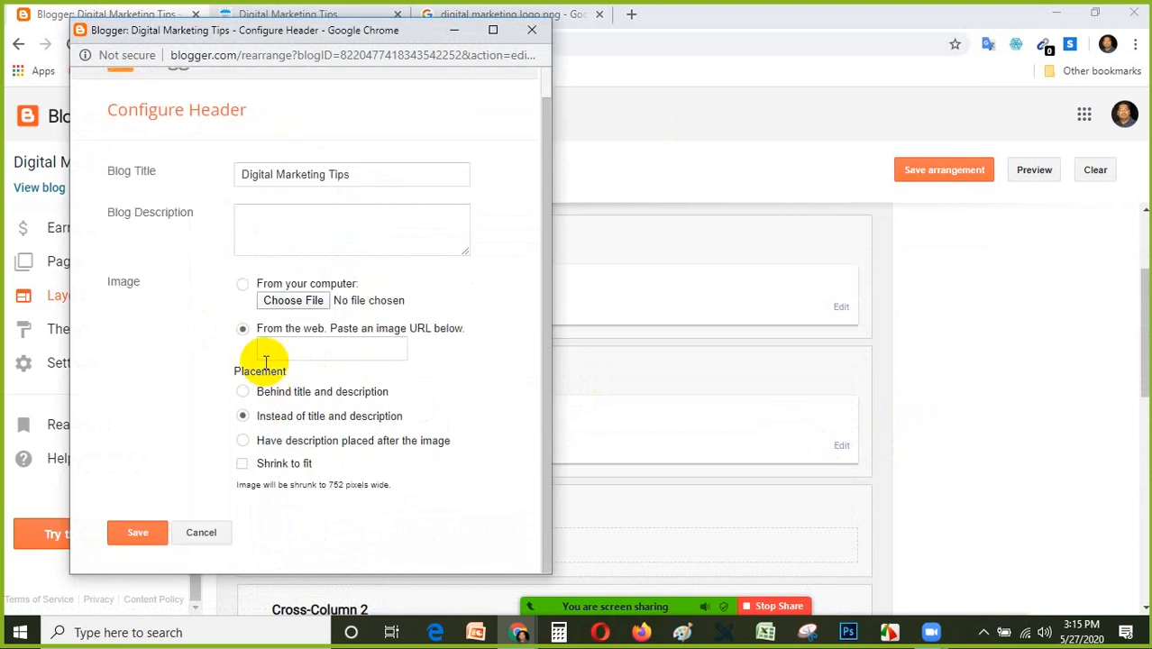
Upload blogger.png from the Desktop as the header image, and save the header and the layout arrangement.
{"action": "left_click", "coordinate": [314, 301]}
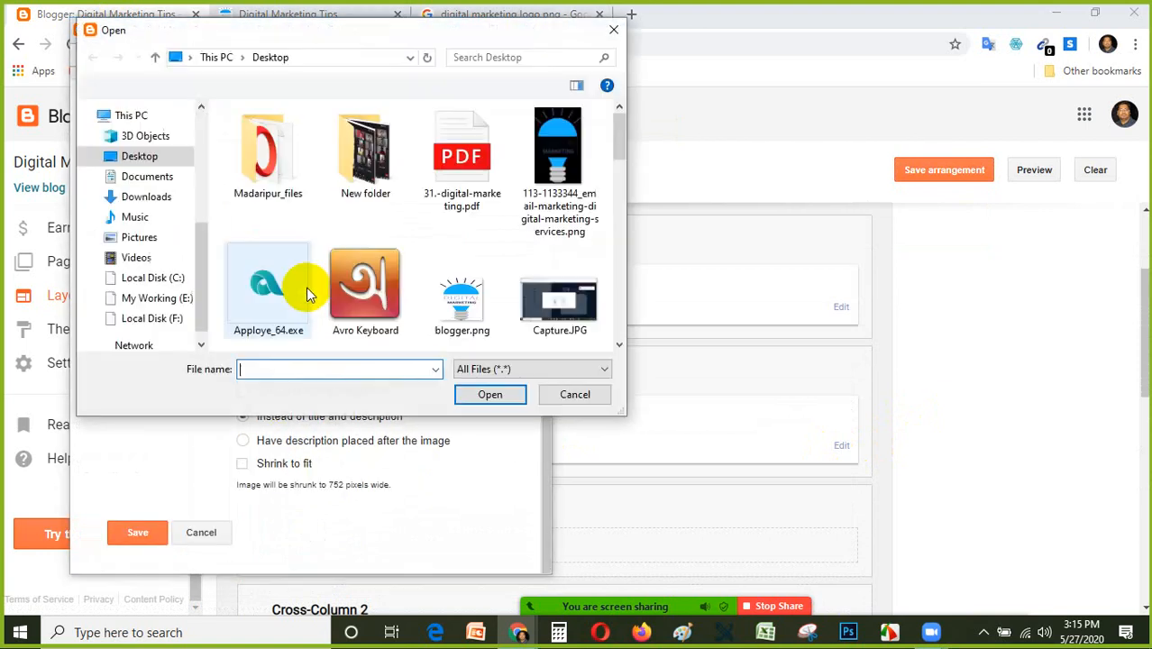
{"action": "left_click", "coordinate": [463, 304]}
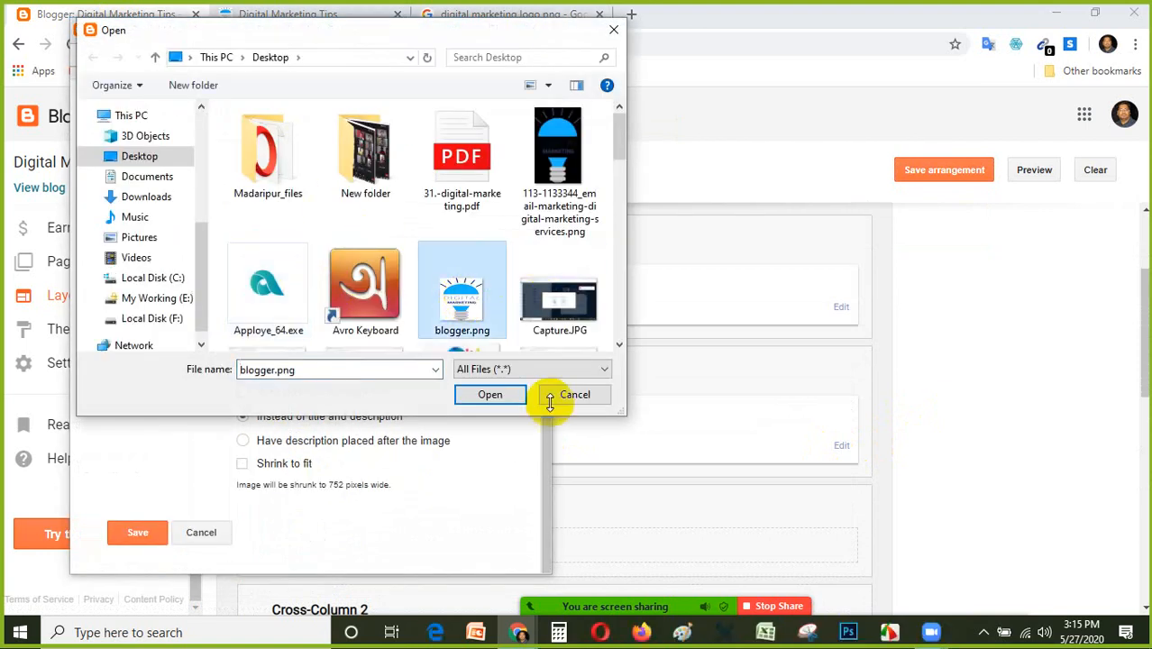
{"action": "left_click", "coordinate": [493, 397]}
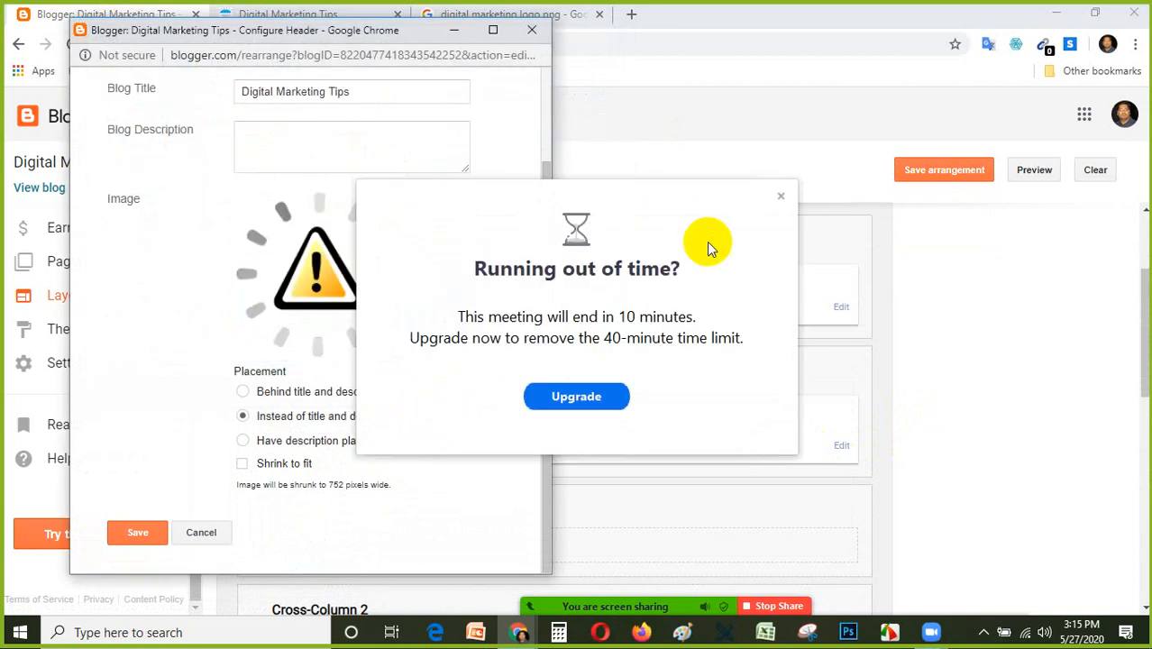
{"action": "left_click", "coordinate": [780, 195]}
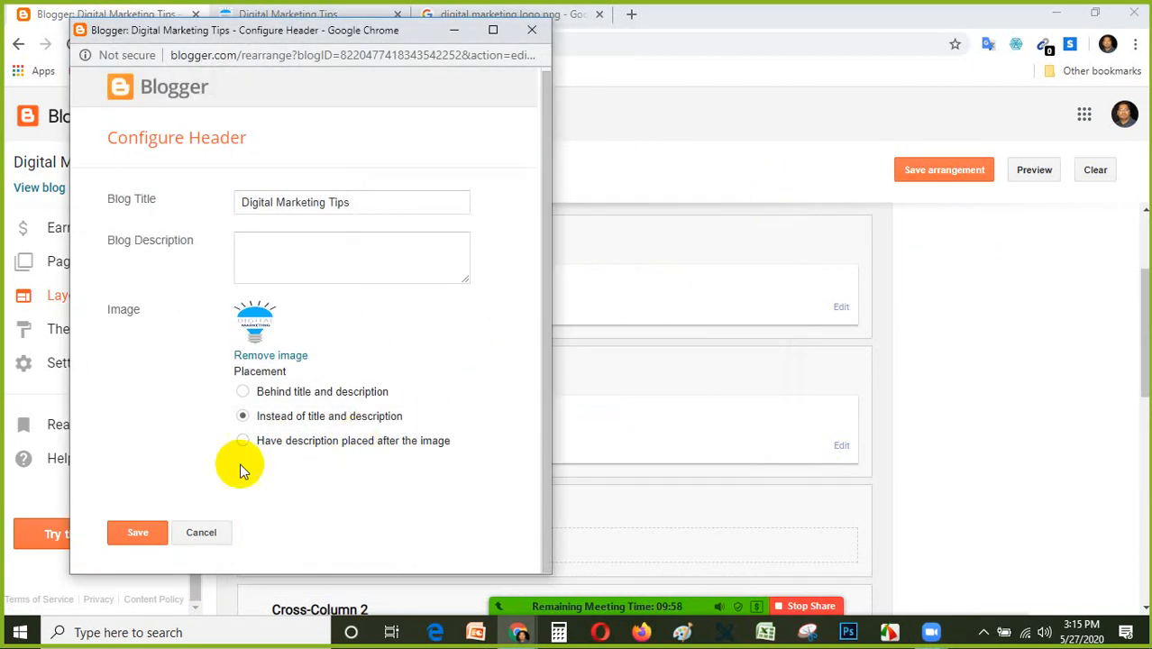
{"action": "left_click", "coordinate": [132, 540]}
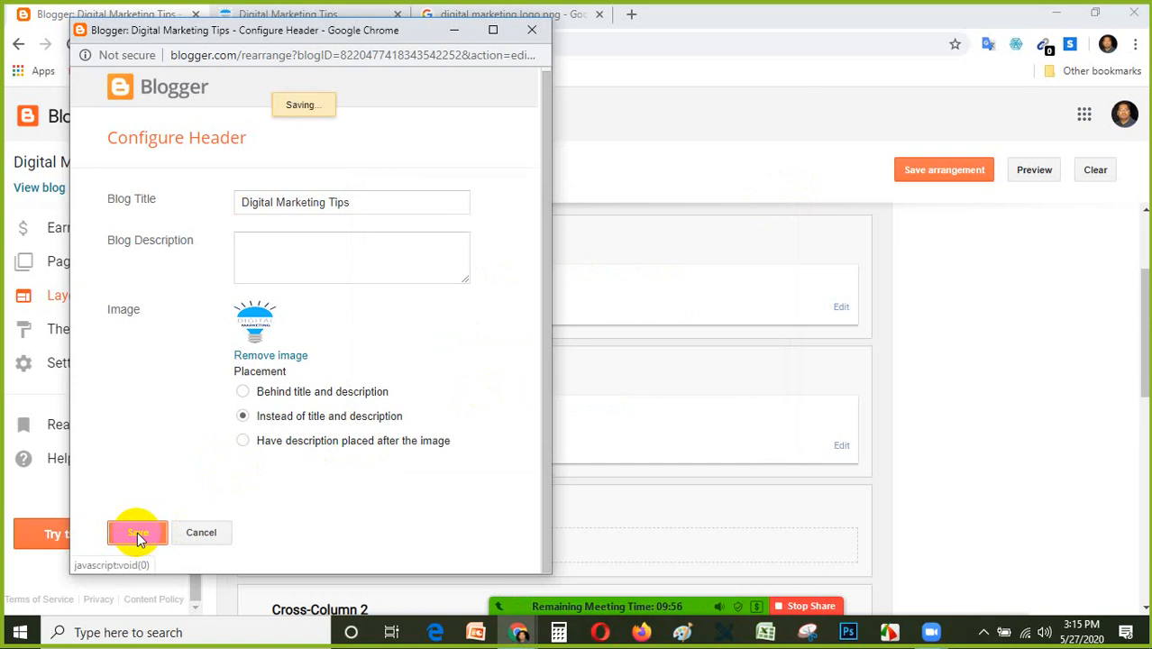
{"action": "left_click", "coordinate": [955, 171]}
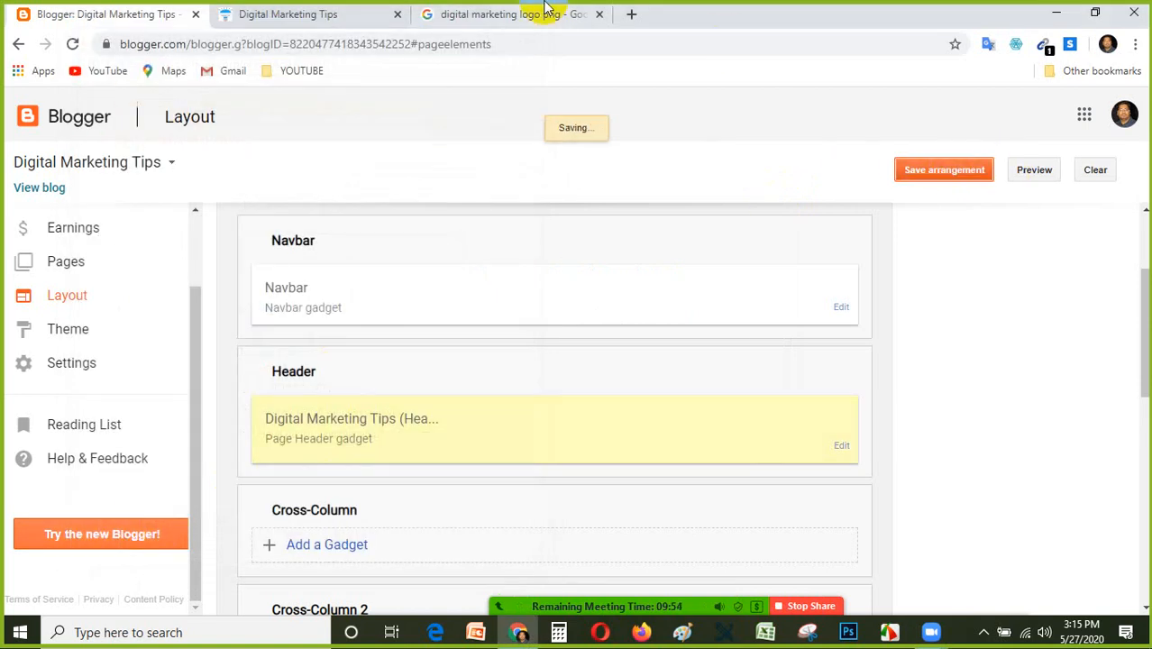
Reload the live blog to check the header with the new logo, and stop sharing the screen in Zoom.
{"action": "left_click", "coordinate": [373, 15]}
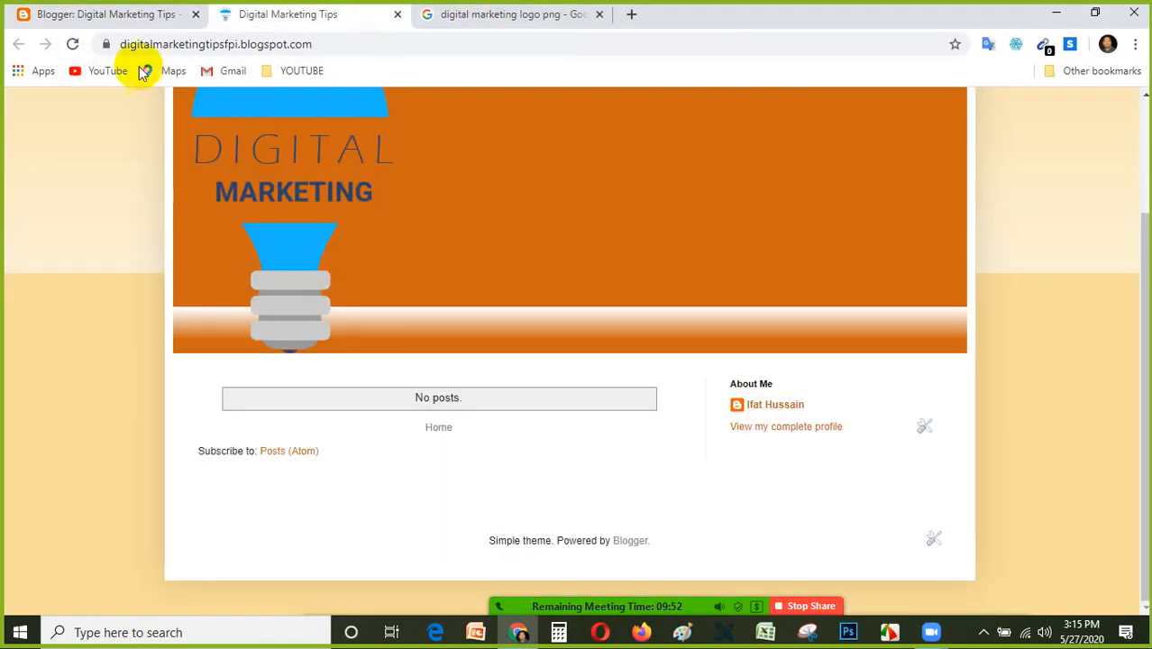
{"action": "left_click", "coordinate": [198, 237]}
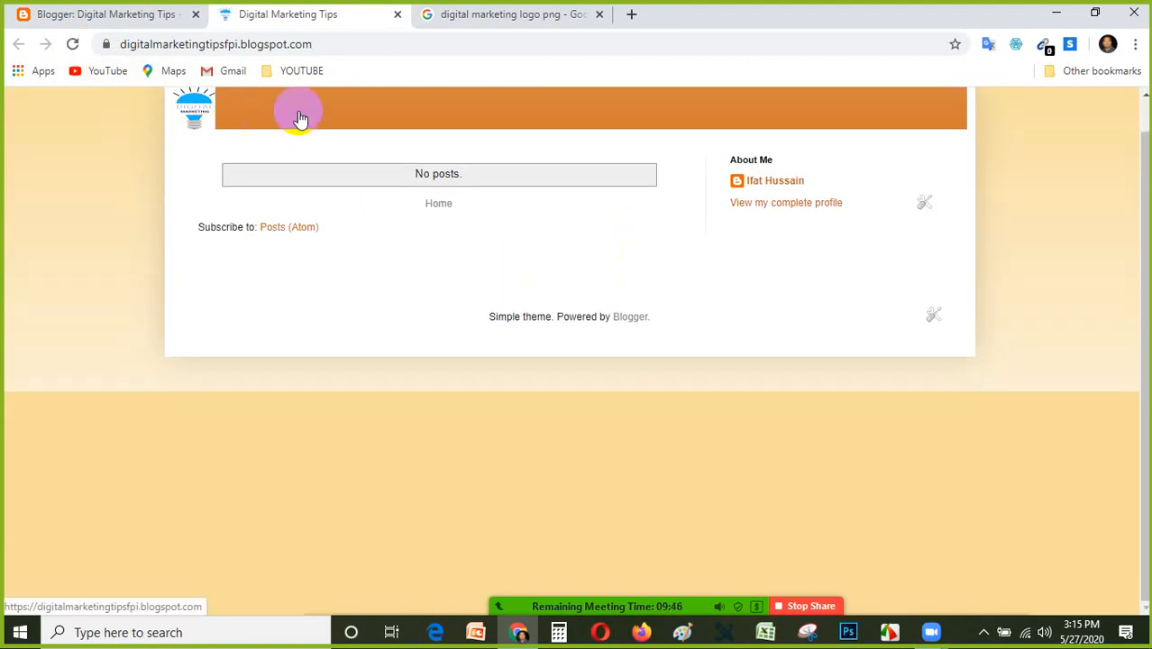
{"action": "scroll", "coordinate": [284, 128], "scroll_direction": "up", "scroll_amount": 1}
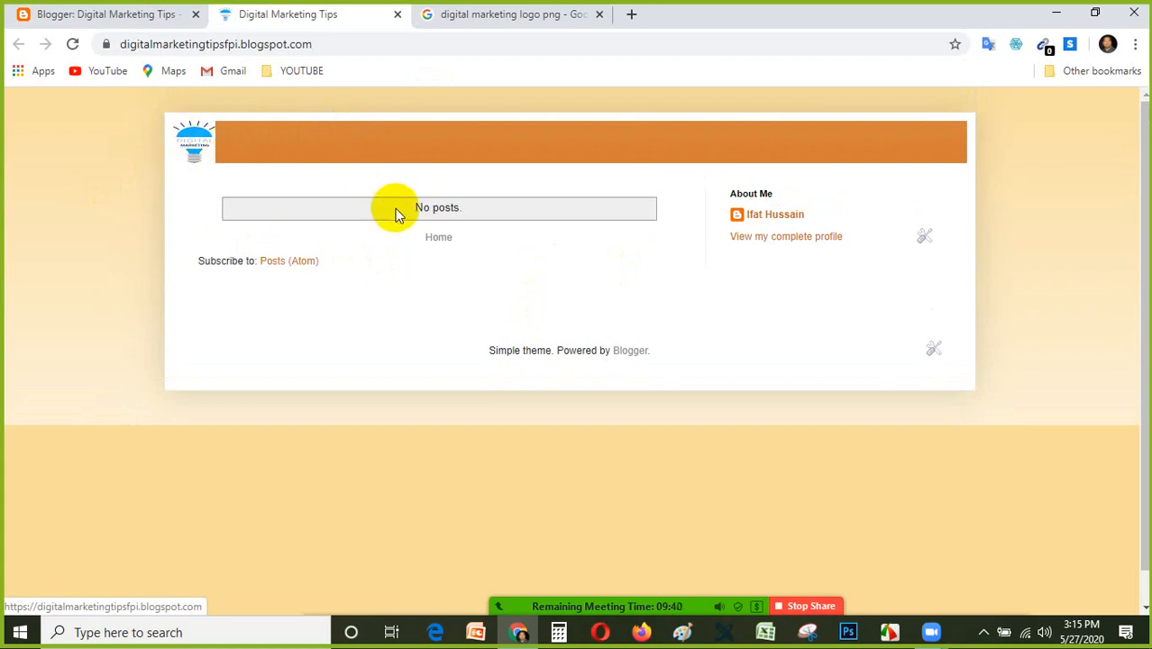
{"action": "left_click", "coordinate": [379, 128]}
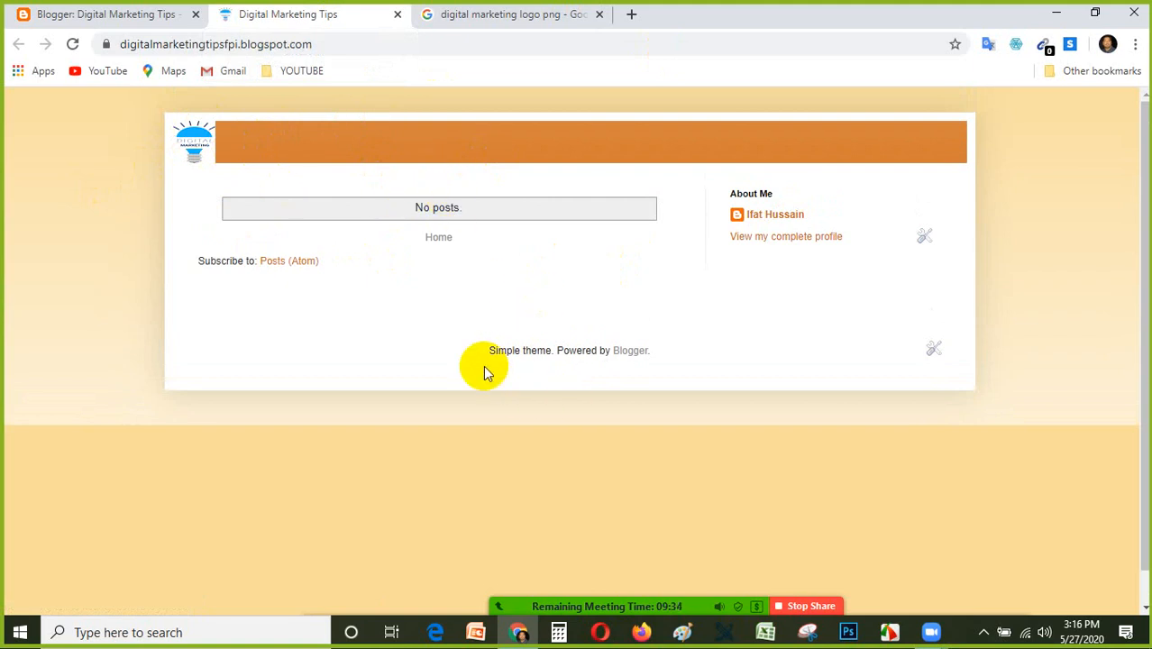
{"action": "left_click", "coordinate": [810, 609]}
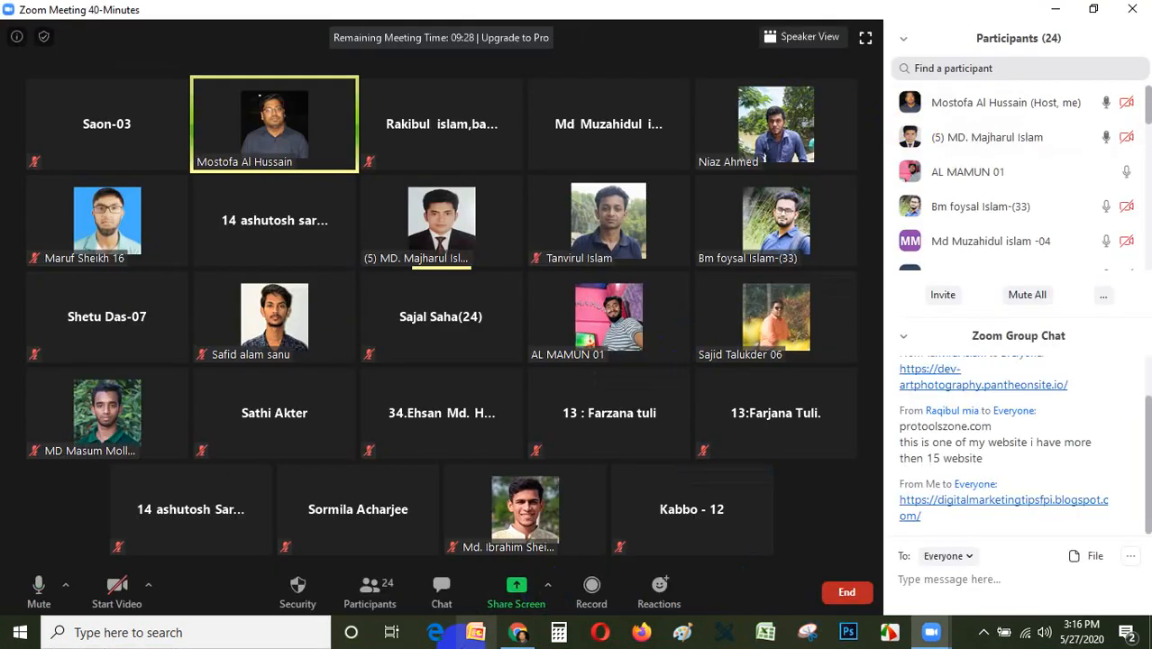
Switch to Chrome and review the live blog's header and the digital marketing logo image results.
{"action": "left_click", "coordinate": [518, 634]}
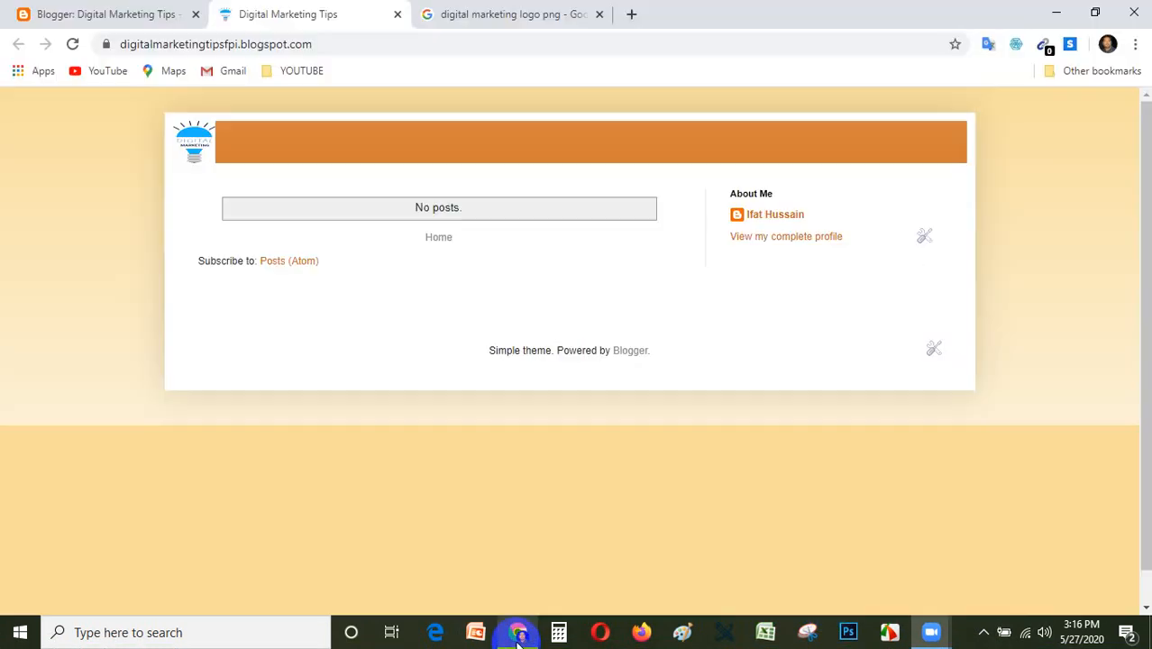
{"action": "left_click", "coordinate": [267, 165]}
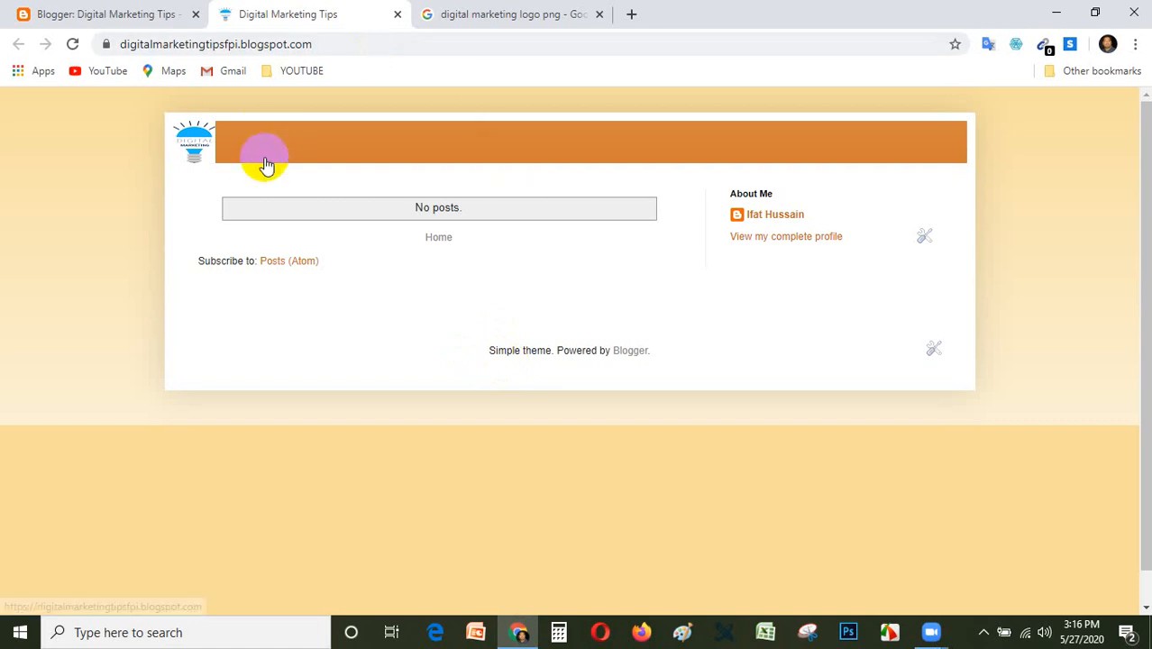
{"action": "left_click", "coordinate": [465, 14]}
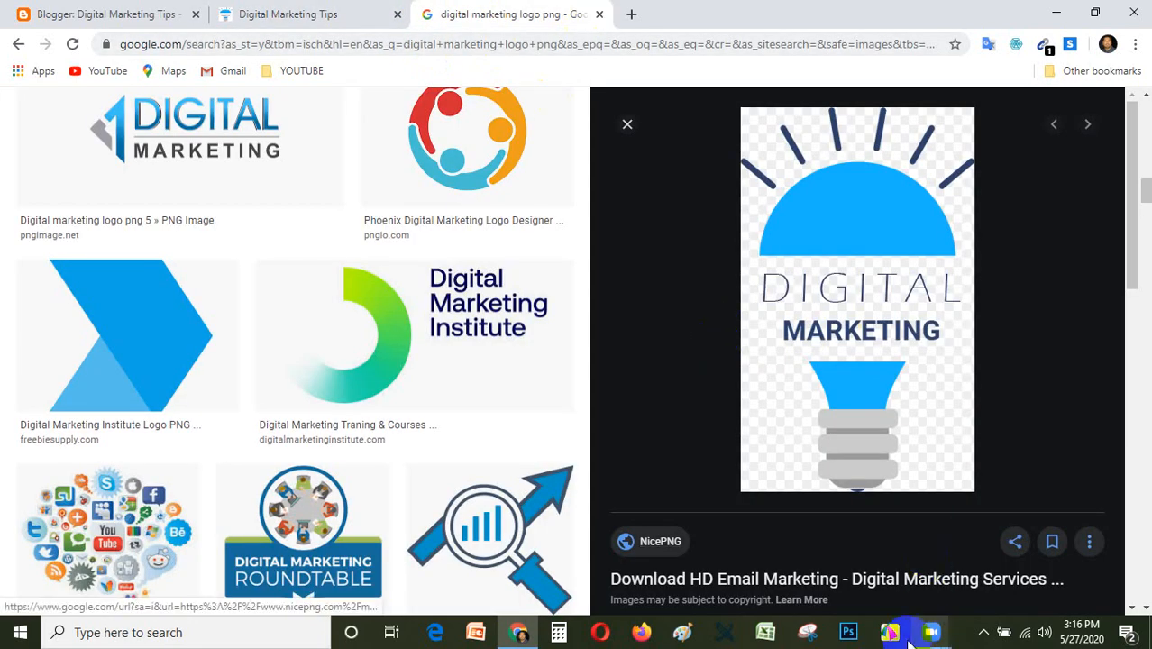
{"action": "left_click", "coordinate": [989, 632]}
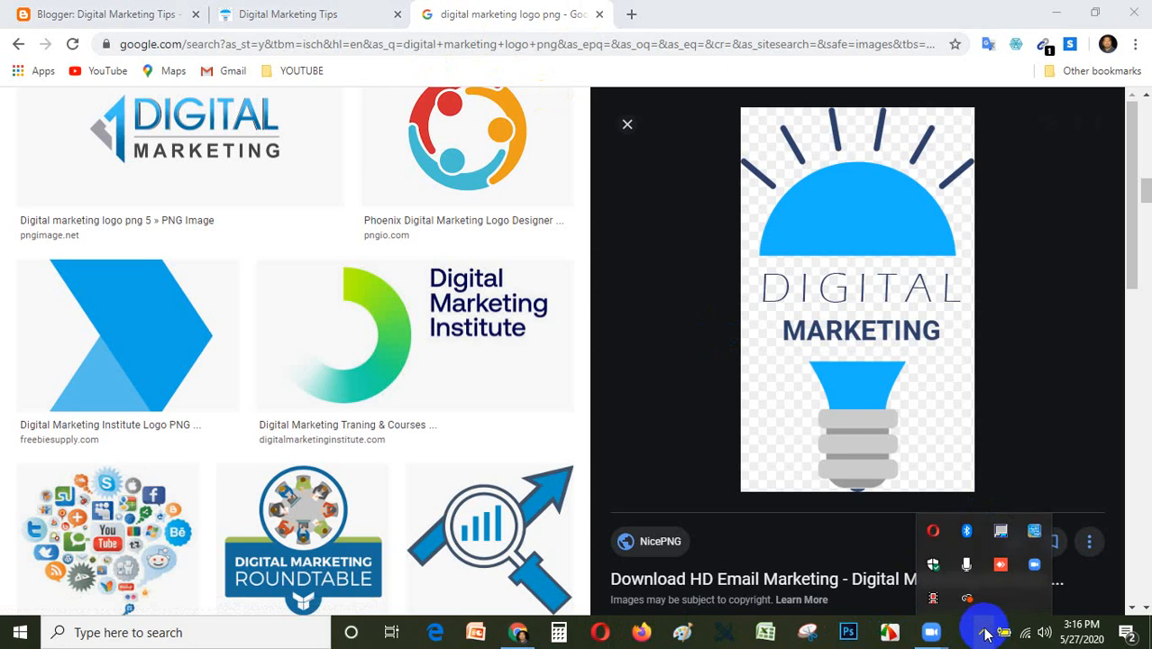
{"action": "left_click", "coordinate": [933, 599]}
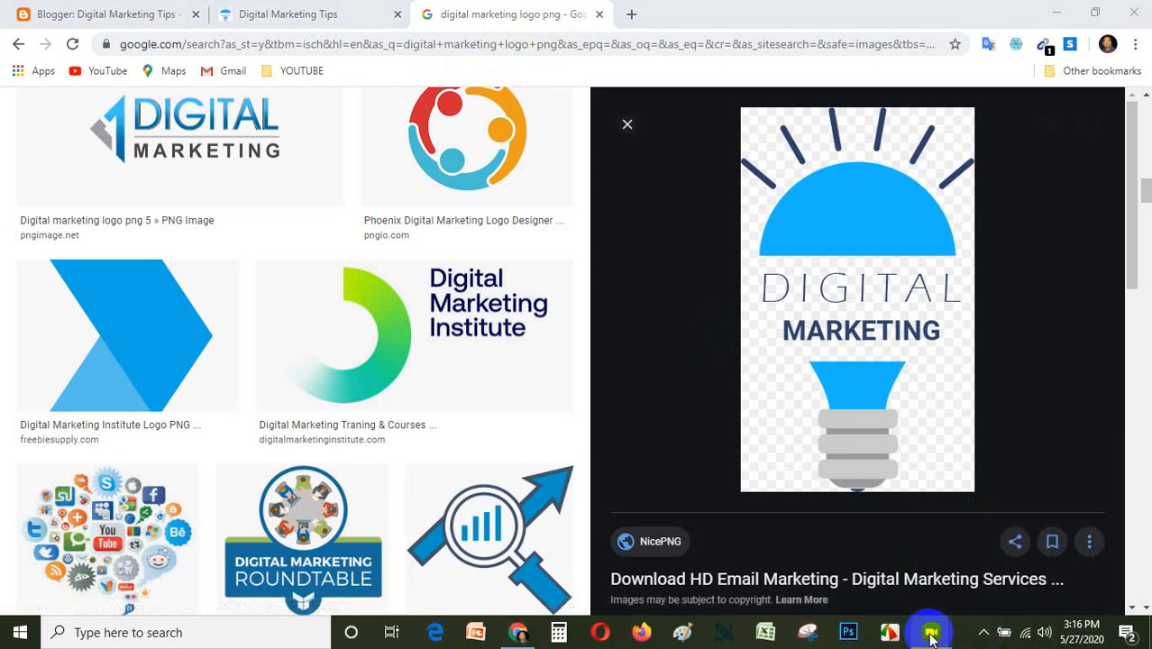
{"action": "left_click", "coordinate": [848, 634]}
{"action": "left_click", "coordinate": [983, 634]}
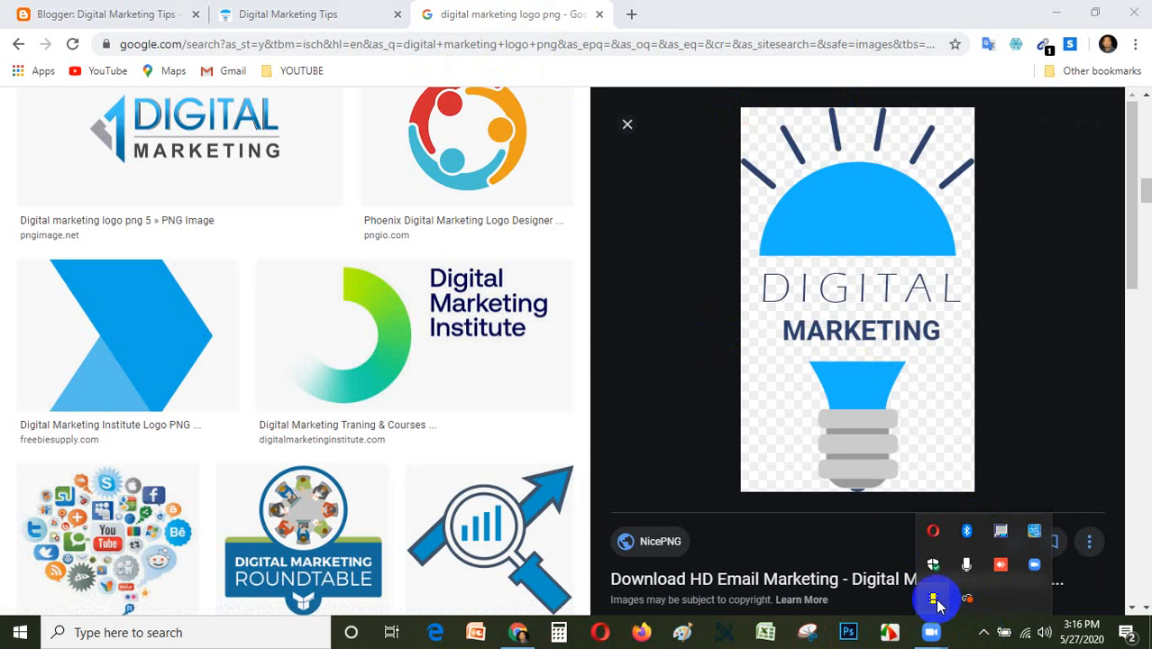
Open youtube.com in a new browser tab and mute the computer's speakers.
{"action": "left_click", "coordinate": [630, 14]}
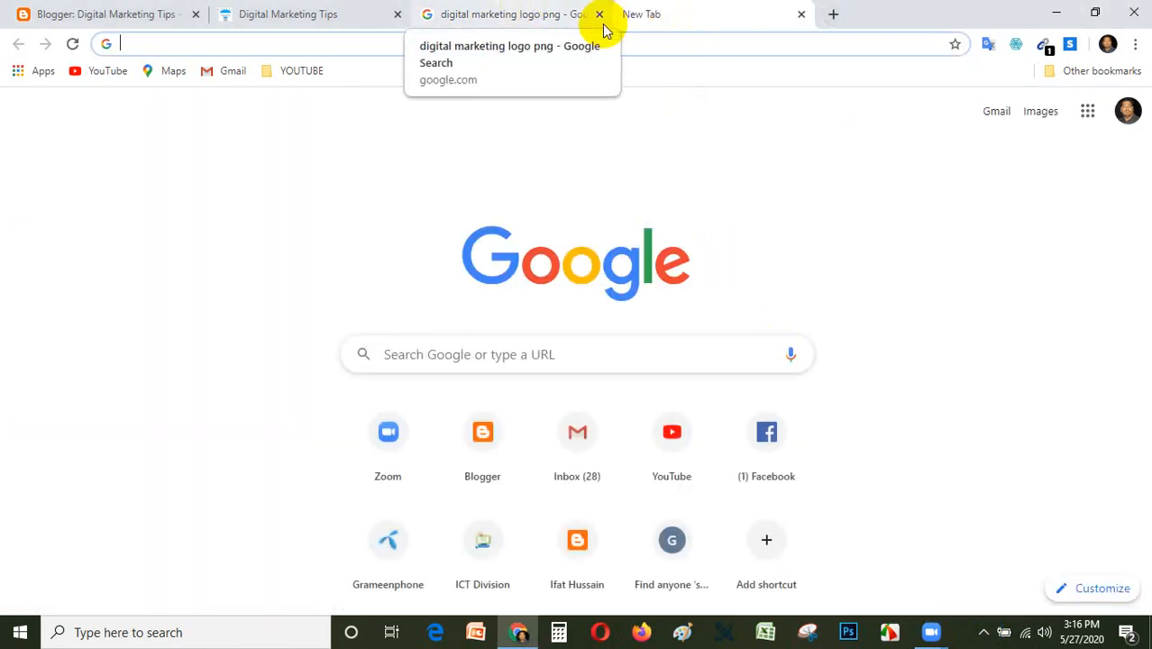
{"action": "left_click", "coordinate": [432, 43]}
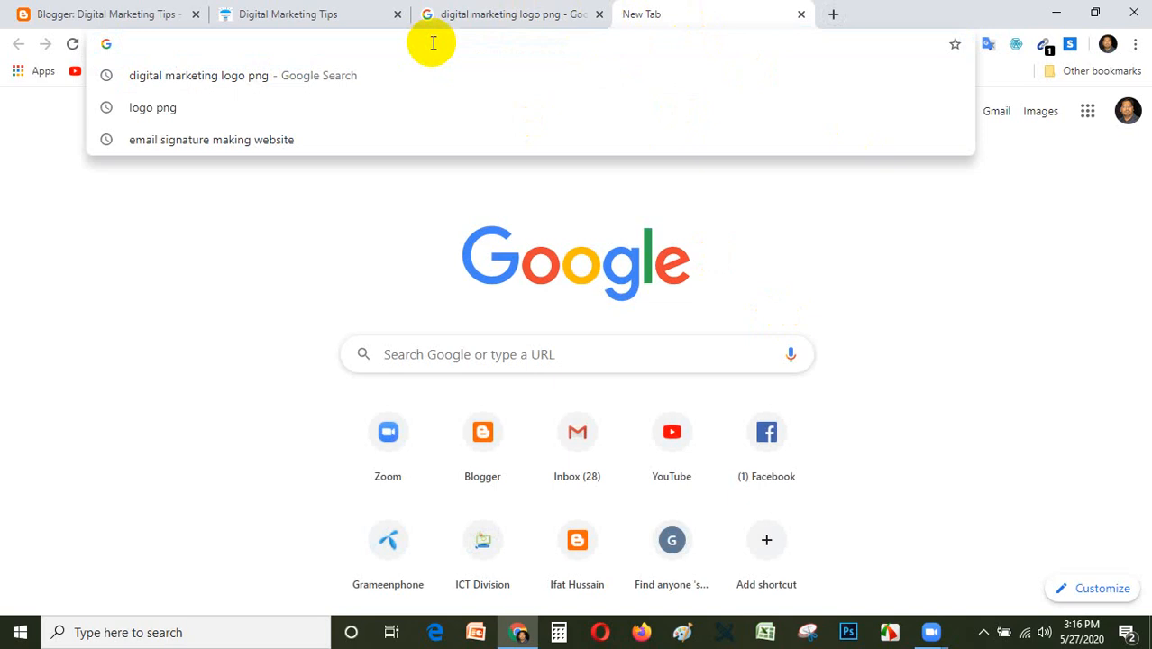
{"action": "type", "text": "you"}
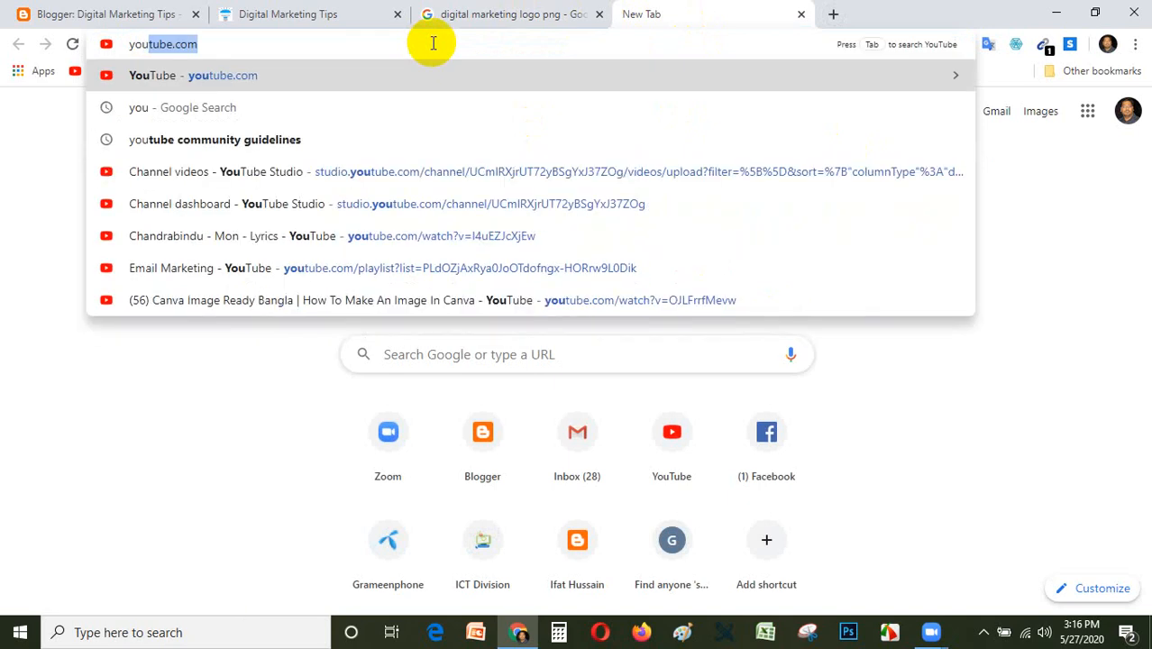
{"action": "key", "text": "Return"}
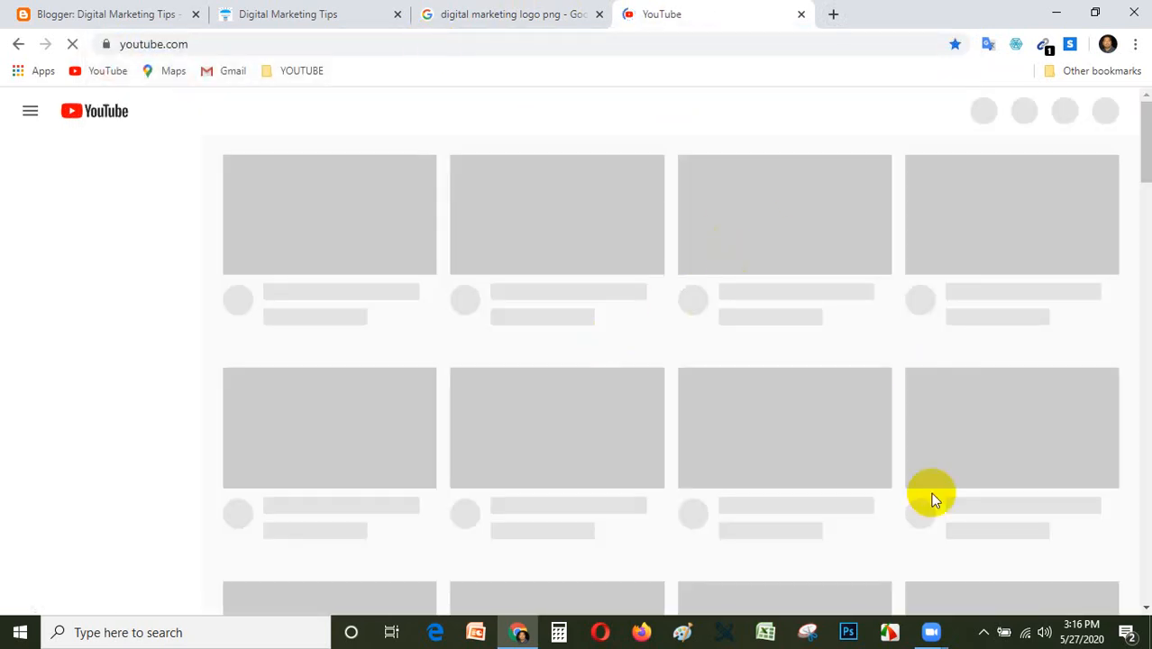
{"action": "left_click", "coordinate": [1042, 633]}
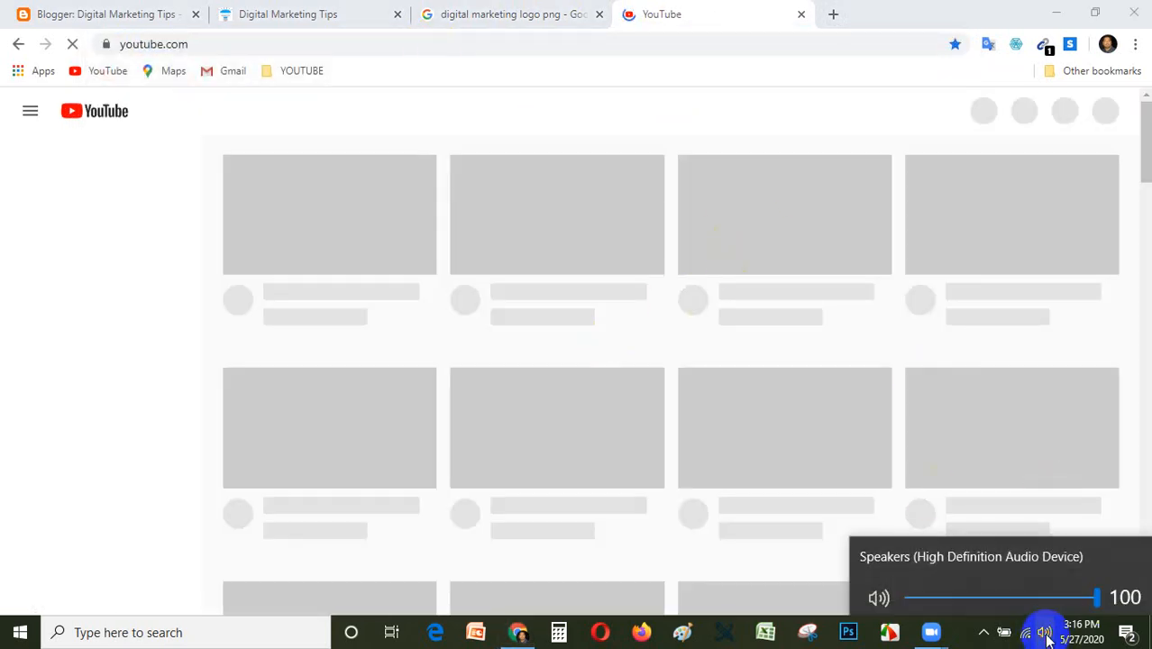
{"action": "left_click", "coordinate": [879, 593]}
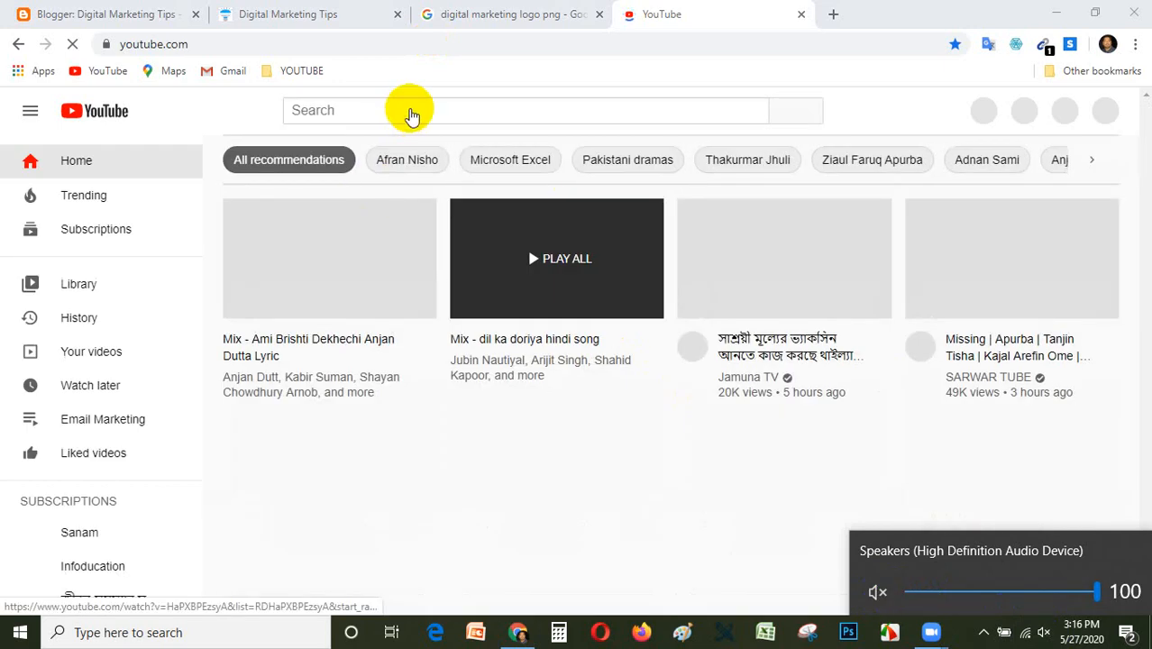
Search YouTube for "blogger".
{"action": "left_click", "coordinate": [411, 108]}
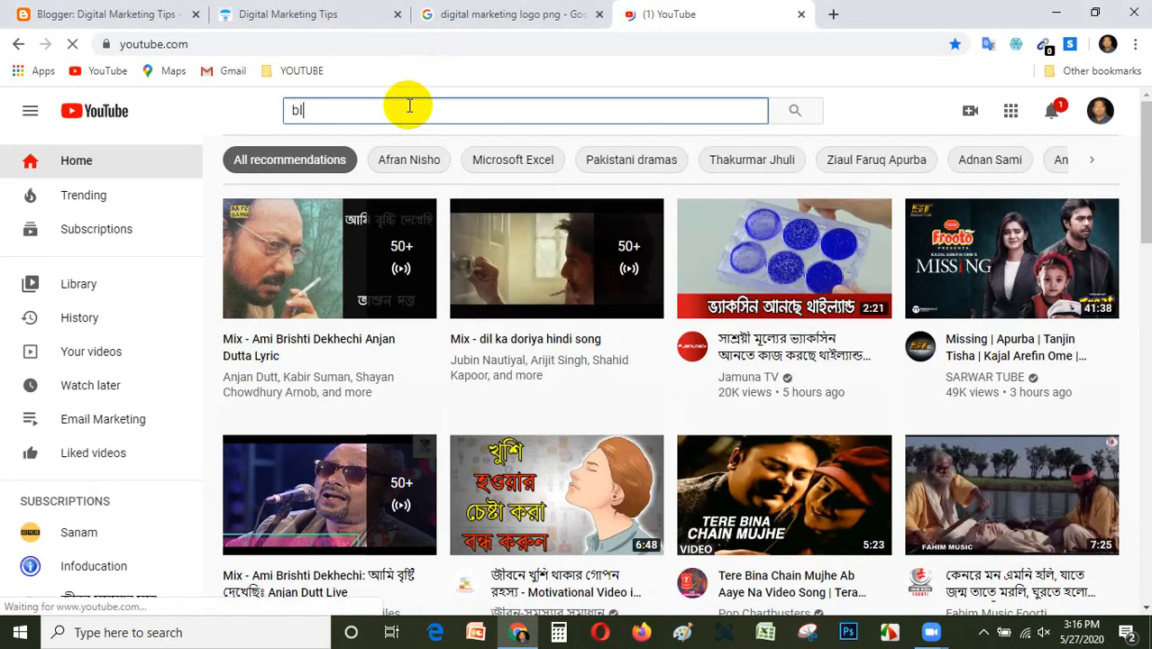
{"action": "type", "text": "blogger"}
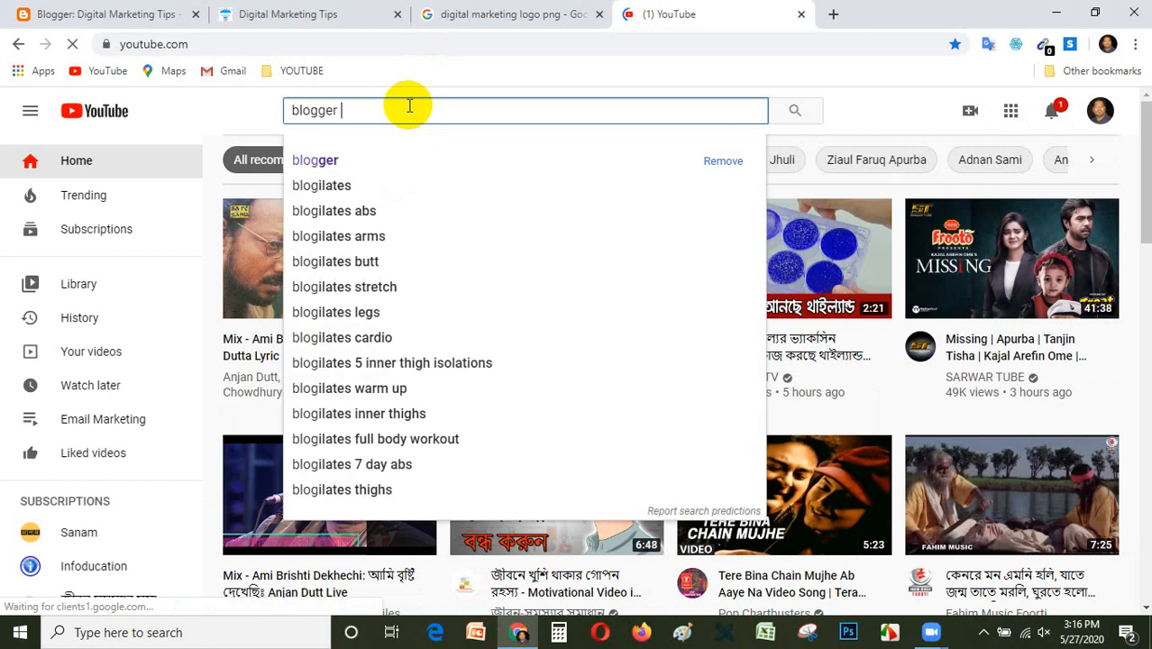
{"action": "key", "text": "Return"}
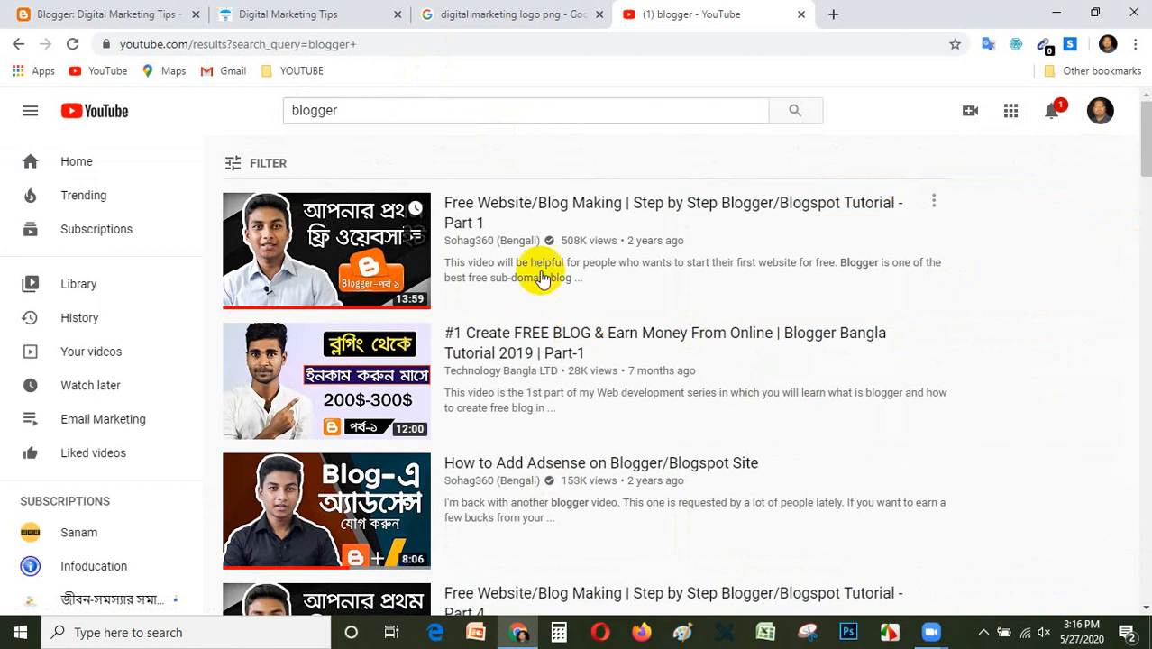
Look over the Sohag360 (Bengali) channel's home page from the first result, and return to the search results.
{"action": "left_click", "coordinate": [469, 241]}
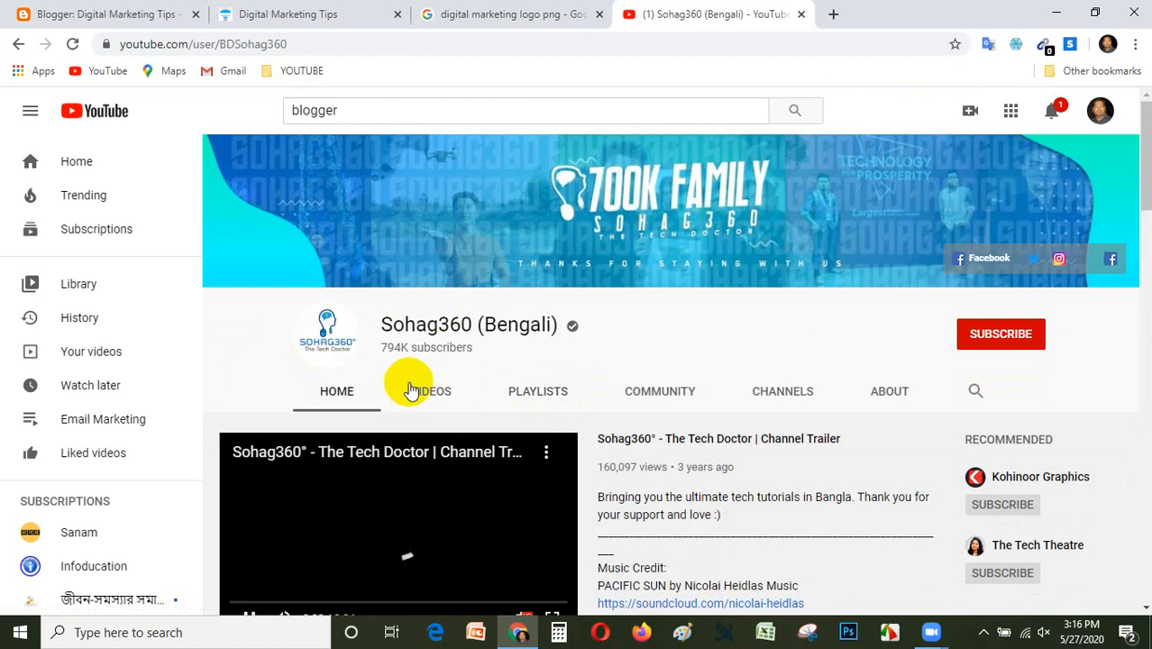
{"action": "scroll", "coordinate": [487, 385], "scroll_direction": "down", "scroll_amount": 2}
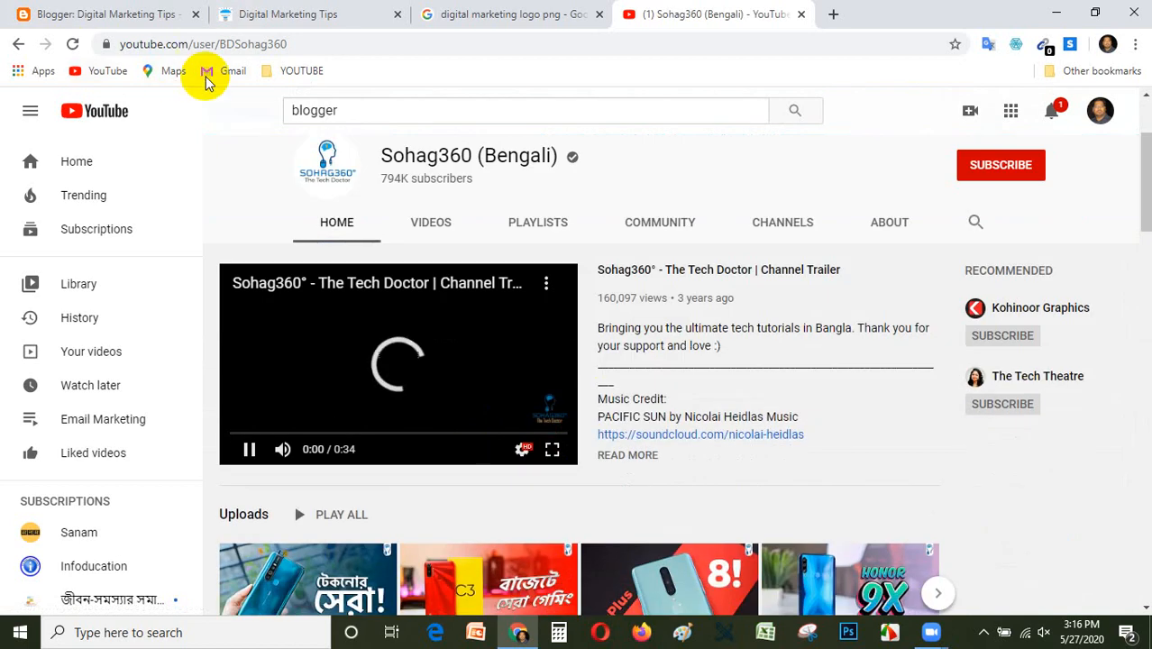
{"action": "left_click", "coordinate": [18, 49]}
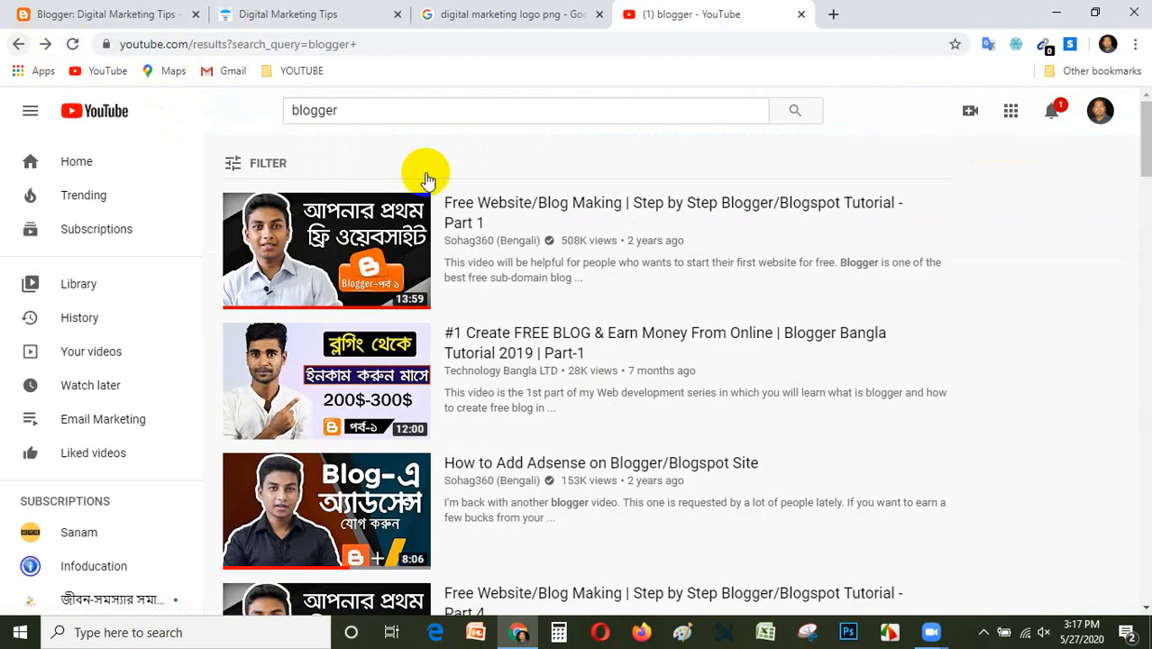
Open the Blogger/Blogspot Tutorial - Part 1 video by Sohag360, pause it muted, and expand its full description.
{"action": "left_click", "coordinate": [658, 200]}
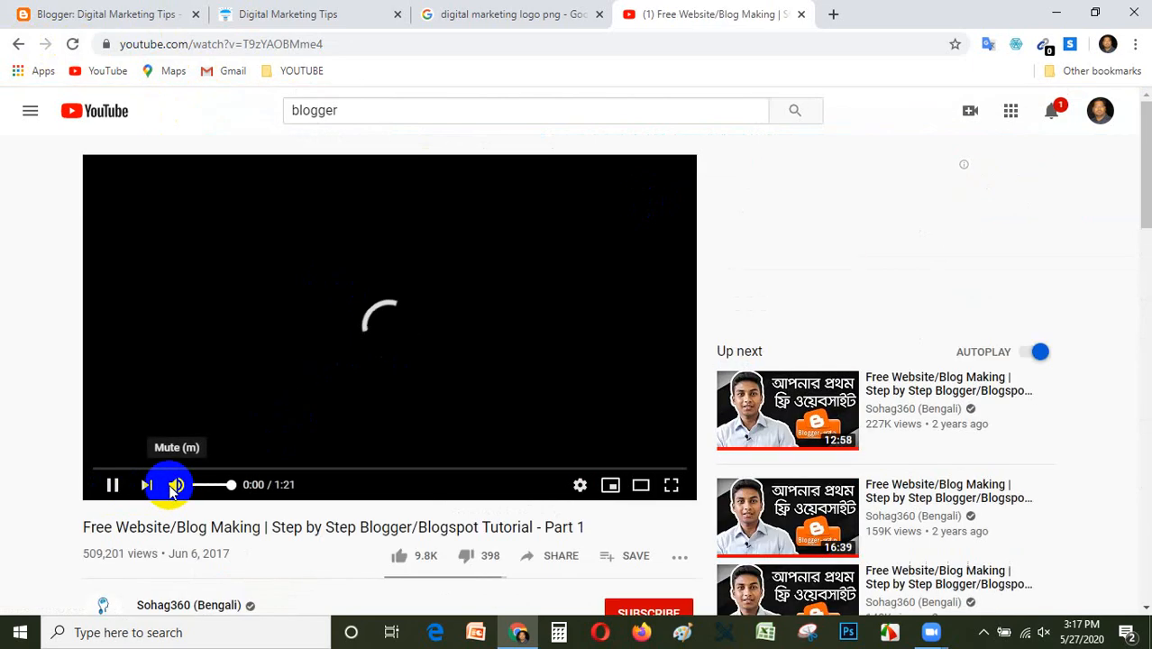
{"action": "left_click", "coordinate": [112, 484]}
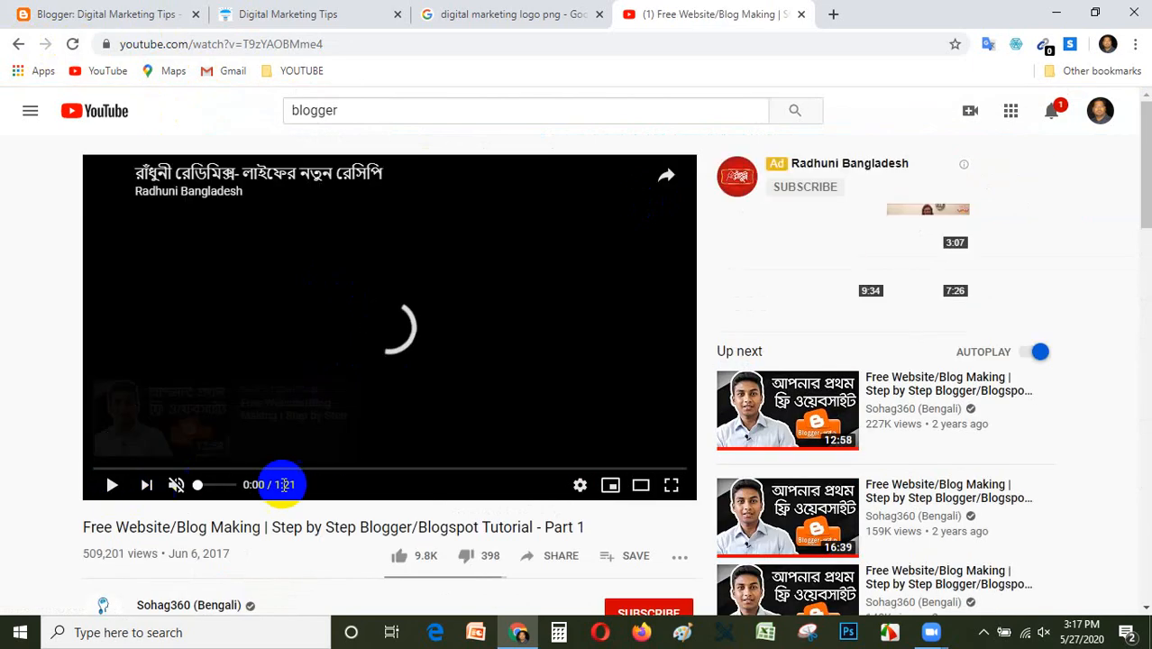
{"action": "scroll", "coordinate": [289, 468], "scroll_direction": "down", "scroll_amount": 4}
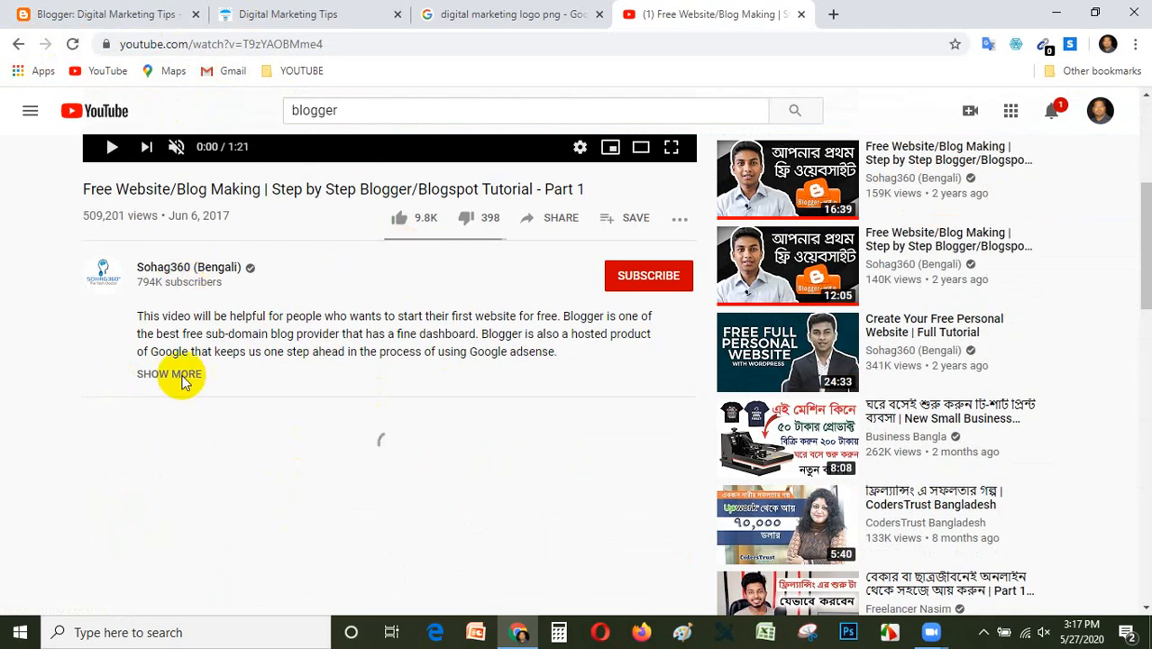
{"action": "left_click", "coordinate": [181, 376]}
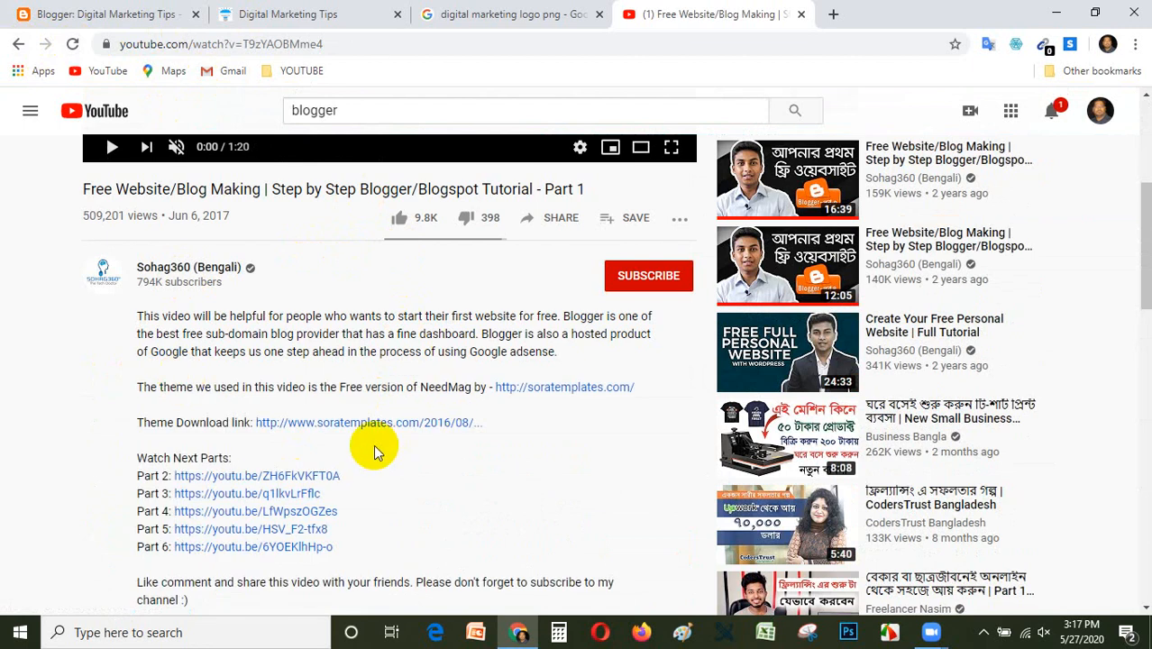
Open the soratemplates.com link from the video description, closing the video's tab, and browse the free Blogger templates.
{"action": "left_click", "coordinate": [532, 386]}
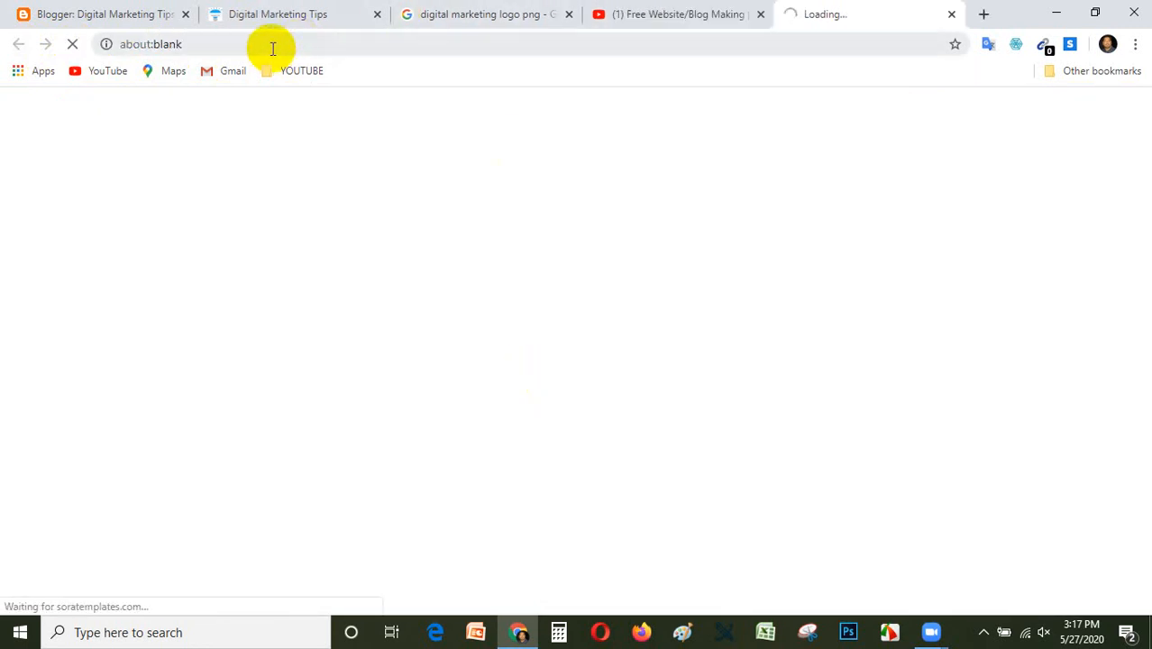
{"action": "left_click", "coordinate": [761, 14]}
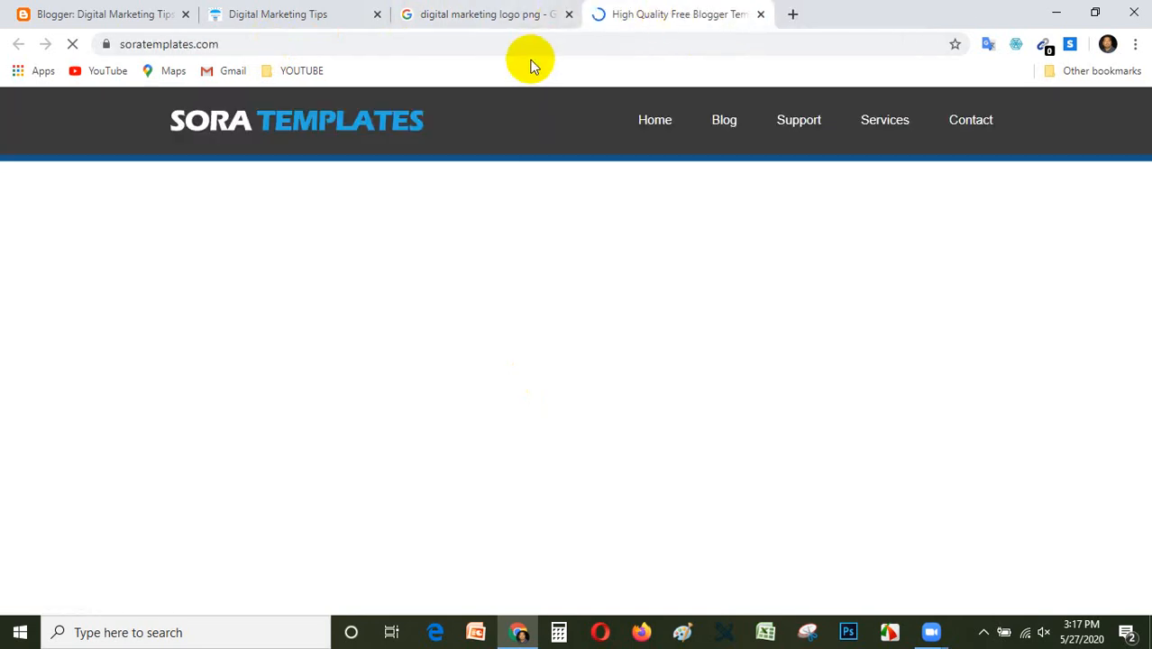
{"action": "scroll", "coordinate": [565, 301], "scroll_direction": "down", "scroll_amount": 10}
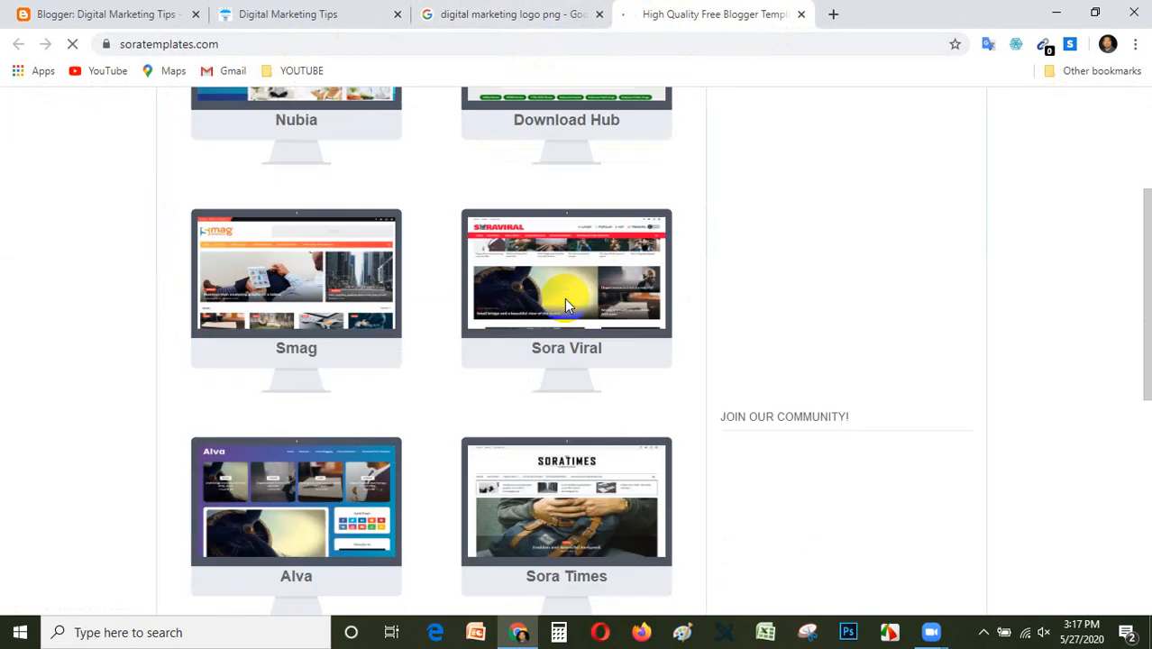
{"action": "scroll", "coordinate": [565, 302], "scroll_direction": "up", "scroll_amount": 10}
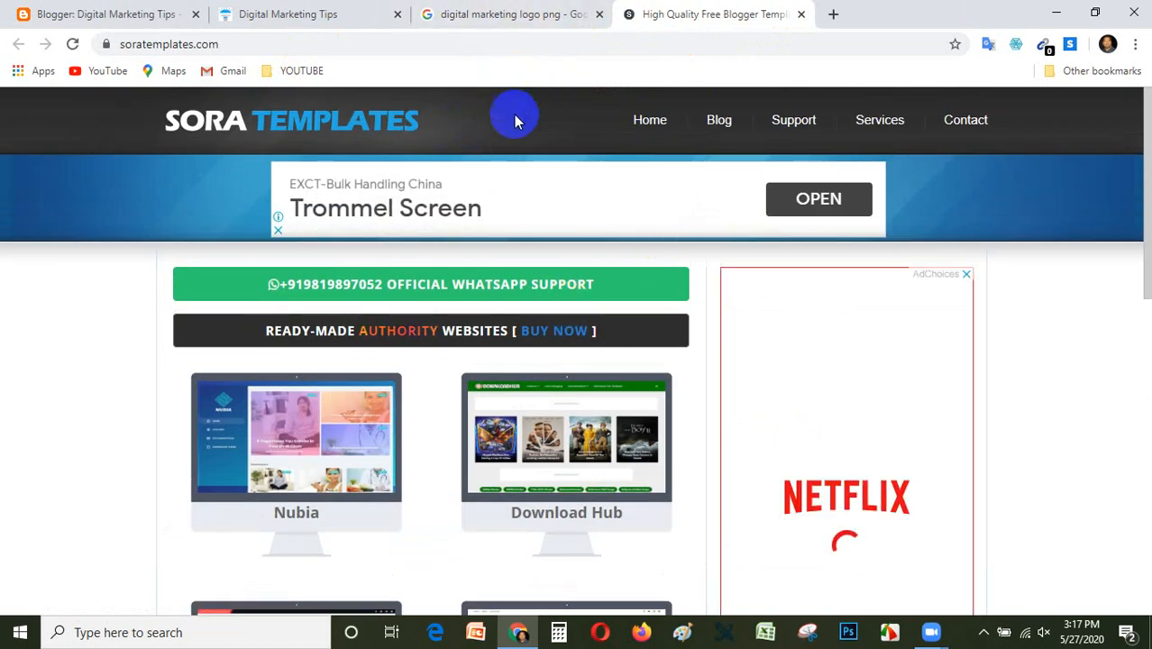
{"action": "scroll", "coordinate": [514, 115], "scroll_direction": "down", "scroll_amount": 10}
{"action": "scroll", "coordinate": [511, 129], "scroll_direction": "up", "scroll_amount": 10}
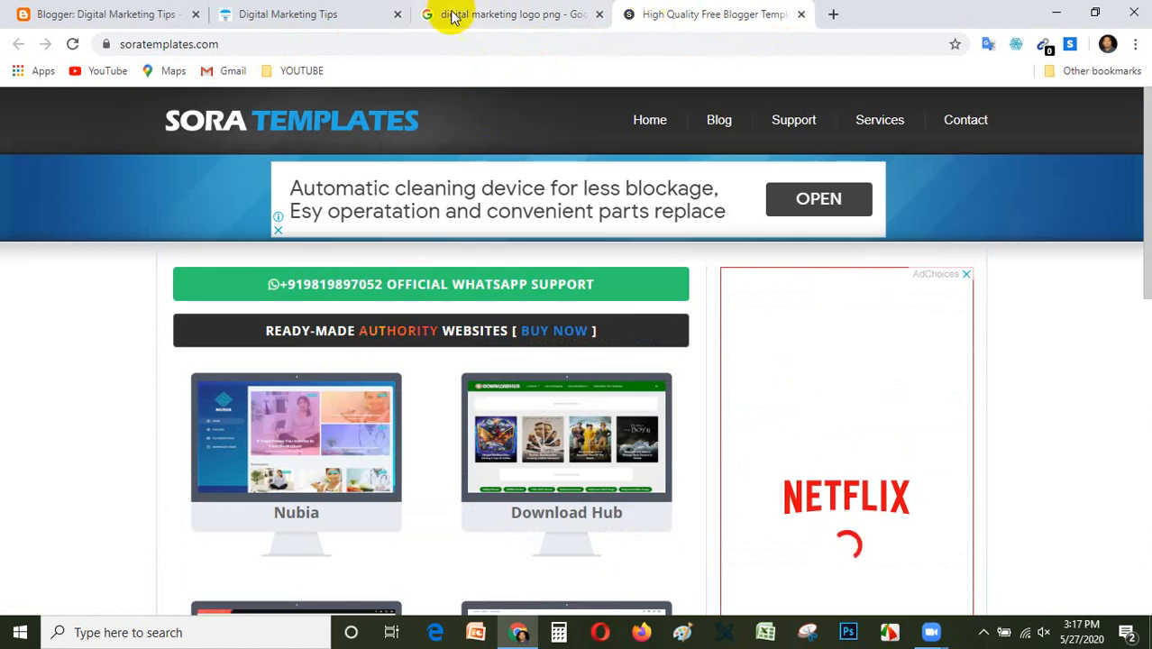
Load youtube.com in the tab that holds the digital marketing logo image search.
{"action": "left_click", "coordinate": [481, 14]}
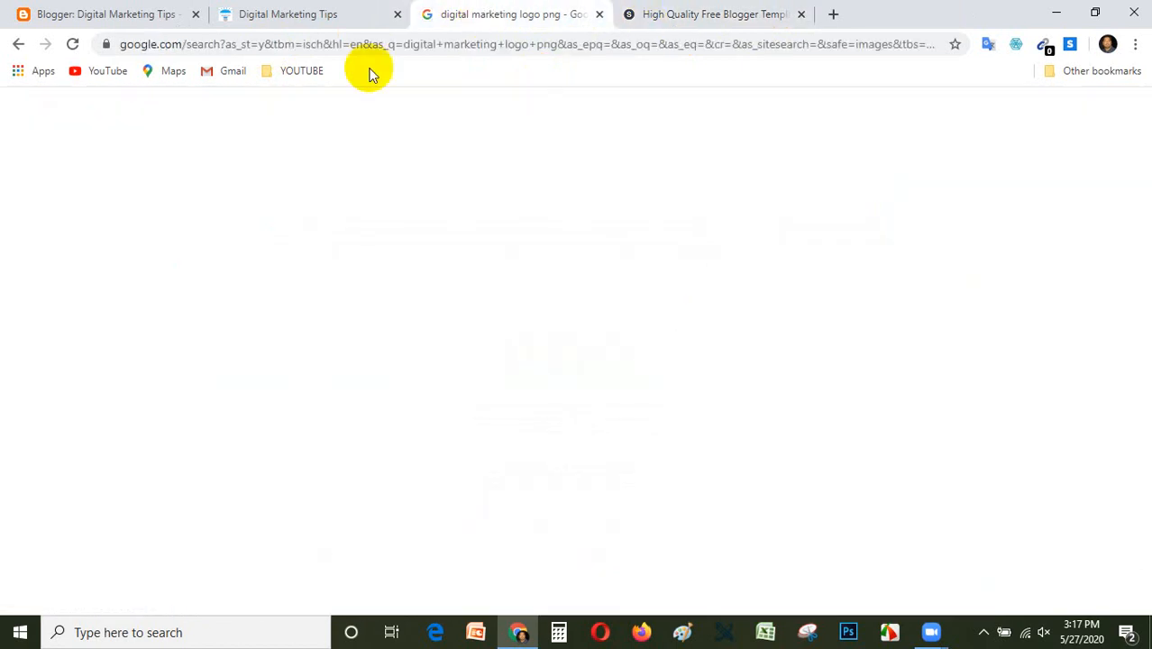
{"action": "left_click", "coordinate": [696, 14]}
{"action": "left_click", "coordinate": [542, 13]}
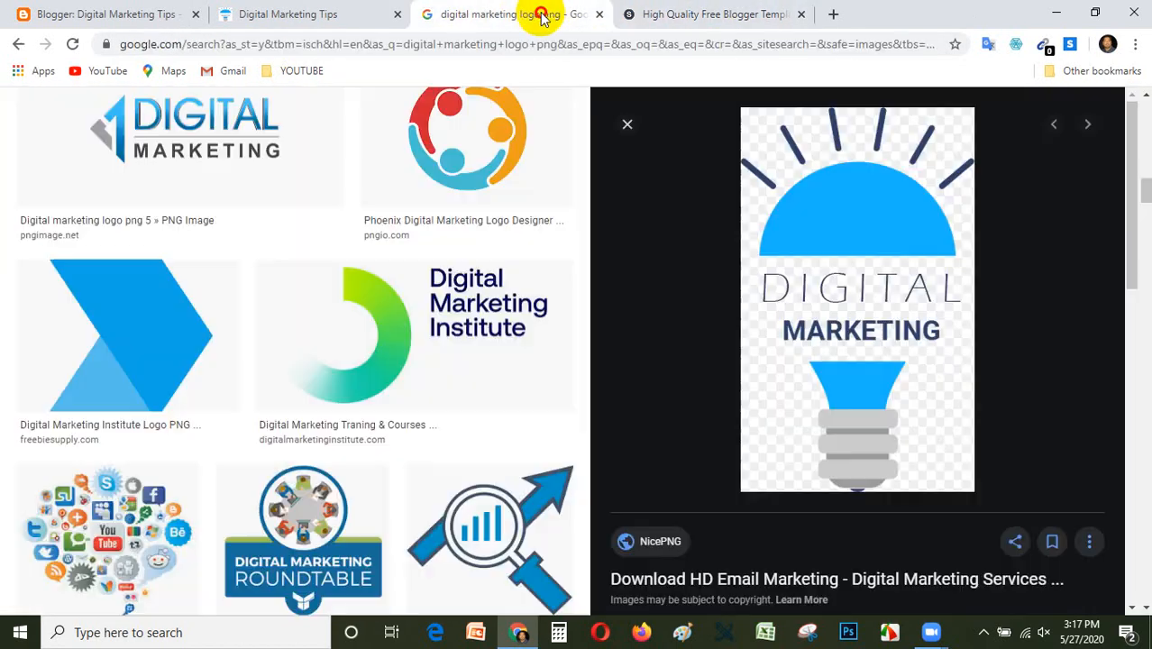
{"action": "left_click", "coordinate": [488, 43]}
{"action": "type", "text": "you"}
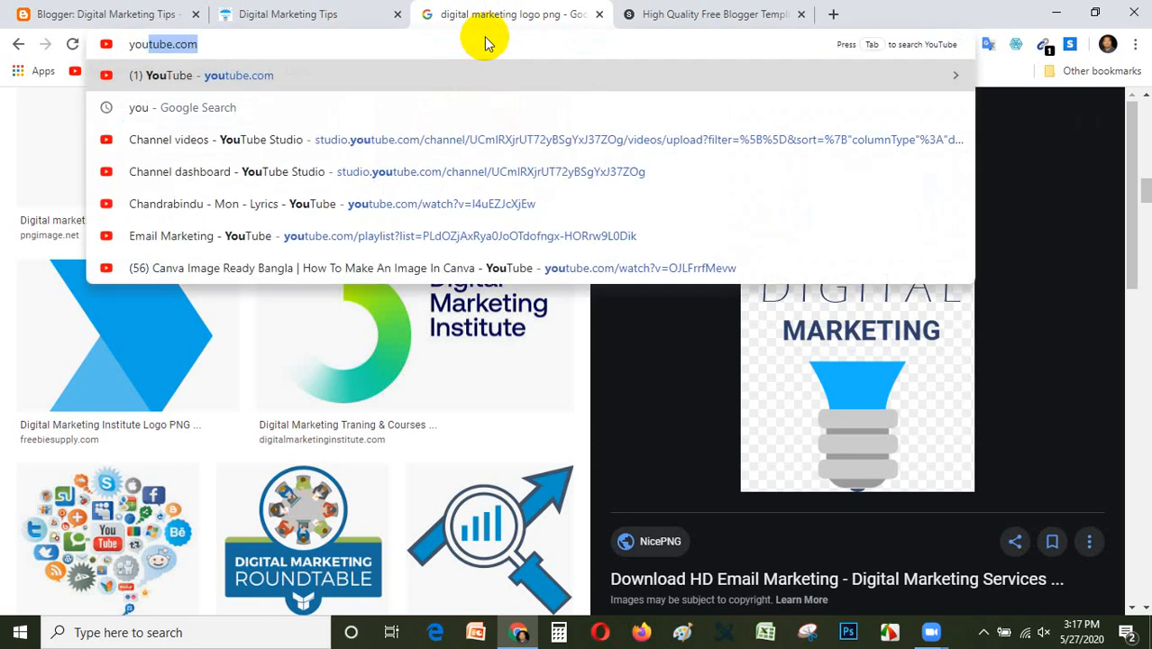
{"action": "key", "text": "Return"}
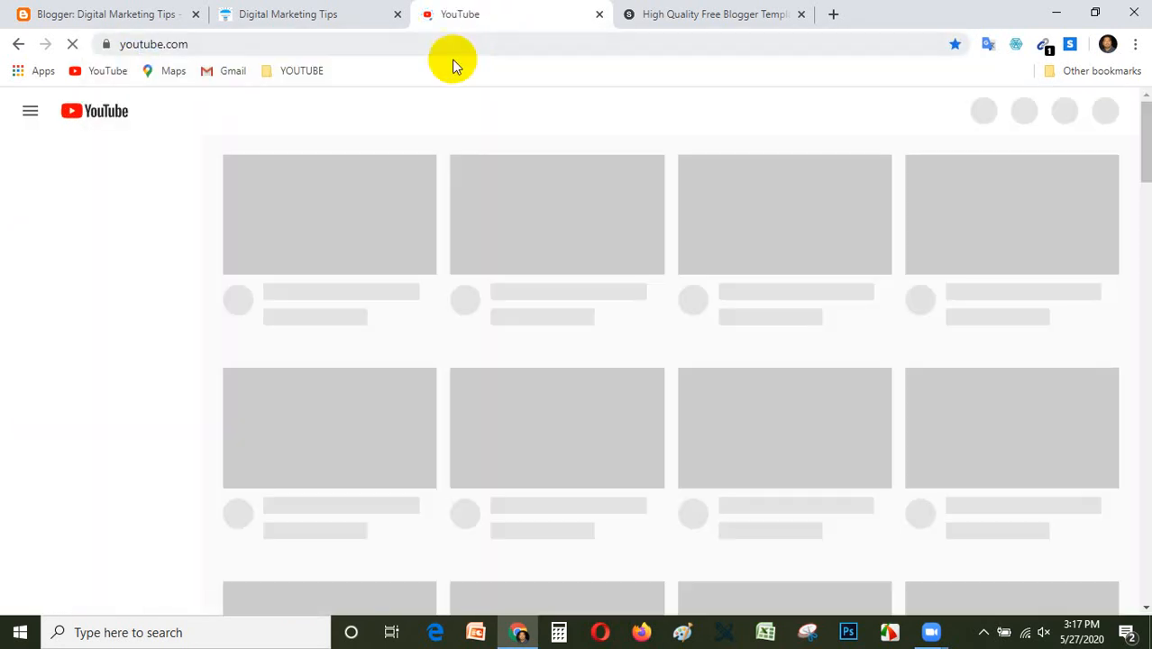
Look over the template listing on soratemplates.com again and return to the YouTube home page.
{"action": "left_click", "coordinate": [678, 14]}
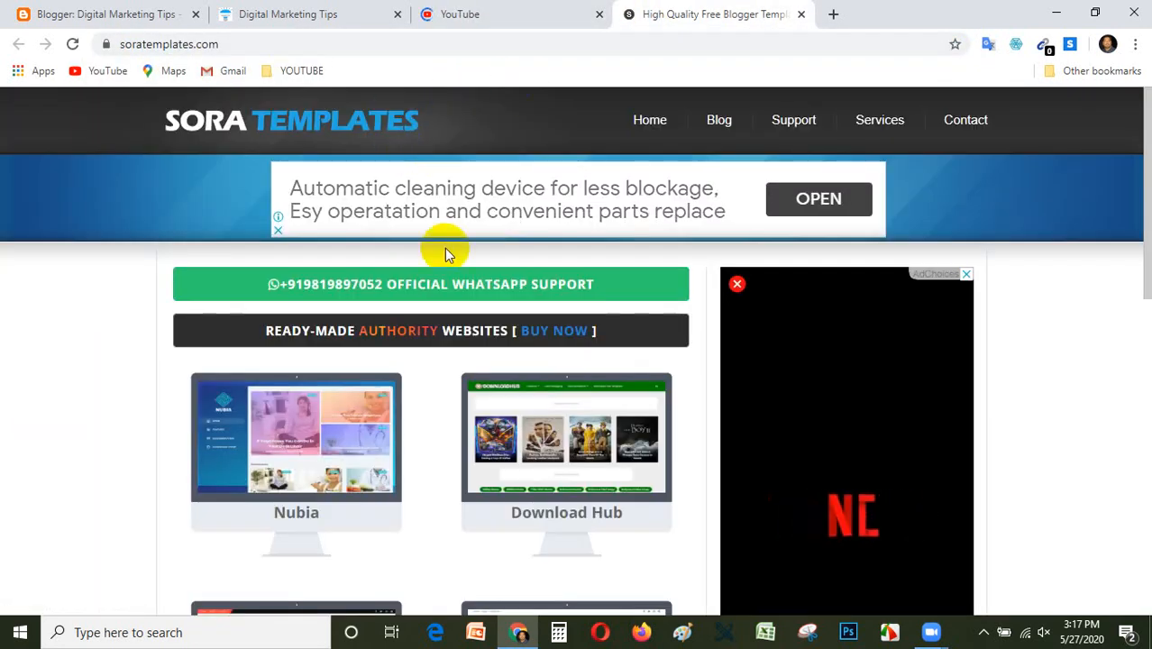
{"action": "scroll", "coordinate": [425, 340], "scroll_direction": "down", "scroll_amount": 3}
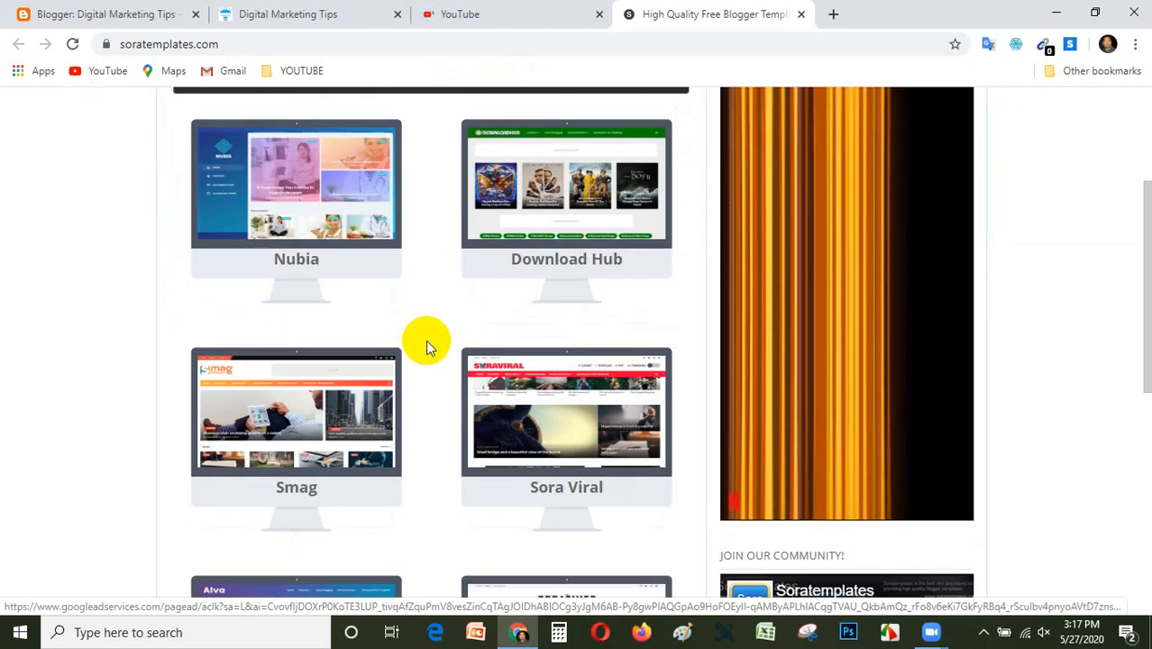
{"action": "scroll", "coordinate": [425, 339], "scroll_direction": "up", "scroll_amount": 3}
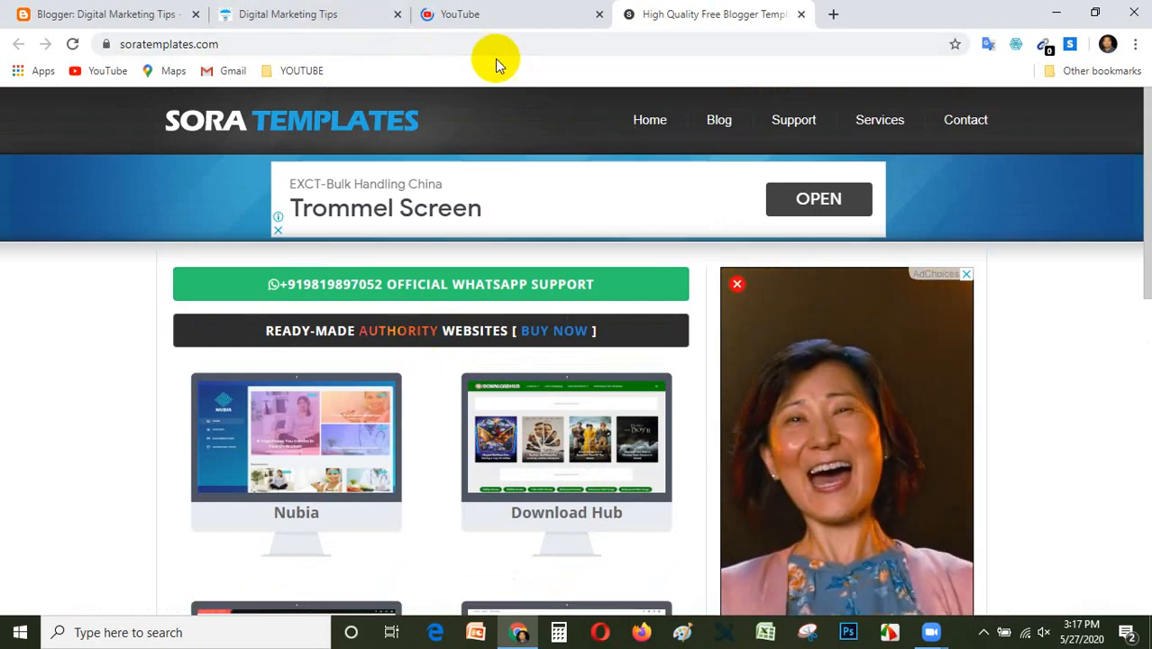
{"action": "left_click", "coordinate": [487, 14]}
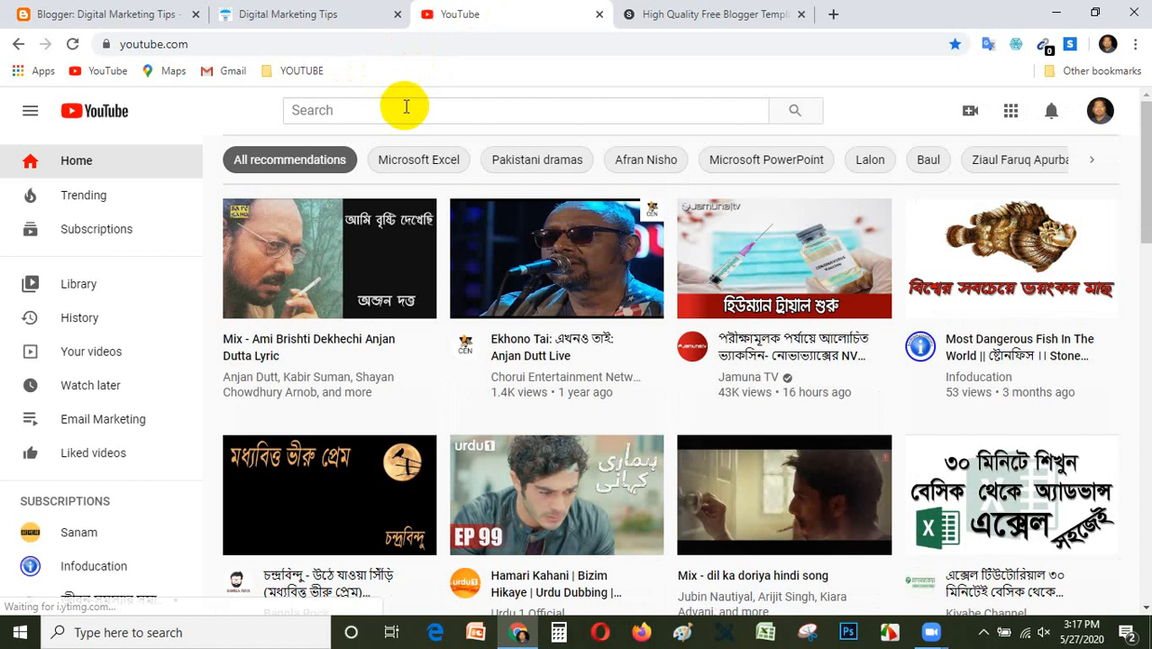
Search YouTube for "blogger" and open the Step by Step Blogger/Blogspot Tutorial - Part 1 video by Sohag360.
{"action": "left_click", "coordinate": [405, 107]}
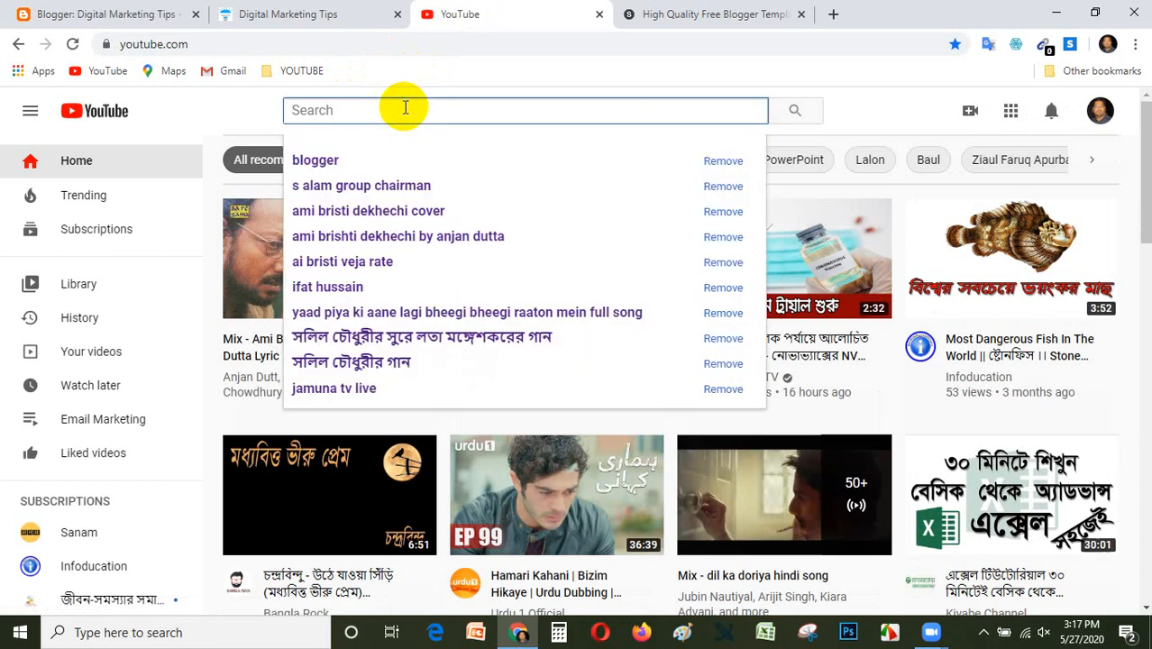
{"action": "left_click", "coordinate": [381, 162]}
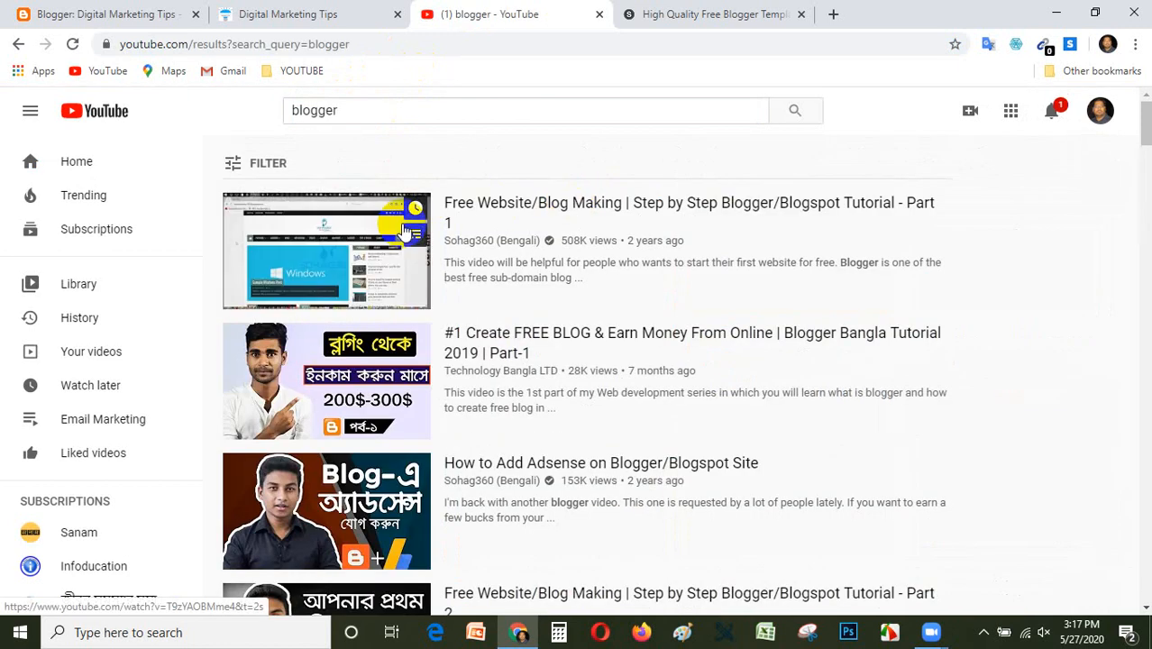
{"action": "left_click", "coordinate": [489, 202]}
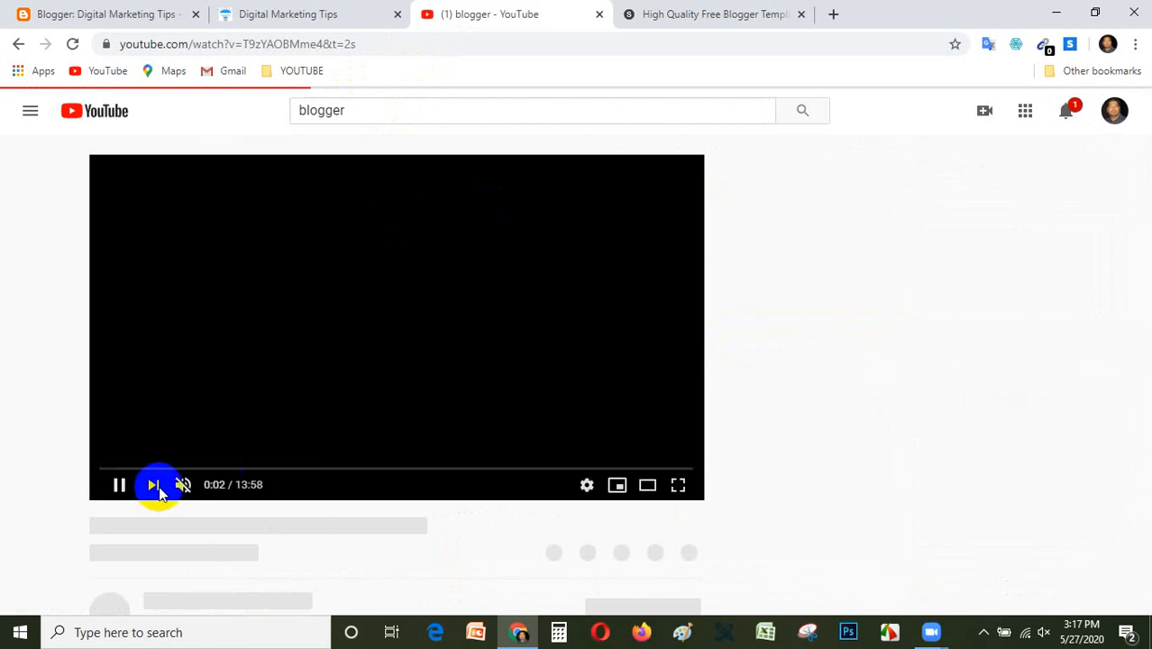
Expand the video's description and open its soratemplates.com theme download link in a new tab.
{"action": "scroll", "coordinate": [394, 446], "scroll_direction": "down", "scroll_amount": 2}
{"action": "scroll", "coordinate": [394, 446], "scroll_direction": "down", "scroll_amount": 2}
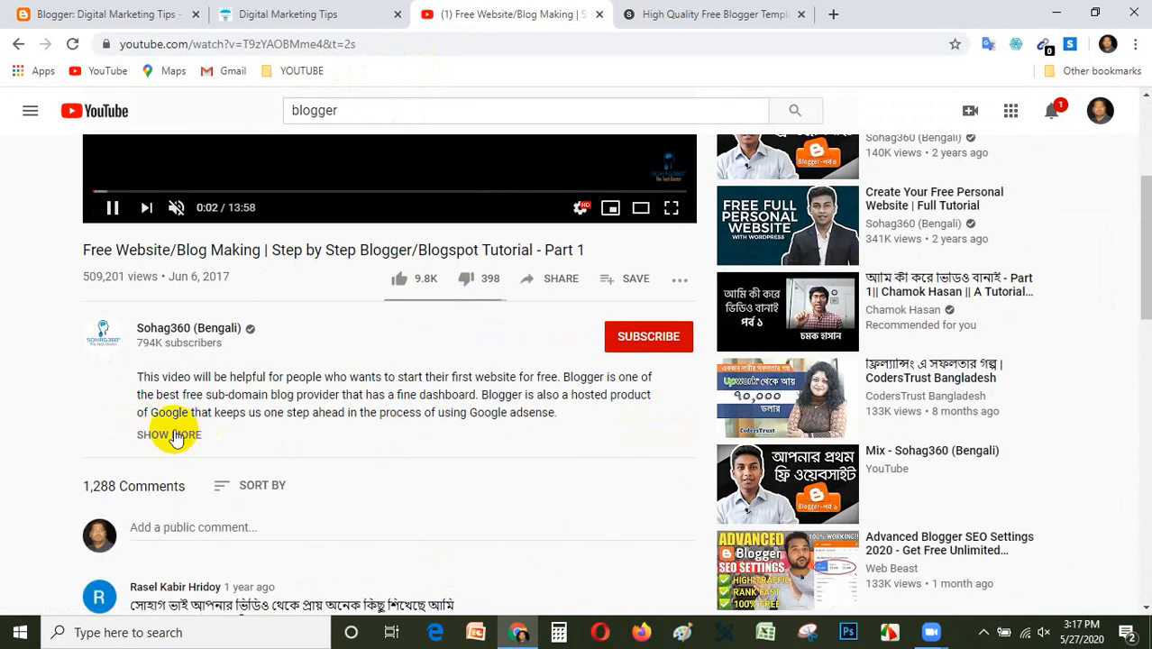
{"action": "left_click", "coordinate": [167, 433]}
{"action": "scroll", "coordinate": [270, 434], "scroll_direction": "down", "scroll_amount": 2}
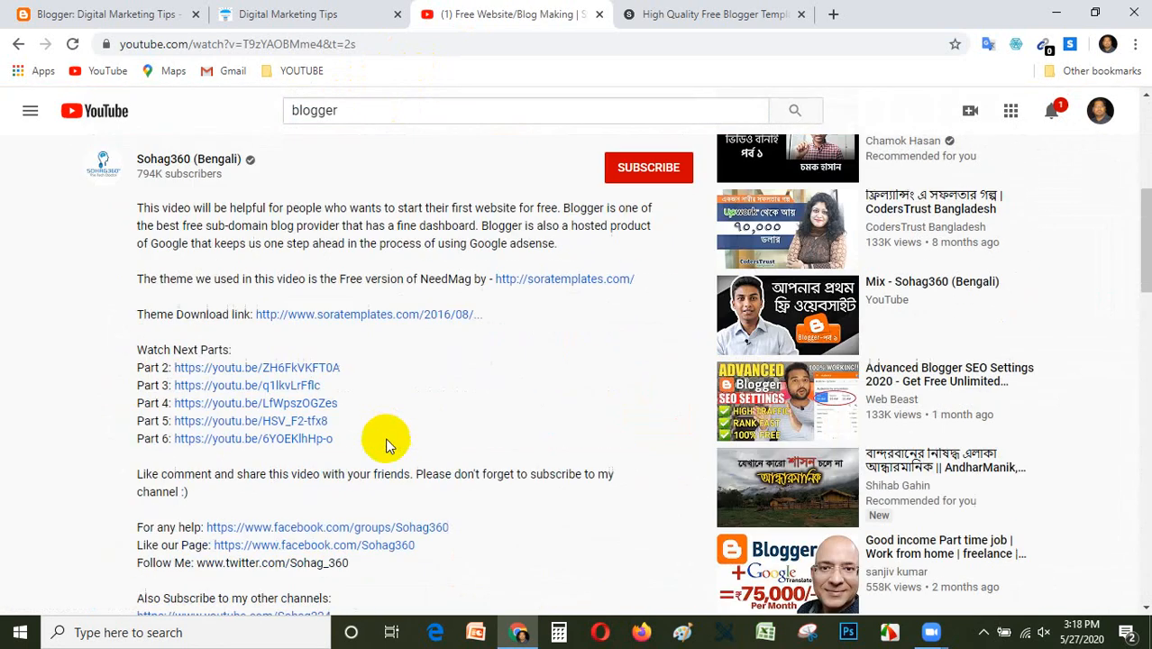
{"action": "right_click", "coordinate": [311, 323]}
{"action": "left_click", "coordinate": [361, 328]}
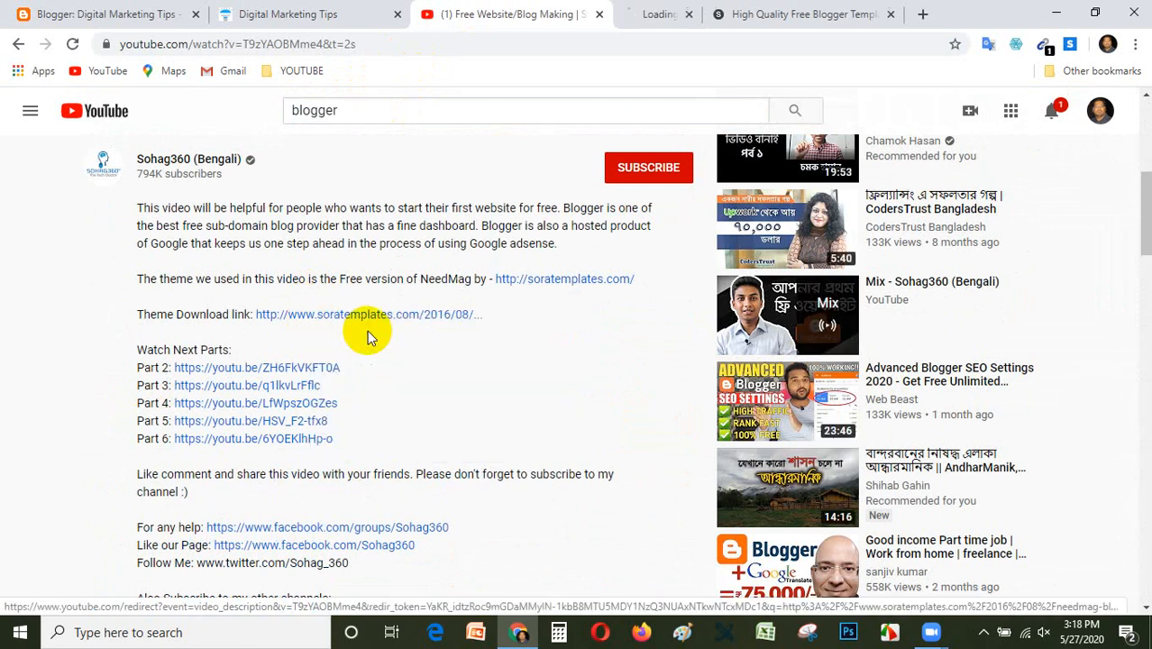
Review the NeedMag template page down to its free and premium version comparison and close the YouTube video's tab.
{"action": "left_click", "coordinate": [696, 16]}
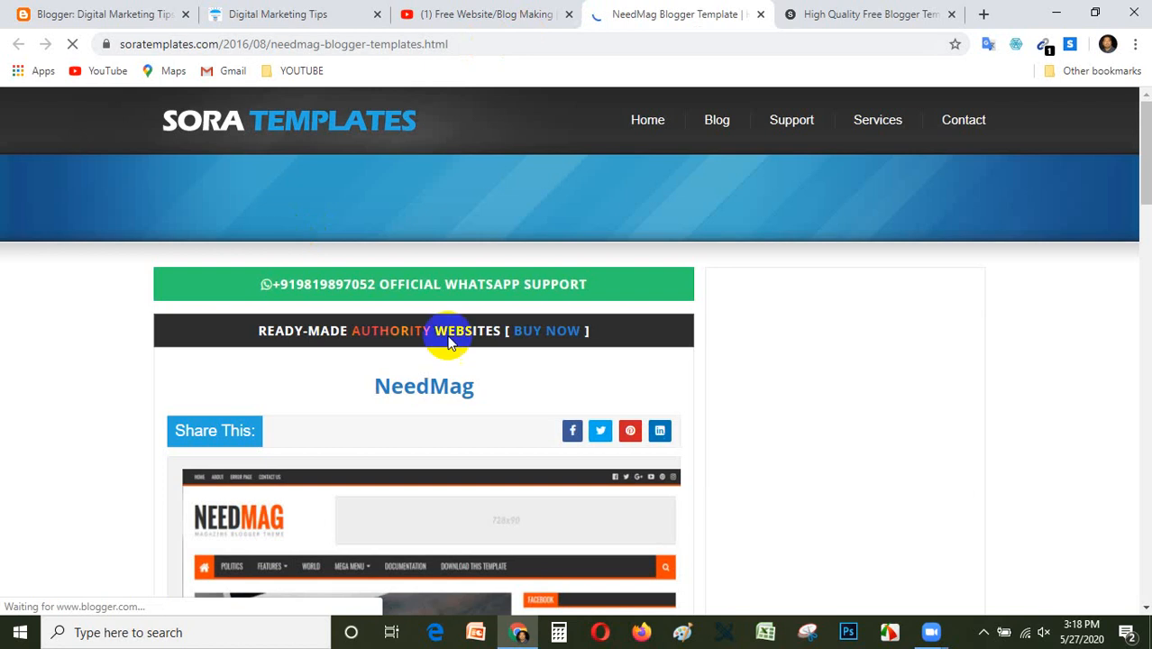
{"action": "scroll", "coordinate": [518, 392], "scroll_direction": "down", "scroll_amount": 6}
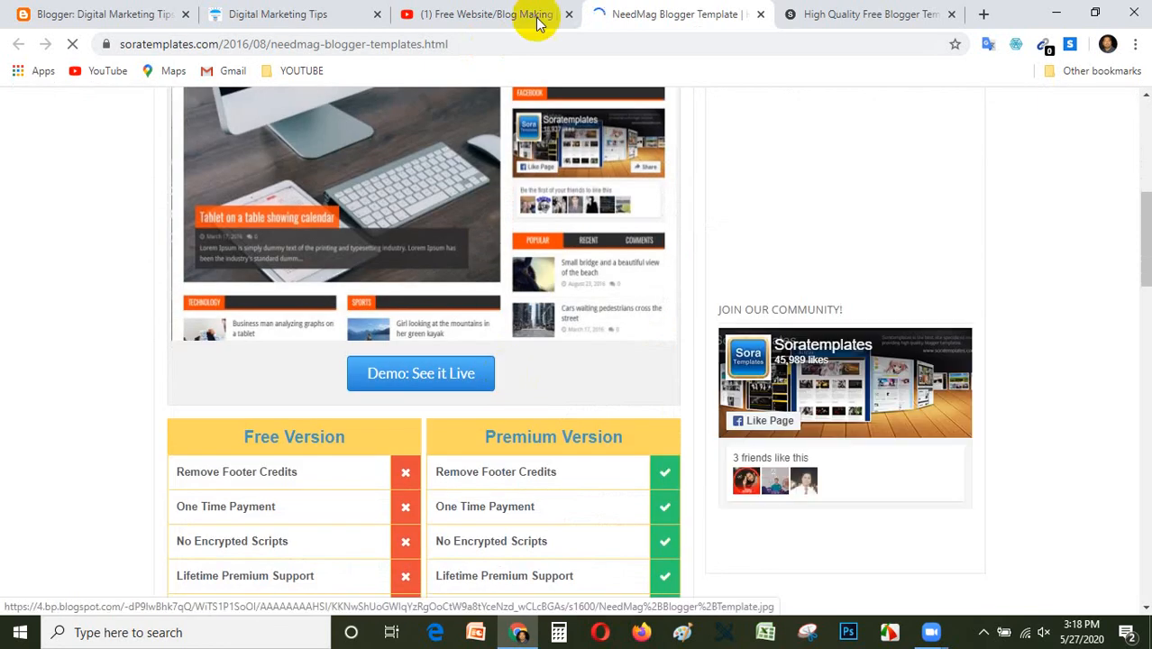
{"action": "scroll", "coordinate": [502, 320], "scroll_direction": "down", "scroll_amount": 3}
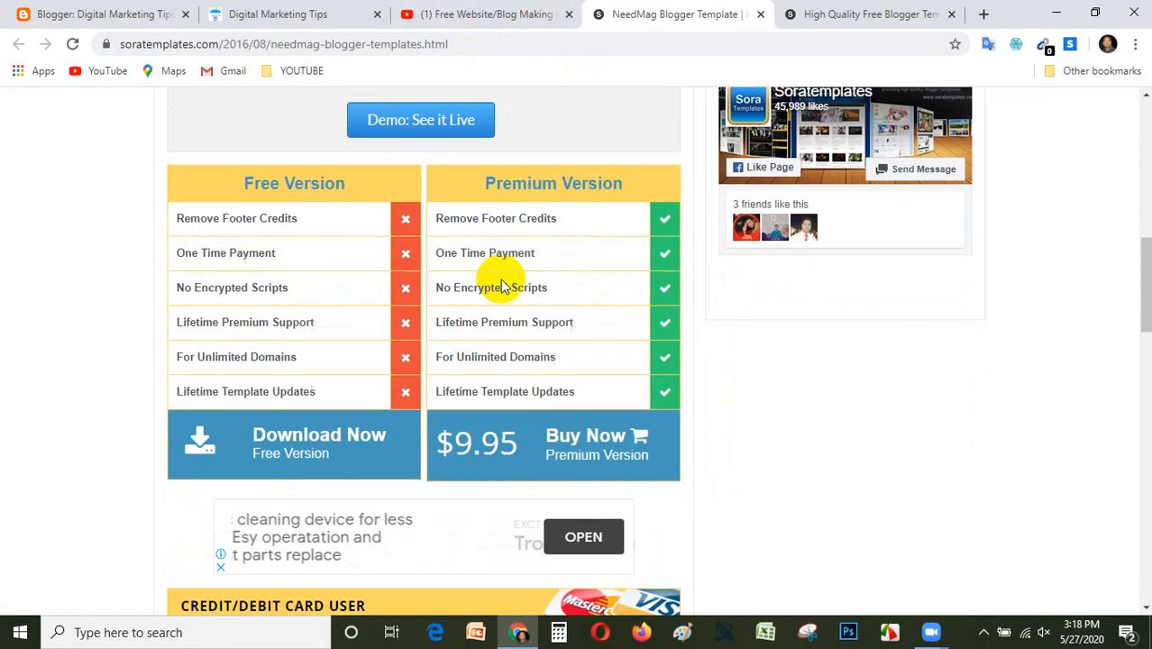
{"action": "left_click", "coordinate": [568, 15]}
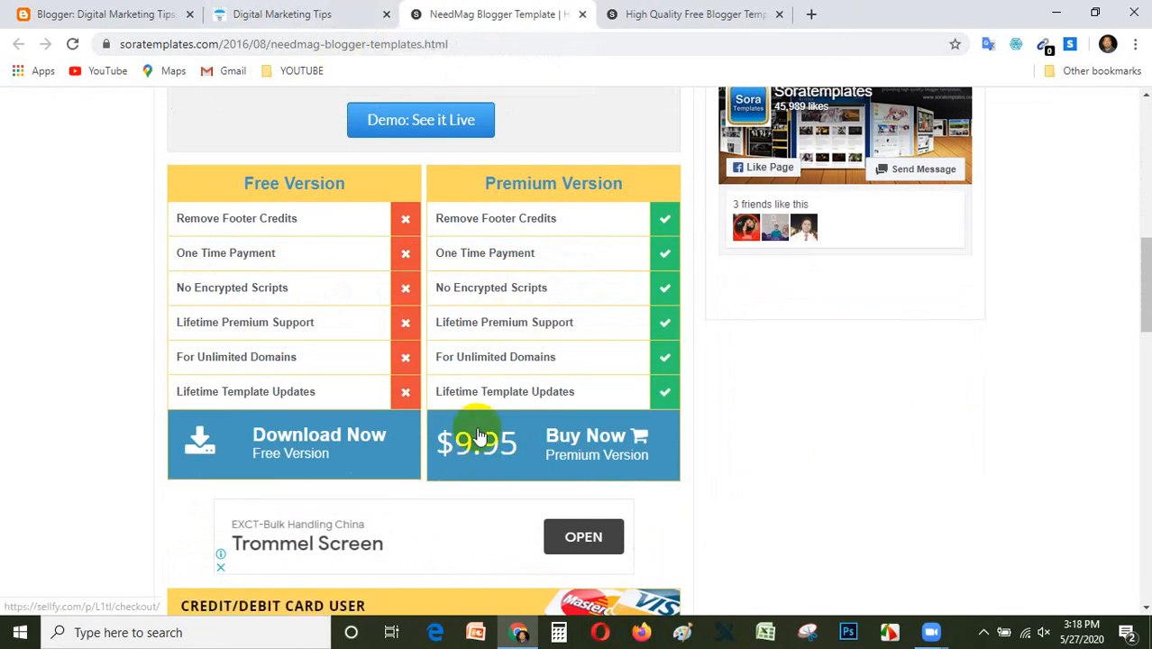
Switch to the Zoom meeting, share the entire screen with the NeedMag page on it, and unmute the computer's speakers.
{"action": "left_click", "coordinate": [931, 630]}
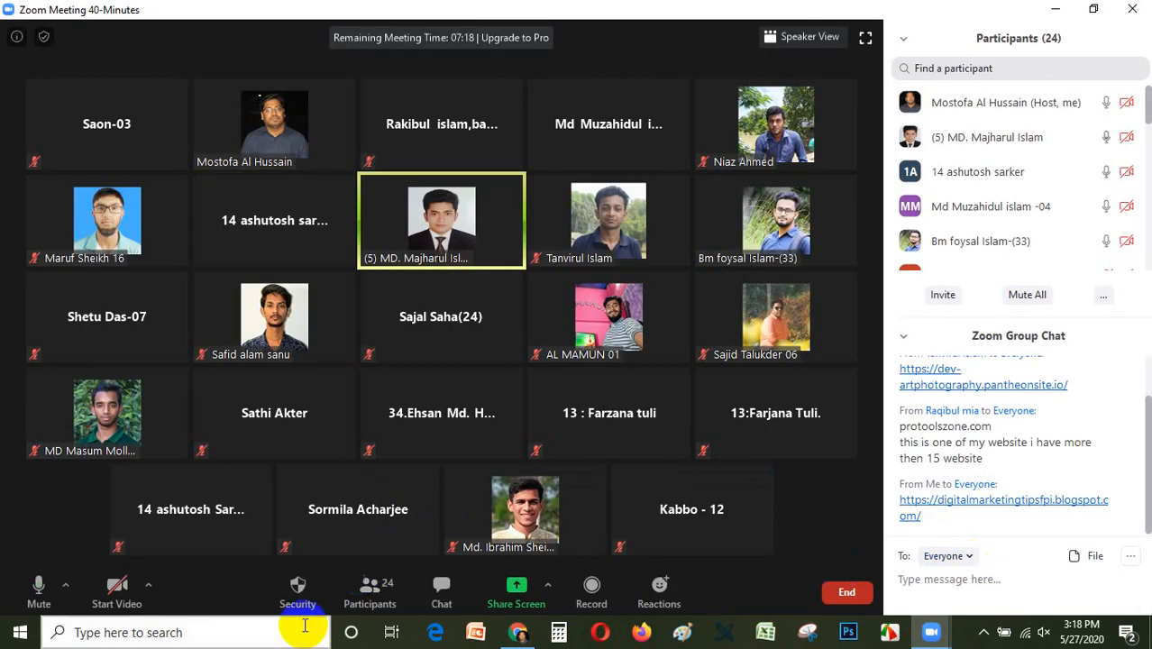
{"action": "left_click", "coordinate": [520, 601]}
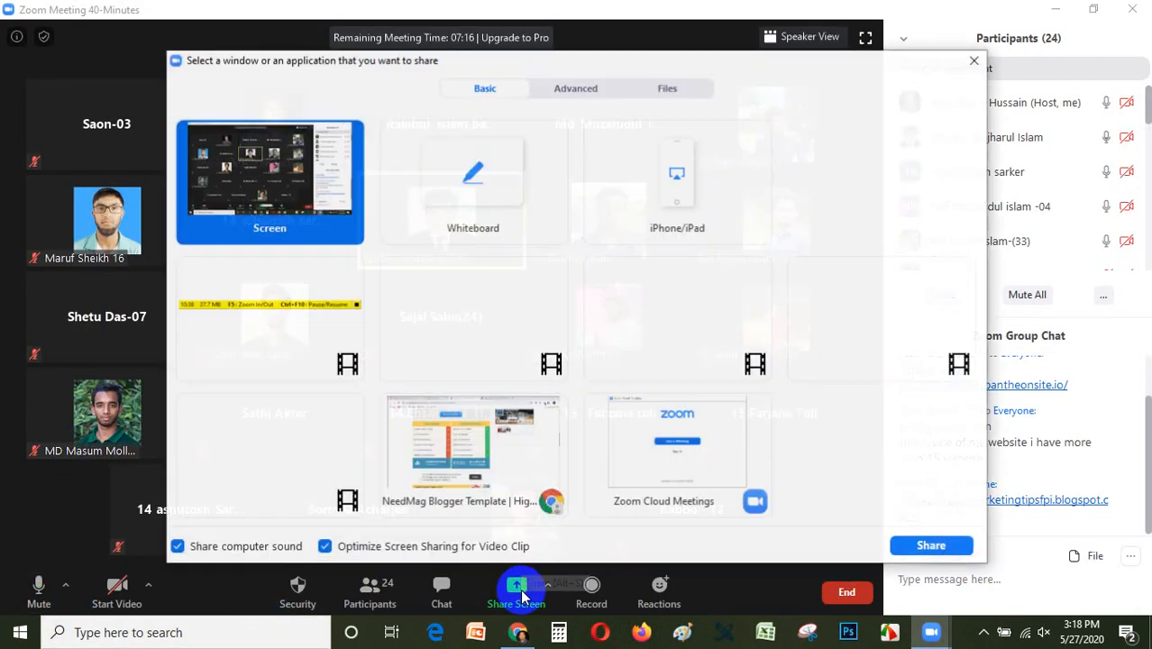
{"action": "left_click", "coordinate": [931, 548]}
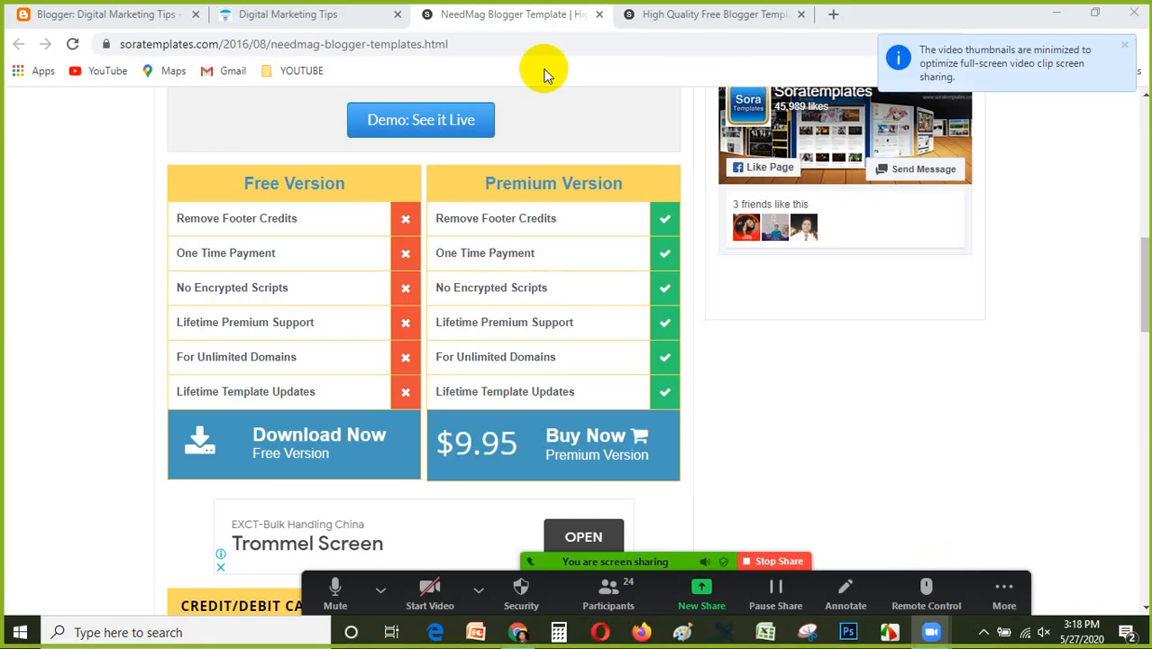
{"action": "scroll", "coordinate": [630, 391], "scroll_direction": "up", "scroll_amount": 6}
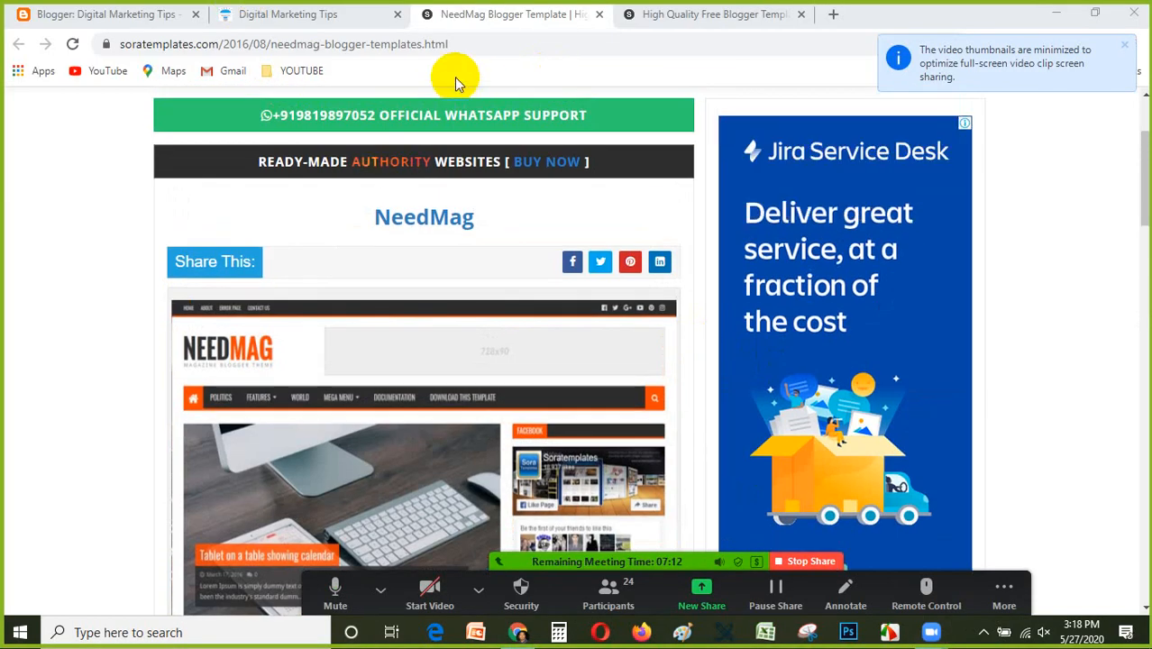
{"action": "scroll", "coordinate": [630, 115], "scroll_direction": "down", "scroll_amount": 7}
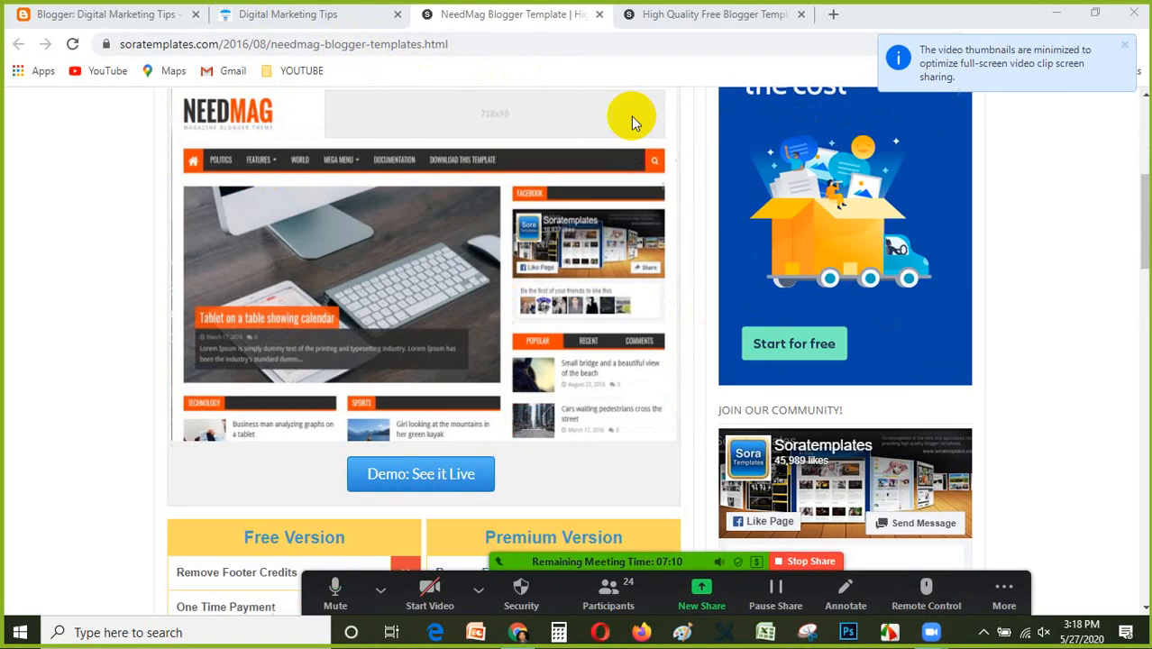
{"action": "left_click", "coordinate": [1044, 634]}
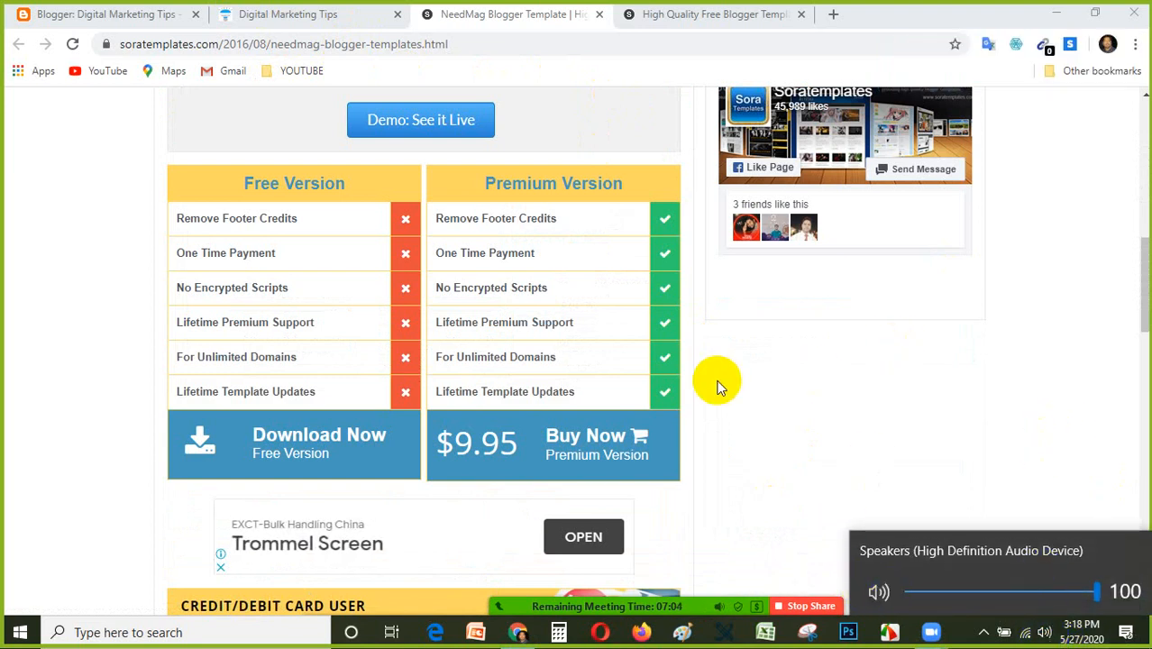
{"action": "left_click", "coordinate": [1088, 232]}
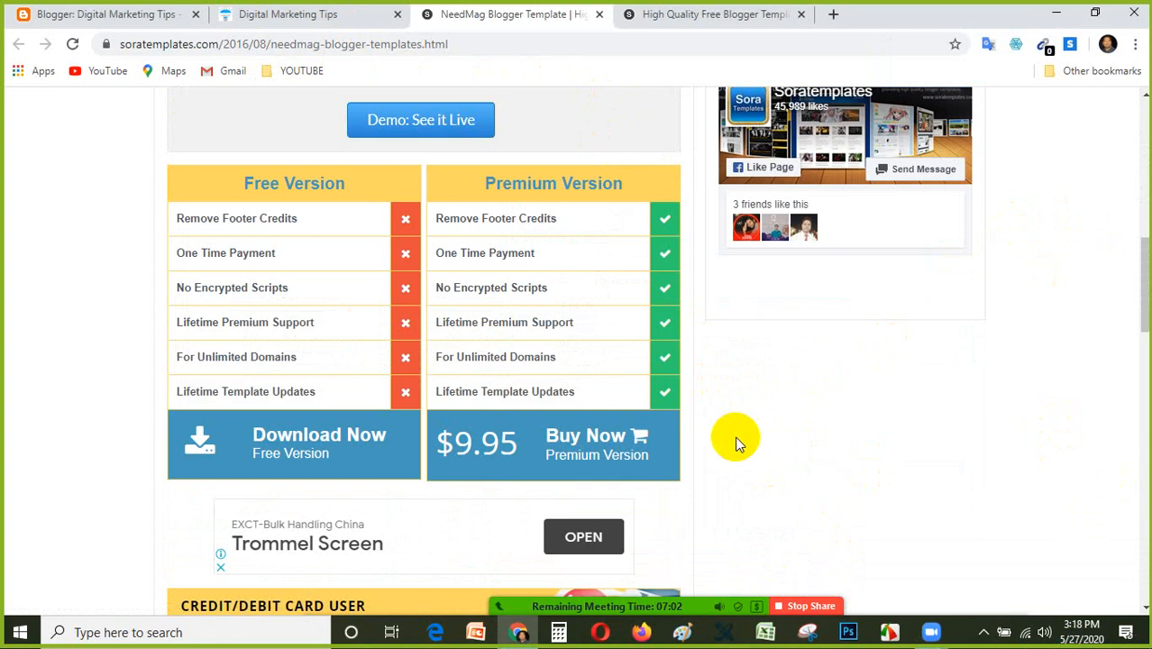
Look through the NeedMag template page and download the template's free version.
{"action": "scroll", "coordinate": [721, 441], "scroll_direction": "down", "scroll_amount": 3}
{"action": "scroll", "coordinate": [510, 349], "scroll_direction": "down", "scroll_amount": 3}
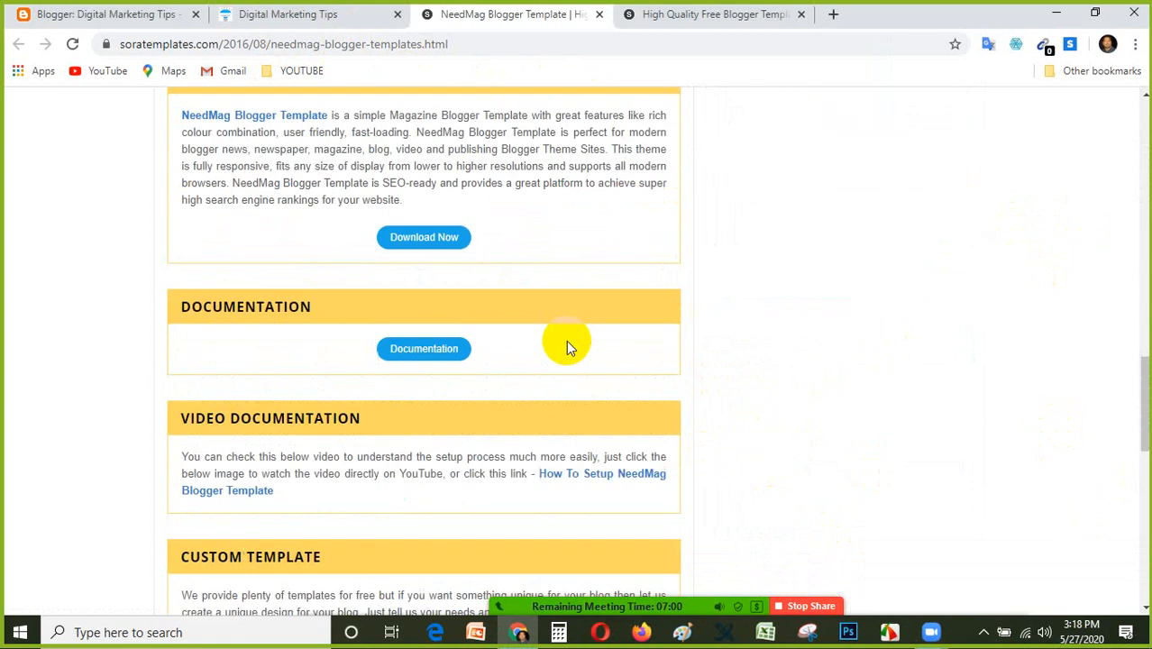
{"action": "scroll", "coordinate": [569, 340], "scroll_direction": "up", "scroll_amount": 7}
{"action": "scroll", "coordinate": [591, 326], "scroll_direction": "down", "scroll_amount": 2}
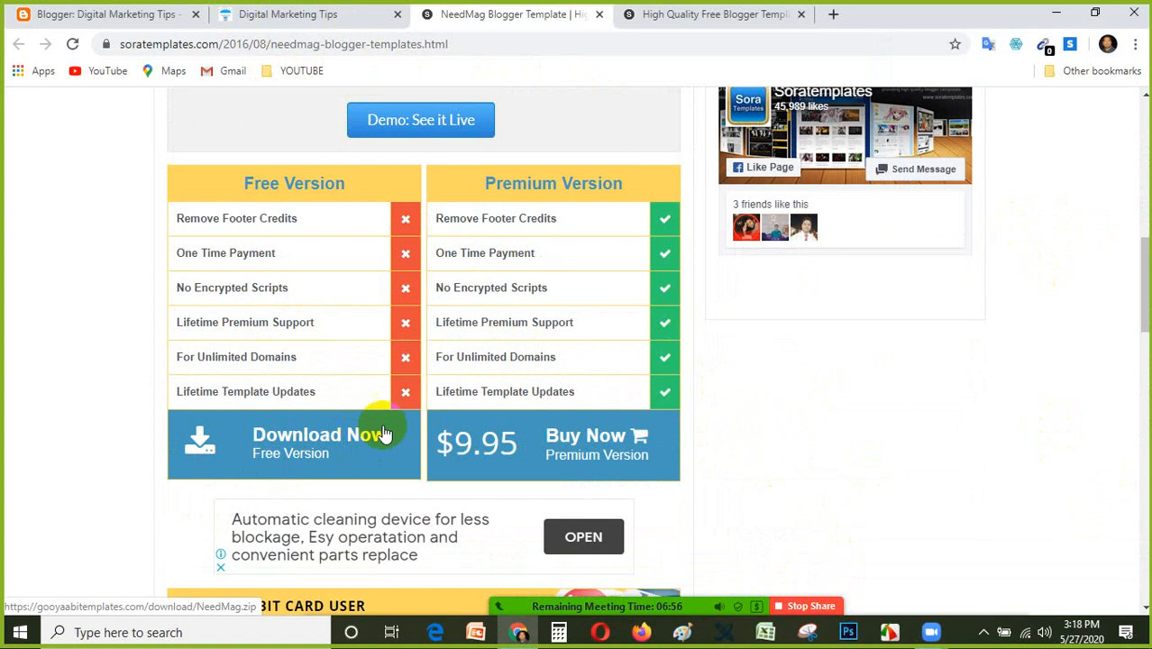
{"action": "scroll", "coordinate": [403, 432], "scroll_direction": "up", "scroll_amount": 10}
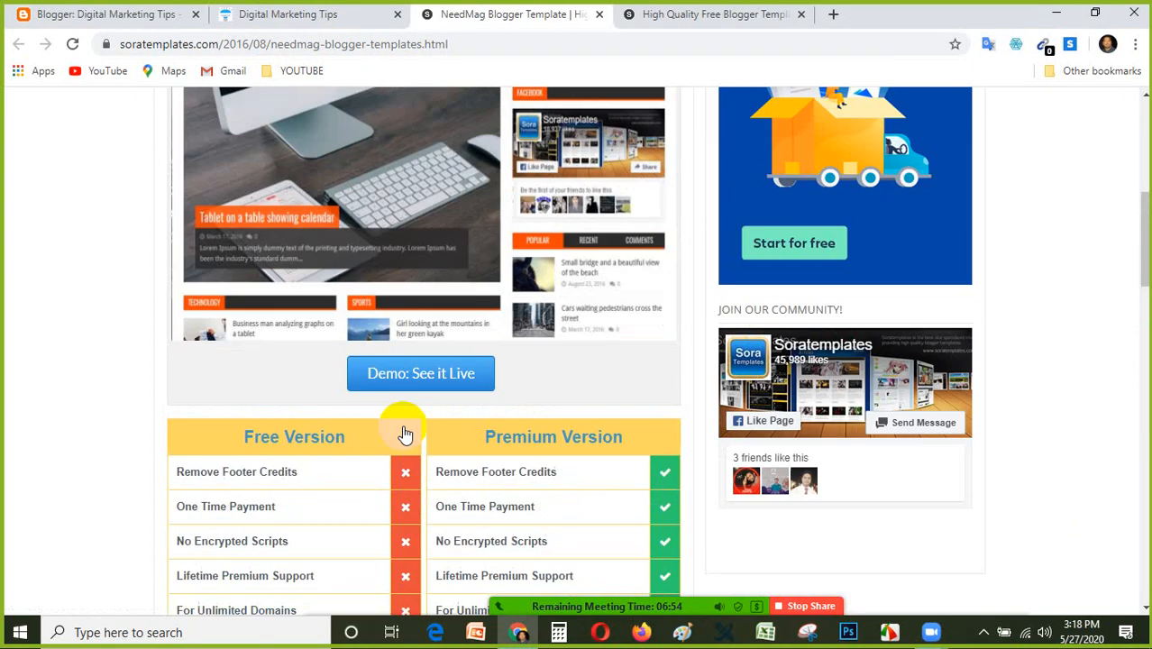
{"action": "scroll", "coordinate": [395, 399], "scroll_direction": "down", "scroll_amount": 10}
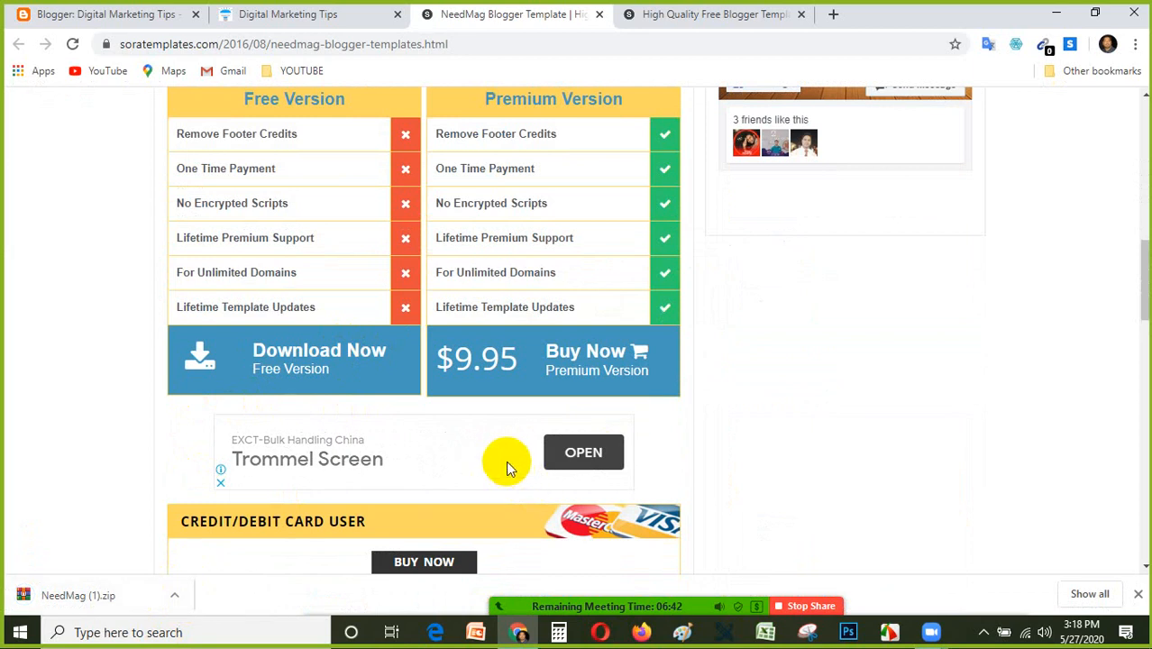
Copy the web address of the NeedMag template page.
{"action": "scroll", "coordinate": [505, 461], "scroll_direction": "up", "scroll_amount": 5}
{"action": "left_click", "coordinate": [326, 46]}
{"action": "right_click", "coordinate": [327, 46]}
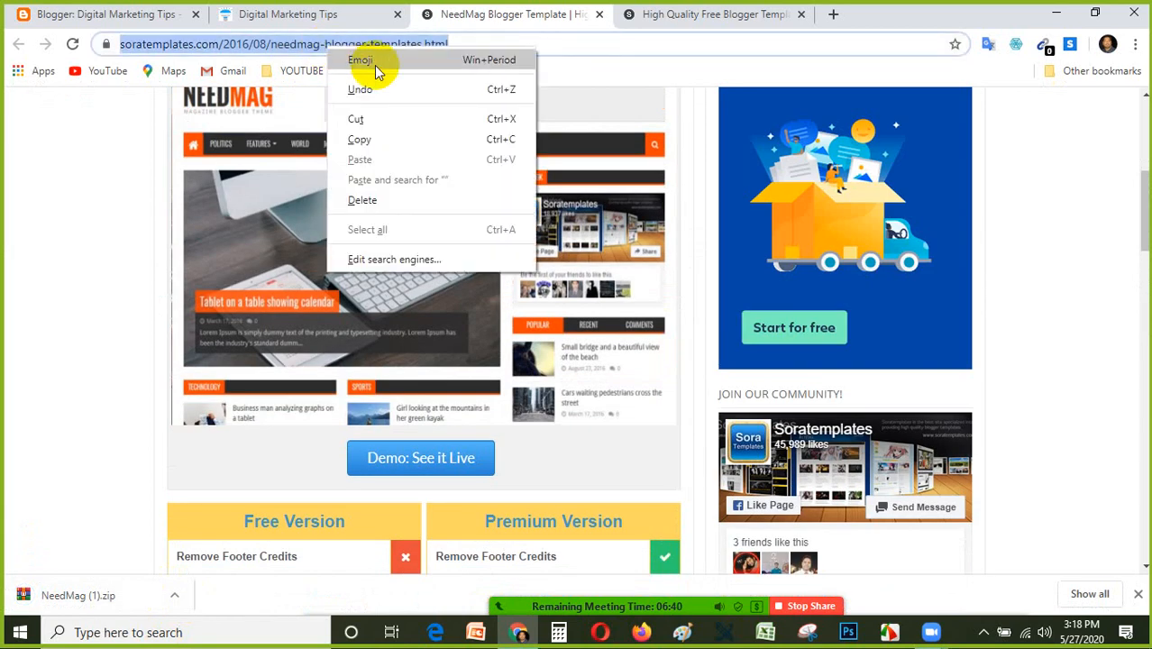
{"action": "left_click", "coordinate": [360, 139]}
Stop the screen share and send the copied NeedMag page link to everyone in the Zoom group chat.
{"action": "mouse_move", "coordinate": [814, 615]}
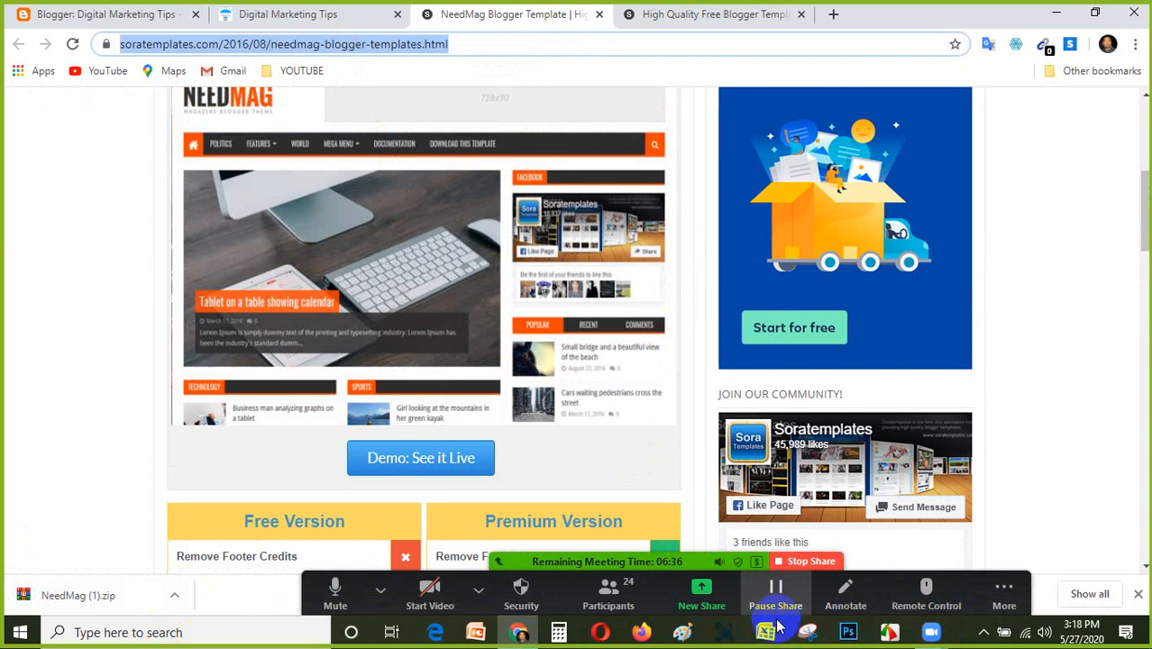
{"action": "left_click", "coordinate": [799, 563]}
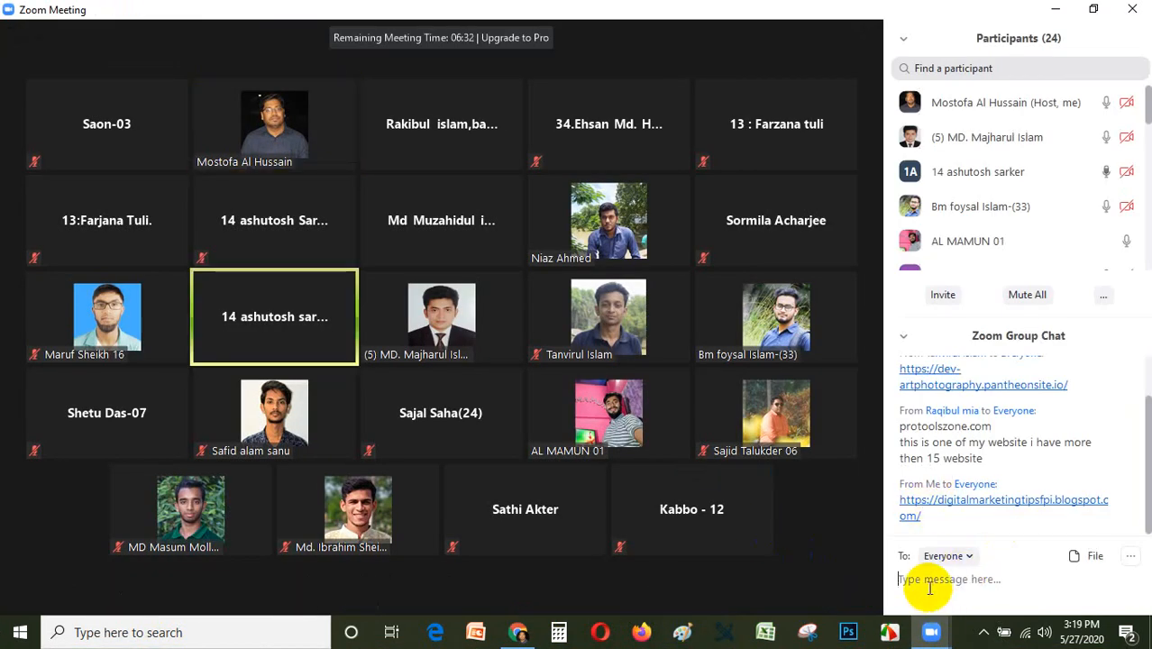
{"action": "key", "text": "Return"}
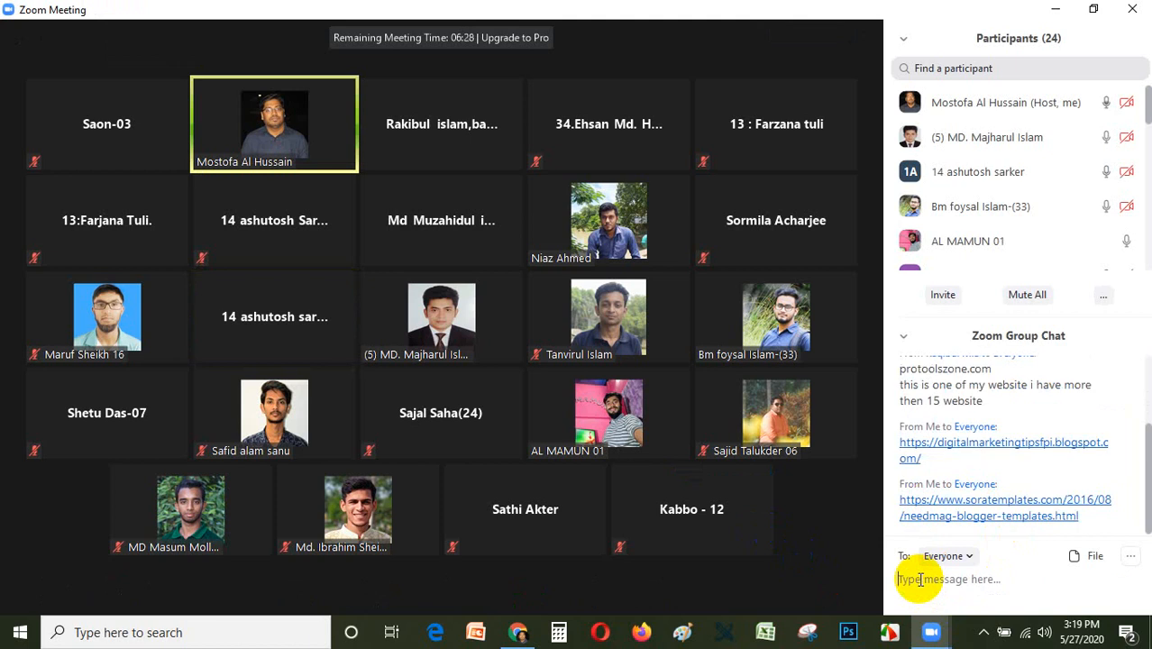
Minimize the Zoom and browser windows, cut NeedMag (1).zip from the Downloads folder, and close File Explorer.
{"action": "left_click", "coordinate": [1052, 11]}
{"action": "left_click", "coordinate": [1058, 11]}
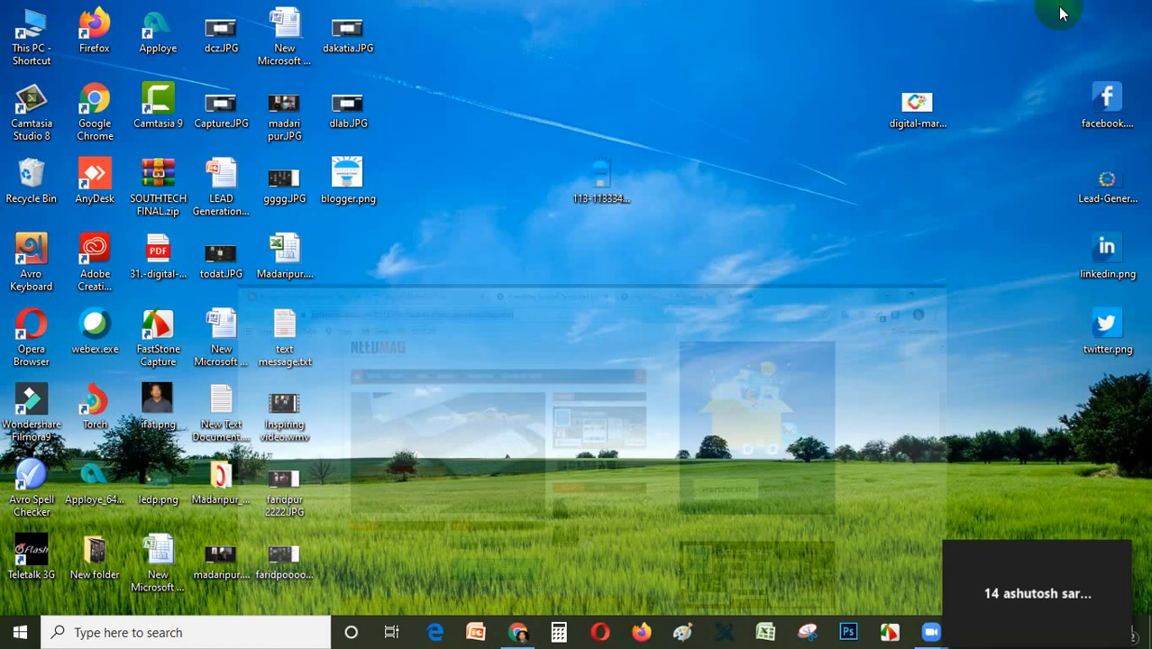
{"action": "double_click", "coordinate": [43, 33]}
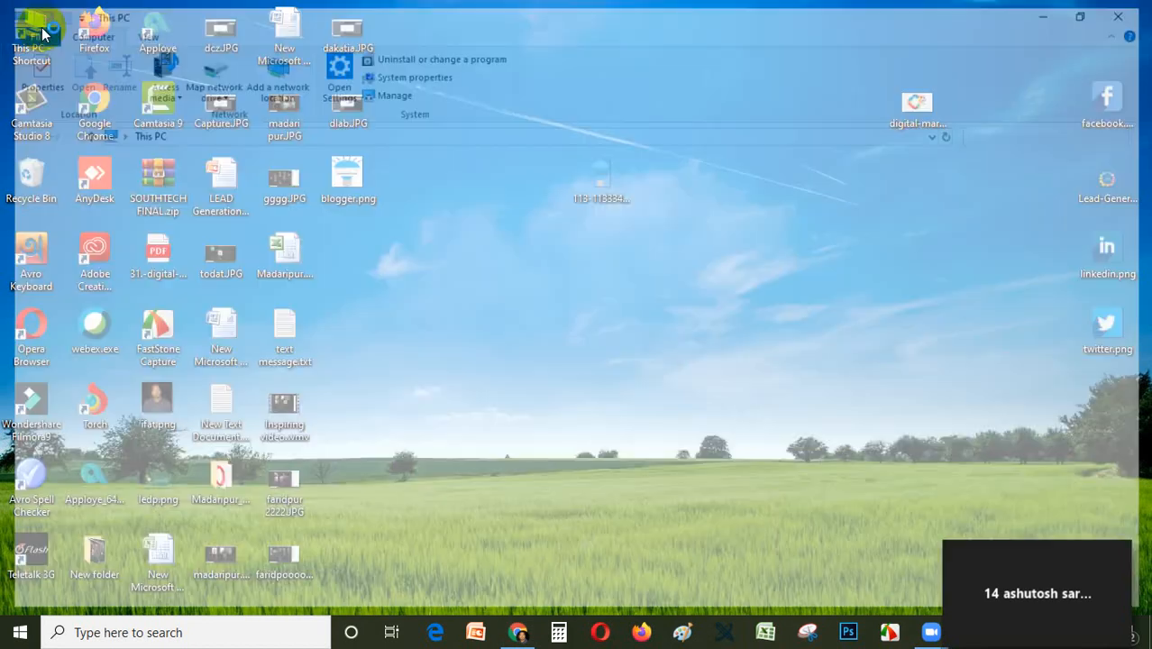
{"action": "double_click", "coordinate": [849, 203]}
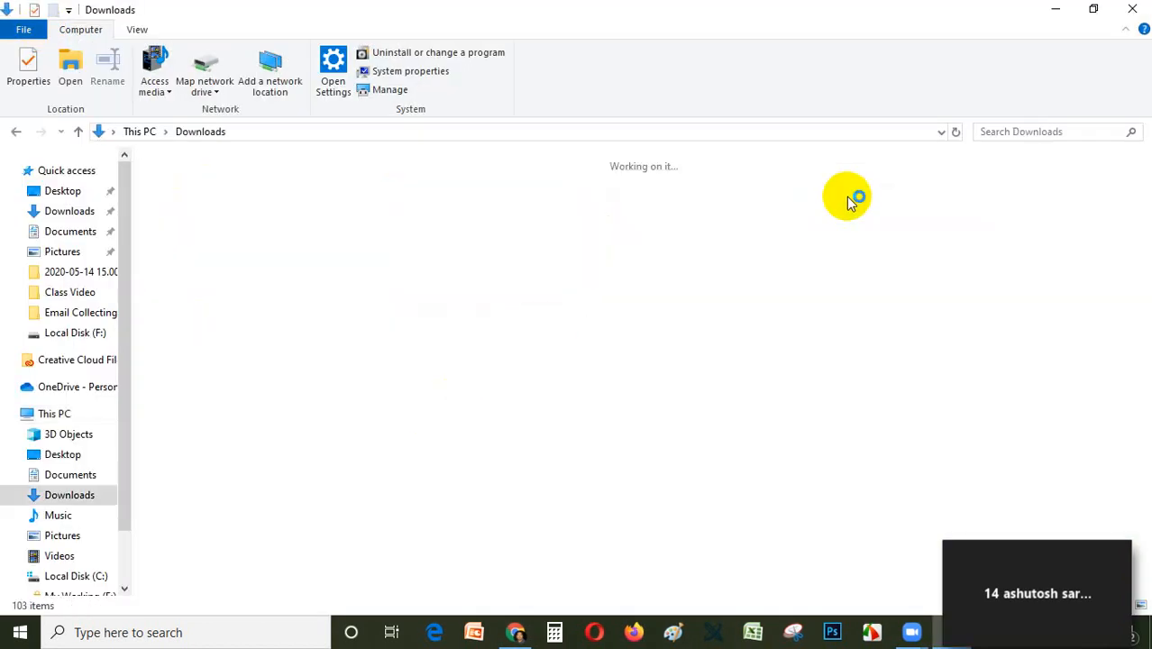
{"action": "left_click", "coordinate": [186, 219]}
{"action": "right_click", "coordinate": [177, 212]}
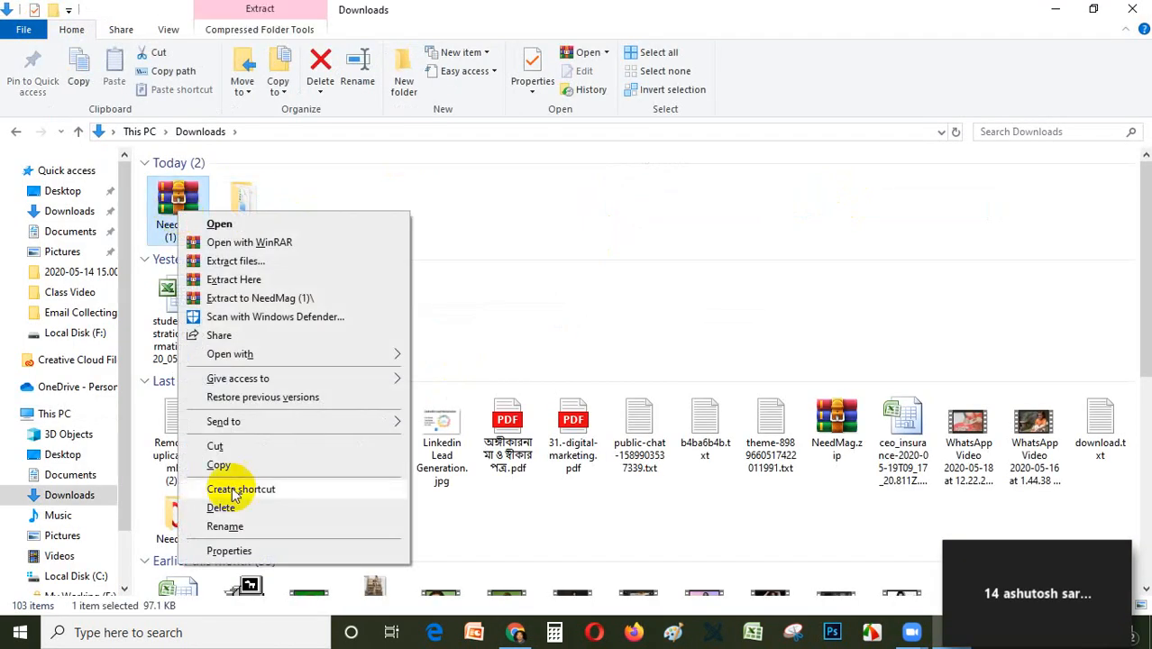
{"action": "left_click", "coordinate": [266, 452]}
{"action": "left_click", "coordinate": [1136, 10]}
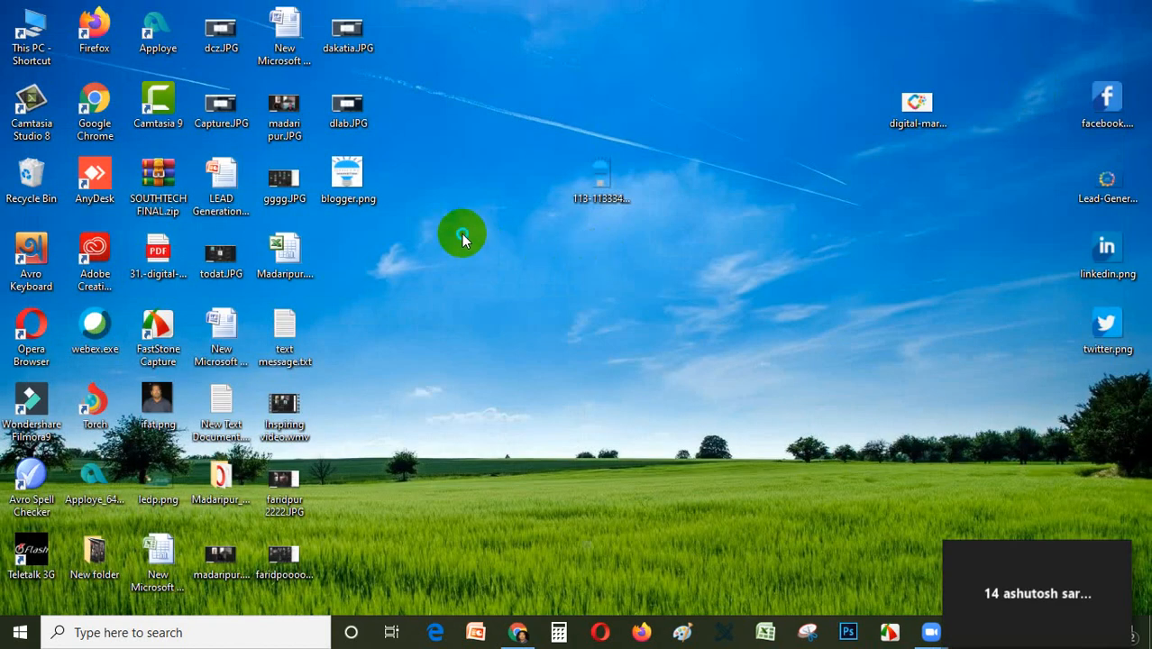
Paste NeedMag (1).zip onto the desktop and place it directly below blogger.png.
{"action": "right_click", "coordinate": [461, 233]}
{"action": "left_click", "coordinate": [502, 309]}
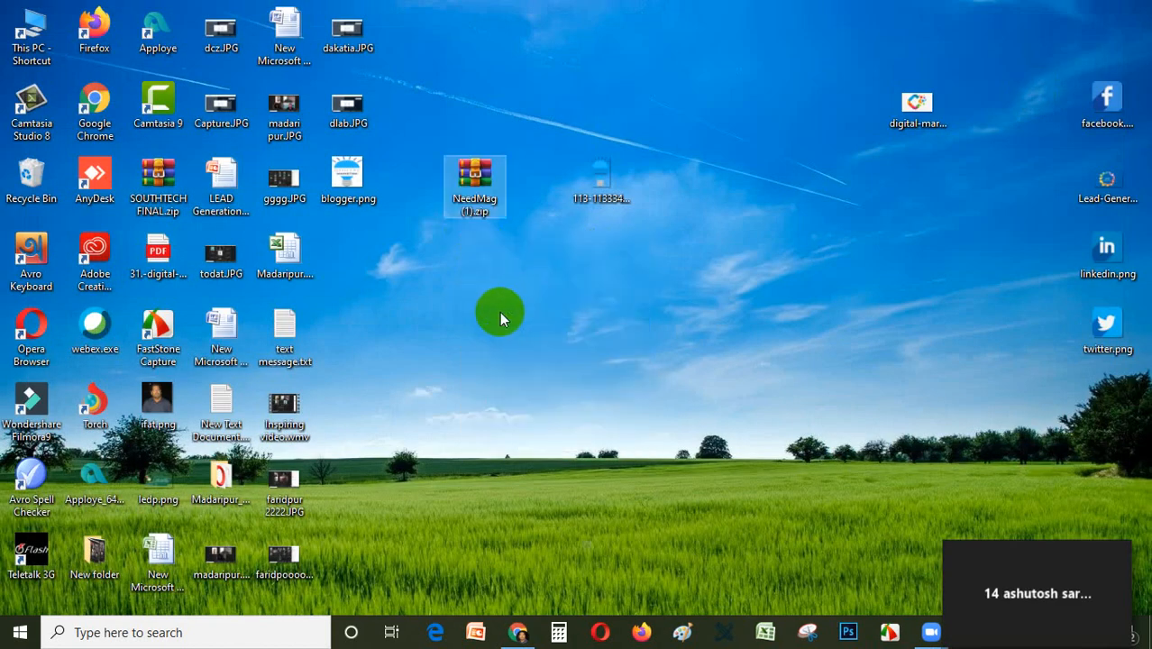
{"action": "left_click_drag", "start_coordinate": [492, 173], "coordinate": [366, 259]}
Restore the Zoom meeting window and share the entire screen with the class again.
{"action": "mouse_move", "coordinate": [1077, 590]}
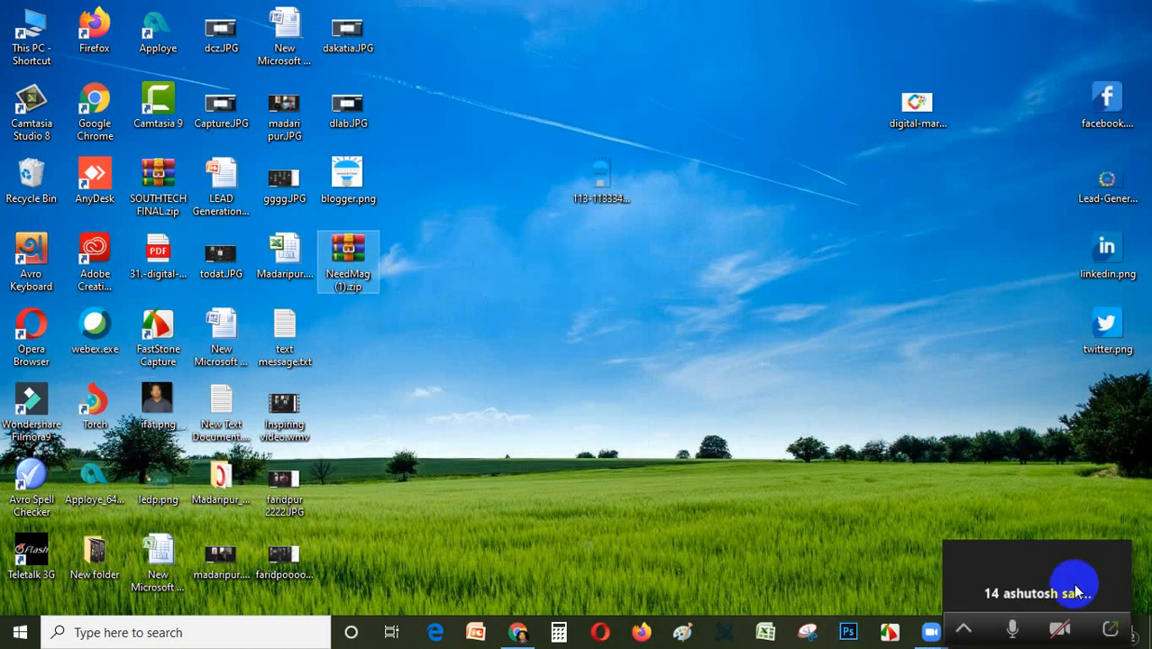
{"action": "left_click", "coordinate": [1116, 636]}
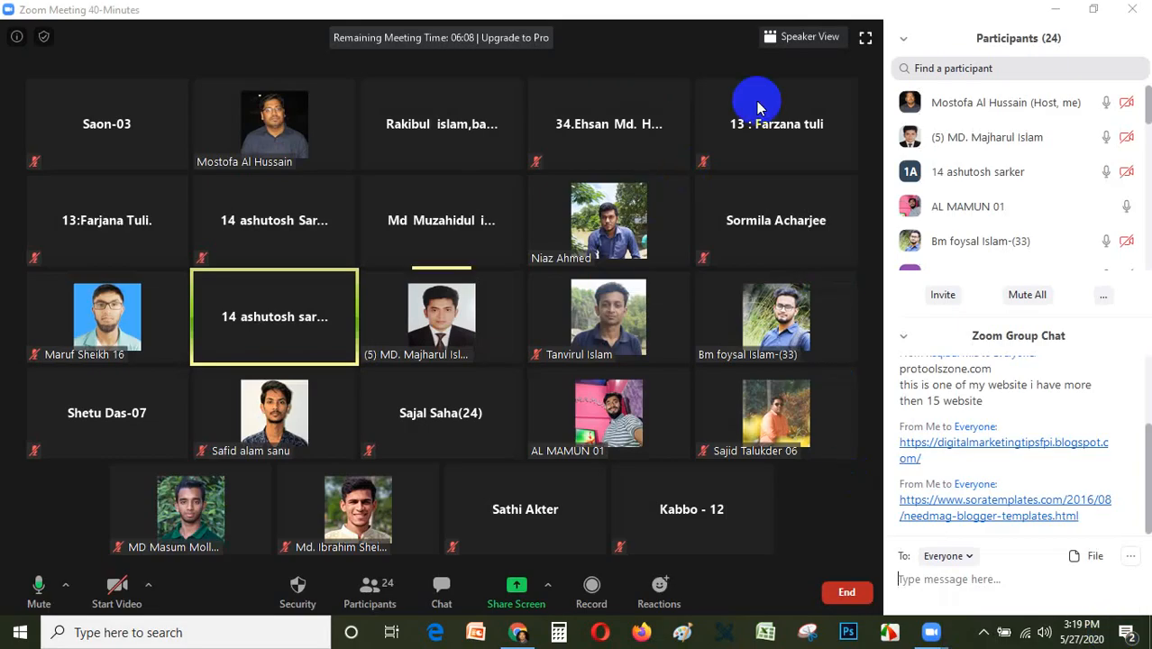
{"action": "left_click", "coordinate": [516, 590]}
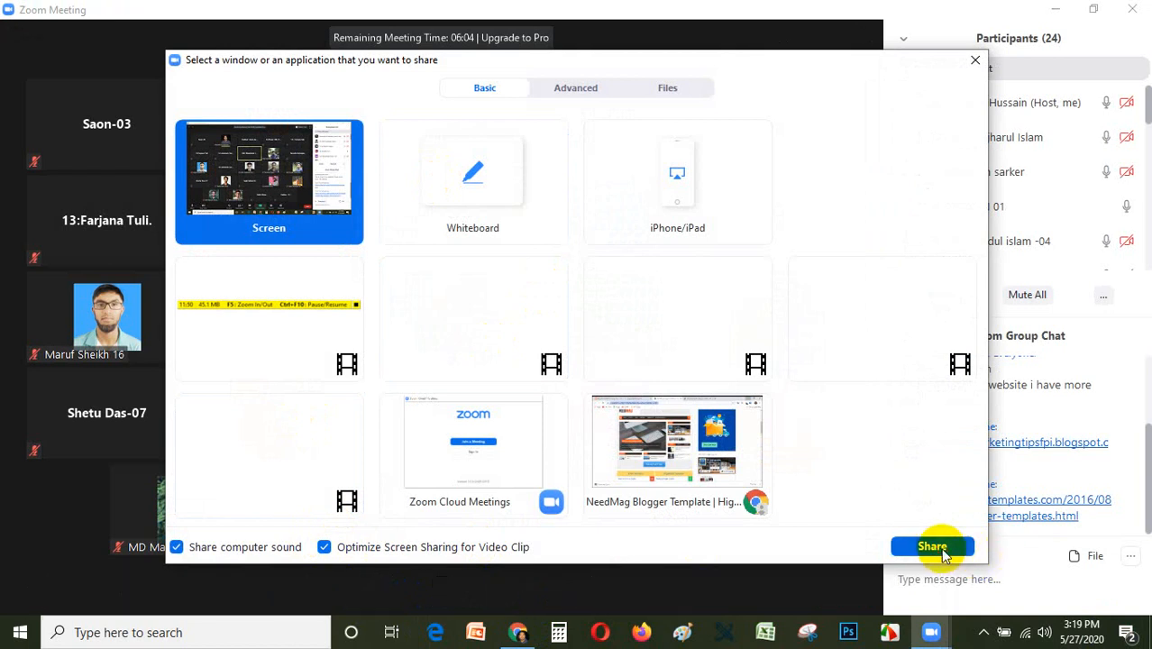
{"action": "left_click", "coordinate": [937, 546]}
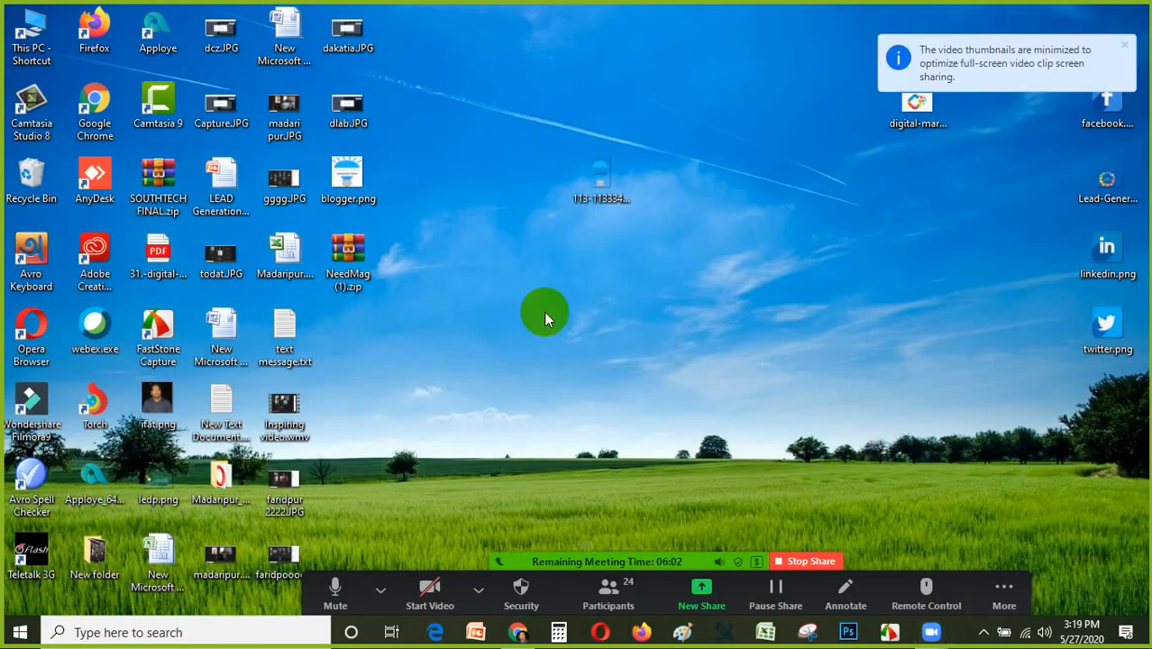
Move NeedMag (1).zip to a free desktop spot and extract it to the Desktop folder NeedMag (1).
{"action": "left_click_drag", "start_coordinate": [346, 259], "coordinate": [446, 220]}
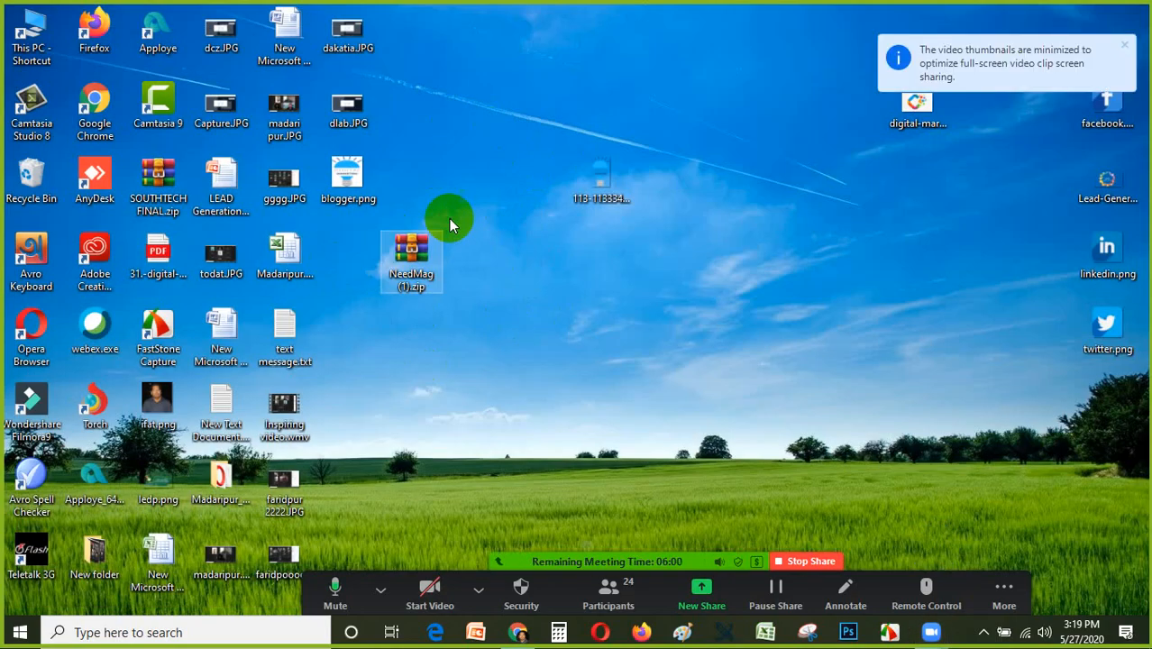
{"action": "right_click", "coordinate": [417, 258]}
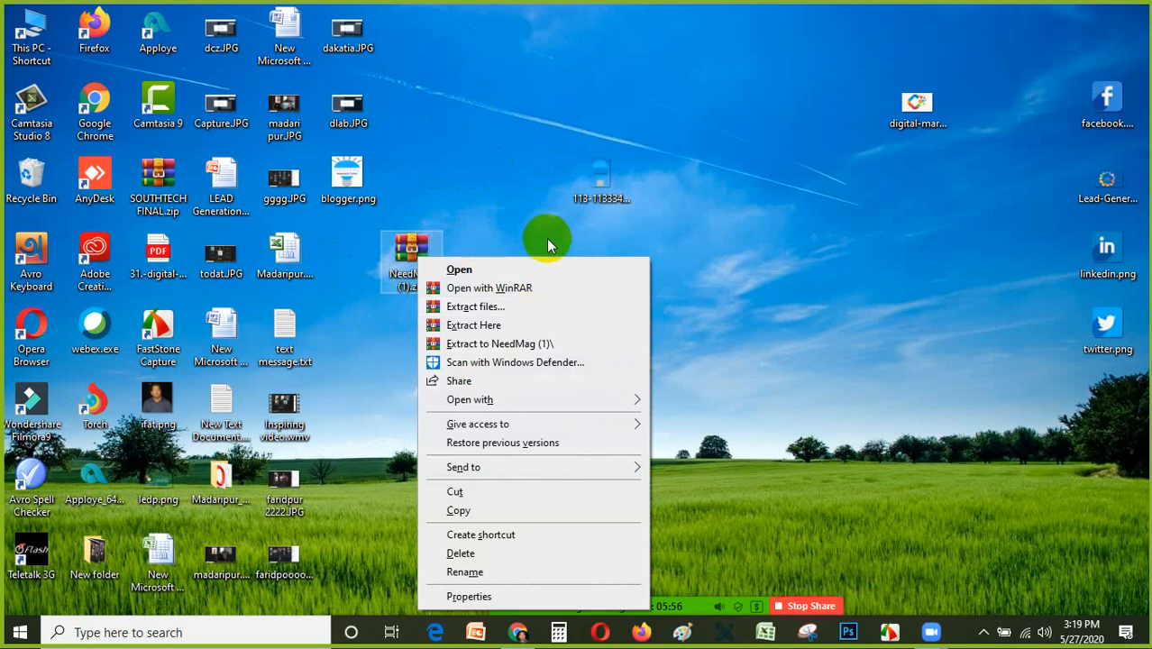
{"action": "left_click", "coordinate": [487, 306]}
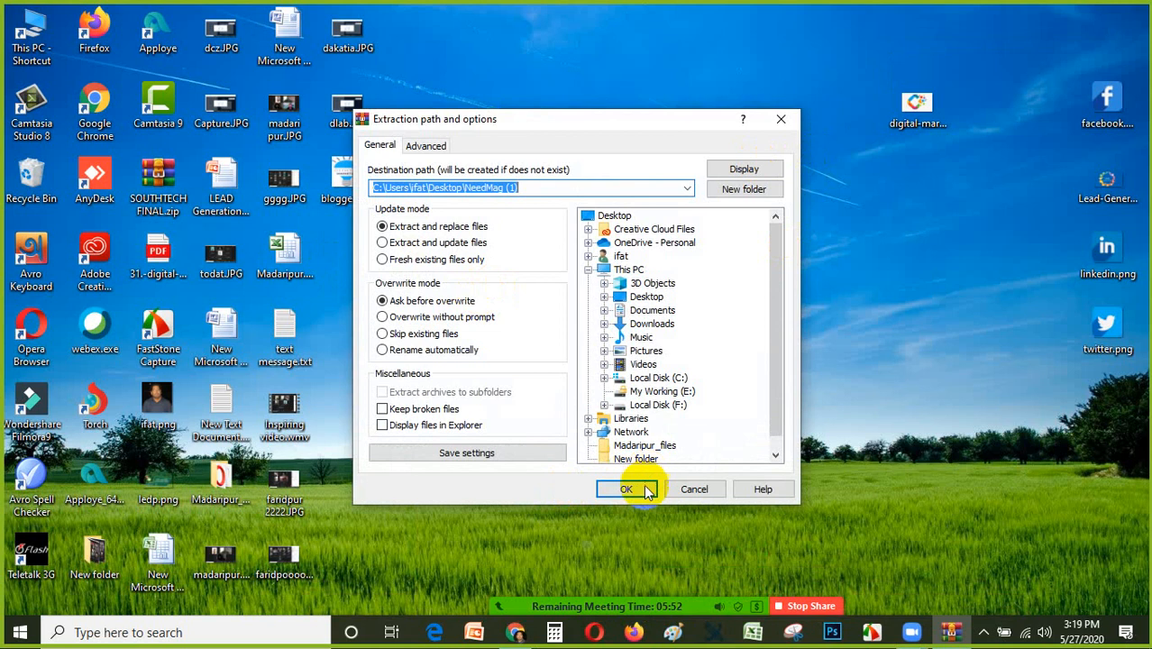
{"action": "left_click", "coordinate": [627, 490]}
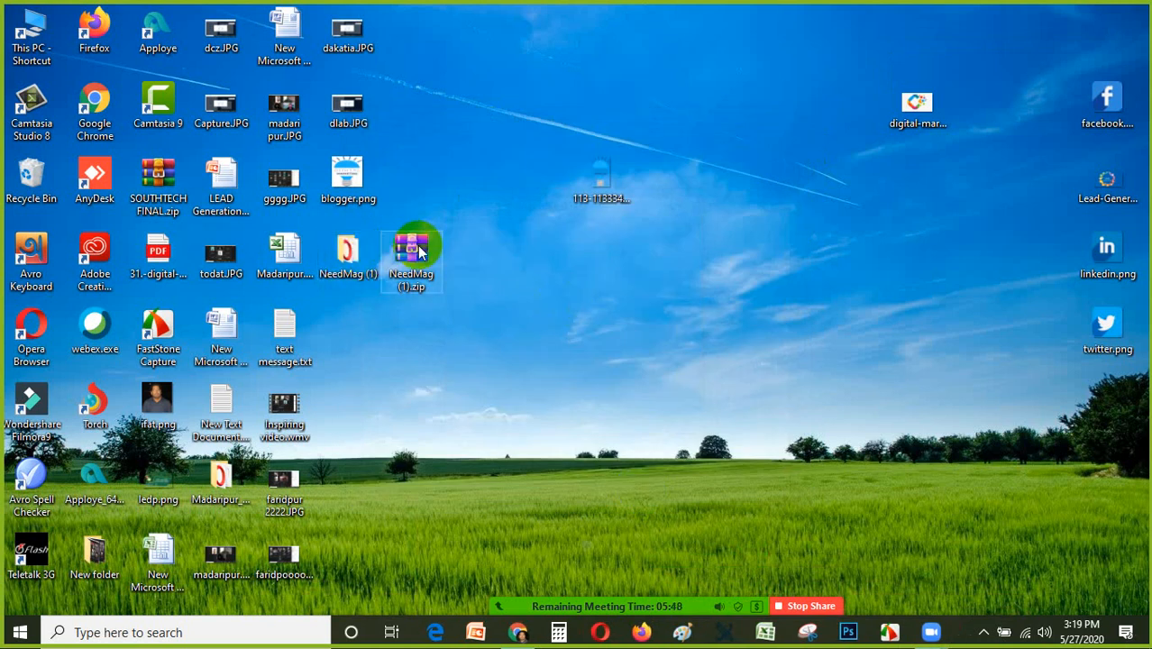
Arrange NeedMag (1).zip and the extracted NeedMag (1) folder apart on the desktop, and open the folder.
{"action": "left_click_drag", "start_coordinate": [411, 248], "coordinate": [349, 325]}
{"action": "left_click_drag", "start_coordinate": [347, 257], "coordinate": [475, 247]}
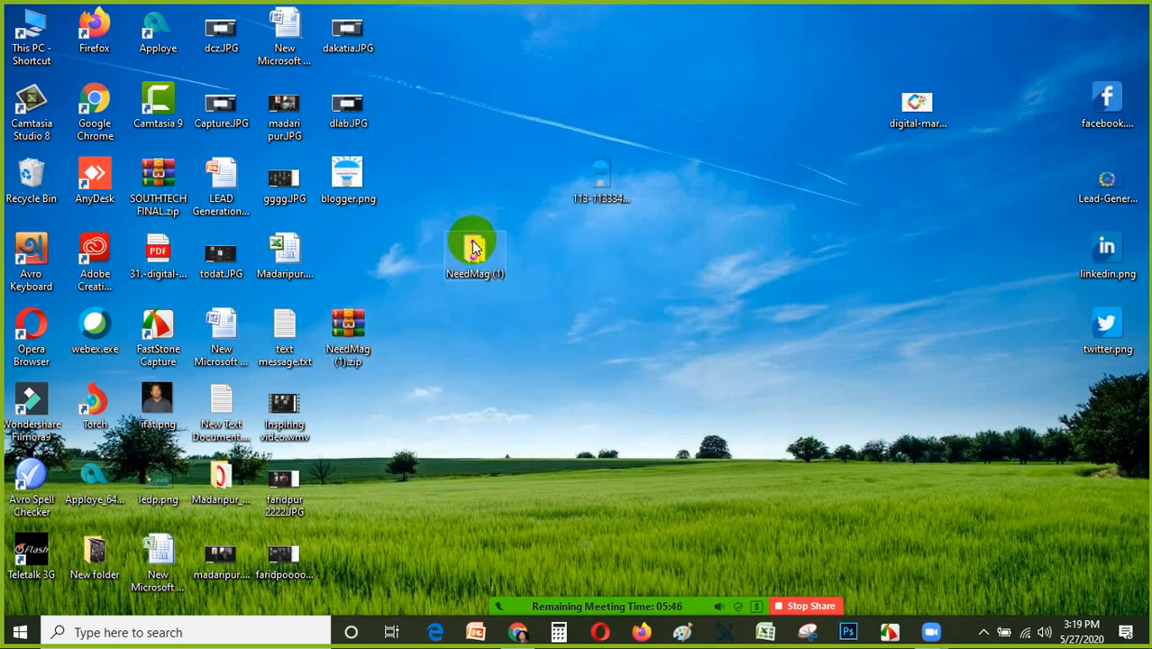
{"action": "double_click", "coordinate": [475, 248]}
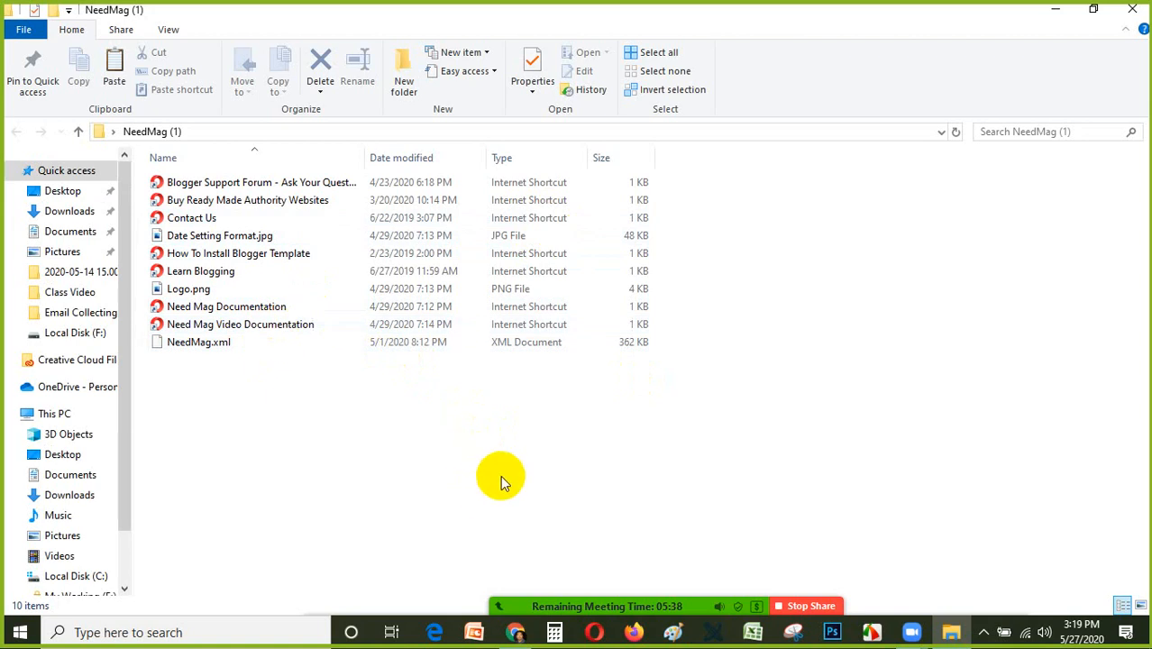
Show the detailed image properties of Logo.png and admit the participant waiting to enter the Zoom meeting.
{"action": "left_click", "coordinate": [193, 296]}
{"action": "right_click", "coordinate": [193, 295]}
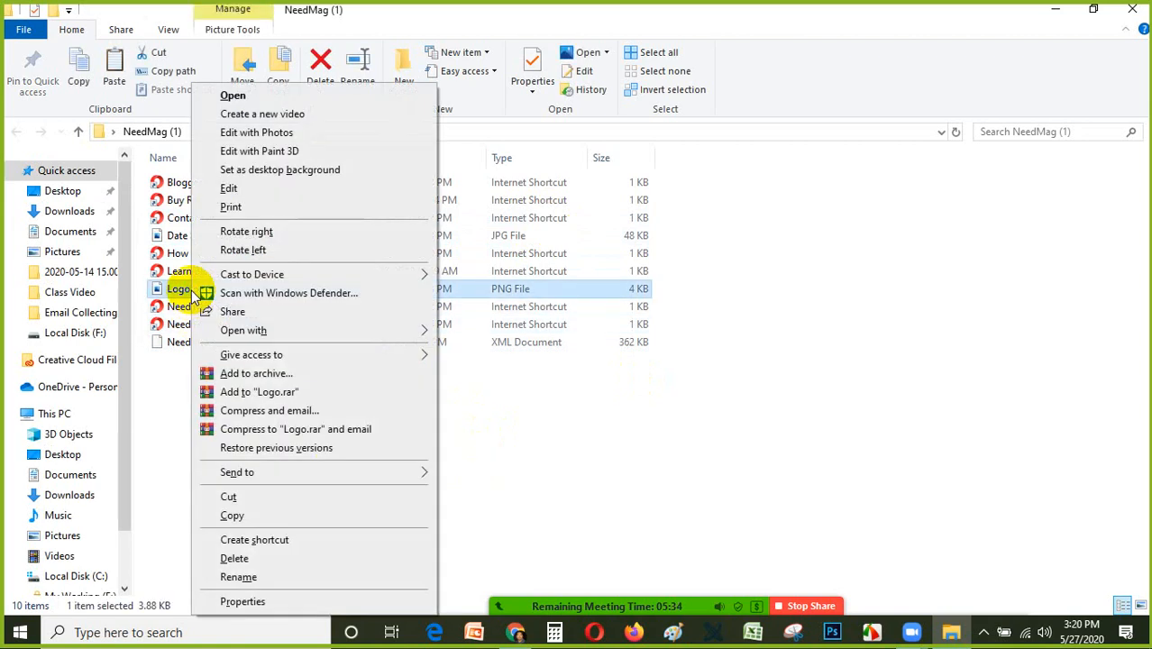
{"action": "left_click", "coordinate": [243, 602]}
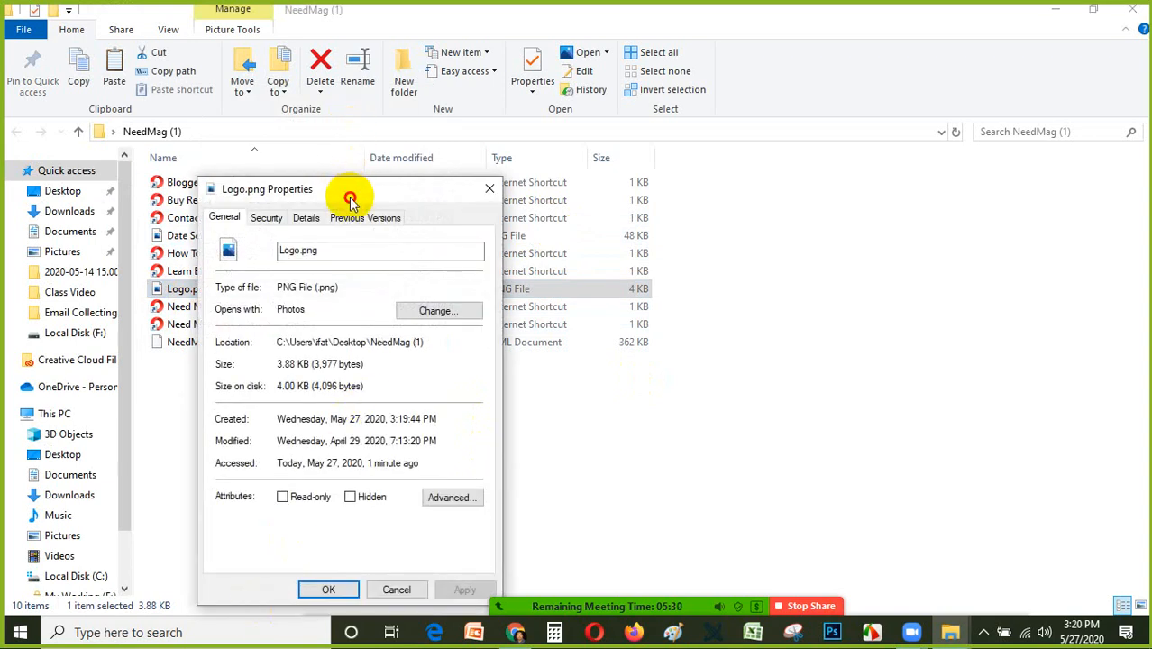
{"action": "left_click_drag", "start_coordinate": [350, 198], "coordinate": [549, 53]}
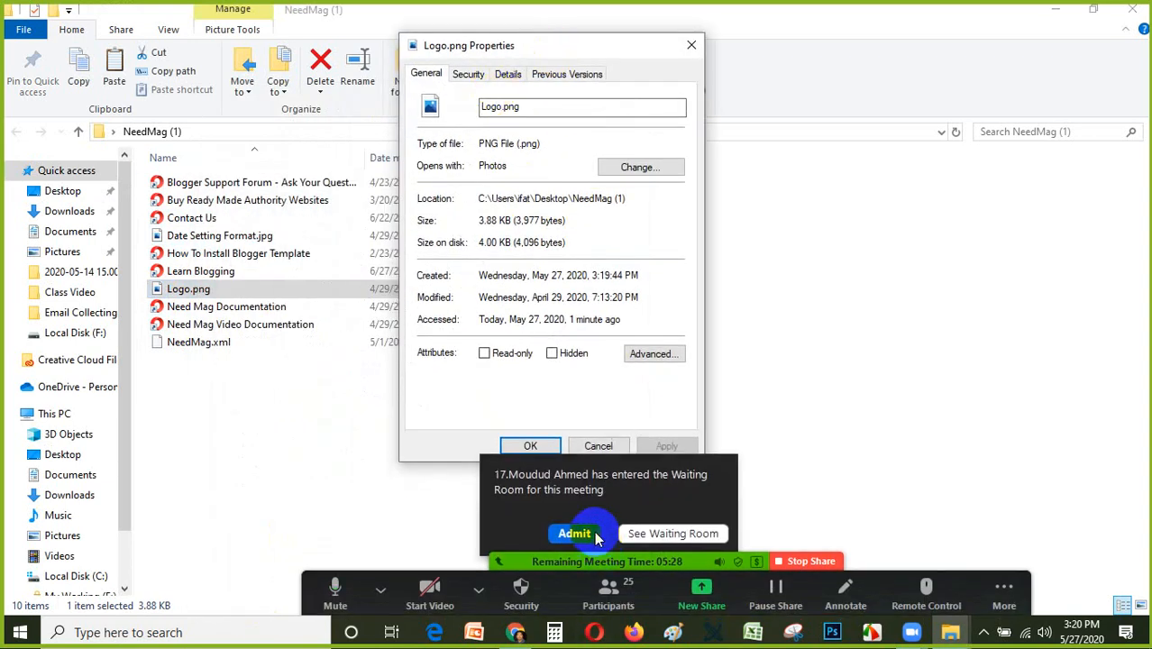
{"action": "left_click", "coordinate": [574, 534]}
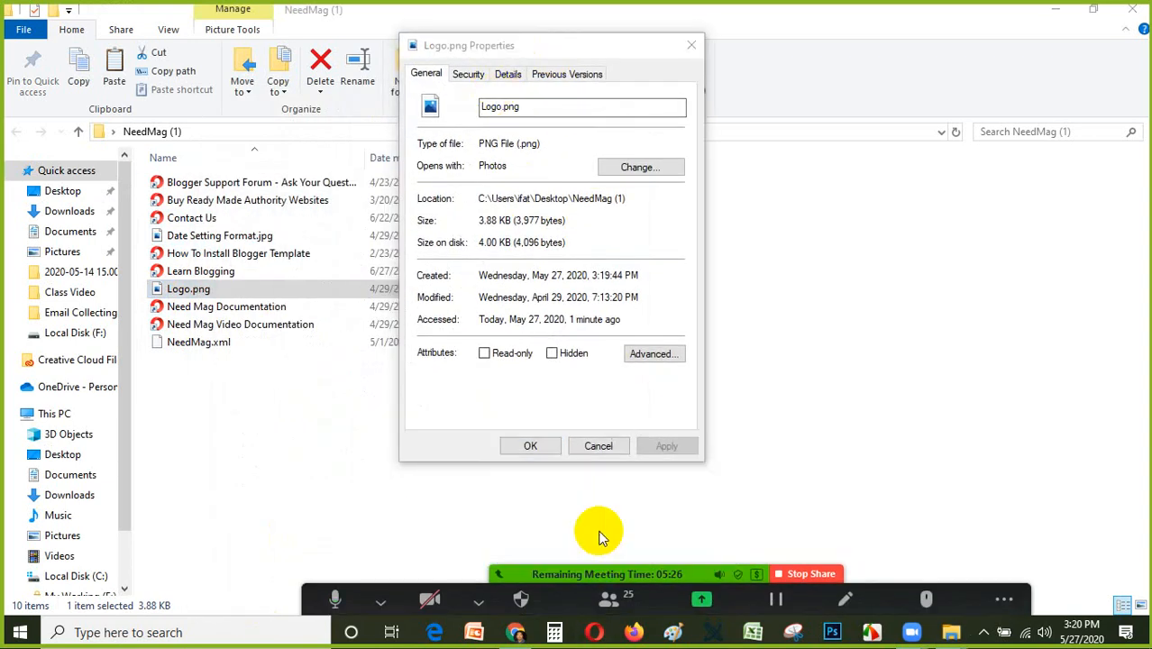
{"action": "left_click", "coordinate": [510, 75]}
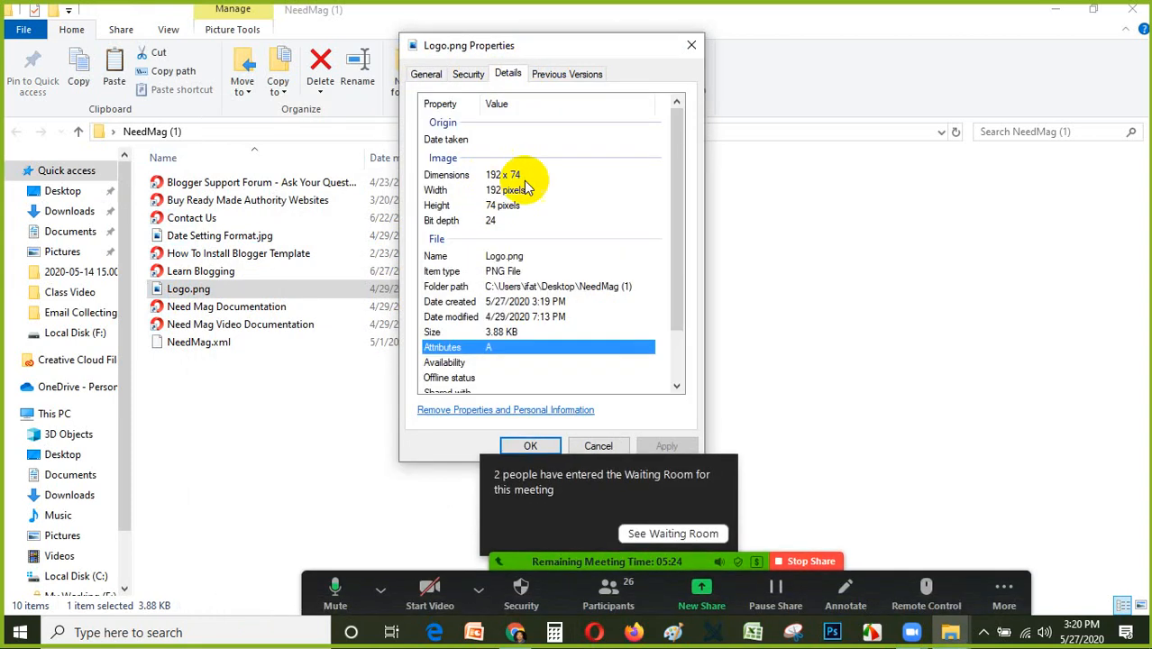
Admit the people in the Zoom waiting room and close the participants list and the Logo.png properties.
{"action": "left_click", "coordinate": [672, 533]}
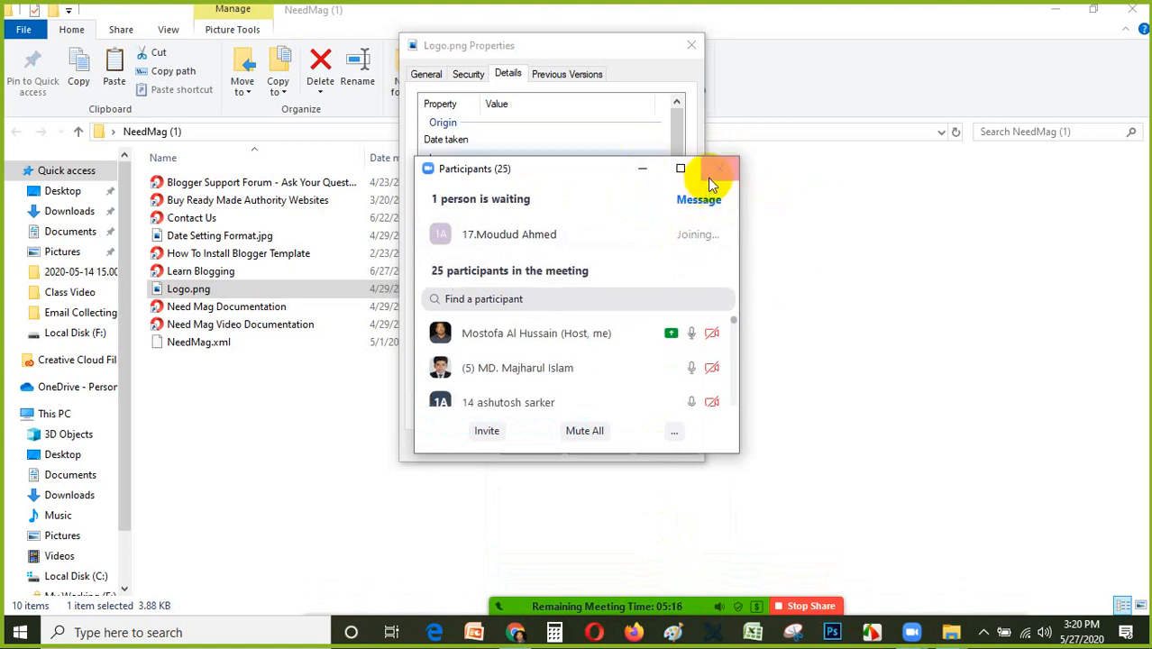
{"action": "left_click", "coordinate": [721, 172]}
{"action": "left_click", "coordinate": [691, 46]}
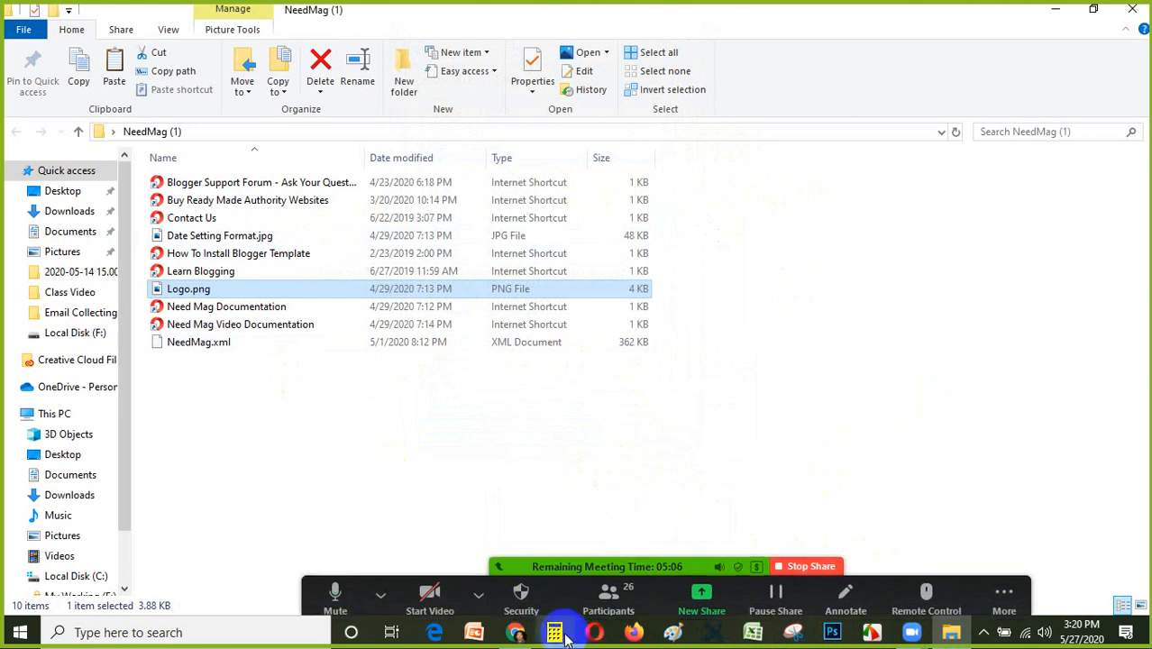
Switch to Chrome and bring the Blogger page of the Digital Marketing Tips blog to the front.
{"action": "left_click", "coordinate": [517, 634]}
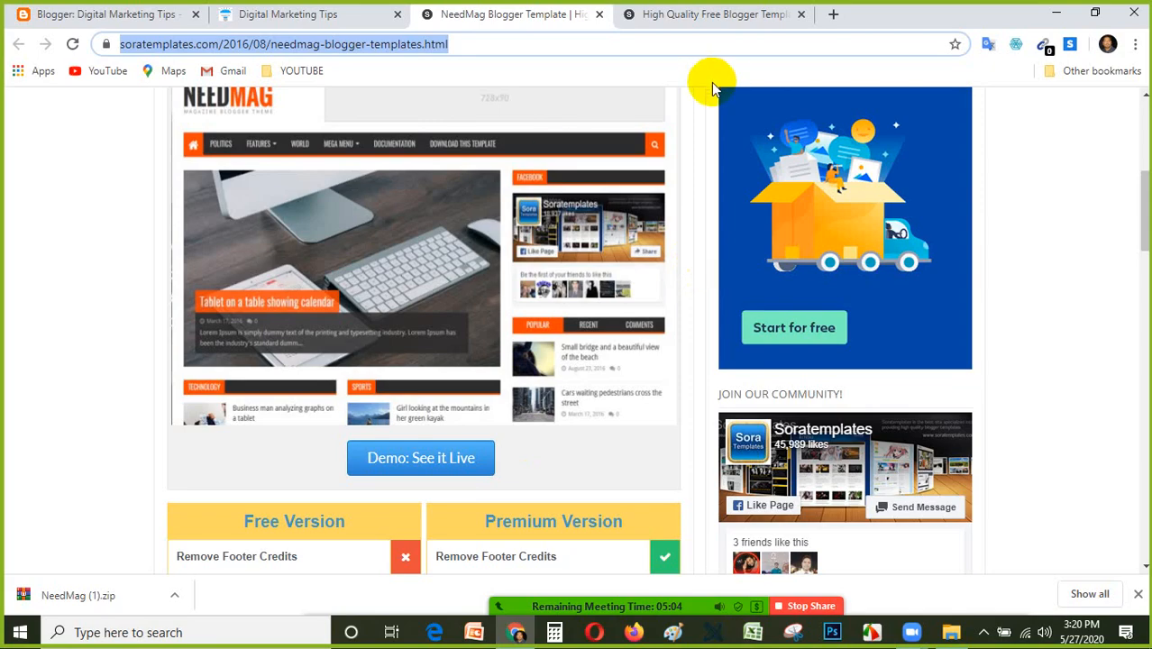
{"action": "scroll", "coordinate": [711, 88], "scroll_direction": "up", "scroll_amount": 3}
{"action": "scroll", "coordinate": [331, 115], "scroll_direction": "up", "scroll_amount": 2}
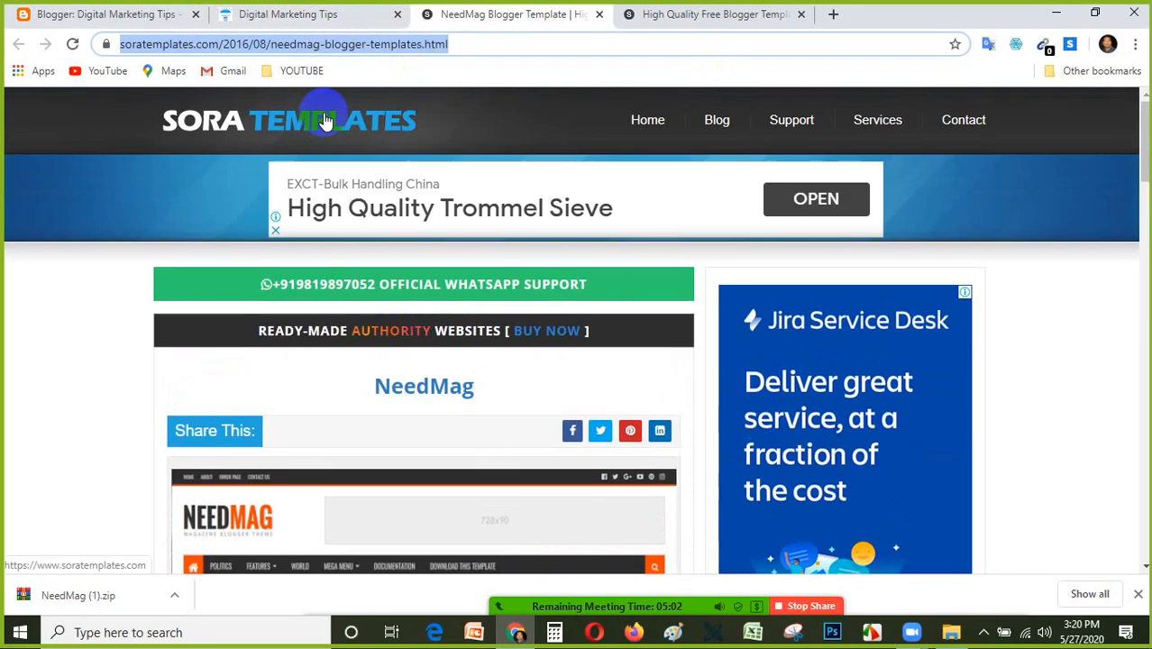
{"action": "left_click", "coordinate": [165, 13]}
Minimize Chrome, point out NeedMag.xml in the NeedMag (1) folder, and close the folder window.
{"action": "left_click", "coordinate": [1056, 12]}
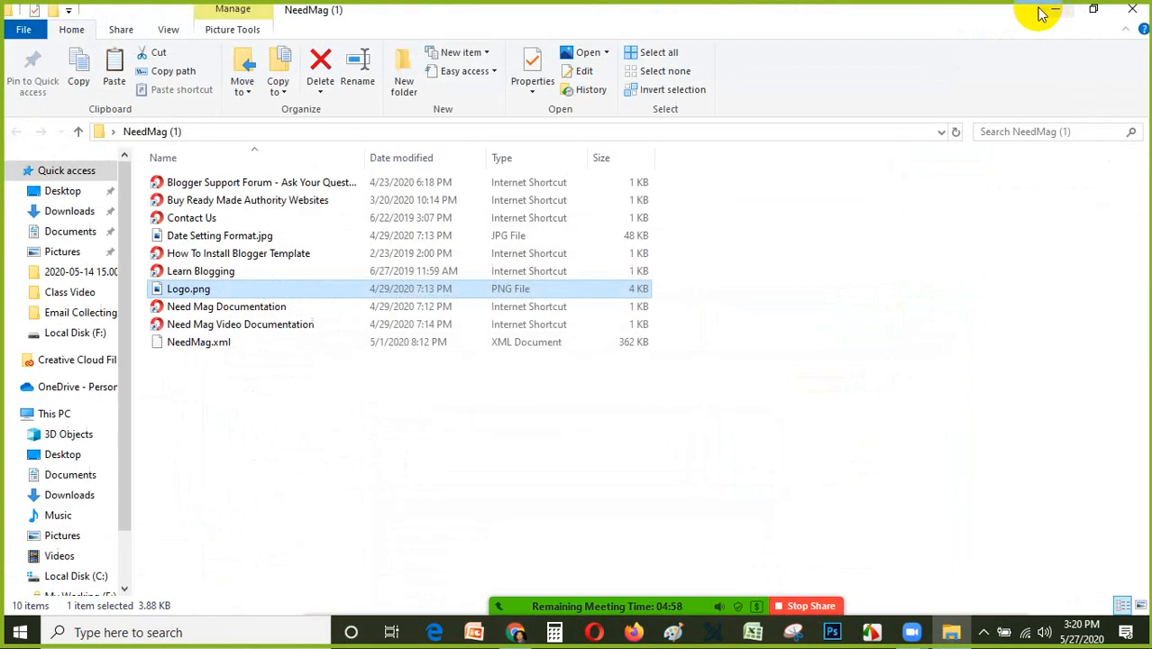
{"action": "left_click", "coordinate": [217, 348]}
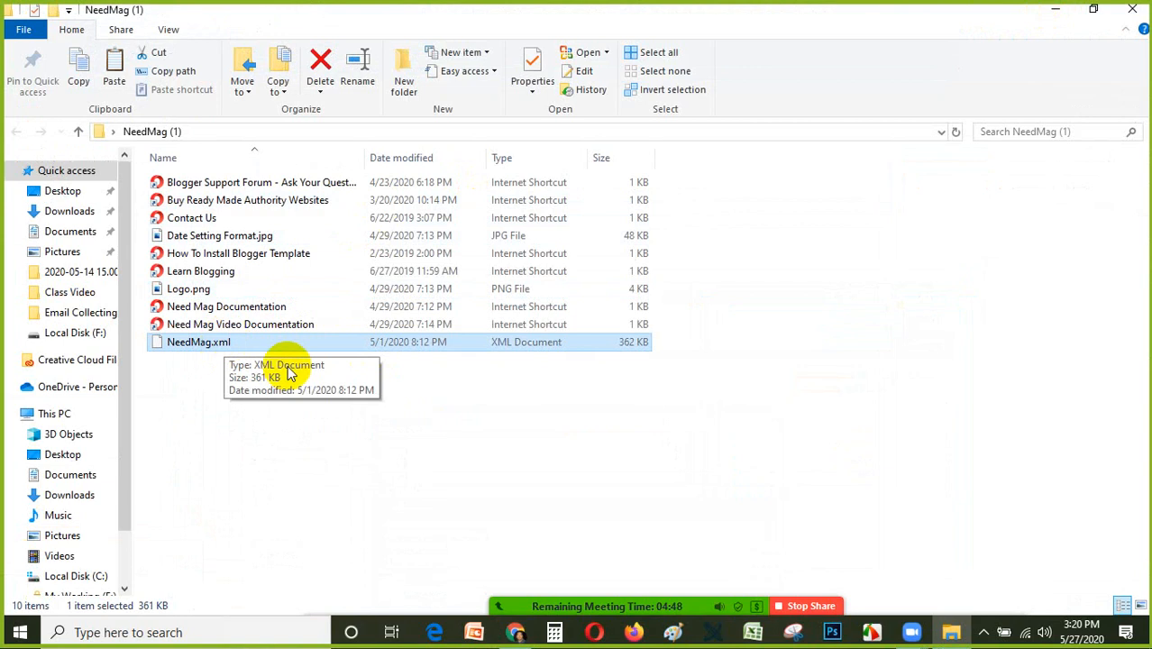
{"action": "left_click", "coordinate": [1132, 9]}
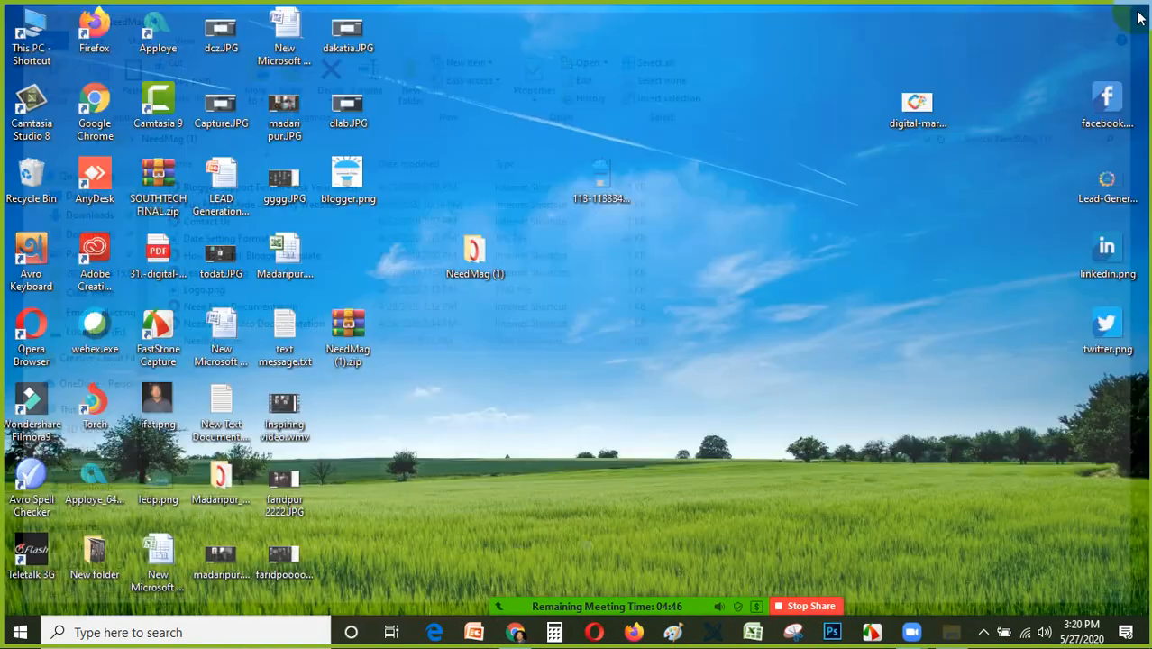
Move NeedMag (1).zip back below blogger.png and extract it again to NeedMag (1), replacing all existing files.
{"action": "left_click_drag", "start_coordinate": [352, 341], "coordinate": [347, 252]}
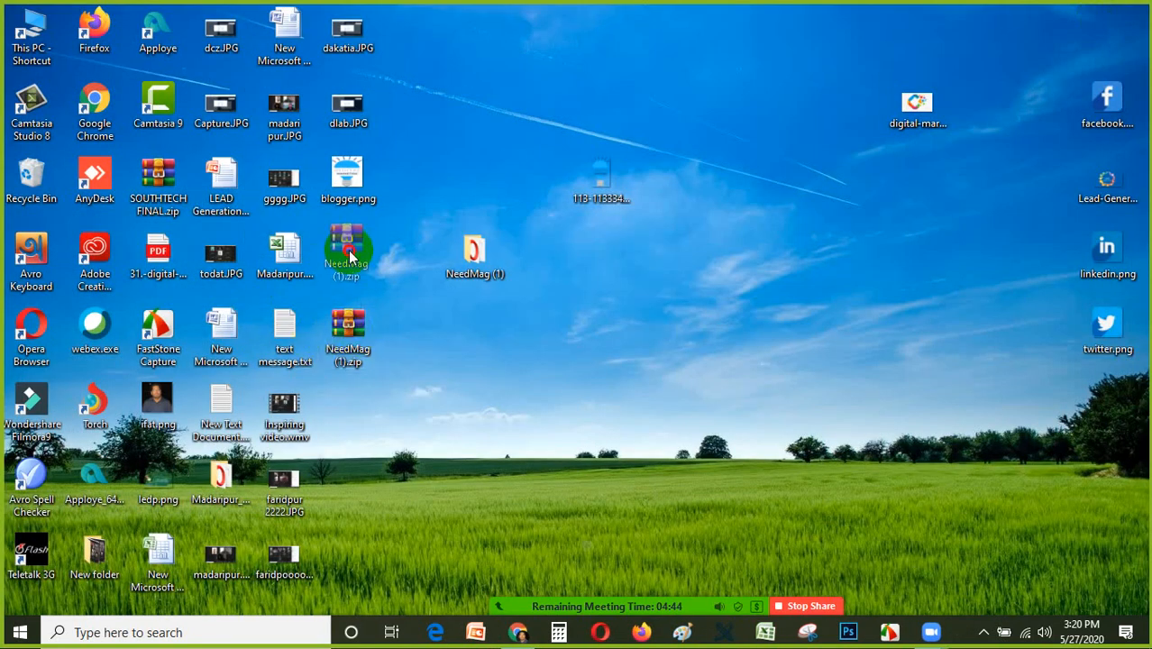
{"action": "right_click", "coordinate": [346, 252]}
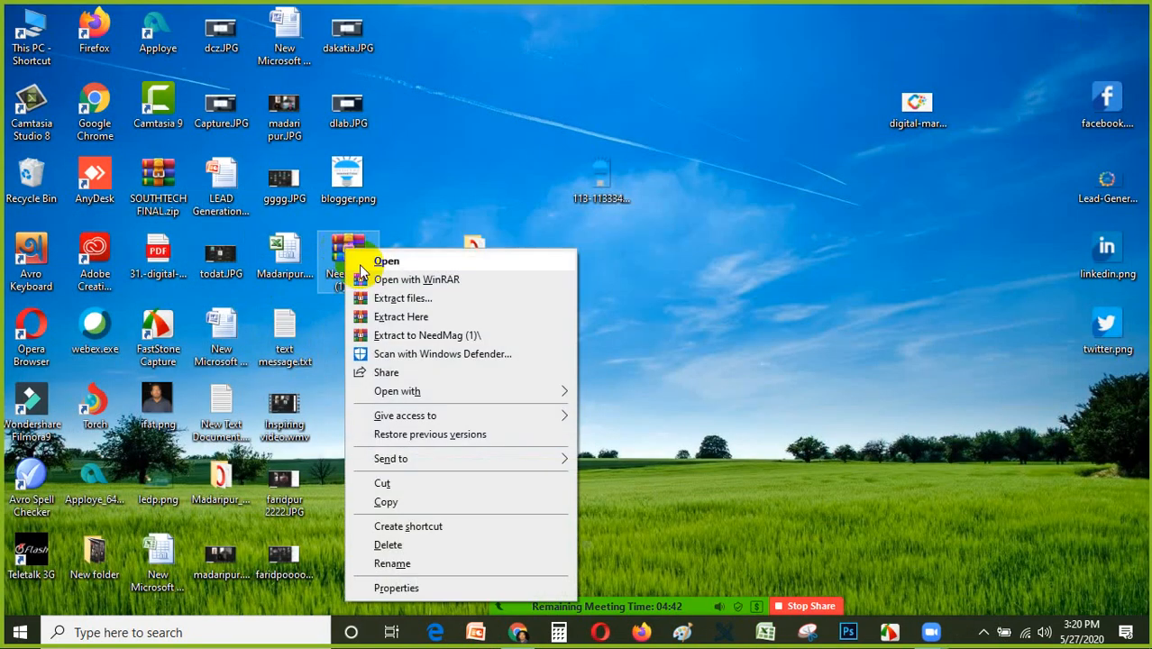
{"action": "left_click", "coordinate": [417, 303]}
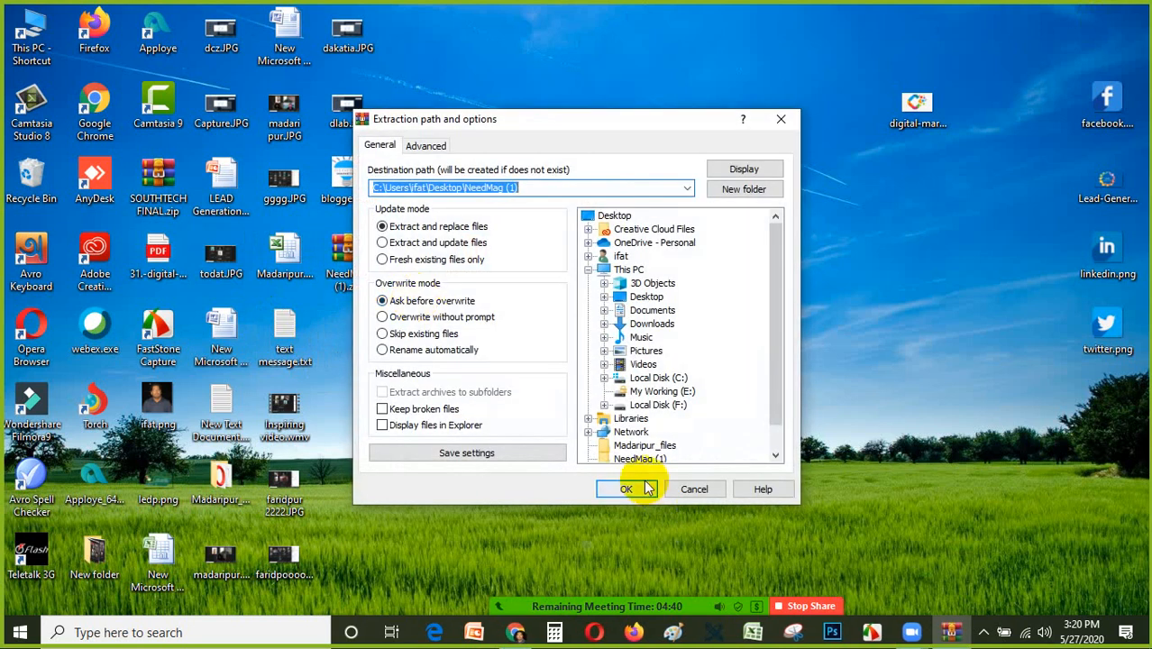
{"action": "left_click", "coordinate": [646, 488]}
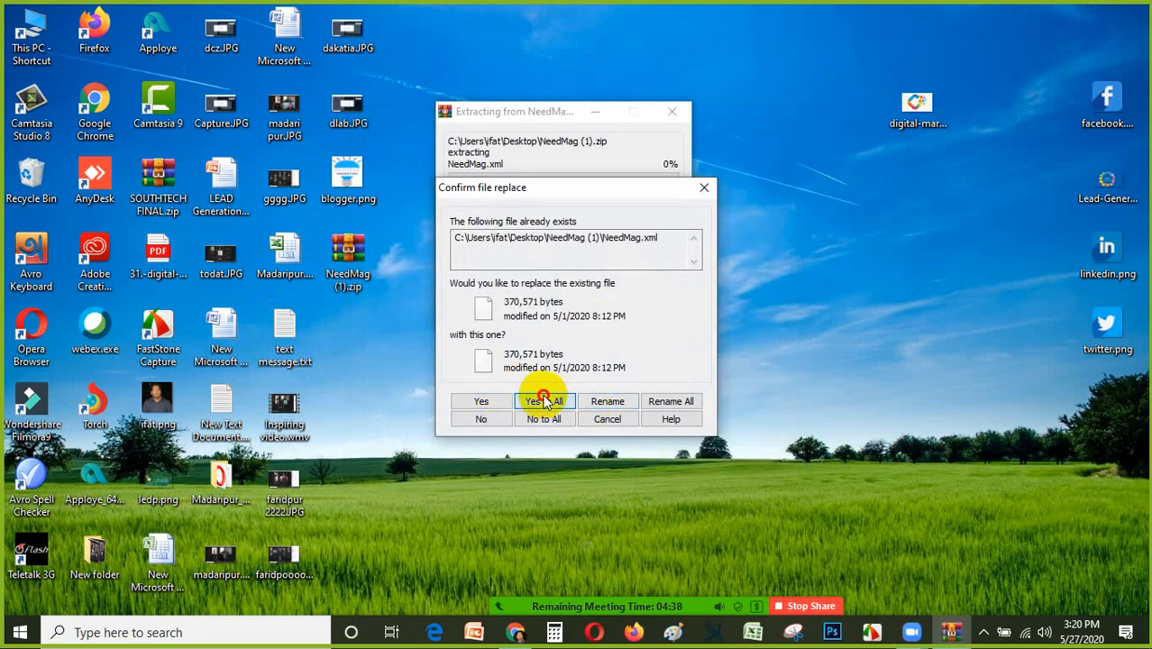
{"action": "left_click", "coordinate": [542, 402]}
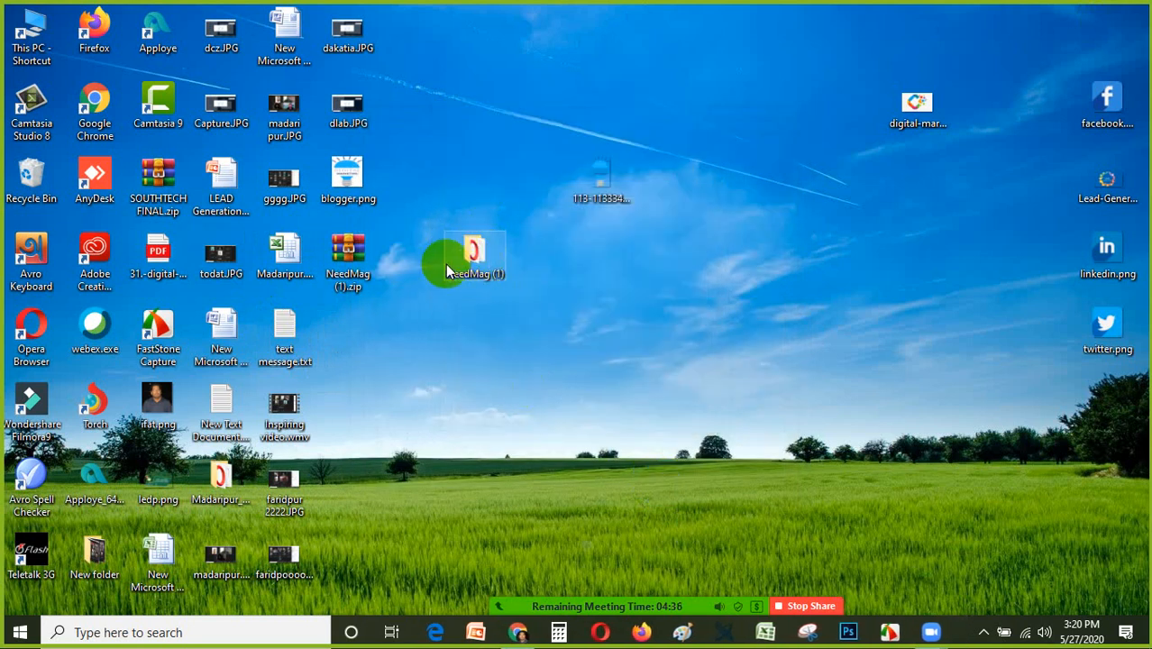
Open the extracted NeedMag (1) folder on the desktop and select NeedMag.xml.
{"action": "double_click", "coordinate": [470, 261]}
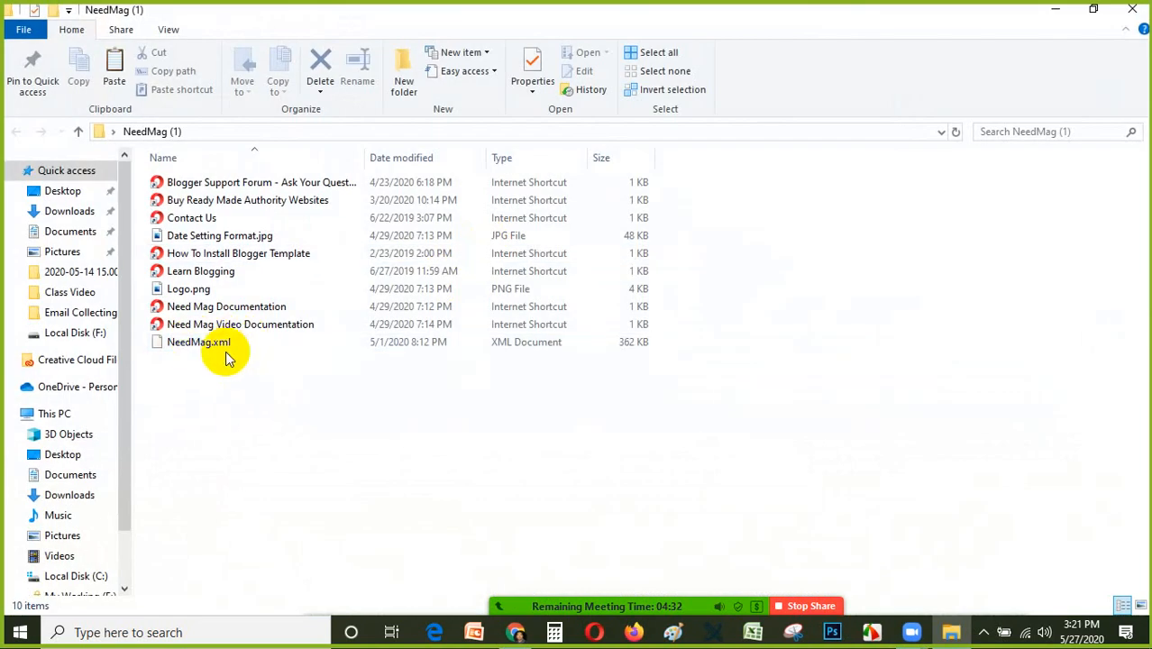
{"action": "left_click", "coordinate": [226, 349]}
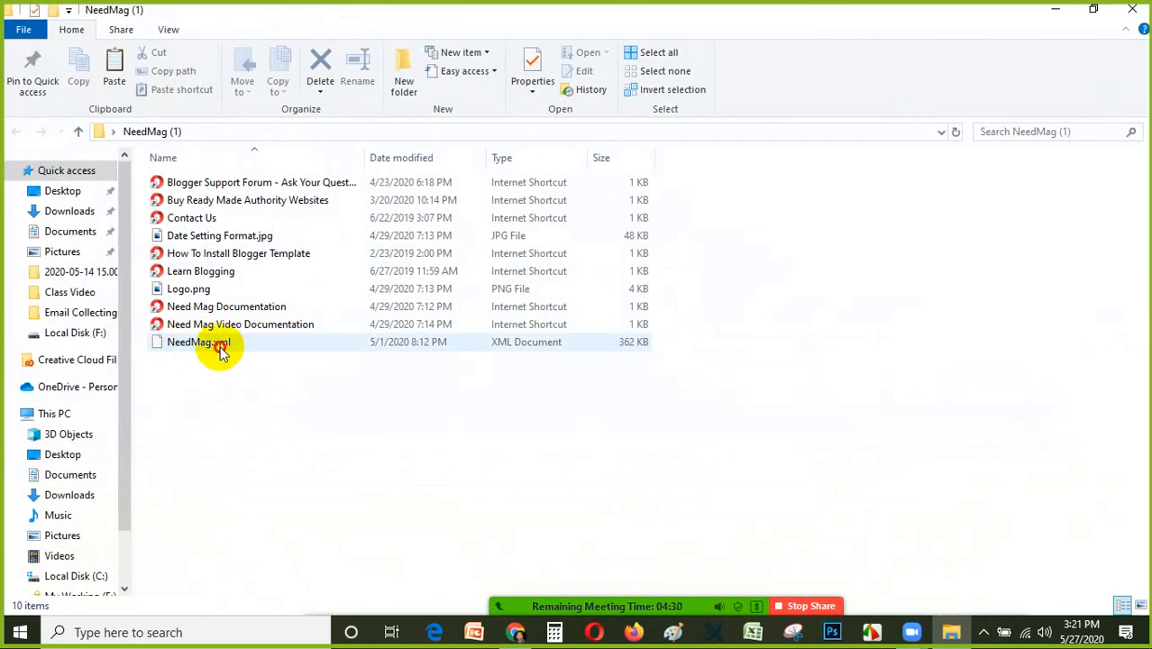
{"action": "left_click", "coordinate": [223, 350]}
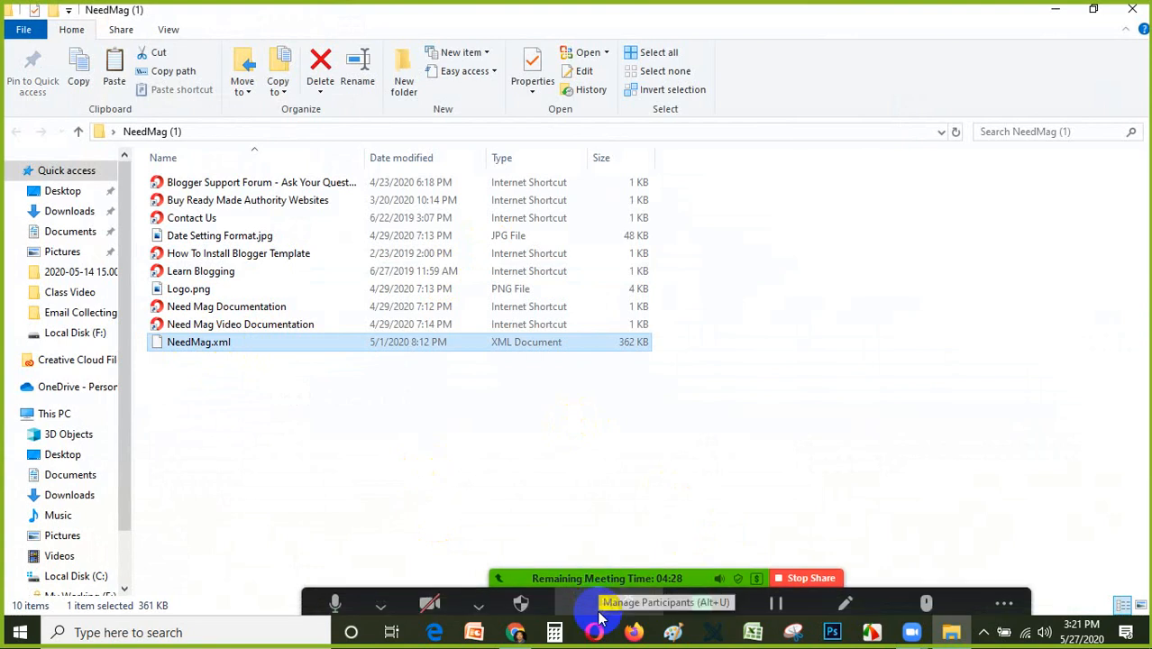
Switch to Blogger in Chrome and open Backup / Restore for the Digital Marketing Tips blog's theme.
{"action": "left_click", "coordinate": [515, 634]}
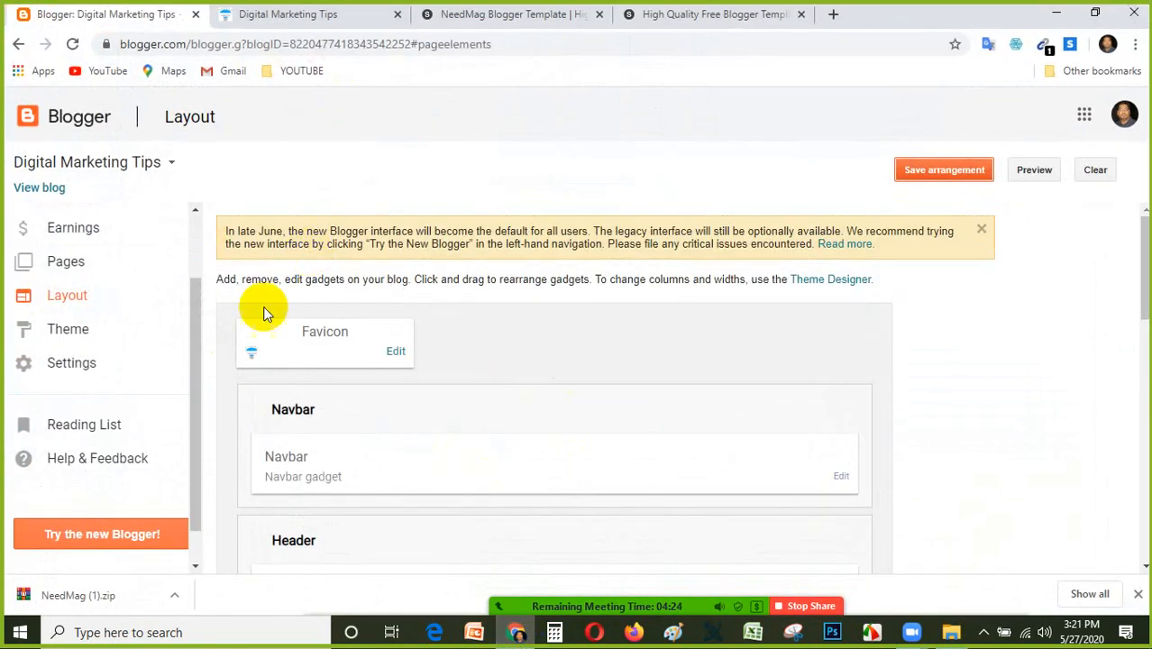
{"action": "scroll", "coordinate": [257, 309], "scroll_direction": "down", "scroll_amount": 3}
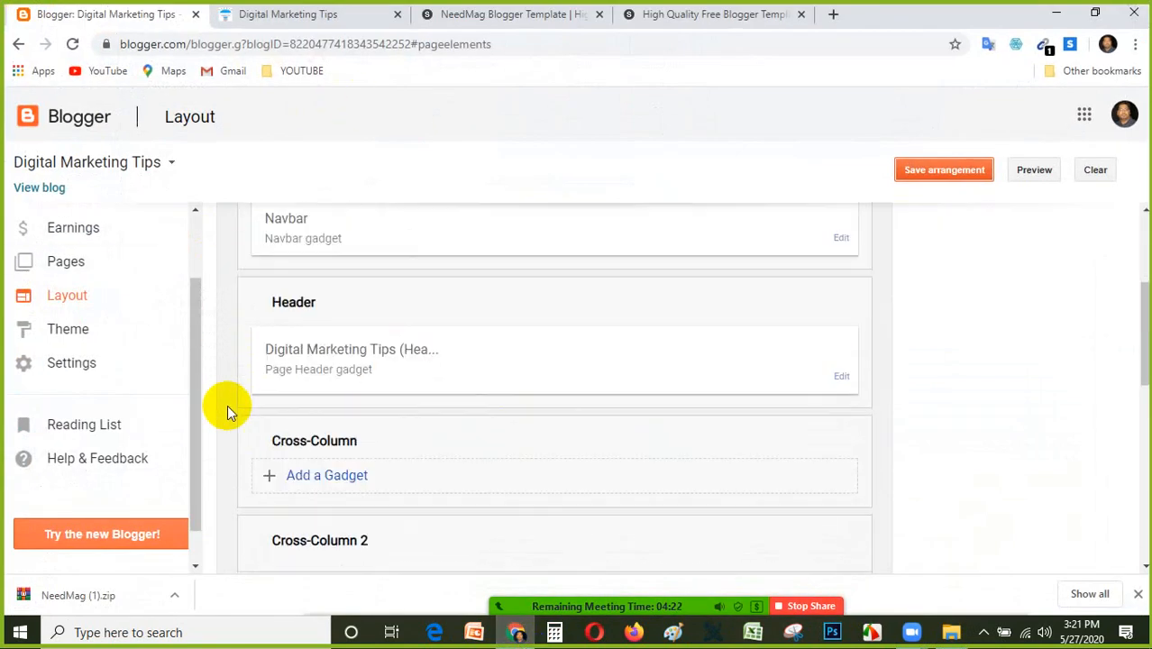
{"action": "left_click", "coordinate": [76, 335]}
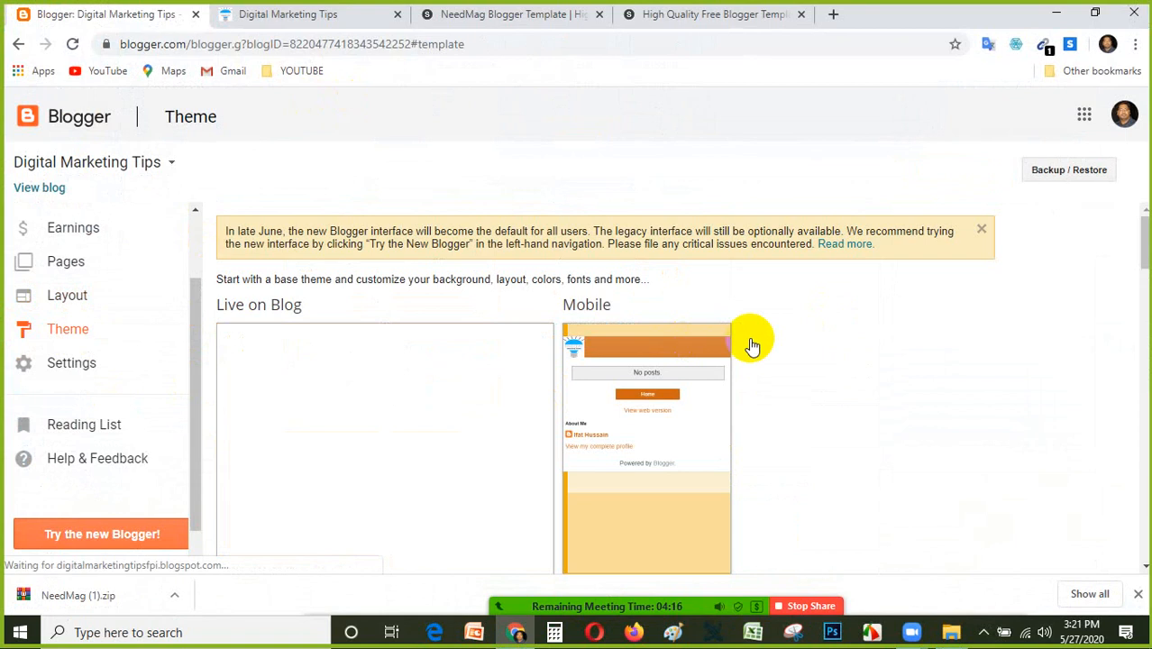
{"action": "scroll", "coordinate": [754, 344], "scroll_direction": "down", "scroll_amount": 5}
{"action": "scroll", "coordinate": [1077, 221], "scroll_direction": "up", "scroll_amount": 5}
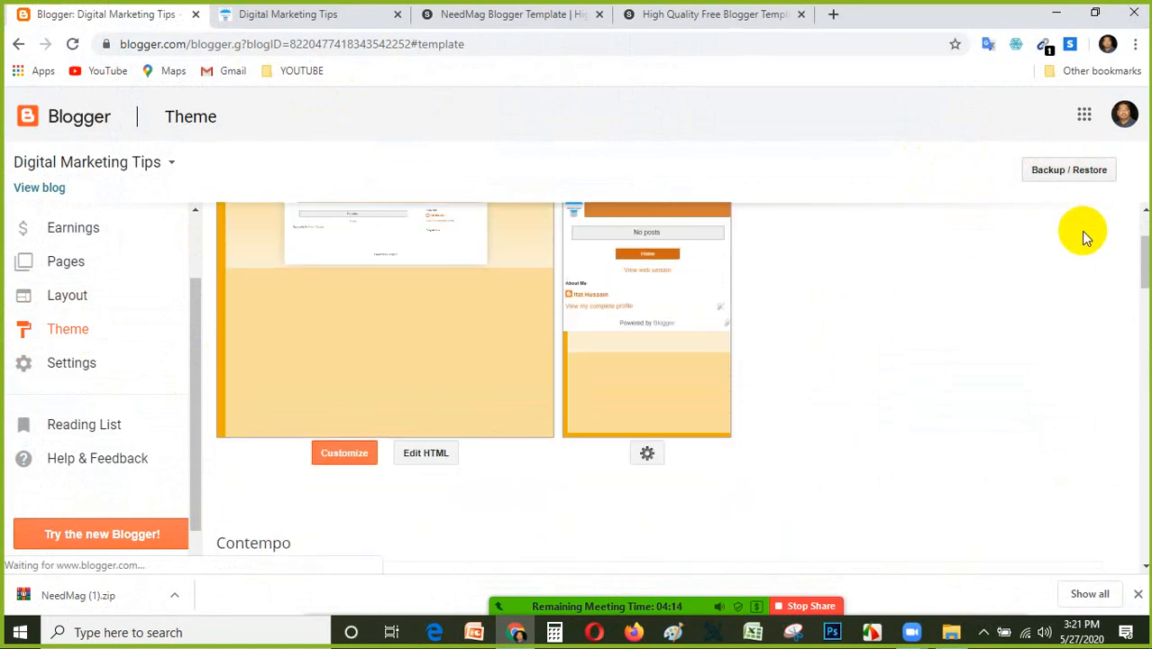
{"action": "left_click", "coordinate": [1070, 172]}
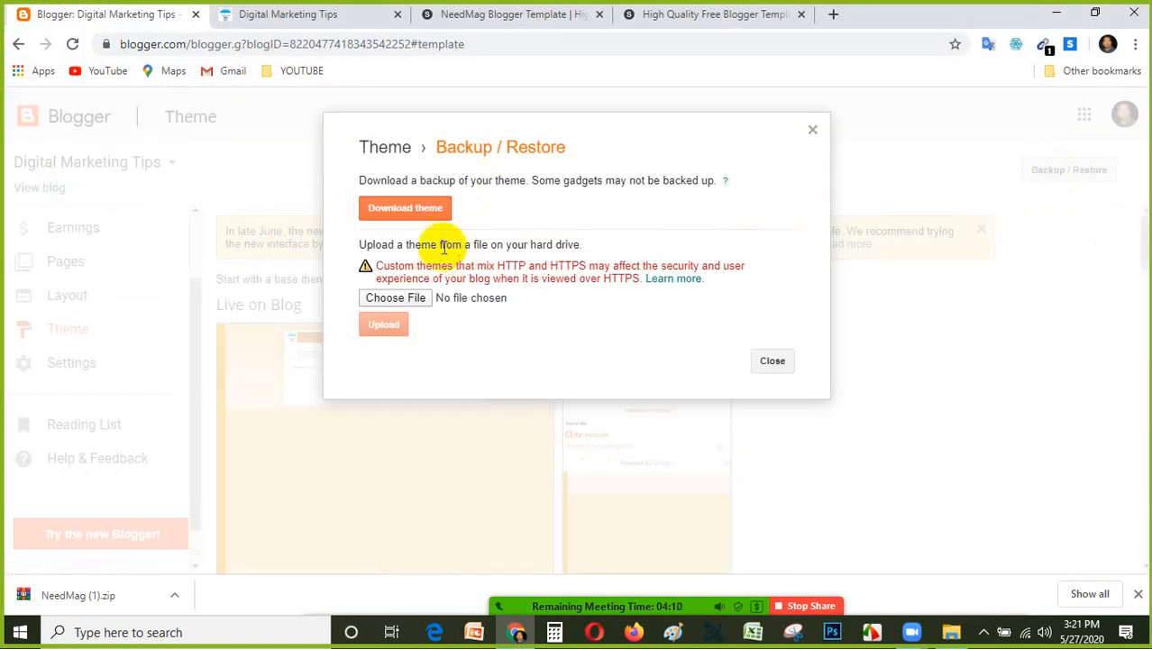
Upload NeedMag.xml from the desktop's NeedMag (1) folder as the blog's theme, admitting the waiting participant to the Zoom meeting meanwhile.
{"action": "left_click", "coordinate": [406, 214]}
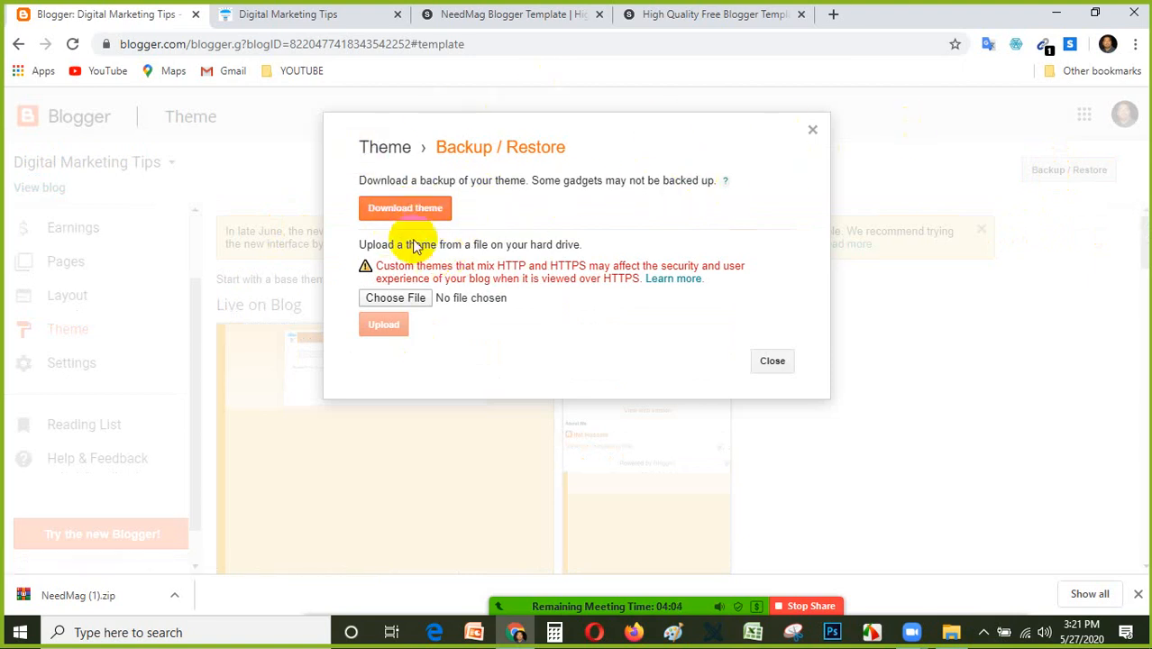
{"action": "left_click", "coordinate": [441, 213]}
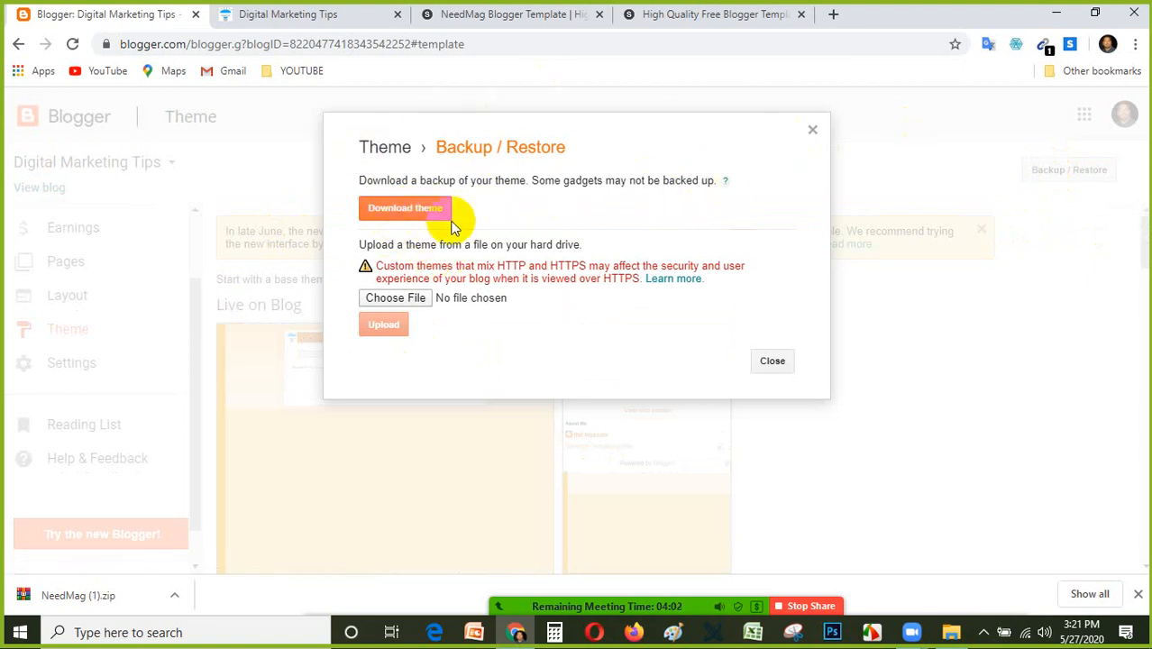
{"action": "left_click", "coordinate": [402, 299]}
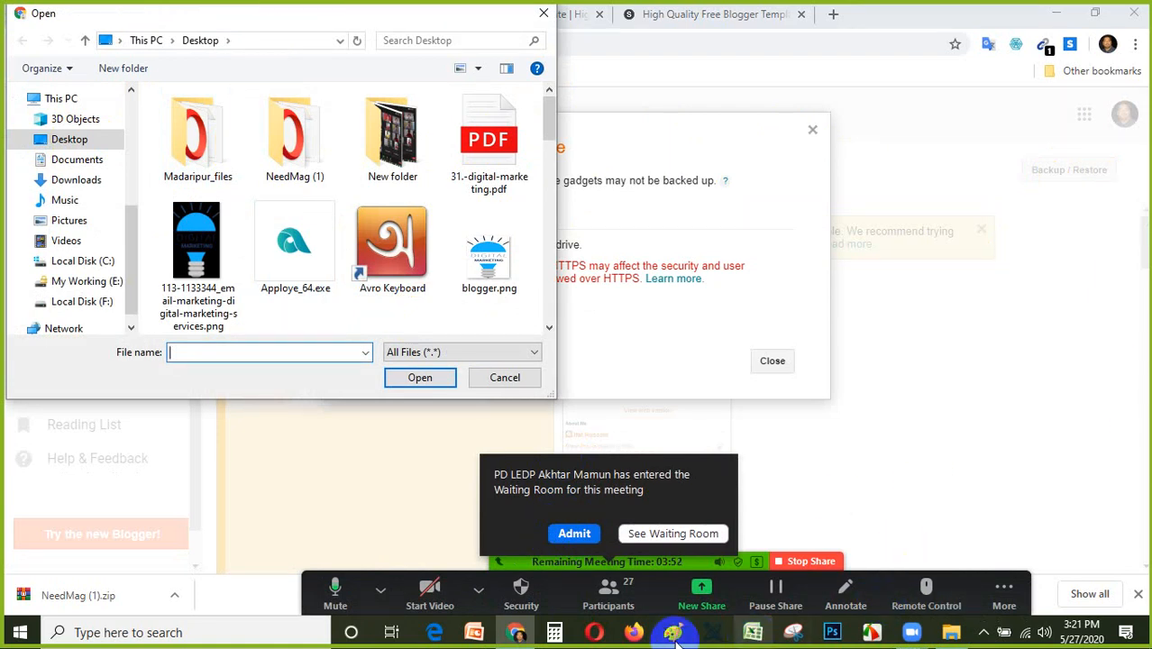
{"action": "left_click", "coordinate": [575, 534]}
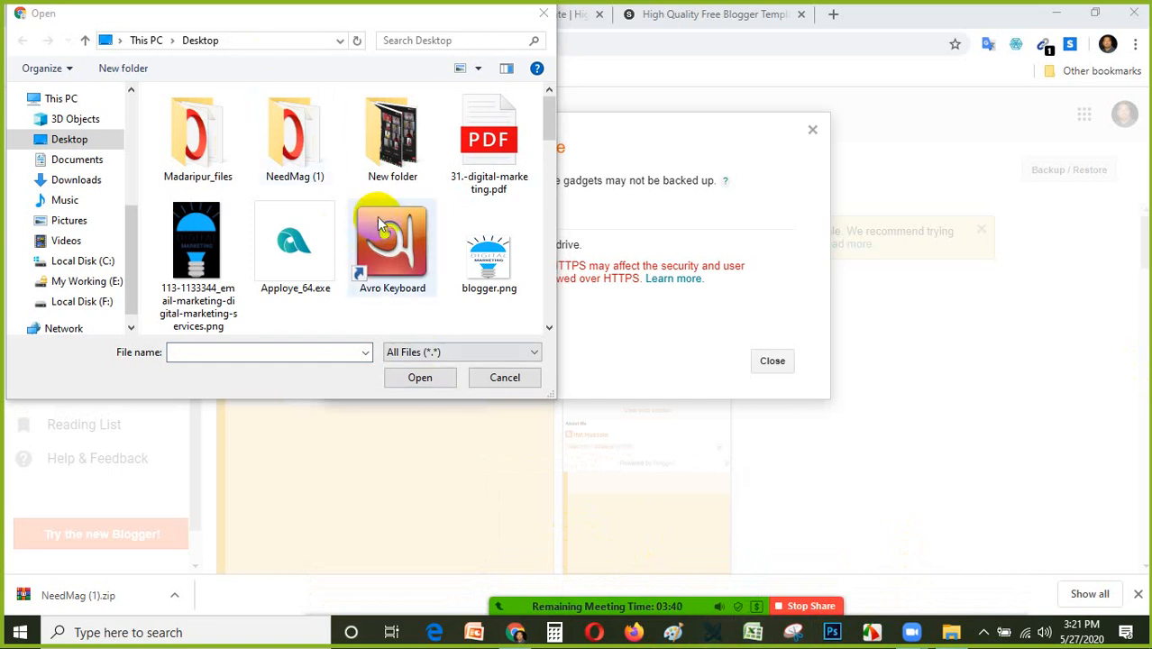
{"action": "double_click", "coordinate": [315, 176]}
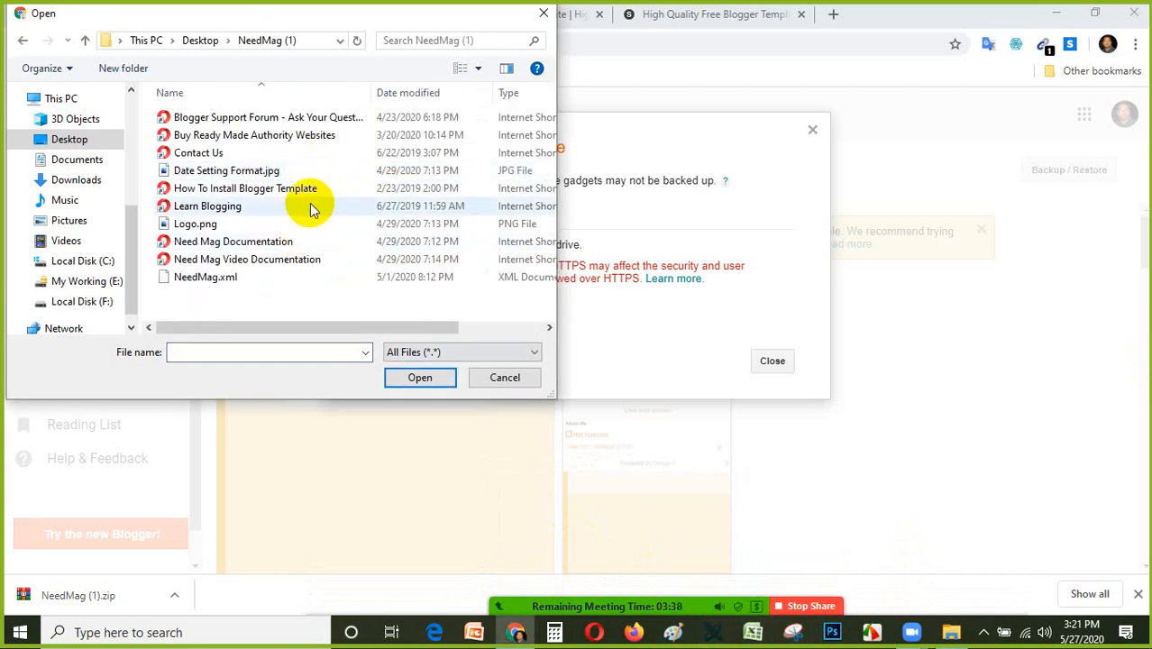
{"action": "left_click", "coordinate": [192, 279]}
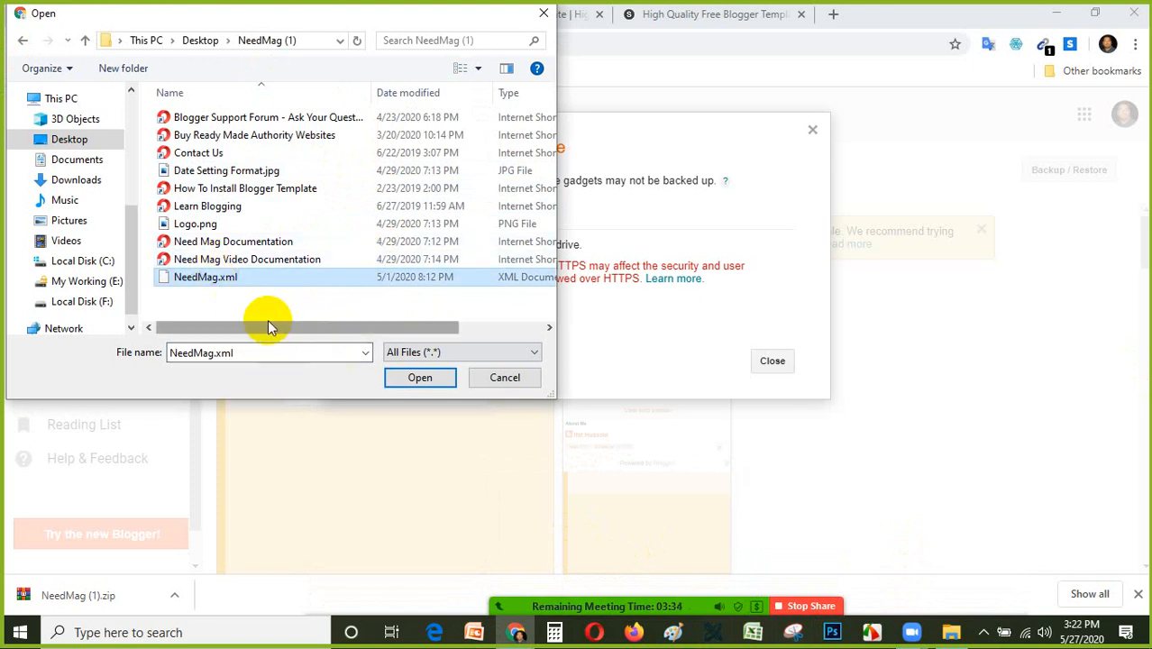
{"action": "left_click", "coordinate": [432, 383]}
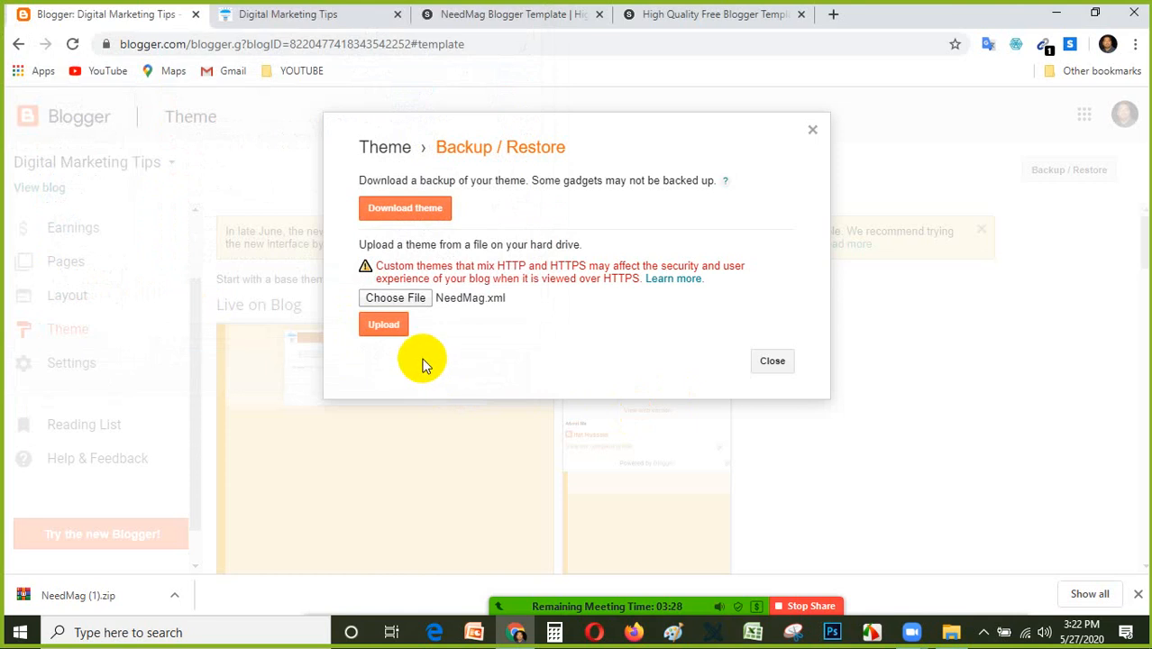
{"action": "left_click", "coordinate": [384, 326]}
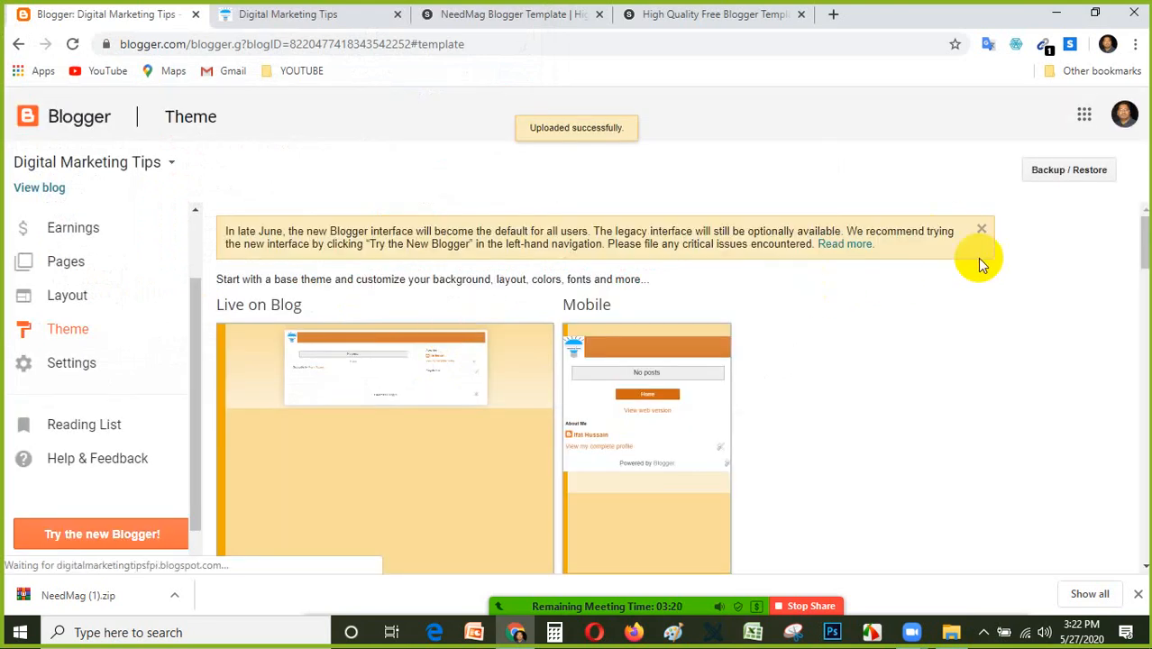
Check the theme page's Live on Blog preview, and reload the live Digital Marketing Tips blog to examine its layout down to the footer.
{"action": "scroll", "coordinate": [762, 369], "scroll_direction": "down", "scroll_amount": 15}
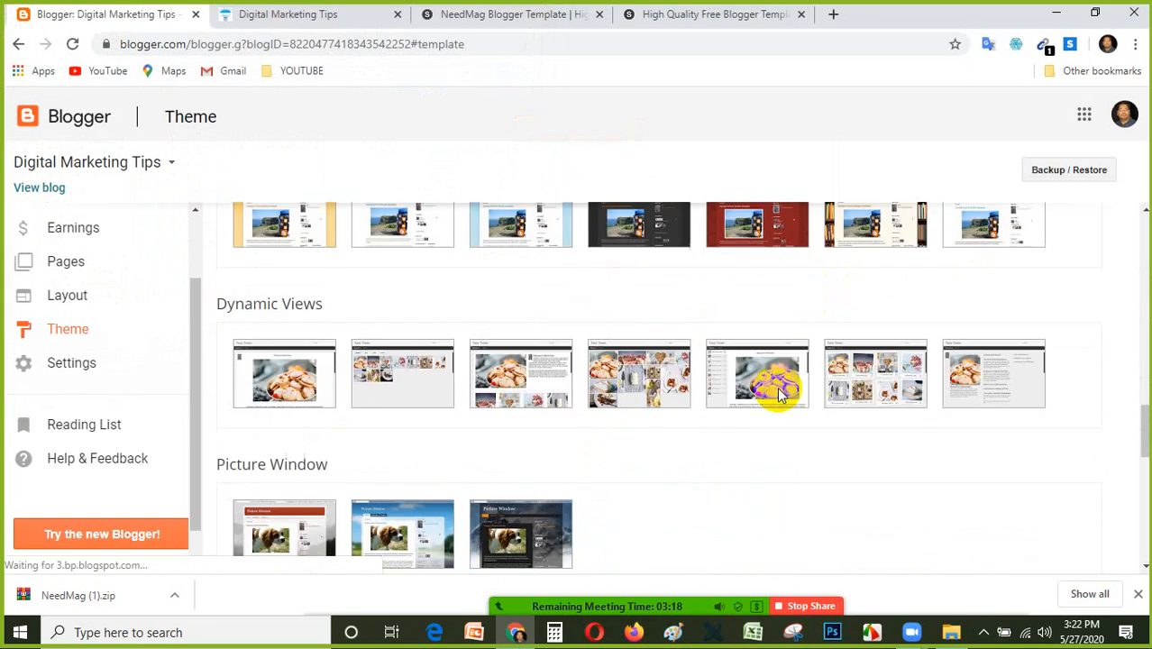
{"action": "scroll", "coordinate": [779, 391], "scroll_direction": "down", "scroll_amount": 5}
{"action": "scroll", "coordinate": [778, 387], "scroll_direction": "up", "scroll_amount": 20}
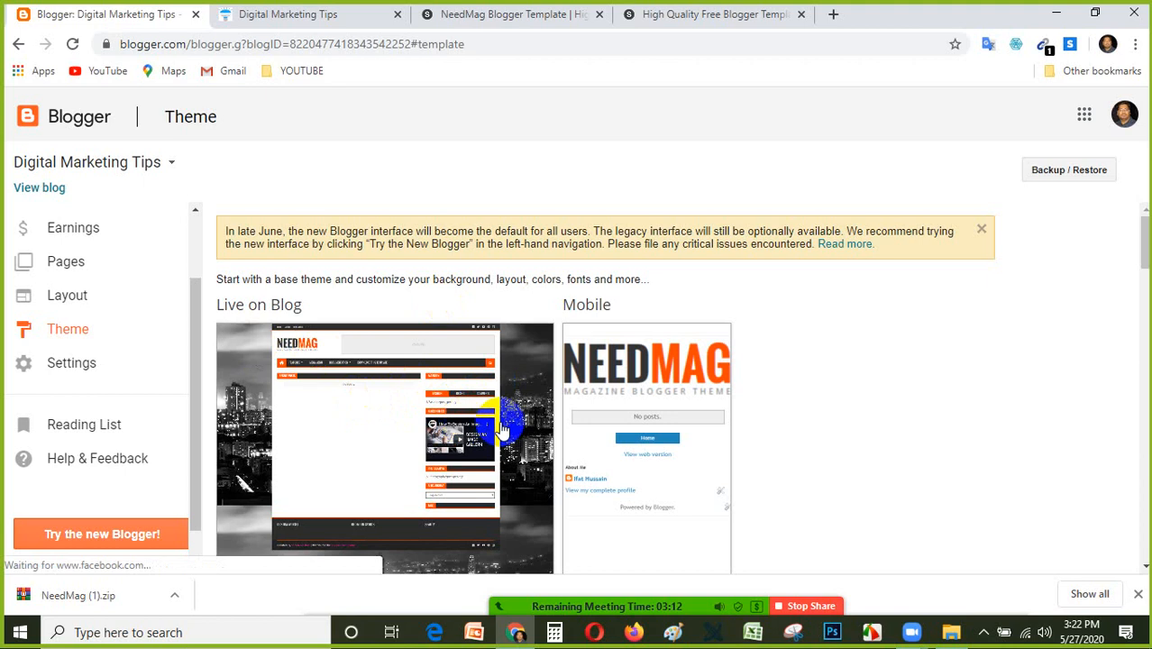
{"action": "scroll", "coordinate": [491, 419], "scroll_direction": "down", "scroll_amount": 3}
{"action": "scroll", "coordinate": [433, 383], "scroll_direction": "up", "scroll_amount": 4}
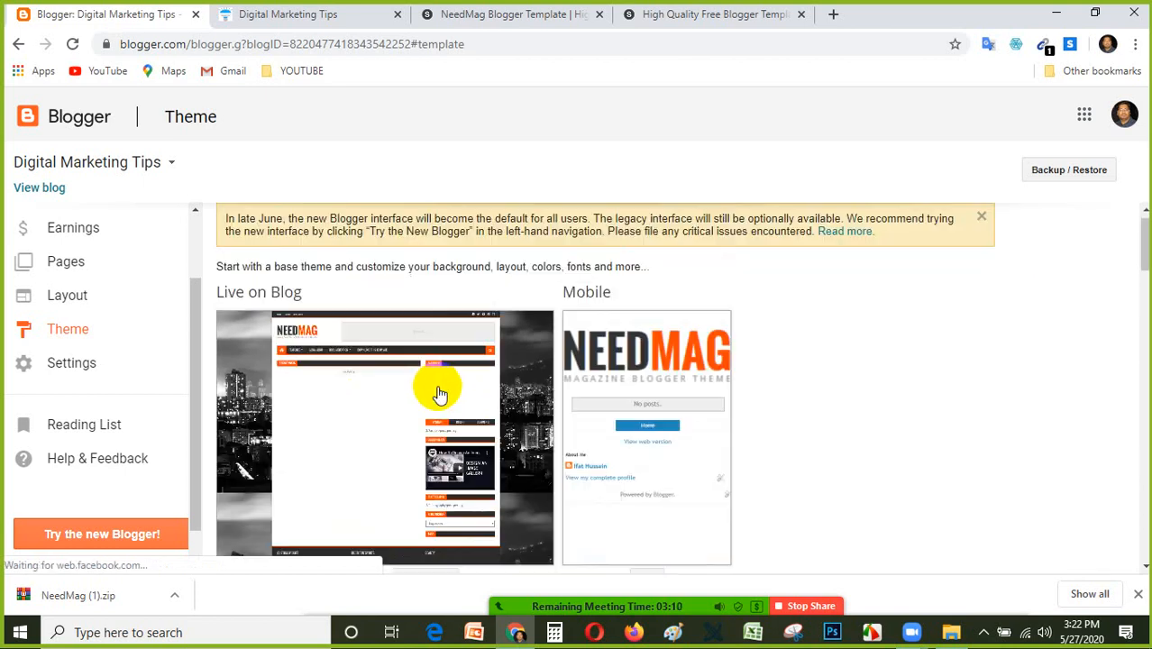
{"action": "left_click", "coordinate": [301, 12]}
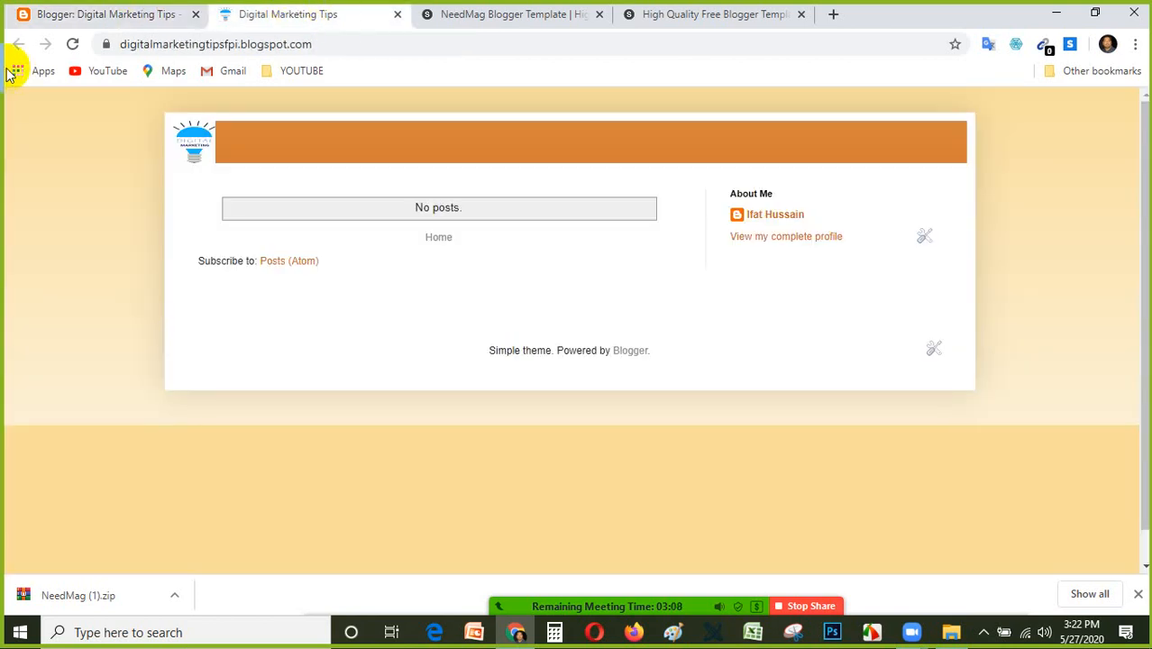
{"action": "left_click", "coordinate": [74, 44]}
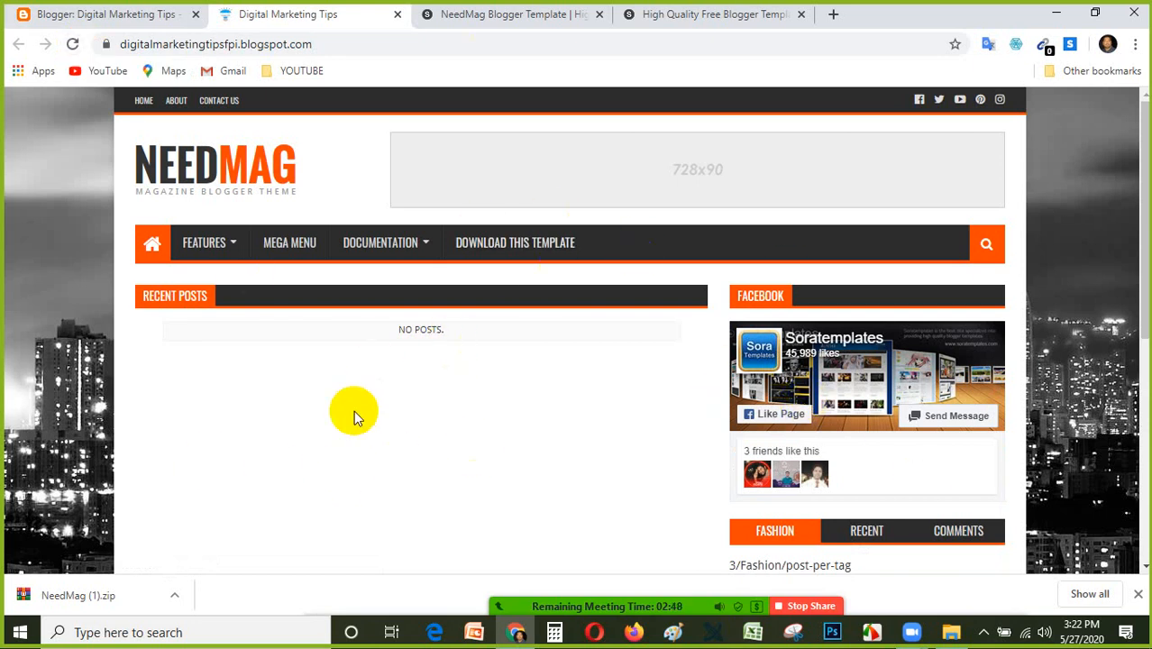
{"action": "scroll", "coordinate": [465, 396], "scroll_direction": "down", "scroll_amount": 3}
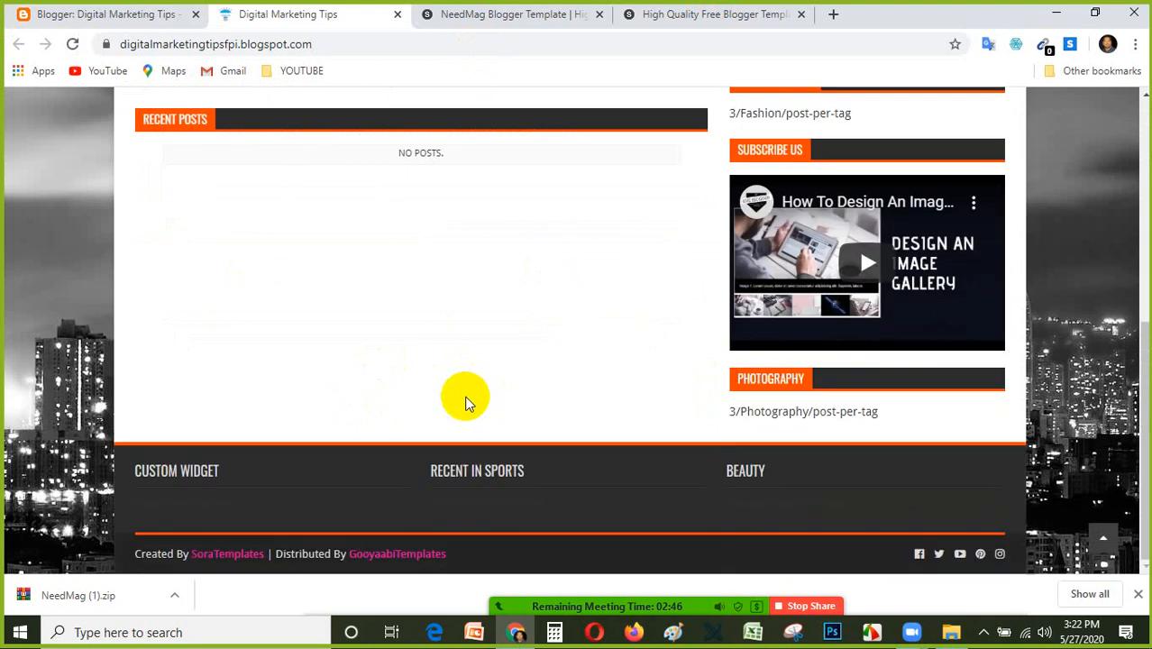
{"action": "scroll", "coordinate": [465, 397], "scroll_direction": "up", "scroll_amount": 5}
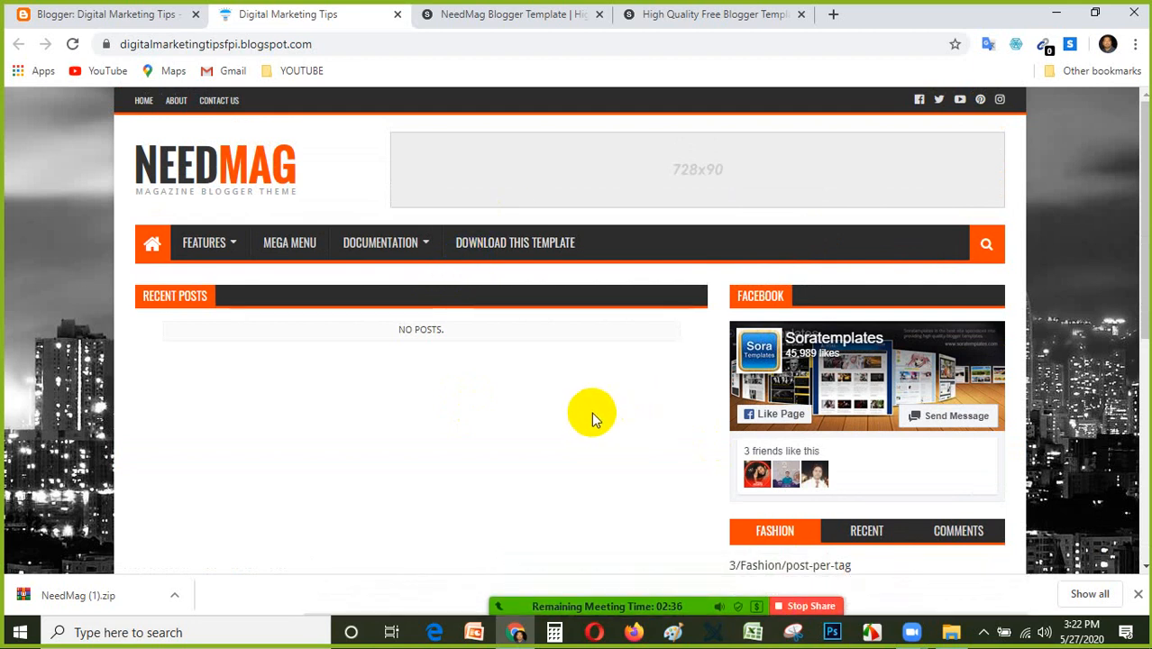
Stop sharing the screen in the Zoom meeting and turn on the webcam video.
{"action": "mouse_move", "coordinate": [805, 610]}
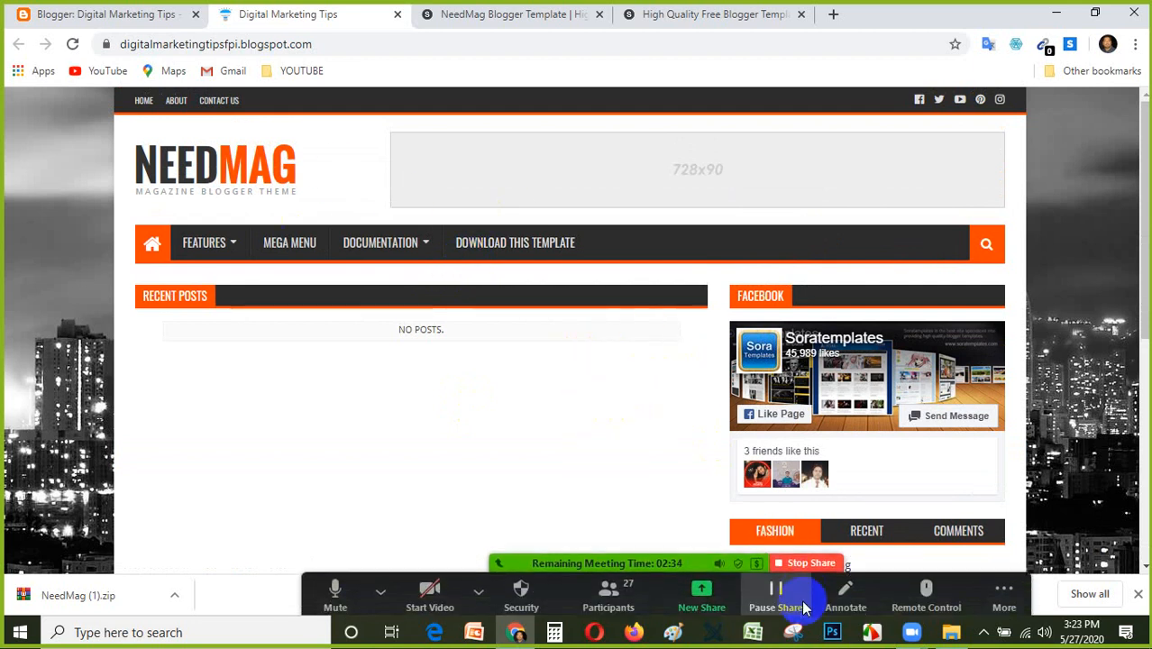
{"action": "left_click", "coordinate": [808, 562]}
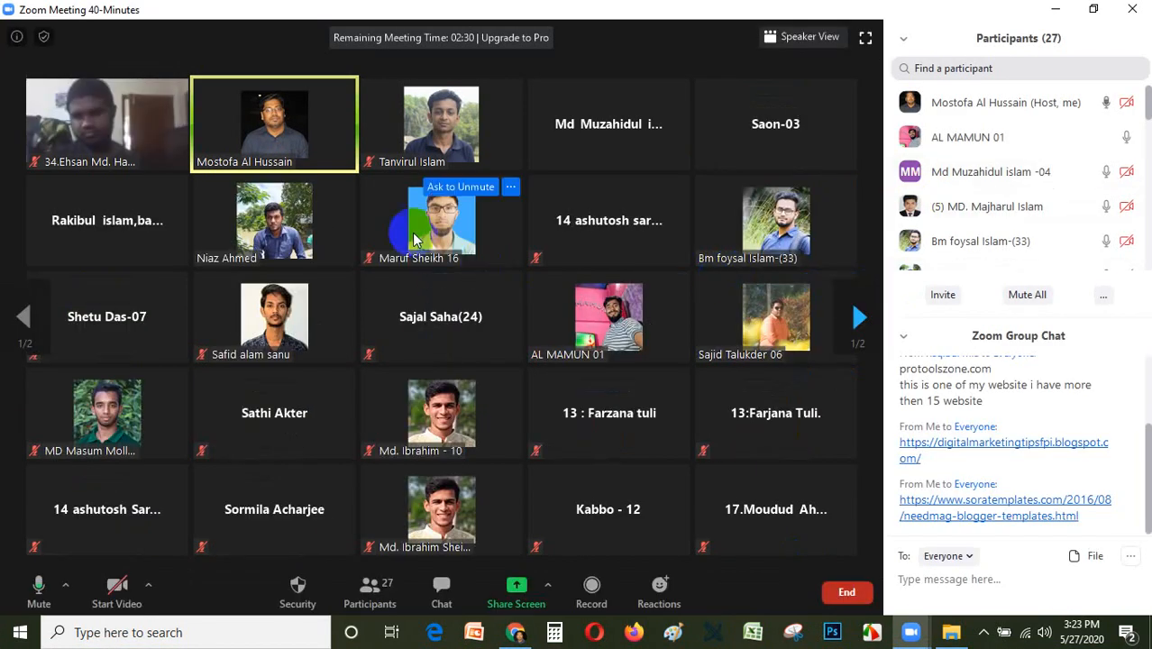
{"action": "left_click", "coordinate": [112, 602]}
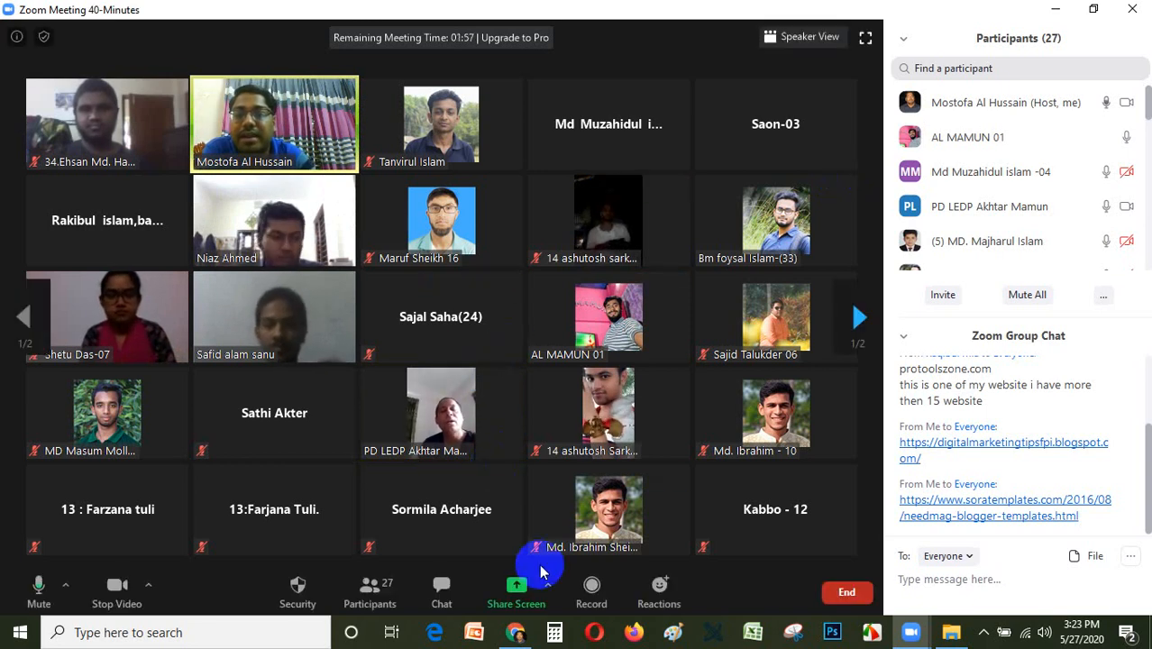
{"action": "left_click", "coordinate": [548, 588]}
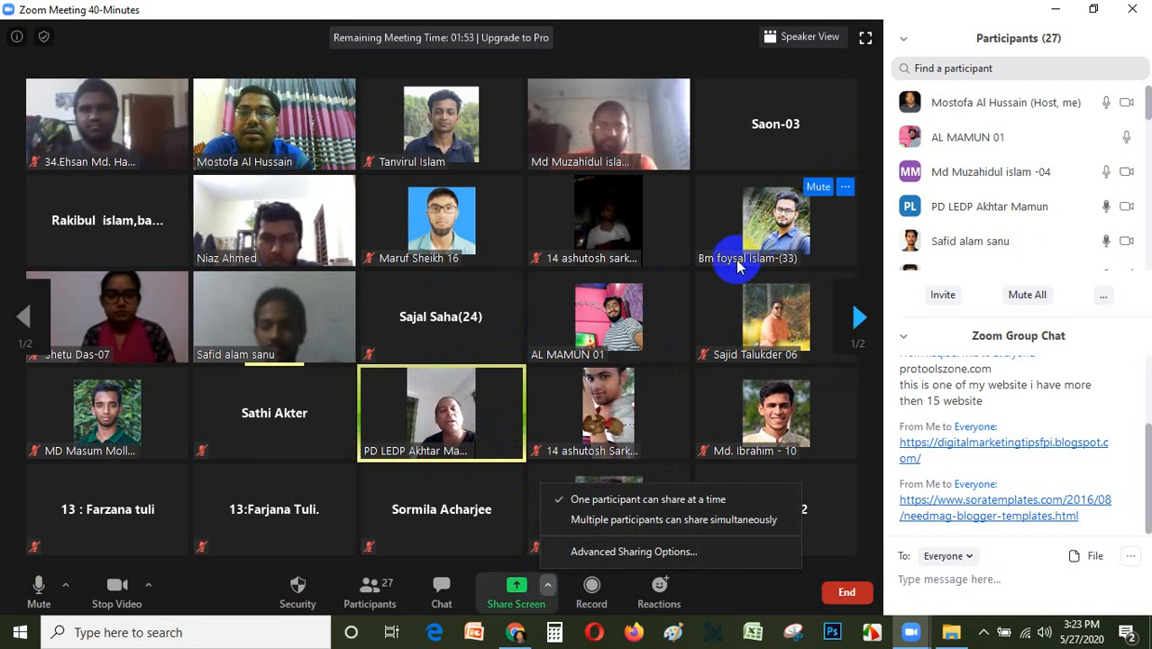
{"action": "left_click", "coordinate": [875, 460]}
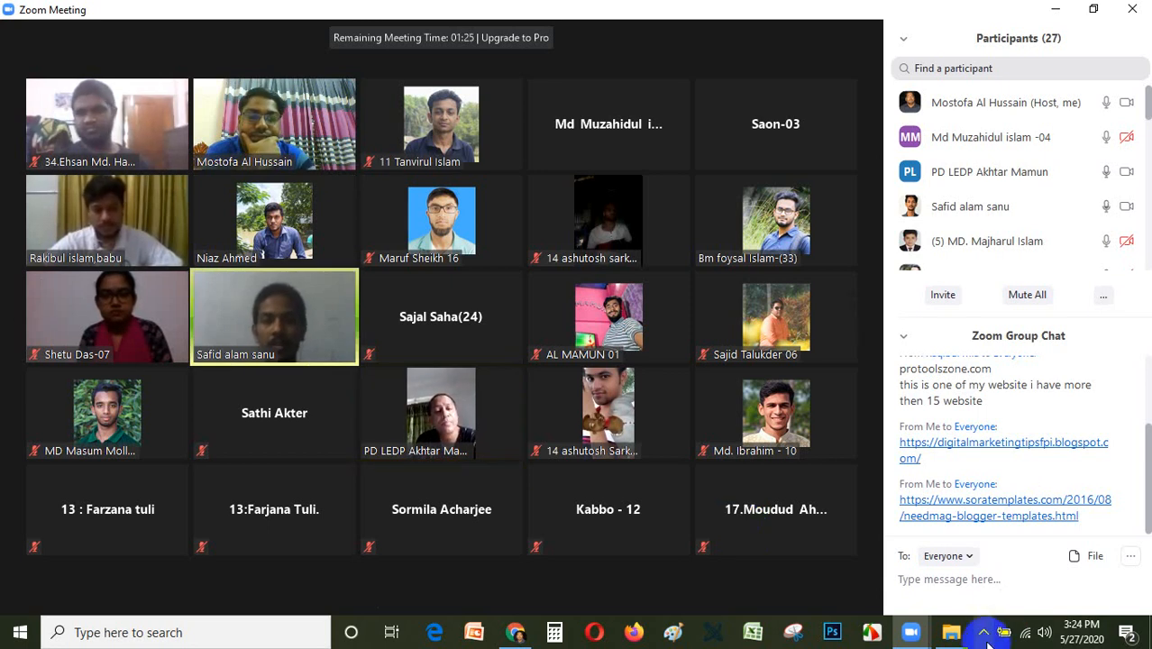
{"action": "left_click", "coordinate": [985, 635]}
{"action": "left_click", "coordinate": [932, 600]}
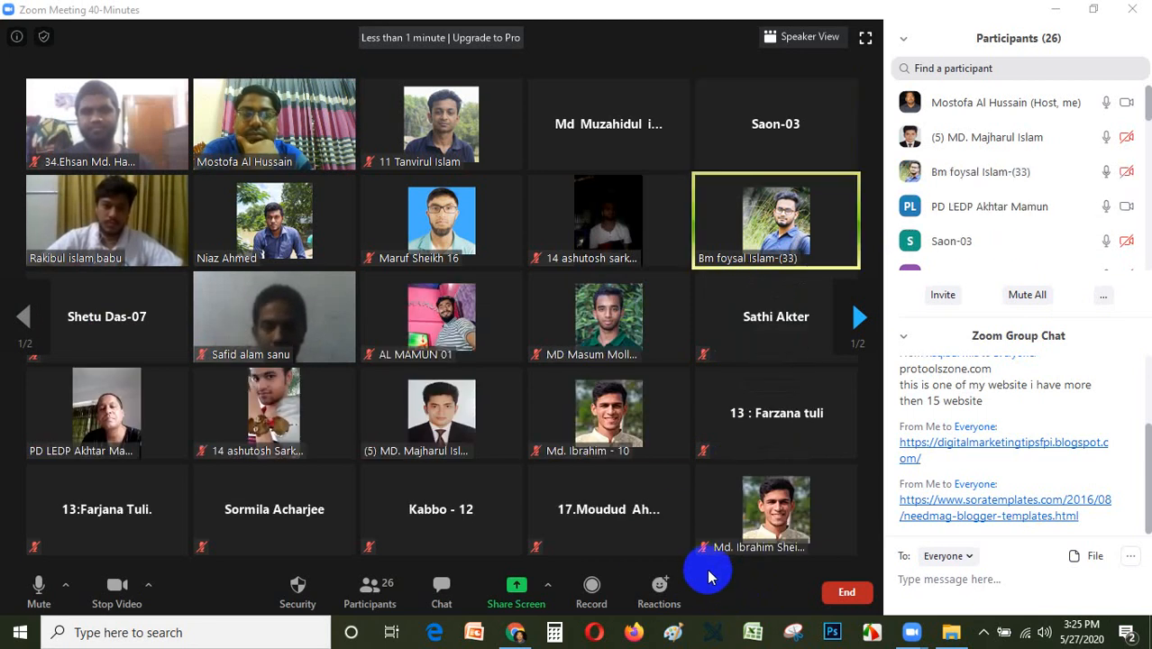
Dismiss Zoom's upgrade offer and notice, accept the proposed folder for the recorded files, and close Zoom Cloud Meetings.
{"action": "mouse_move", "coordinate": [627, 545]}
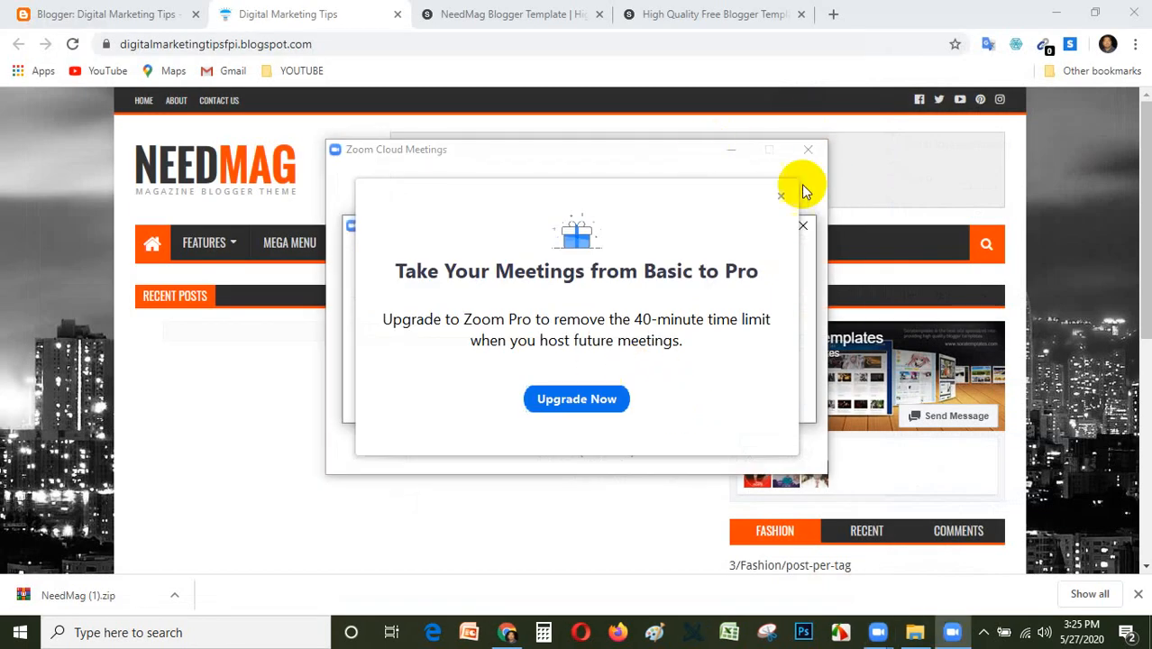
{"action": "left_click", "coordinate": [784, 196]}
{"action": "left_click", "coordinate": [802, 225]}
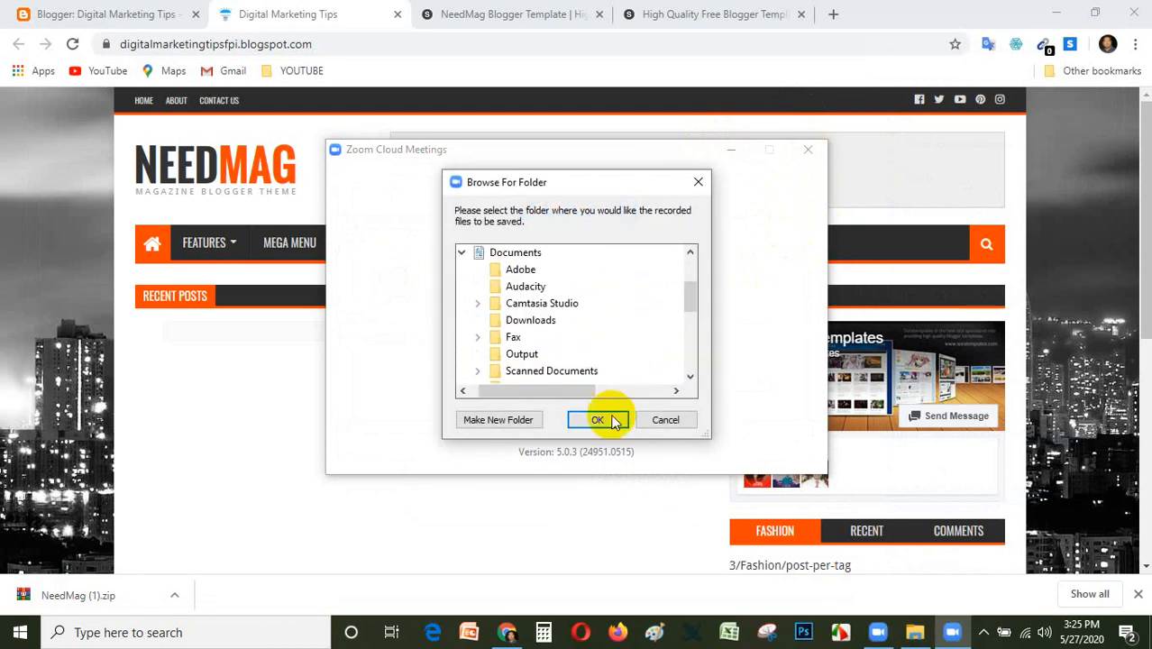
{"action": "left_click", "coordinate": [598, 420]}
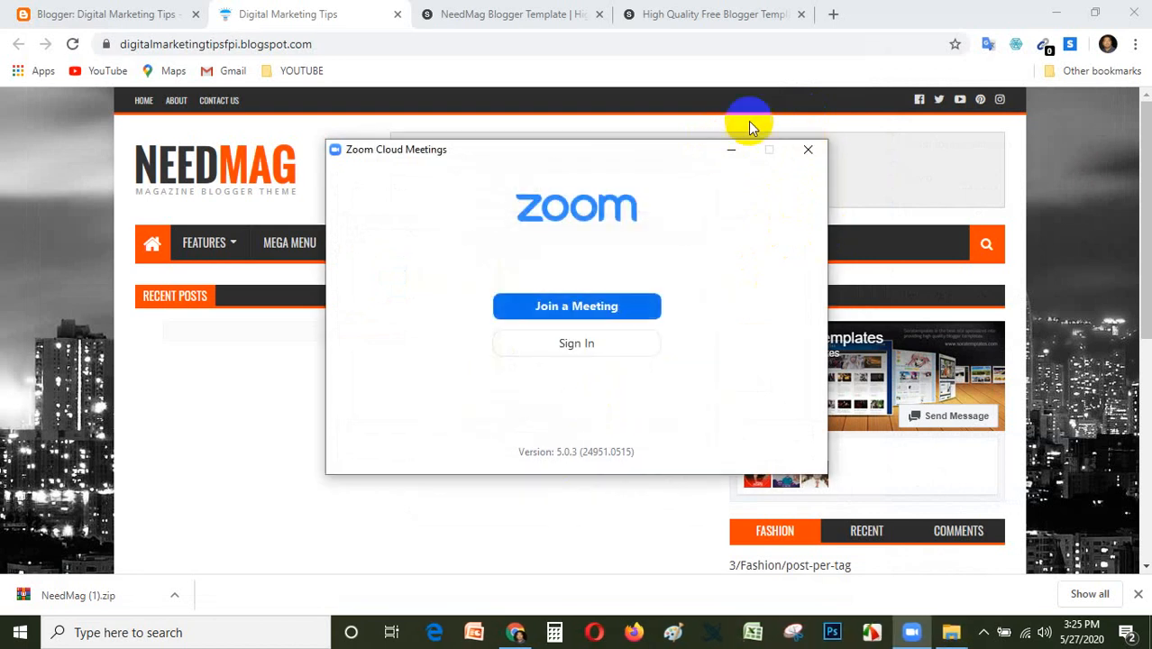
{"action": "left_click", "coordinate": [805, 151]}
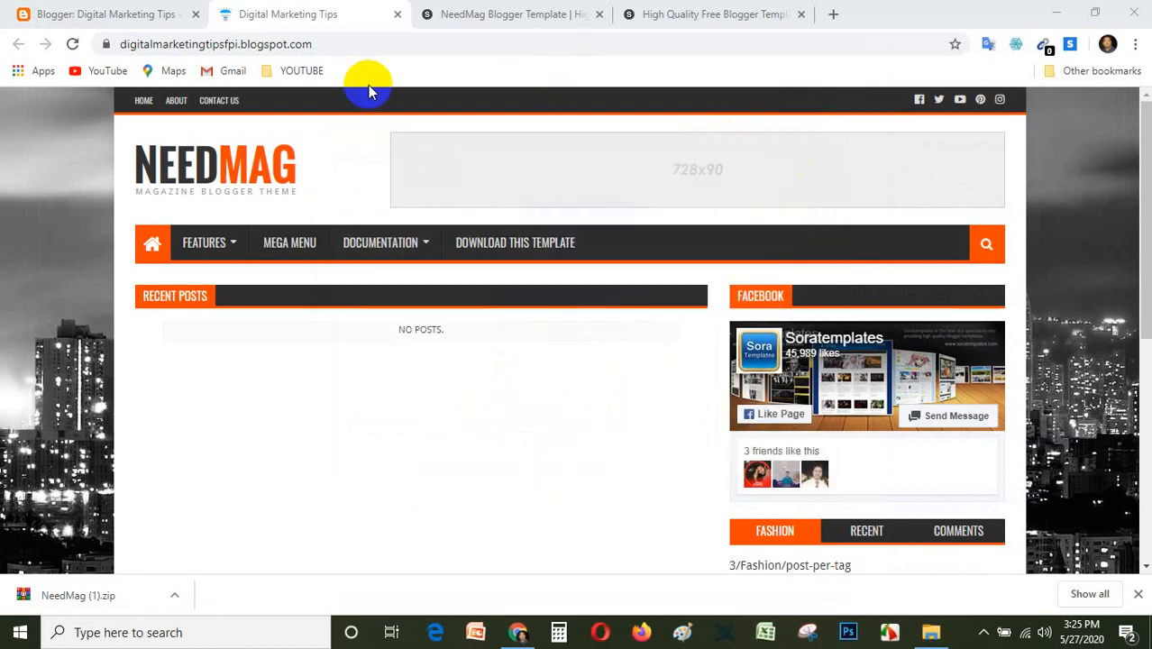
Open the Zoom website in a new browser tab and start the previous meeting Faridpur-Digital Marketing Batch-1 in the Zoom app.
{"action": "left_click", "coordinate": [834, 13]}
{"action": "type", "text": "z"}
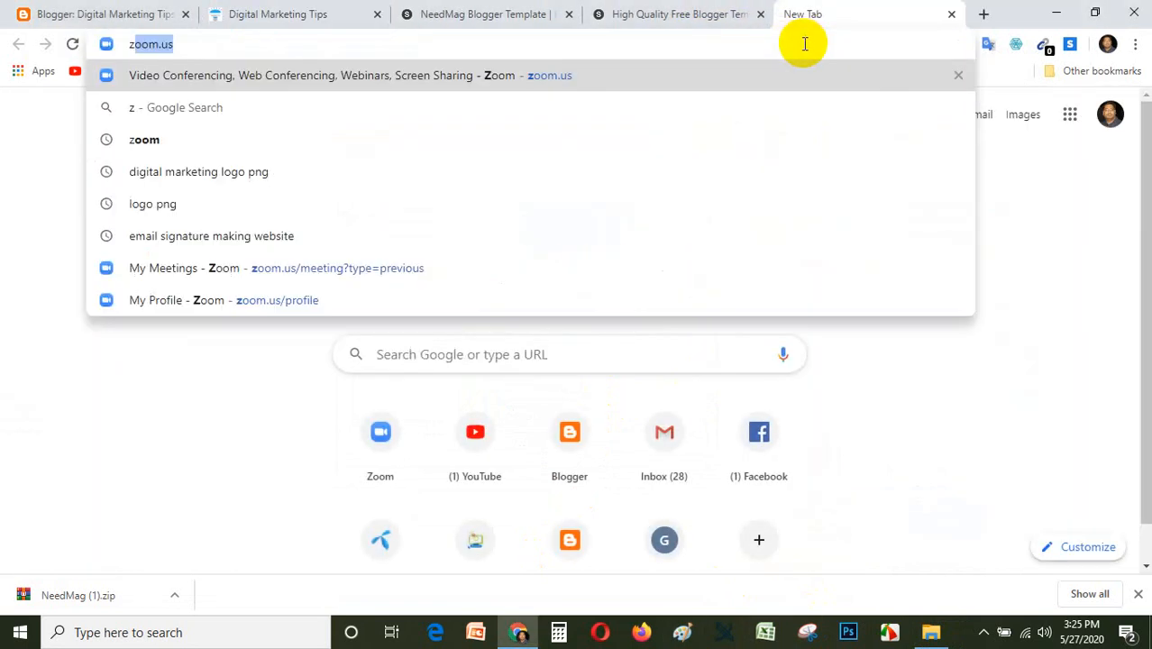
{"action": "type", "text": "oom"}
{"action": "key", "text": "Return"}
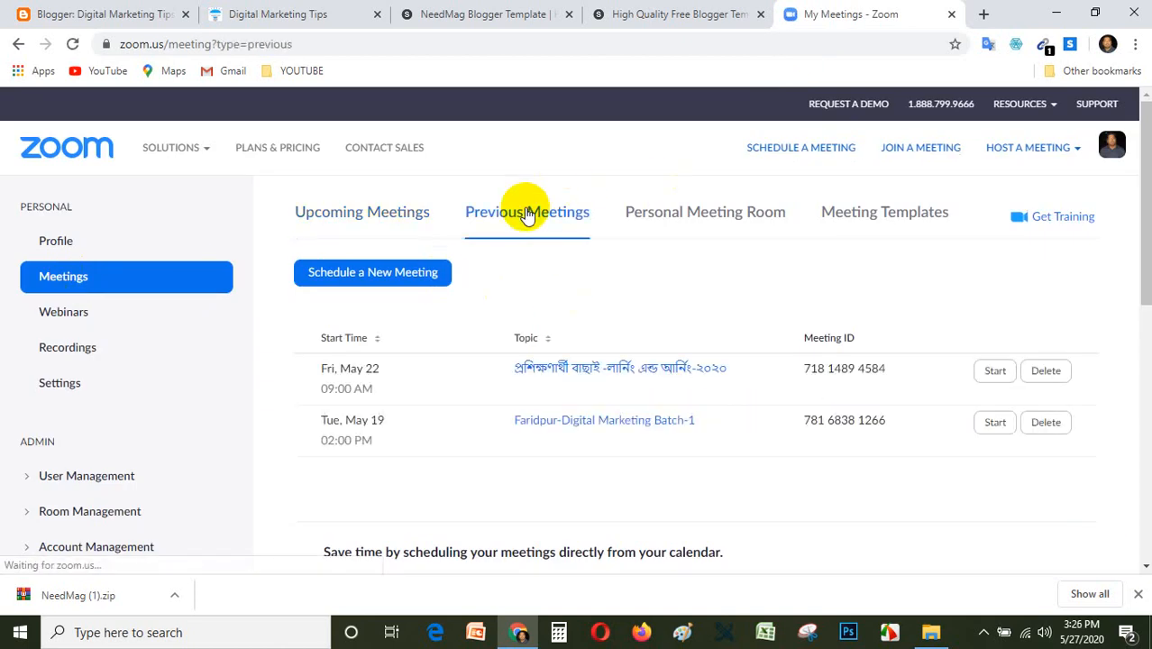
{"action": "left_click", "coordinate": [1000, 422]}
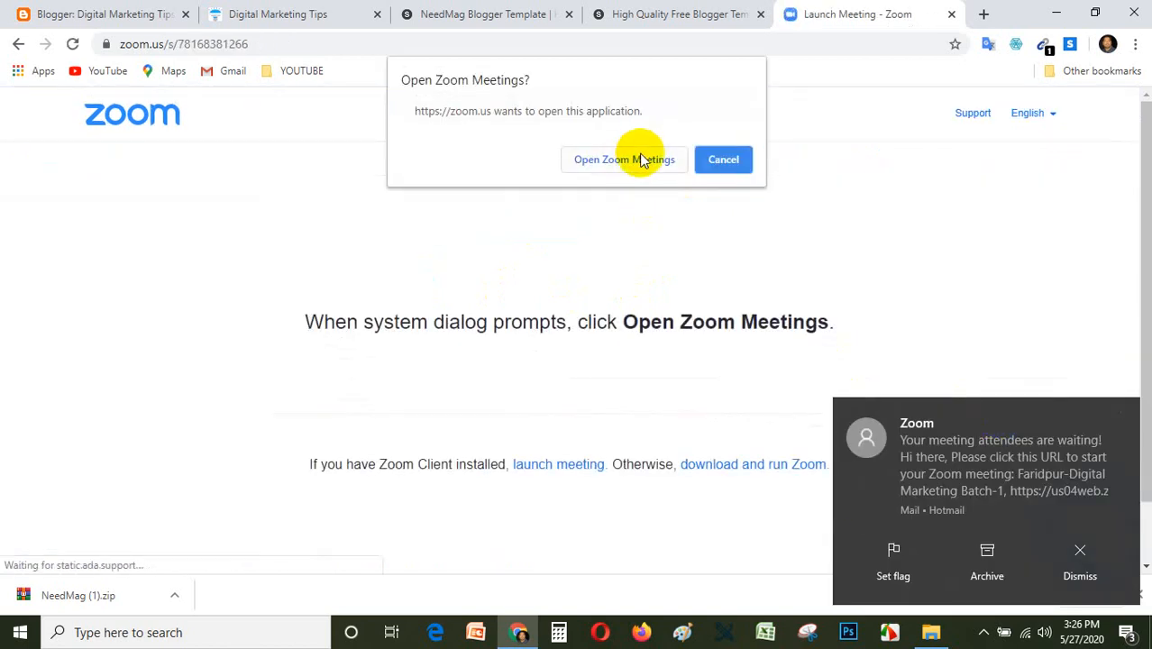
{"action": "left_click", "coordinate": [642, 161]}
{"action": "left_click", "coordinate": [1080, 552]}
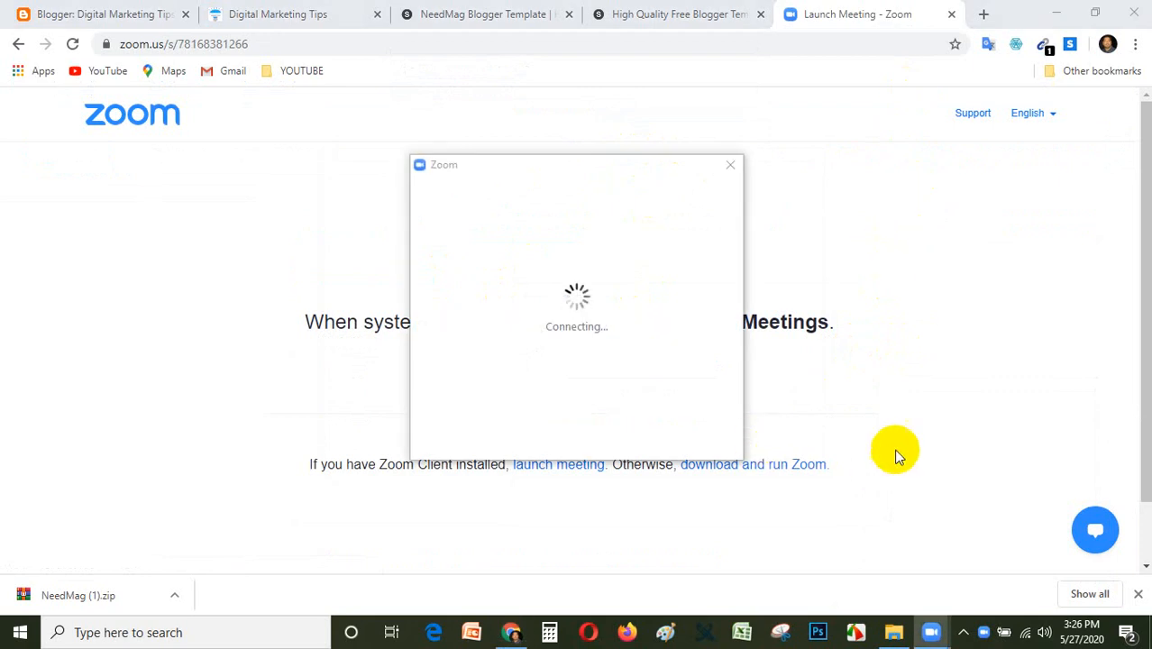
{"action": "left_click", "coordinate": [1138, 594]}
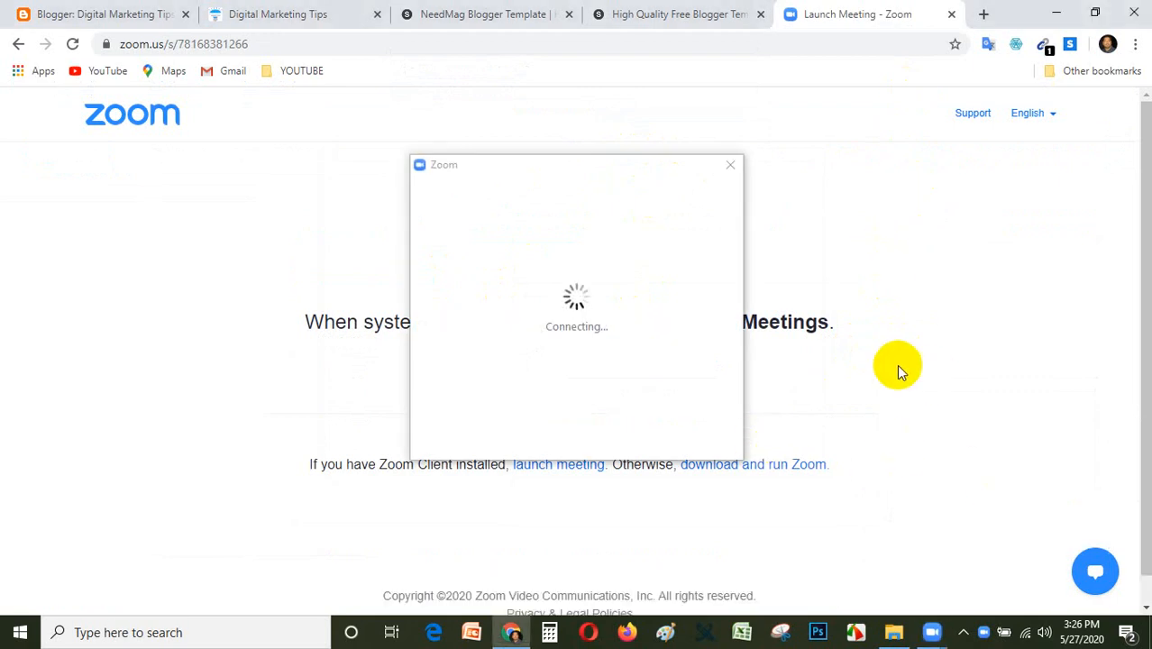
{"action": "left_click", "coordinate": [969, 634]}
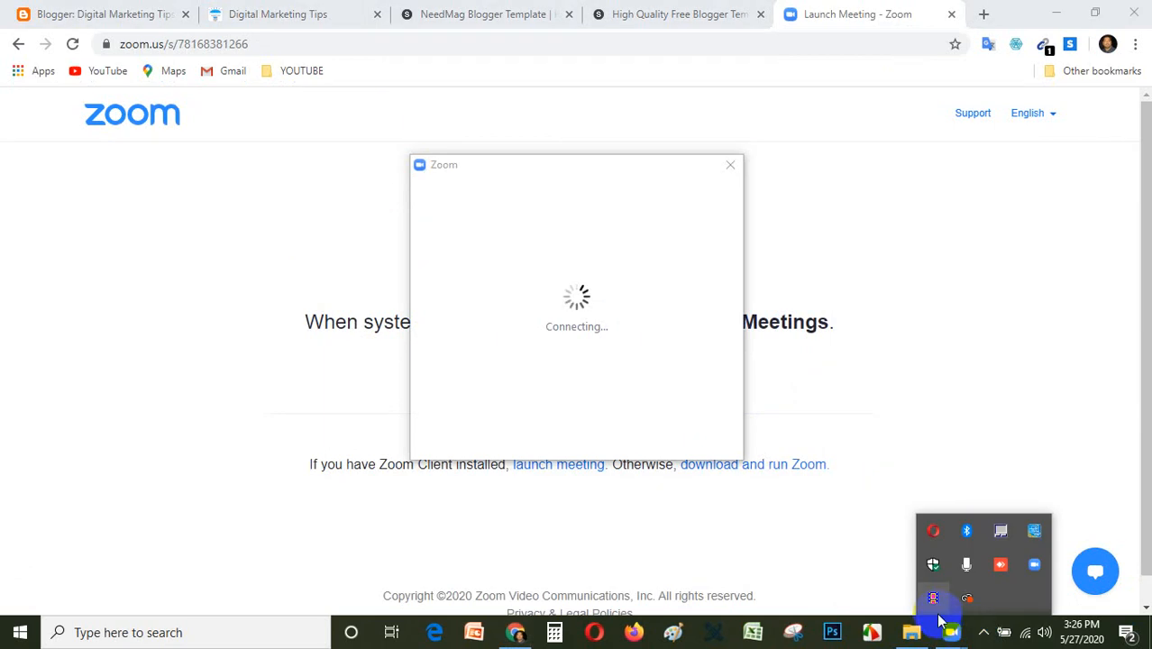
{"action": "left_click", "coordinate": [936, 606]}
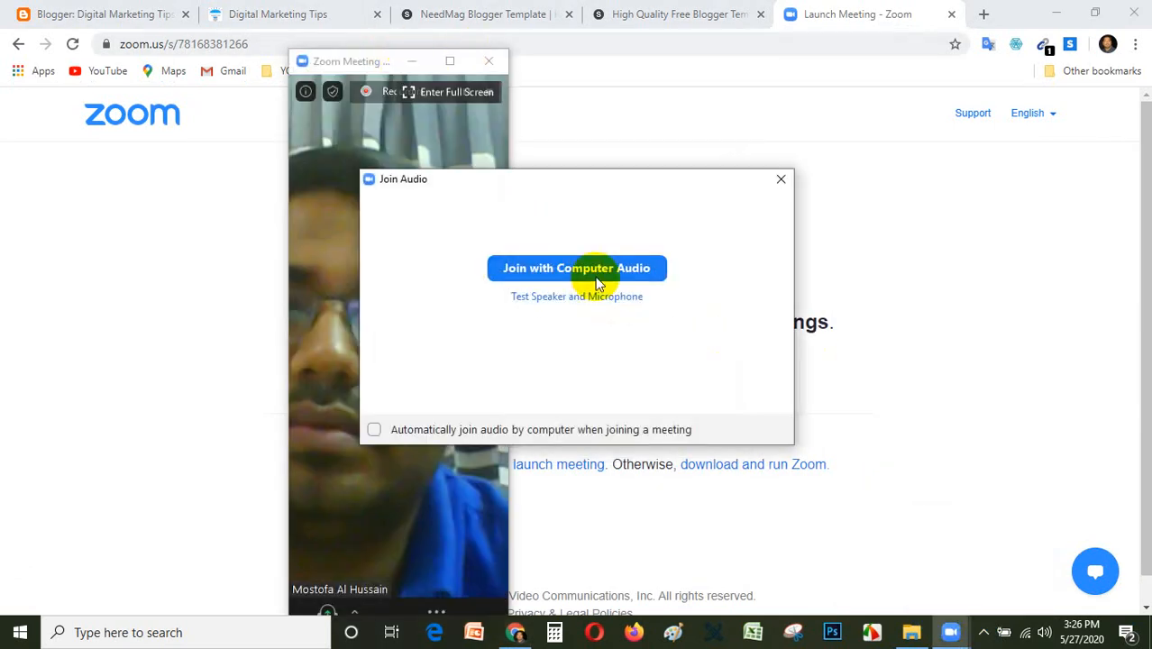
Join the meeting with computer audio in a maximized window and admit everyone from the waiting room.
{"action": "left_click", "coordinate": [595, 271]}
{"action": "left_click", "coordinate": [449, 61]}
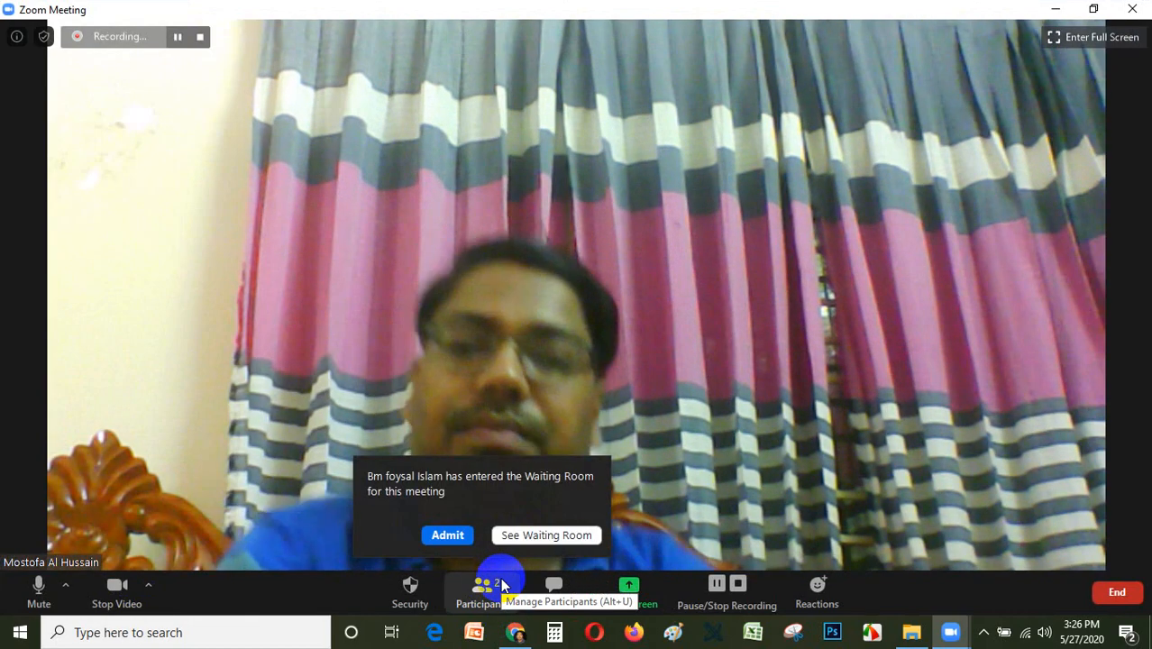
{"action": "left_click", "coordinate": [538, 534]}
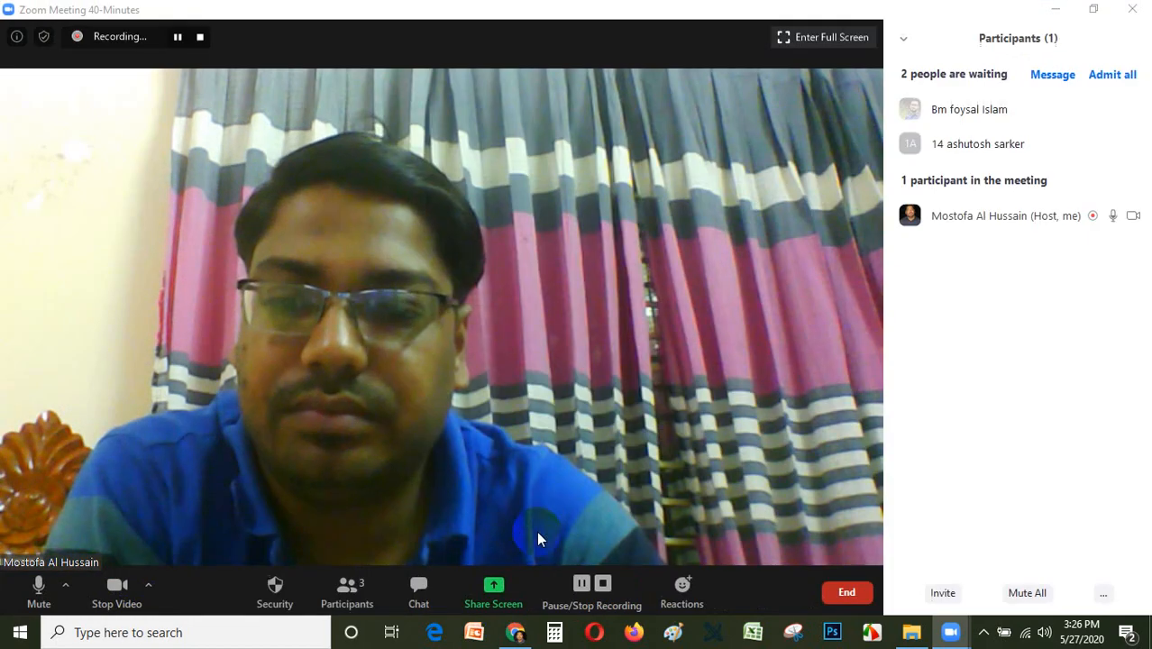
{"action": "mouse_move", "coordinate": [948, 131]}
{"action": "left_click", "coordinate": [1114, 76]}
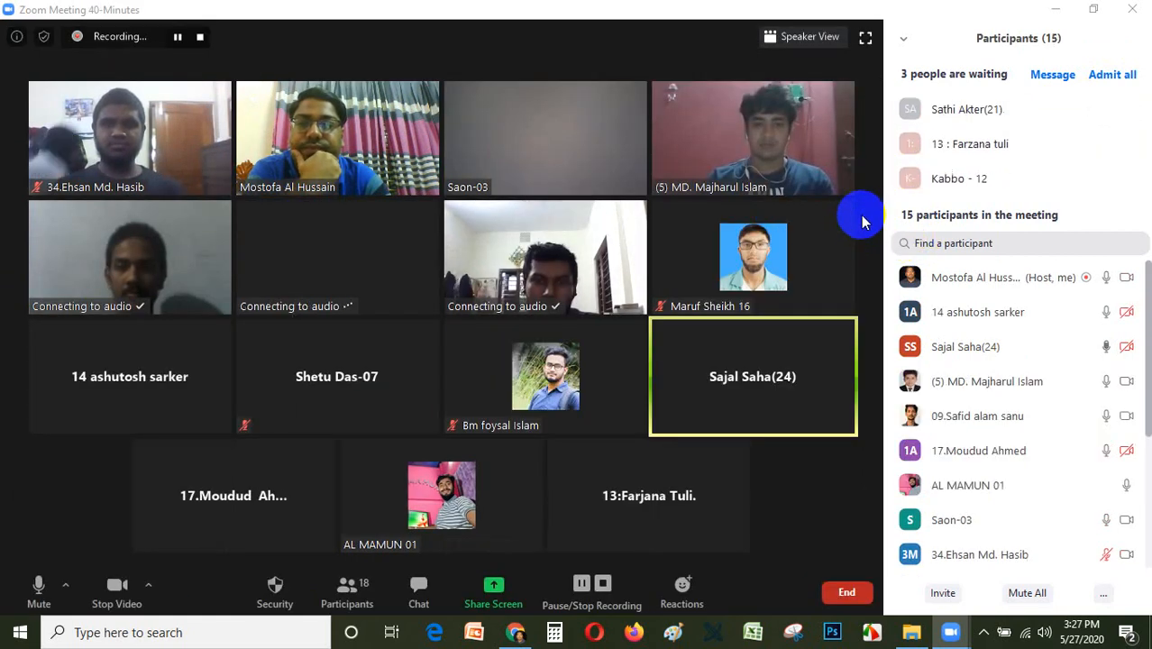
Admit everyone in the waiting room at once, plus the next participant who arrives there.
{"action": "left_click", "coordinate": [1109, 76]}
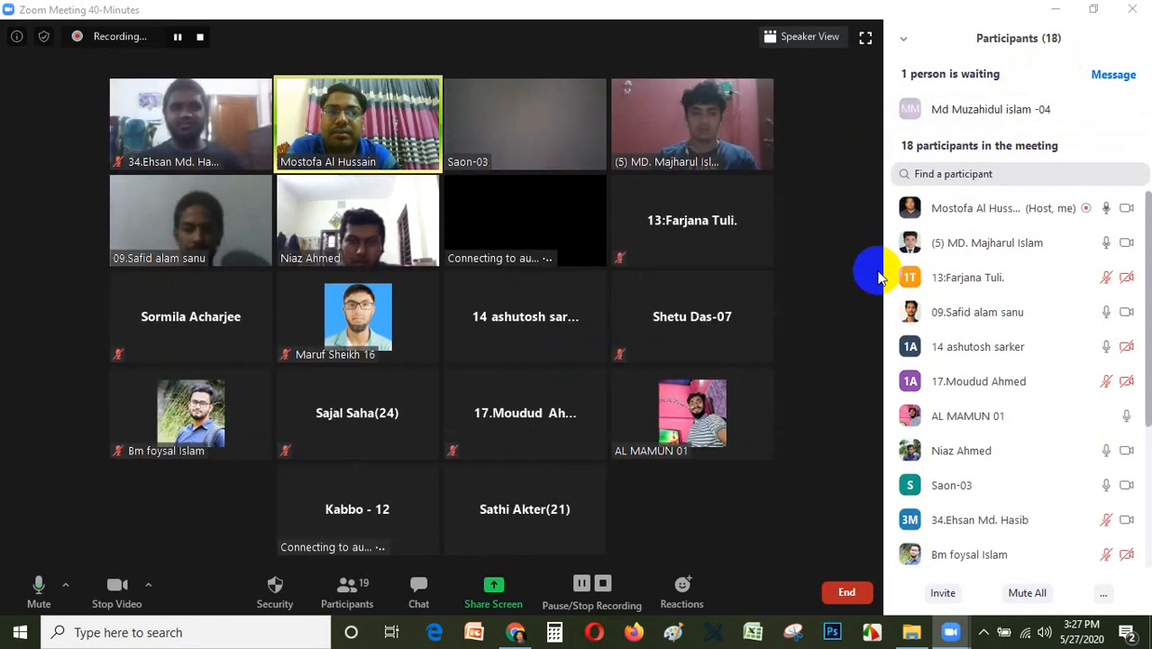
{"action": "mouse_move", "coordinate": [1044, 119]}
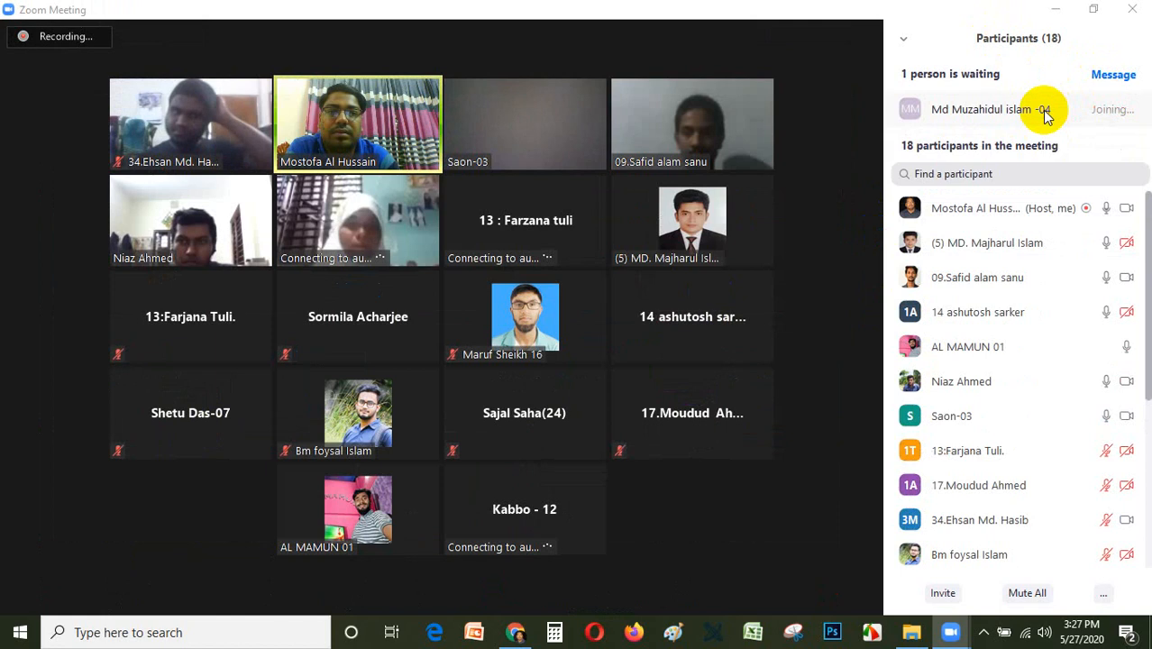
{"action": "mouse_move", "coordinate": [718, 123]}
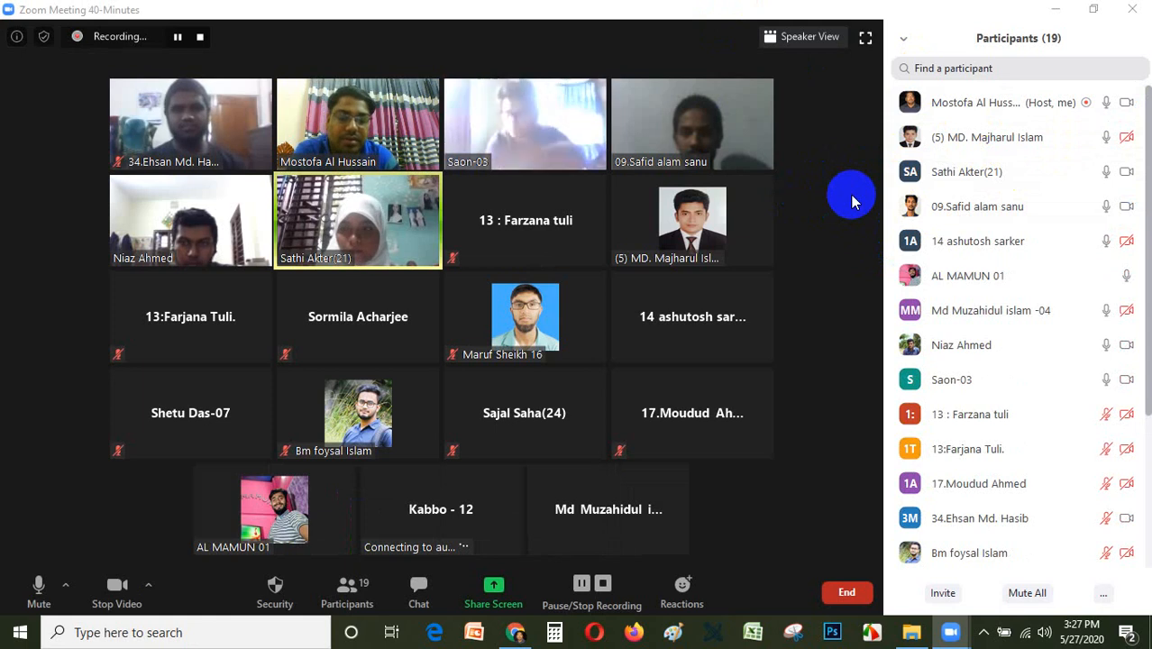
{"action": "left_click", "coordinate": [502, 604]}
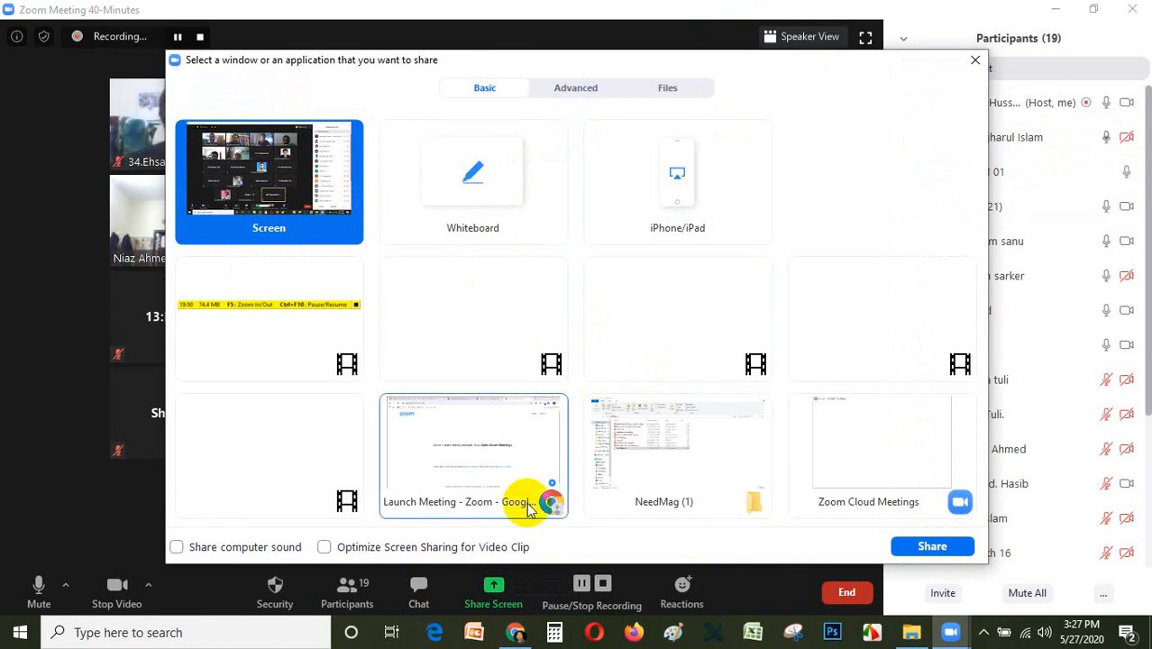
{"action": "left_click", "coordinate": [974, 59]}
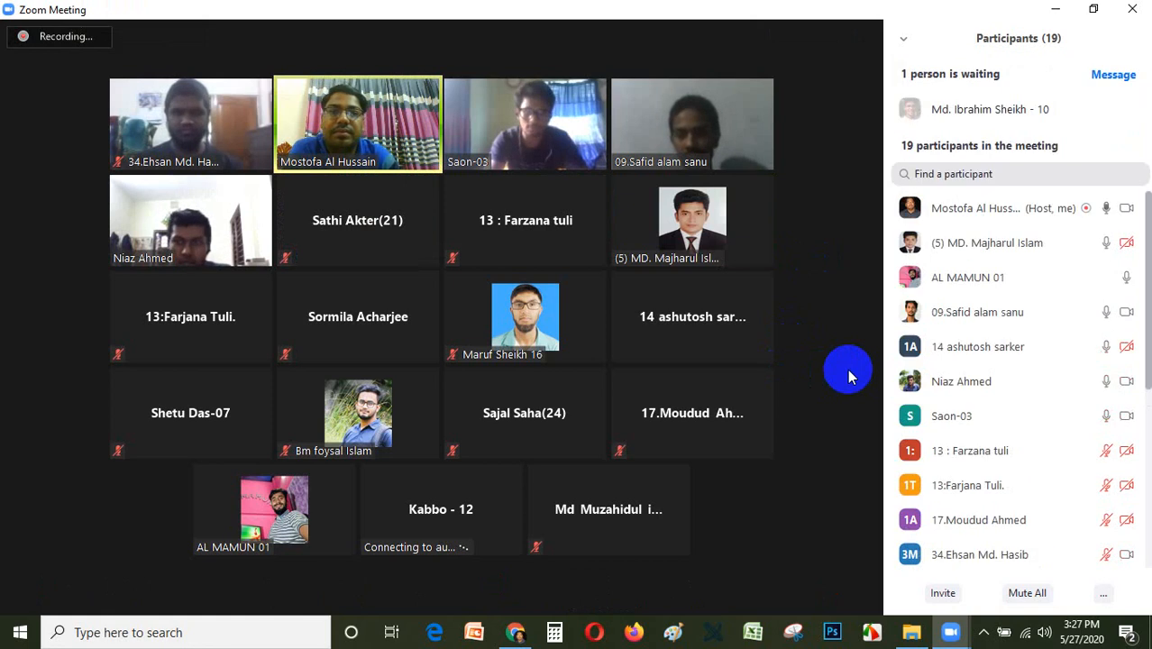
Admit three more latecomers from the waiting room individually as they arrive.
{"action": "left_click", "coordinate": [1051, 109]}
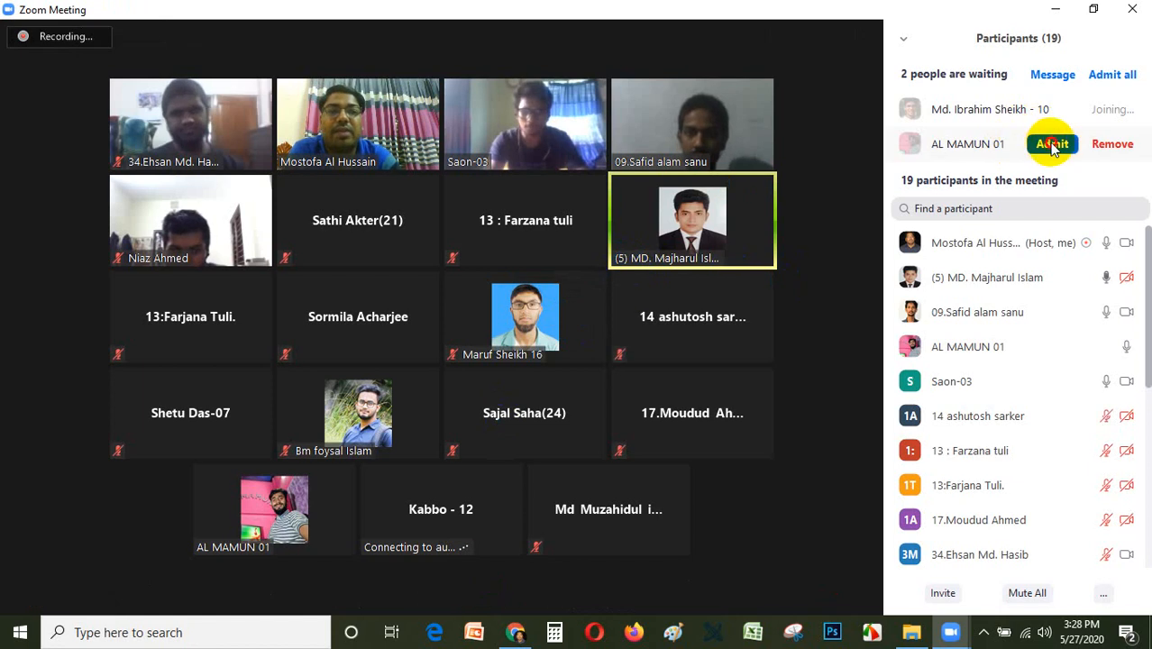
{"action": "left_click", "coordinate": [1053, 142]}
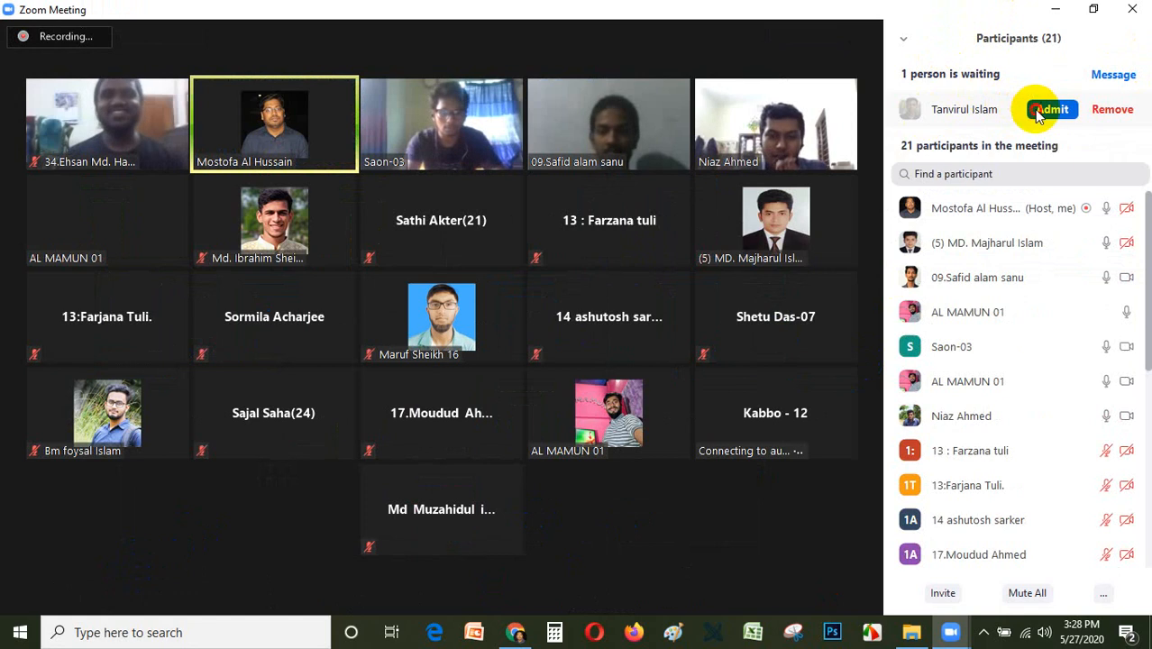
{"action": "left_click", "coordinate": [1039, 109]}
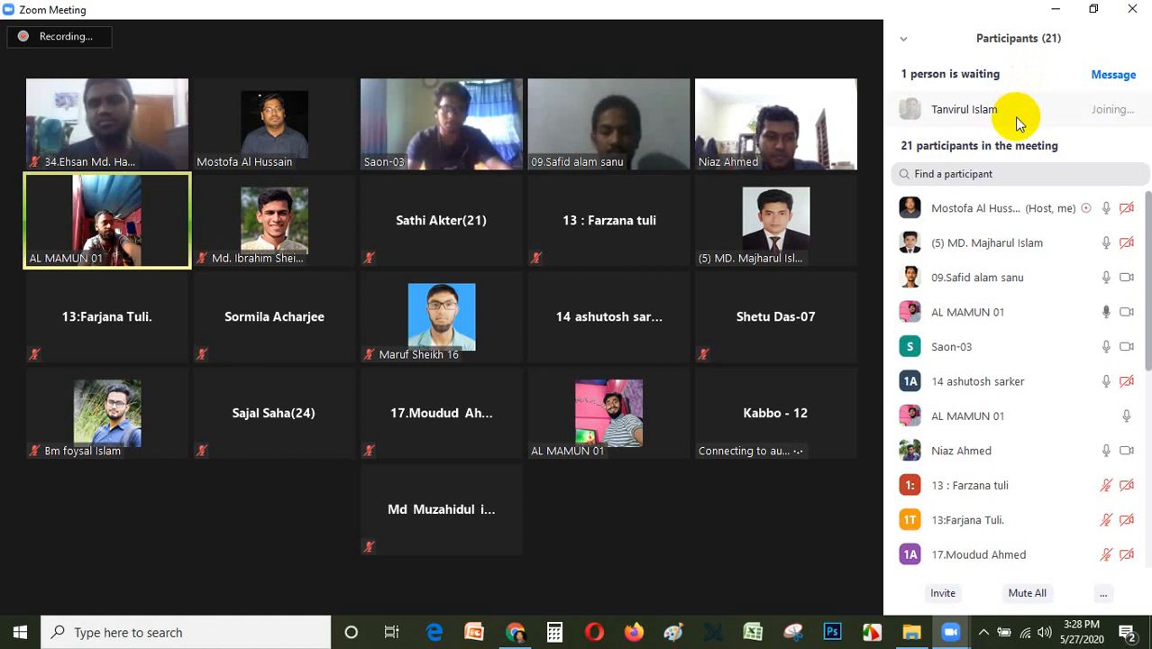
Mute all current and new participants while allowing them to unmute themselves, and admit the next waiting participant.
{"action": "left_click", "coordinate": [1026, 593]}
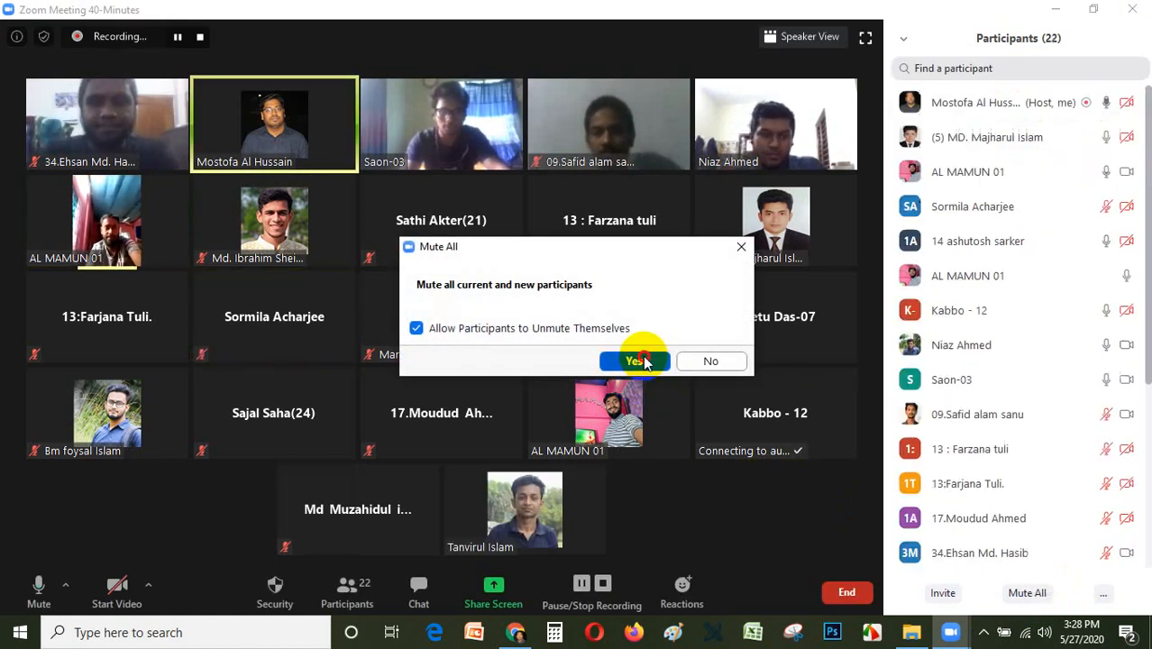
{"action": "left_click", "coordinate": [638, 362]}
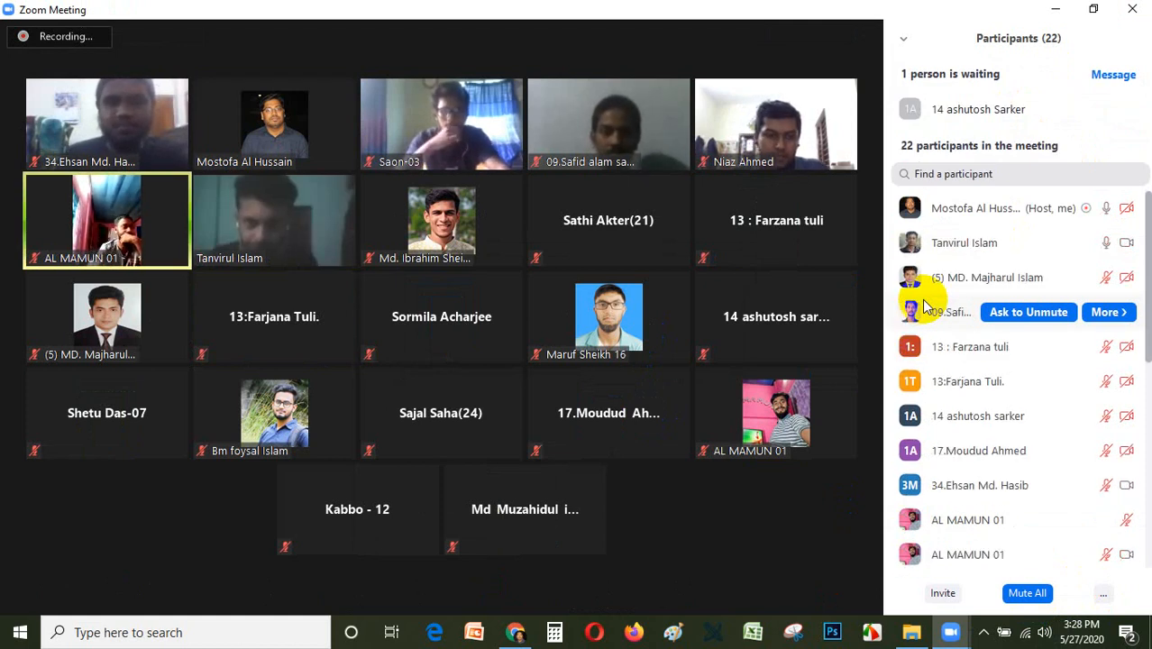
{"action": "left_click", "coordinate": [1063, 110]}
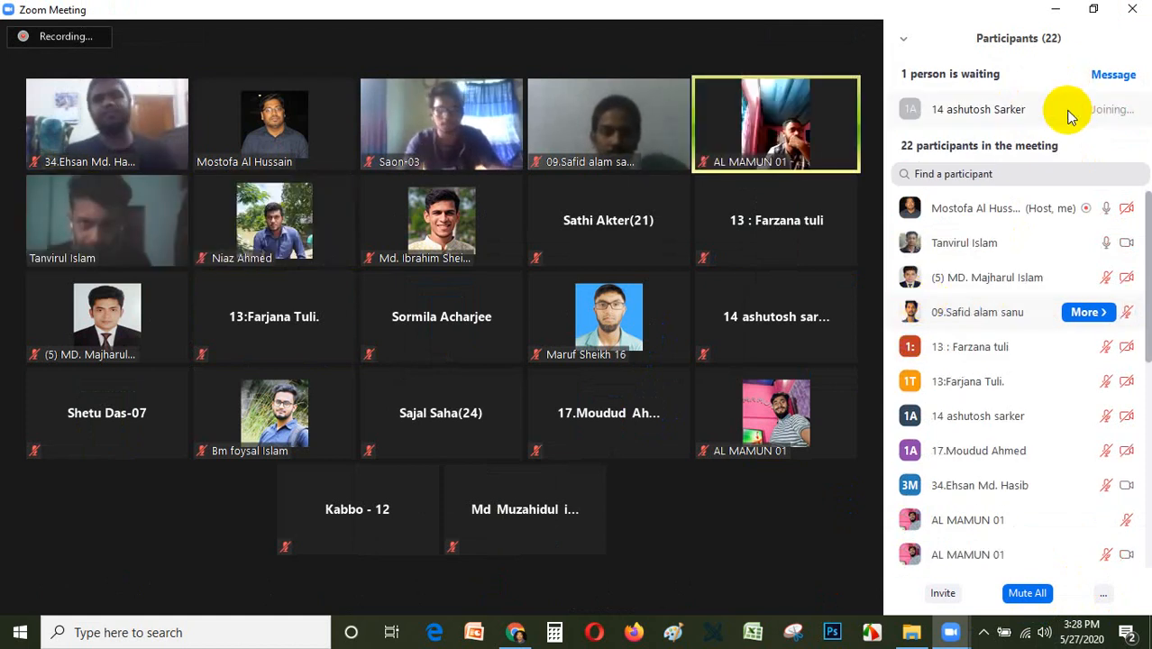
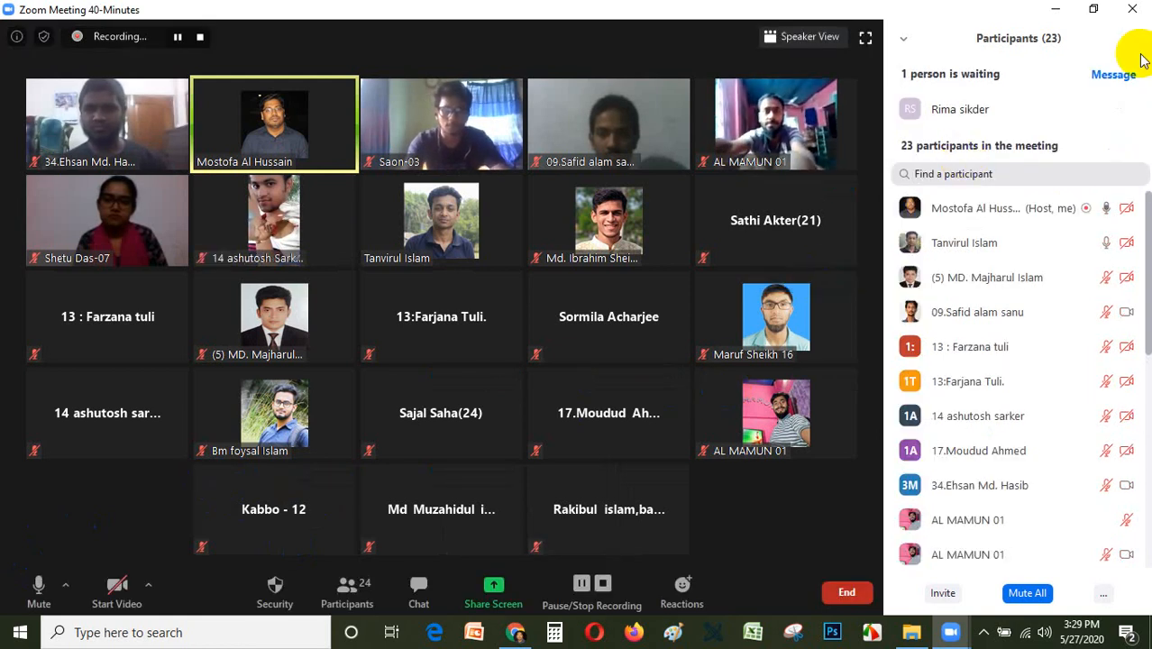
Admit the next two participants individually as they appear in the waiting room.
{"action": "left_click", "coordinate": [1053, 109]}
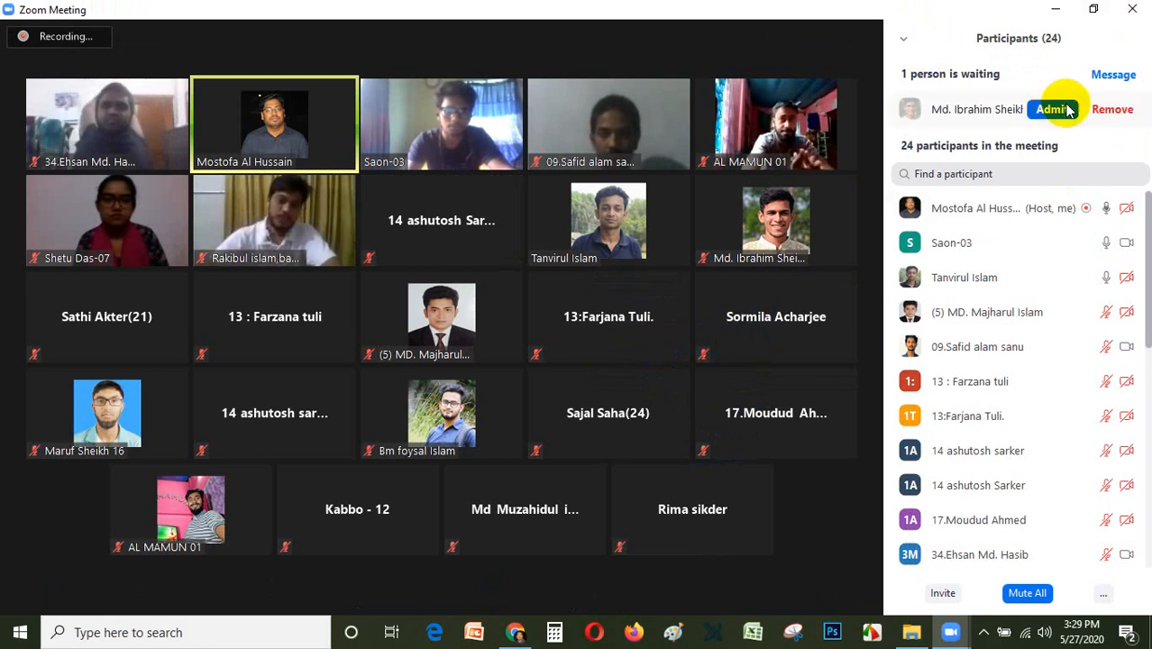
{"action": "left_click", "coordinate": [1068, 109]}
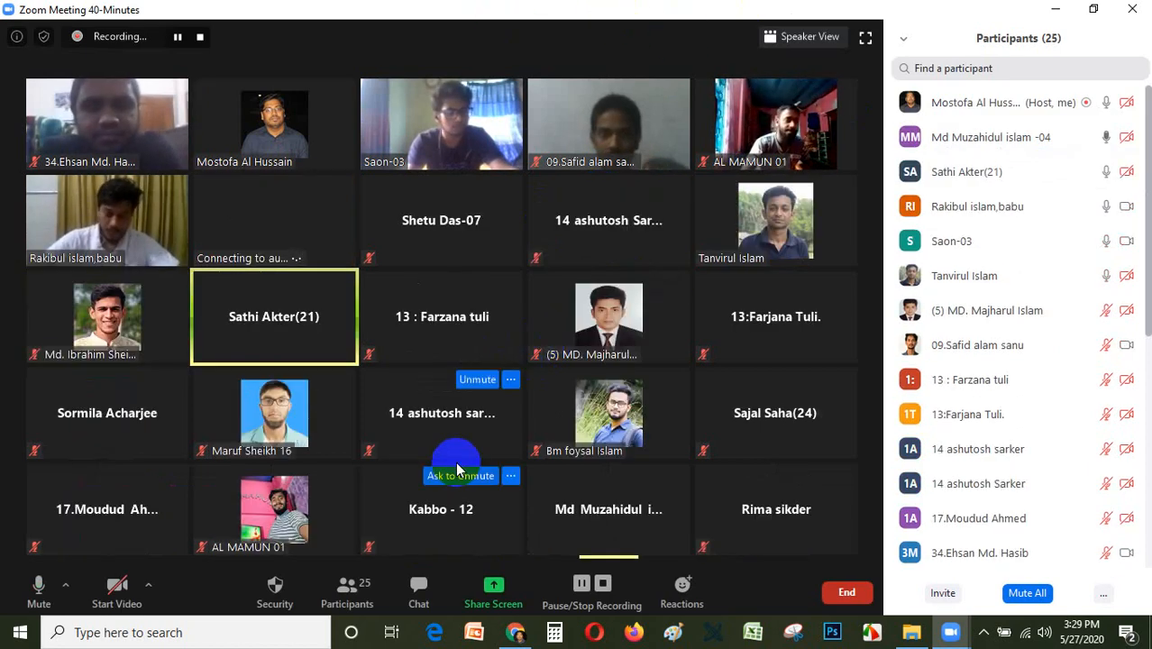
Switch to Chrome and close the Launch Meeting page so the Digital Marketing Tips blog is shown.
{"action": "mouse_move", "coordinate": [516, 636]}
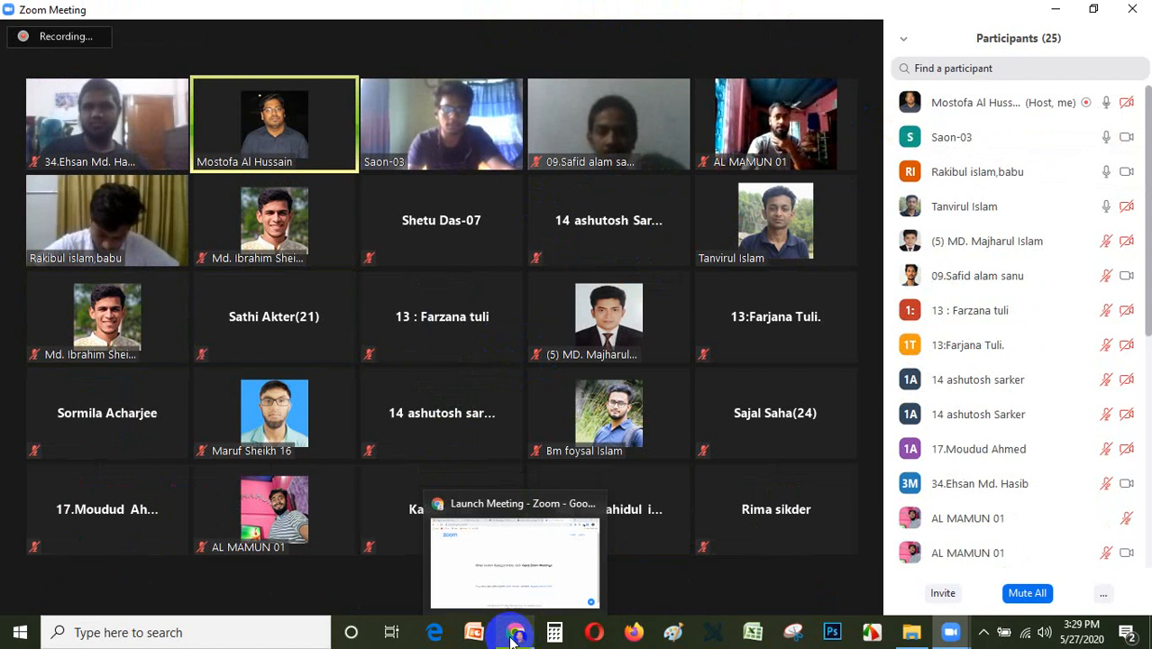
{"action": "left_click", "coordinate": [514, 632]}
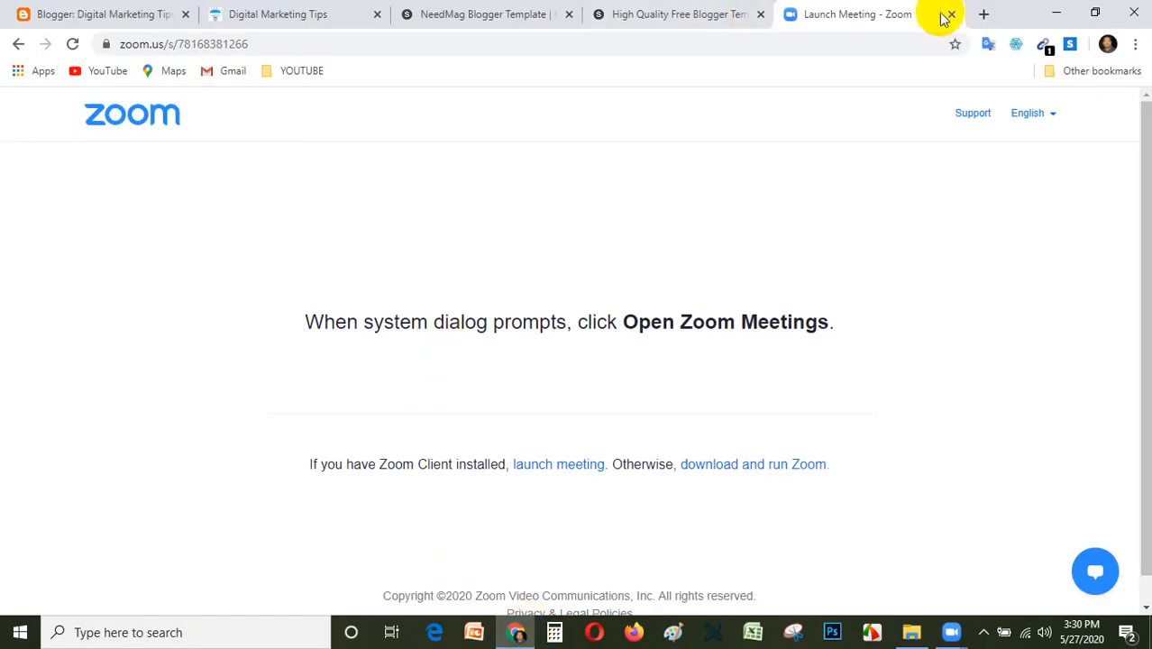
{"action": "left_click", "coordinate": [953, 14]}
{"action": "scroll", "coordinate": [561, 358], "scroll_direction": "down", "scroll_amount": 3}
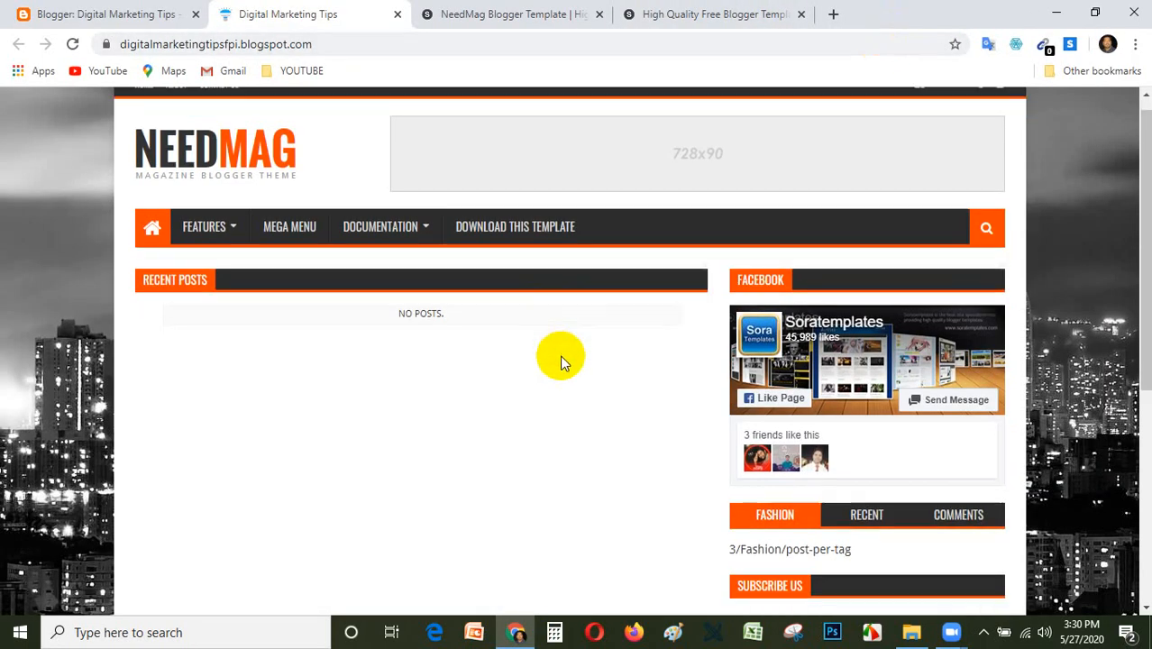
Return to the Zoom meeting, admit the waiting participant and pause the meeting recording.
{"action": "mouse_move", "coordinate": [951, 631]}
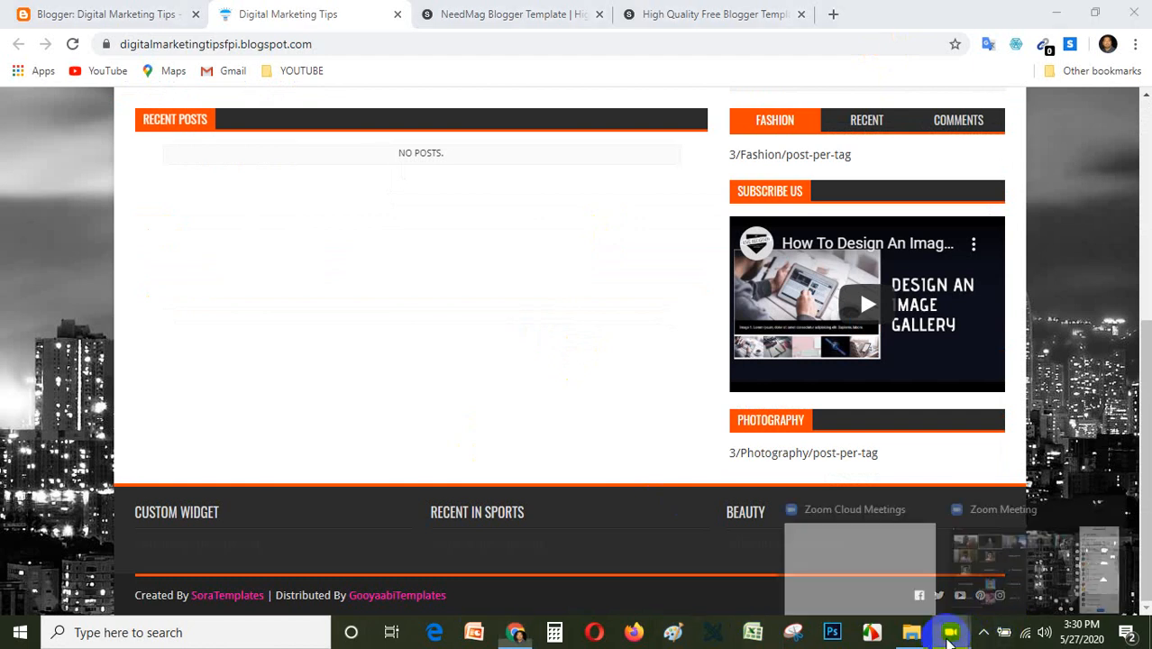
{"action": "left_click", "coordinate": [1000, 567]}
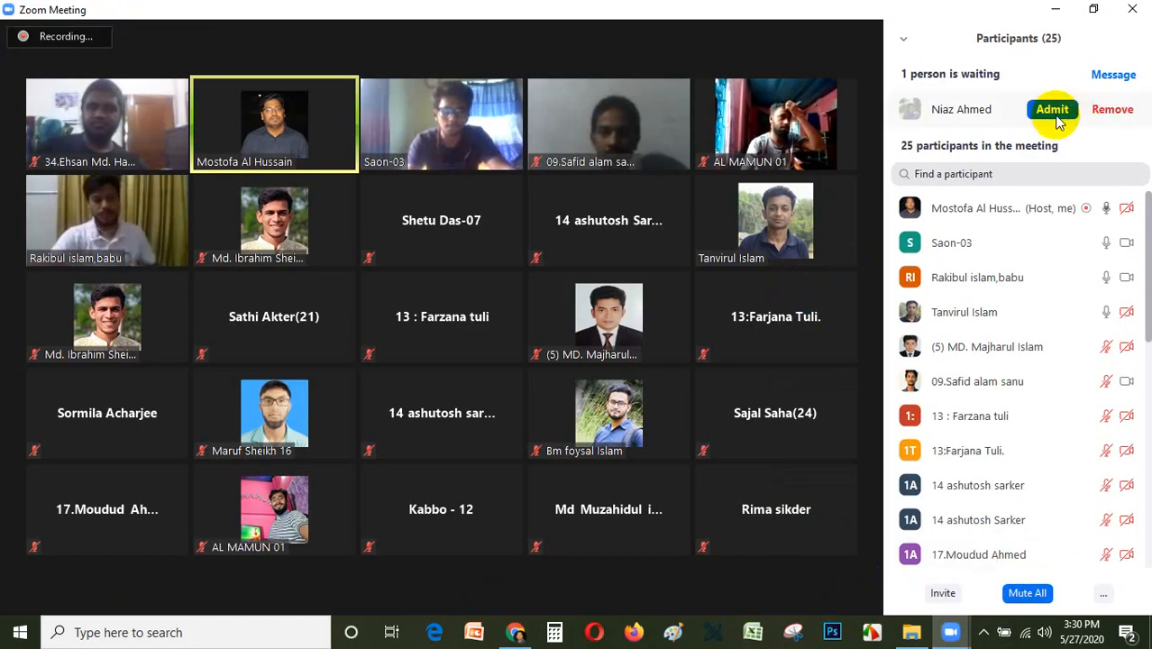
{"action": "left_click", "coordinate": [1053, 109]}
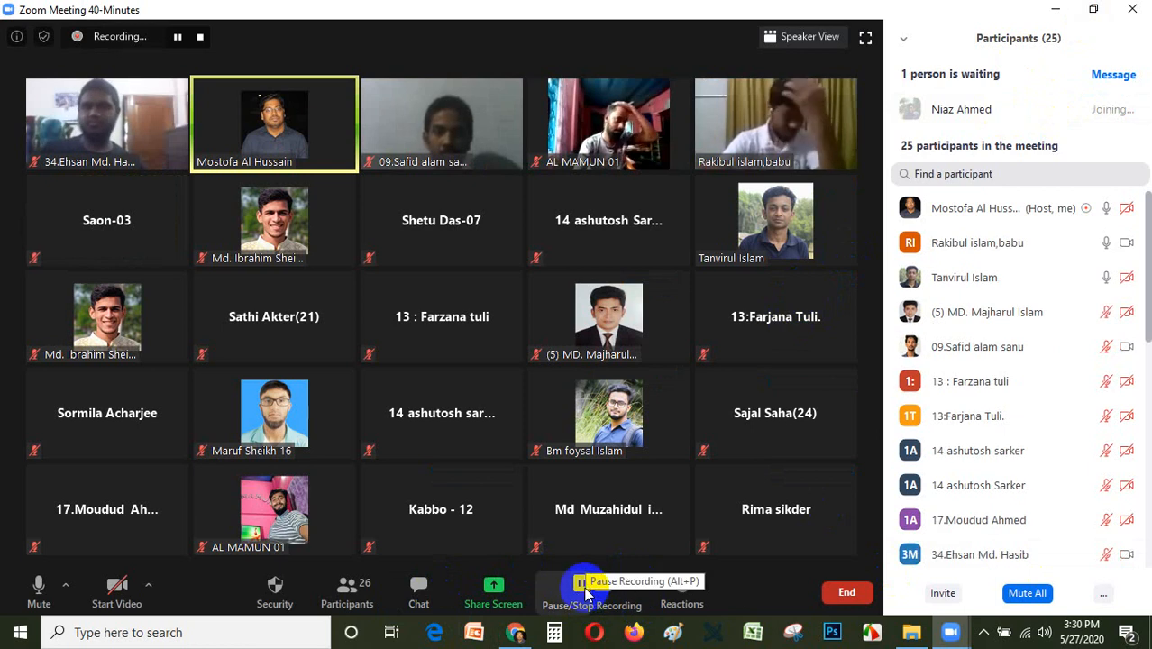
{"action": "left_click", "coordinate": [582, 584]}
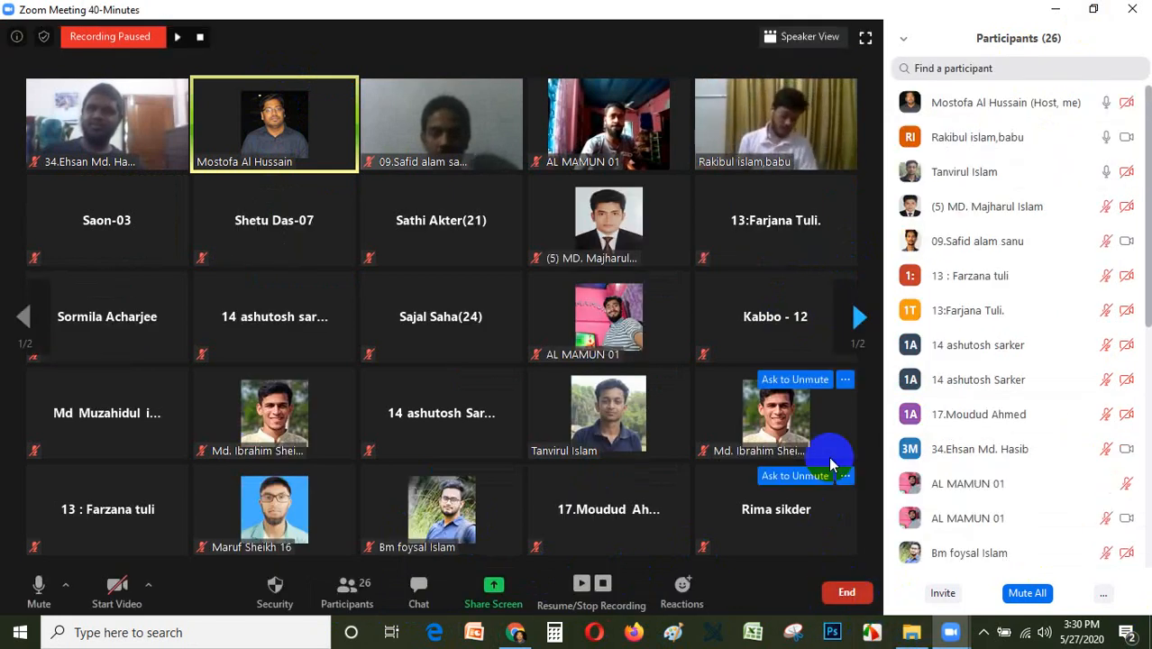
{"action": "left_click", "coordinate": [984, 632]}
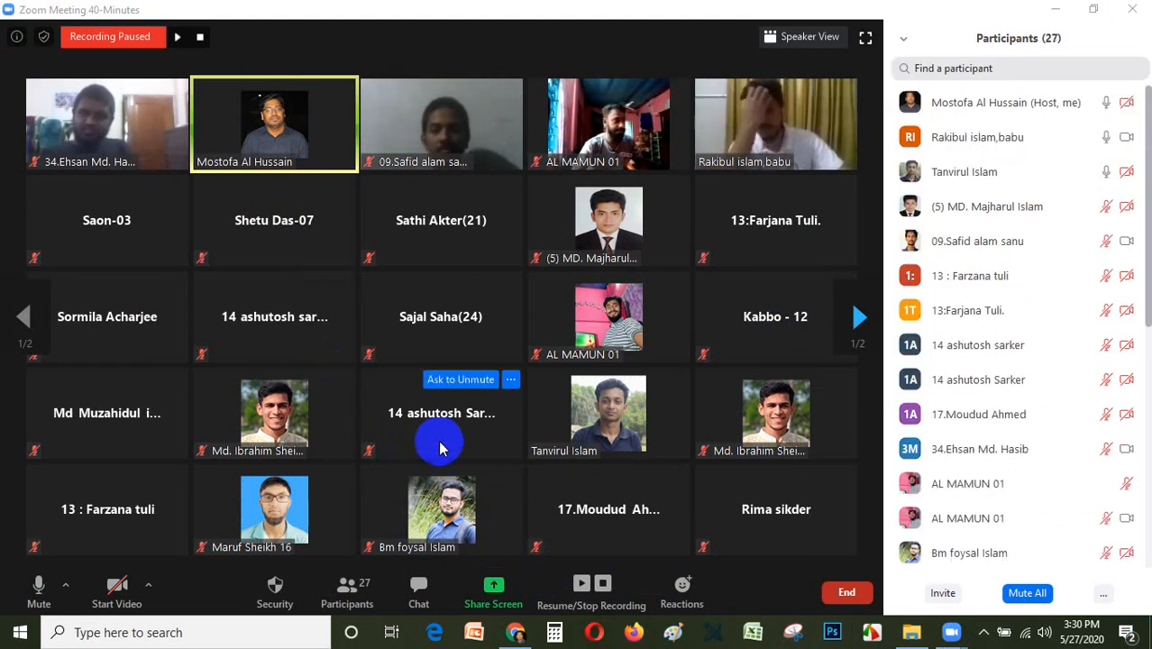
Share the entire screen with computer sound and video clip optimization enabled.
{"action": "left_click", "coordinate": [503, 598]}
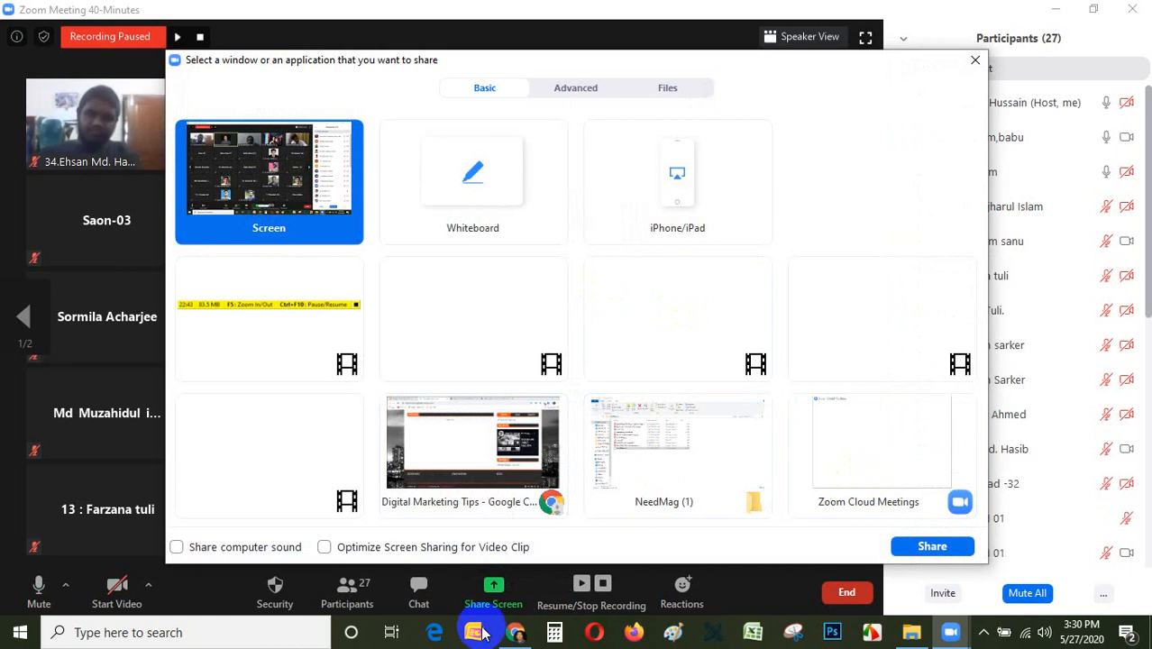
{"action": "left_click", "coordinate": [177, 548]}
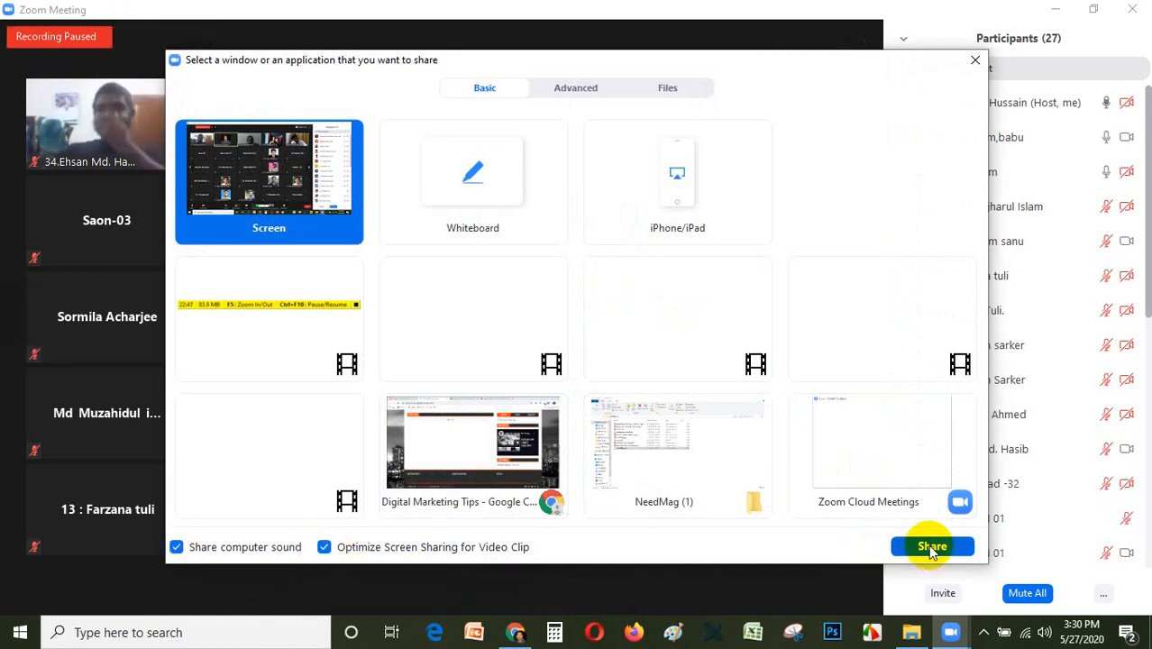
{"action": "left_click", "coordinate": [921, 546]}
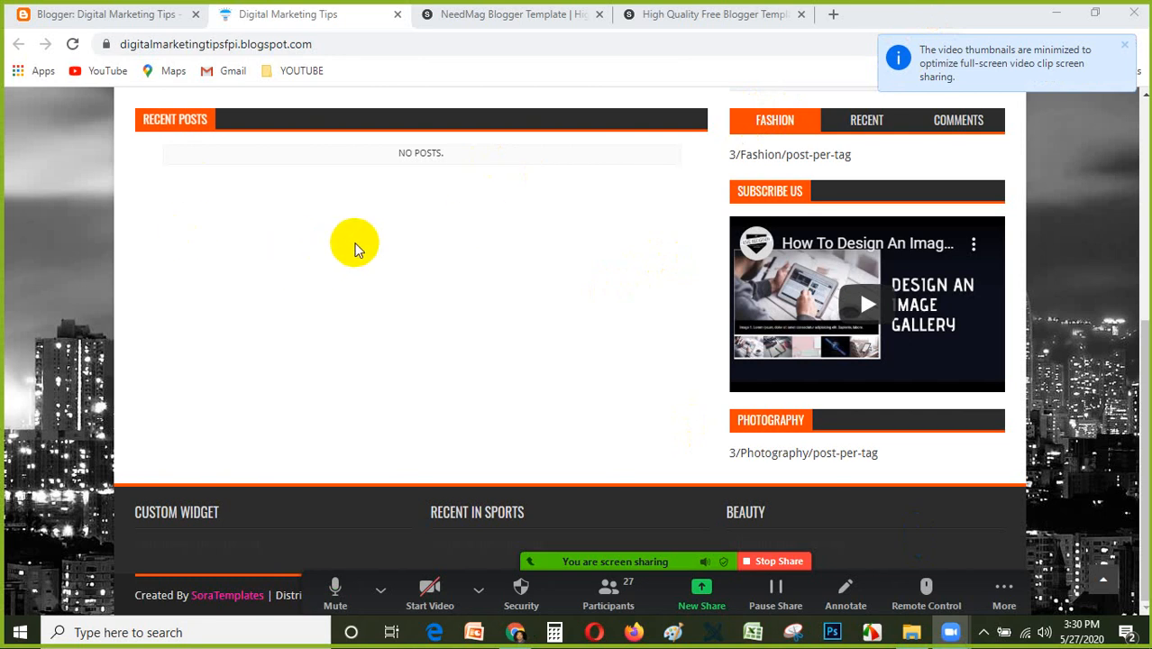
Examine the blog's NeedMag layout from header to footer and glance at the theme's Sora Templates page for comparison.
{"action": "scroll", "coordinate": [476, 160], "scroll_direction": "up", "scroll_amount": 2}
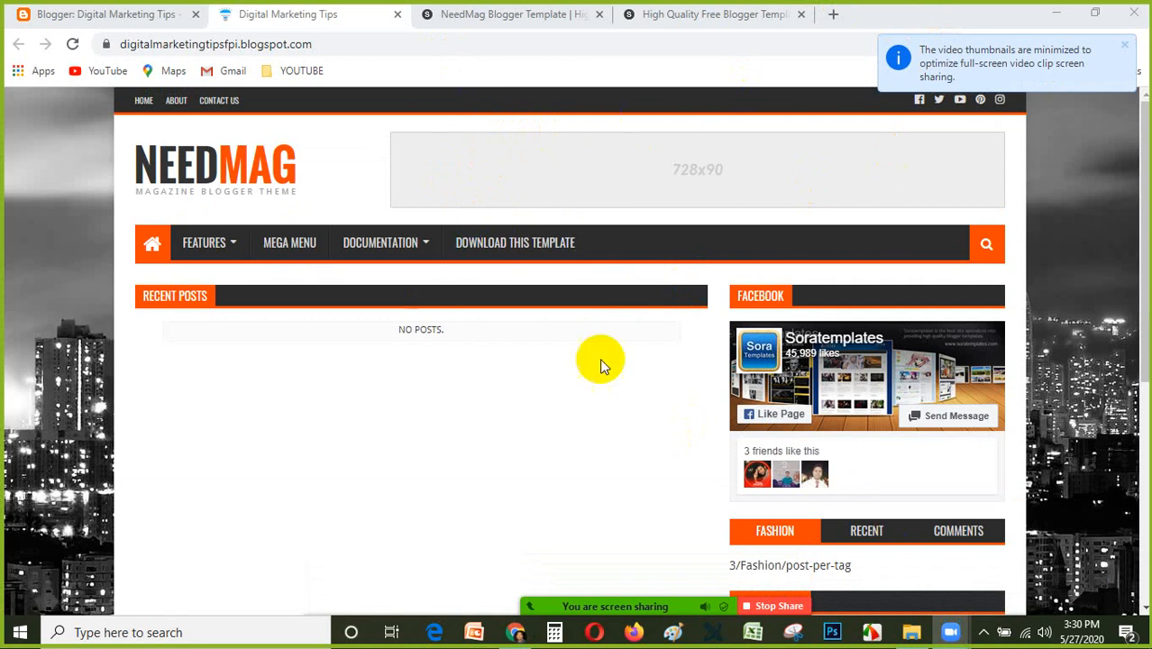
{"action": "scroll", "coordinate": [662, 207], "scroll_direction": "down", "scroll_amount": 2}
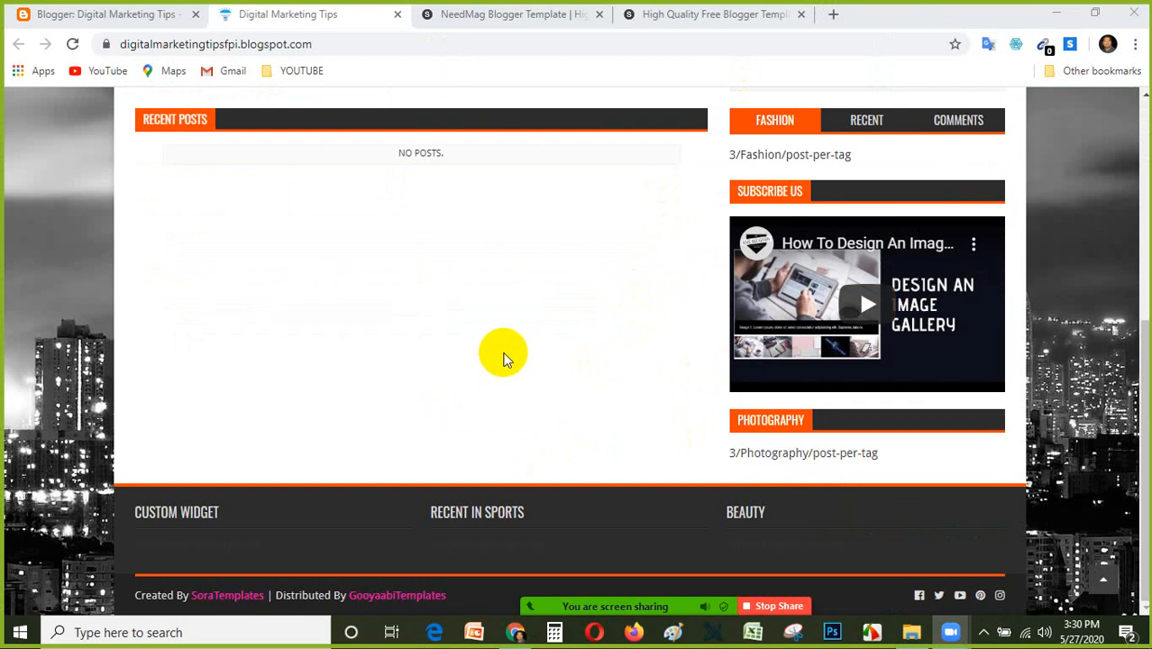
{"action": "scroll", "coordinate": [575, 334], "scroll_direction": "up", "scroll_amount": 2}
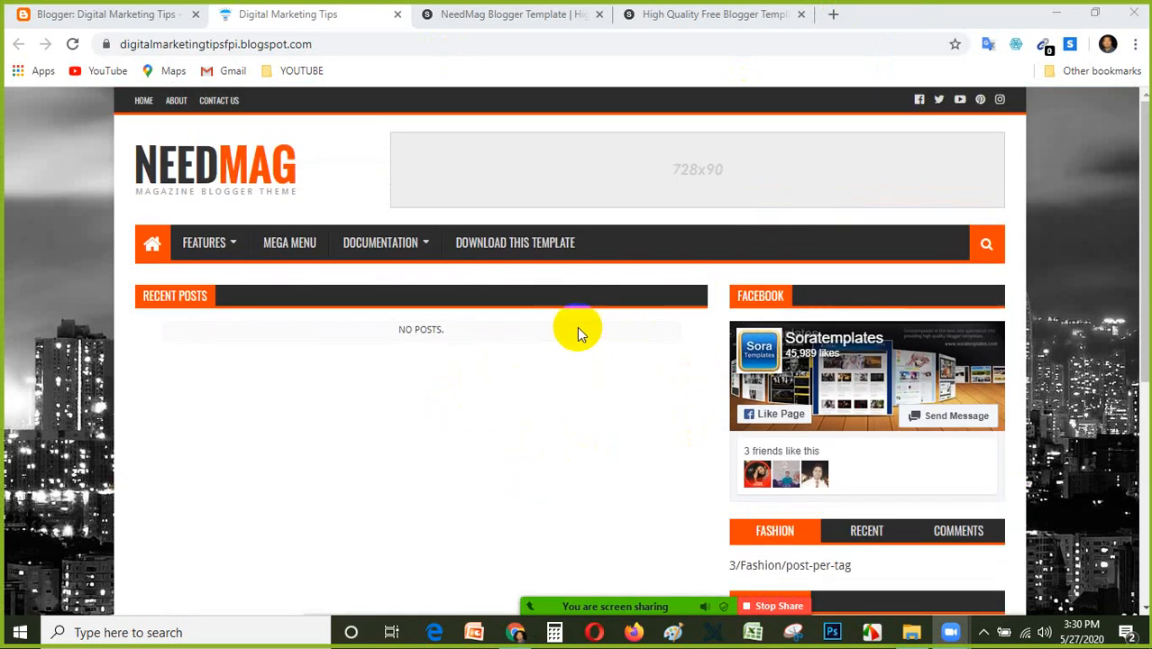
{"action": "scroll", "coordinate": [551, 358], "scroll_direction": "down", "scroll_amount": 2}
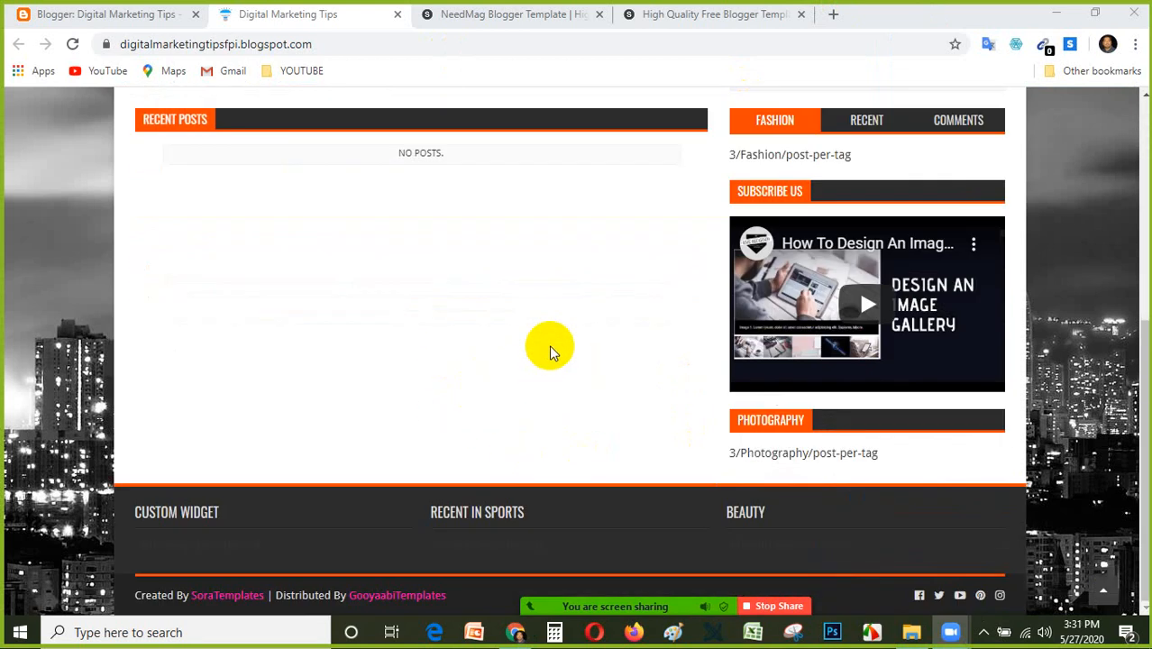
{"action": "scroll", "coordinate": [549, 348], "scroll_direction": "up", "scroll_amount": 5}
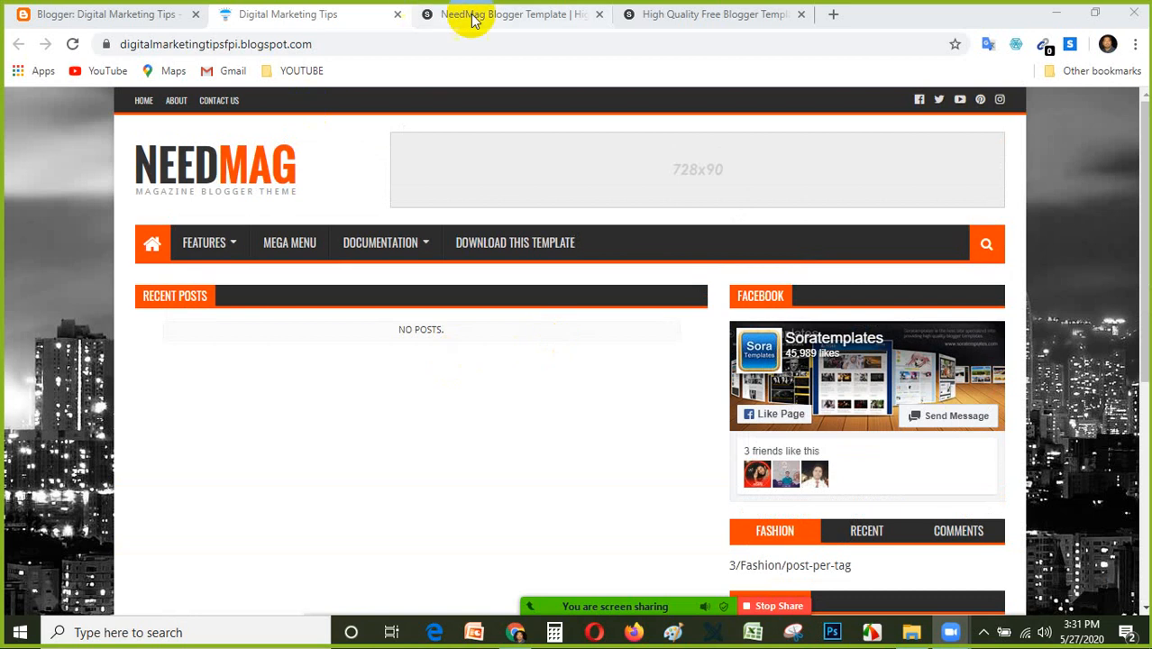
{"action": "left_click", "coordinate": [467, 11]}
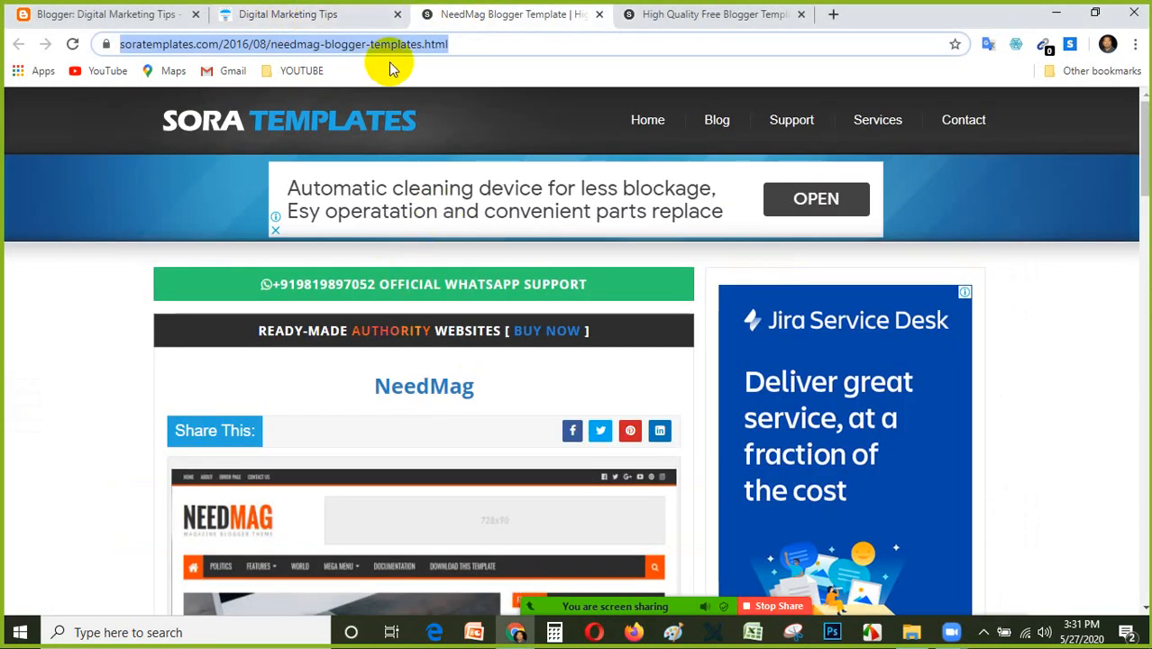
{"action": "left_click", "coordinate": [344, 11]}
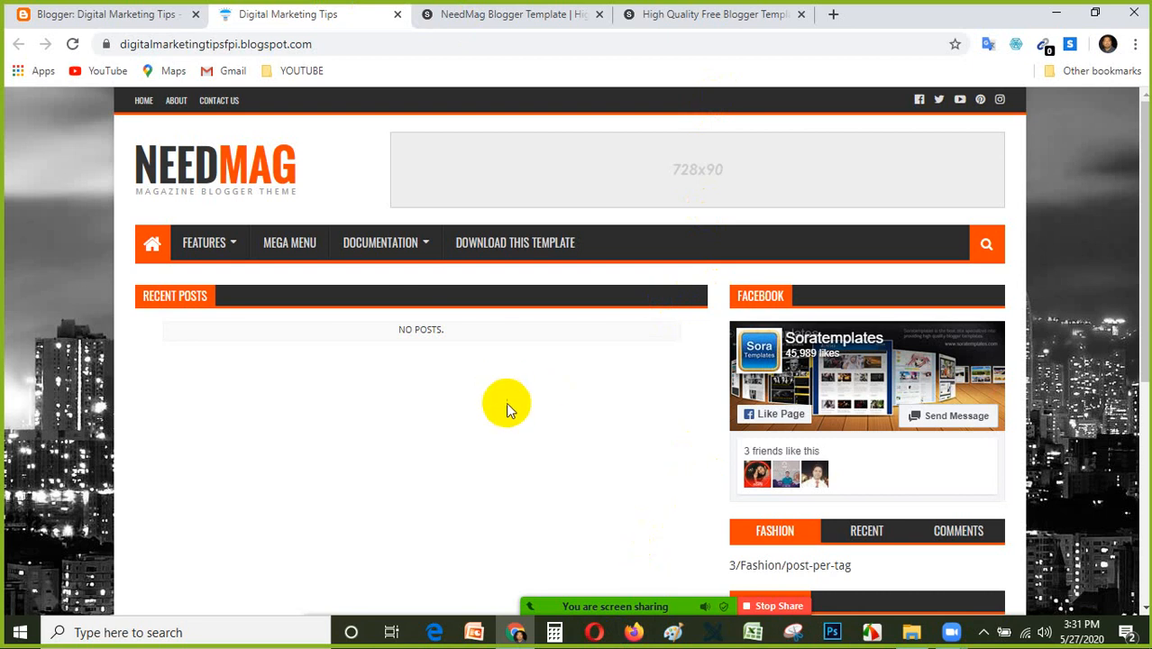
{"action": "scroll", "coordinate": [506, 402], "scroll_direction": "down", "scroll_amount": 2}
{"action": "scroll", "coordinate": [506, 402], "scroll_direction": "up", "scroll_amount": 2}
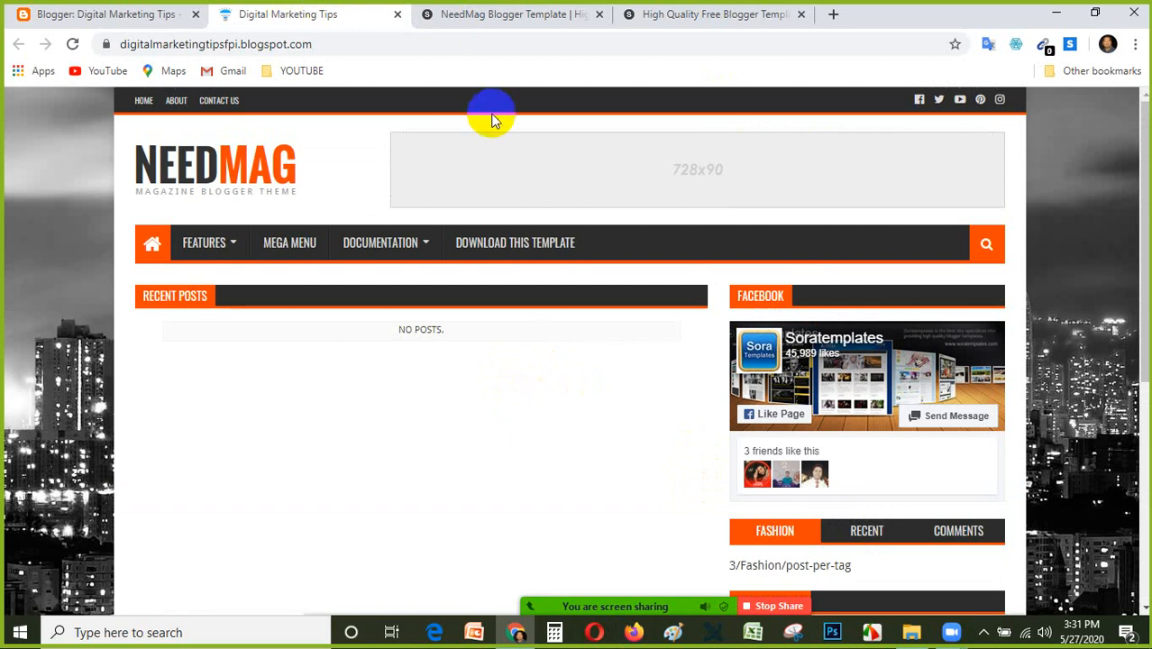
{"action": "scroll", "coordinate": [770, 249], "scroll_direction": "down", "scroll_amount": 5}
{"action": "scroll", "coordinate": [757, 280], "scroll_direction": "up", "scroll_amount": 5}
Switch to the Blogger Theme page of the Digital Marketing Tips blog and bring the Posts entry into view.
{"action": "left_click", "coordinate": [126, 18]}
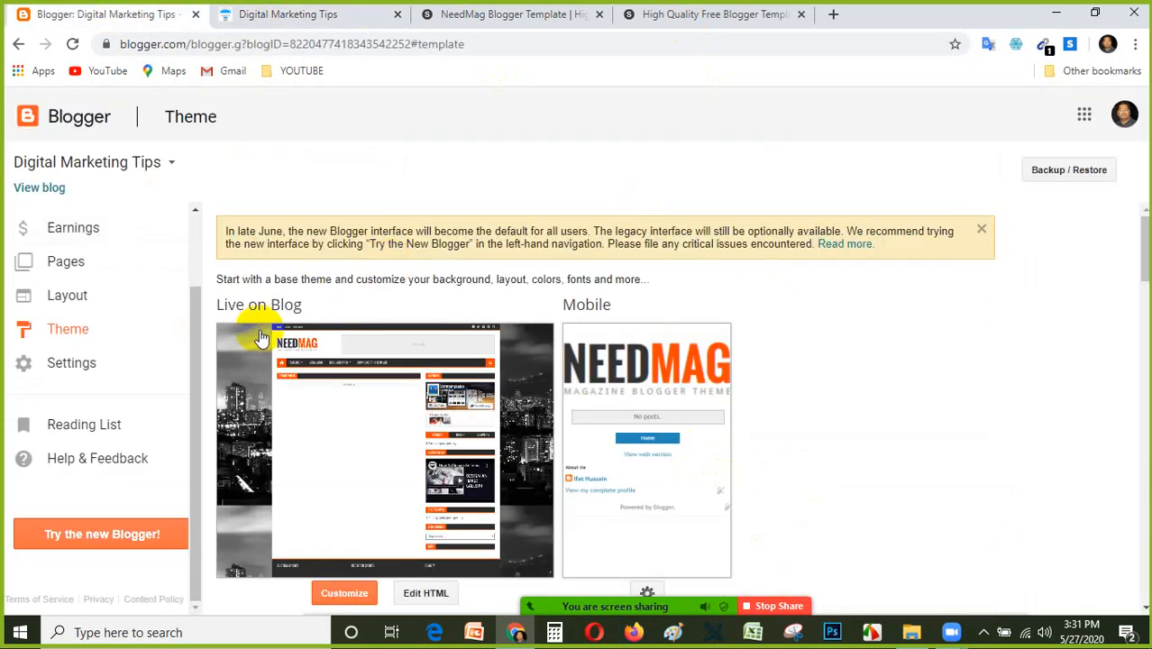
{"action": "left_click", "coordinate": [197, 236]}
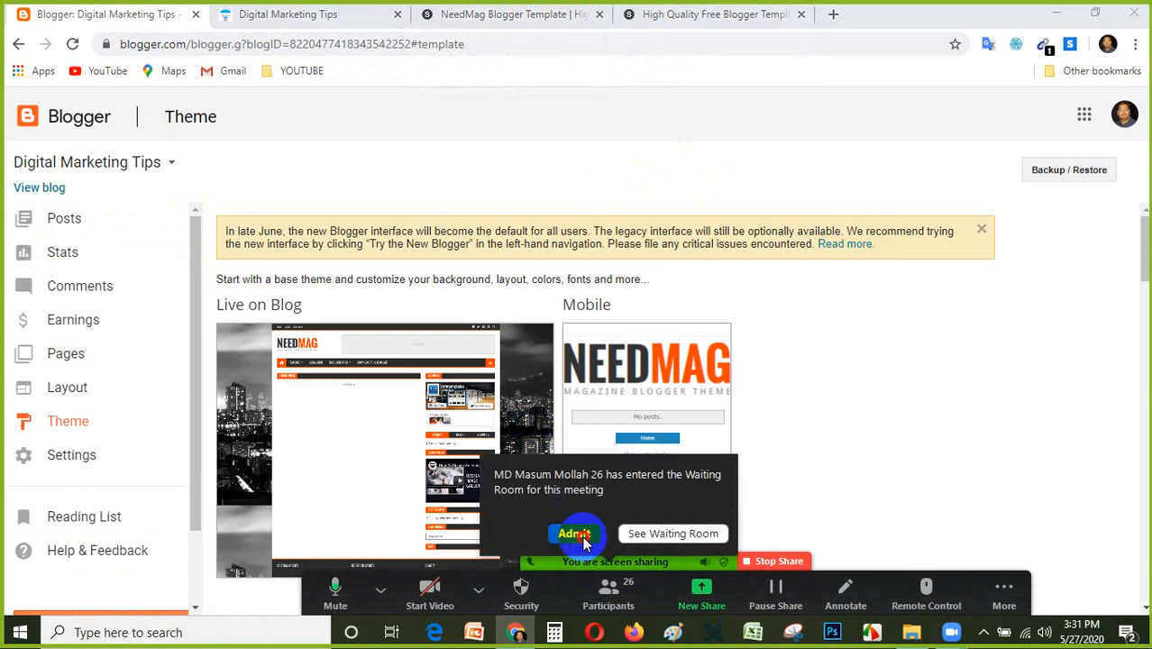
Stop the screen share, admitting one waiting participant before it ends and another after it.
{"action": "left_click", "coordinate": [582, 537]}
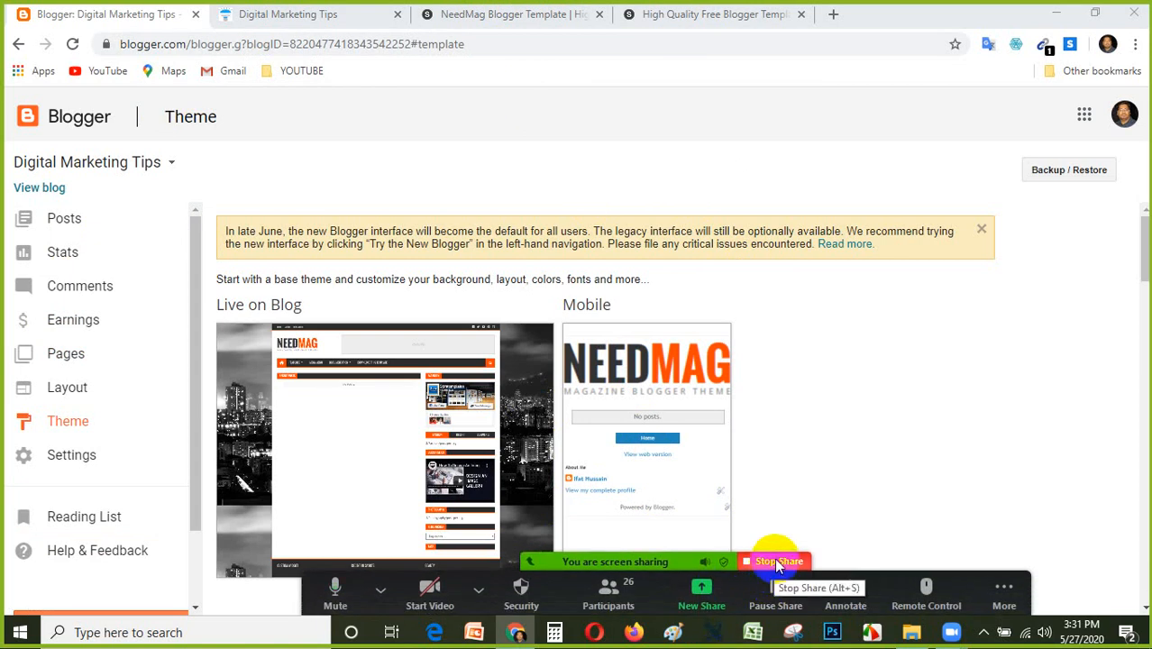
{"action": "left_click", "coordinate": [777, 563]}
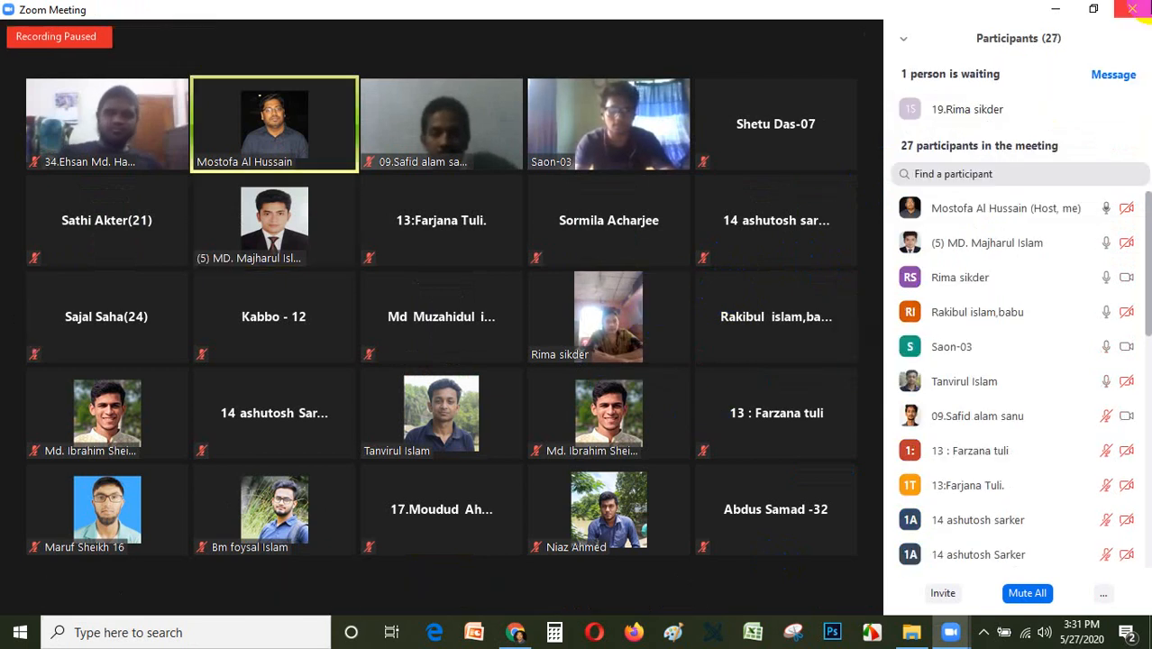
{"action": "left_click", "coordinate": [1053, 108]}
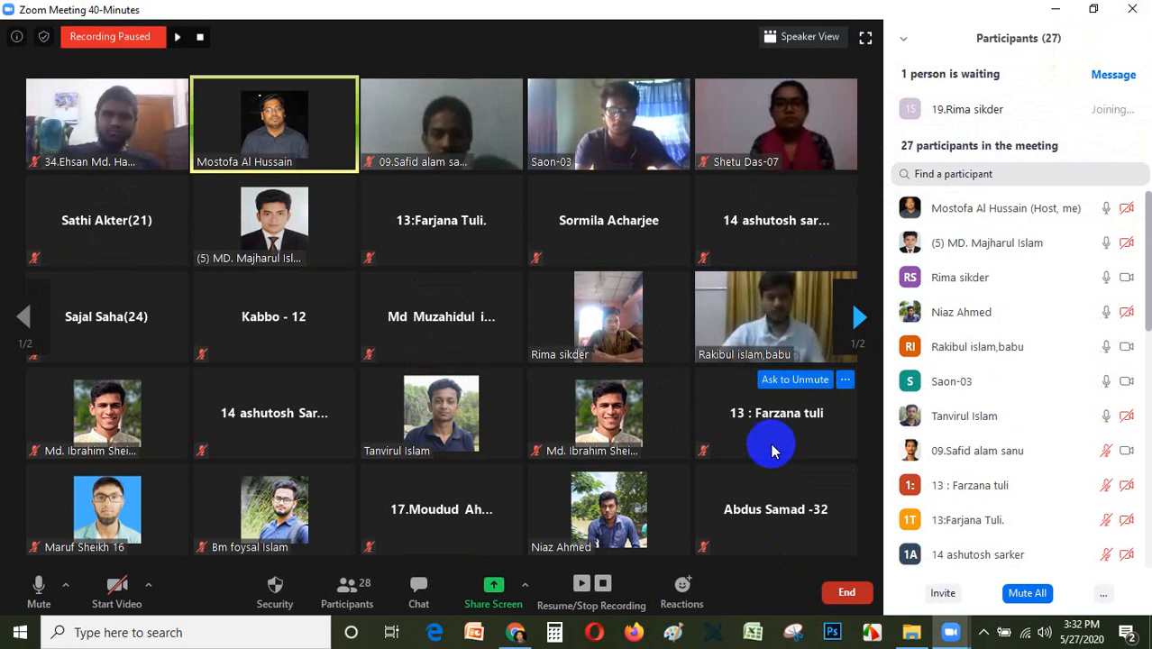
Check who is in the meeting by looking through both gallery pages and the whole participant list.
{"action": "left_click", "coordinate": [867, 314]}
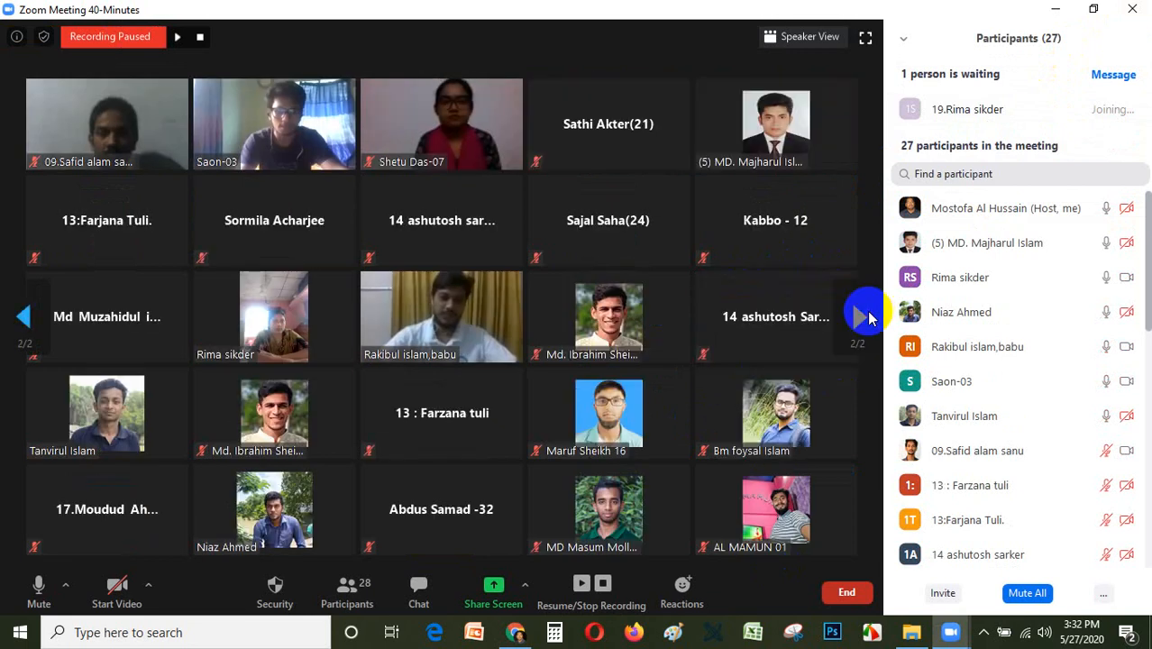
{"action": "left_click", "coordinate": [27, 318]}
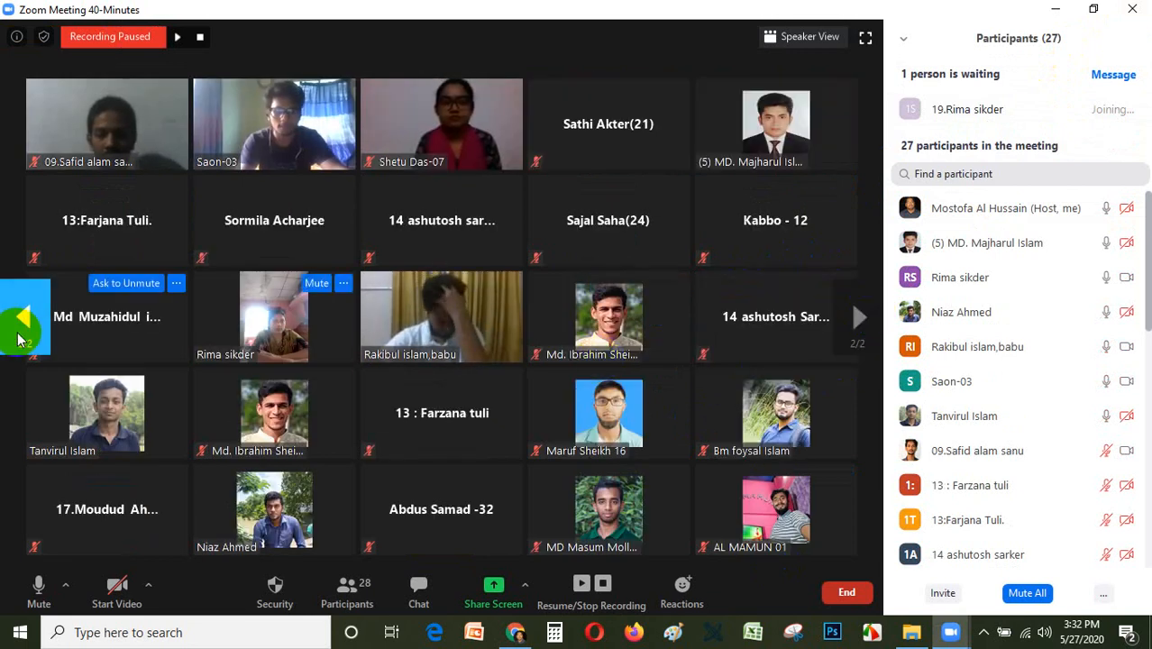
{"action": "left_click", "coordinate": [28, 331]}
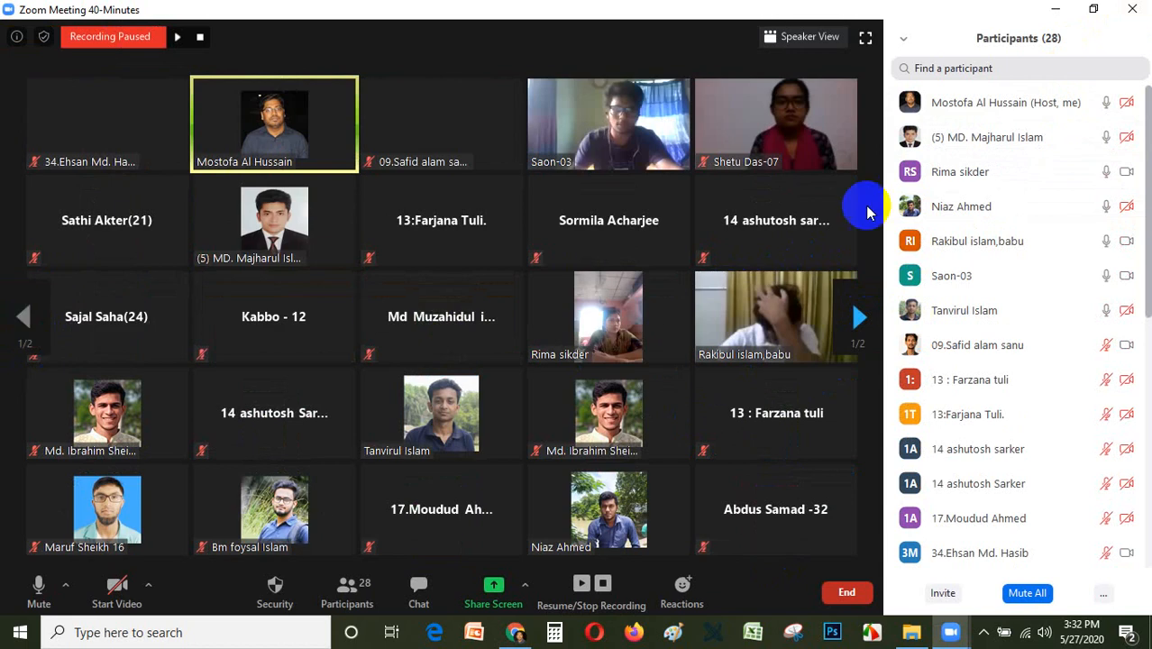
{"action": "scroll", "coordinate": [991, 416], "scroll_direction": "down", "scroll_amount": 6}
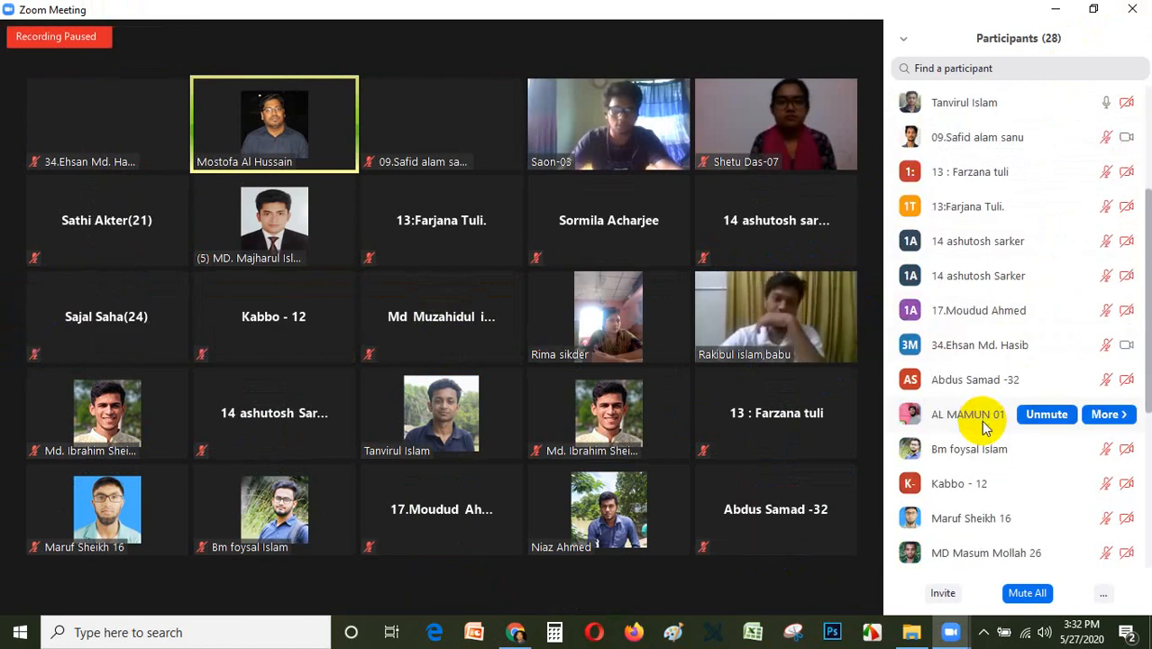
{"action": "scroll", "coordinate": [1006, 457], "scroll_direction": "down", "scroll_amount": 1}
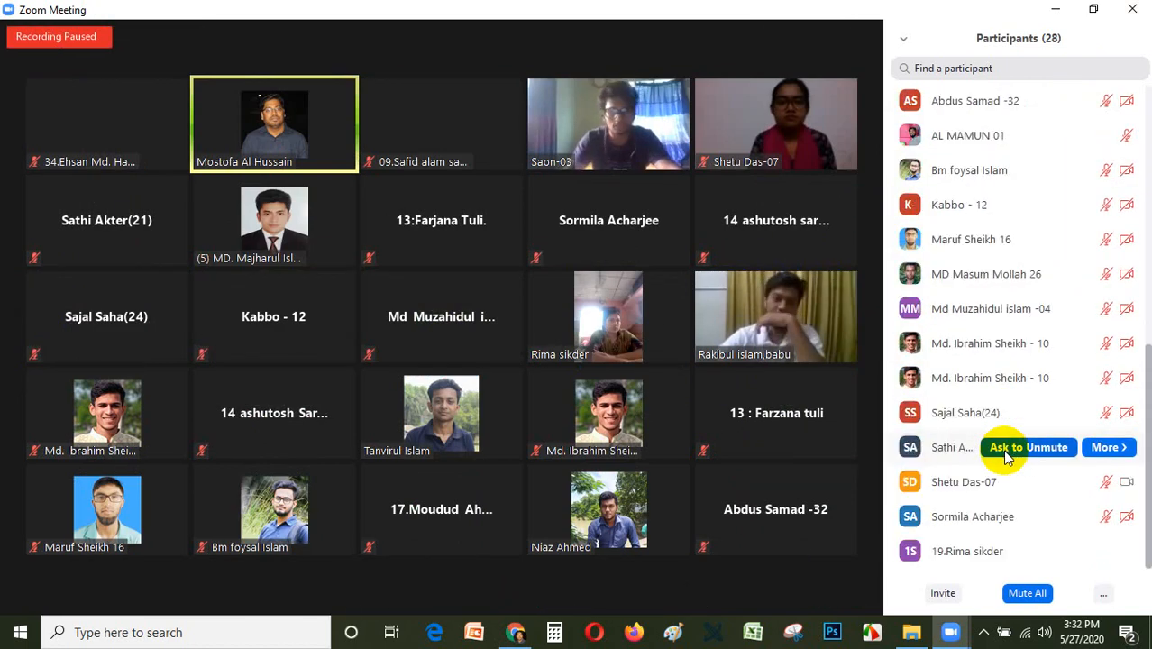
{"action": "scroll", "coordinate": [1001, 450], "scroll_direction": "up", "scroll_amount": 1}
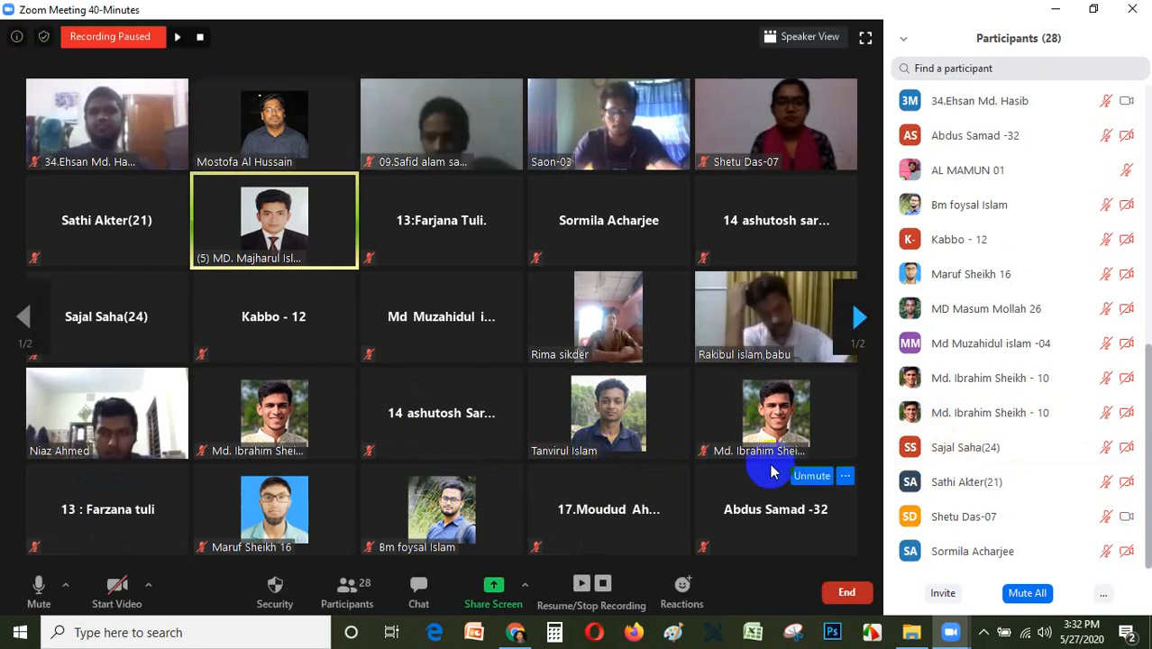
{"action": "mouse_move", "coordinate": [1010, 346]}
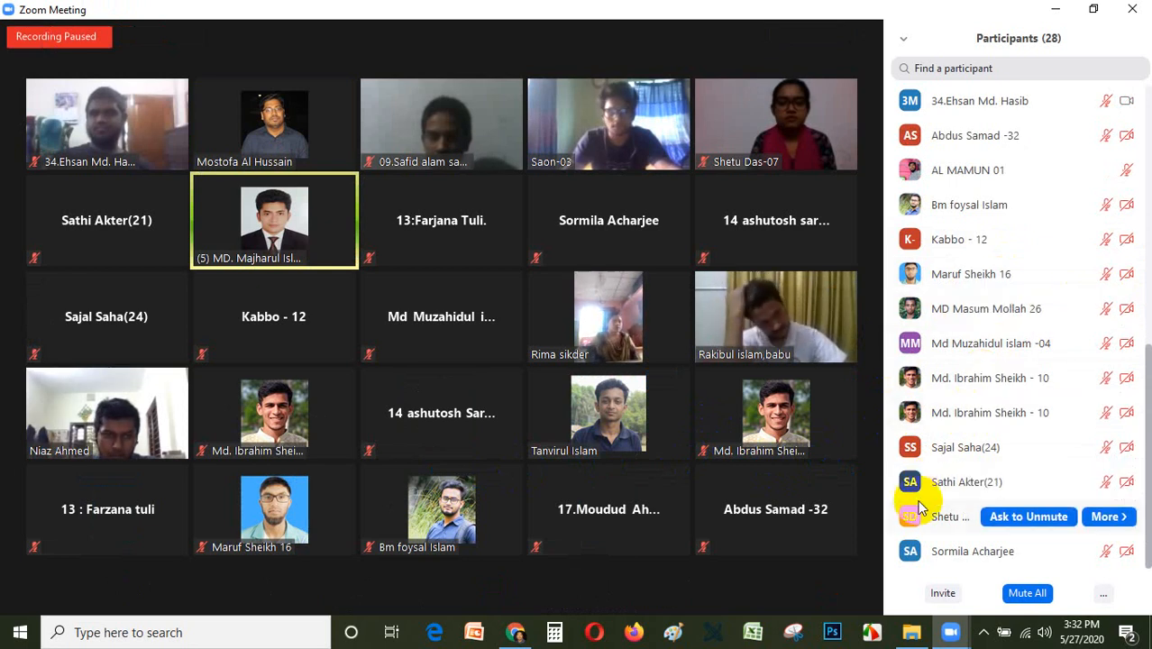
{"action": "scroll", "coordinate": [931, 244], "scroll_direction": "up", "scroll_amount": 10}
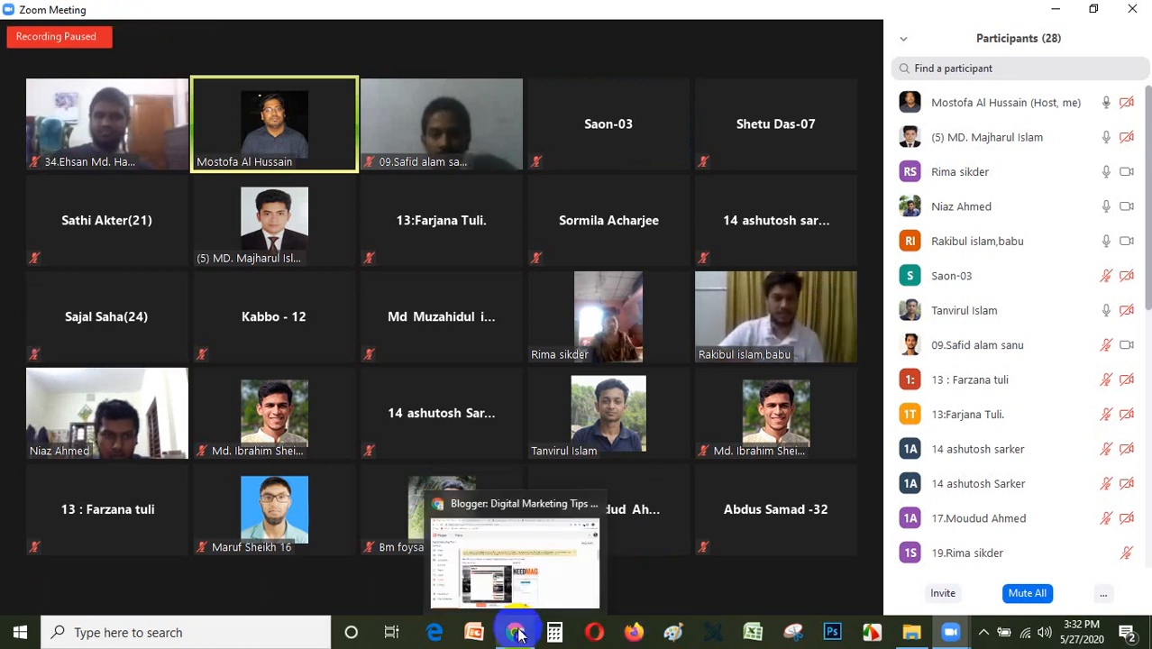
Switch to the Blogger window in Chrome and return to the Zoom meeting.
{"action": "left_click", "coordinate": [527, 600]}
{"action": "left_click", "coordinate": [528, 620]}
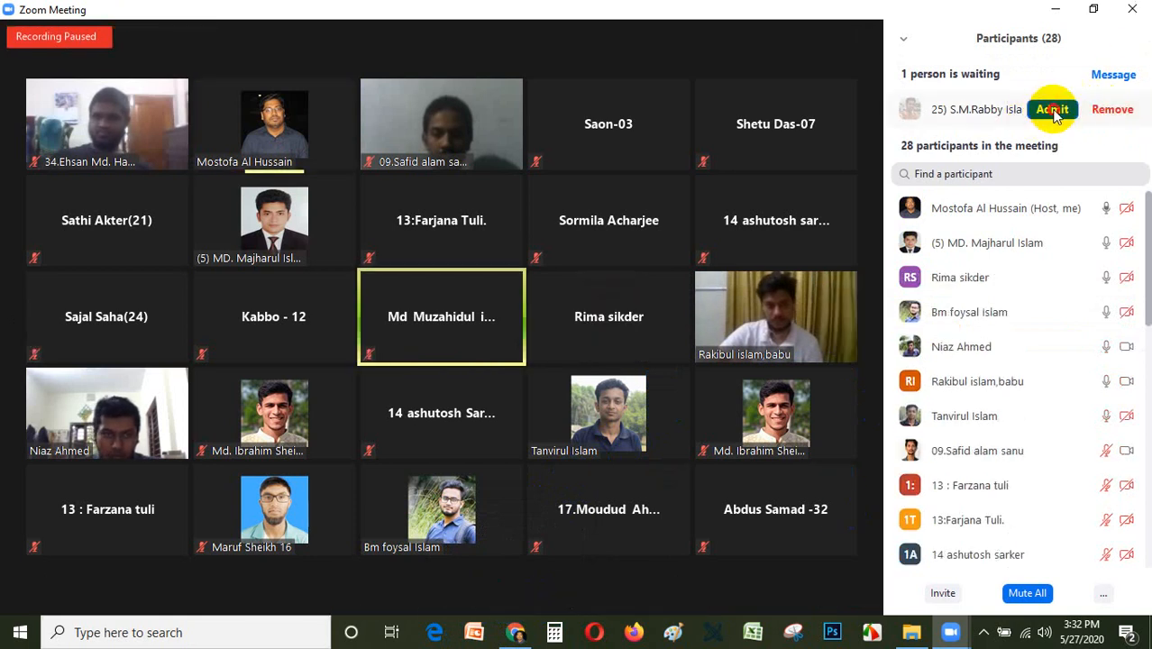
Admit the waiting participant and look through the whole participant list to check who is in the meeting.
{"action": "left_click", "coordinate": [1053, 110]}
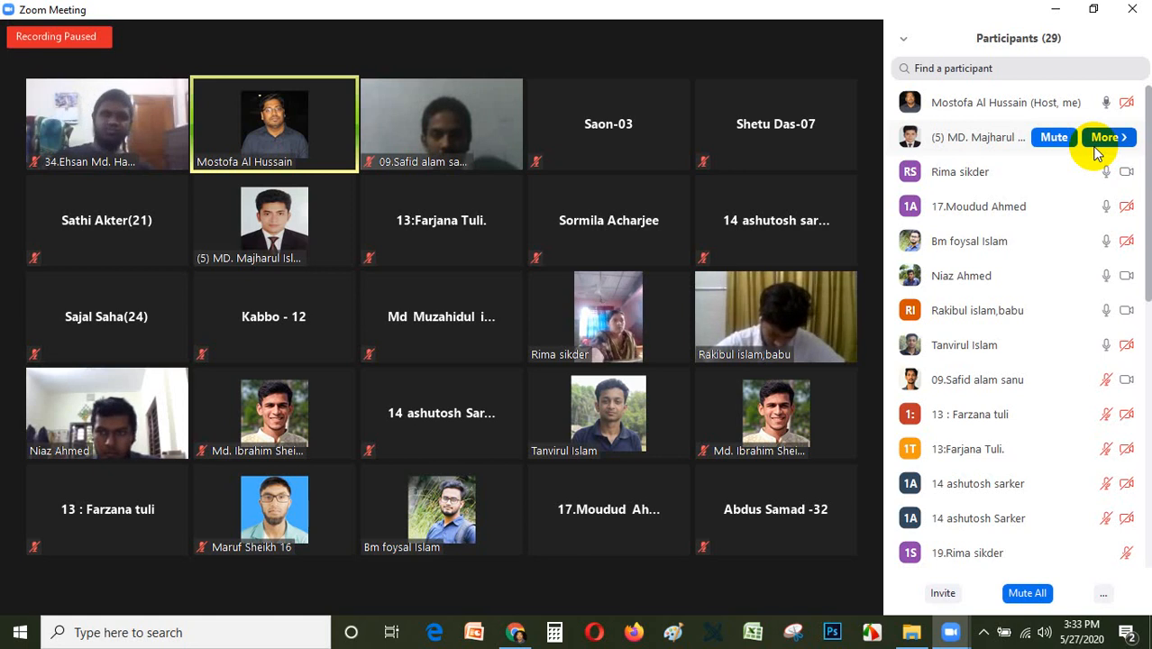
{"action": "mouse_move", "coordinate": [1113, 306]}
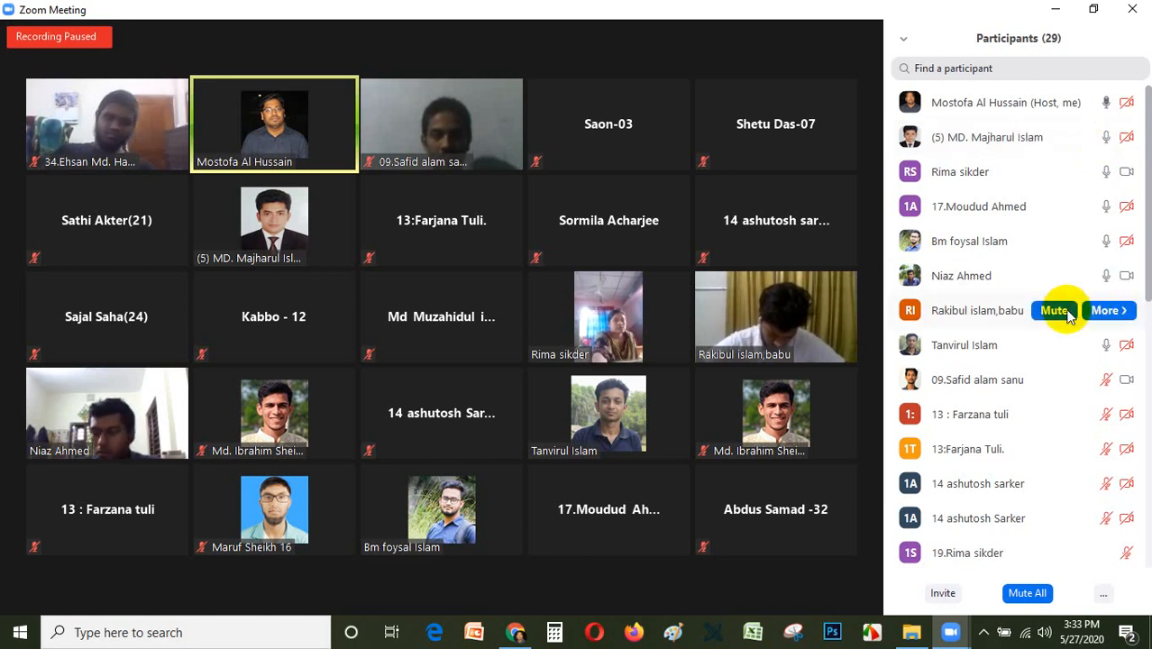
{"action": "scroll", "coordinate": [1068, 308], "scroll_direction": "down", "scroll_amount": 3}
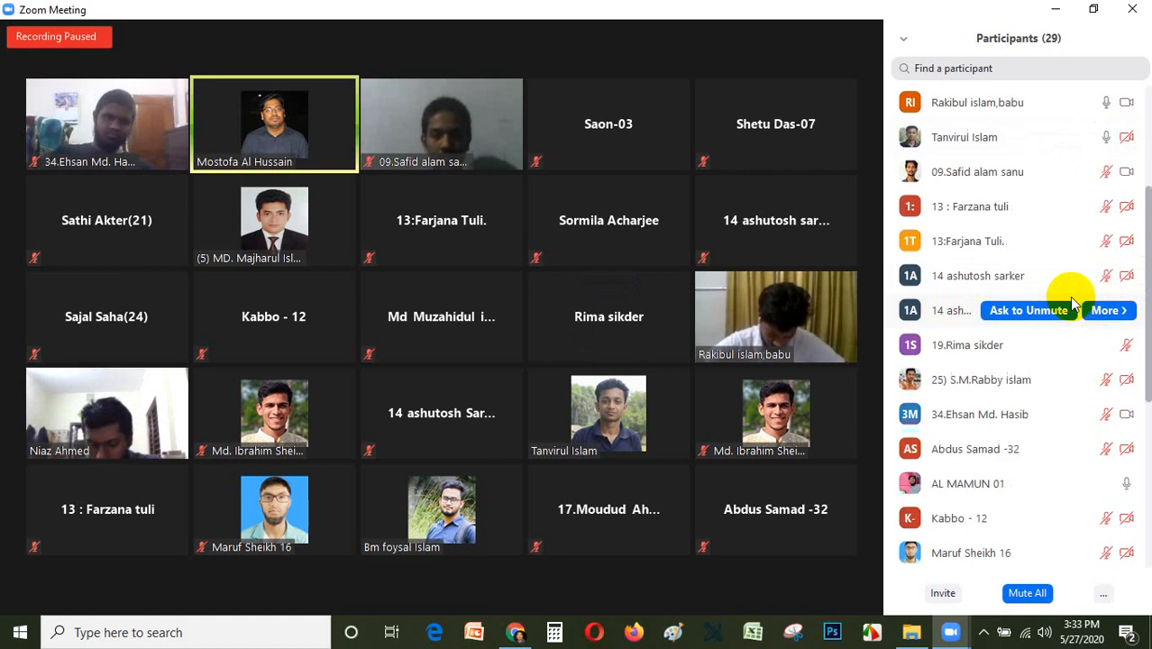
{"action": "scroll", "coordinate": [1072, 304], "scroll_direction": "down", "scroll_amount": 1}
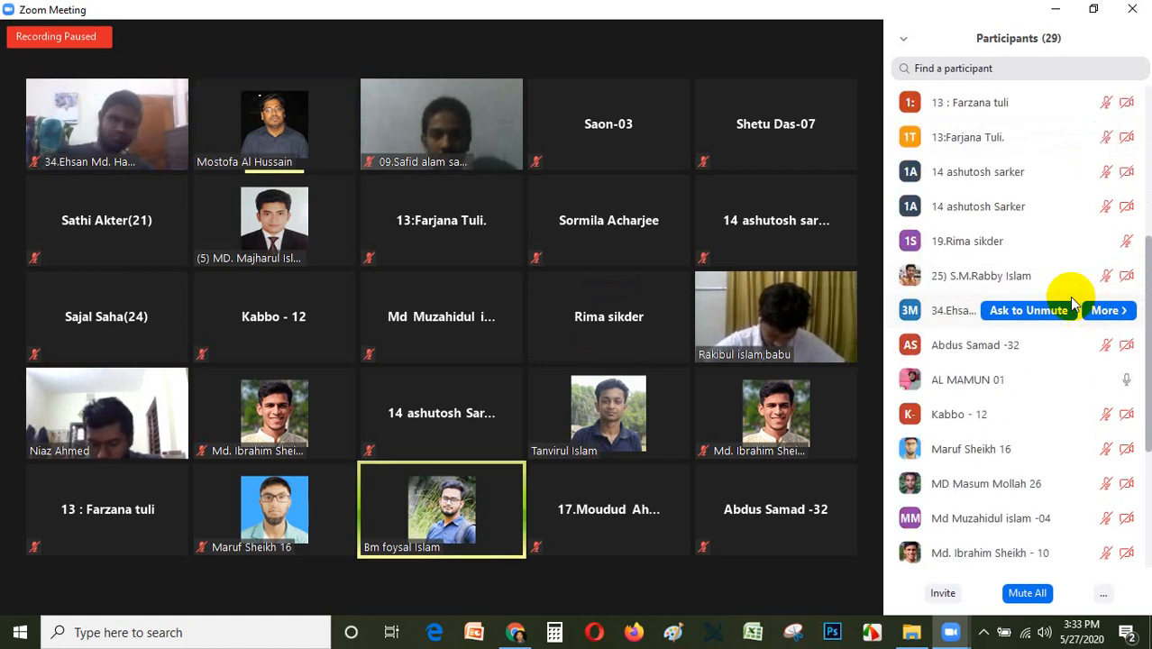
{"action": "scroll", "coordinate": [1072, 305], "scroll_direction": "down", "scroll_amount": 2}
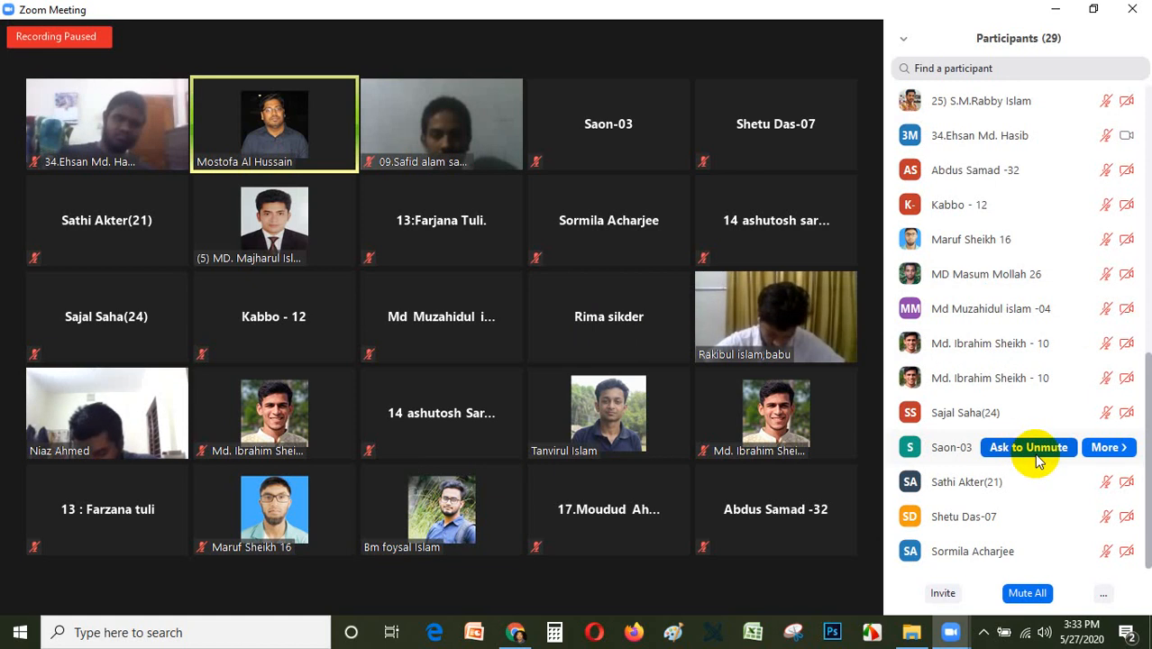
{"action": "scroll", "coordinate": [1032, 453], "scroll_direction": "up", "scroll_amount": 5}
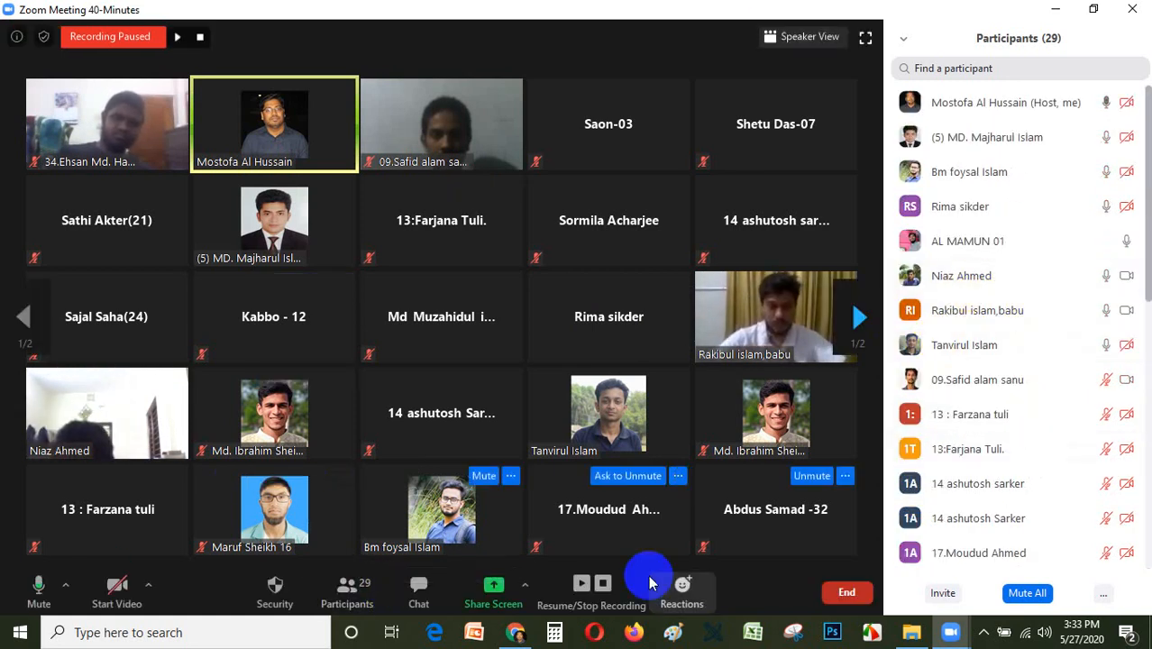
Limit sharing to one participant at a time and share the entire screen with computer sound and video clip optimization.
{"action": "left_click", "coordinate": [527, 591]}
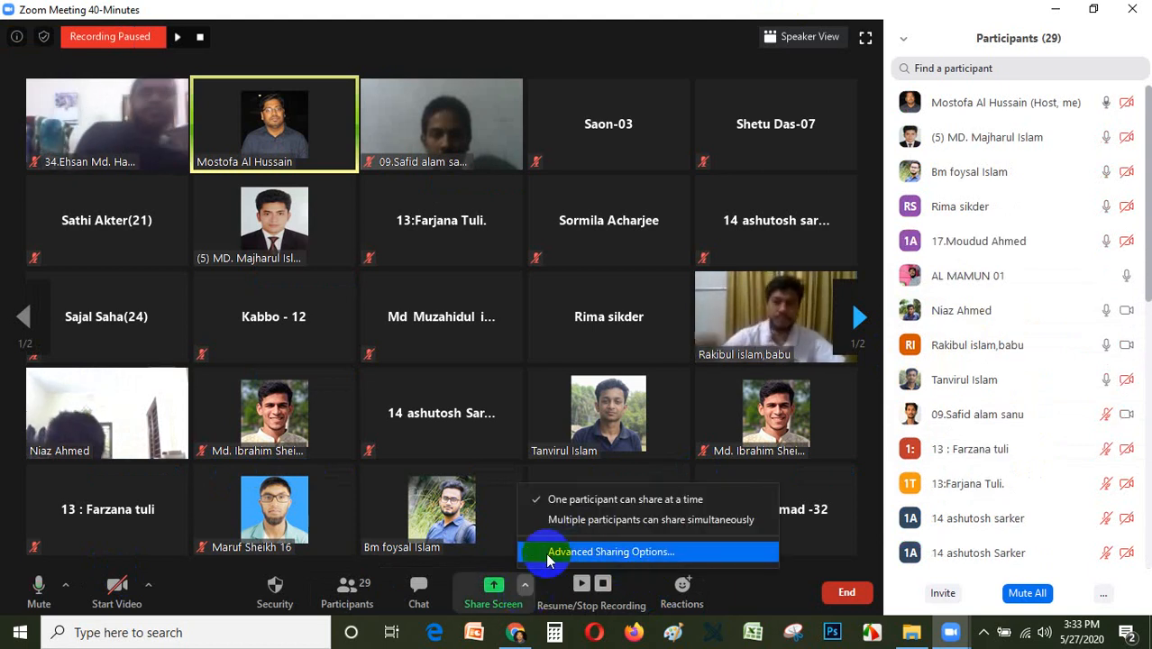
{"action": "left_click", "coordinate": [581, 503]}
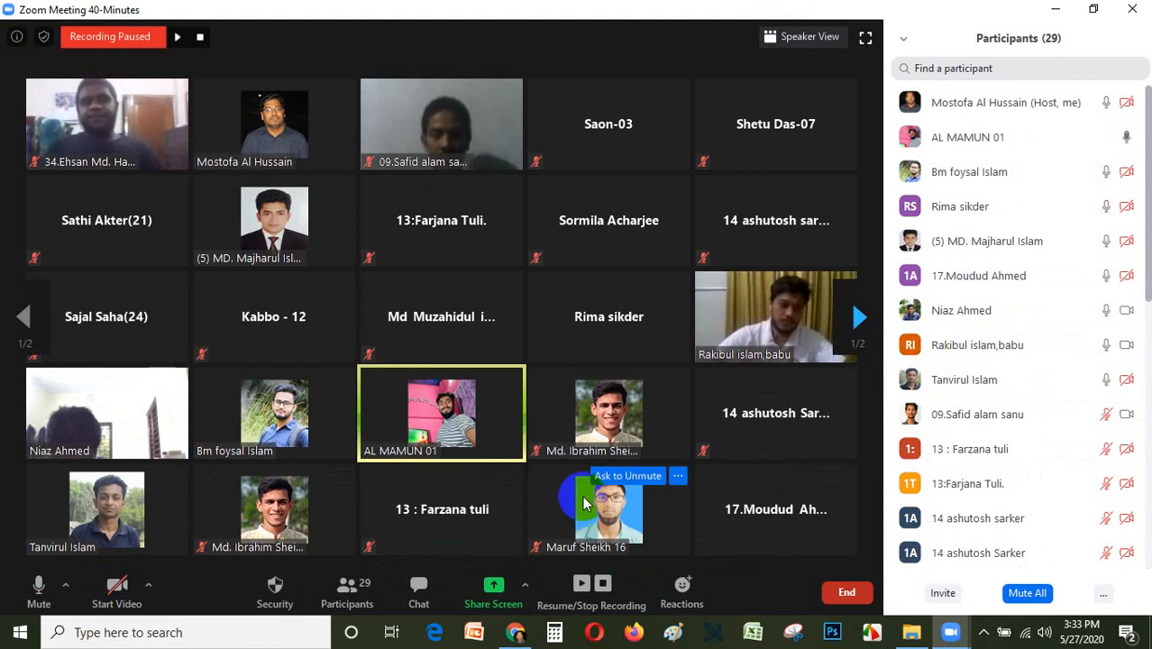
{"action": "left_click", "coordinate": [496, 584]}
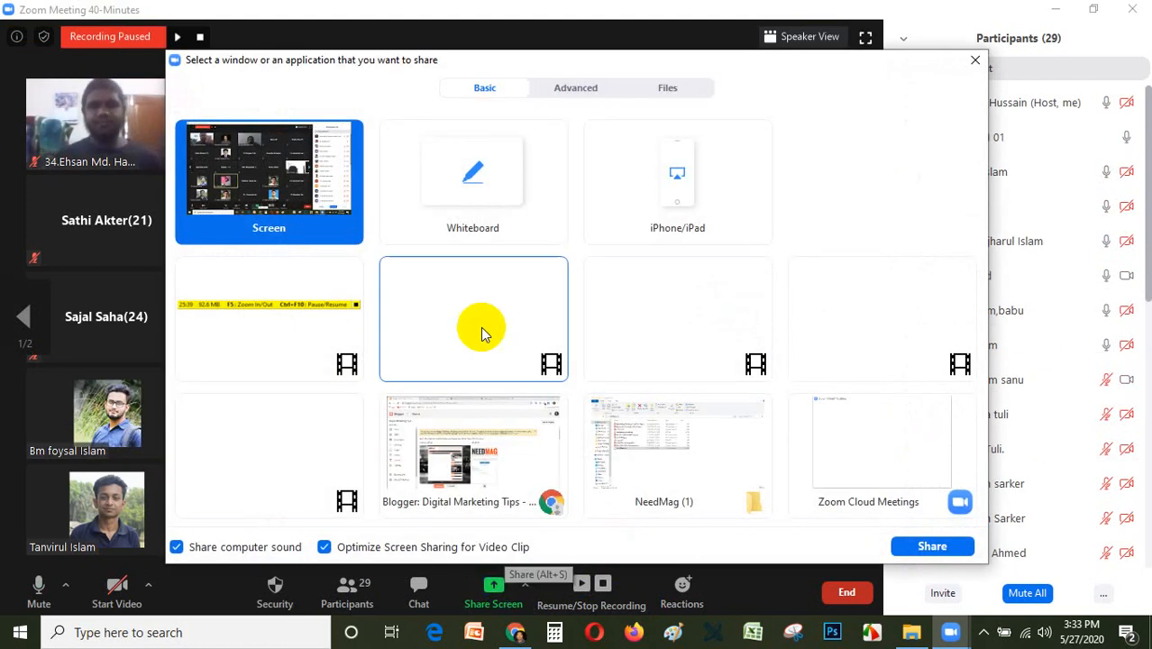
{"action": "left_click", "coordinate": [928, 547]}
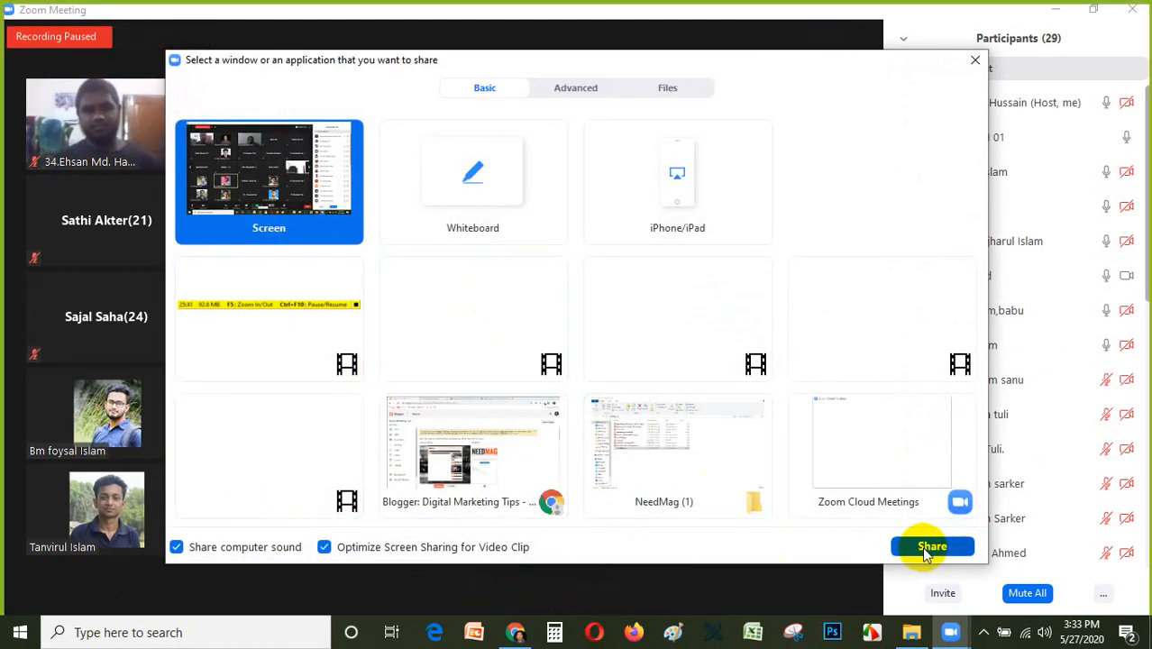
Open the blog's list of posts, dismiss the notice about the new Blogger interface and start a new post.
{"action": "scroll", "coordinate": [586, 348], "scroll_direction": "down", "scroll_amount": 5}
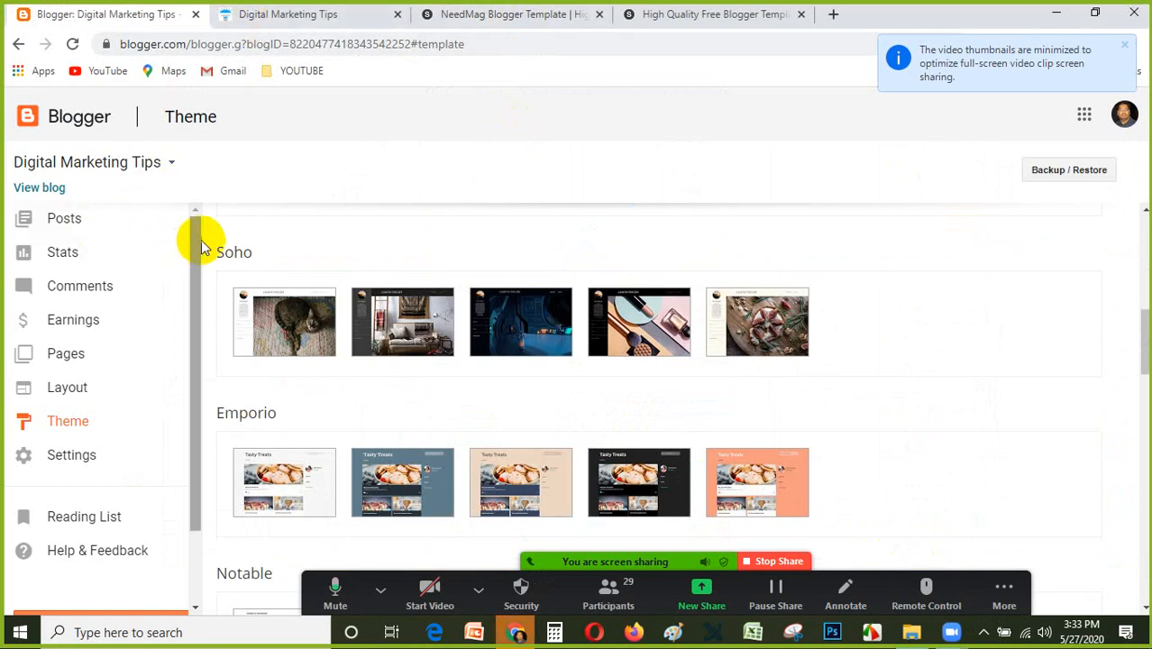
{"action": "left_click", "coordinate": [71, 229]}
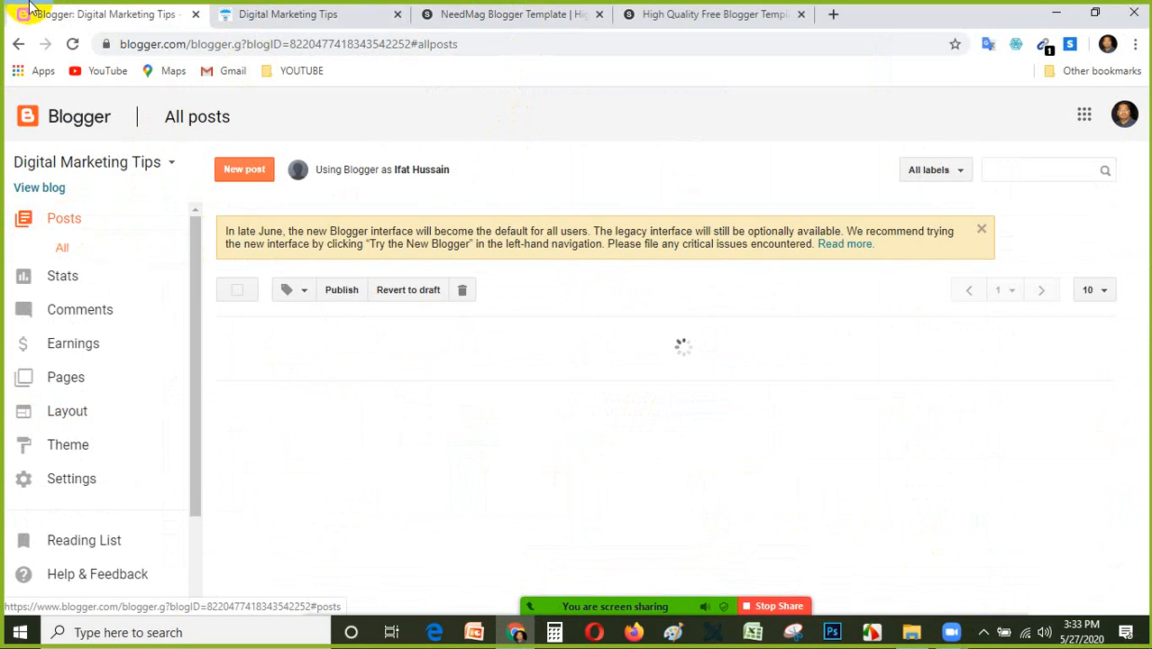
{"action": "left_click", "coordinate": [982, 231]}
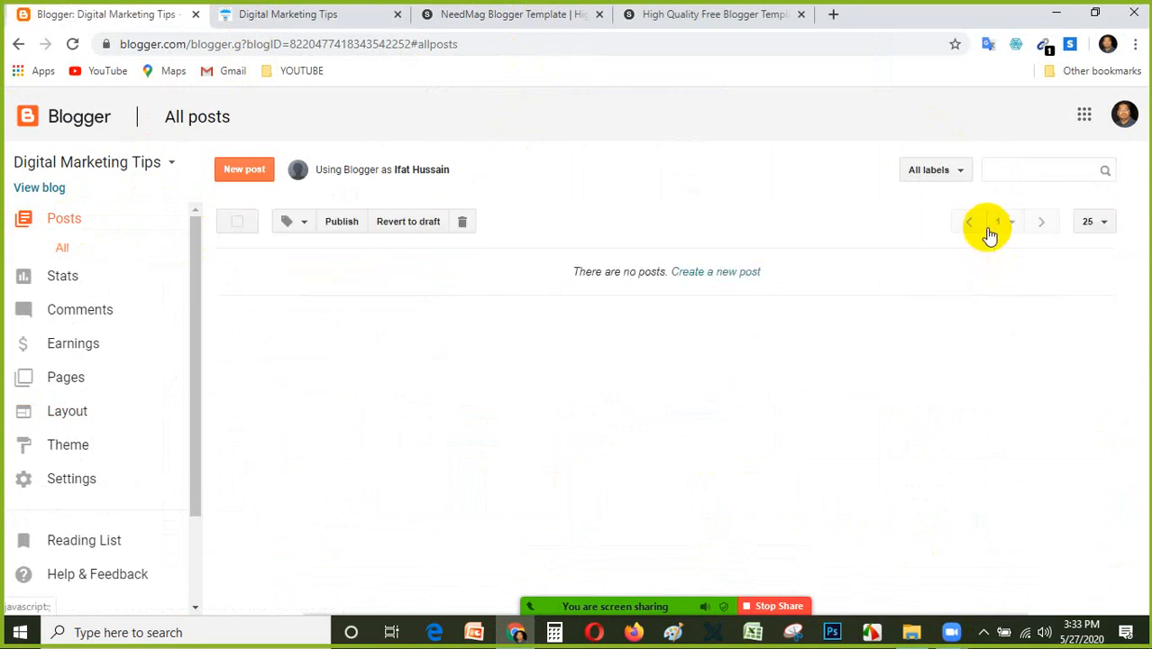
{"action": "left_click", "coordinate": [250, 170]}
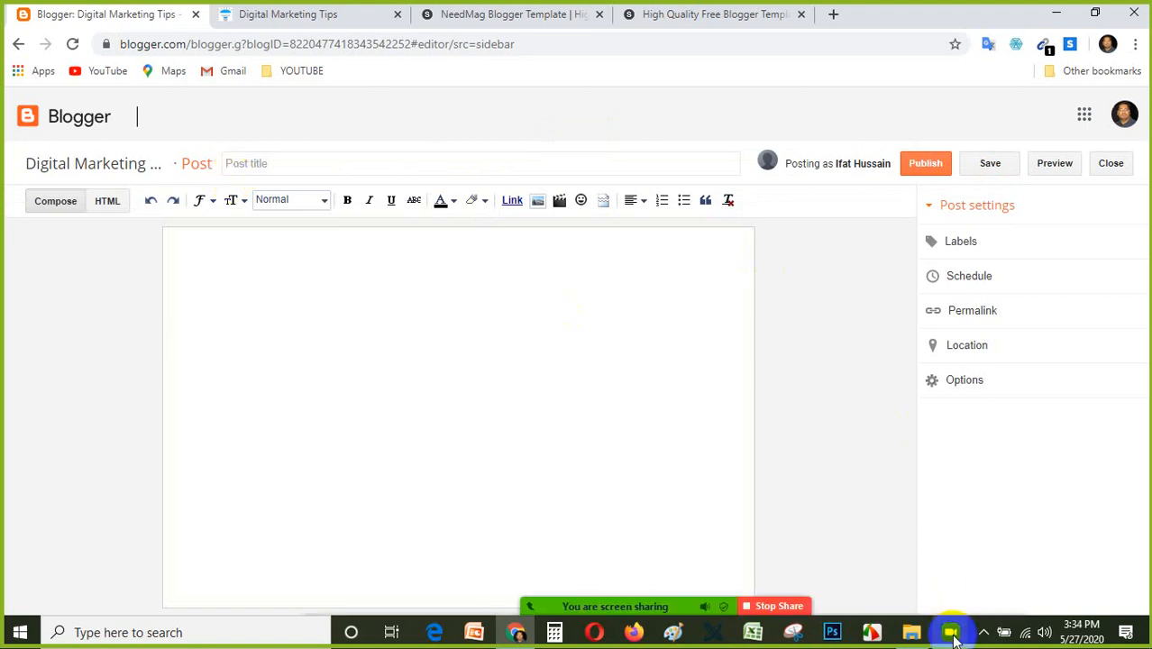
Bring up the Zoom Cloud Meetings window, minimize it and stop the screen share.
{"action": "mouse_move", "coordinate": [954, 638]}
{"action": "left_click", "coordinate": [872, 564]}
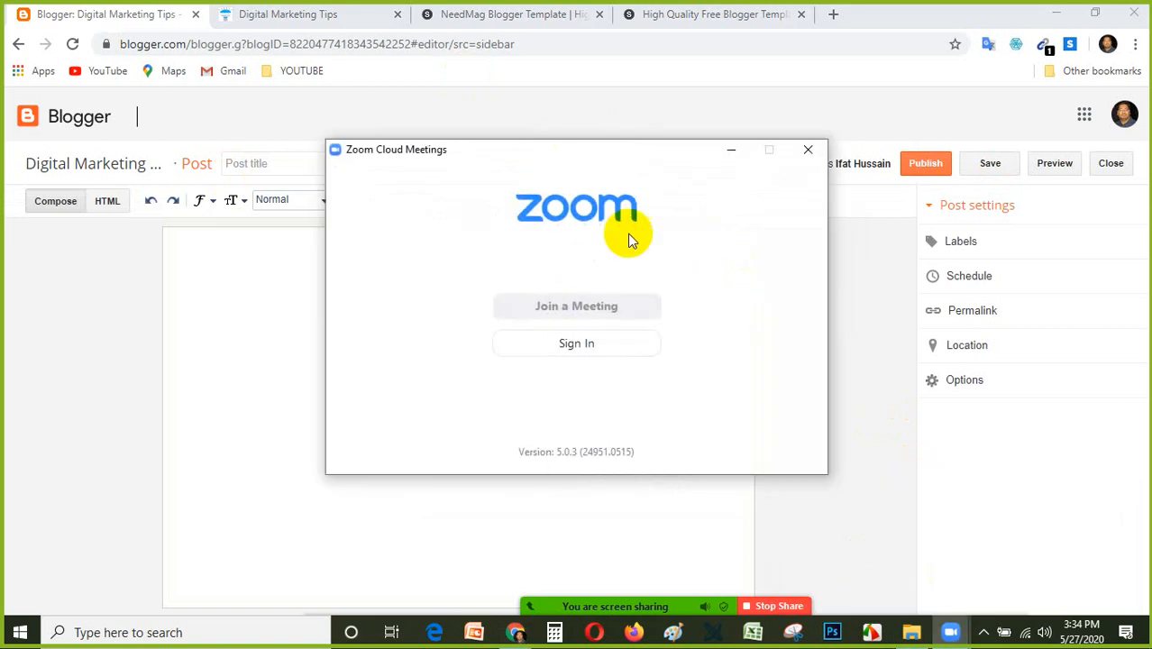
{"action": "left_click", "coordinate": [735, 152]}
{"action": "mouse_move", "coordinate": [771, 610]}
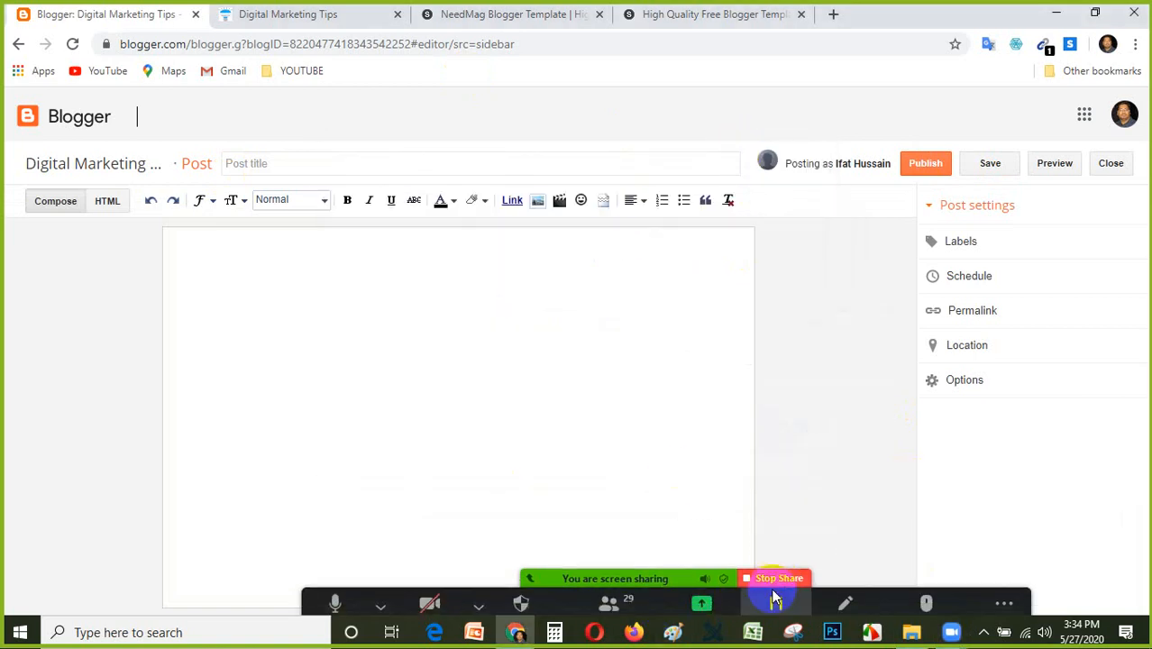
{"action": "left_click", "coordinate": [760, 591]}
{"action": "left_click", "coordinate": [781, 559]}
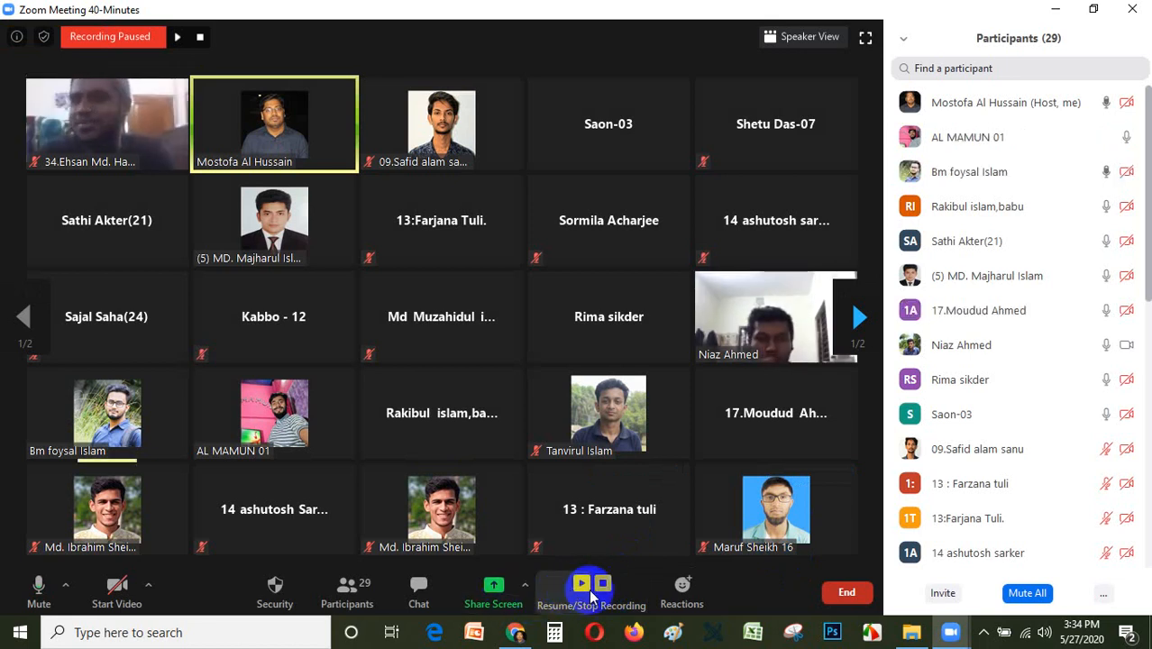
Keep sharing limited to one participant at a time and share only the Chrome window showing Blogger: Digital Marketing Tips.
{"action": "left_click", "coordinate": [524, 585]}
{"action": "left_click", "coordinate": [616, 499]}
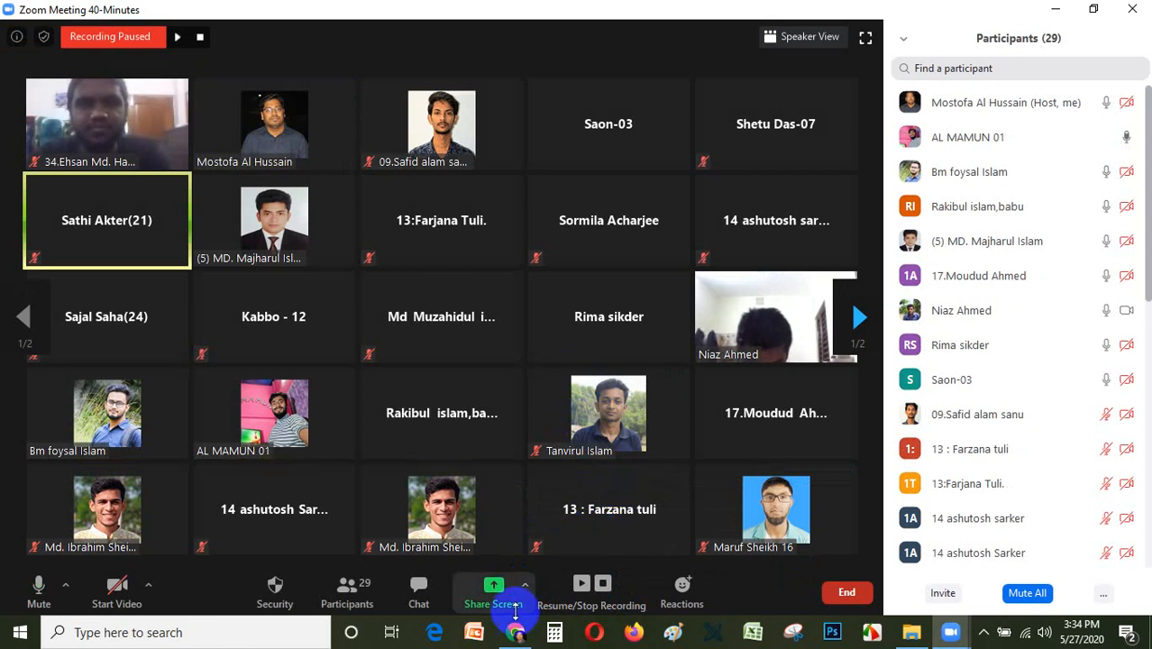
{"action": "left_click", "coordinate": [525, 586]}
{"action": "left_click", "coordinate": [609, 498]}
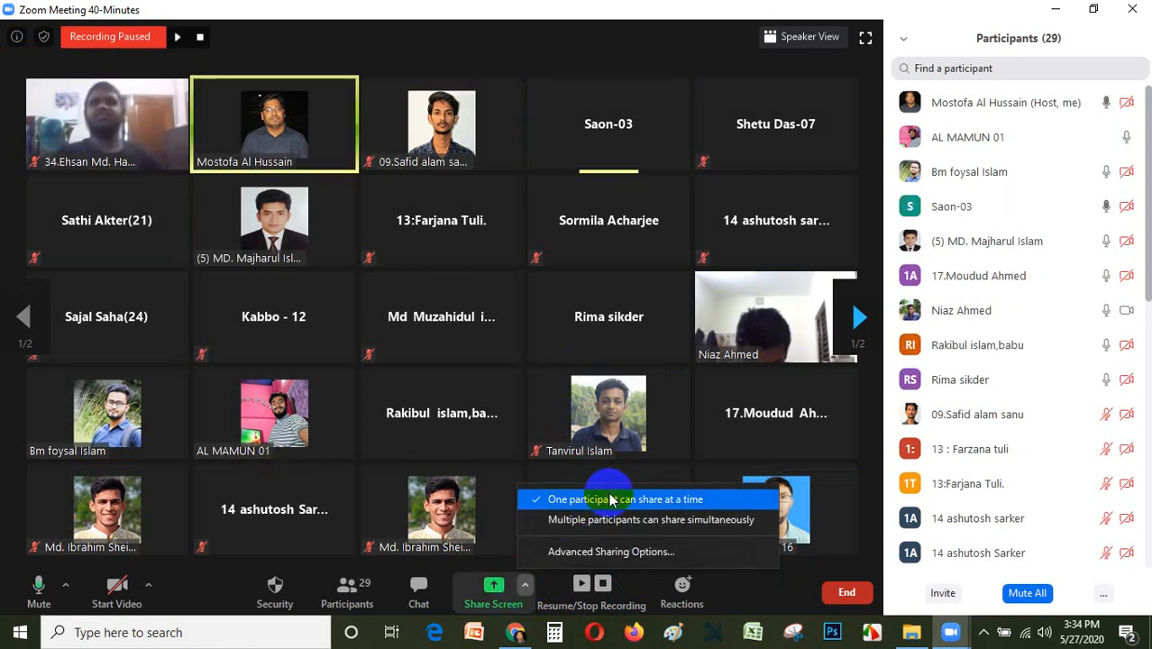
{"action": "left_click", "coordinate": [489, 586]}
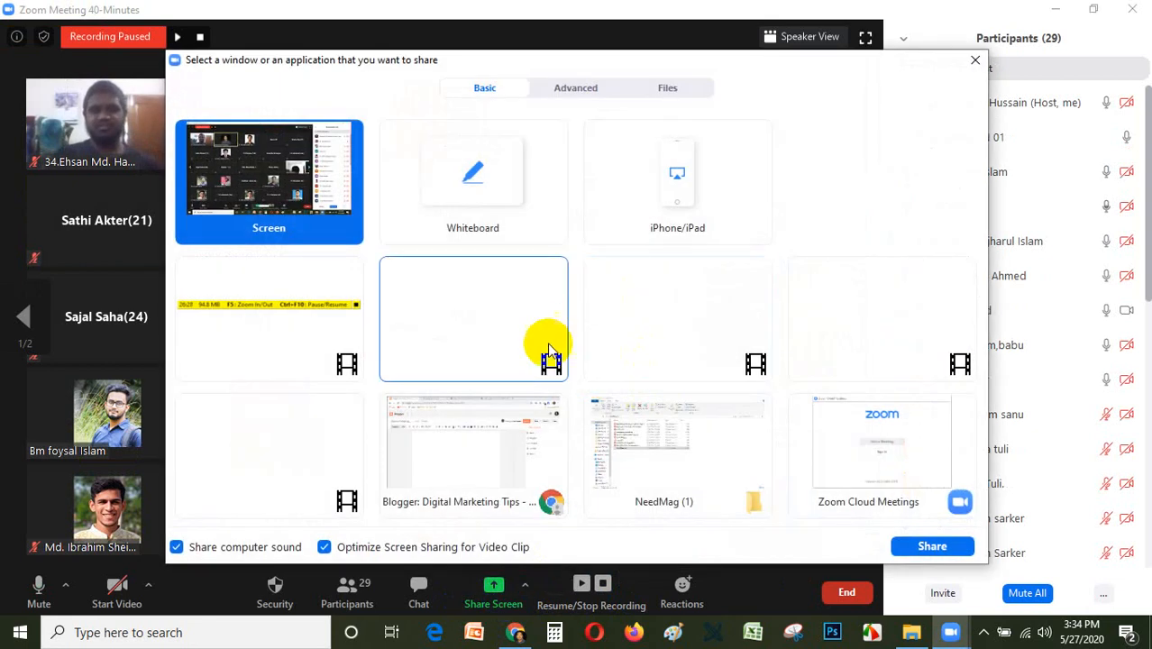
{"action": "left_click", "coordinate": [526, 456]}
{"action": "left_click", "coordinate": [929, 545]}
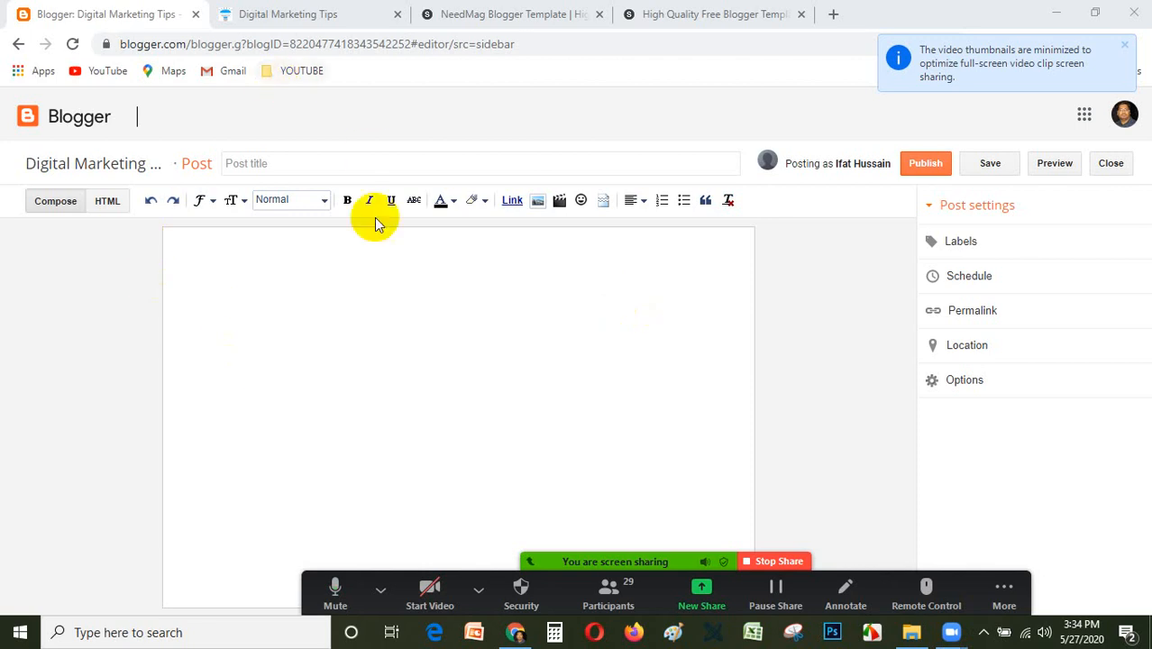
Close the High Quality Free Blogger Templates page and open prothomalo.com in a new browser tab.
{"action": "left_click", "coordinate": [313, 164]}
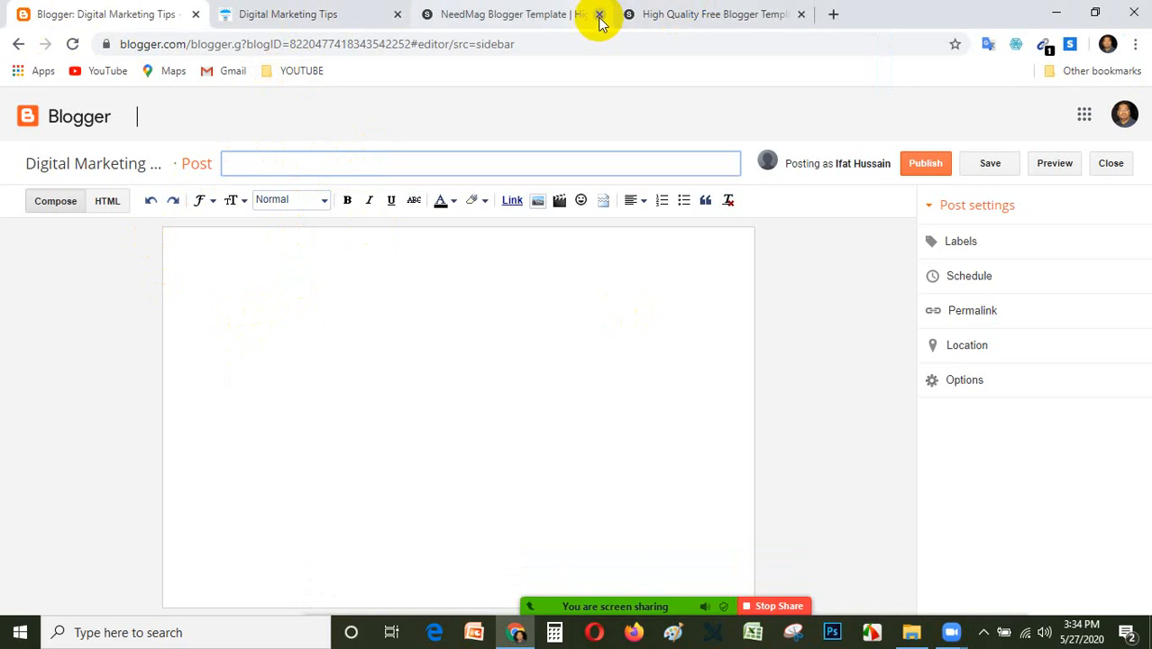
{"action": "left_click", "coordinate": [801, 14]}
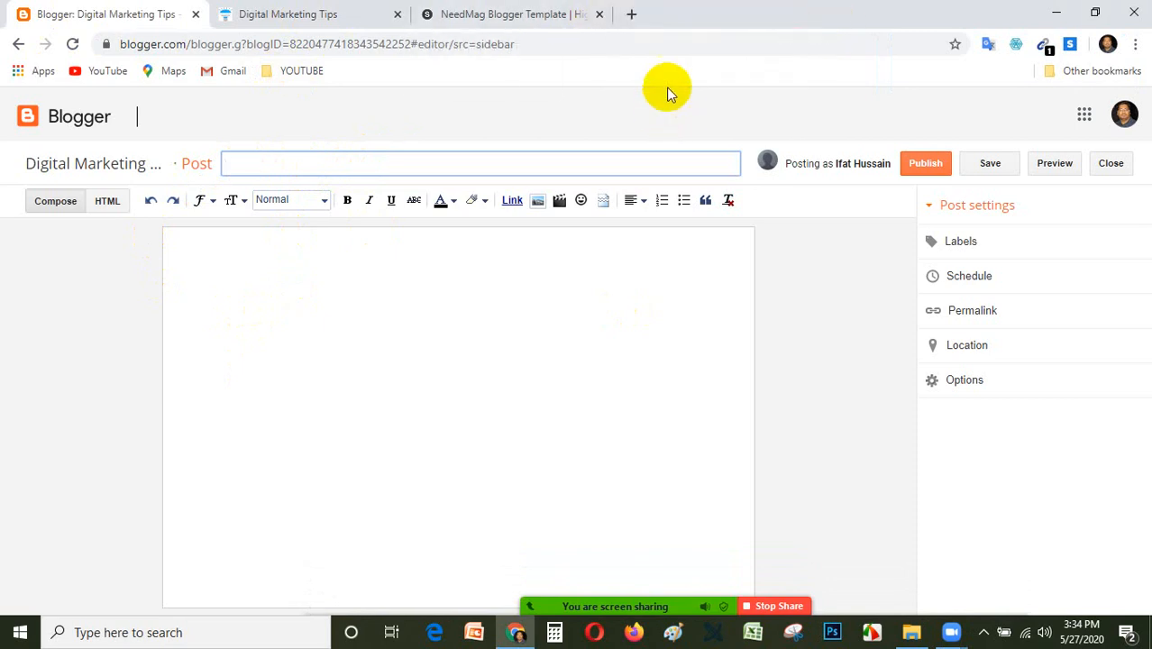
{"action": "left_click", "coordinate": [632, 14]}
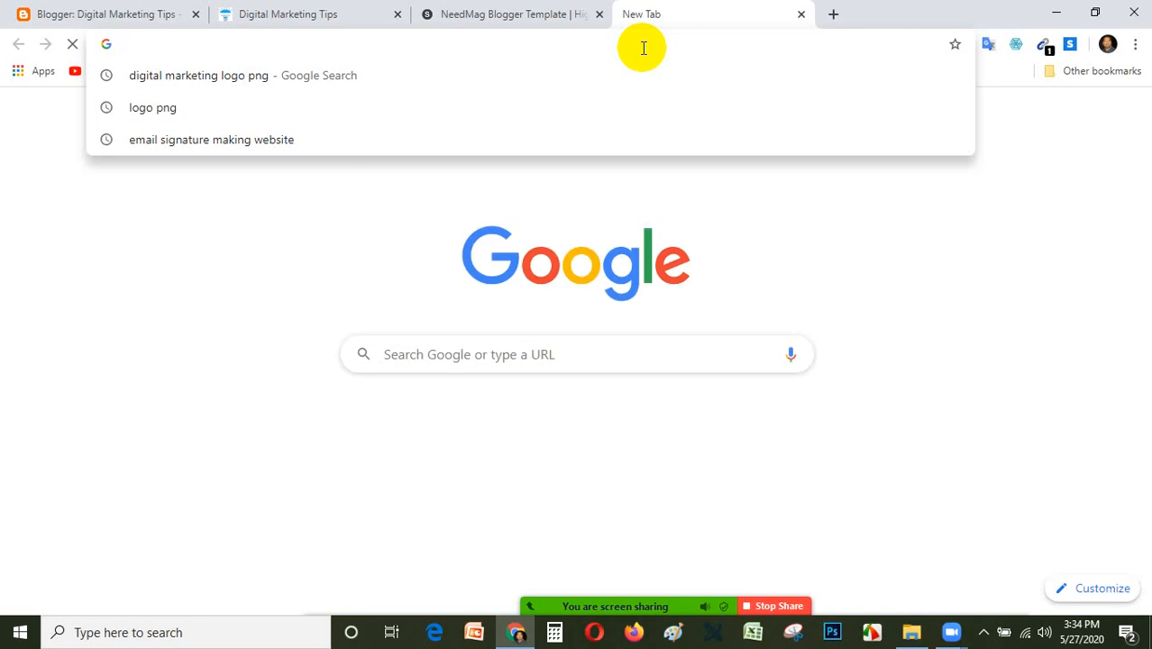
{"action": "type", "text": "pr"}
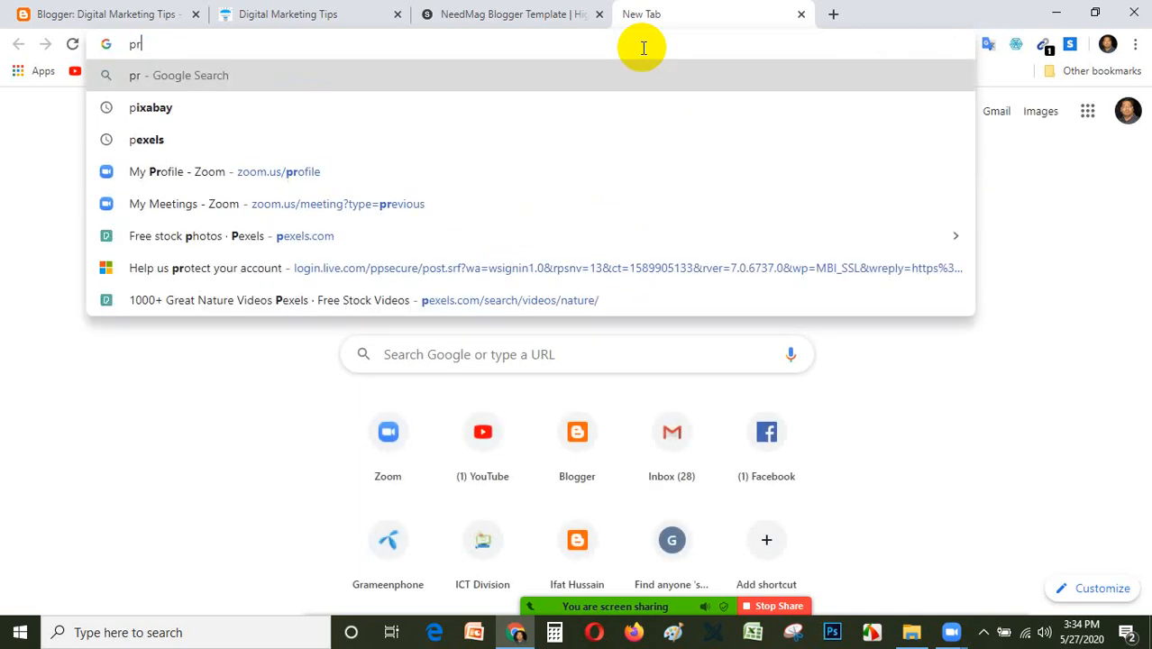
{"action": "type", "text": "othomal"}
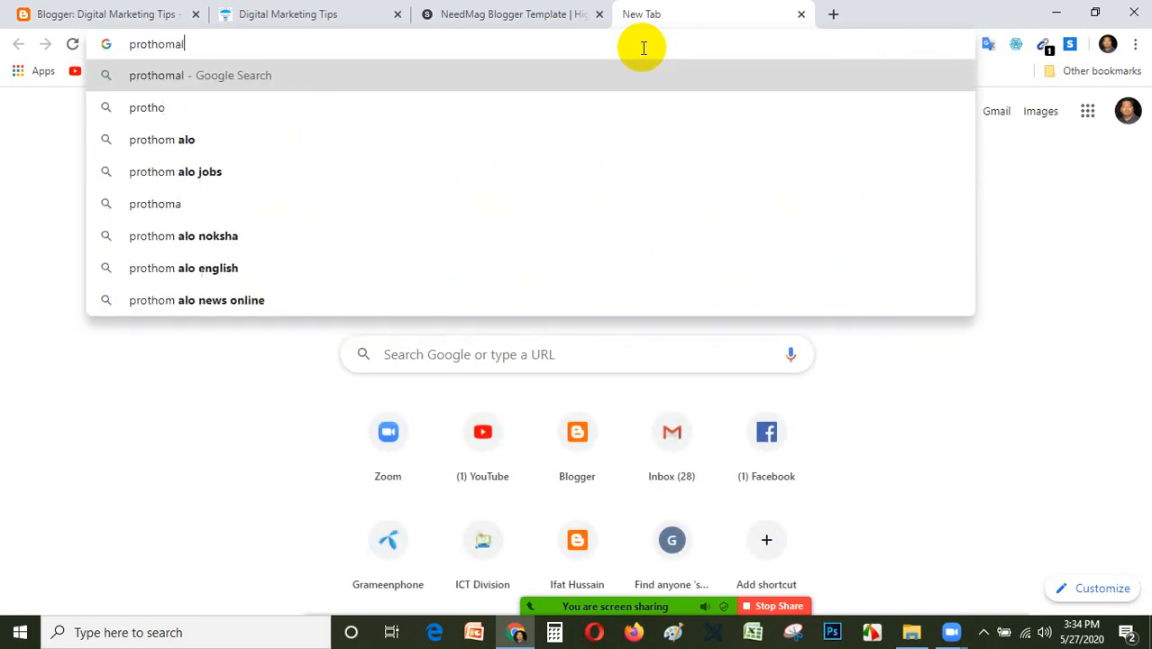
{"action": "type", "text": "o.com"}
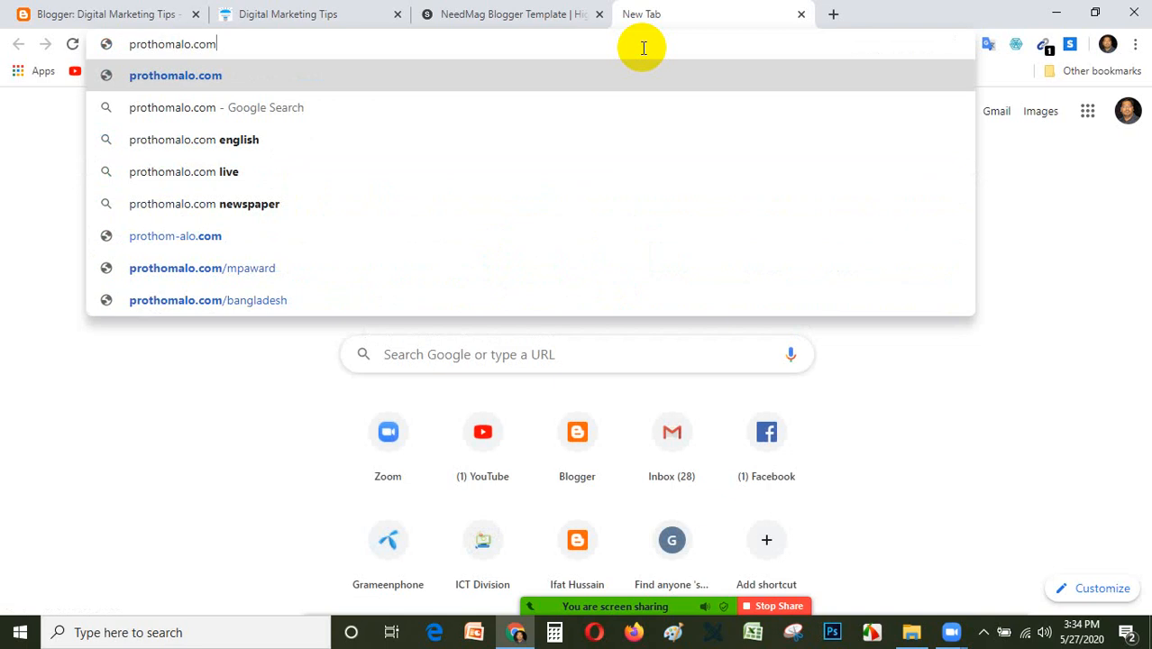
{"action": "key", "text": "Return"}
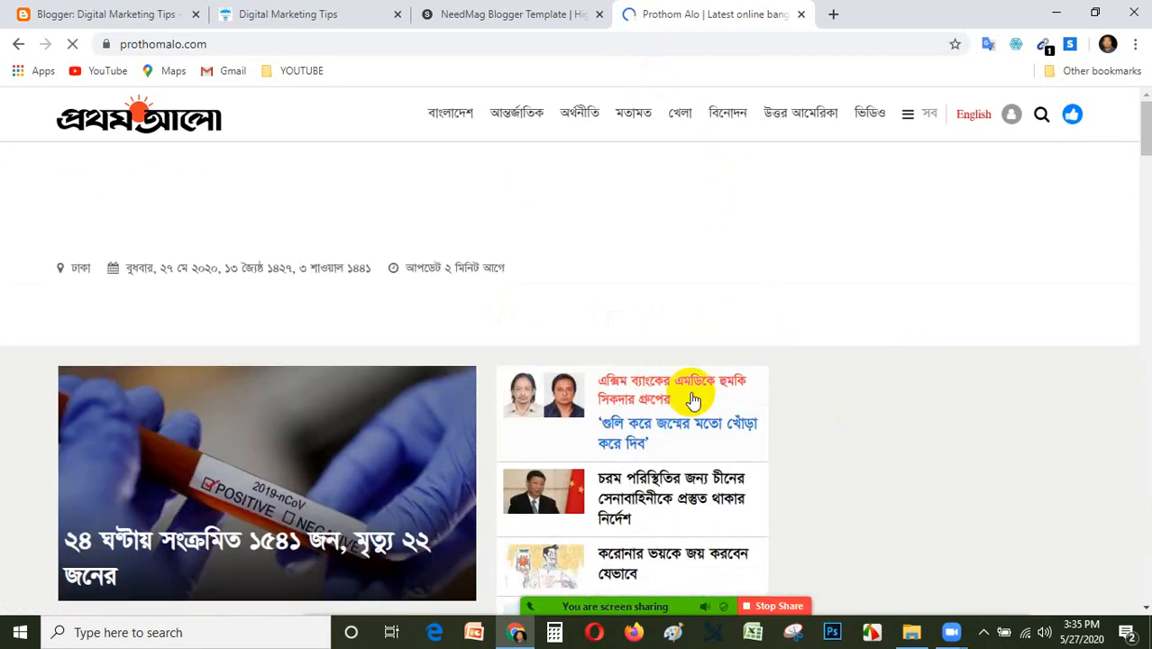
Look through the headlines and article blocks on the Prothom Alo home page as an example of published posts.
{"action": "scroll", "coordinate": [721, 379], "scroll_direction": "down", "scroll_amount": 5}
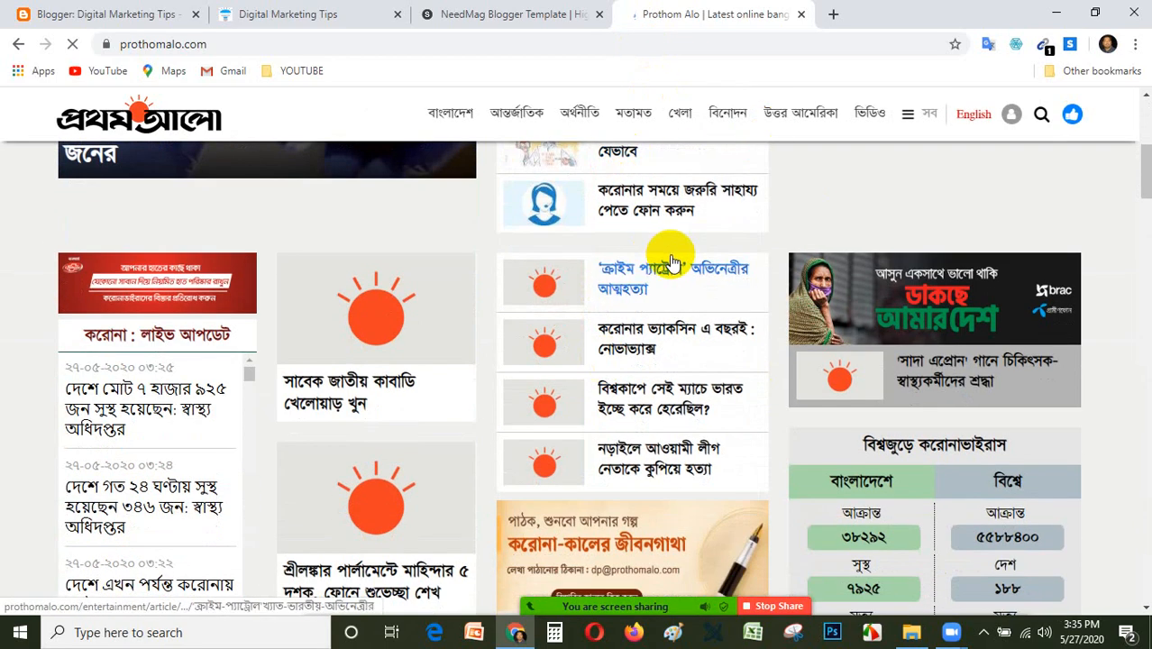
{"action": "scroll", "coordinate": [671, 257], "scroll_direction": "up", "scroll_amount": 2}
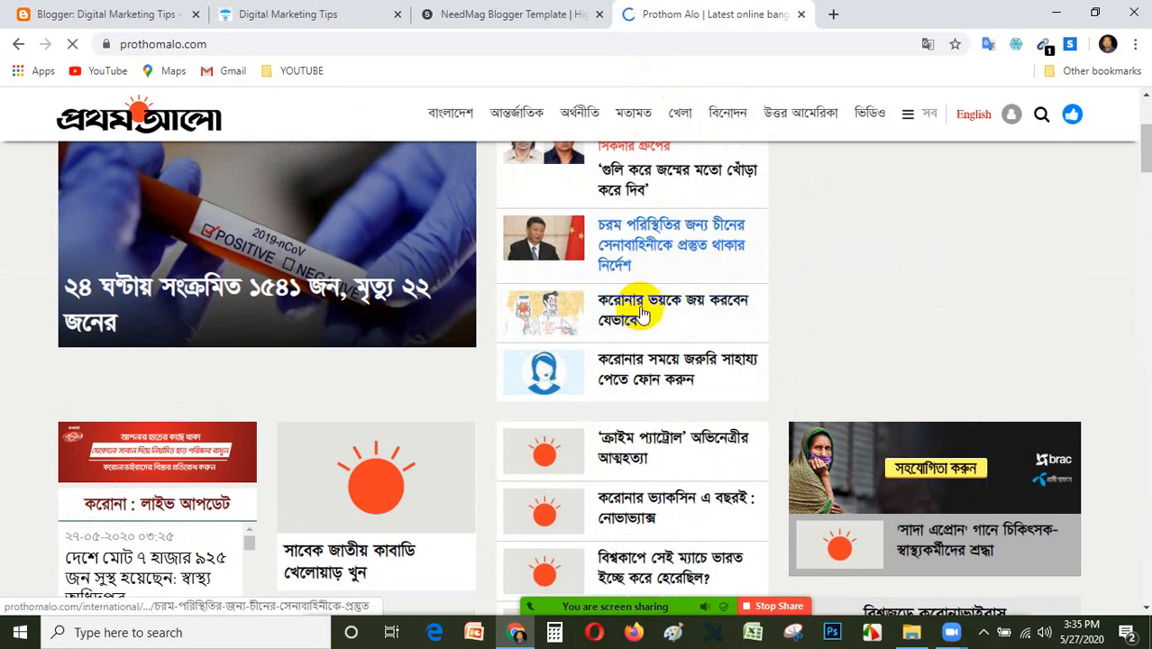
{"action": "scroll", "coordinate": [635, 296], "scroll_direction": "down", "scroll_amount": 2}
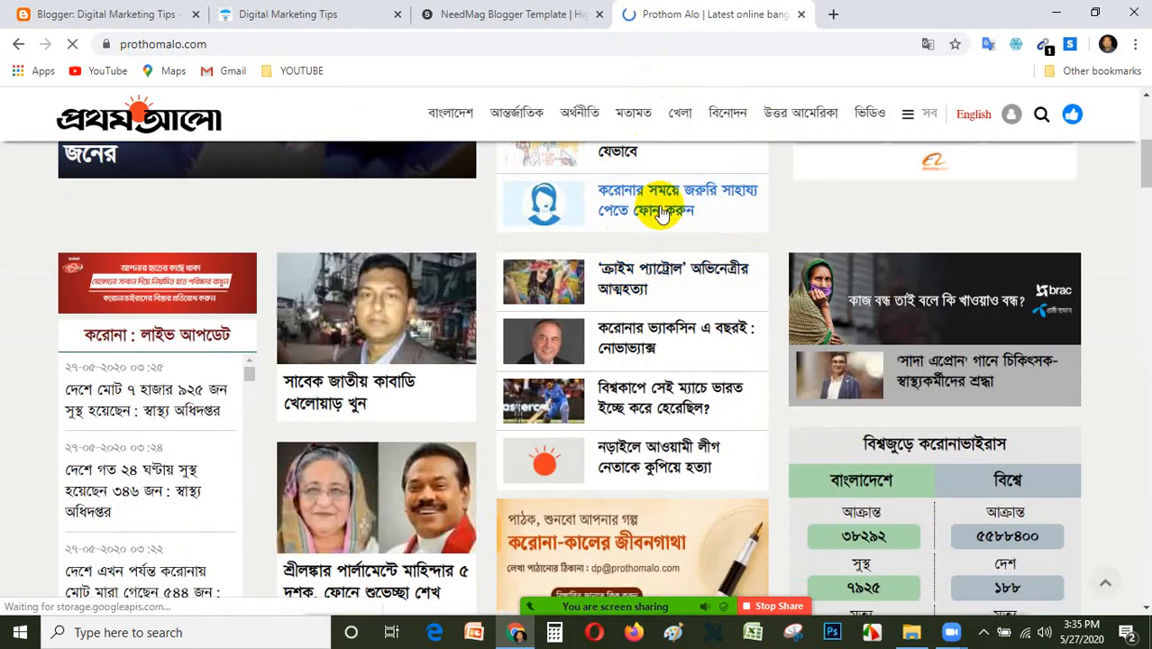
{"action": "scroll", "coordinate": [662, 215], "scroll_direction": "up", "scroll_amount": 1}
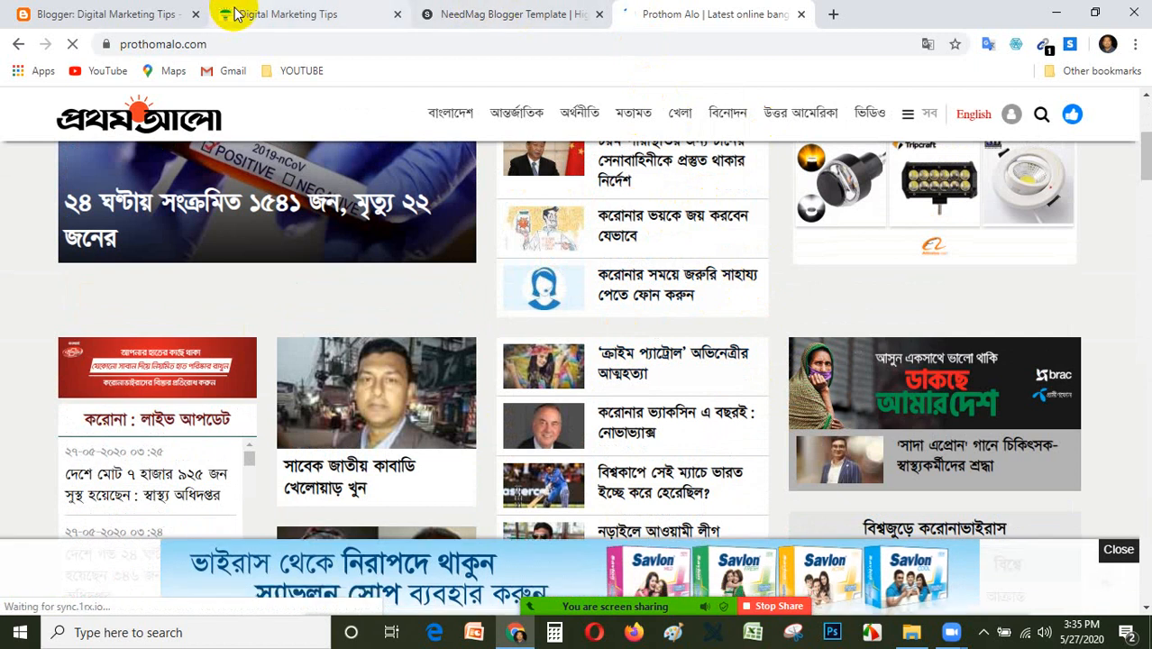
Show the blog and the NeedMag template page, return to the empty post editor and close the Prothom Alo page.
{"action": "left_click", "coordinate": [311, 12]}
{"action": "left_click", "coordinate": [536, 11]}
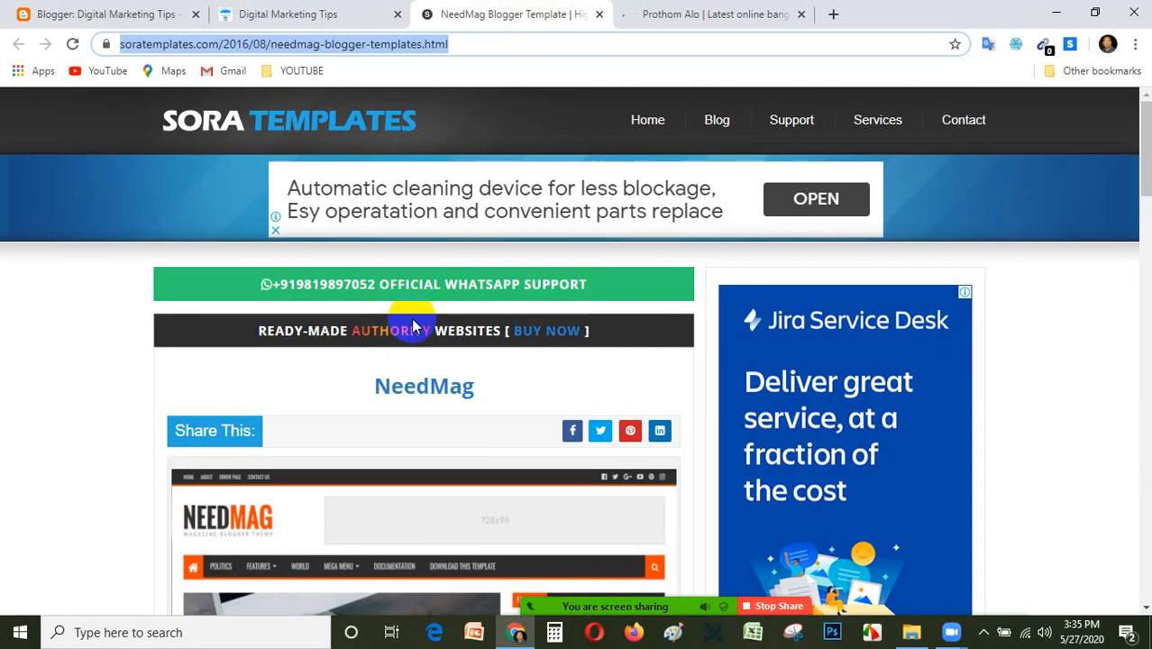
{"action": "left_click", "coordinate": [90, 13]}
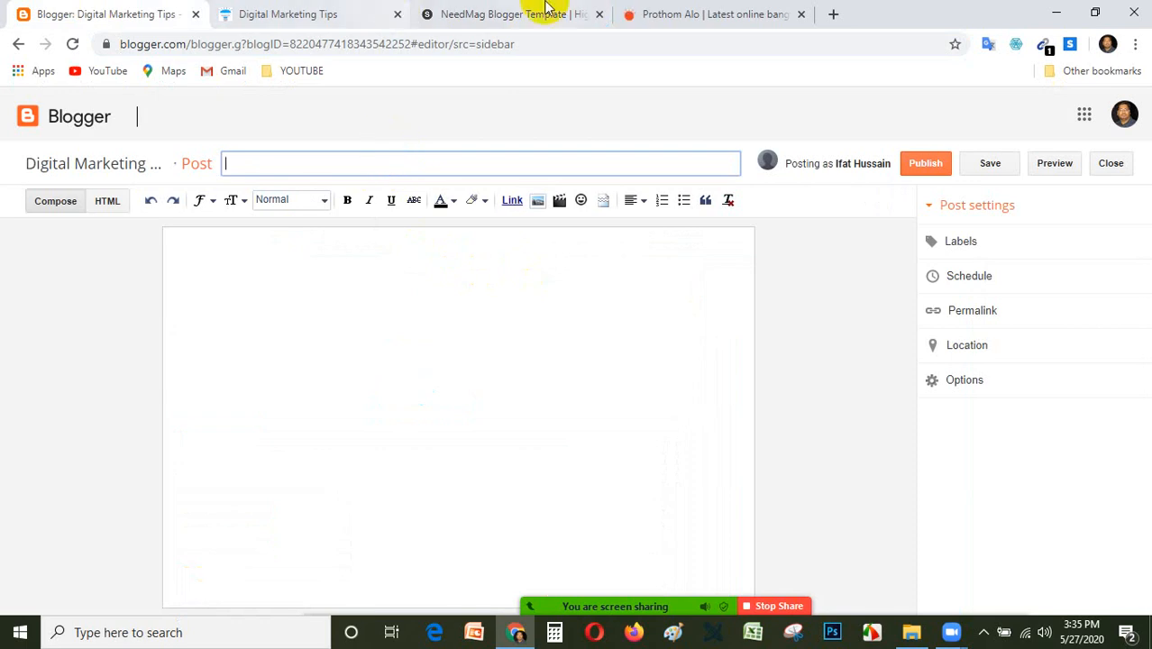
{"action": "left_click", "coordinate": [802, 14]}
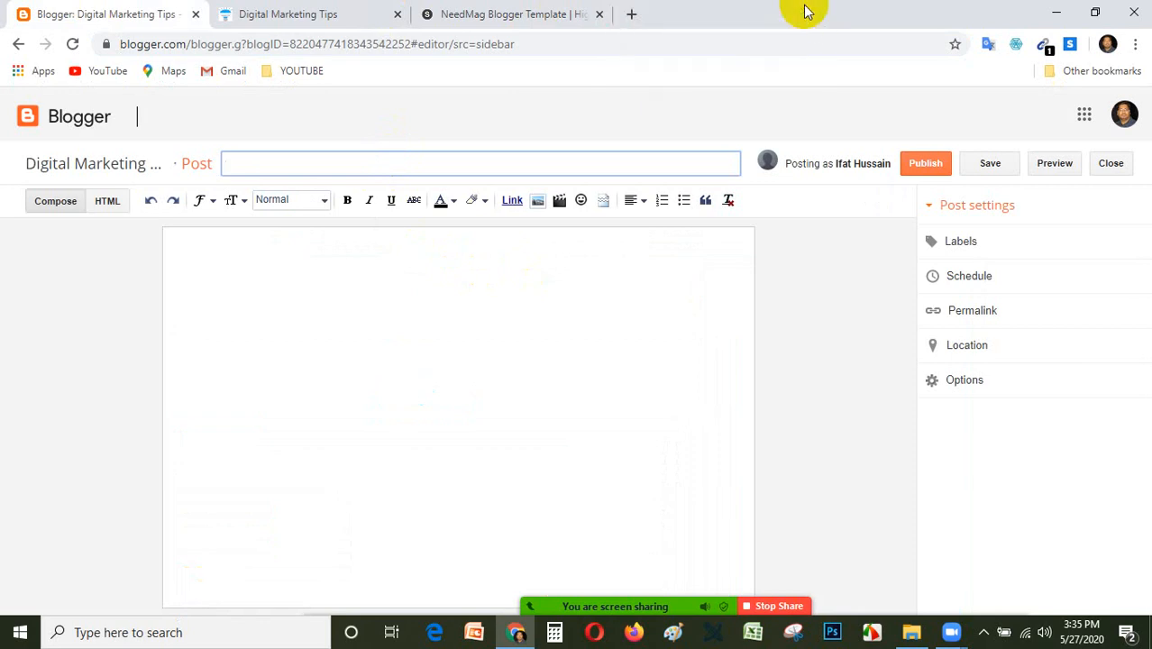
Close the NeedMag template page and open the instructor's existing Blogspot blog in a new browser tab.
{"action": "left_click", "coordinate": [601, 15]}
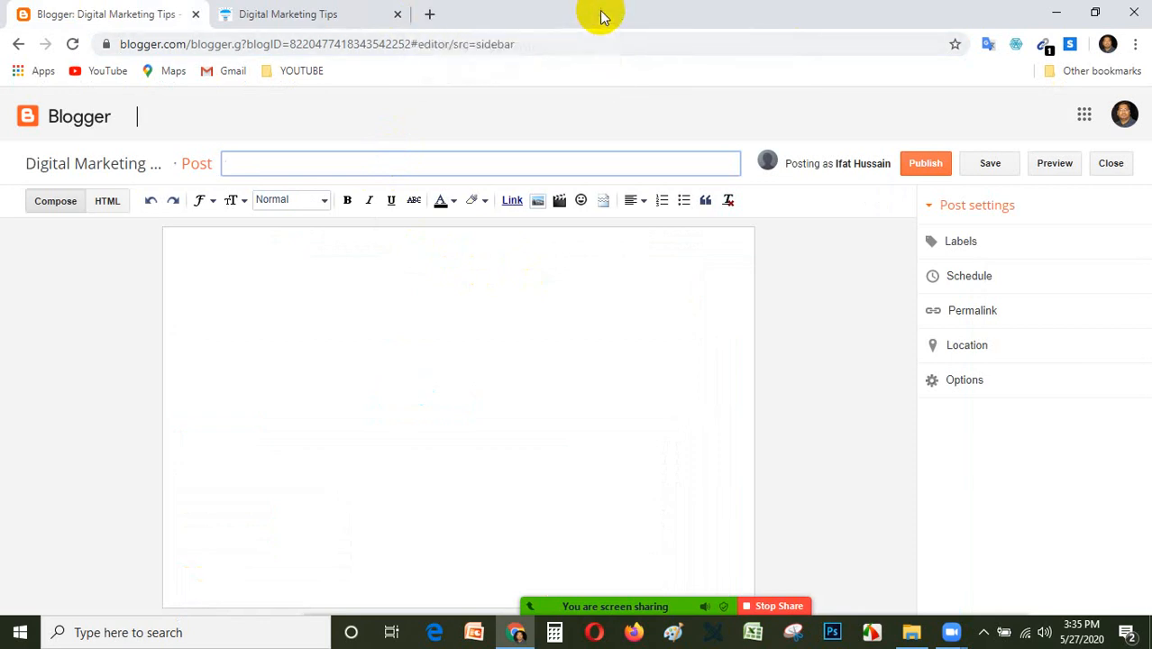
{"action": "left_click", "coordinate": [426, 16]}
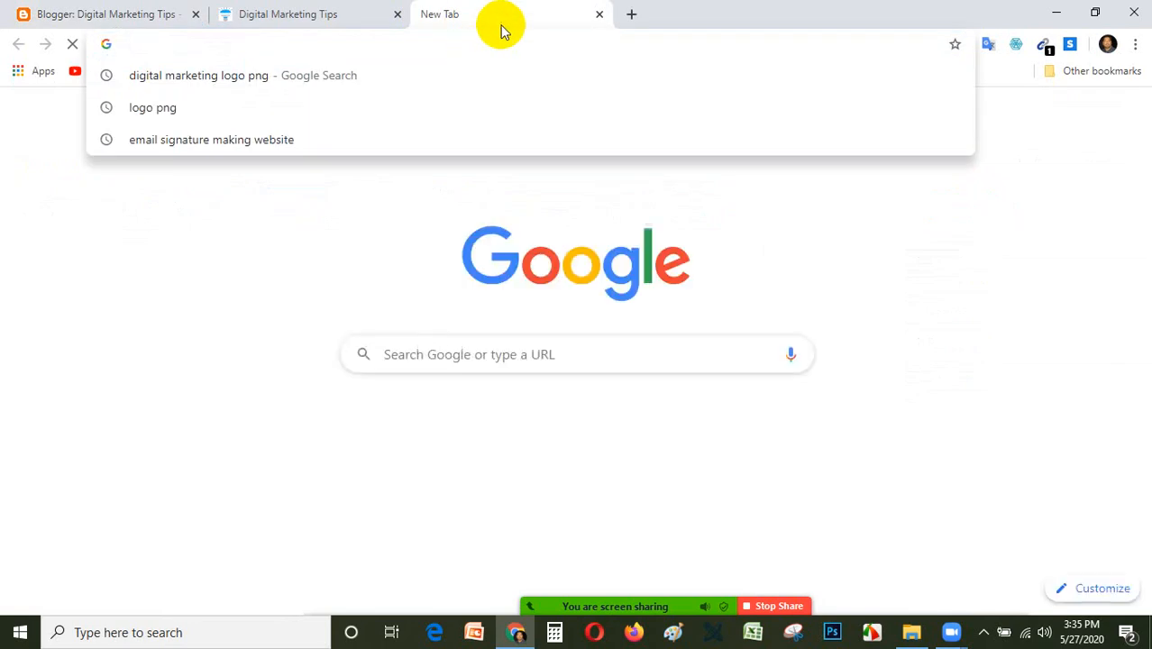
{"action": "type", "text": "ifathussain.blogspot.com"}
{"action": "key", "text": "Return"}
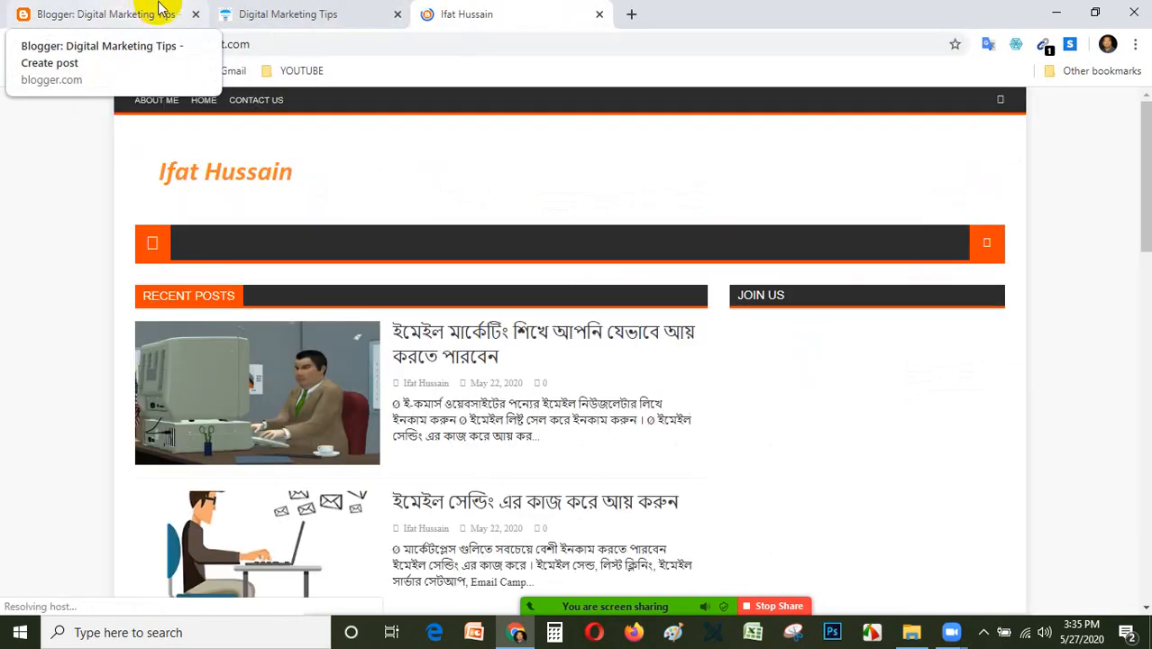
{"action": "left_click", "coordinate": [144, 14]}
{"action": "left_click", "coordinate": [288, 15]}
{"action": "left_click", "coordinate": [476, 18]}
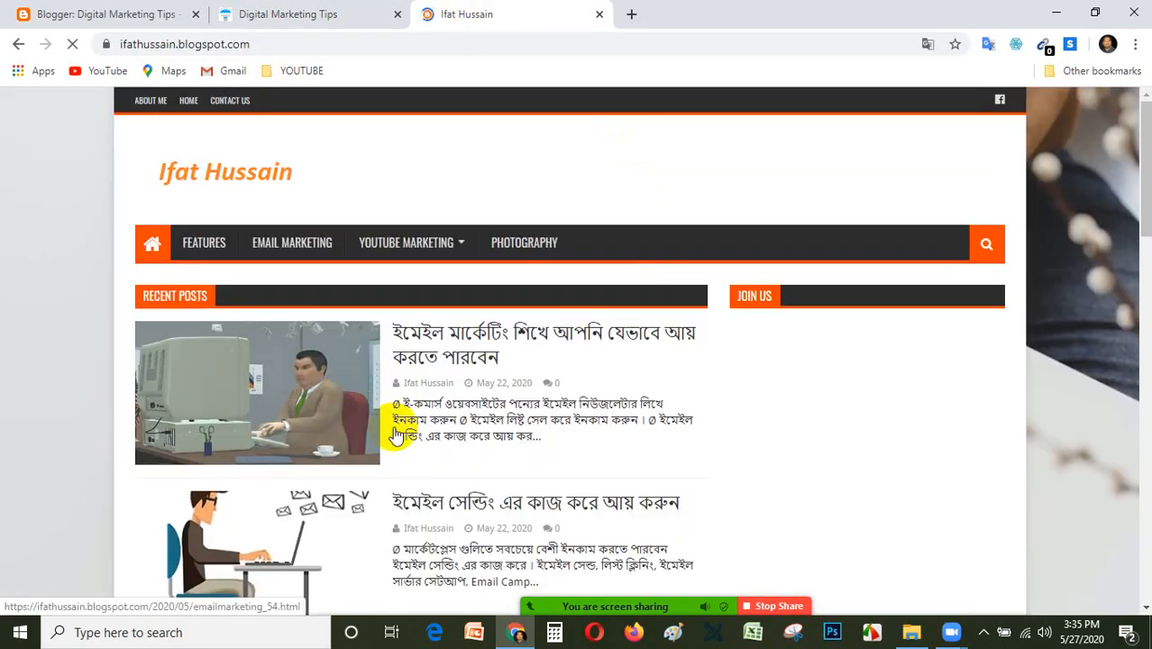
Look through the recent posts on the existing blog and open the post ইমেইল মার্কেটিং নিয়ে খুটিনাটি.
{"action": "scroll", "coordinate": [398, 425], "scroll_direction": "down", "scroll_amount": 10}
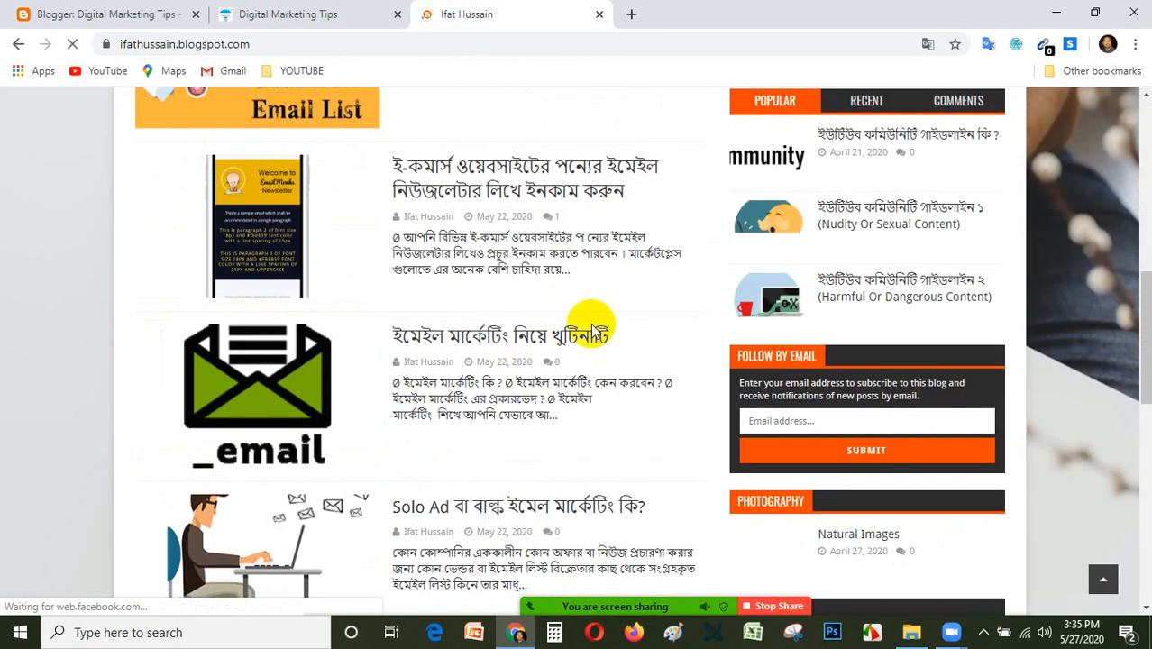
{"action": "scroll", "coordinate": [505, 401], "scroll_direction": "down", "scroll_amount": 2}
{"action": "scroll", "coordinate": [509, 386], "scroll_direction": "up", "scroll_amount": 5}
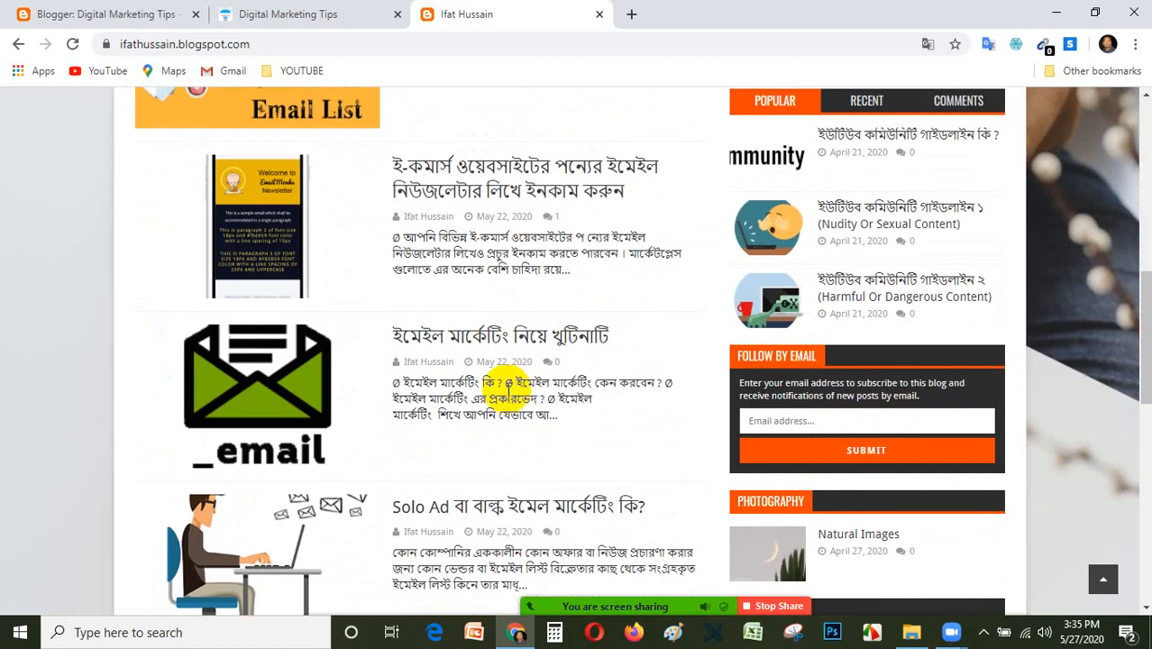
{"action": "scroll", "coordinate": [501, 338], "scroll_direction": "down", "scroll_amount": 2}
{"action": "scroll", "coordinate": [501, 338], "scroll_direction": "up", "scroll_amount": 5}
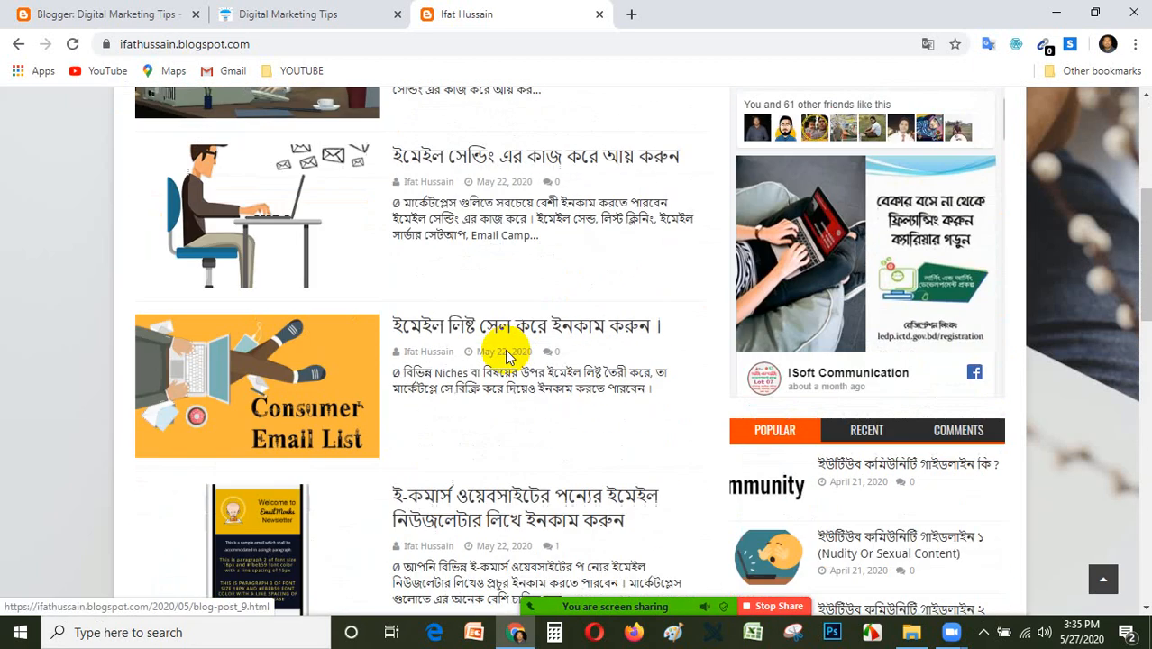
{"action": "scroll", "coordinate": [488, 340], "scroll_direction": "down", "scroll_amount": 5}
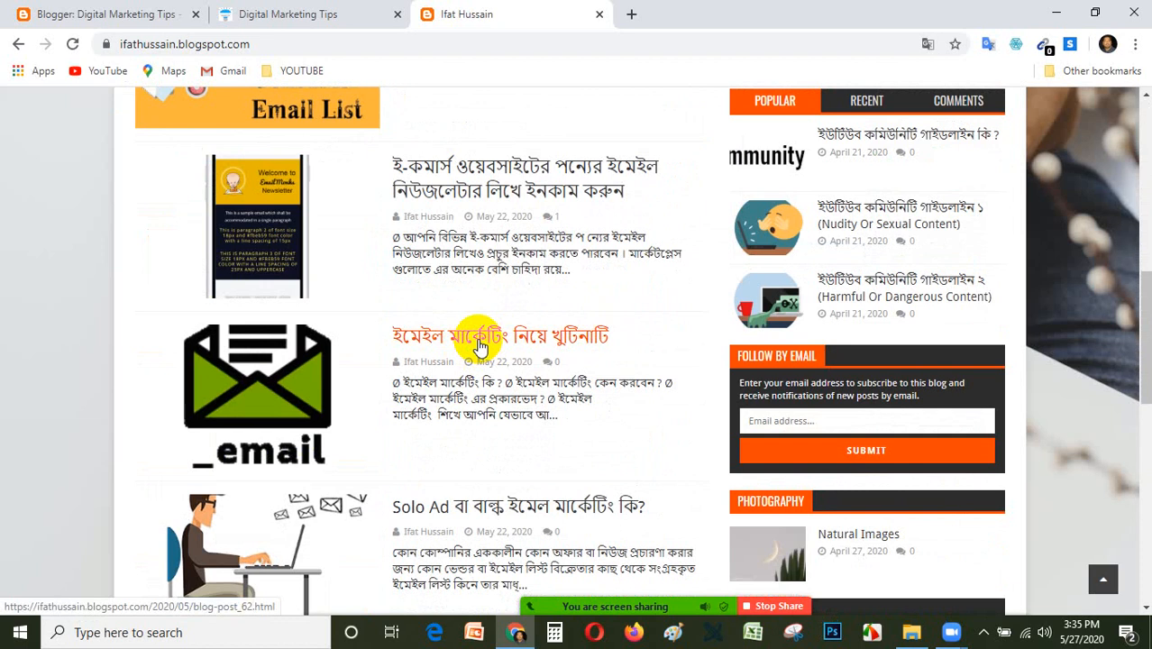
{"action": "left_click", "coordinate": [467, 332]}
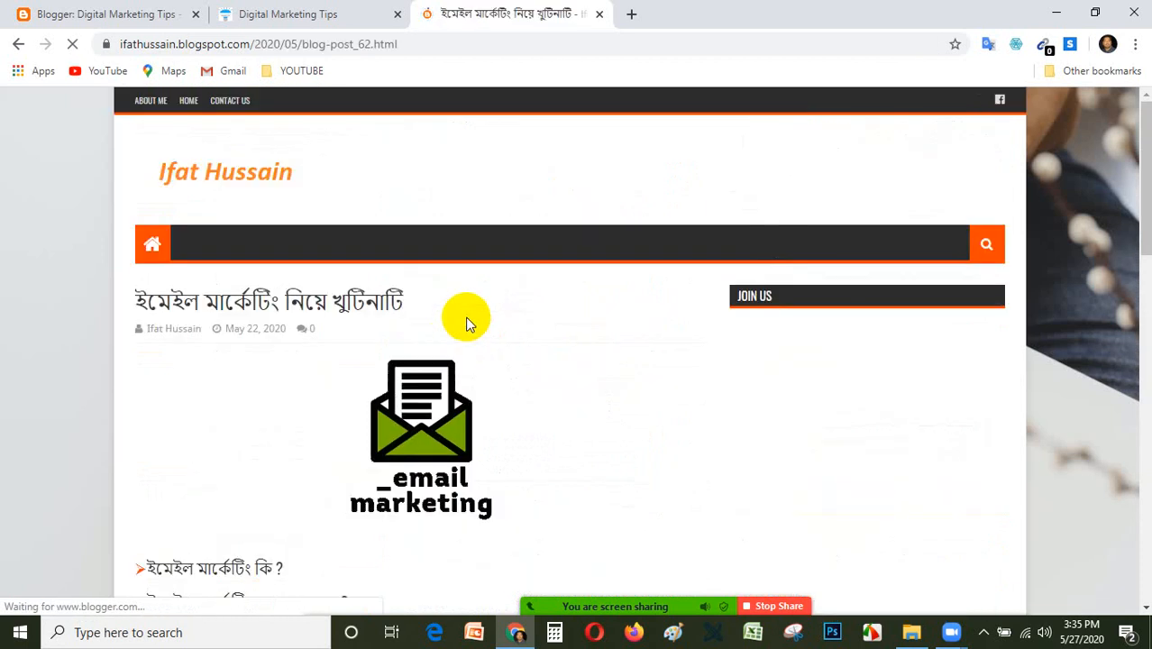
Look over the post's image, links and tags and open its linked article ইমেইল মার্কেটিং কি ?
{"action": "scroll", "coordinate": [391, 323], "scroll_direction": "down", "scroll_amount": 3}
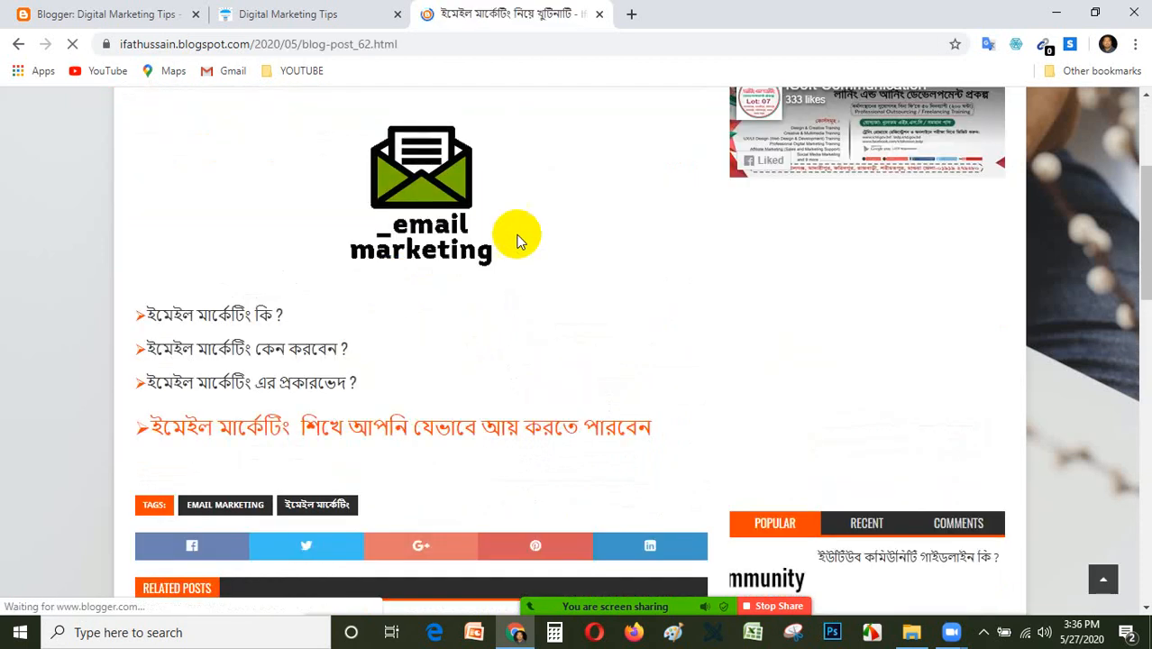
{"action": "scroll", "coordinate": [226, 258], "scroll_direction": "down", "scroll_amount": 3}
{"action": "scroll", "coordinate": [324, 224], "scroll_direction": "up", "scroll_amount": 2}
{"action": "scroll", "coordinate": [343, 221], "scroll_direction": "up", "scroll_amount": 2}
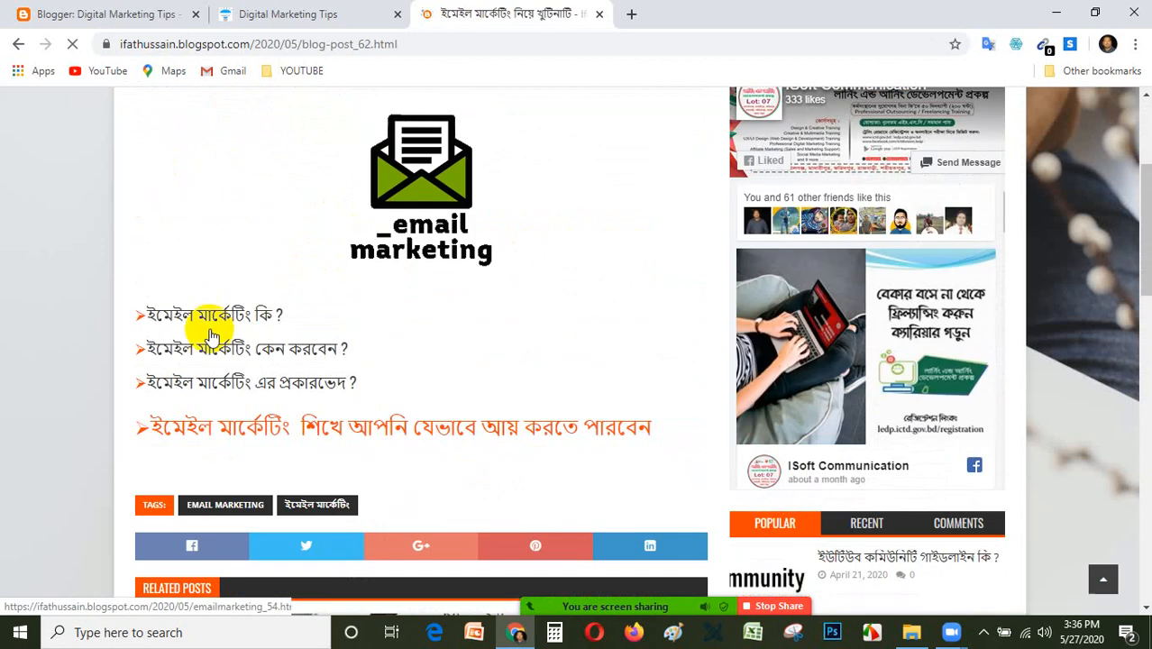
{"action": "left_click", "coordinate": [245, 314]}
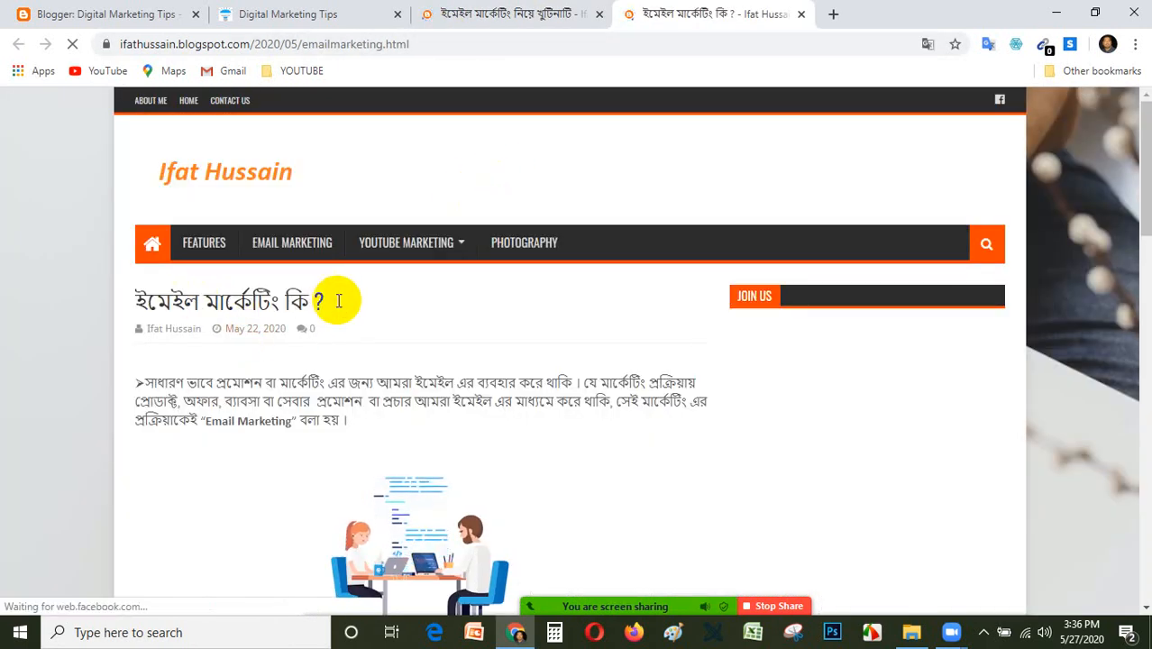
Copy the article title ইমেইল মার্কেটিং কি ? into the title of the new Digital Marketing Tips post.
{"action": "left_click_drag", "start_coordinate": [321, 297], "coordinate": [126, 290]}
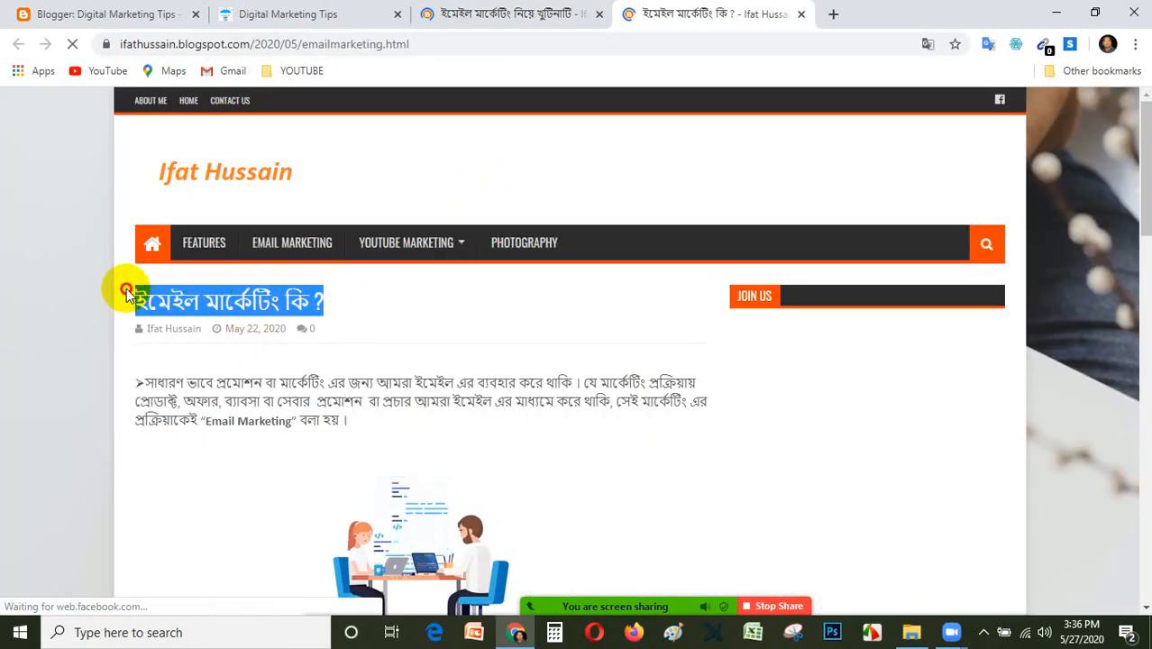
{"action": "right_click", "coordinate": [173, 301]}
{"action": "left_click", "coordinate": [207, 308]}
{"action": "left_click", "coordinate": [326, 10]}
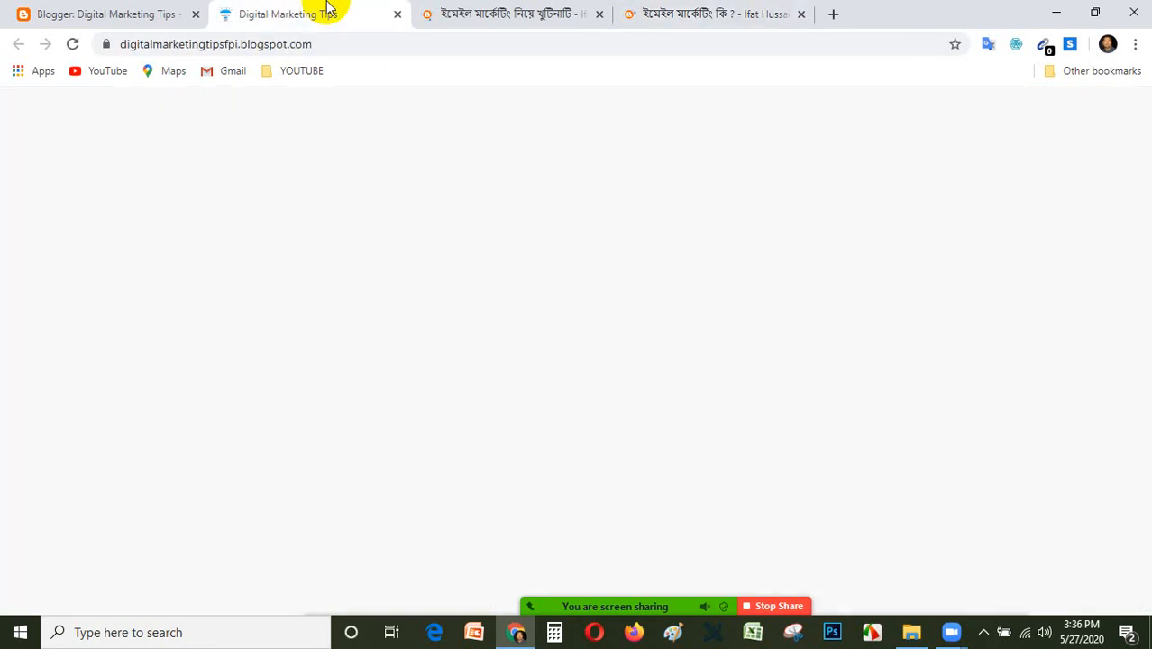
{"action": "left_click", "coordinate": [482, 13]}
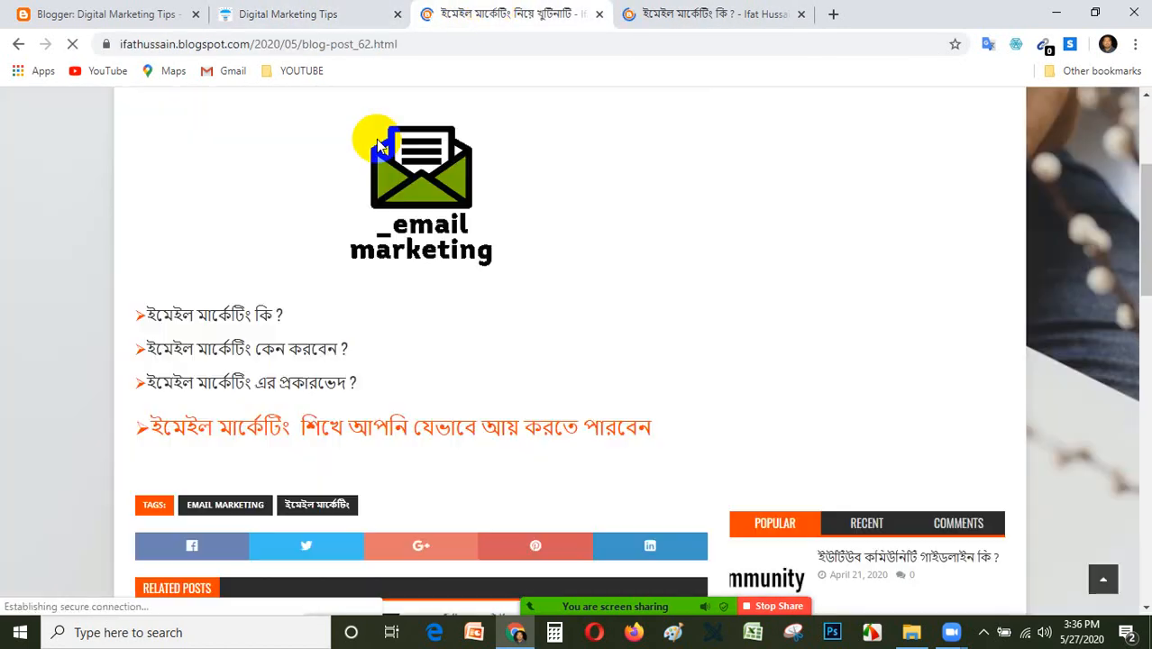
{"action": "left_click", "coordinate": [113, 10]}
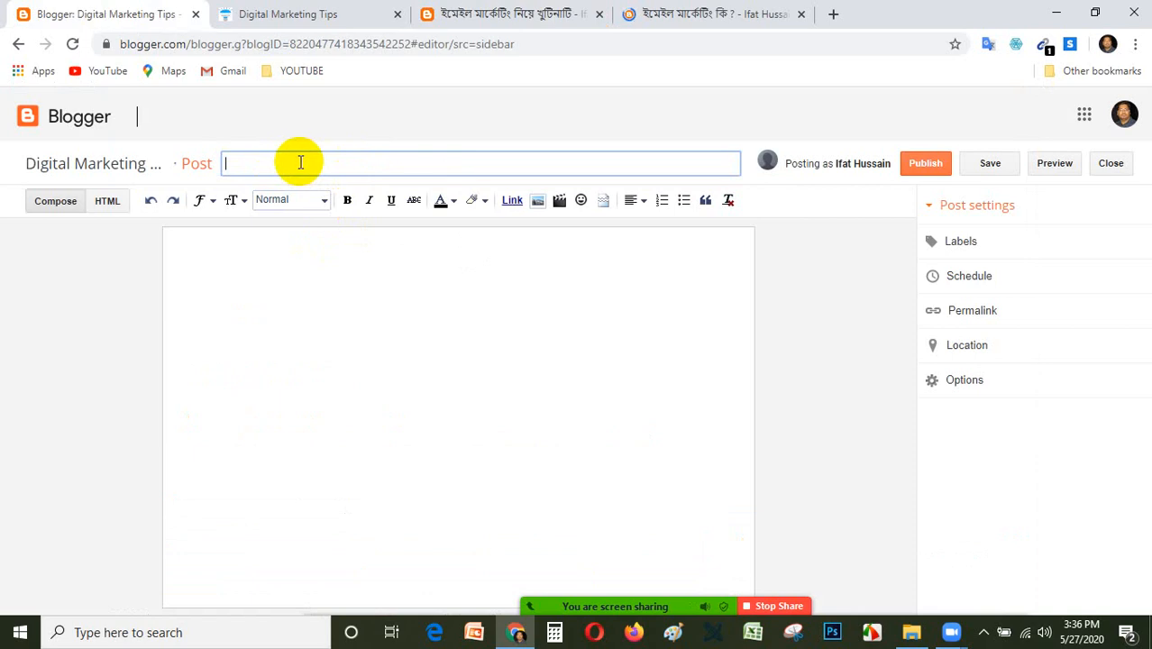
{"action": "left_click", "coordinate": [330, 271]}
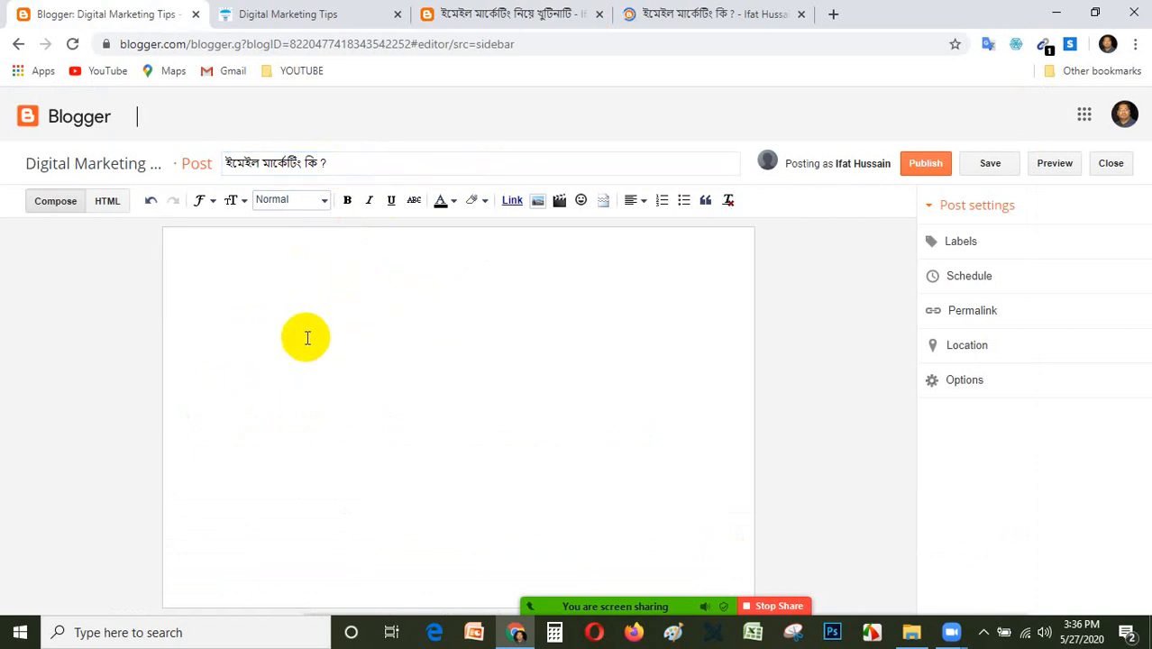
Copy the article's opening paragraph defining “Email Marketing” and paste it into the body of the new post.
{"action": "left_click", "coordinate": [711, 14]}
{"action": "triple_click", "coordinate": [226, 301]}
{"action": "scroll", "coordinate": [360, 328], "scroll_direction": "down", "scroll_amount": 2}
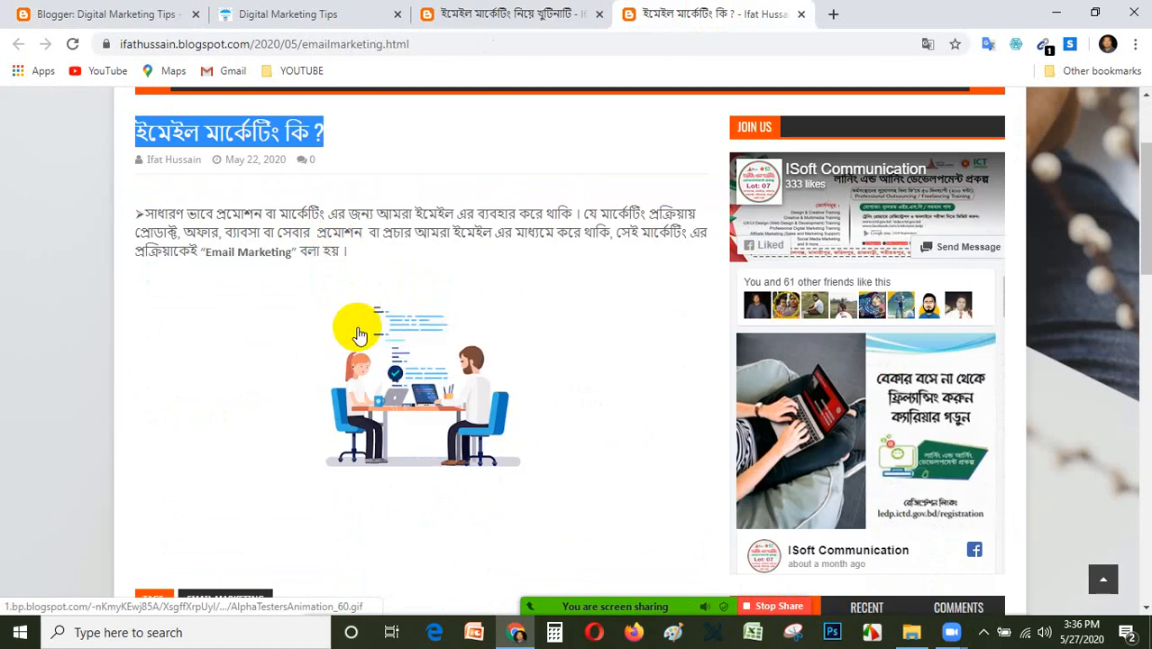
{"action": "left_click_drag", "start_coordinate": [352, 253], "coordinate": [137, 196]}
{"action": "right_click", "coordinate": [149, 221]}
{"action": "left_click", "coordinate": [184, 235]}
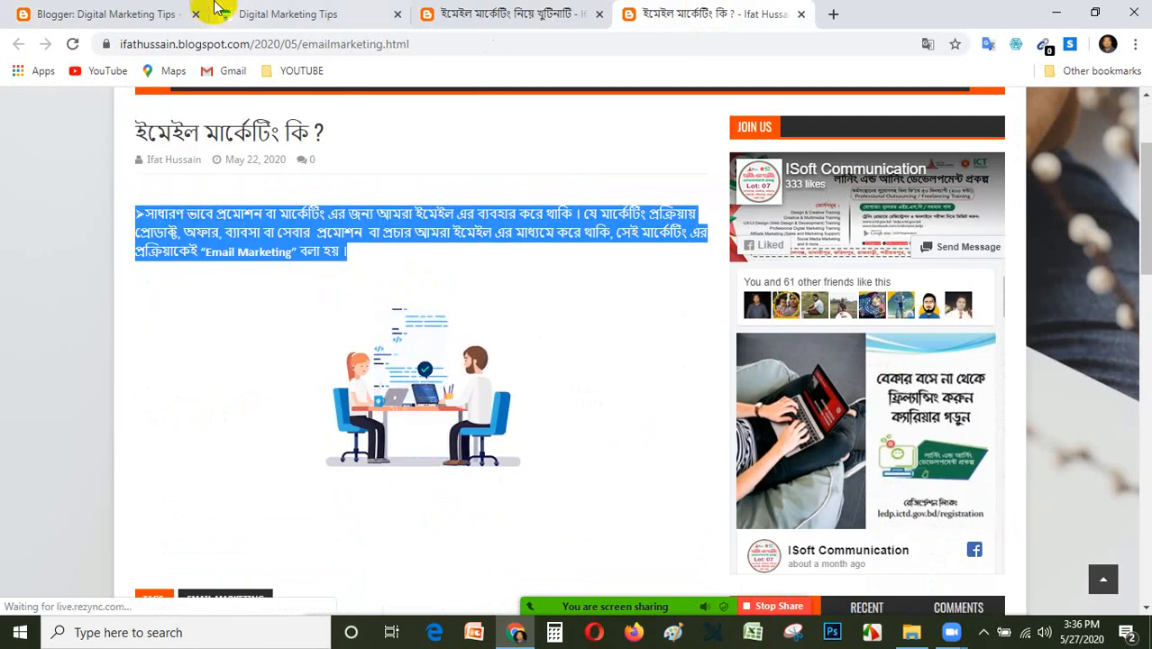
{"action": "left_click", "coordinate": [275, 14]}
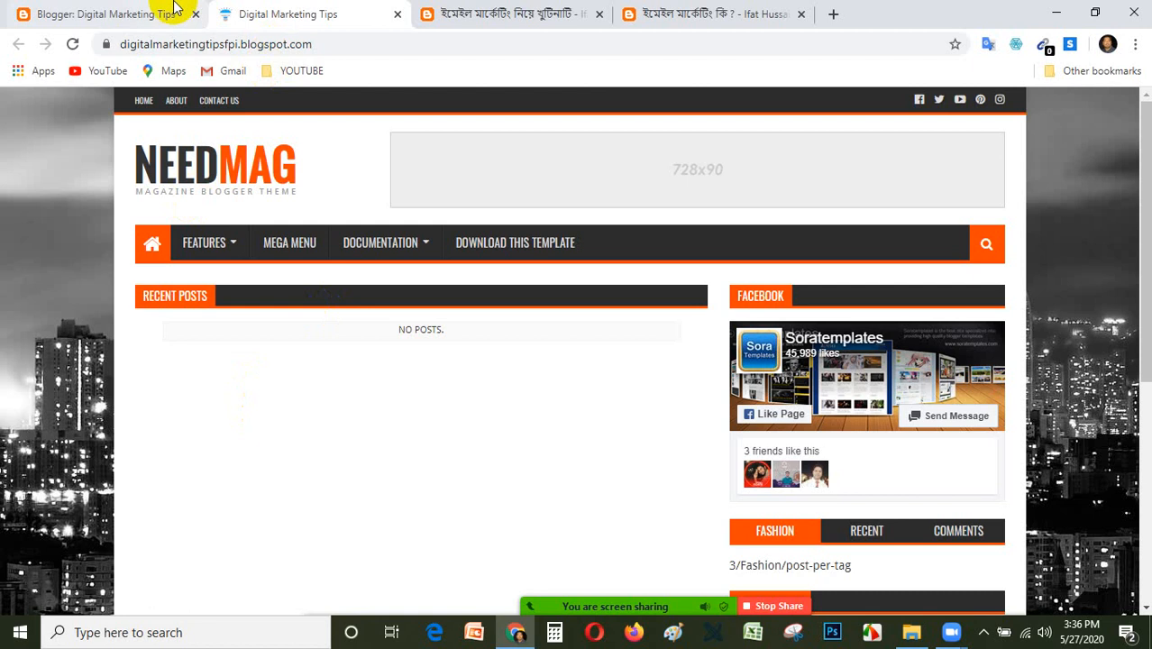
{"action": "left_click", "coordinate": [96, 11]}
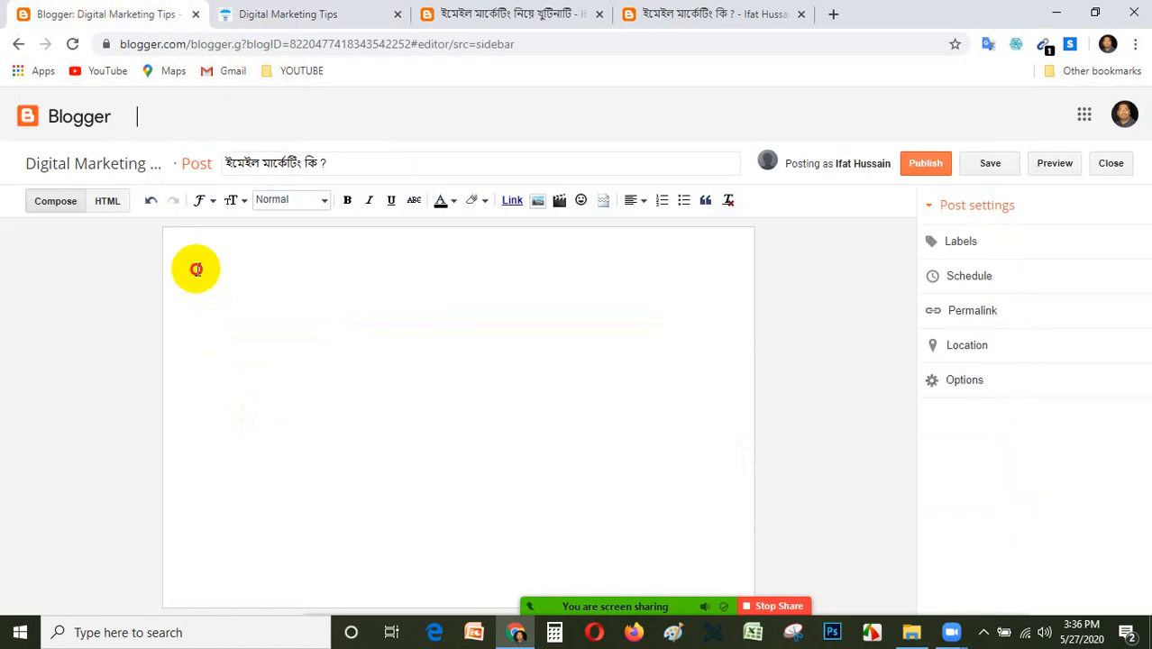
{"action": "key", "text": "ctrl+v"}
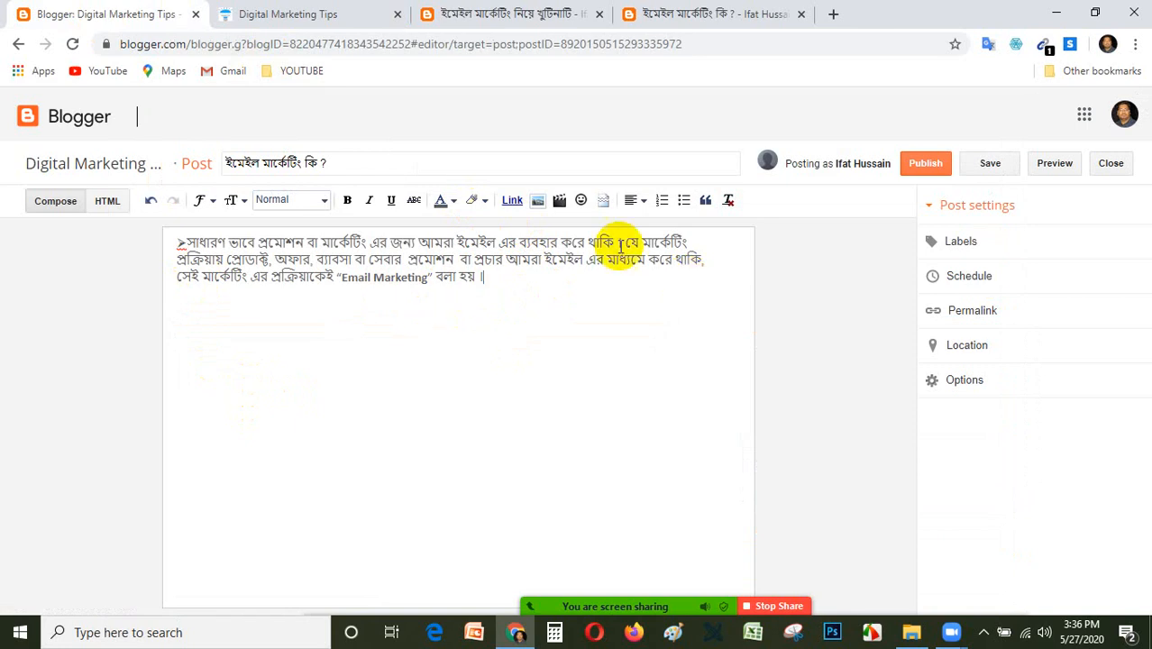
Try the Heading style on the pasted paragraph and return it to Normal.
{"action": "left_click_drag", "start_coordinate": [483, 284], "coordinate": [86, 236]}
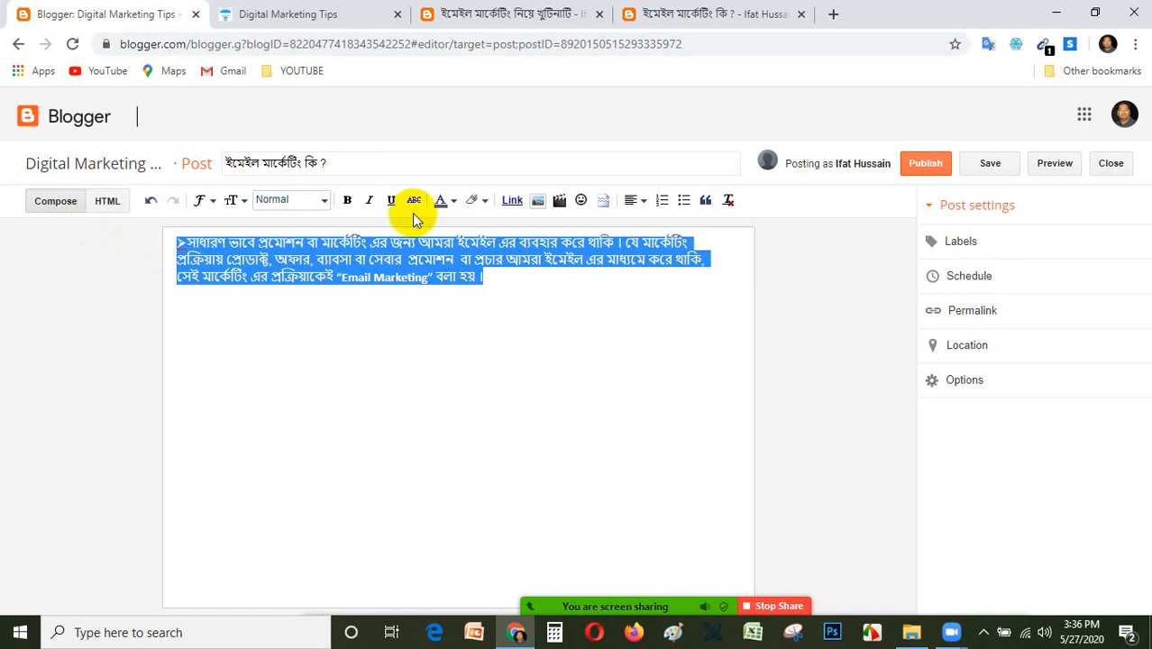
{"action": "left_click", "coordinate": [321, 200]}
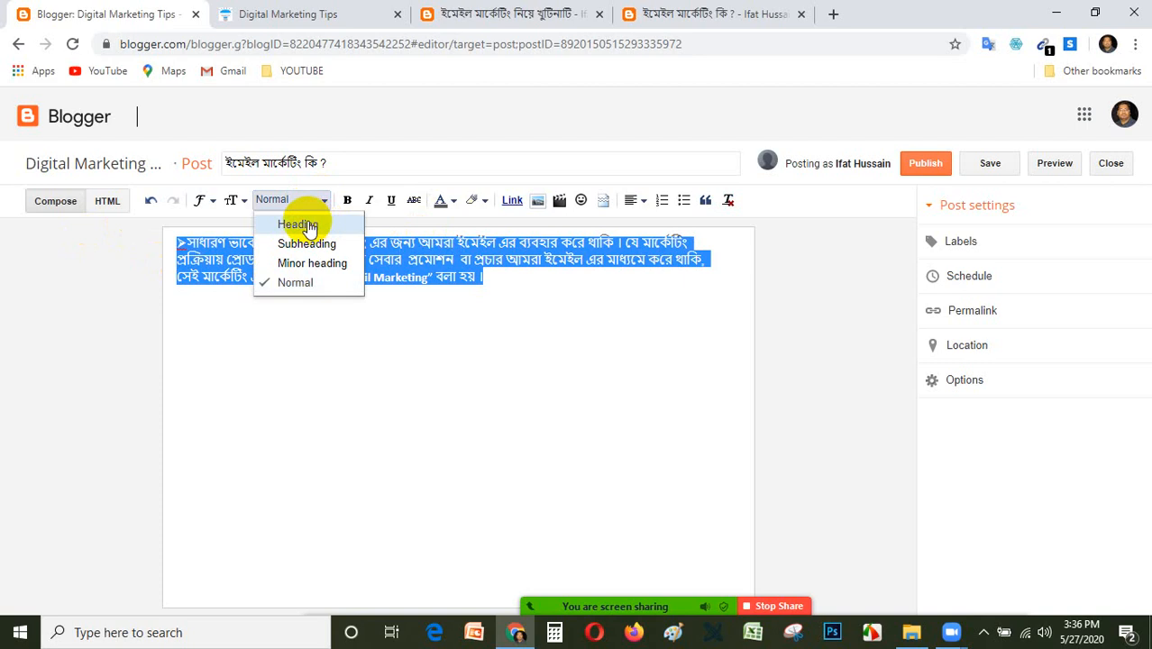
{"action": "left_click", "coordinate": [302, 225]}
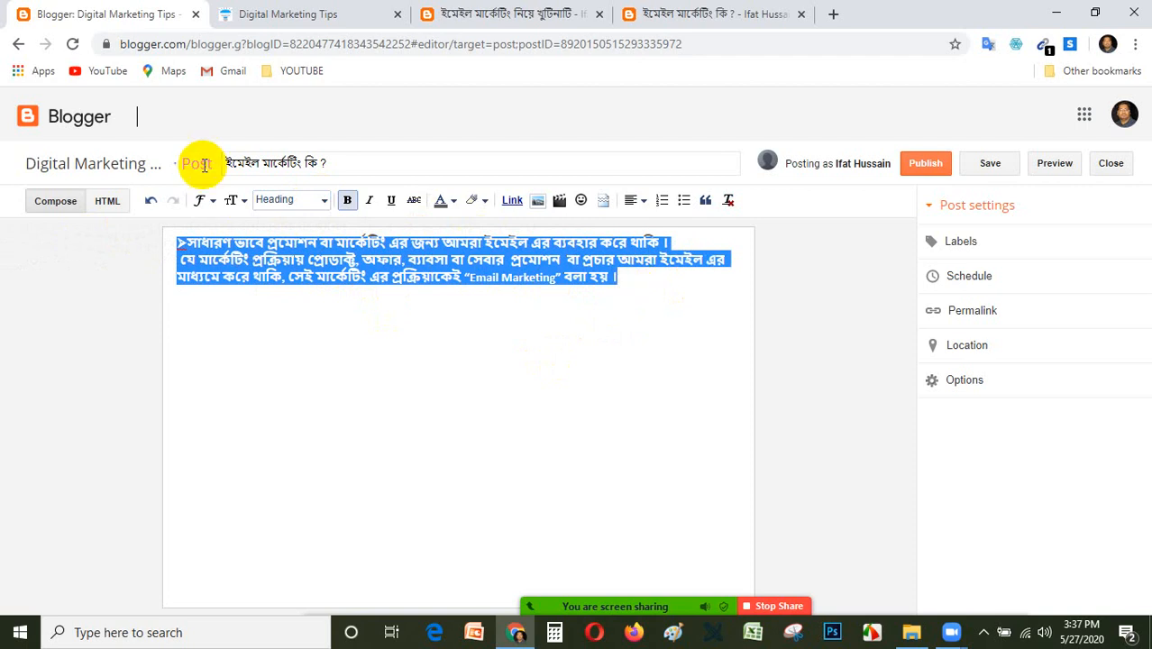
{"action": "left_click", "coordinate": [325, 201]}
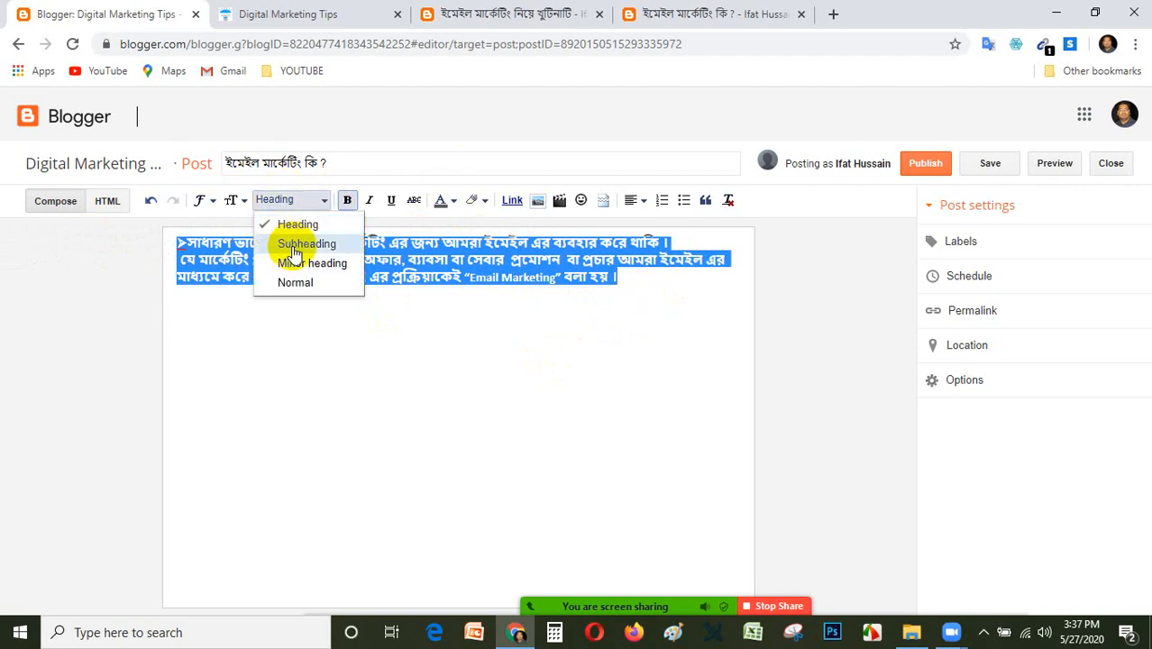
{"action": "left_click", "coordinate": [296, 285]}
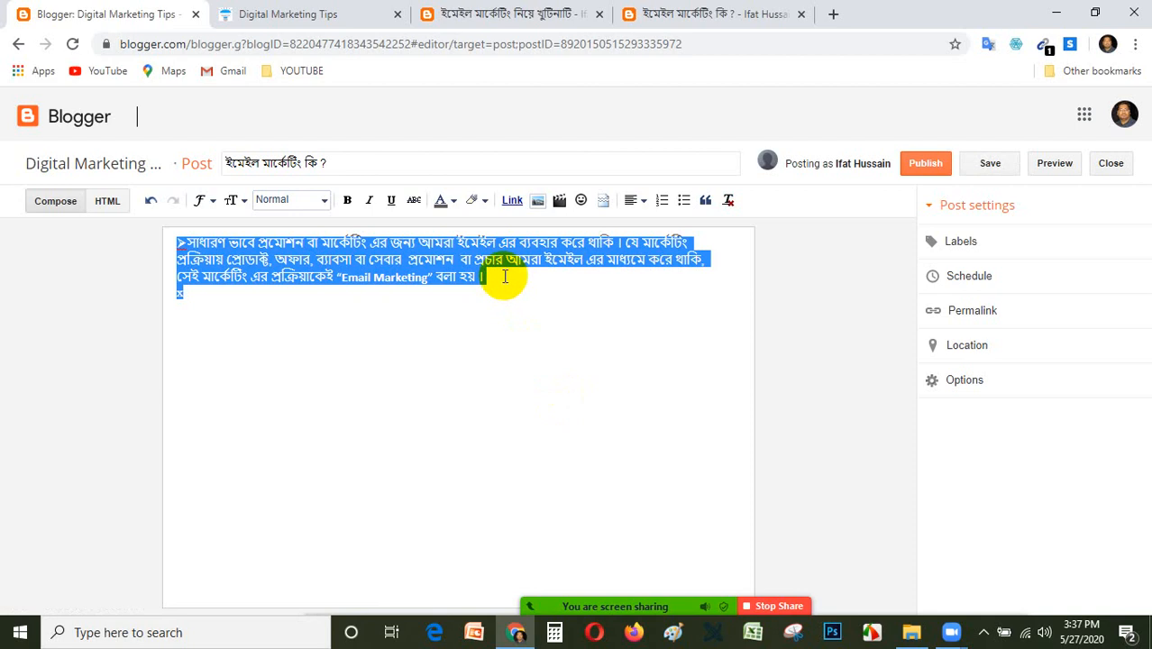
Stop the Zoom screen share and share the Chrome window showing Blogger: Digital Marketing Tips again.
{"action": "left_click", "coordinate": [775, 607]}
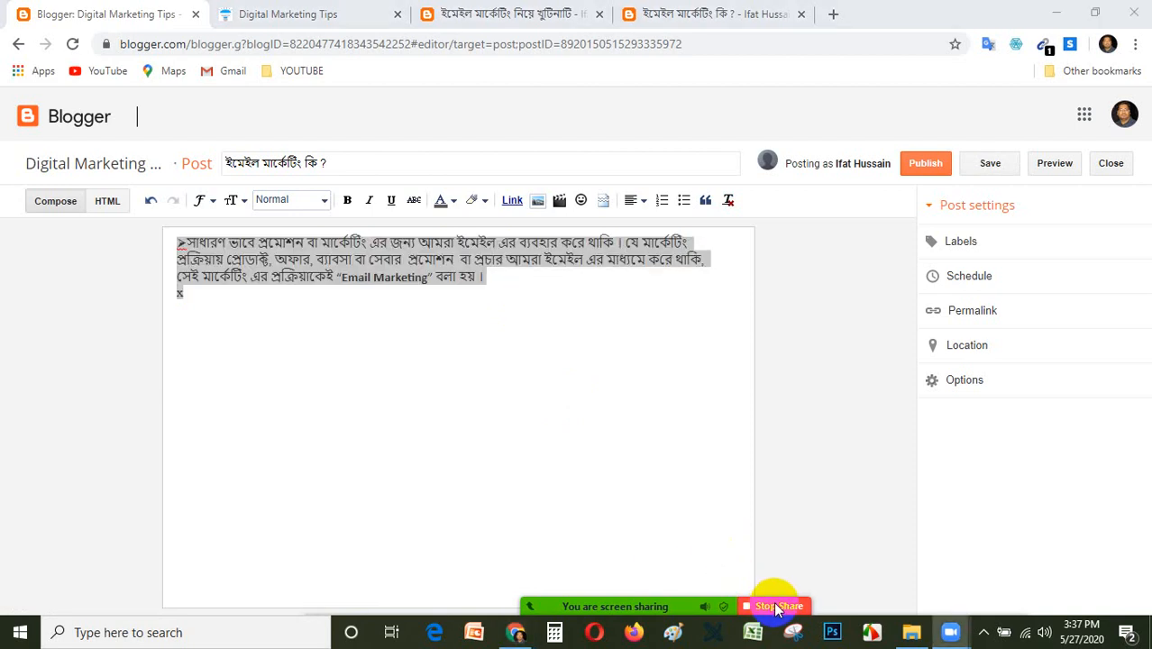
{"action": "left_click", "coordinate": [510, 588]}
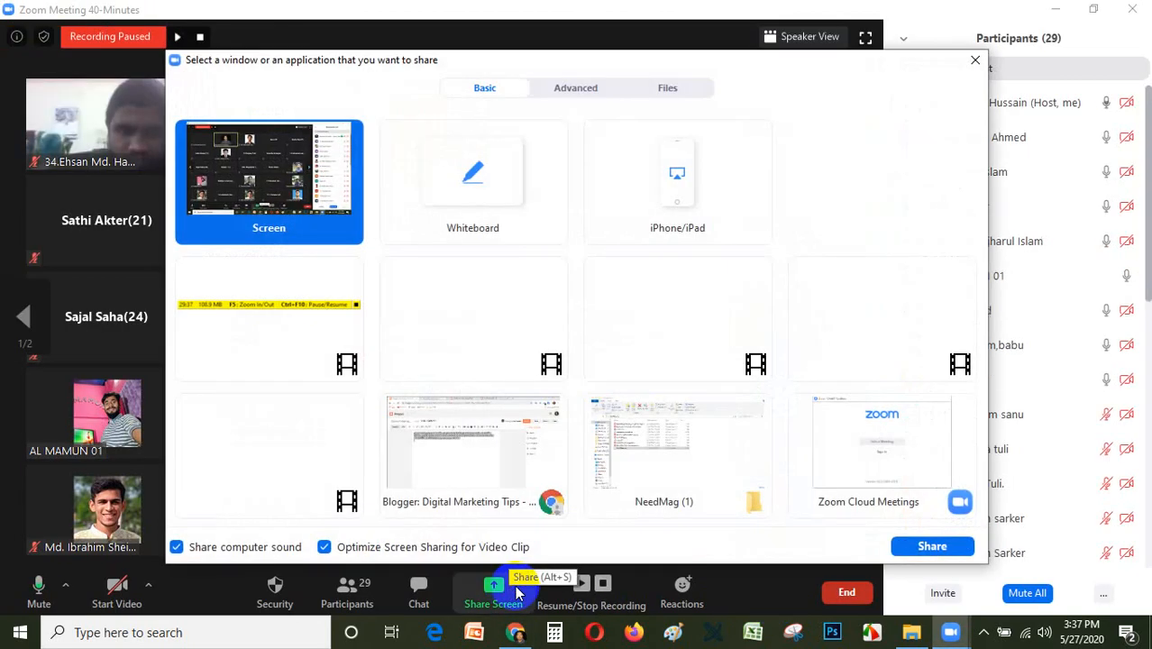
{"action": "left_click", "coordinate": [532, 447]}
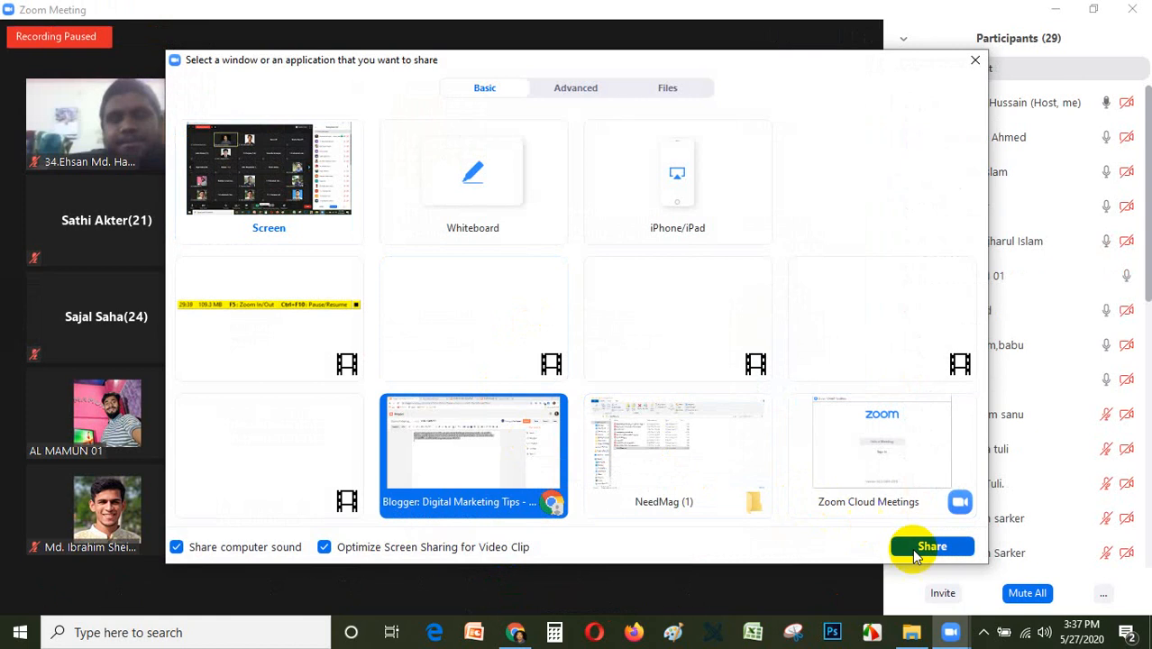
{"action": "left_click", "coordinate": [931, 546]}
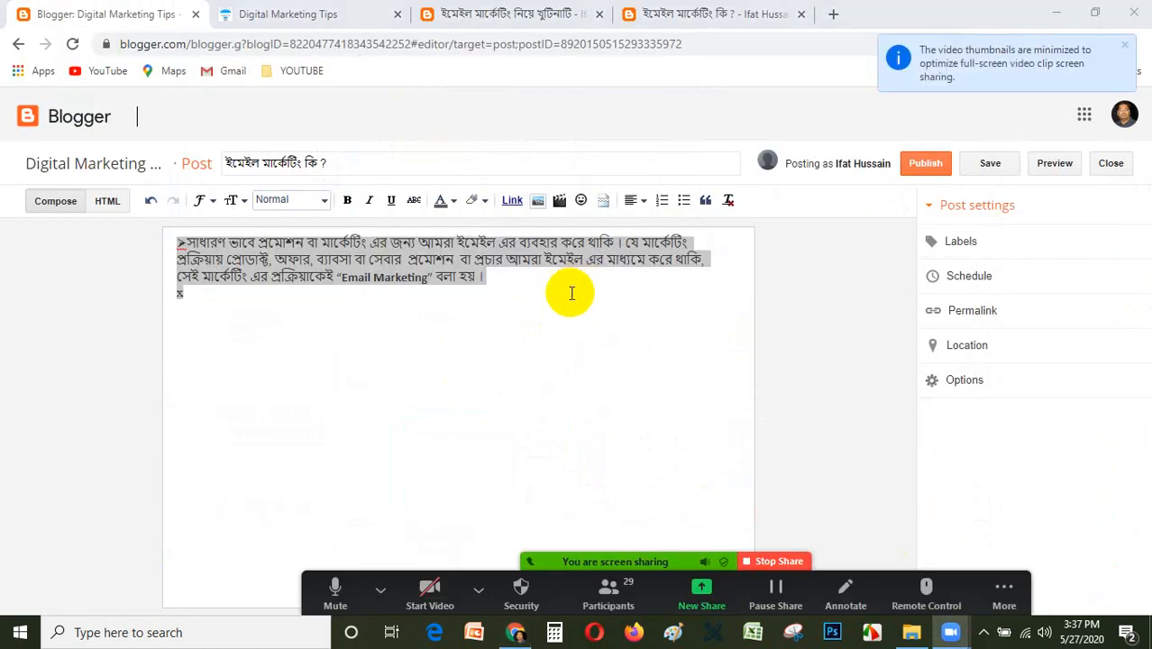
Delete the stray x on the line below the pasted paragraph.
{"action": "left_click", "coordinate": [558, 308]}
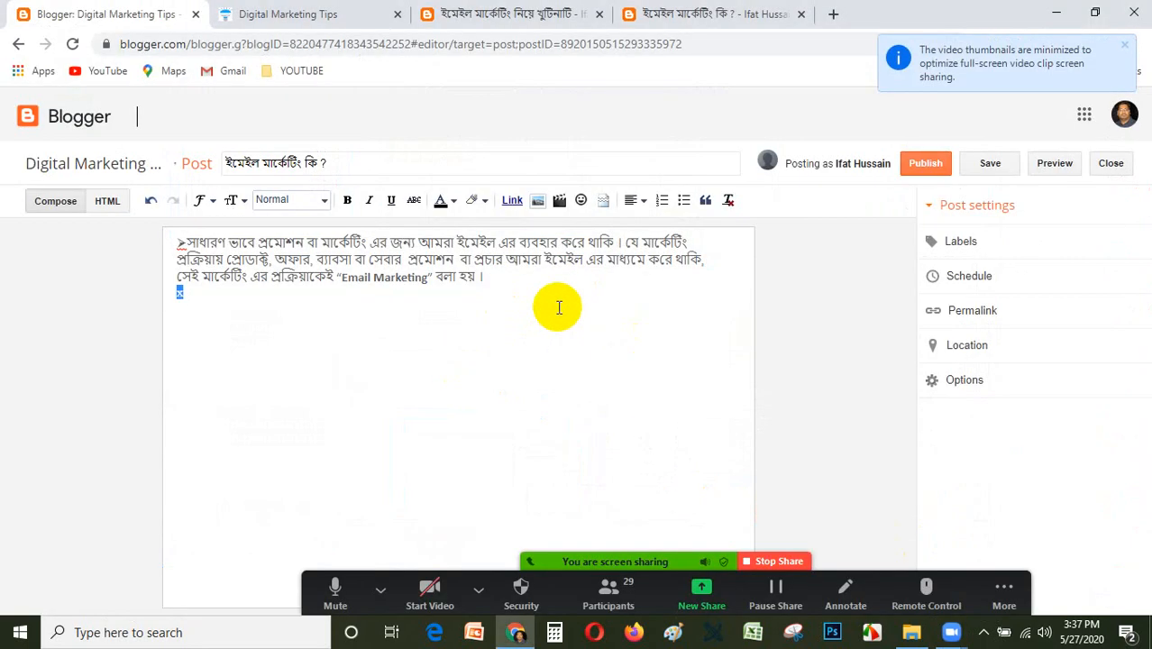
{"action": "left_click", "coordinate": [513, 306]}
{"action": "key", "text": "BackSpace"}
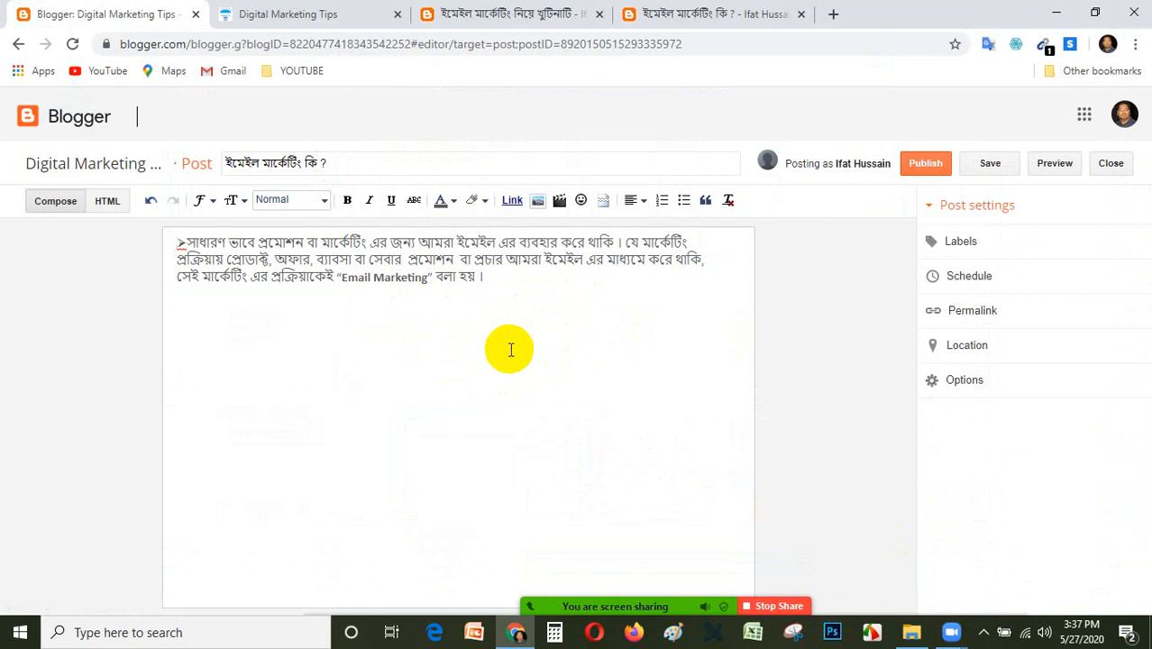
Try the Largest font size on the whole post text and return it to the Normal size.
{"action": "key", "text": "ctrl+a"}
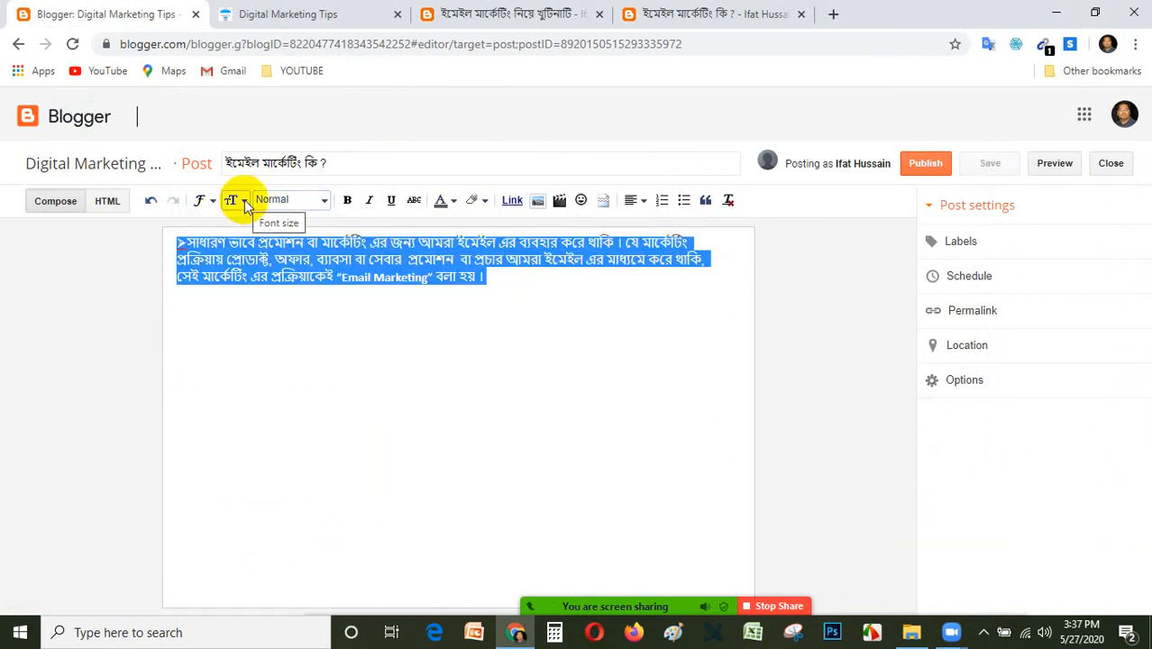
{"action": "left_click", "coordinate": [244, 203]}
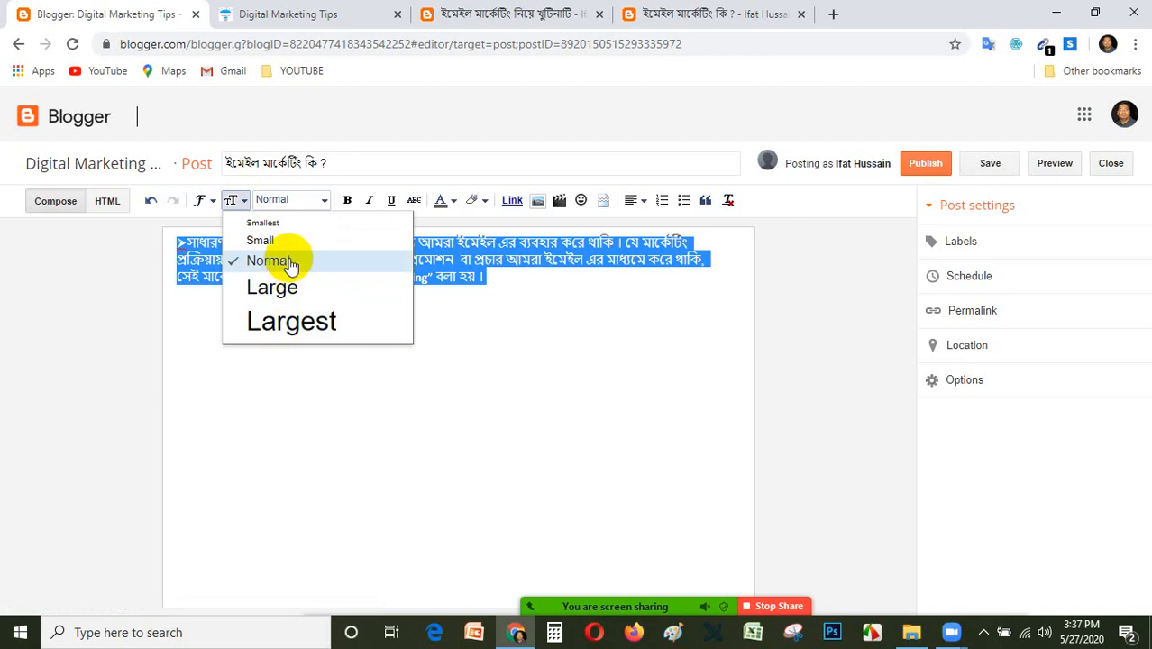
{"action": "left_click", "coordinate": [291, 330]}
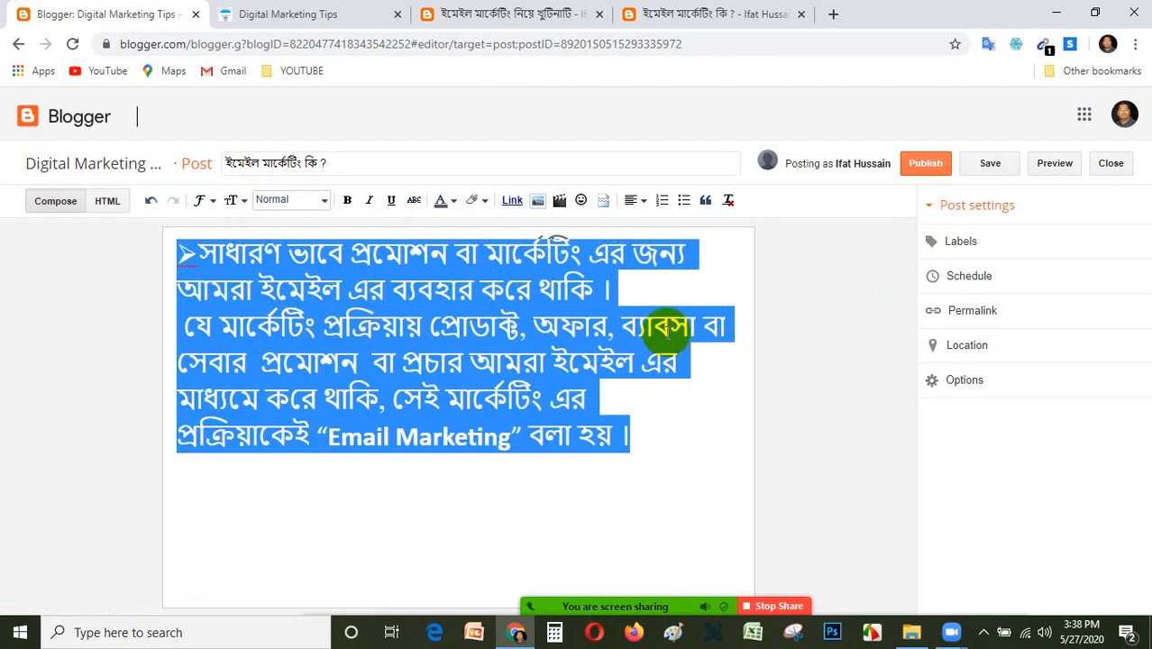
{"action": "left_click", "coordinate": [236, 200]}
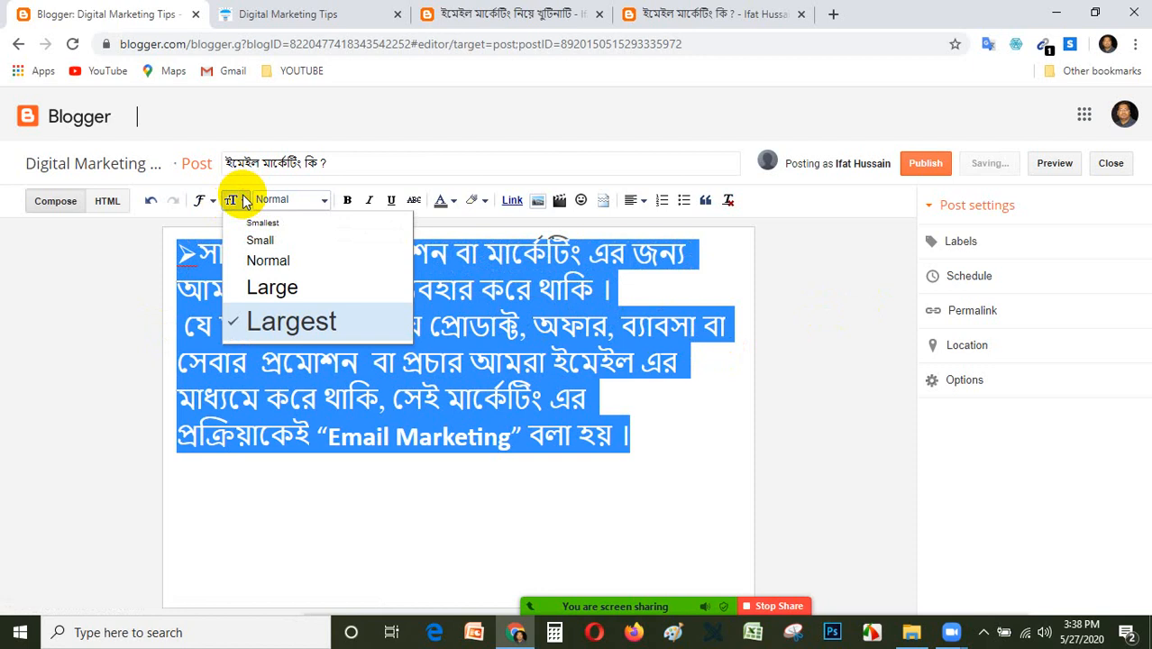
{"action": "left_click", "coordinate": [274, 263]}
{"action": "left_click", "coordinate": [586, 288]}
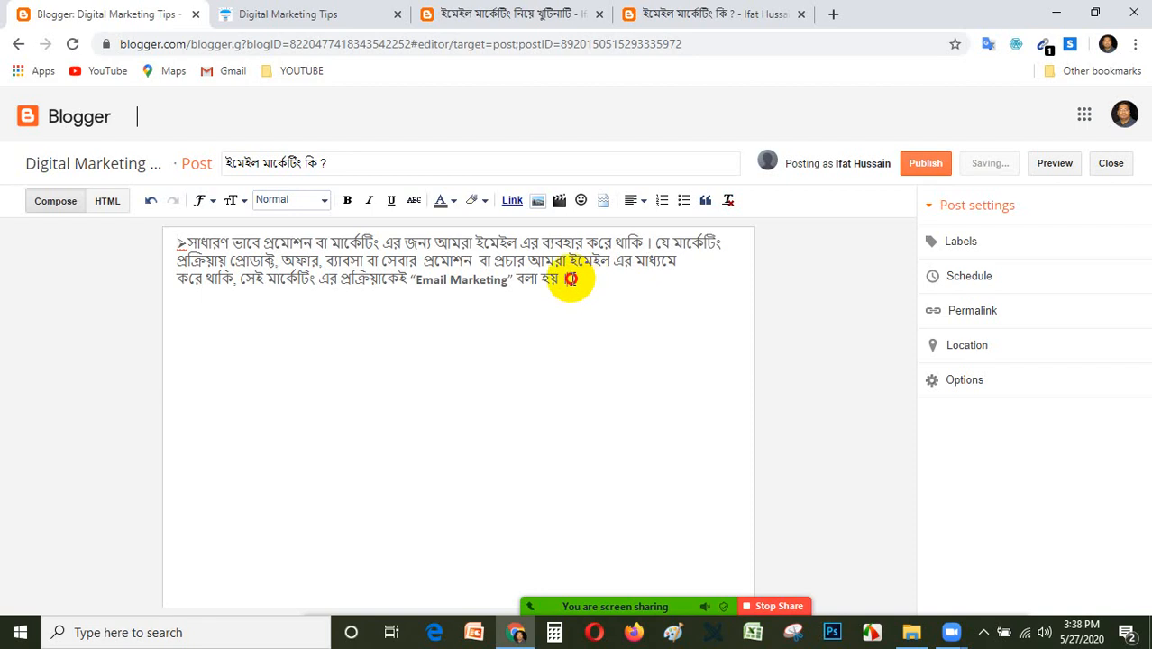
Try centred and justified alignment on the post's paragraph and return it to left alignment.
{"action": "left_click_drag", "start_coordinate": [571, 275], "coordinate": [154, 245]}
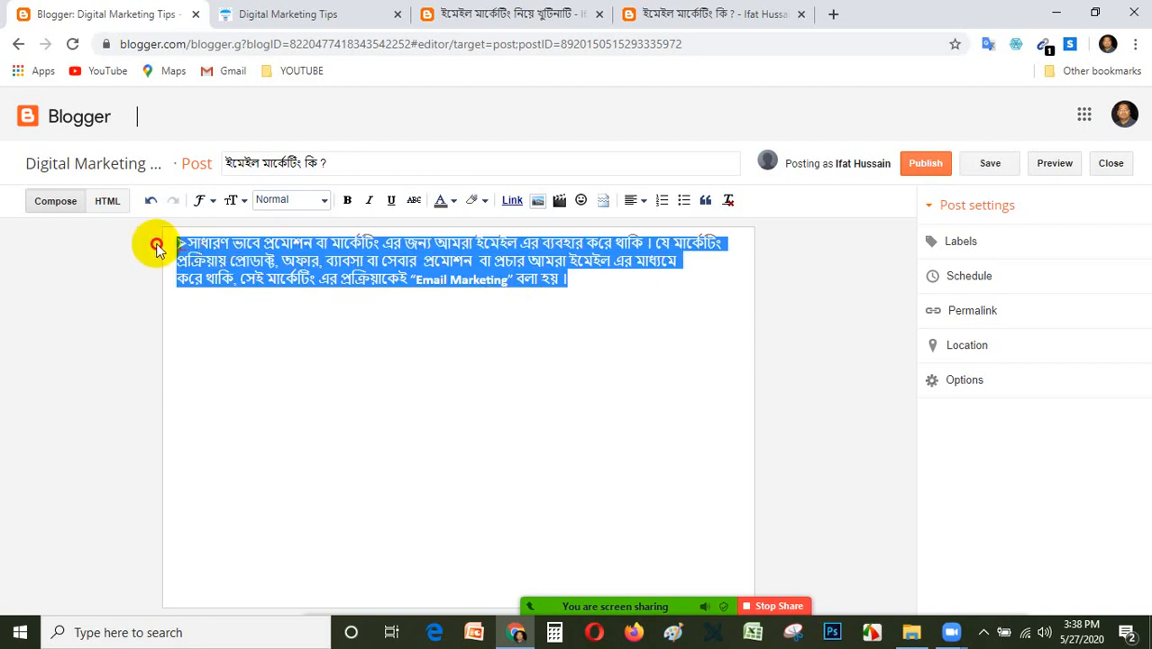
{"action": "left_click", "coordinate": [636, 204]}
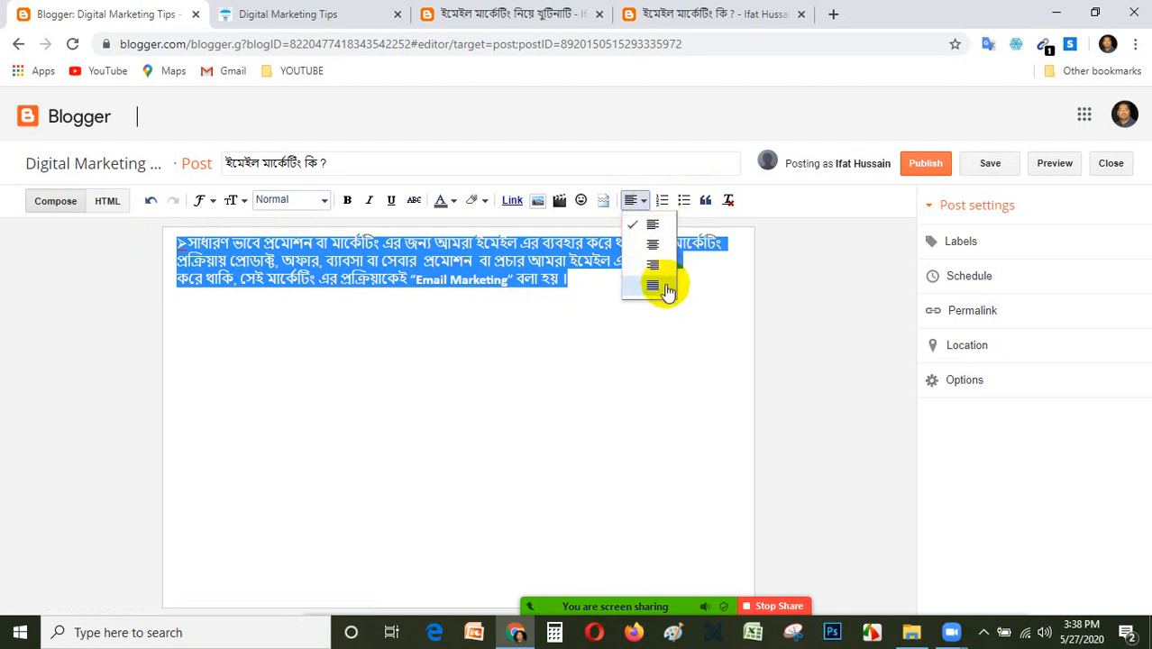
{"action": "left_click", "coordinate": [636, 200]}
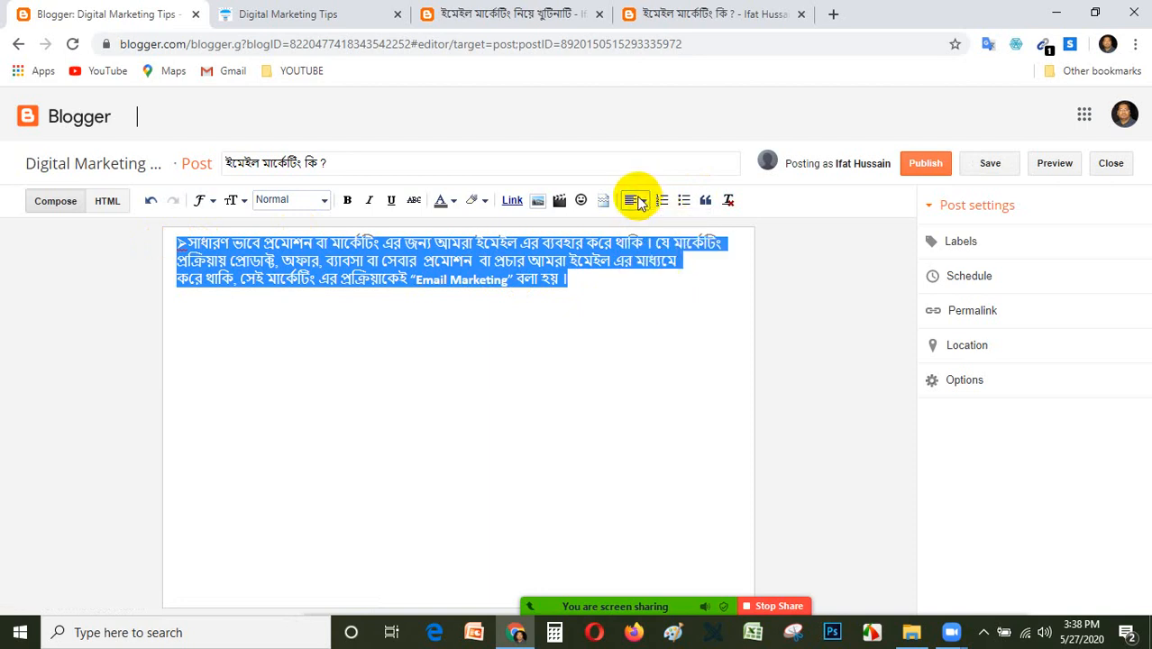
{"action": "left_click", "coordinate": [636, 200]}
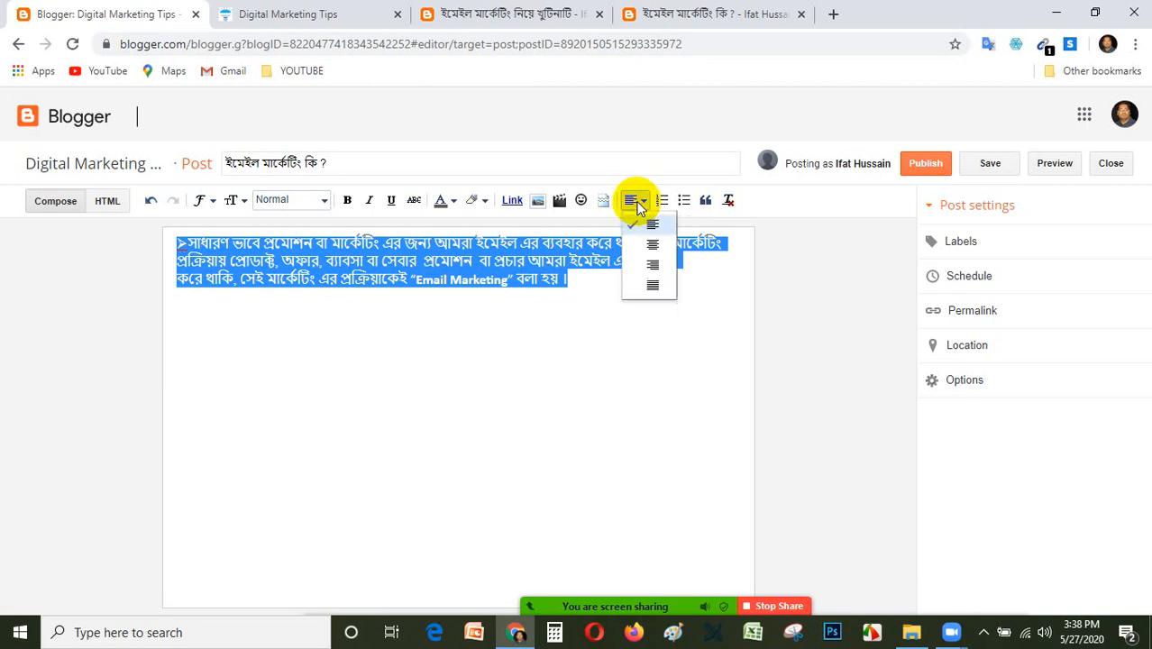
{"action": "left_click", "coordinate": [652, 247]}
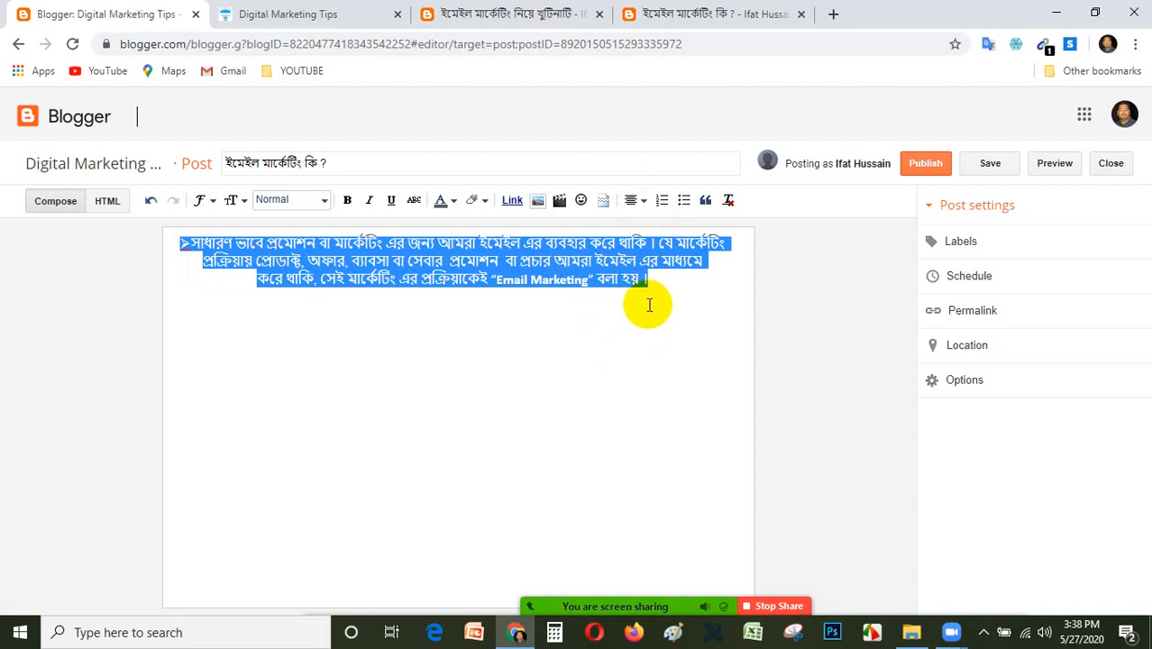
{"action": "left_click", "coordinate": [635, 200]}
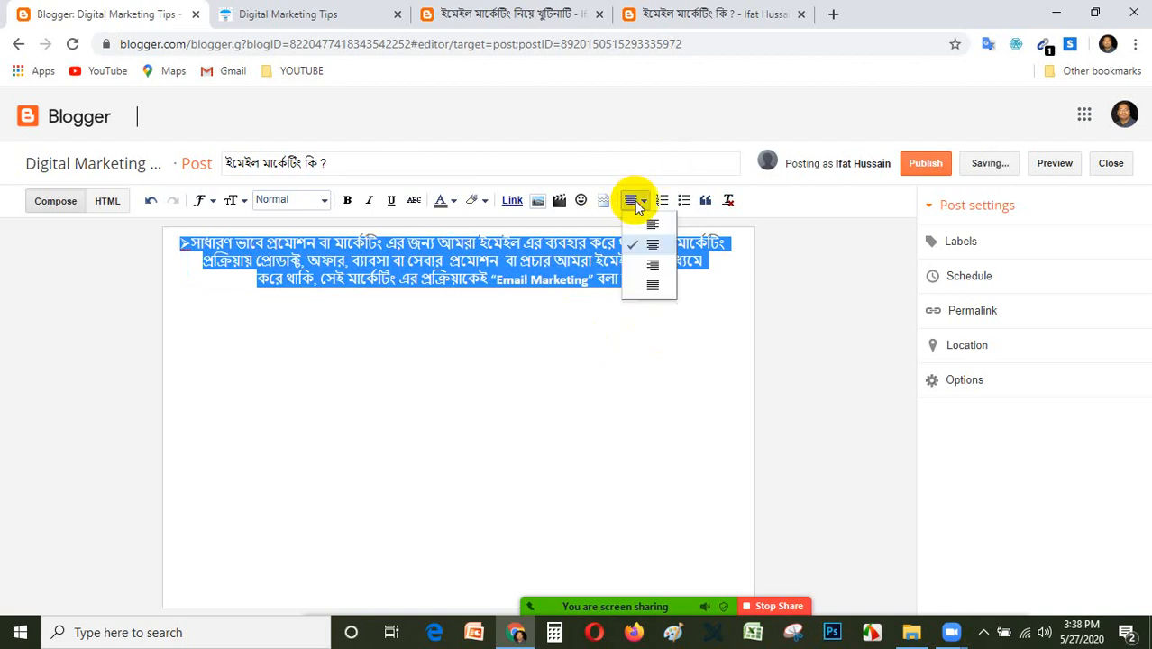
{"action": "left_click", "coordinate": [654, 288]}
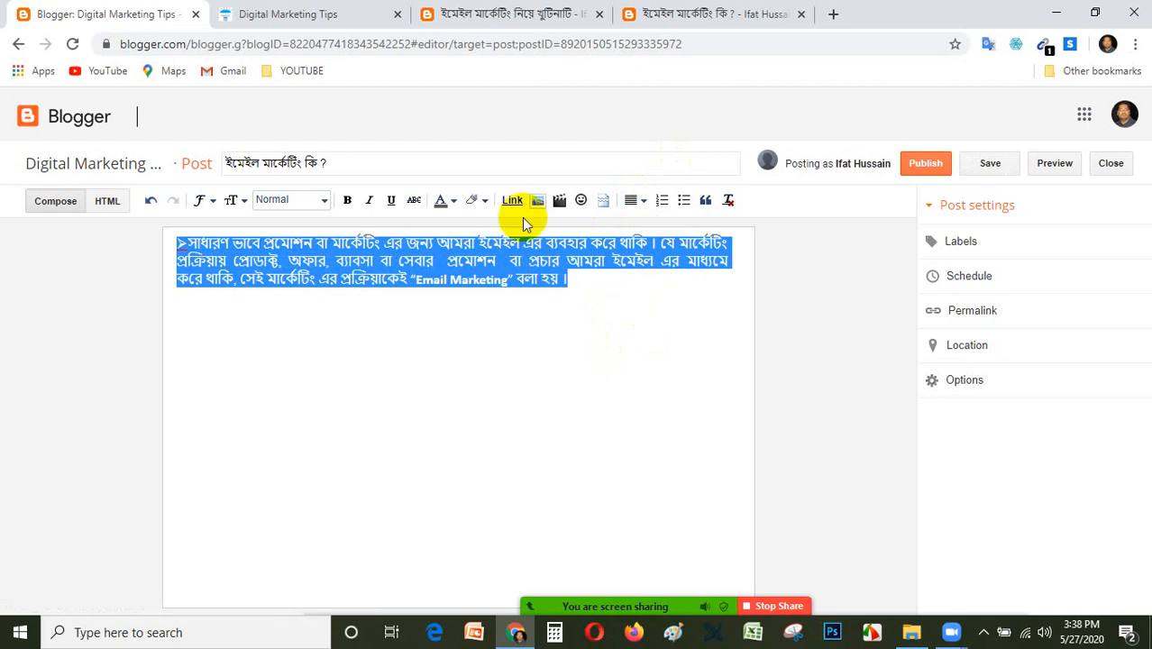
{"action": "left_click", "coordinate": [448, 260]}
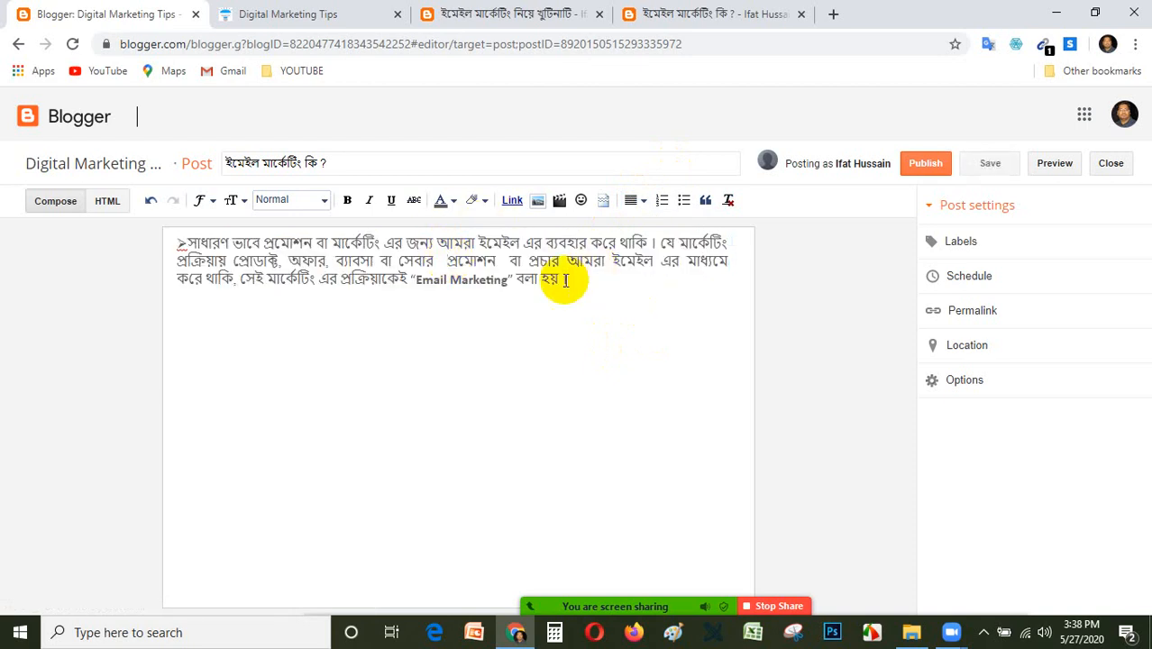
{"action": "left_click_drag", "start_coordinate": [568, 277], "coordinate": [110, 228]}
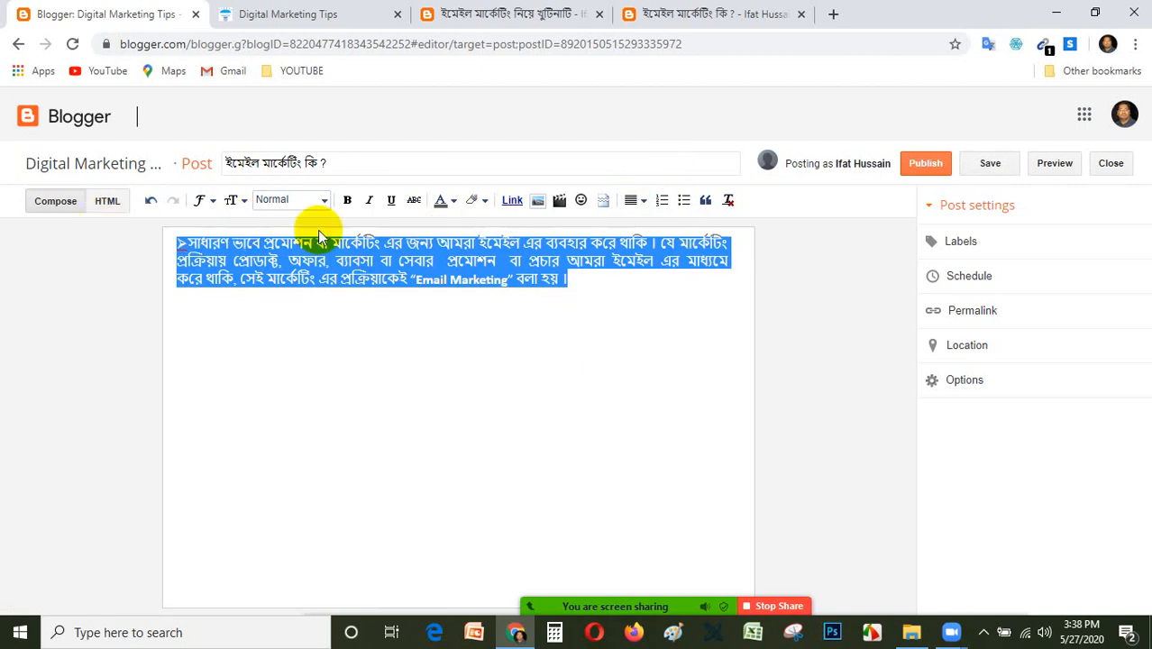
{"action": "left_click", "coordinate": [635, 200]}
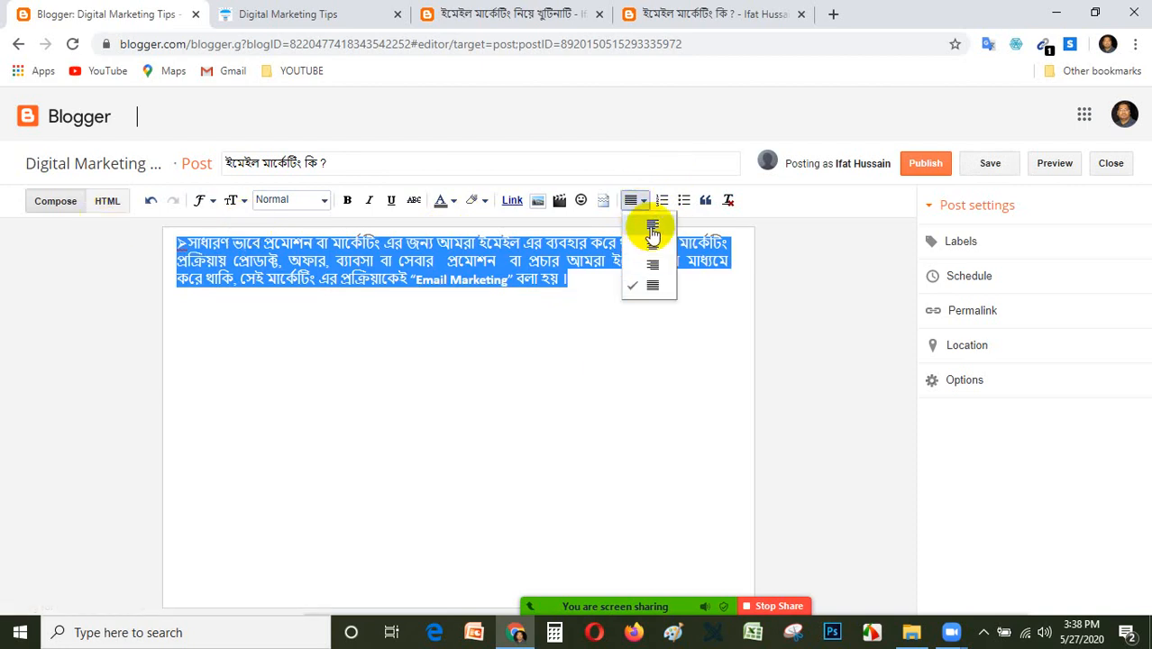
{"action": "left_click", "coordinate": [652, 227]}
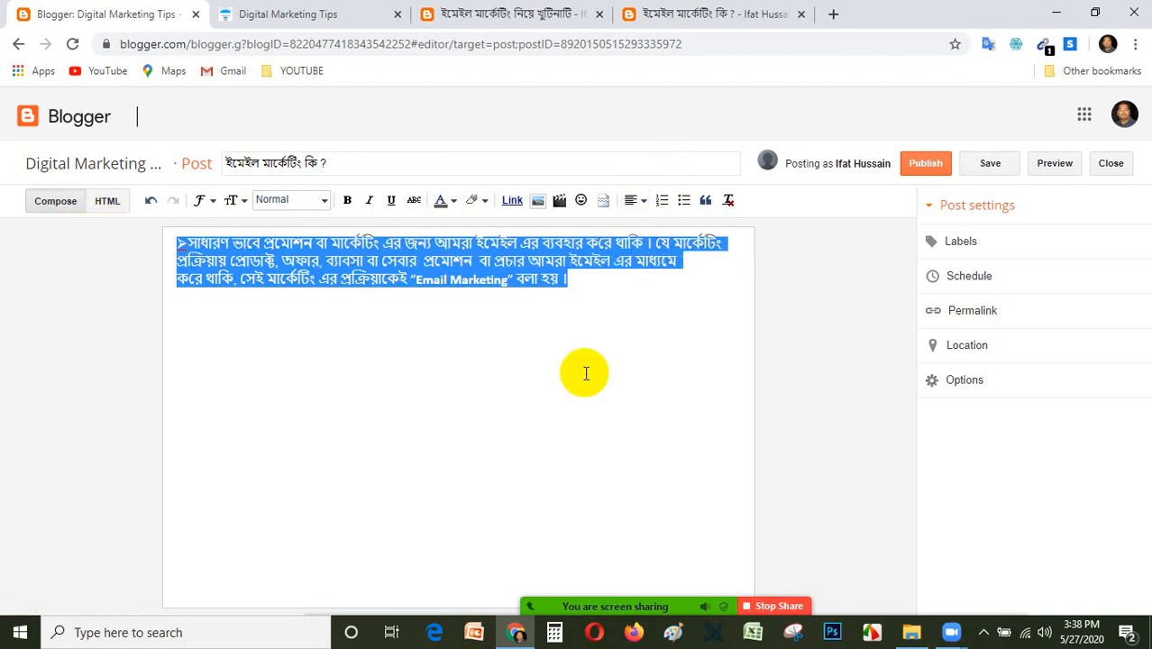
{"action": "left_click", "coordinate": [586, 373]}
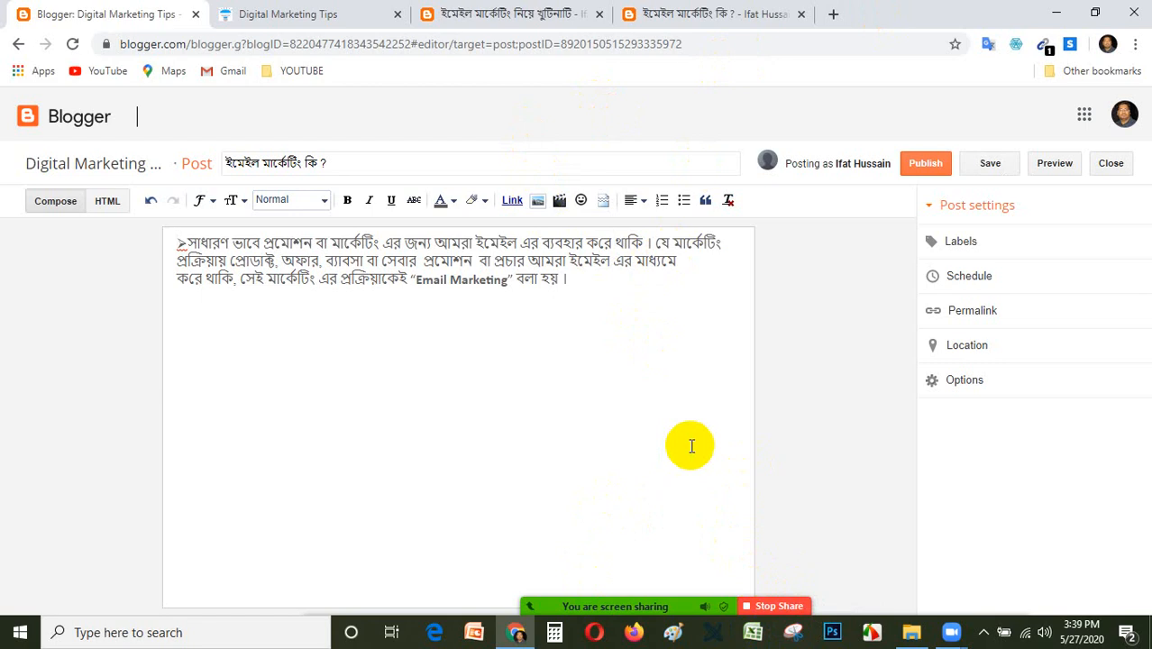
Review the text and illustration of the published ইমেইল মার্কেটিং কি ? article and admit the waiting participants to the Zoom meeting.
{"action": "left_click", "coordinate": [667, 12]}
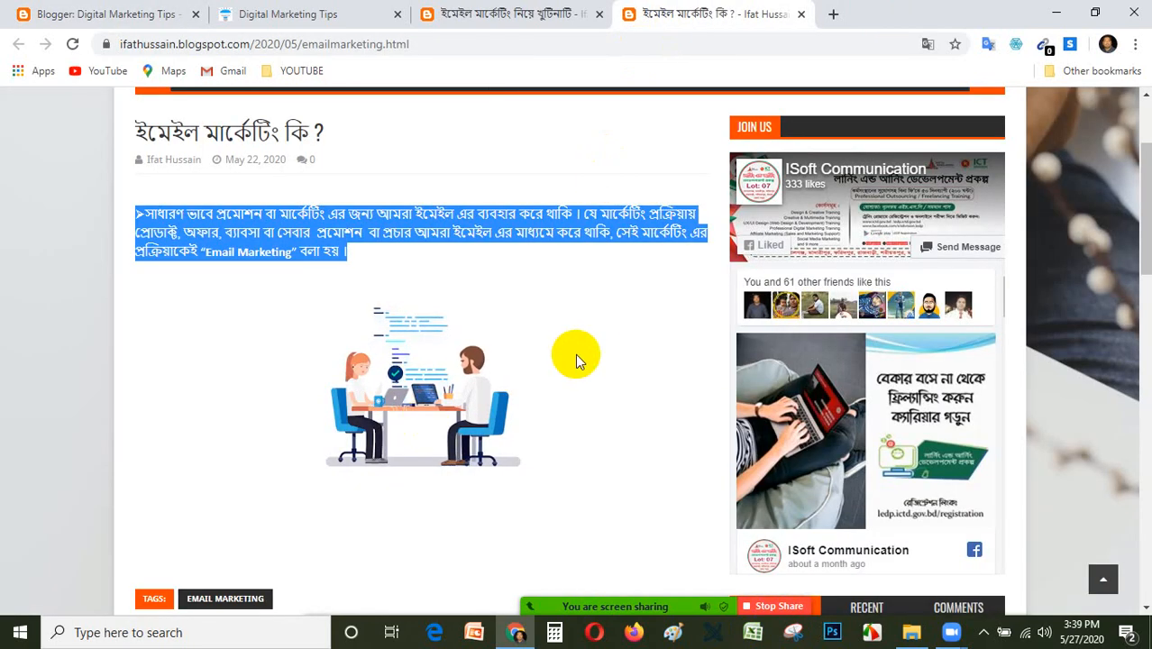
{"action": "left_click", "coordinate": [602, 351]}
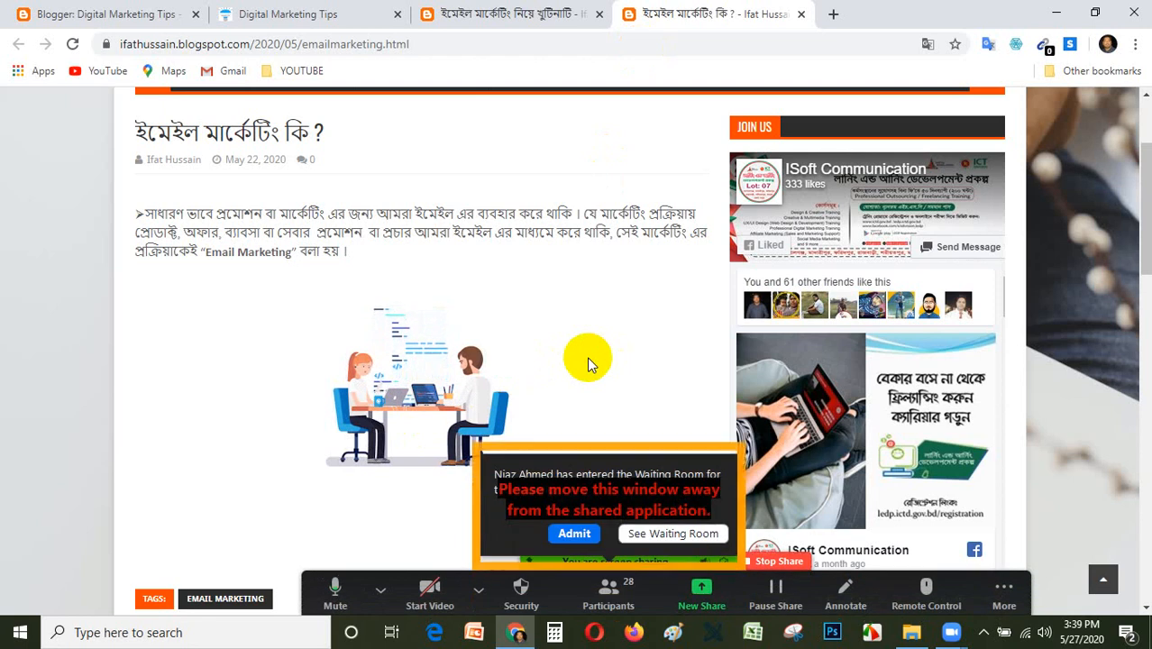
{"action": "left_click", "coordinate": [582, 535]}
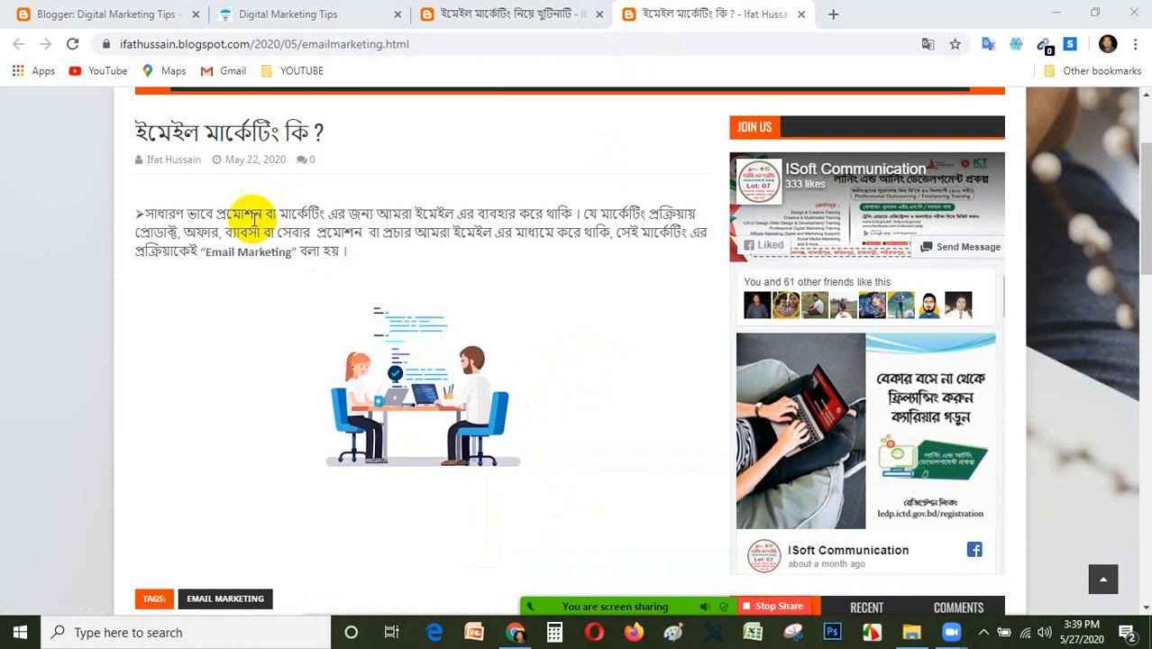
{"action": "scroll", "coordinate": [462, 304], "scroll_direction": "down", "scroll_amount": 3}
{"action": "scroll", "coordinate": [463, 308], "scroll_direction": "up", "scroll_amount": 1}
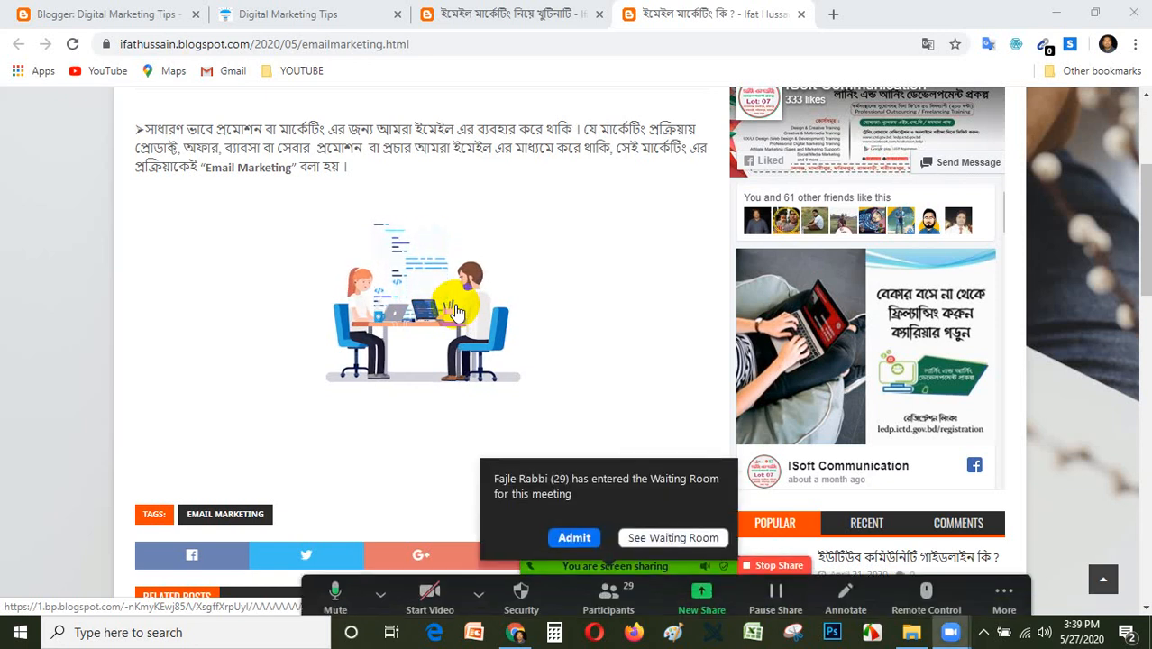
{"action": "left_click", "coordinate": [569, 535]}
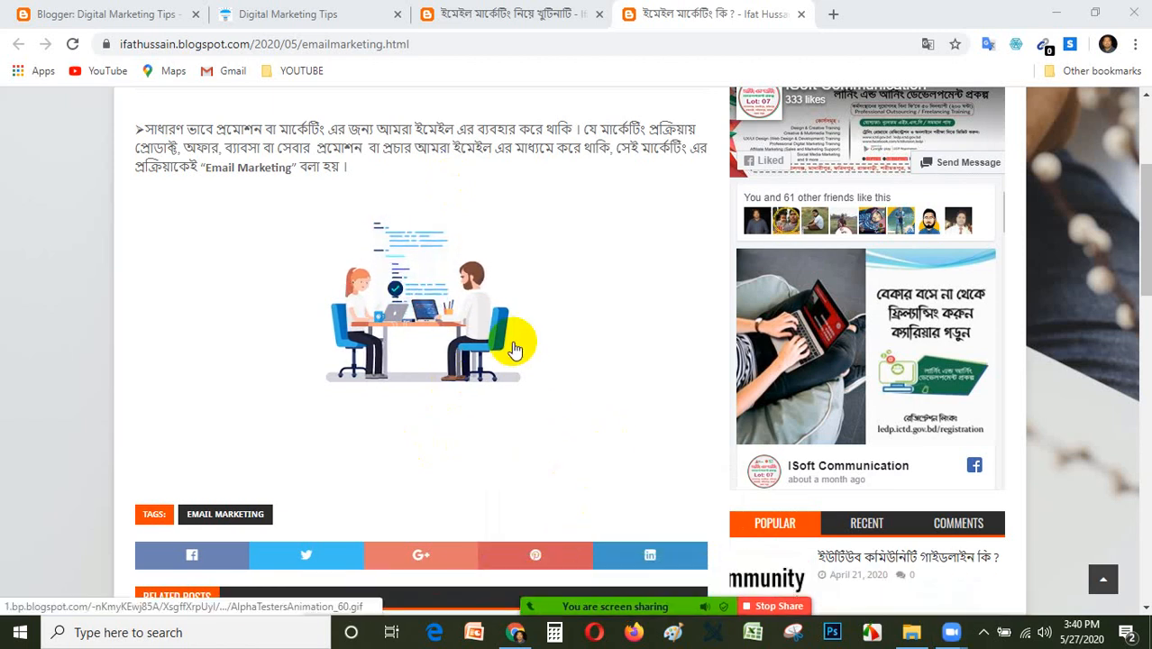
Open a new browser tab, then return to the Blogger post editor and place the cursor at the end of the paragraph.
{"action": "left_click", "coordinate": [836, 17]}
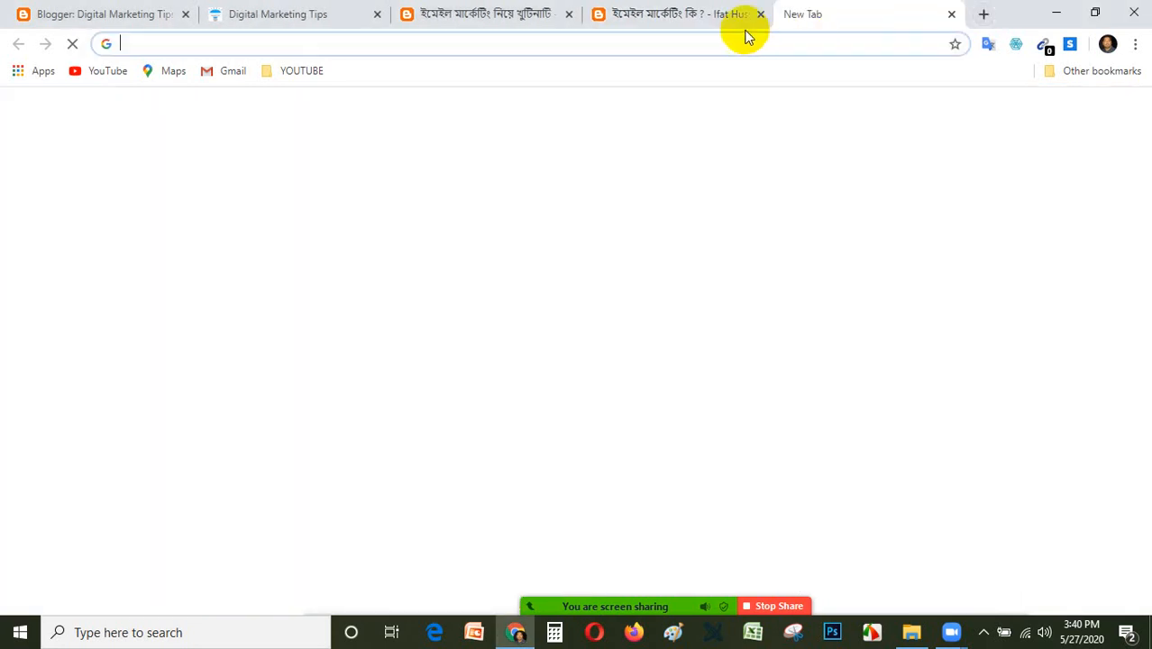
{"action": "left_click", "coordinate": [519, 12]}
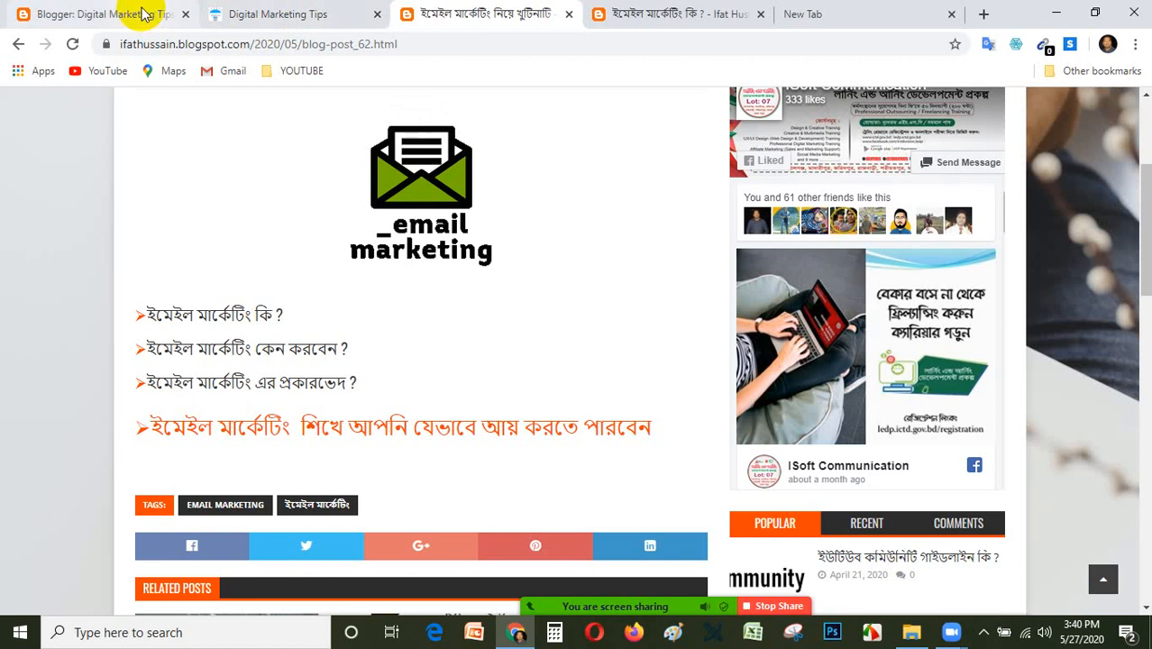
{"action": "left_click", "coordinate": [154, 14]}
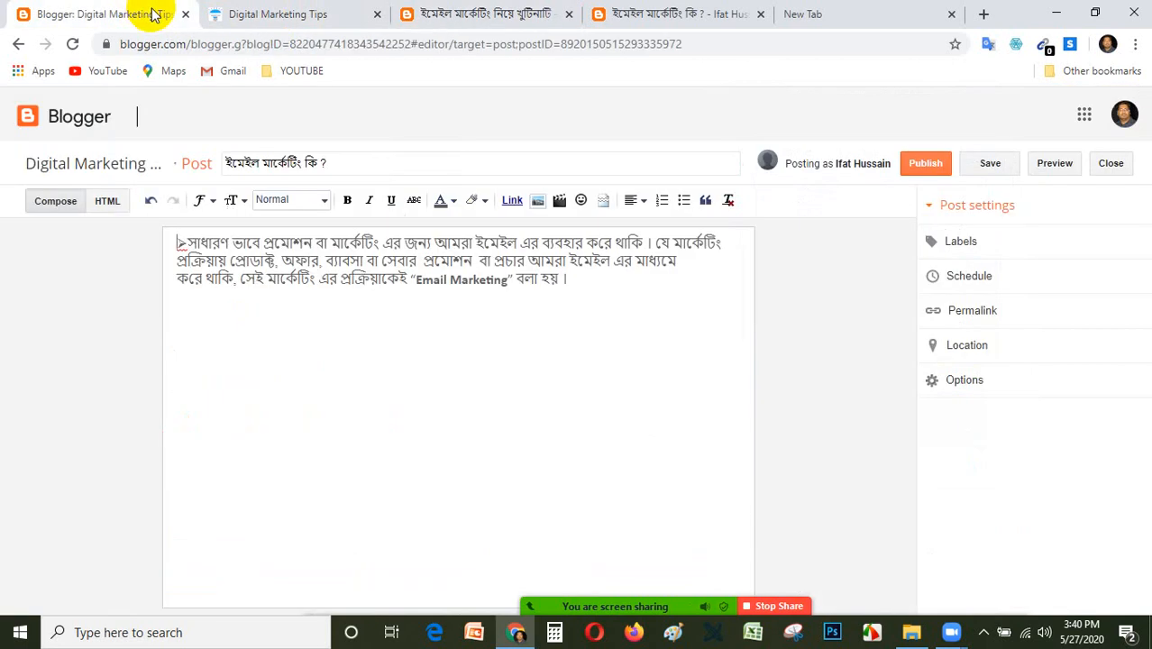
{"action": "left_click", "coordinate": [591, 287]}
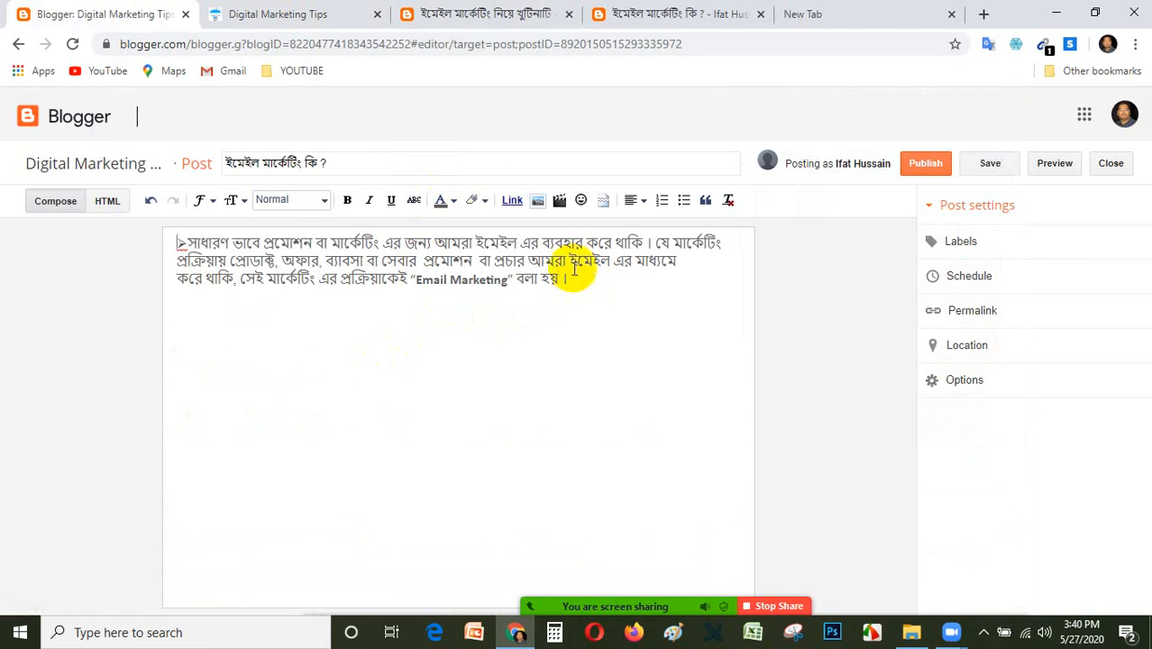
{"action": "left_click", "coordinate": [570, 282]}
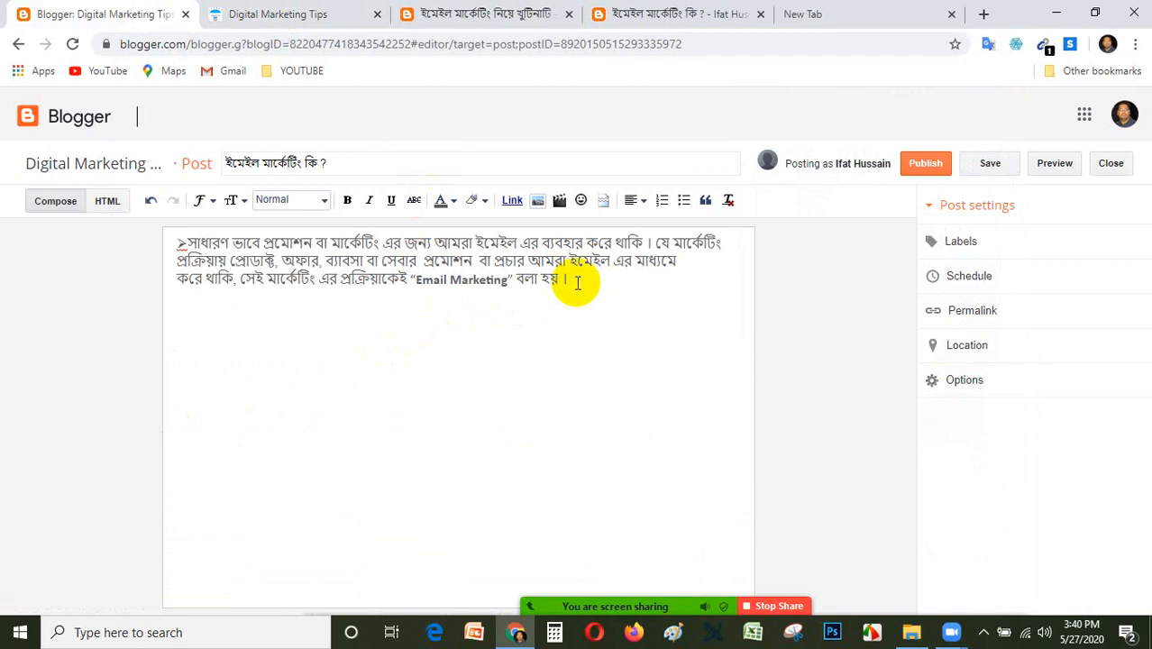
Search Google for email marketing in the empty new tab.
{"action": "left_click", "coordinate": [885, 14]}
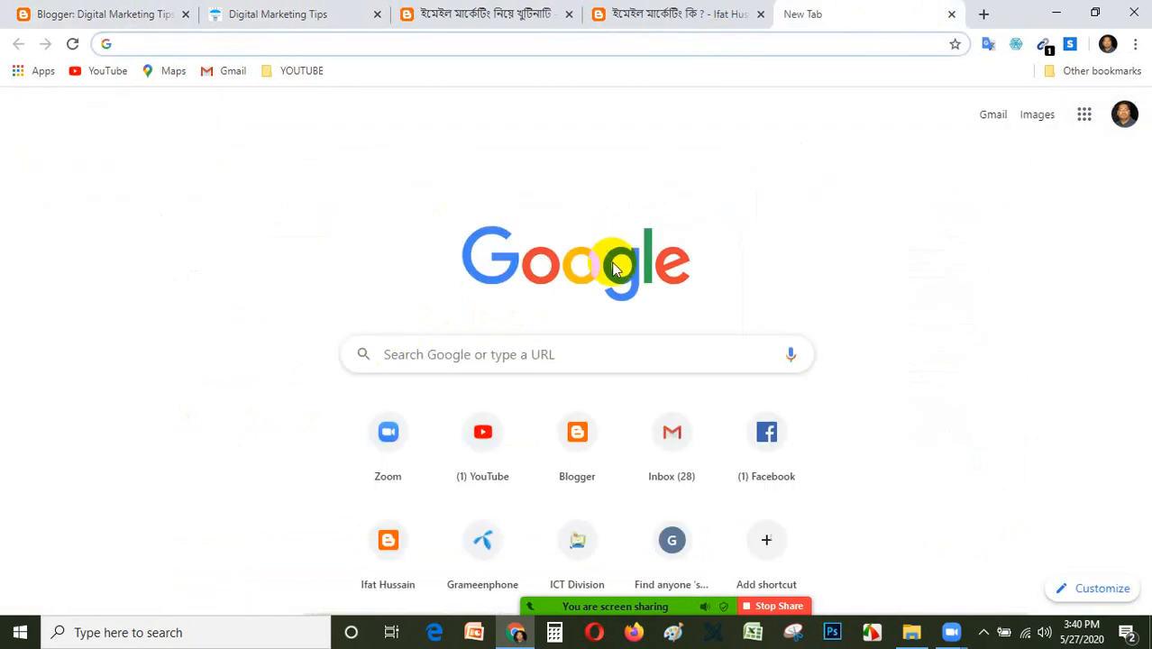
{"action": "left_click", "coordinate": [558, 358]}
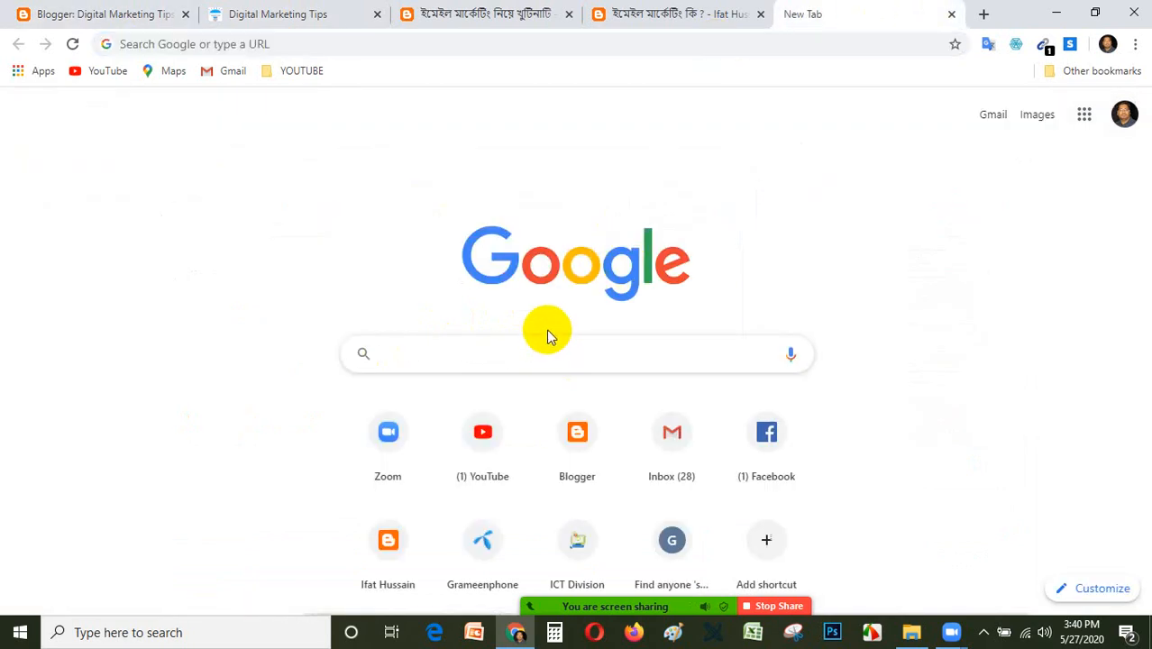
{"action": "type", "text": "em"}
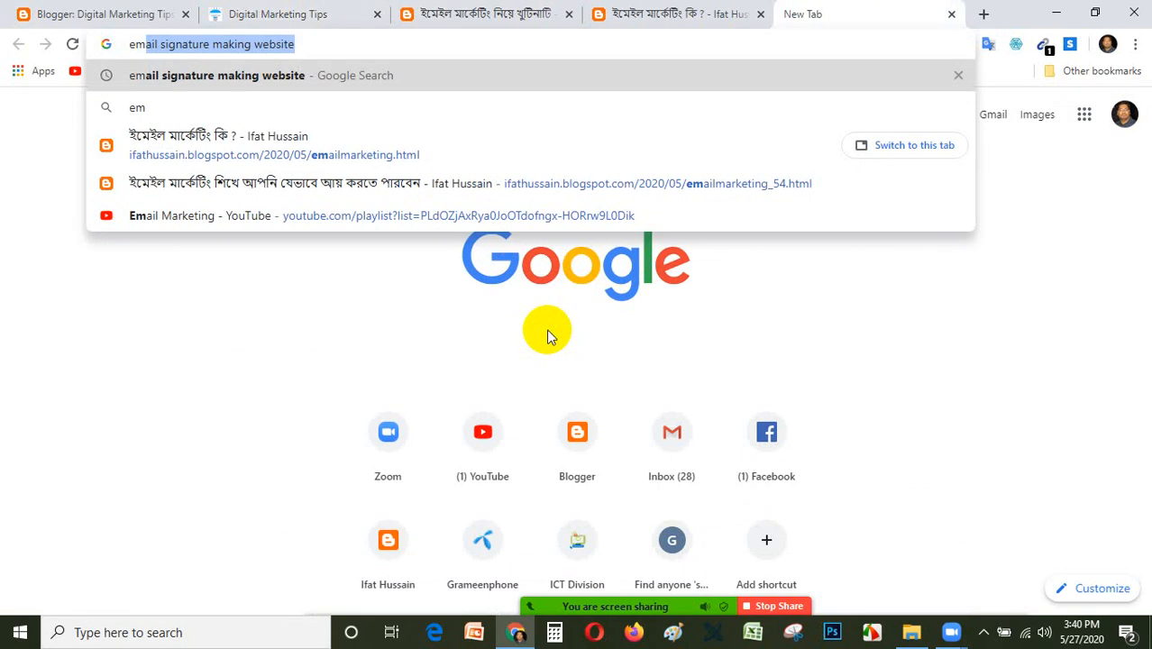
{"action": "type", "text": "ail m"}
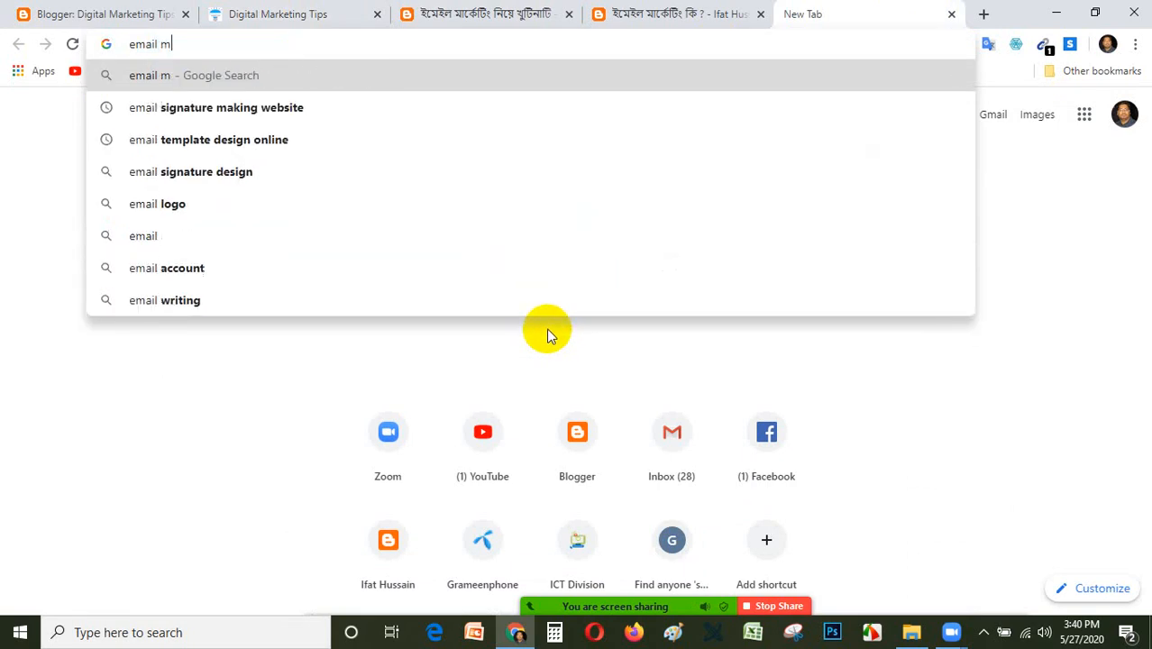
{"action": "type", "text": "arketing"}
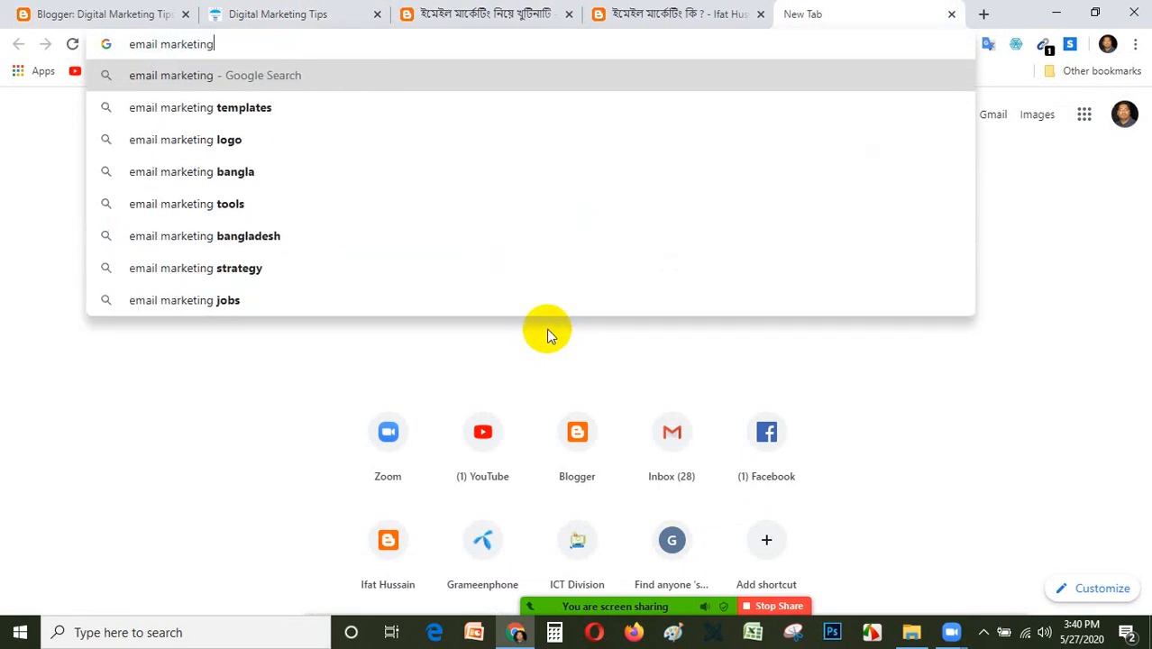
{"action": "key", "text": "Return"}
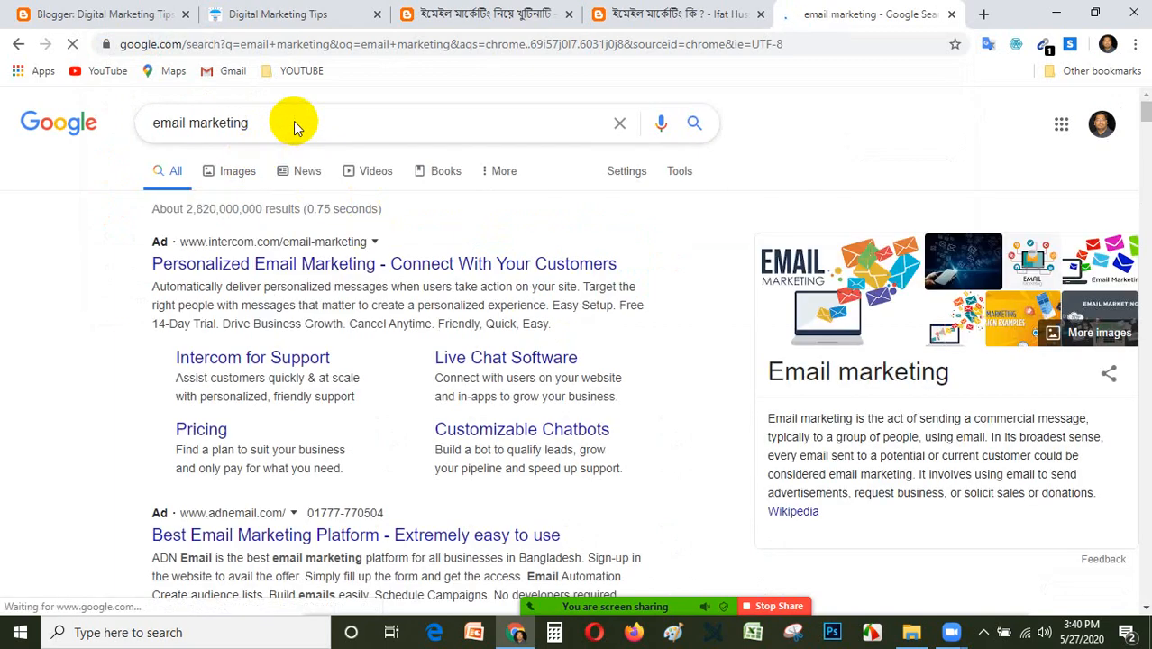
Refine the search to email marketing png and show its image results.
{"action": "left_click", "coordinate": [290, 122]}
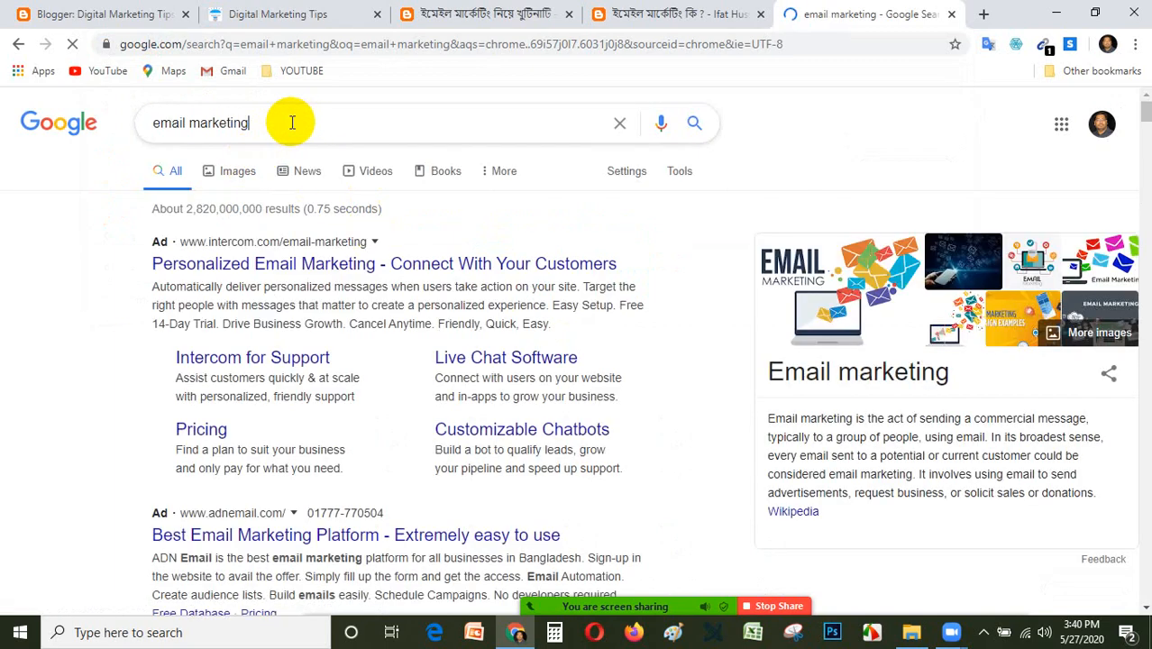
{"action": "type", "text": "png"}
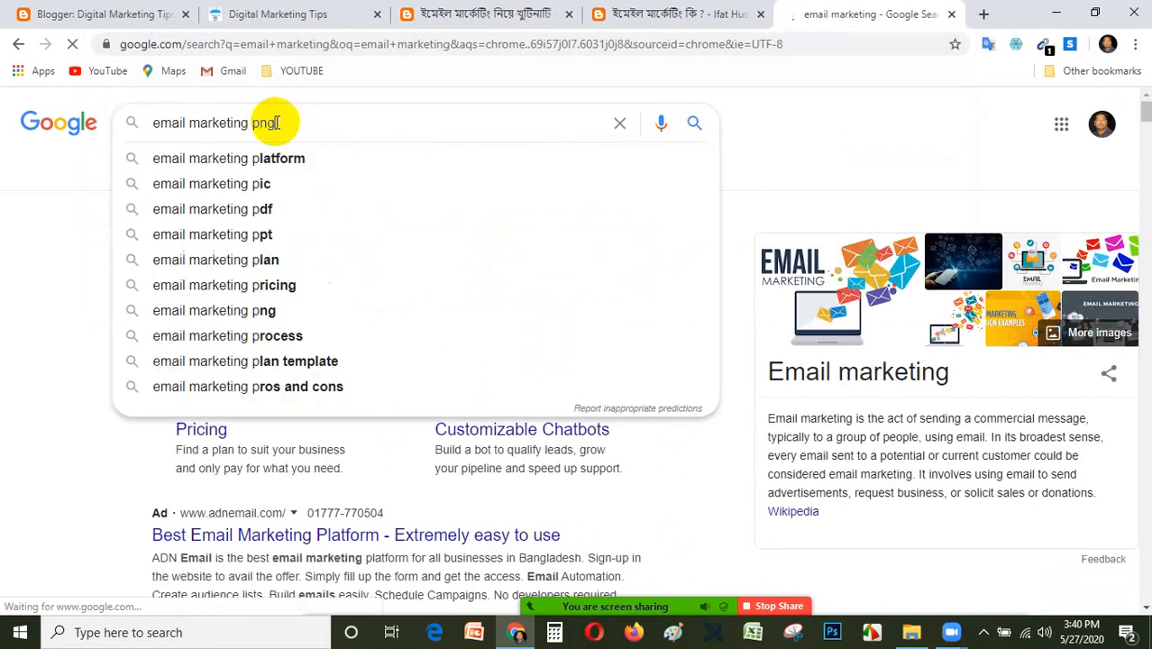
{"action": "key", "text": "Return"}
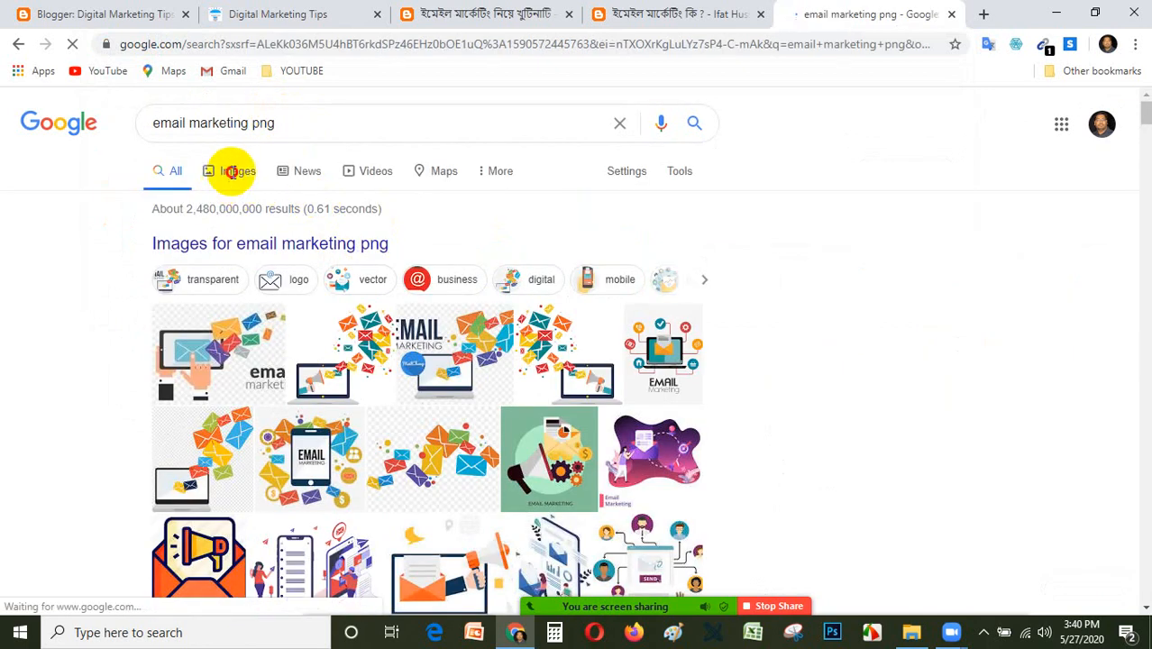
{"action": "left_click", "coordinate": [232, 172]}
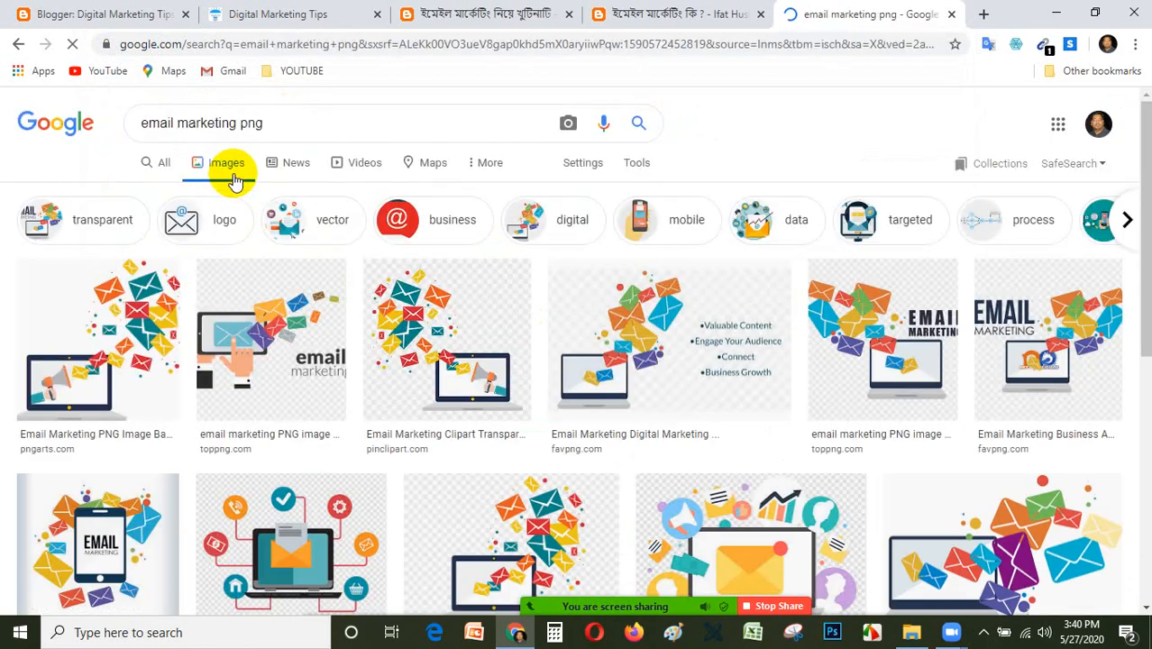
{"action": "scroll", "coordinate": [529, 279], "scroll_direction": "down", "scroll_amount": 1}
{"action": "scroll", "coordinate": [529, 279], "scroll_direction": "up", "scroll_amount": 1}
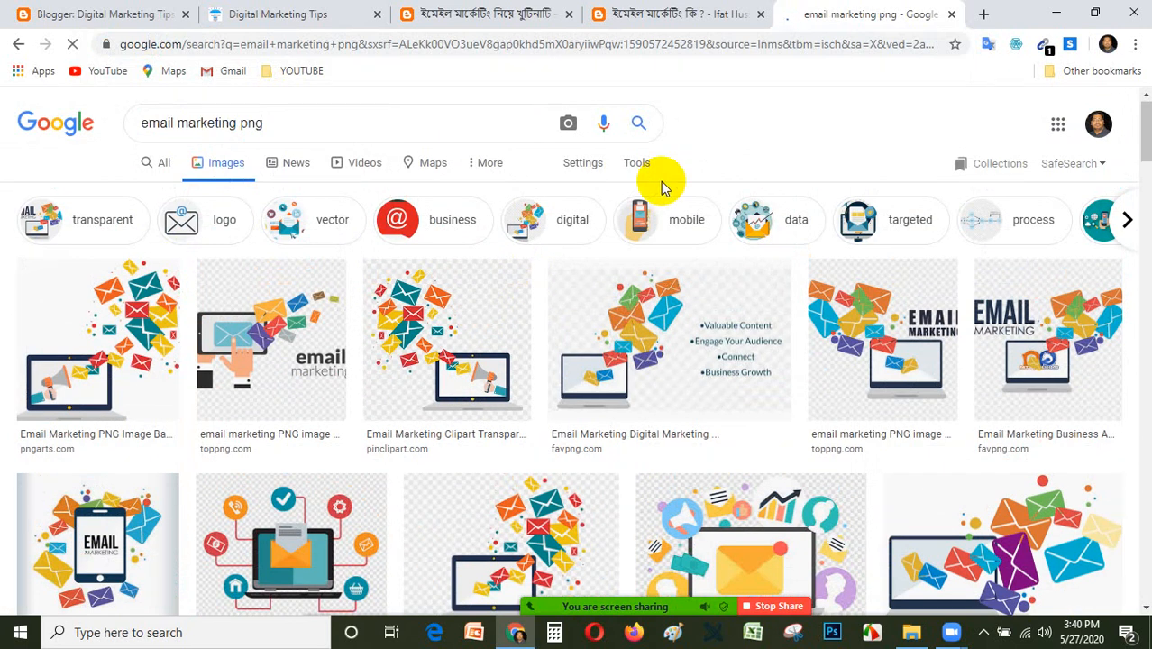
Narrow the image results to the mobile category and to usage rights Labeled for Reuse.
{"action": "left_click", "coordinate": [635, 166]}
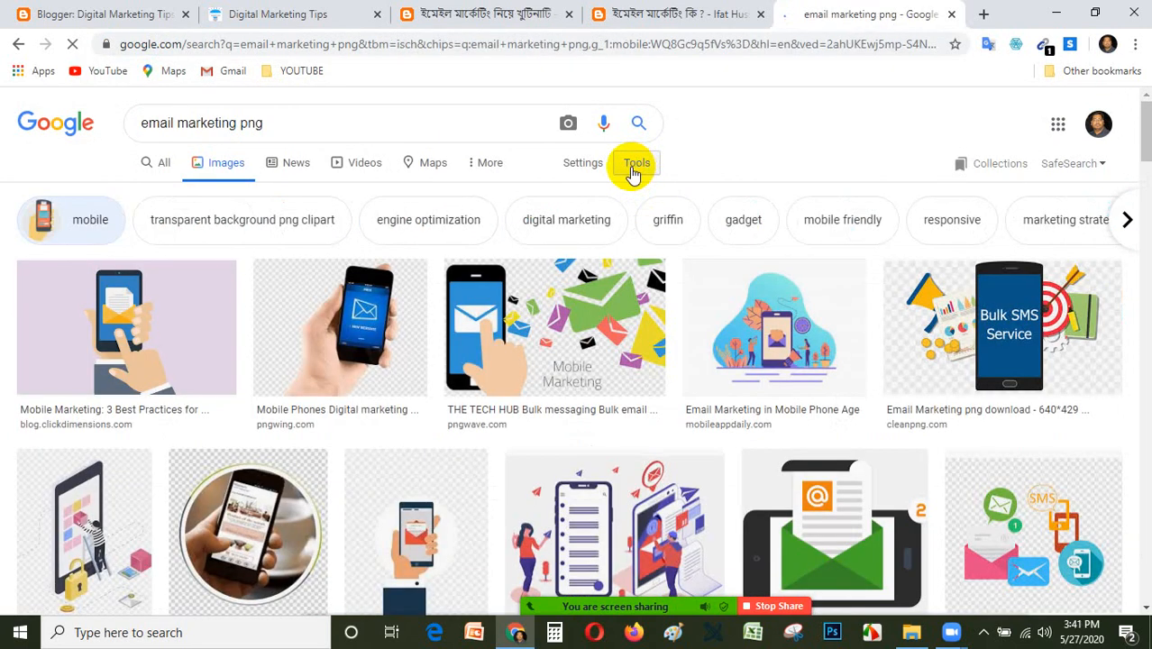
{"action": "left_click", "coordinate": [635, 166]}
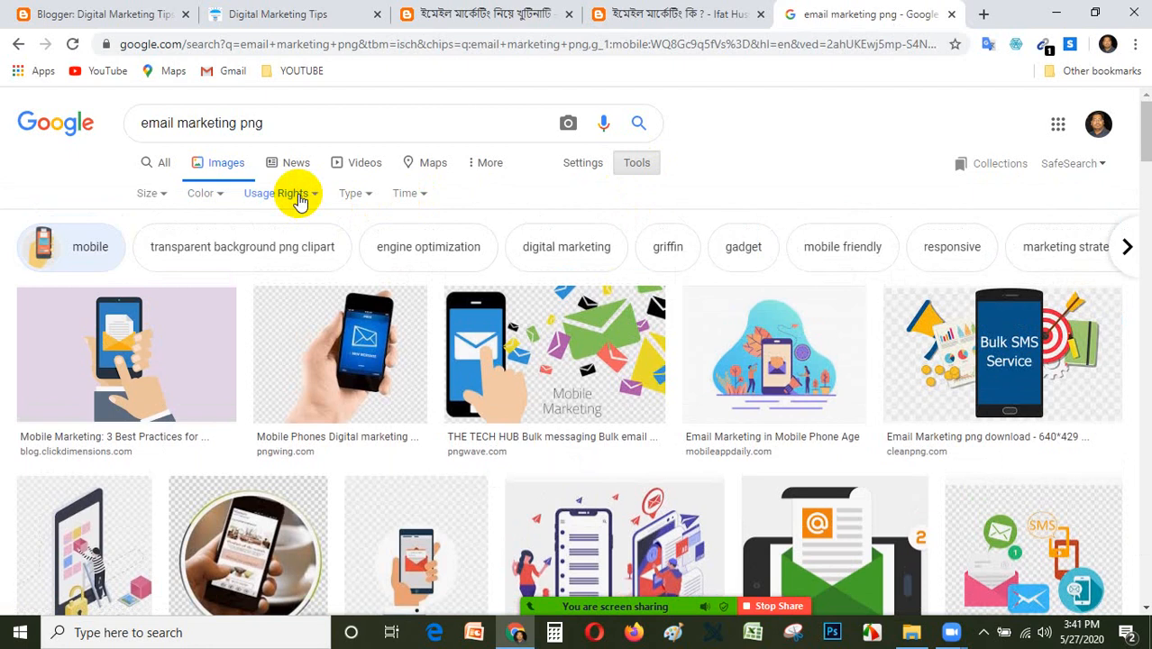
{"action": "left_click", "coordinate": [300, 198]}
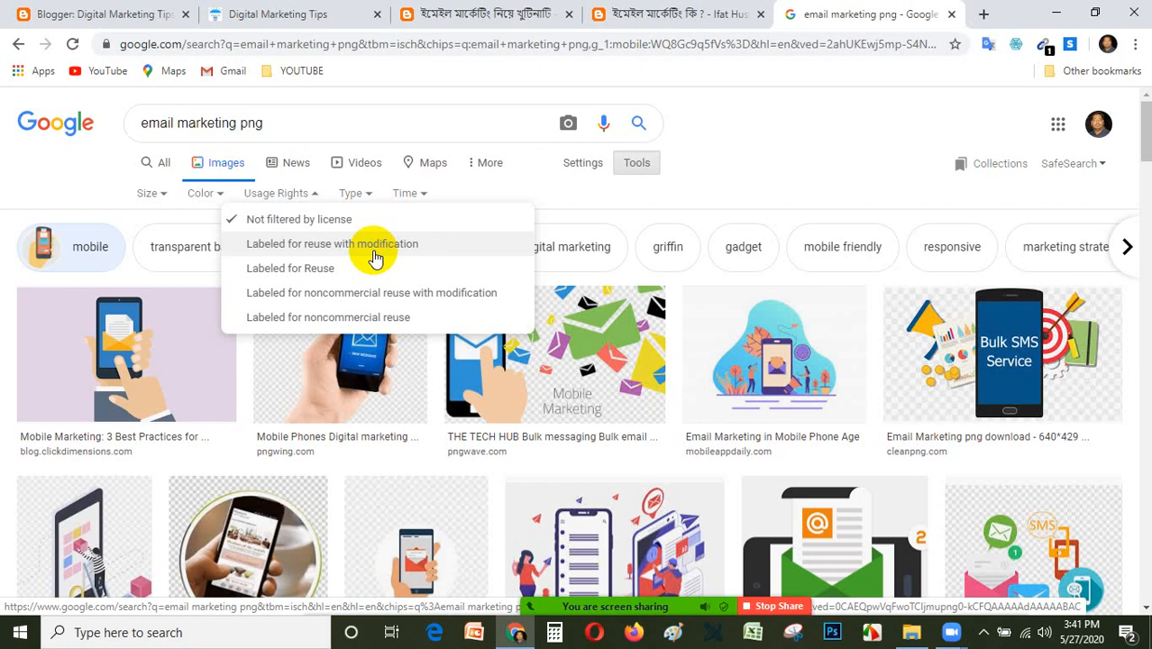
{"action": "left_click", "coordinate": [305, 272]}
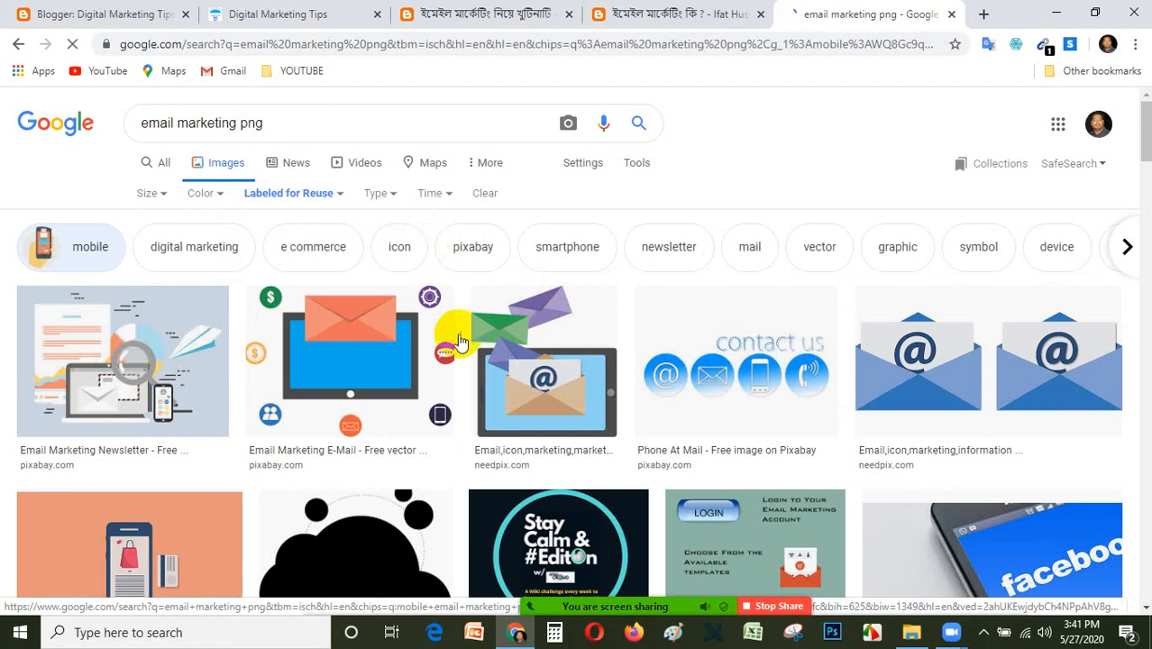
Examine the reusable email marketing images for an illustration that suits the blog post.
{"action": "scroll", "coordinate": [460, 343], "scroll_direction": "down", "scroll_amount": 10}
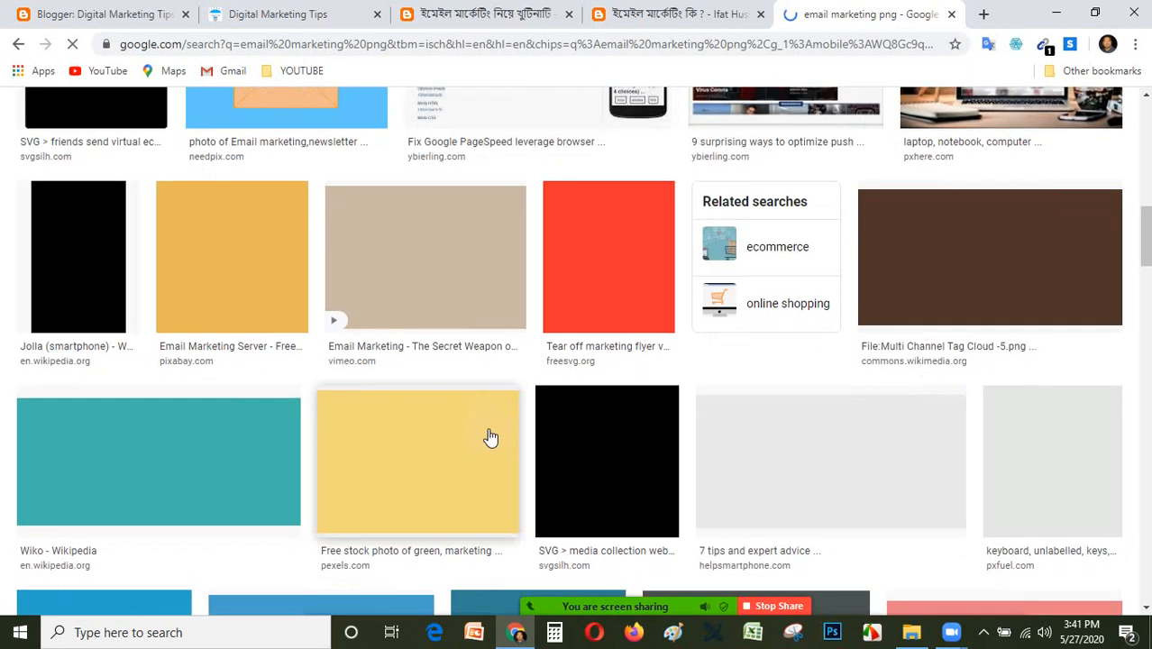
{"action": "scroll", "coordinate": [489, 436], "scroll_direction": "up", "scroll_amount": 10}
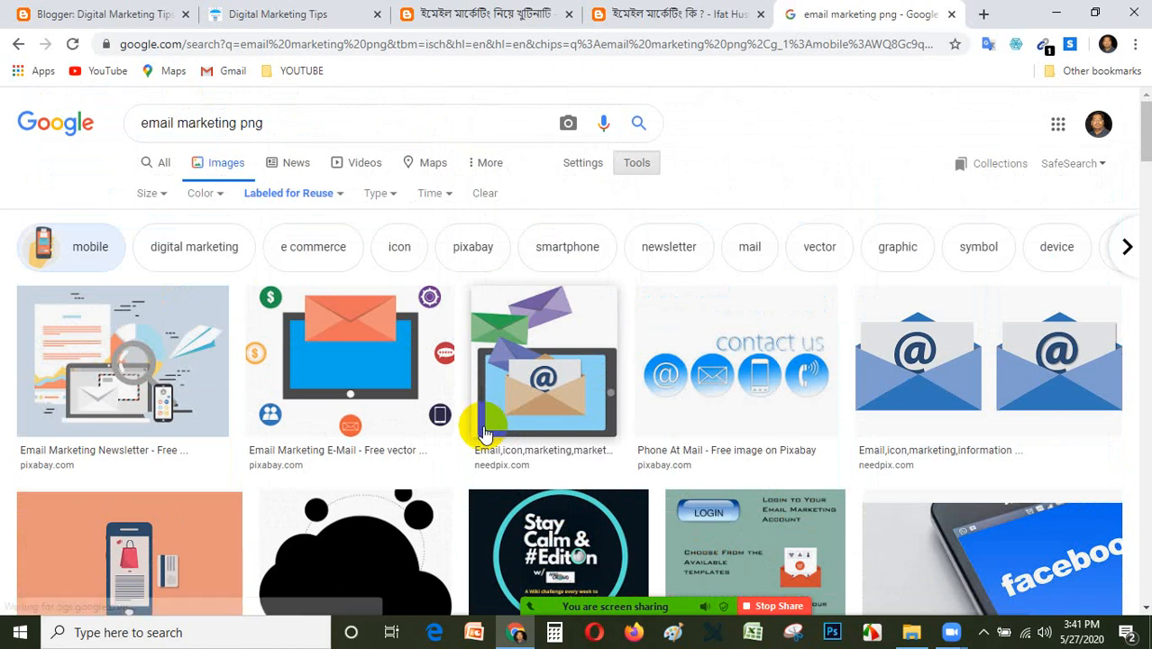
{"action": "mouse_move", "coordinate": [721, 613]}
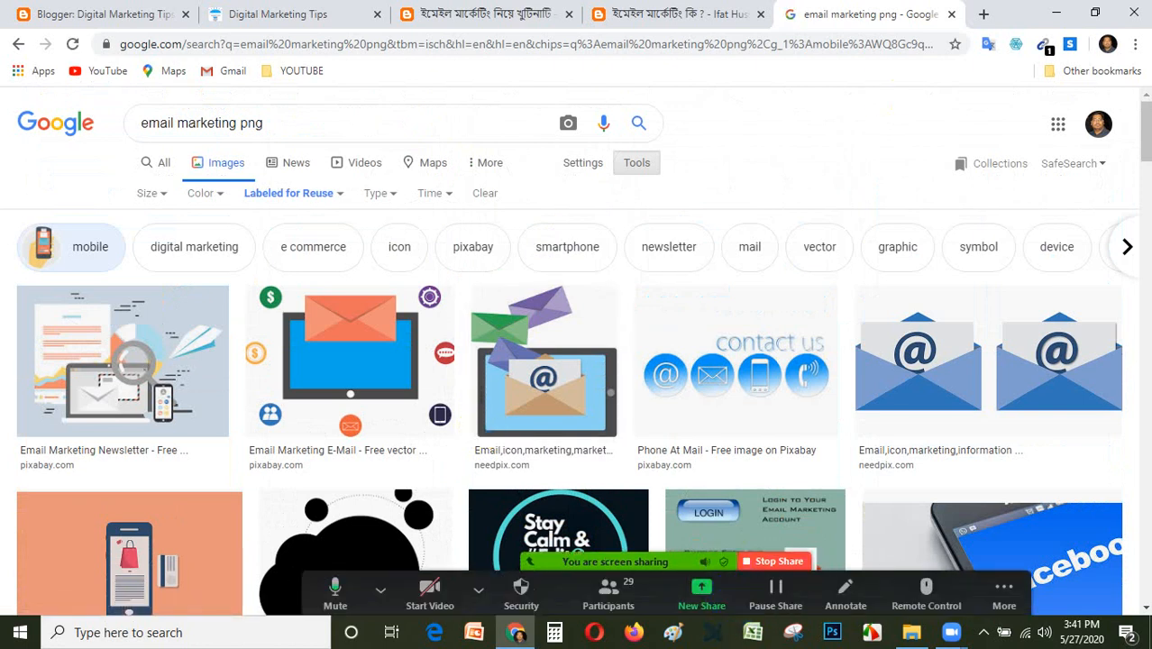
{"action": "scroll", "coordinate": [511, 445], "scroll_direction": "down", "scroll_amount": 3}
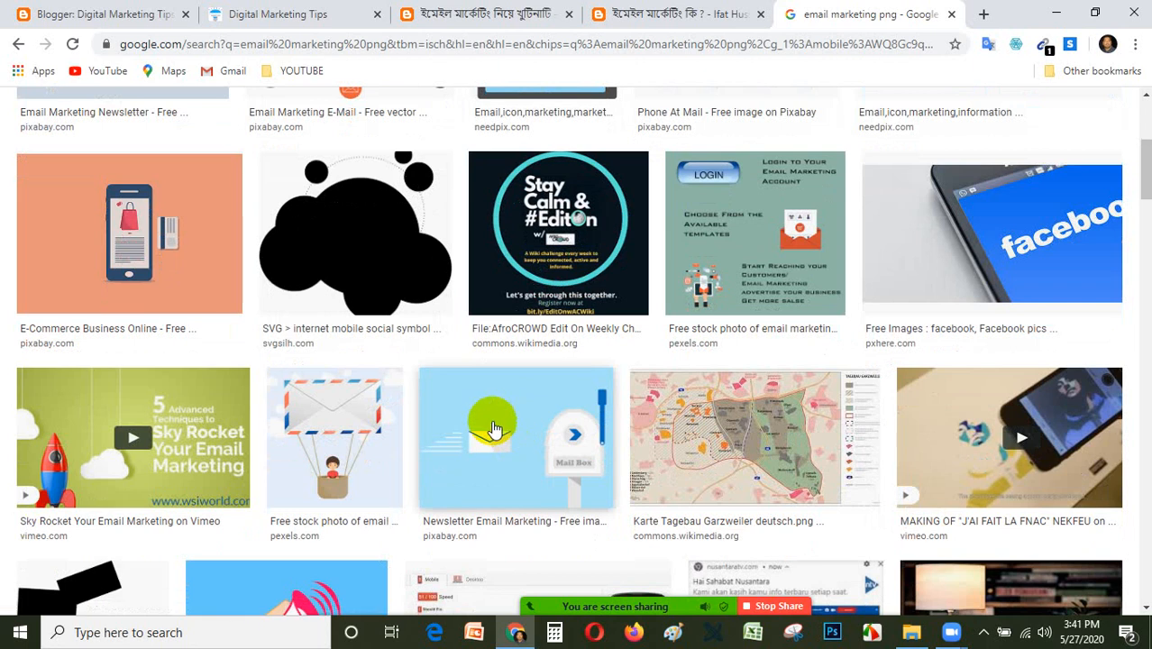
{"action": "scroll", "coordinate": [511, 445], "scroll_direction": "down", "scroll_amount": 3}
{"action": "scroll", "coordinate": [480, 418], "scroll_direction": "down", "scroll_amount": 10}
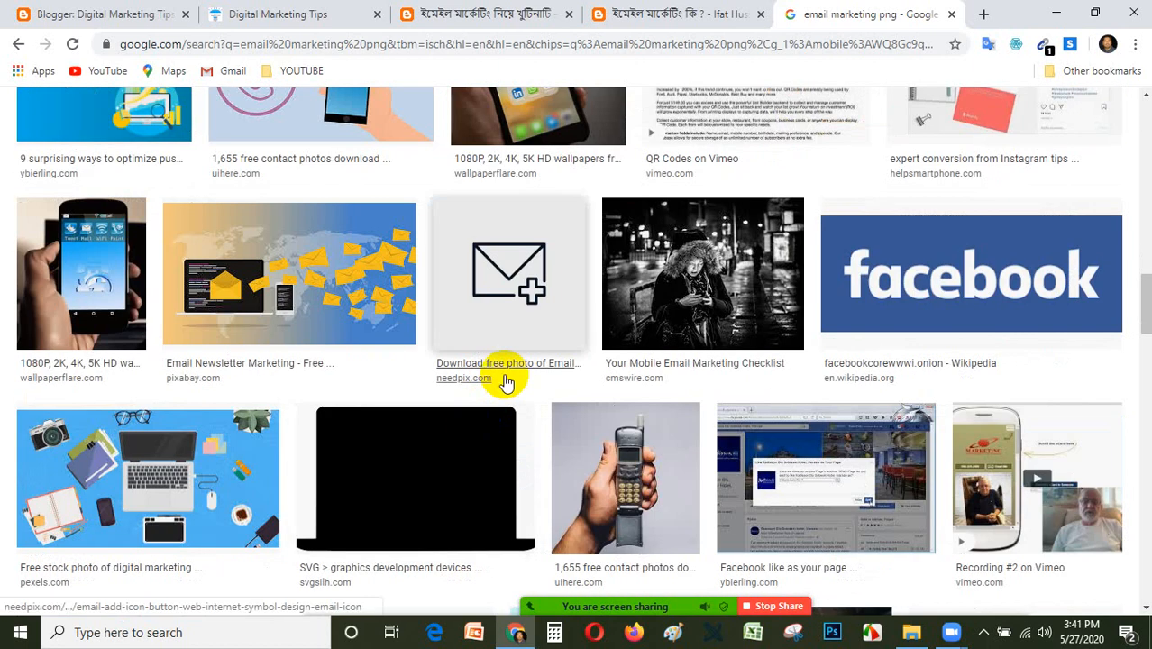
{"action": "scroll", "coordinate": [504, 383], "scroll_direction": "down", "scroll_amount": 3}
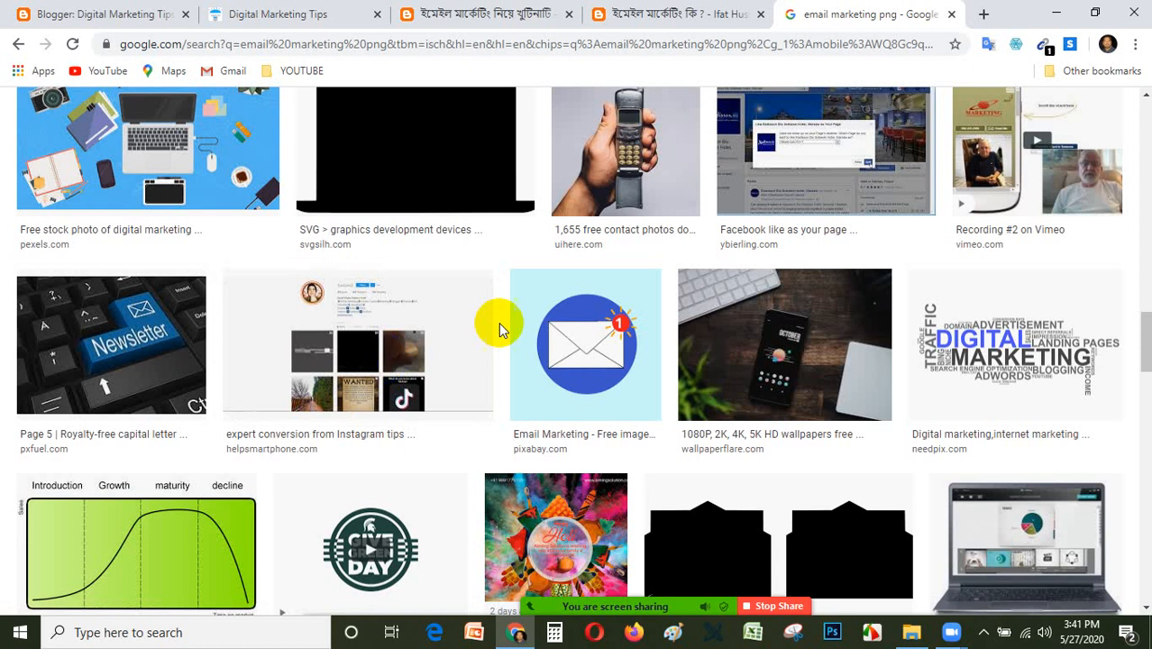
{"action": "scroll", "coordinate": [653, 467], "scroll_direction": "down", "scroll_amount": 3}
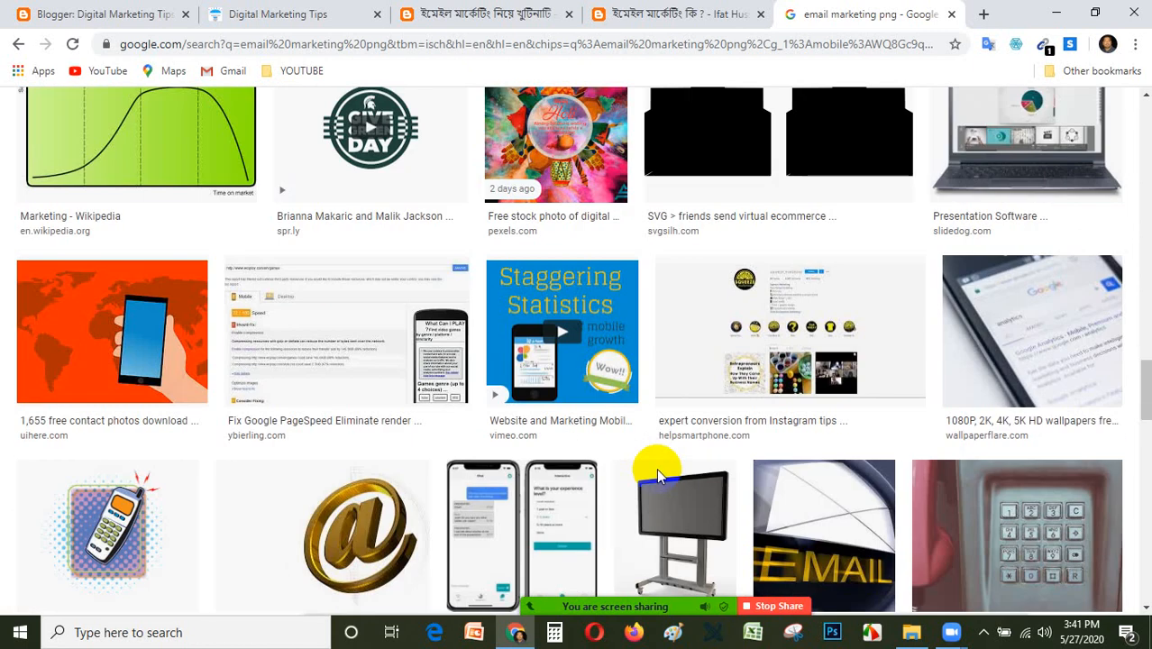
{"action": "scroll", "coordinate": [656, 467], "scroll_direction": "up", "scroll_amount": 7}
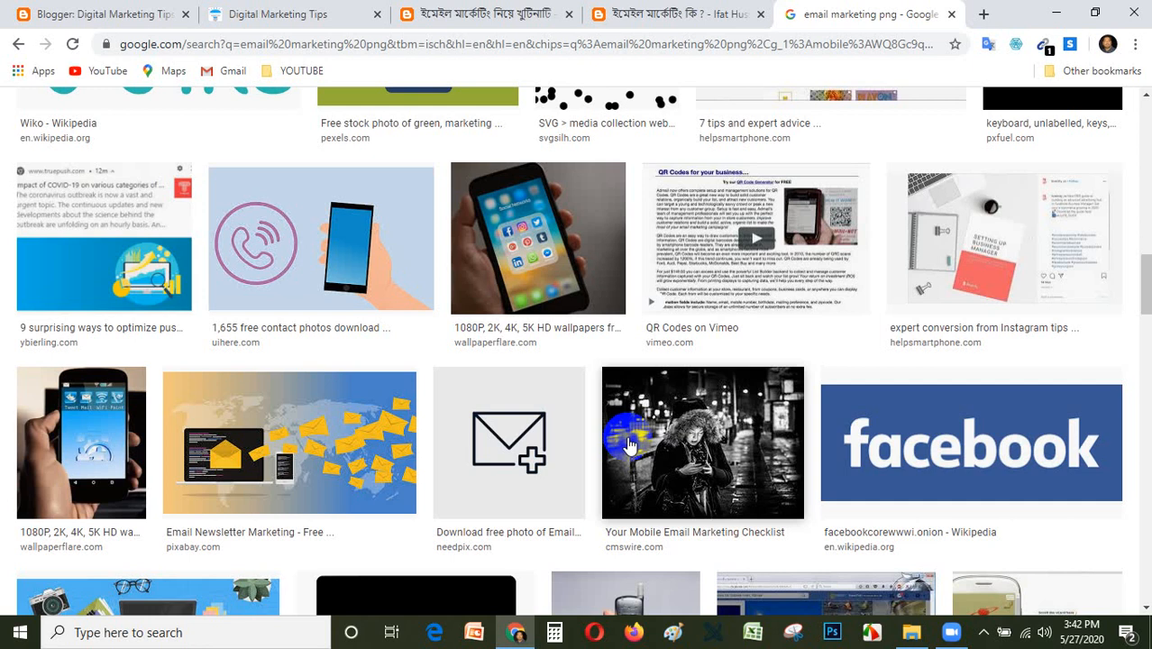
{"action": "scroll", "coordinate": [442, 568], "scroll_direction": "up", "scroll_amount": 5}
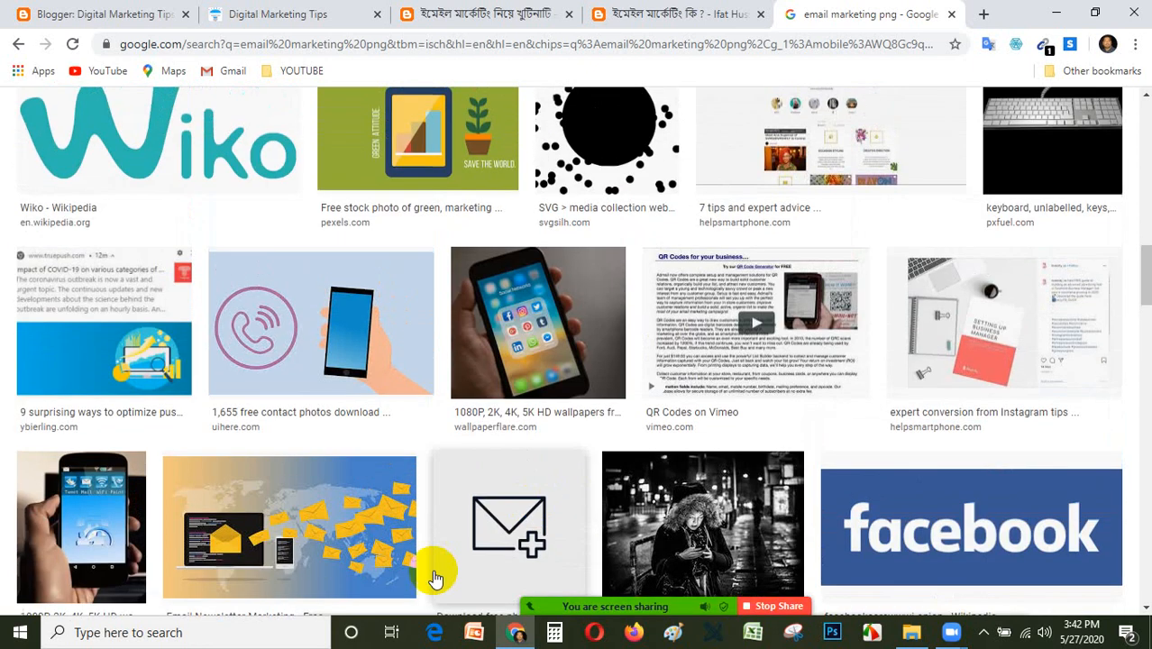
{"action": "scroll", "coordinate": [509, 541], "scroll_direction": "up", "scroll_amount": 10}
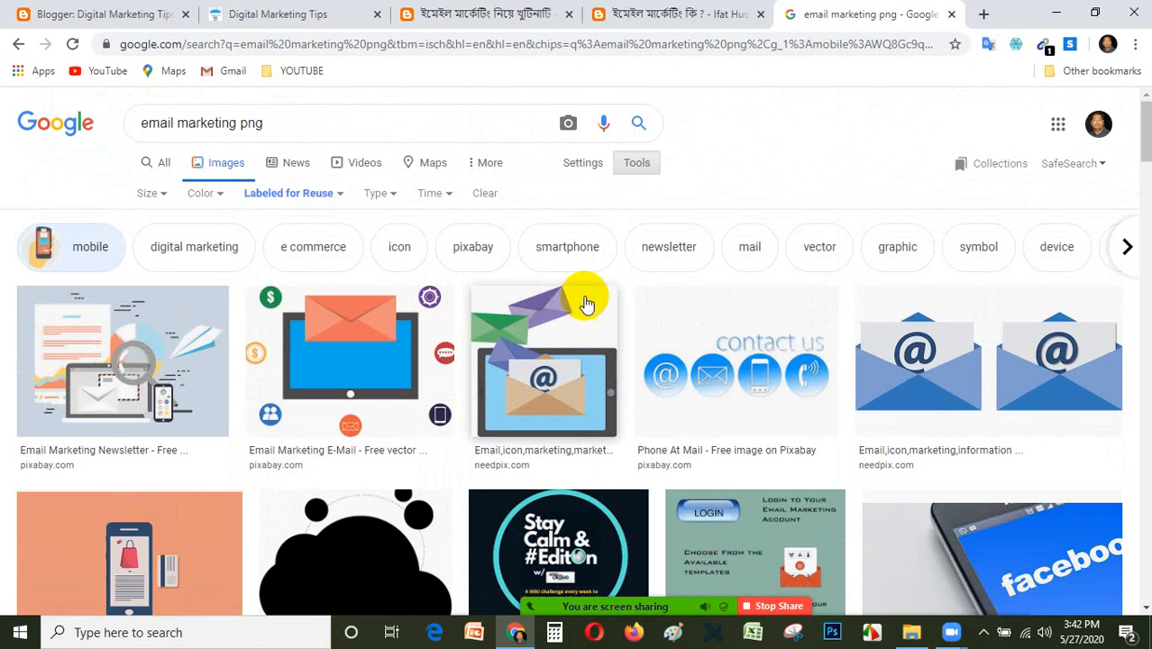
{"action": "scroll", "coordinate": [452, 465], "scroll_direction": "down", "scroll_amount": 4}
{"action": "scroll", "coordinate": [478, 419], "scroll_direction": "down", "scroll_amount": 4}
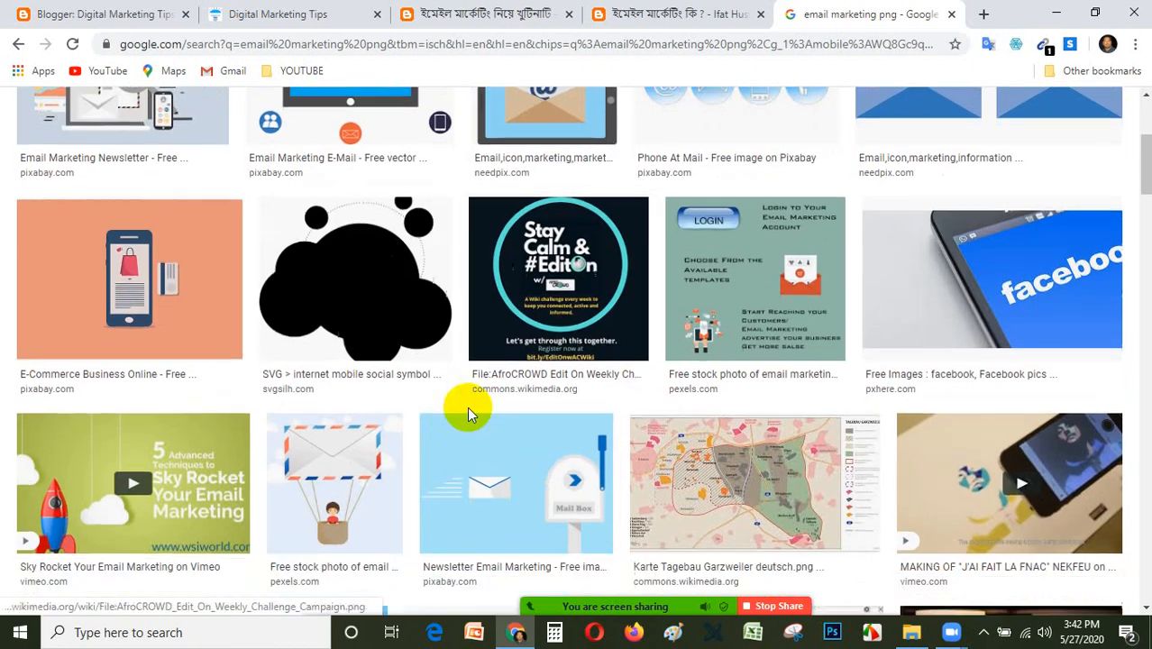
{"action": "scroll", "coordinate": [469, 414], "scroll_direction": "down", "scroll_amount": 7}
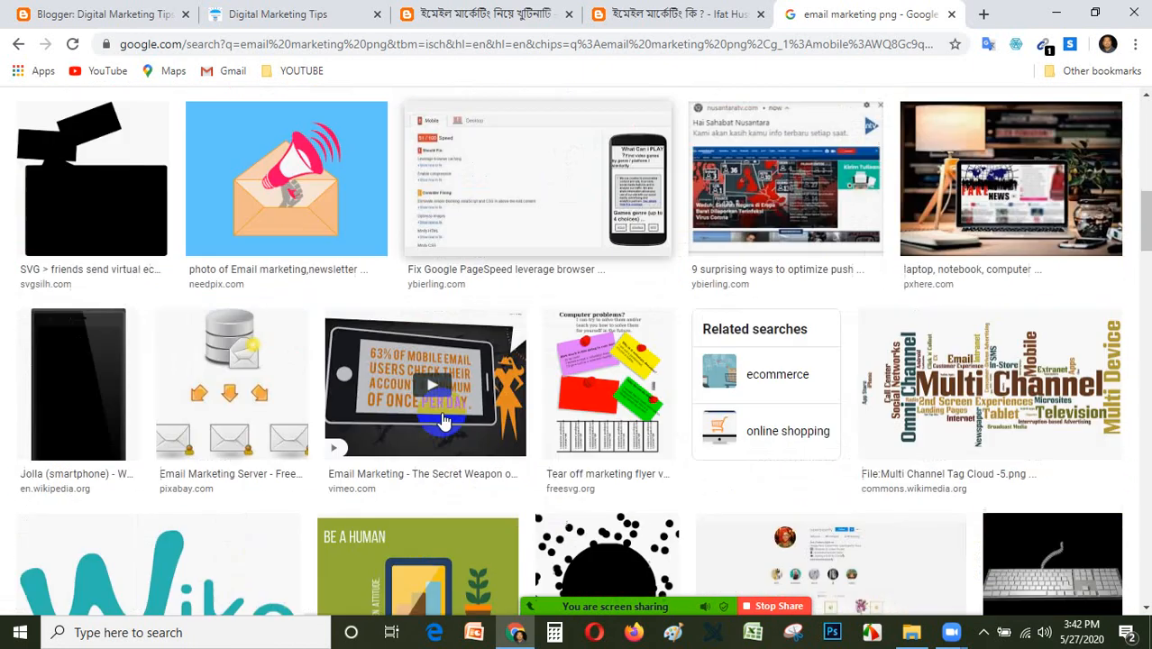
{"action": "scroll", "coordinate": [441, 389], "scroll_direction": "down", "scroll_amount": 4}
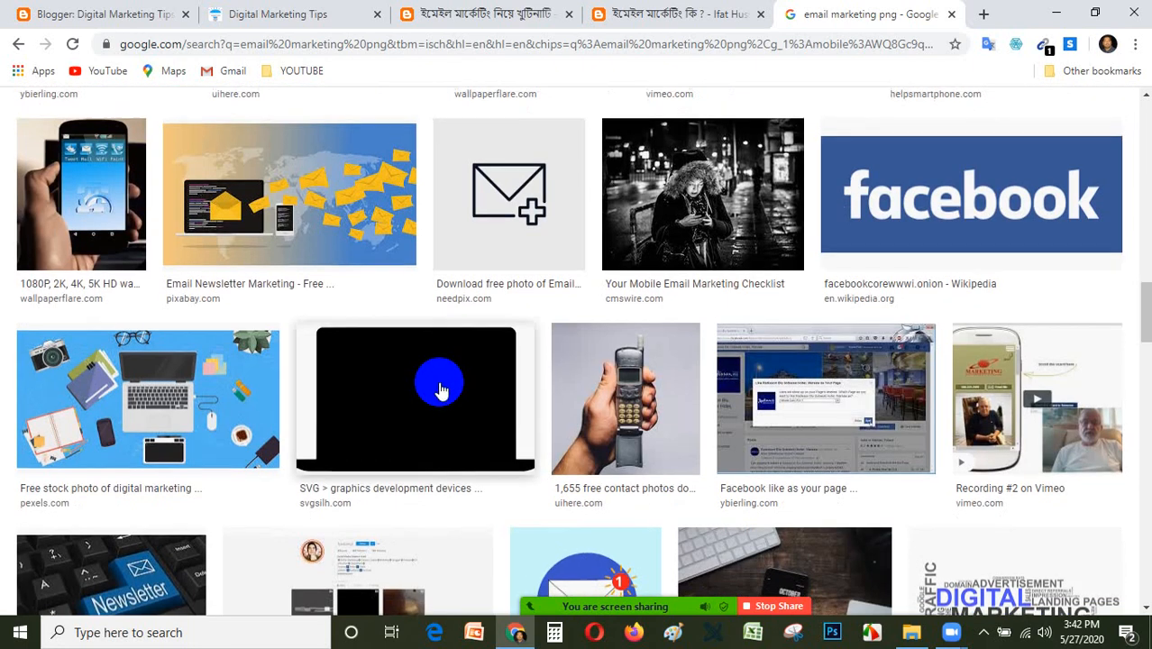
{"action": "scroll", "coordinate": [441, 389], "scroll_direction": "up", "scroll_amount": 4}
{"action": "scroll", "coordinate": [444, 379], "scroll_direction": "down", "scroll_amount": 4}
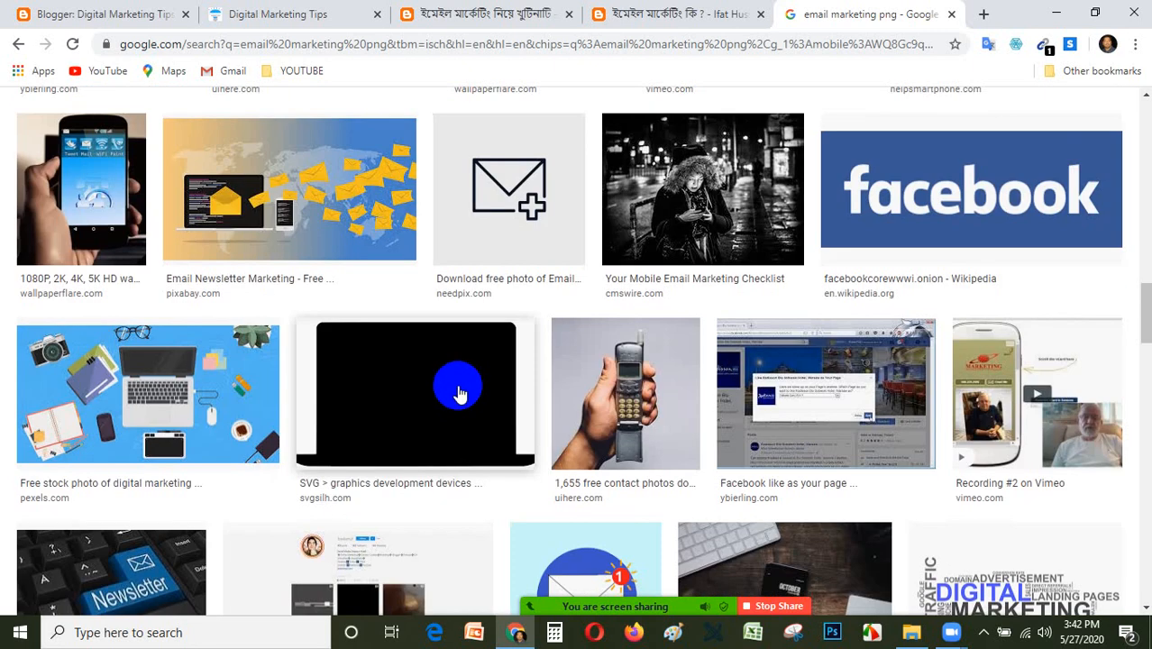
{"action": "scroll", "coordinate": [459, 394], "scroll_direction": "down", "scroll_amount": 10}
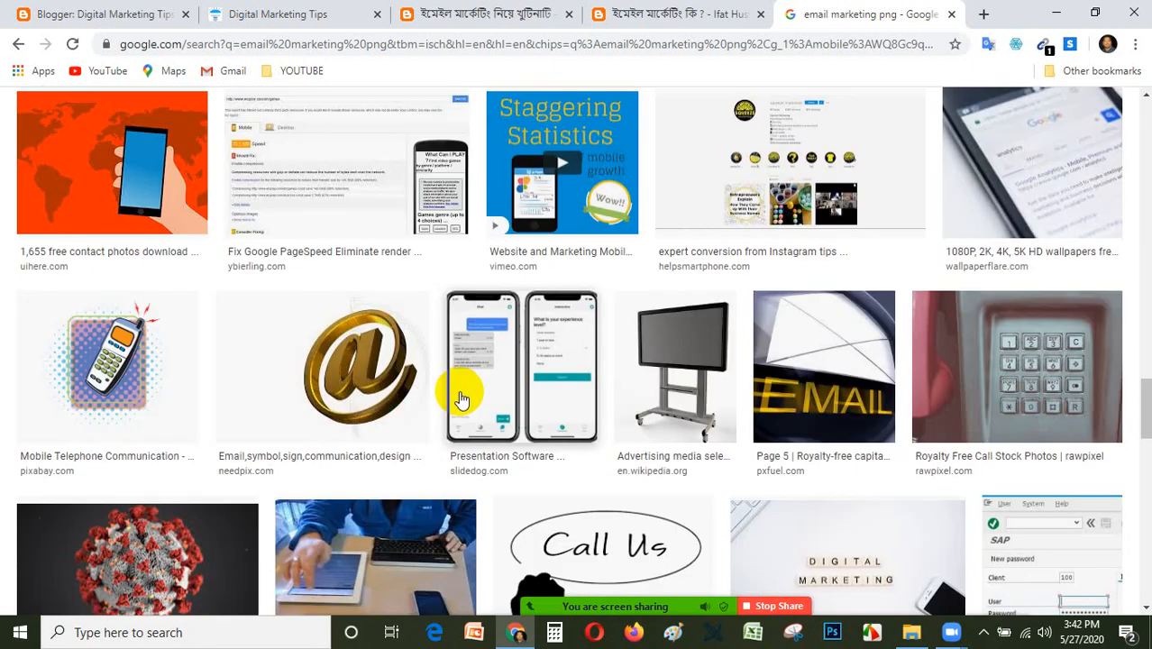
{"action": "scroll", "coordinate": [433, 392], "scroll_direction": "down", "scroll_amount": 5}
{"action": "scroll", "coordinate": [451, 325], "scroll_direction": "up", "scroll_amount": 6}
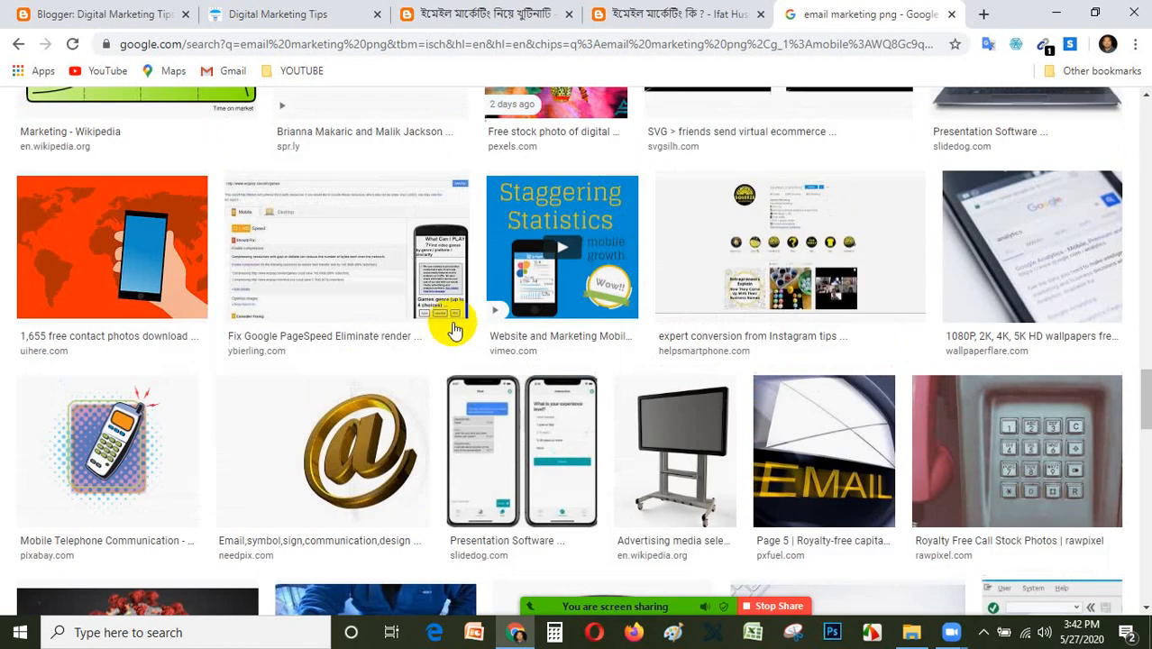
{"action": "scroll", "coordinate": [549, 207], "scroll_direction": "up", "scroll_amount": 15}
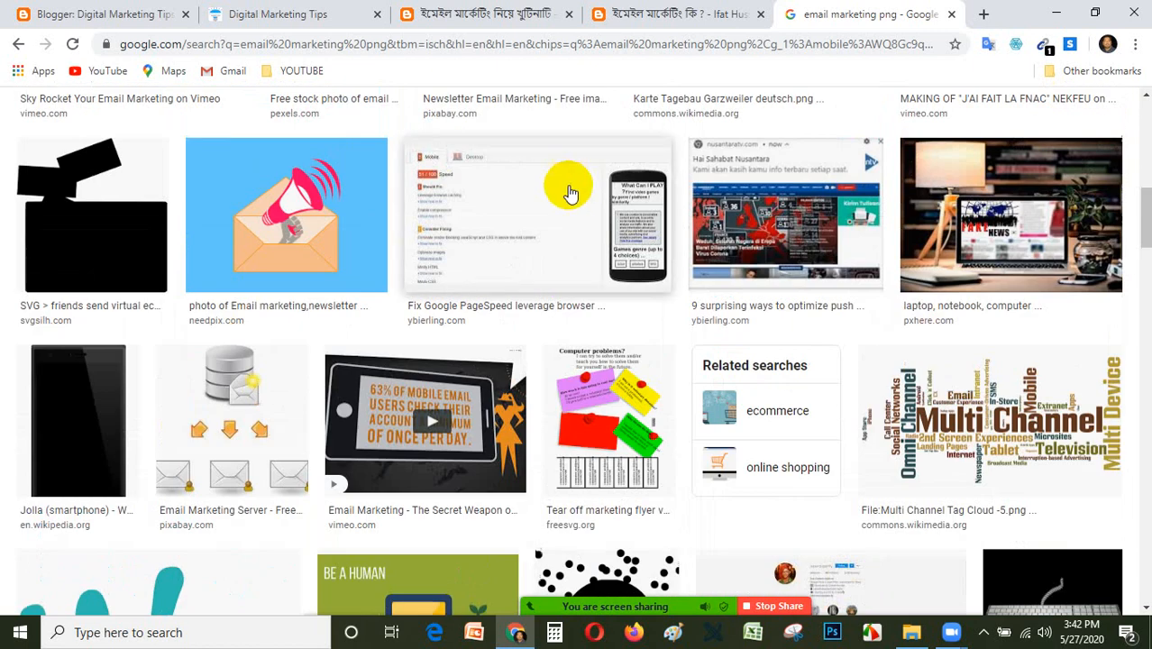
{"action": "scroll", "coordinate": [488, 297], "scroll_direction": "down", "scroll_amount": 2}
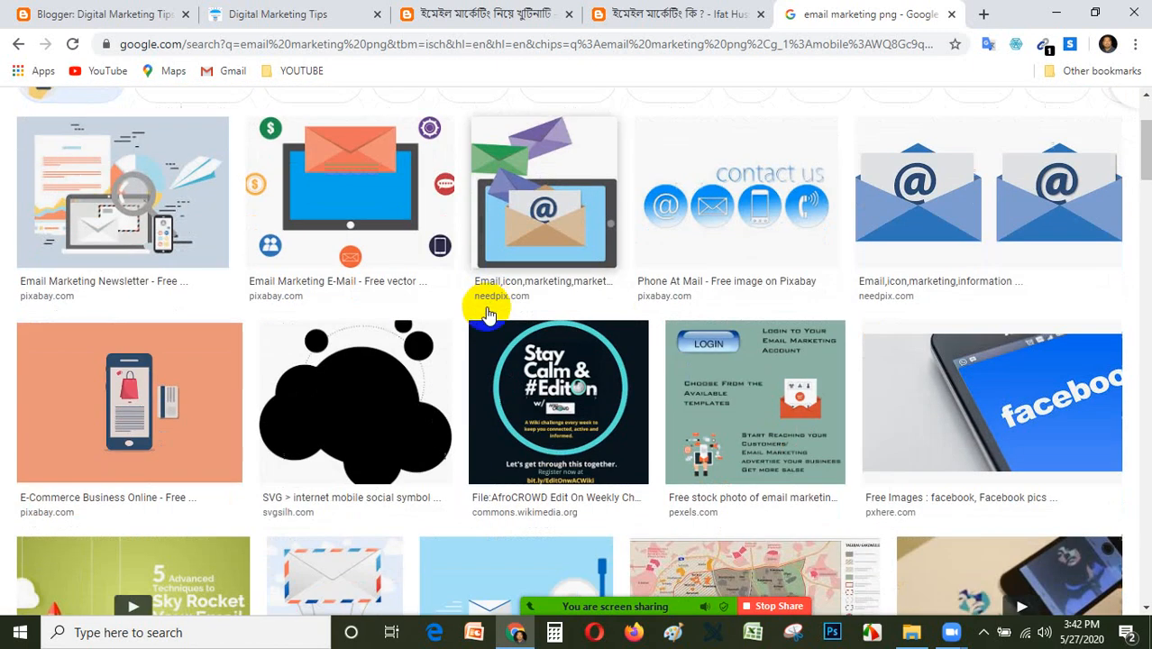
Save the Needpix illustration of envelopes above a tablet from the image results to the desktop.
{"action": "left_click", "coordinate": [561, 235]}
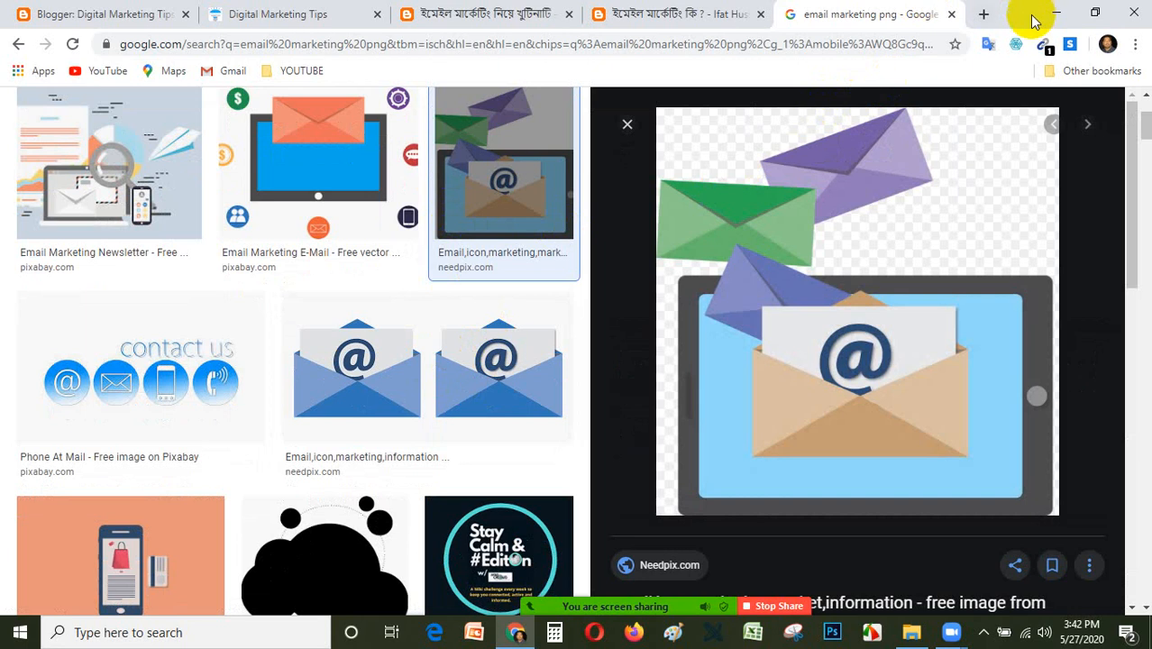
{"action": "left_click", "coordinate": [1093, 16]}
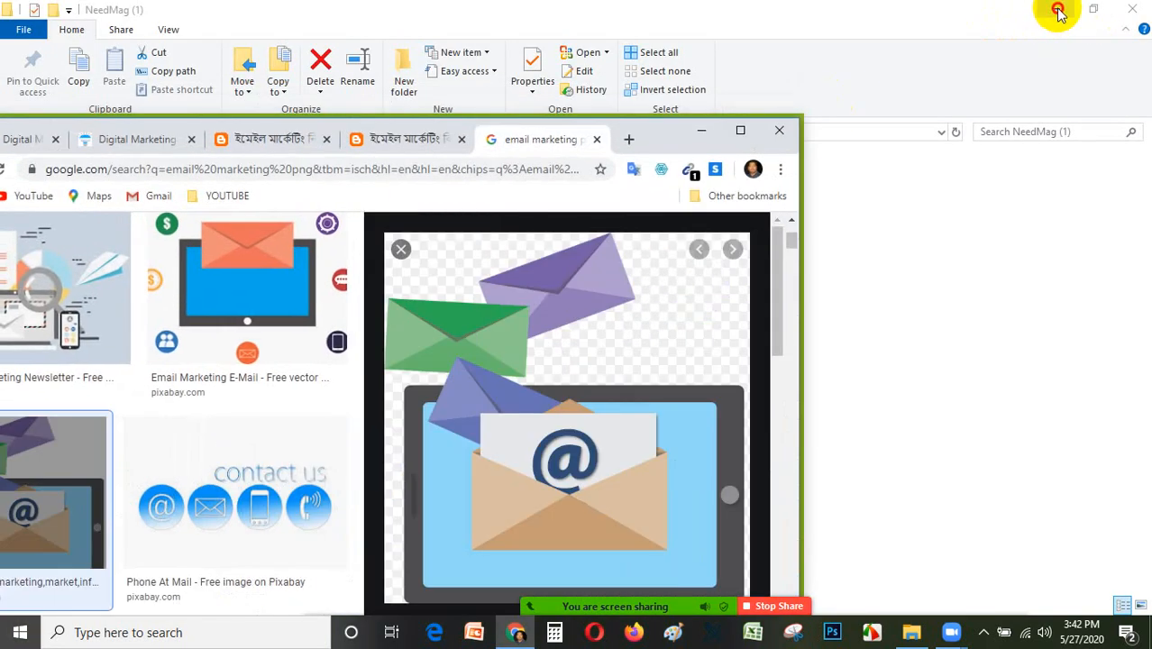
{"action": "left_click", "coordinate": [1056, 12]}
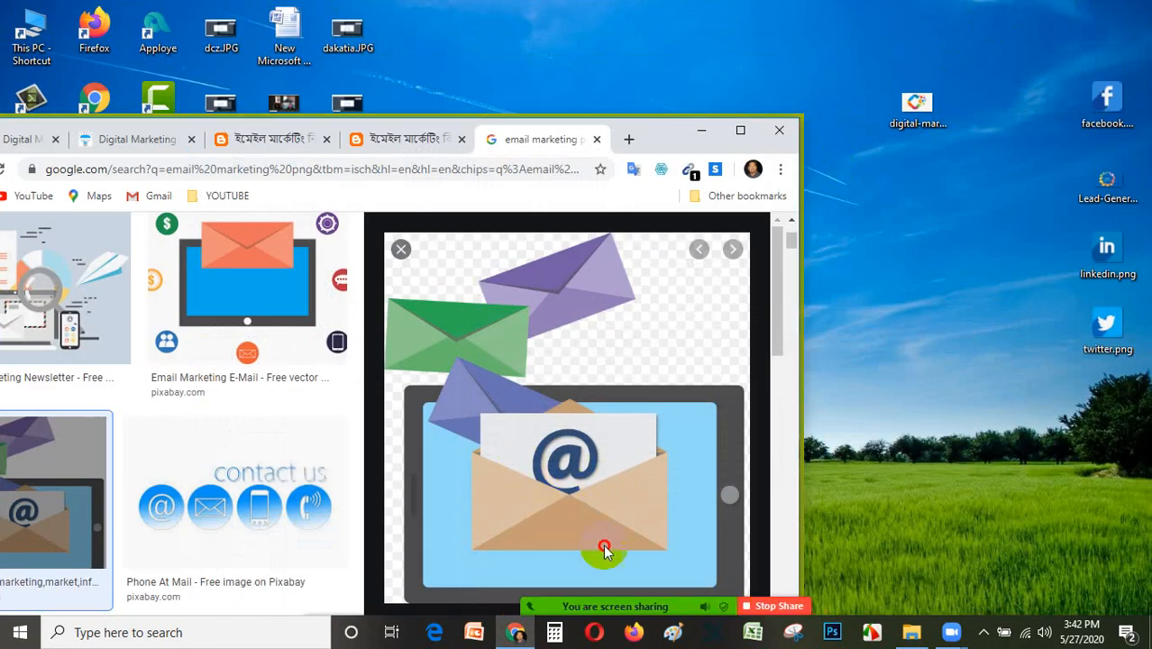
{"action": "left_click_drag", "start_coordinate": [604, 550], "coordinate": [940, 365]}
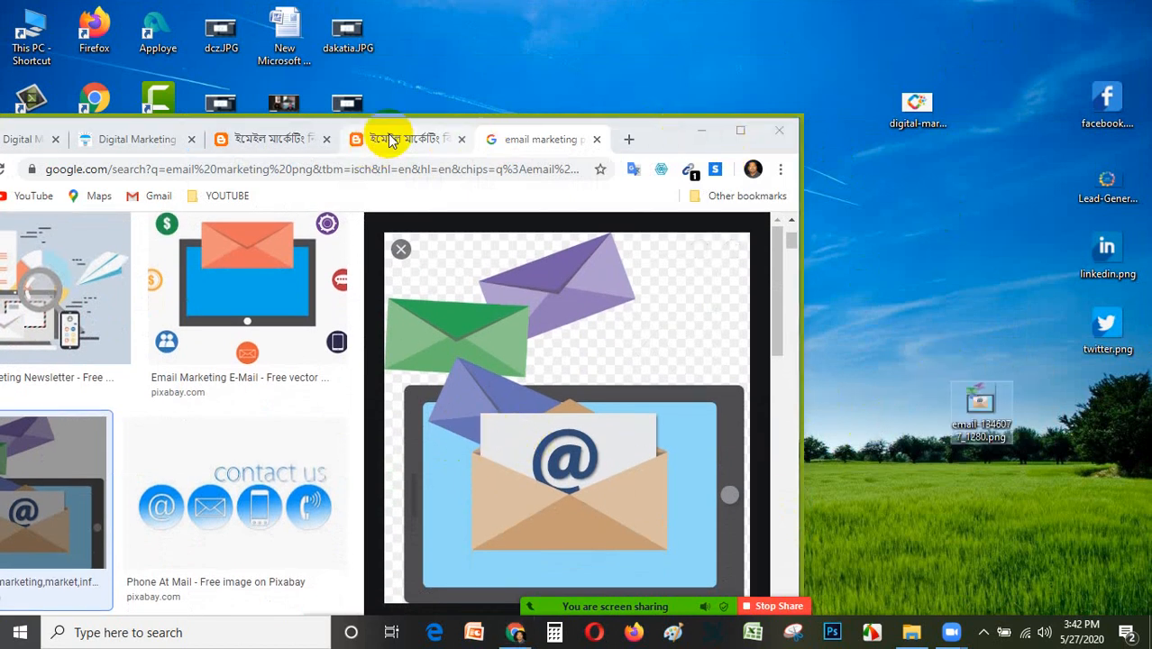
Return to the Blogger editor of the post ইমেইল মার্কেটিং কি ?
{"action": "left_click_drag", "start_coordinate": [659, 137], "coordinate": [760, 44]}
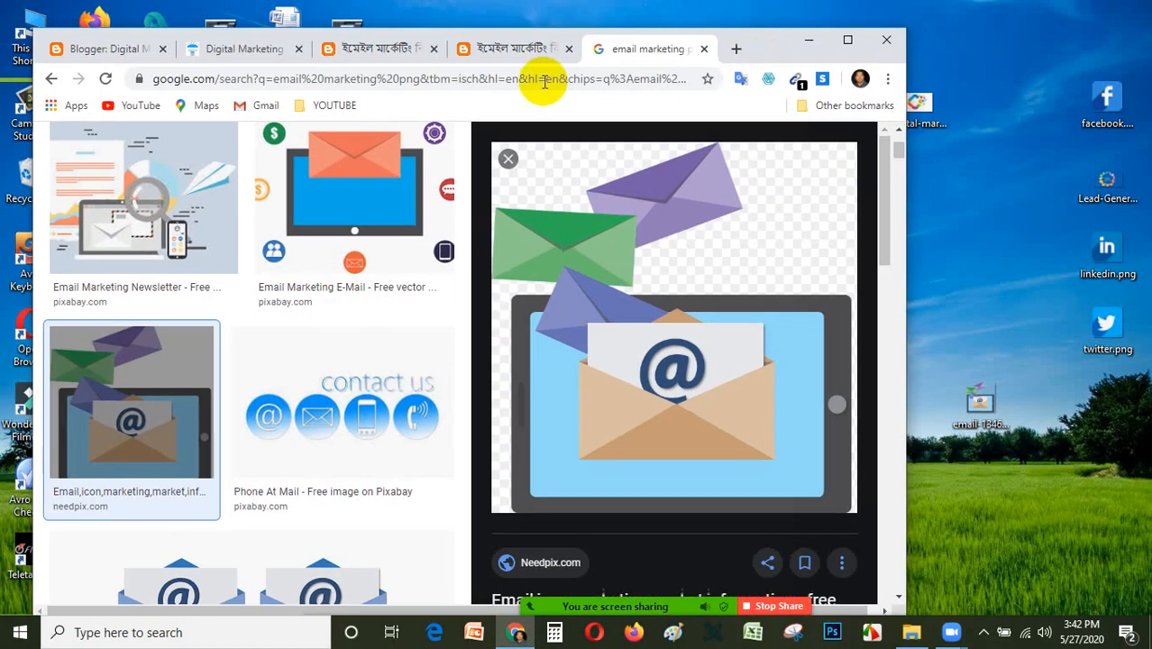
{"action": "left_click", "coordinate": [383, 50]}
{"action": "left_click", "coordinate": [239, 48]}
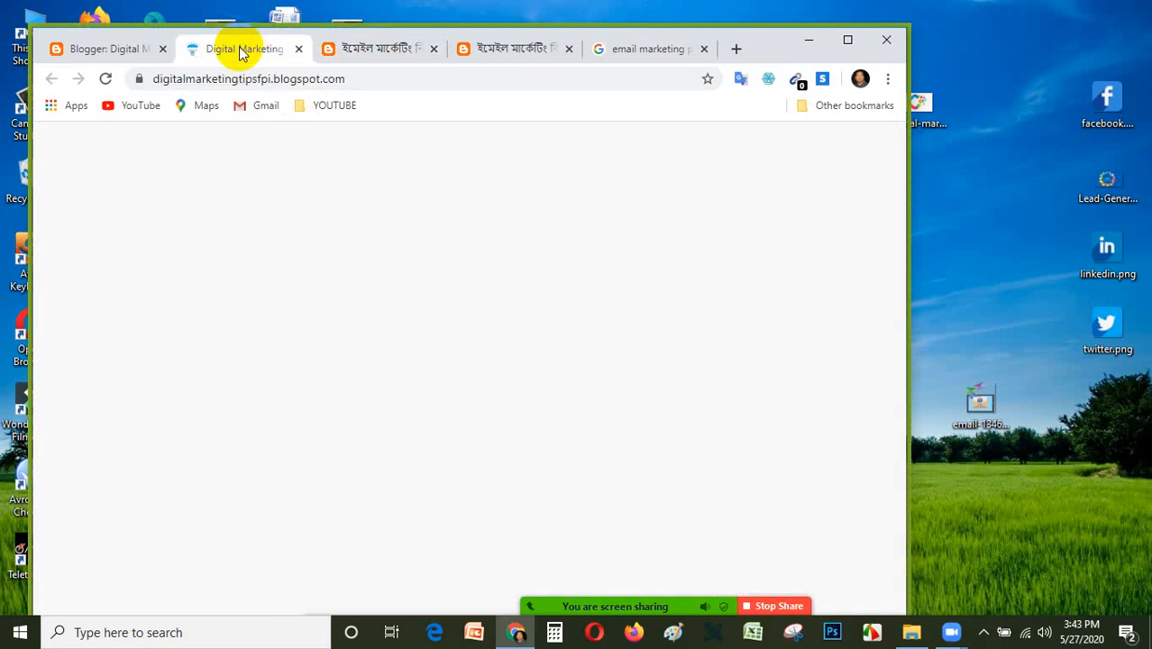
{"action": "left_click", "coordinate": [86, 47]}
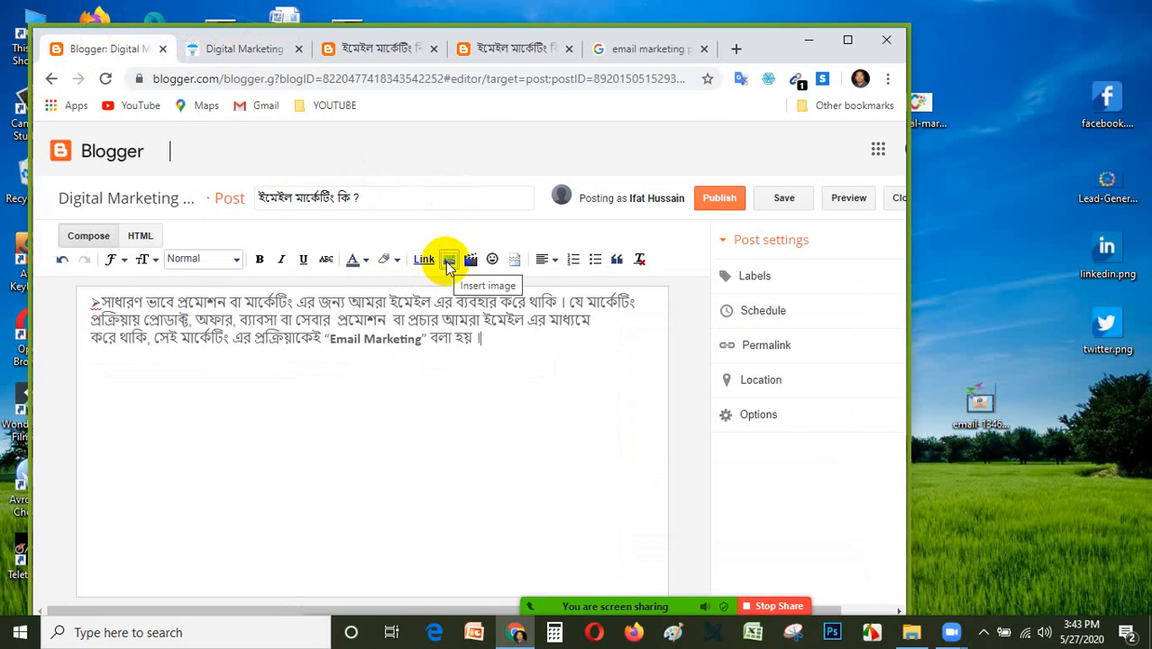
Upload email-1346077_1280.png from the Desktop folder as a post image and admit the waiting participant to the Zoom meeting.
{"action": "left_click", "coordinate": [455, 263]}
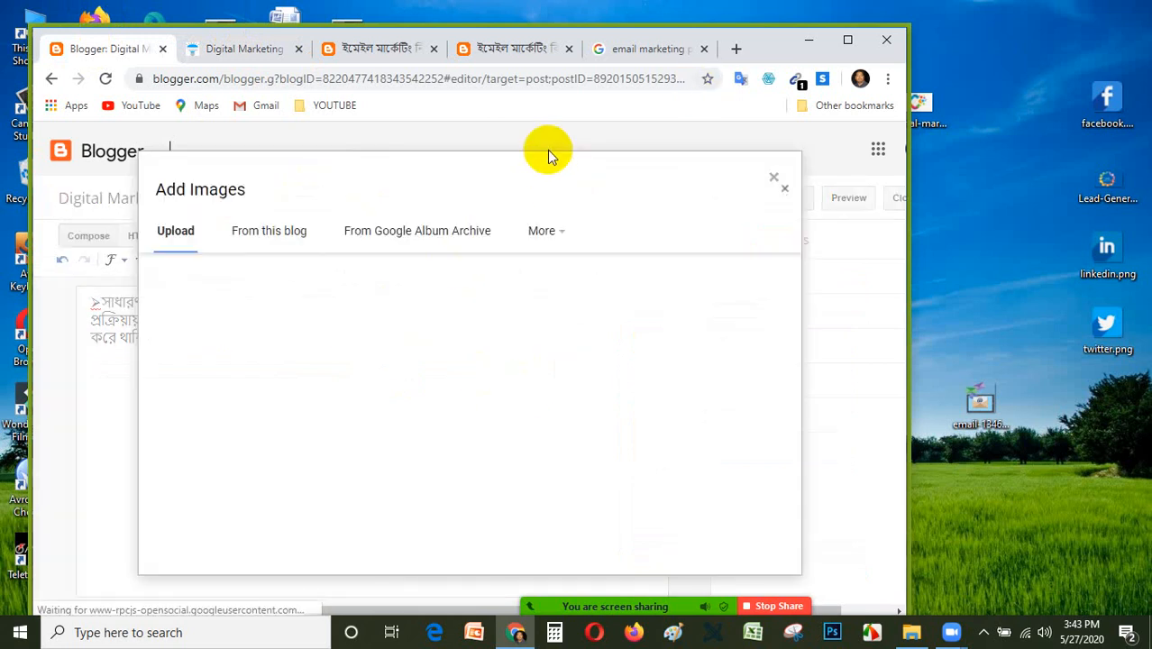
{"action": "left_click", "coordinate": [219, 279]}
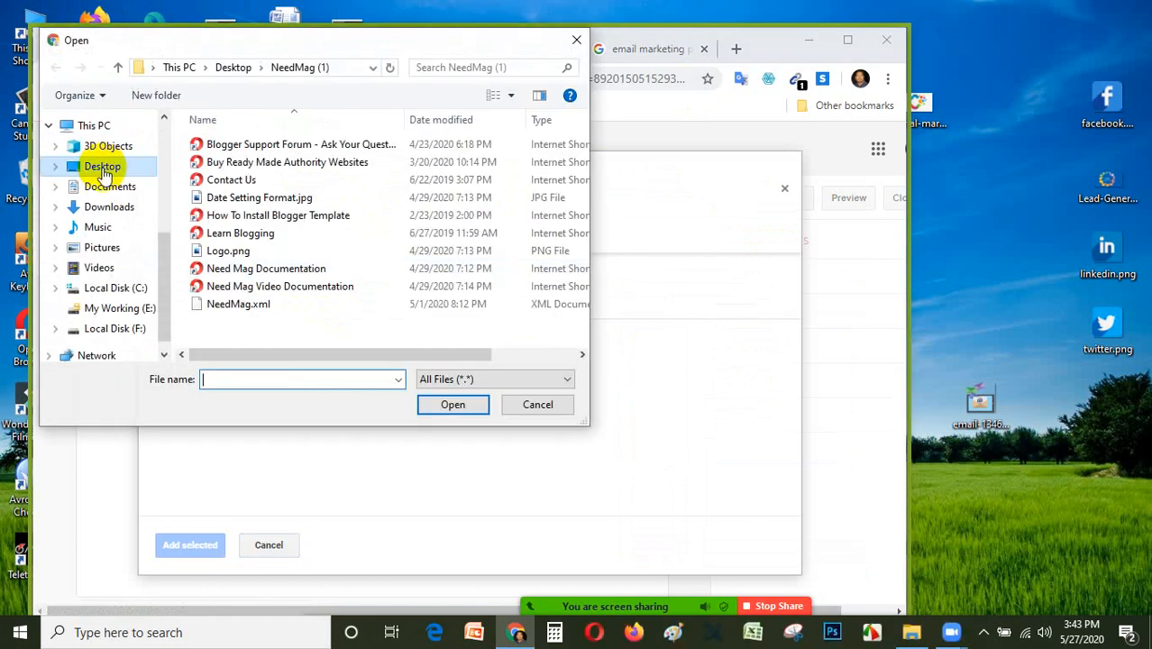
{"action": "left_click", "coordinate": [101, 168]}
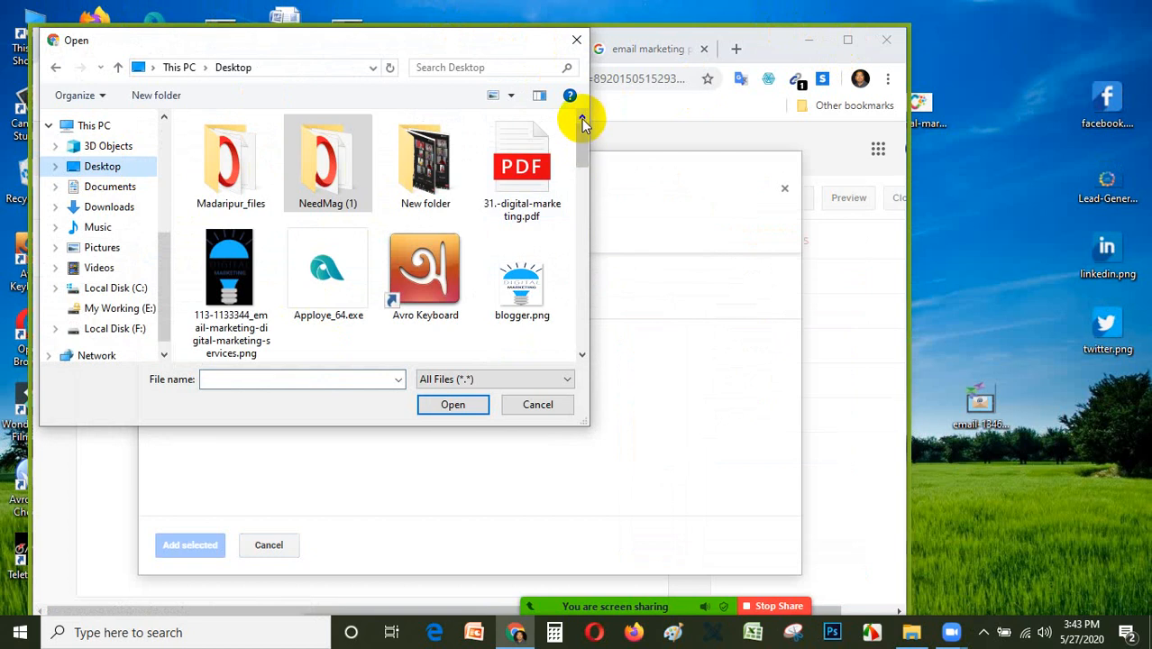
{"action": "left_click_drag", "start_coordinate": [582, 140], "coordinate": [609, 180]}
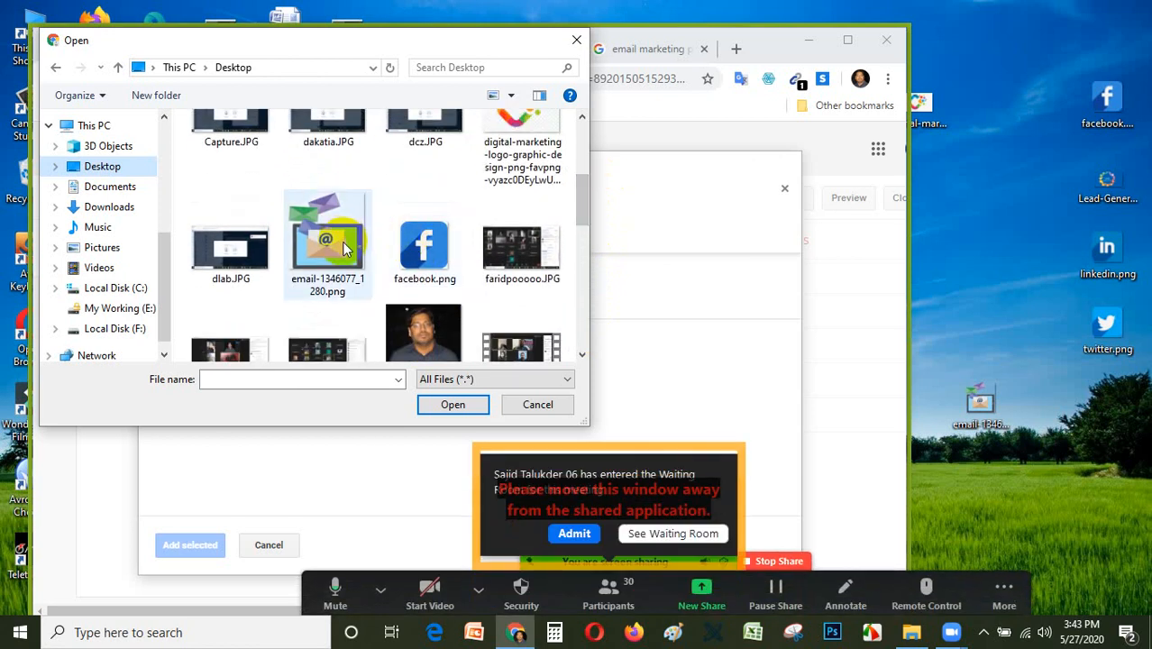
{"action": "double_click", "coordinate": [341, 245]}
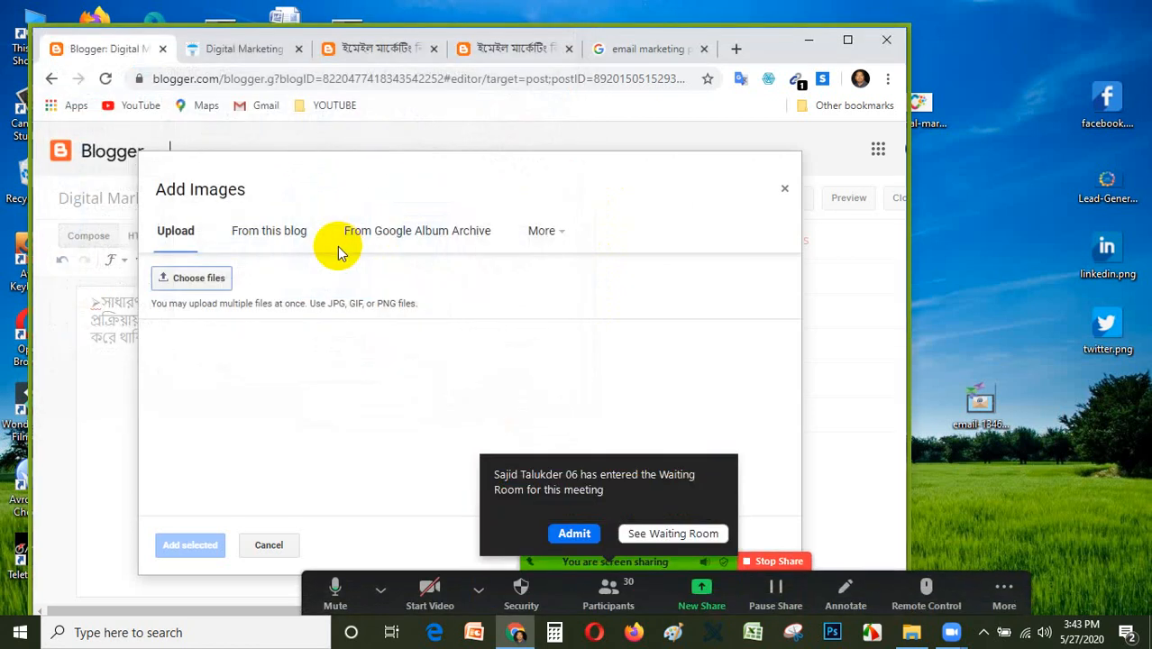
{"action": "left_click", "coordinate": [848, 40]}
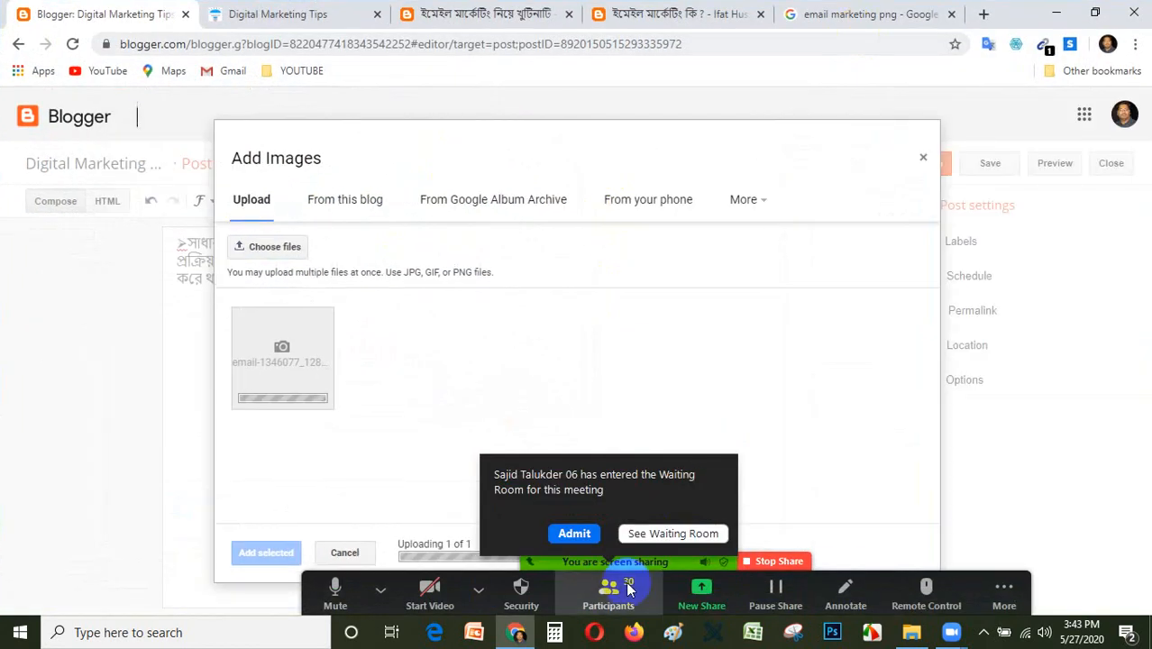
{"action": "left_click", "coordinate": [574, 532]}
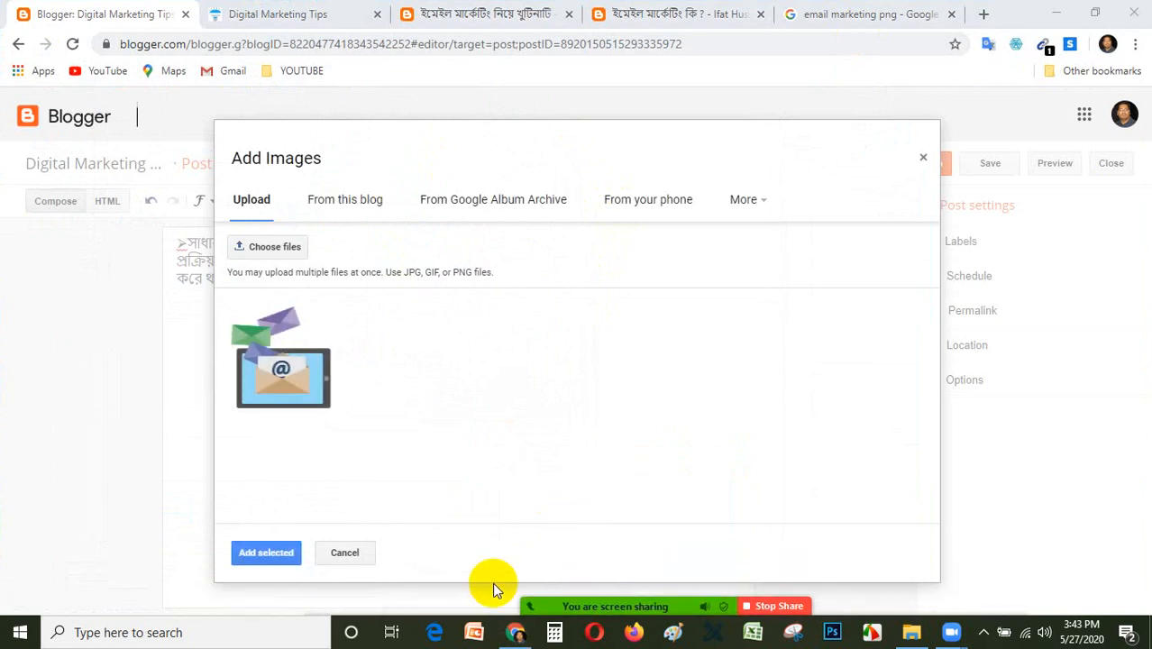
Insert the uploaded image below the post's paragraph and try it at original, large and small size.
{"action": "left_click", "coordinate": [293, 373]}
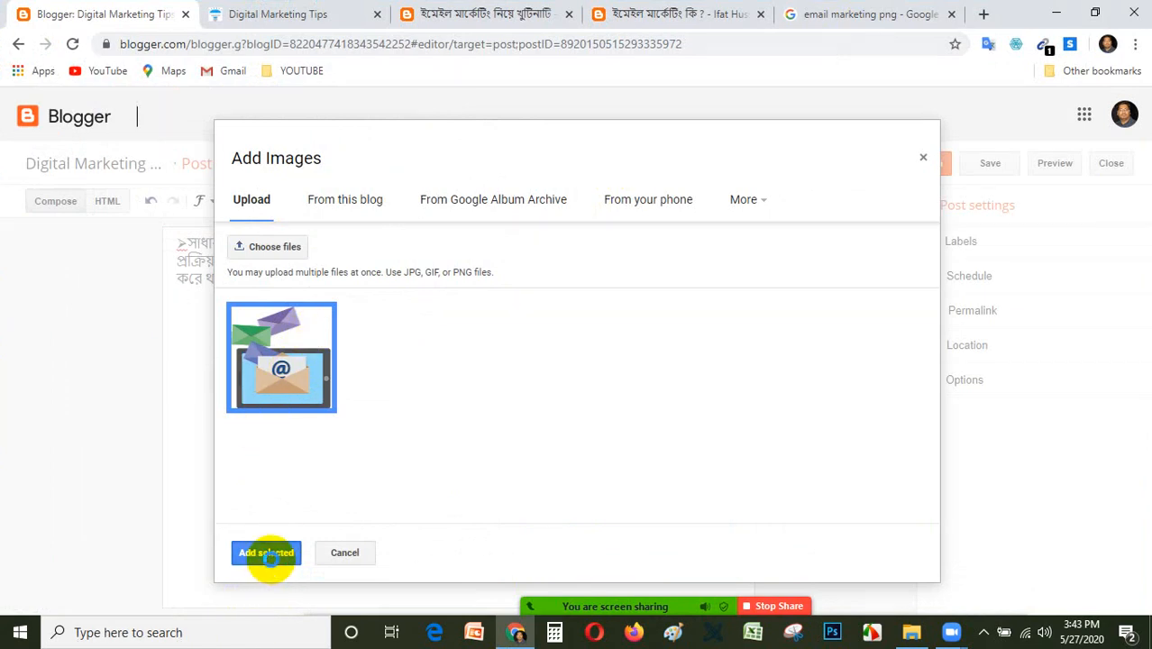
{"action": "left_click", "coordinate": [267, 553]}
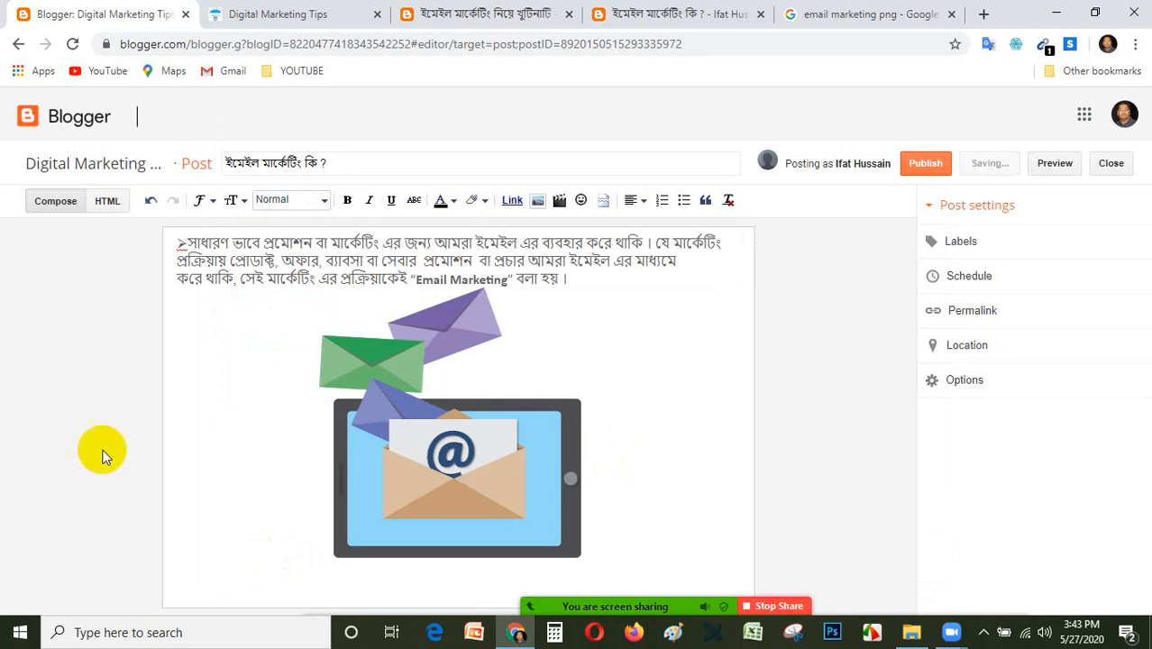
{"action": "left_click", "coordinate": [504, 462]}
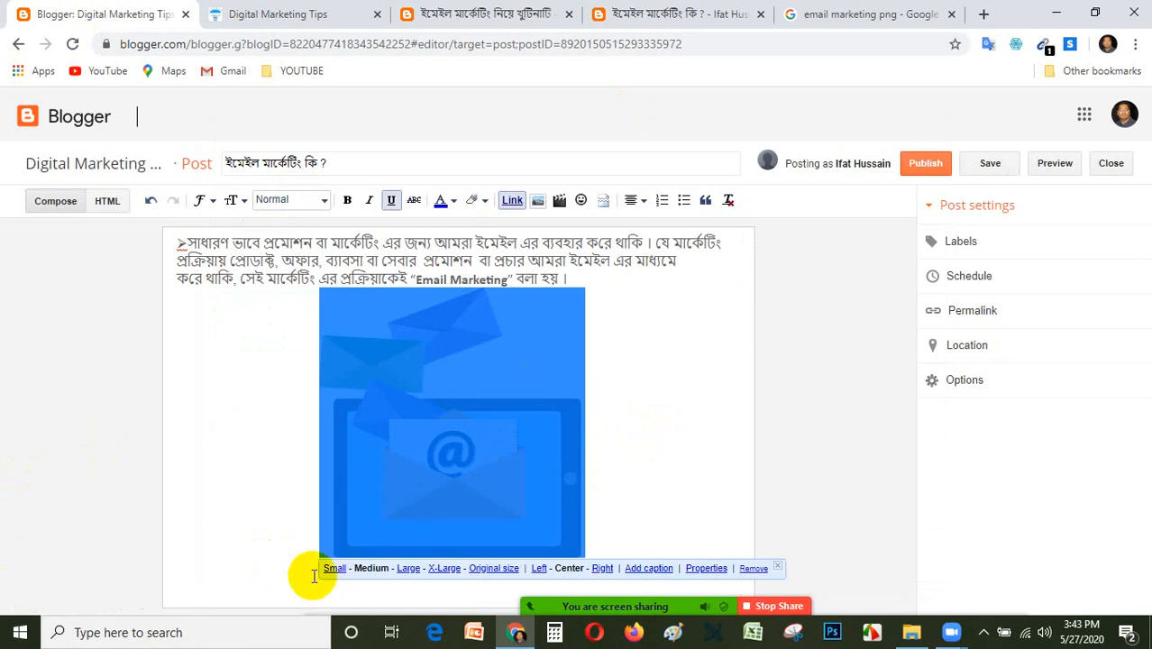
{"action": "left_click", "coordinate": [495, 569]}
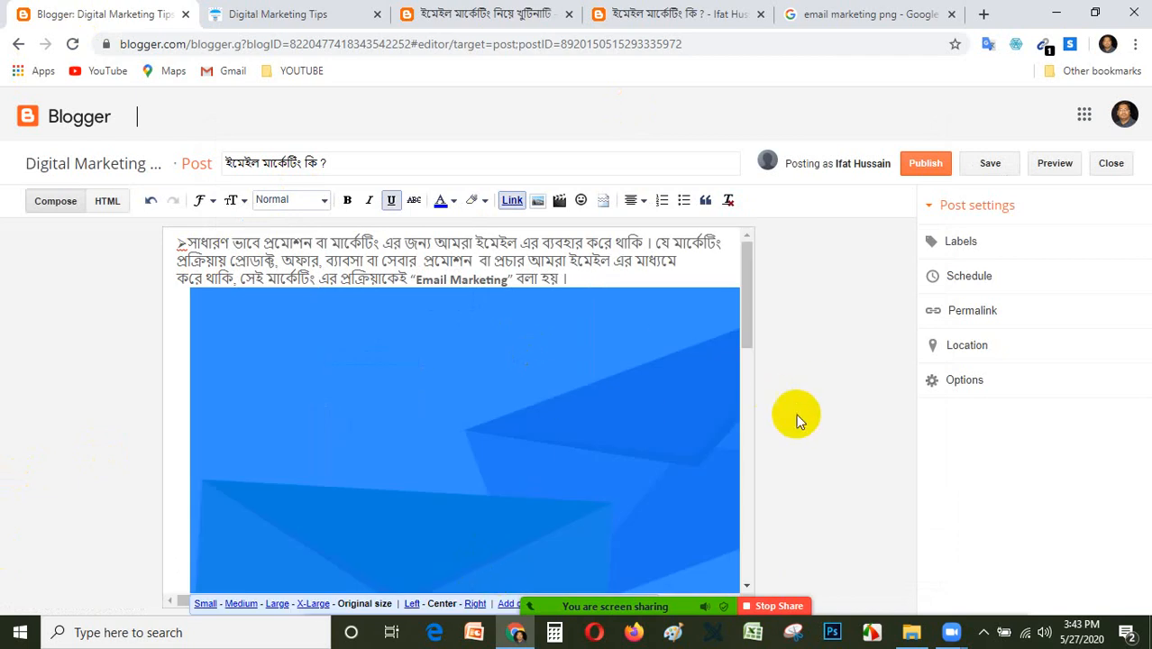
{"action": "scroll", "coordinate": [671, 417], "scroll_direction": "down", "scroll_amount": 6}
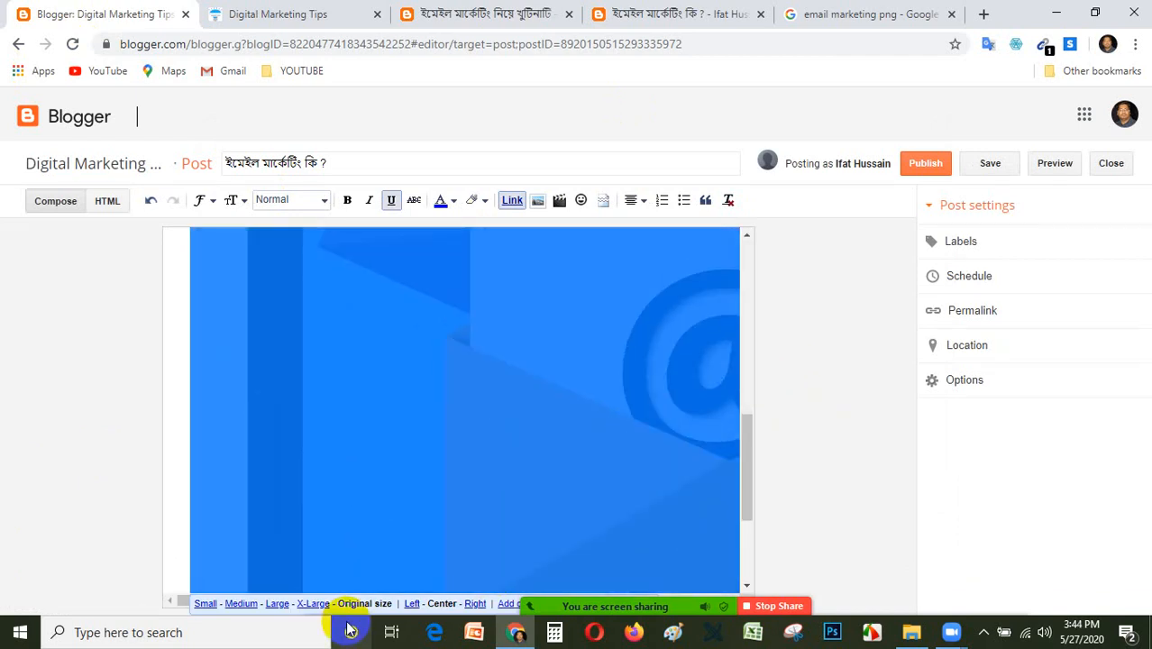
{"action": "left_click", "coordinate": [273, 605]}
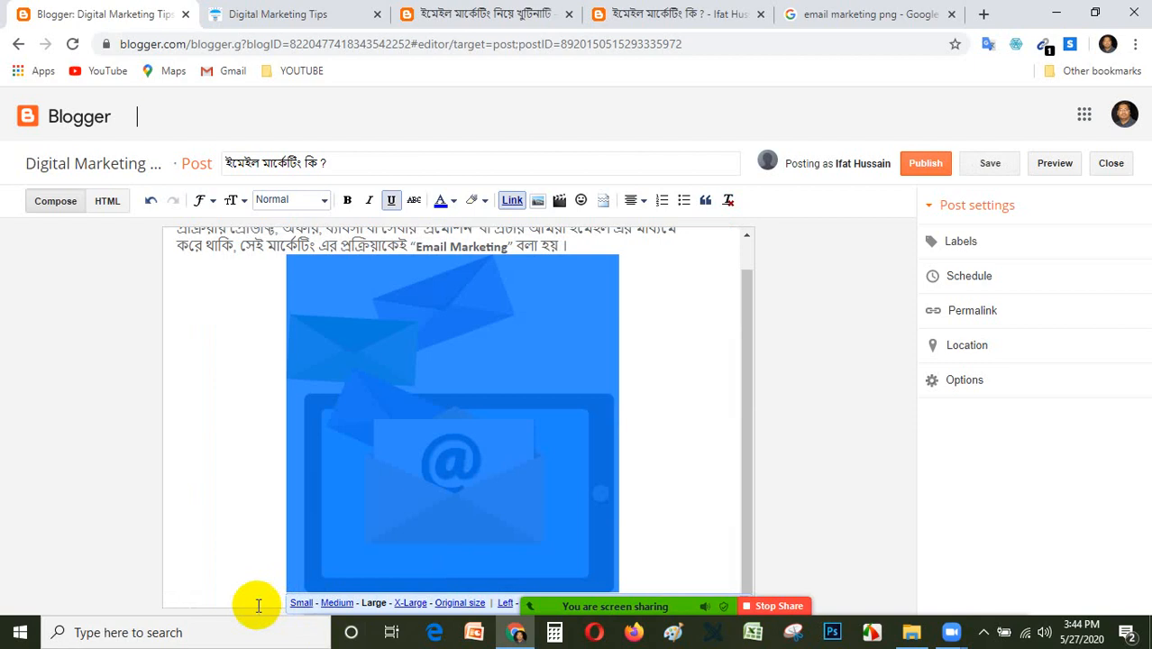
{"action": "left_click", "coordinate": [303, 603]}
{"action": "left_click", "coordinate": [661, 367]}
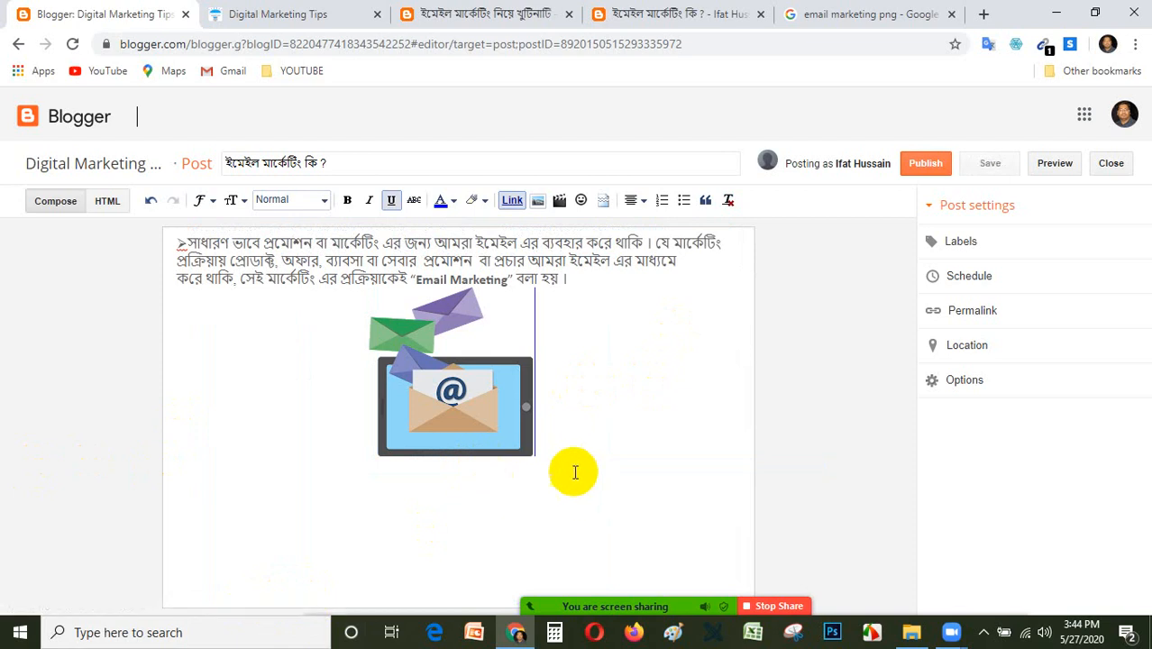
Try deleting at the end of the paragraph above the image, and undo the recent edits.
{"action": "left_click", "coordinate": [466, 362]}
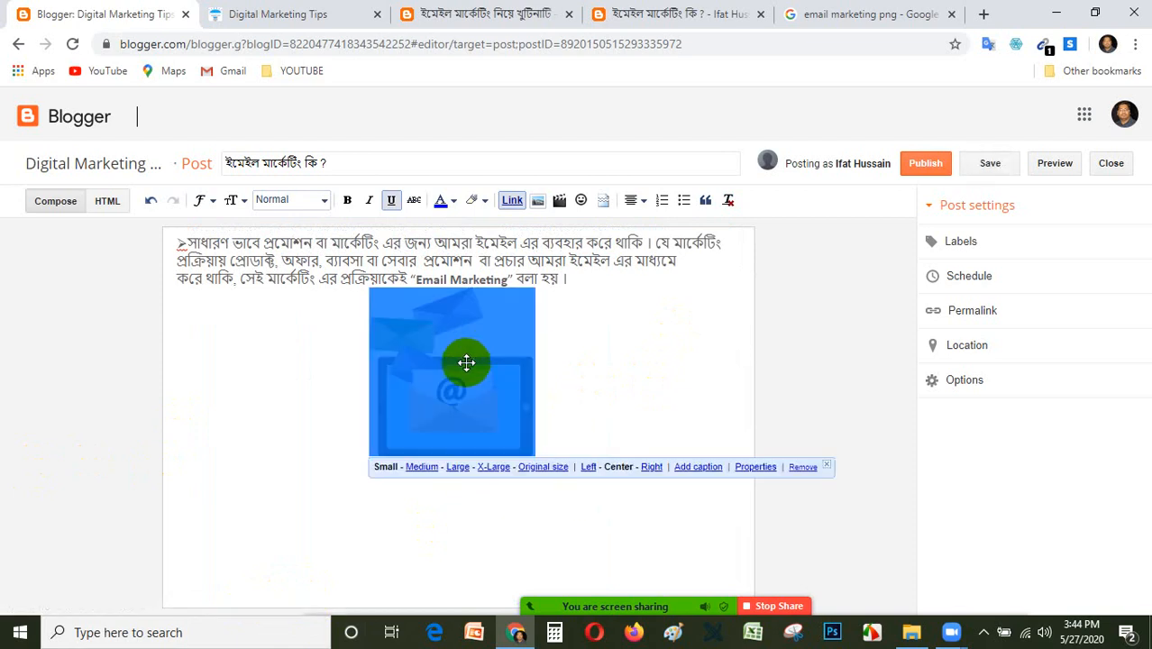
{"action": "left_click", "coordinate": [582, 275]}
{"action": "key", "text": "Delete"}
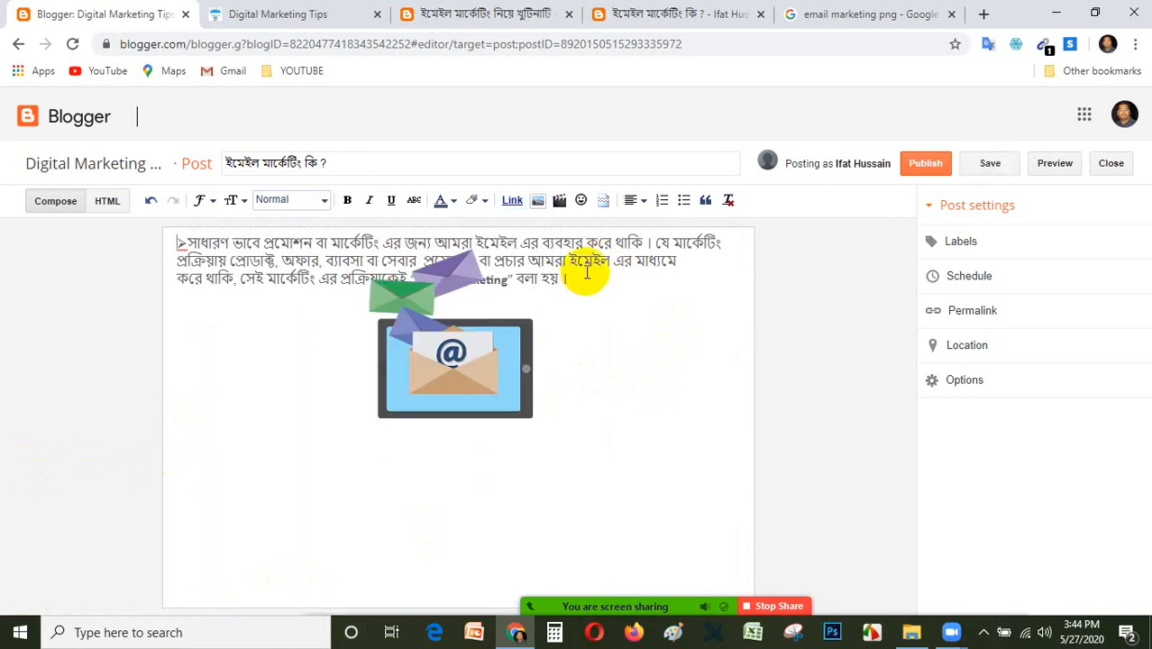
{"action": "key", "text": "ctrl+z"}
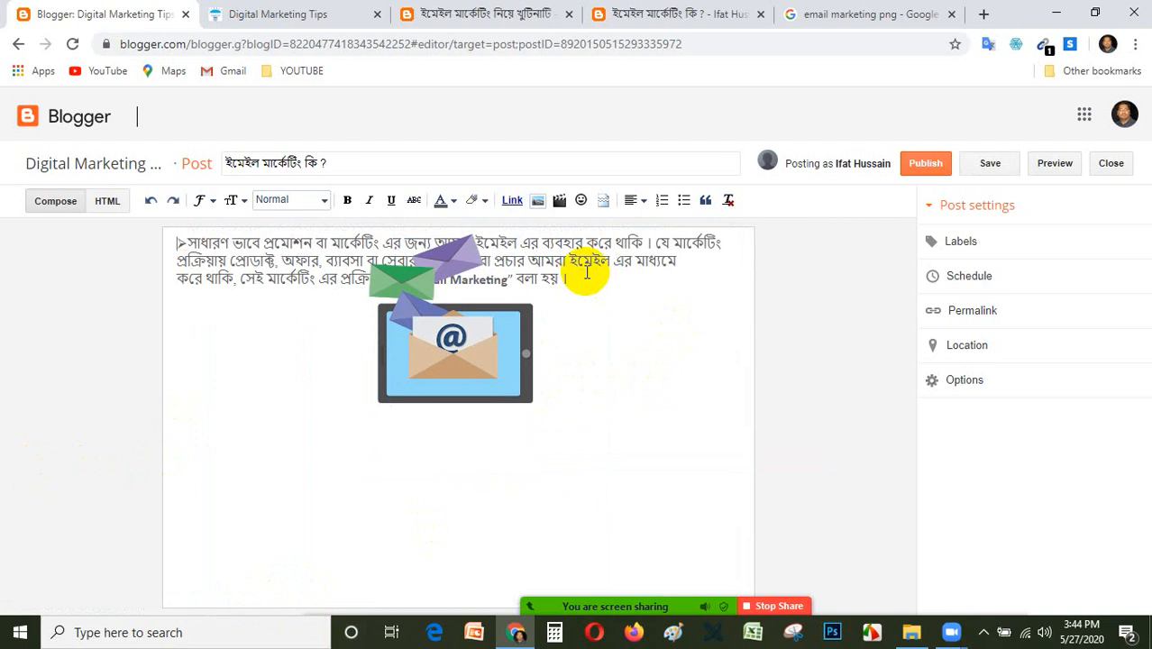
{"action": "key", "text": "ctrl+z"}
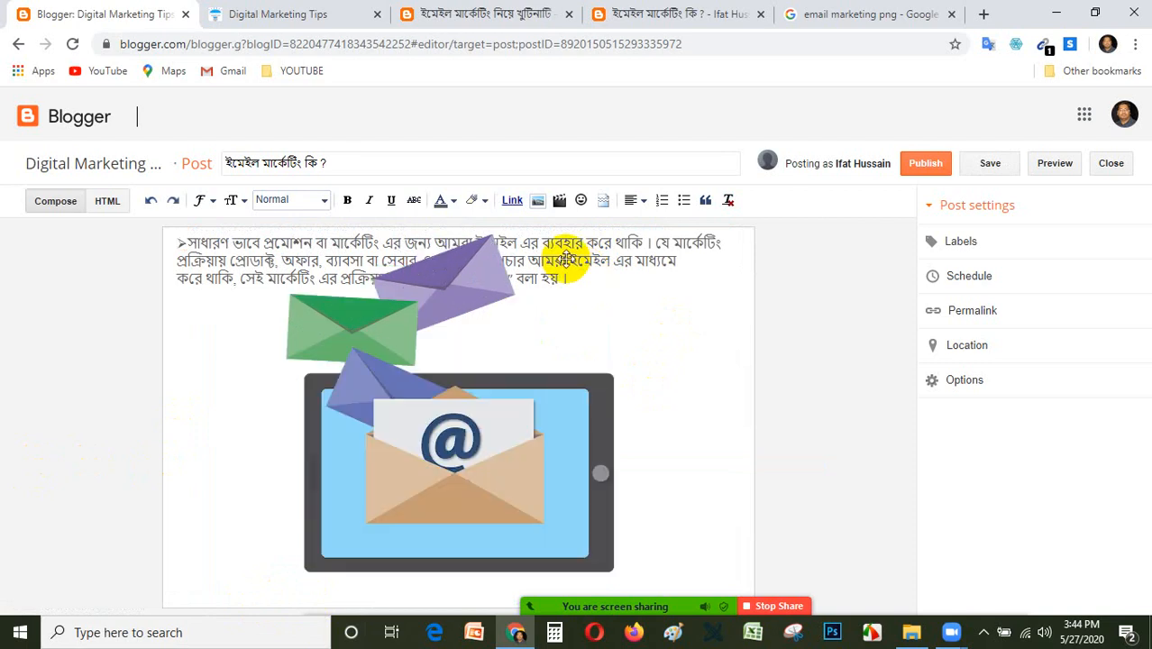
{"action": "key", "text": "ctrl+z"}
Resize the overlapping image to medium and small, and remove it from the post.
{"action": "left_click", "coordinate": [601, 480]}
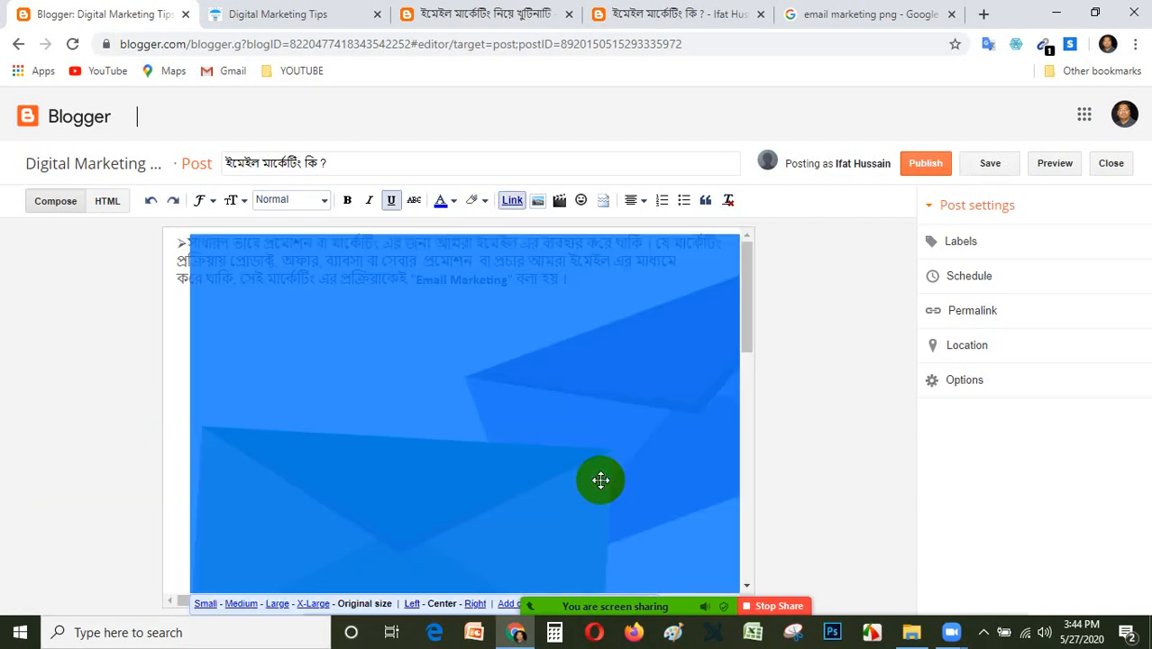
{"action": "left_click", "coordinate": [233, 604]}
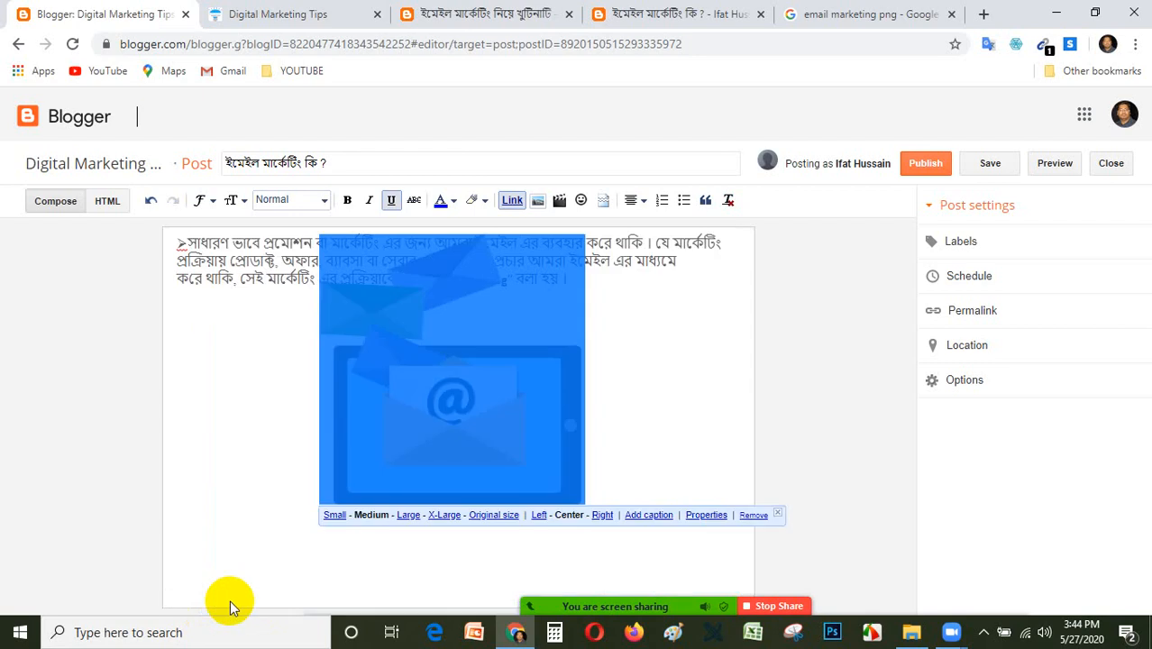
{"action": "left_click", "coordinate": [333, 516]}
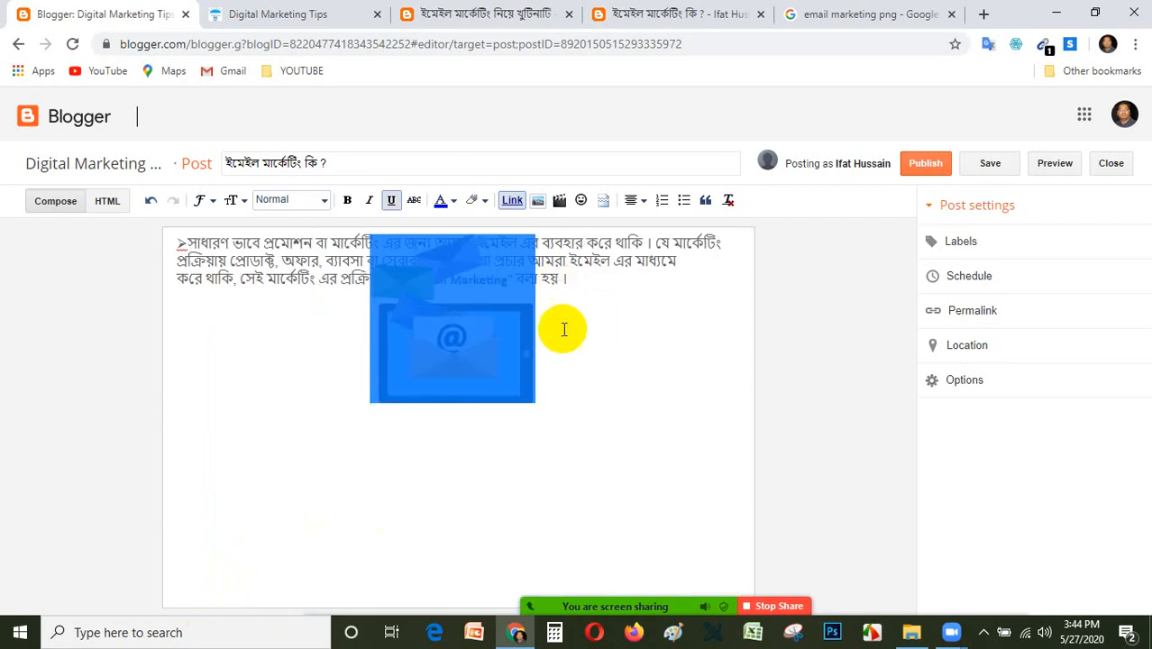
{"action": "left_click", "coordinate": [447, 360]}
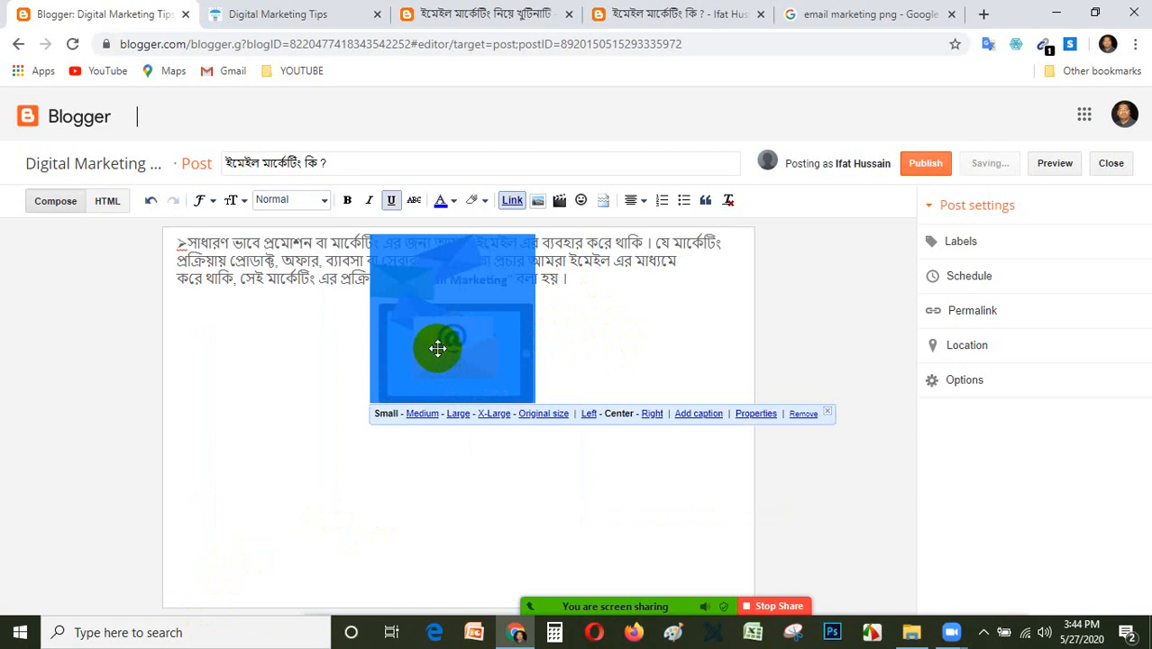
{"action": "left_click", "coordinate": [802, 413]}
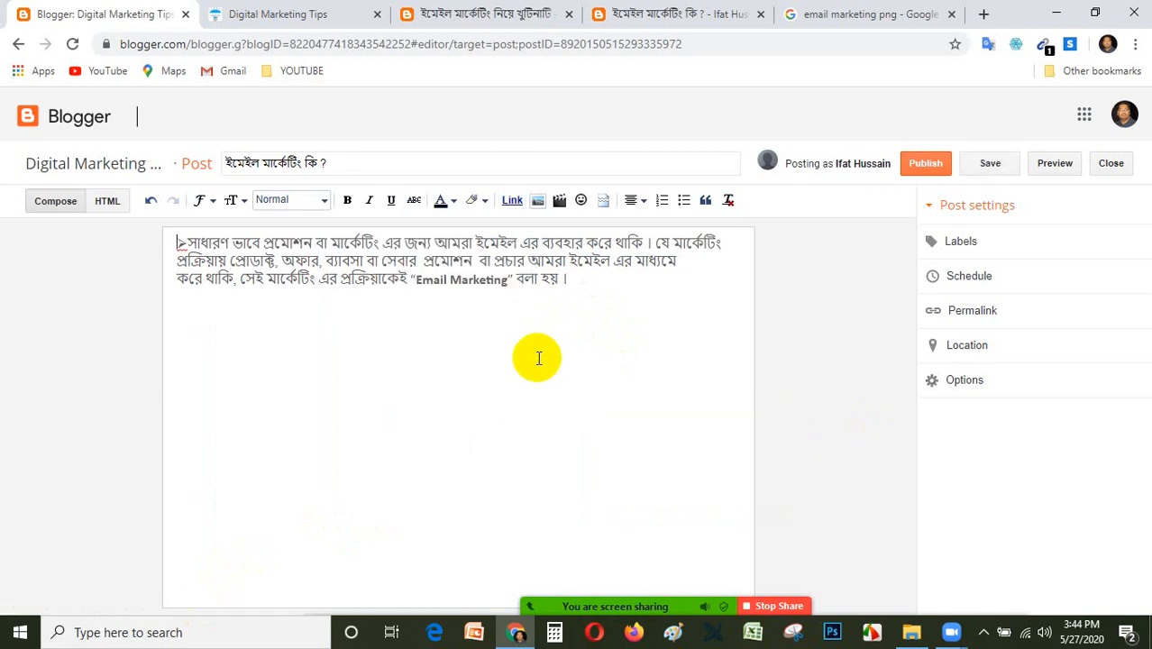
Insert the already uploaded envelopes-and-tablet image into the post again, above the paragraph.
{"action": "left_click", "coordinate": [580, 279]}
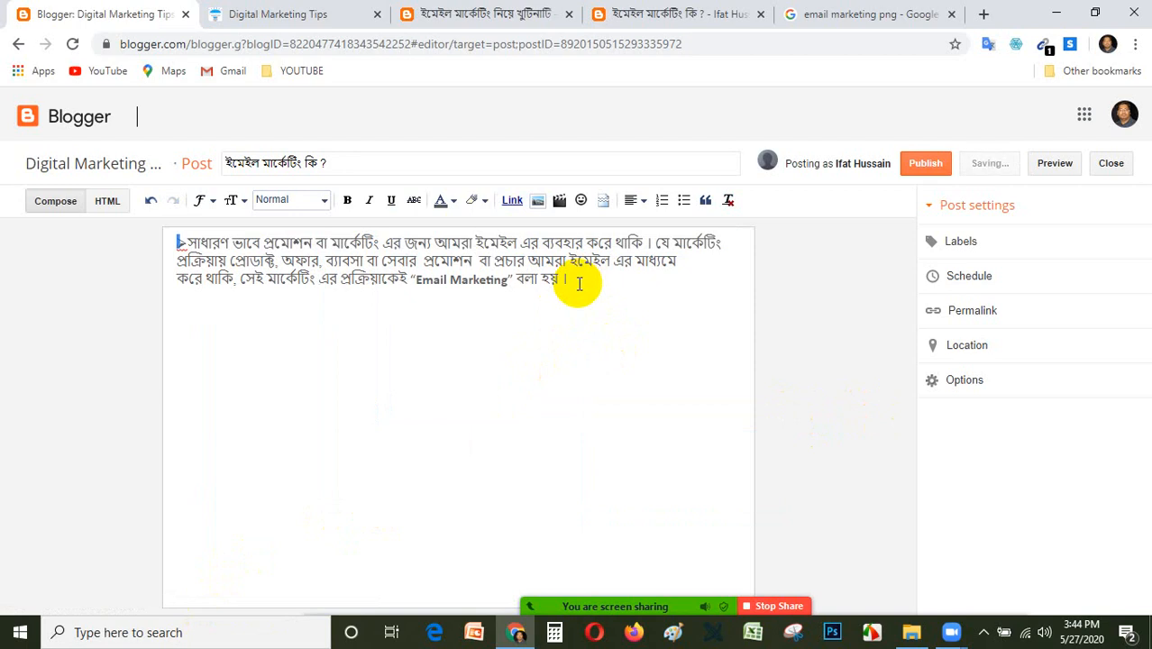
{"action": "right_click", "coordinate": [580, 283]}
{"action": "key", "text": "Escape"}
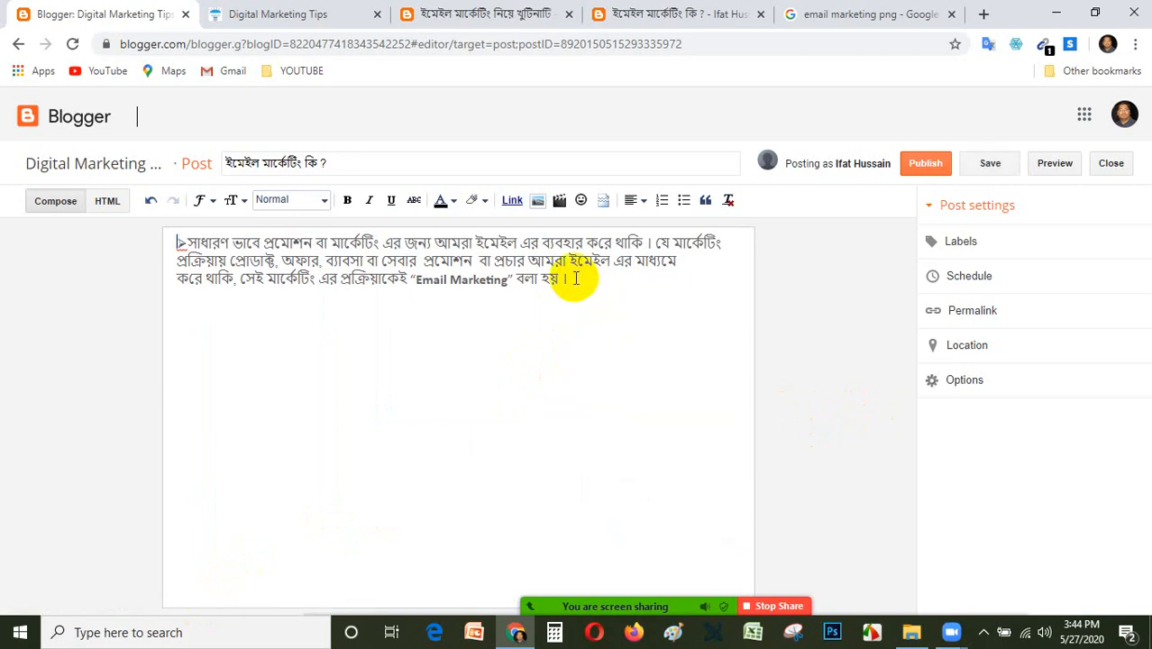
{"action": "right_click", "coordinate": [575, 279]}
{"action": "left_click", "coordinate": [577, 278]}
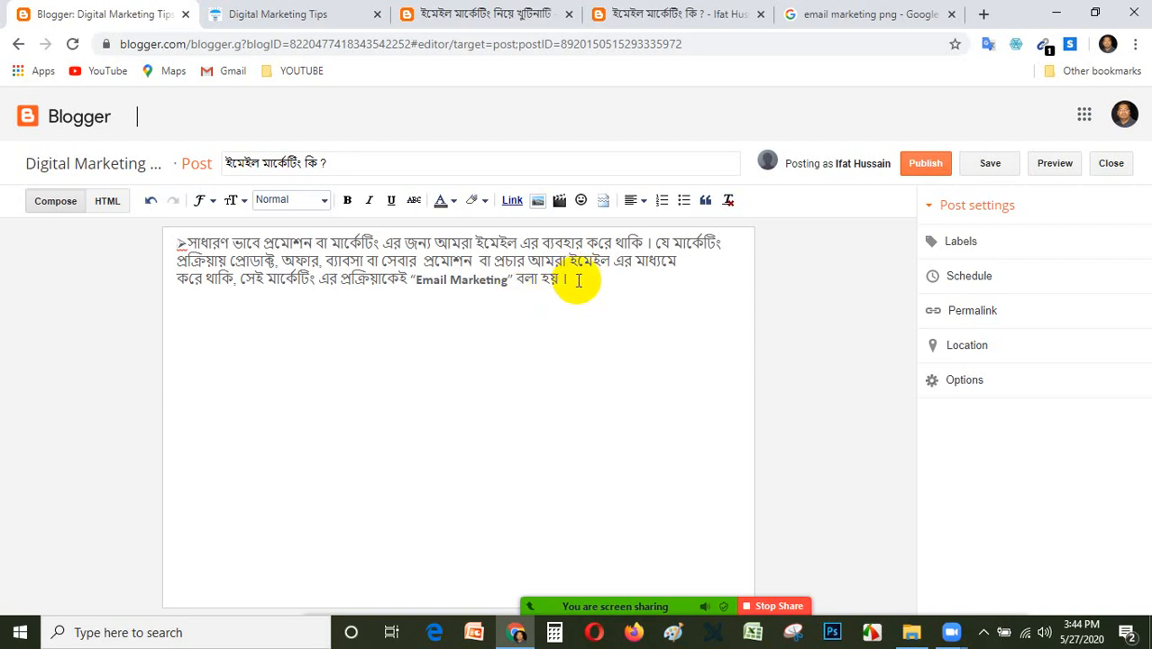
{"action": "left_click", "coordinate": [537, 201]}
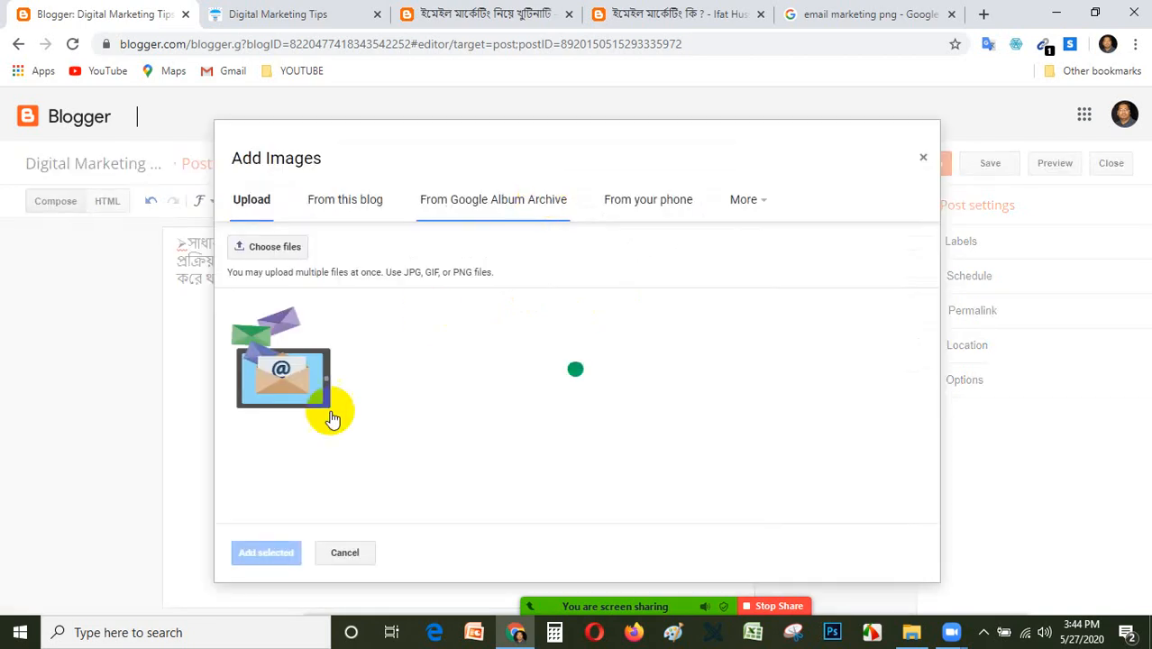
{"action": "left_click", "coordinate": [301, 394]}
{"action": "left_click", "coordinate": [280, 549]}
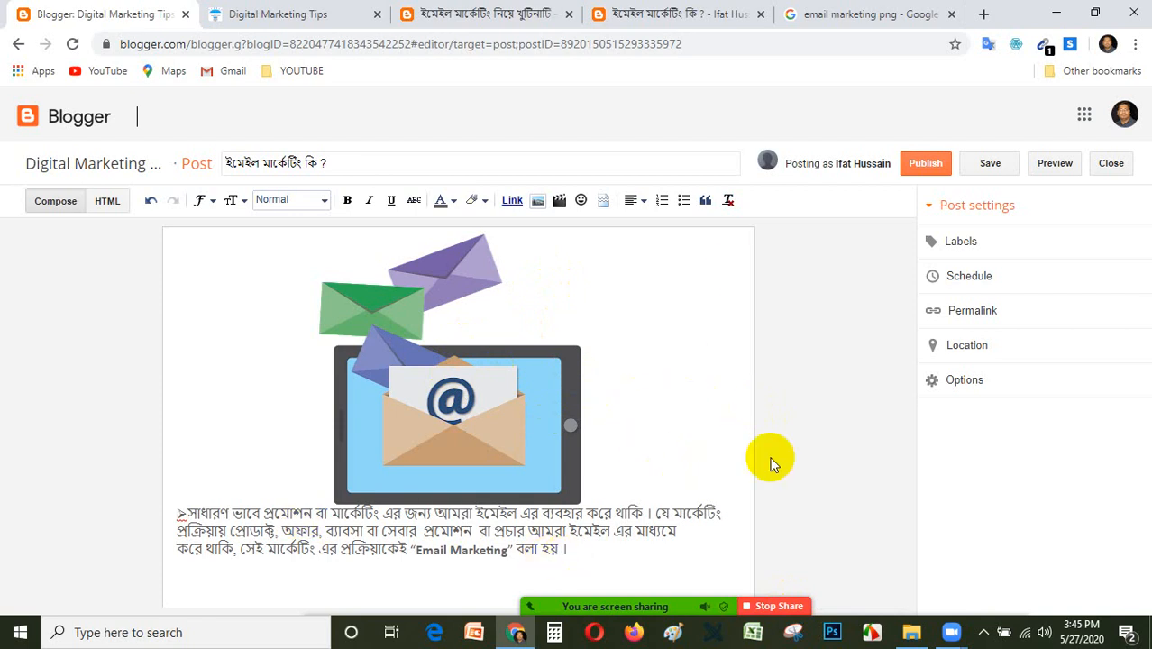
{"action": "right_click", "coordinate": [848, 401]}
{"action": "left_click", "coordinate": [816, 372]}
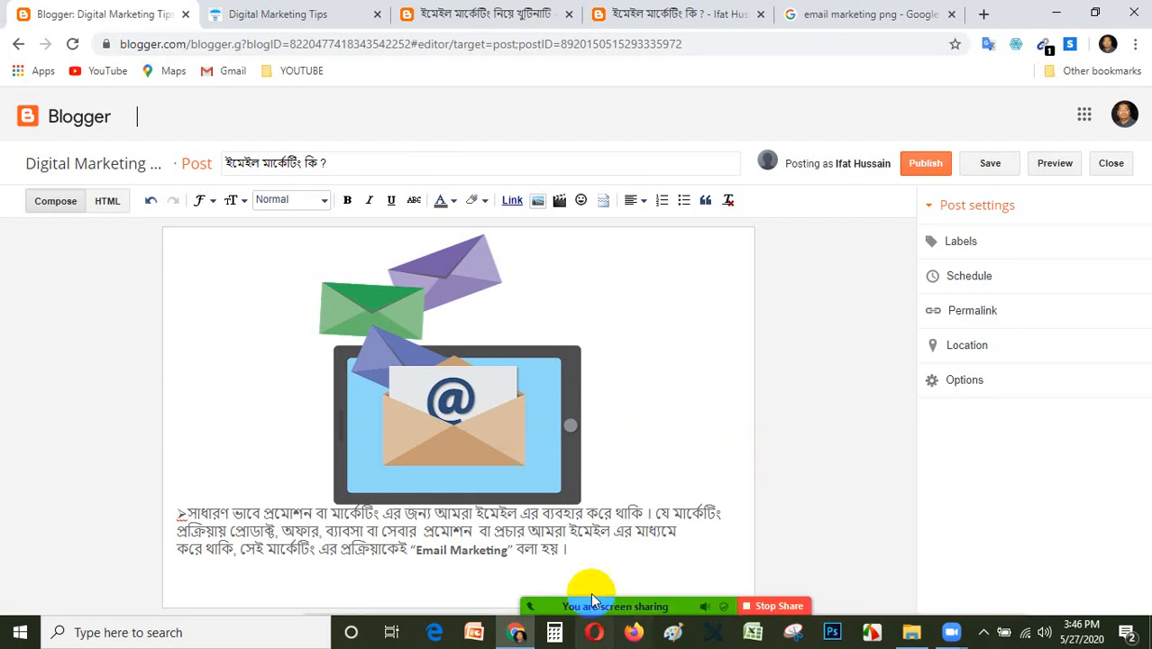
{"action": "mouse_move", "coordinate": [590, 592]}
{"action": "triple_click", "coordinate": [487, 549]}
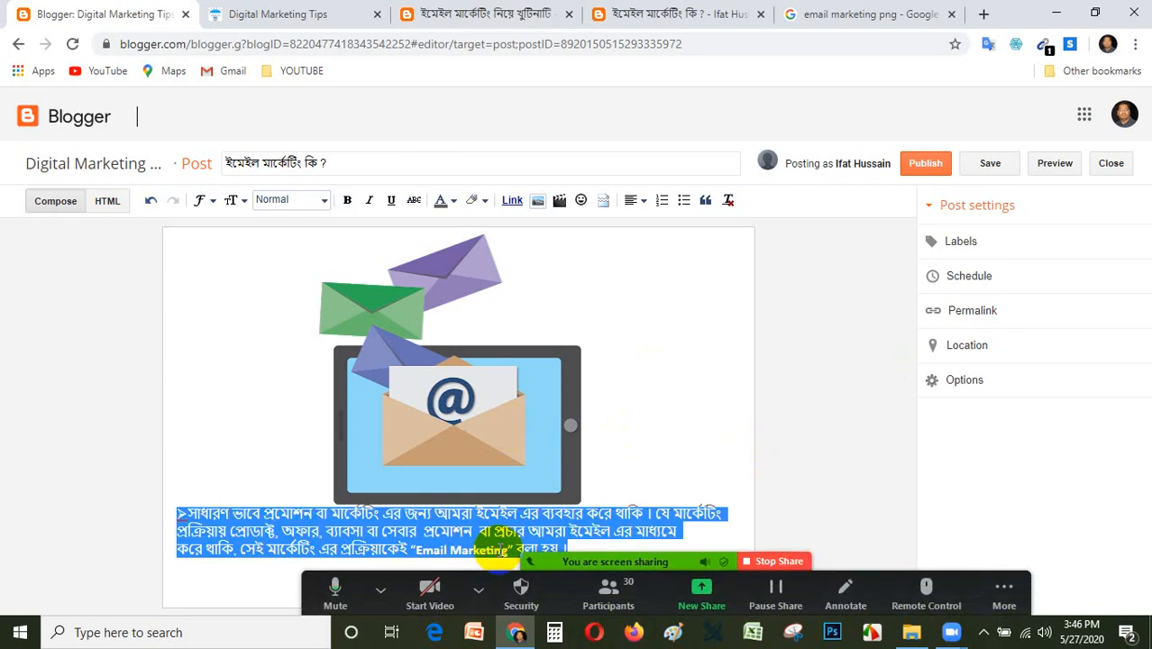
{"action": "left_click", "coordinate": [727, 405]}
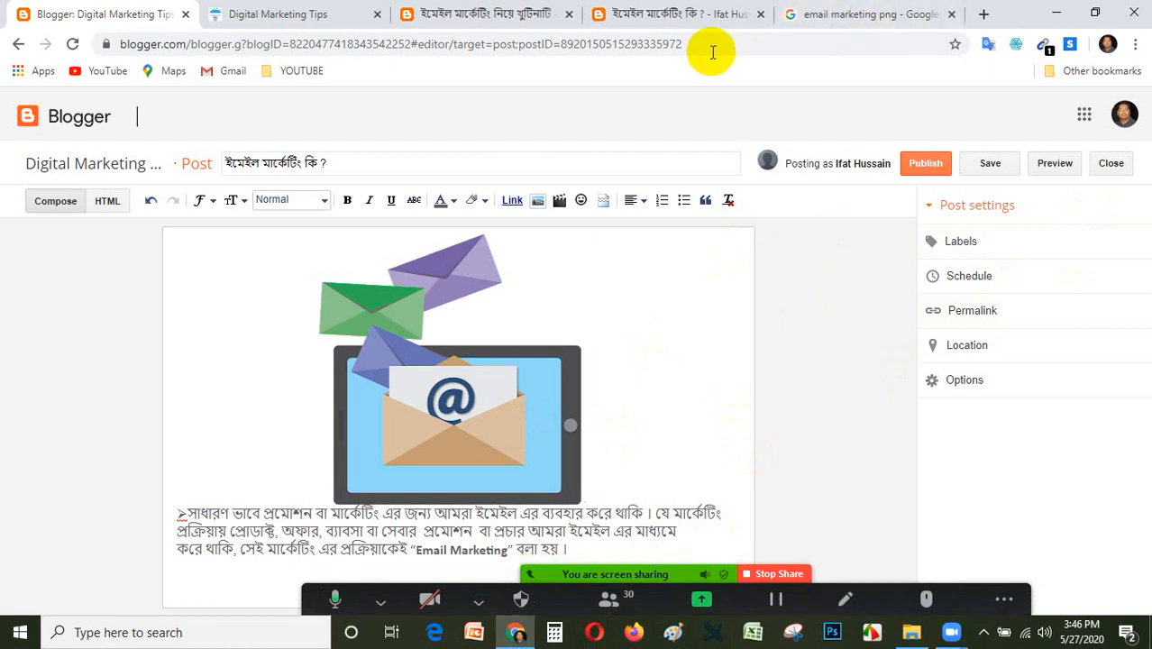
Examine the published ইমেইল মার্কেটিং কি ? post on the example blog, from its header to its related posts.
{"action": "left_click", "coordinate": [658, 9]}
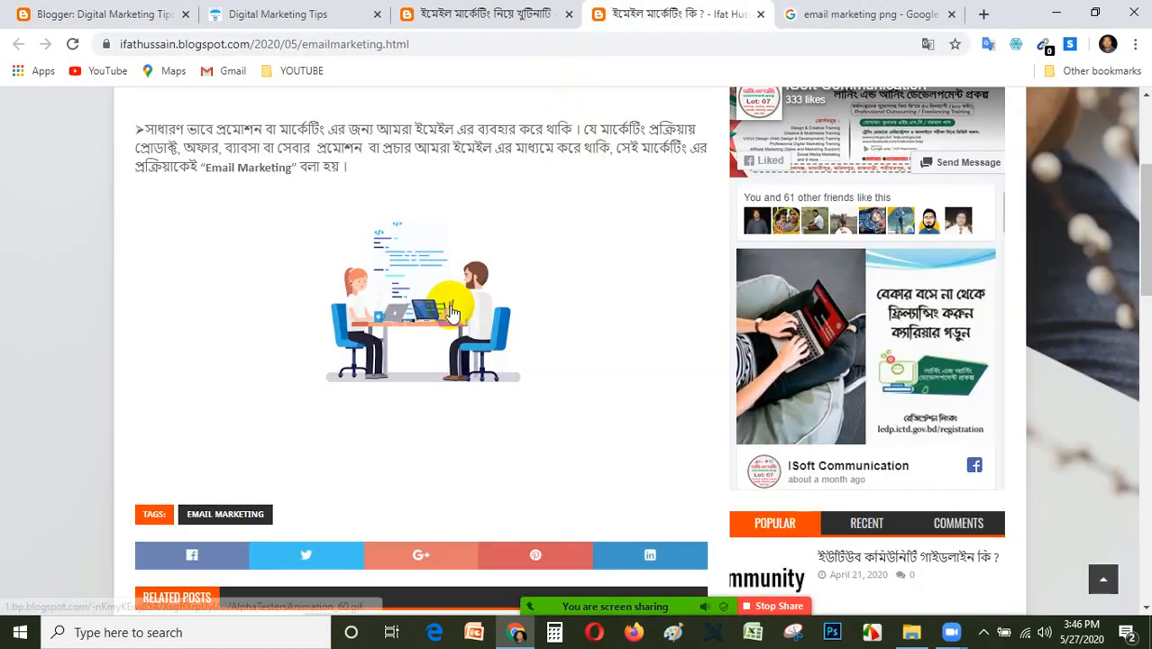
{"action": "scroll", "coordinate": [336, 368], "scroll_direction": "up", "scroll_amount": 2}
{"action": "scroll", "coordinate": [288, 279], "scroll_direction": "up", "scroll_amount": 1}
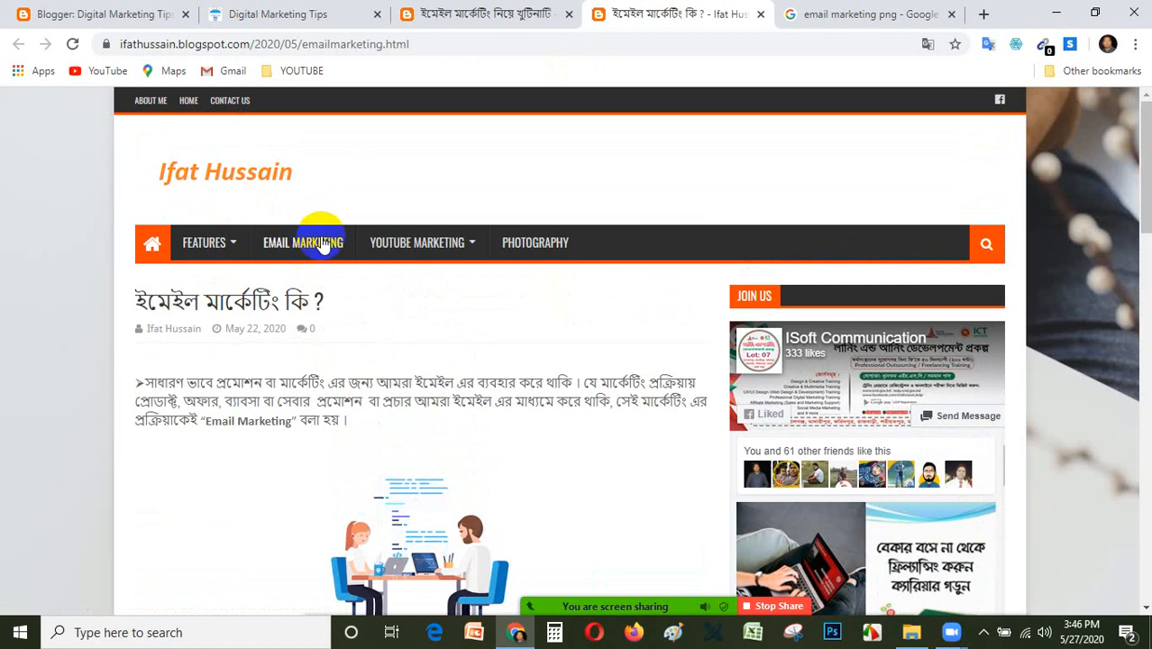
{"action": "scroll", "coordinate": [351, 262], "scroll_direction": "down", "scroll_amount": 3}
{"action": "scroll", "coordinate": [443, 368], "scroll_direction": "down", "scroll_amount": 3}
{"action": "scroll", "coordinate": [450, 360], "scroll_direction": "down", "scroll_amount": 1}
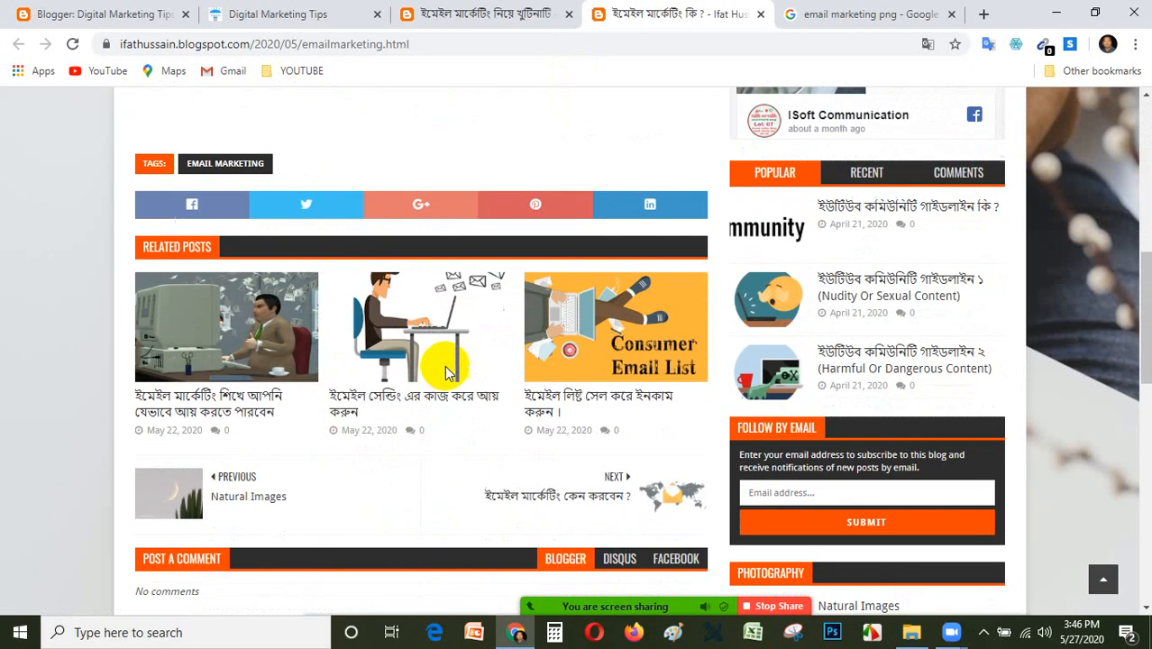
{"action": "scroll", "coordinate": [455, 370], "scroll_direction": "up", "scroll_amount": 3}
{"action": "scroll", "coordinate": [452, 365], "scroll_direction": "up", "scroll_amount": 4}
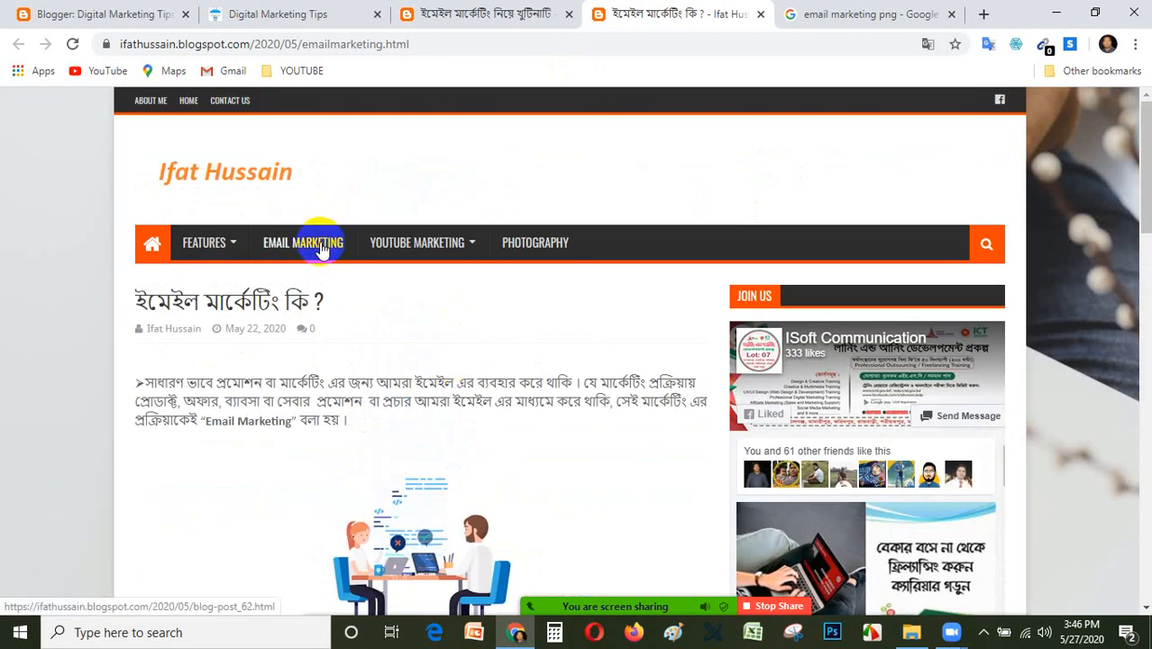
View the example blog's Email Marketing page and its linked posts ইমেইল মার্কেটিং কি ? and ইমেইল মার্কেটিং কেন করবেন ?, closing the second post.
{"action": "left_click", "coordinate": [322, 245]}
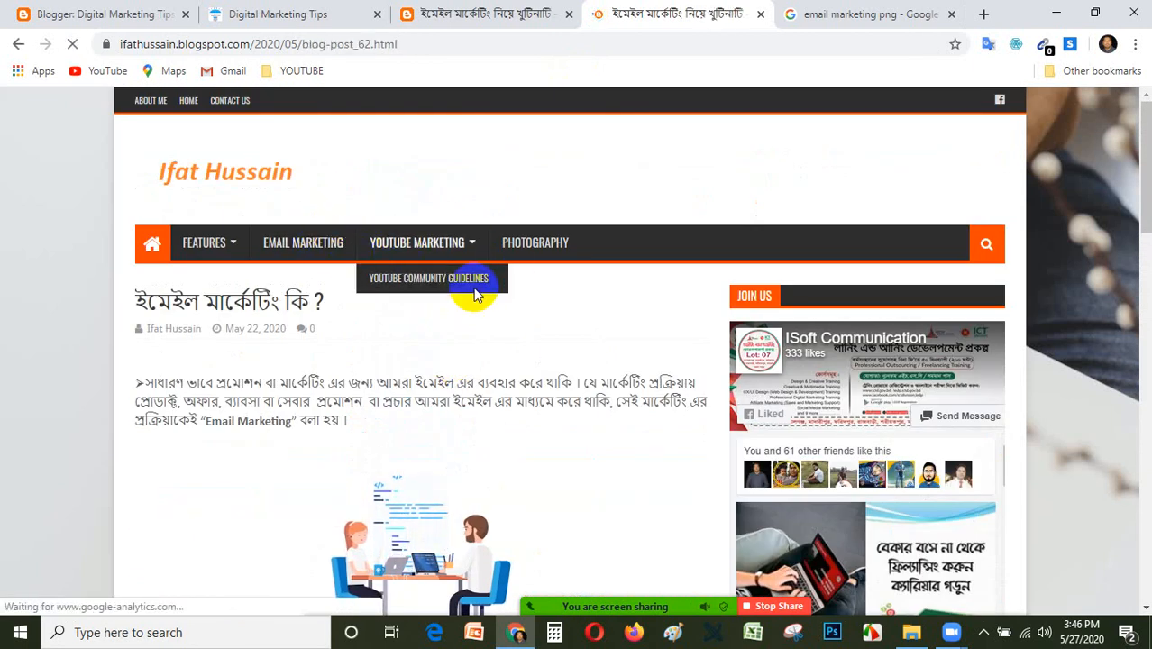
{"action": "scroll", "coordinate": [497, 311], "scroll_direction": "down", "scroll_amount": 3}
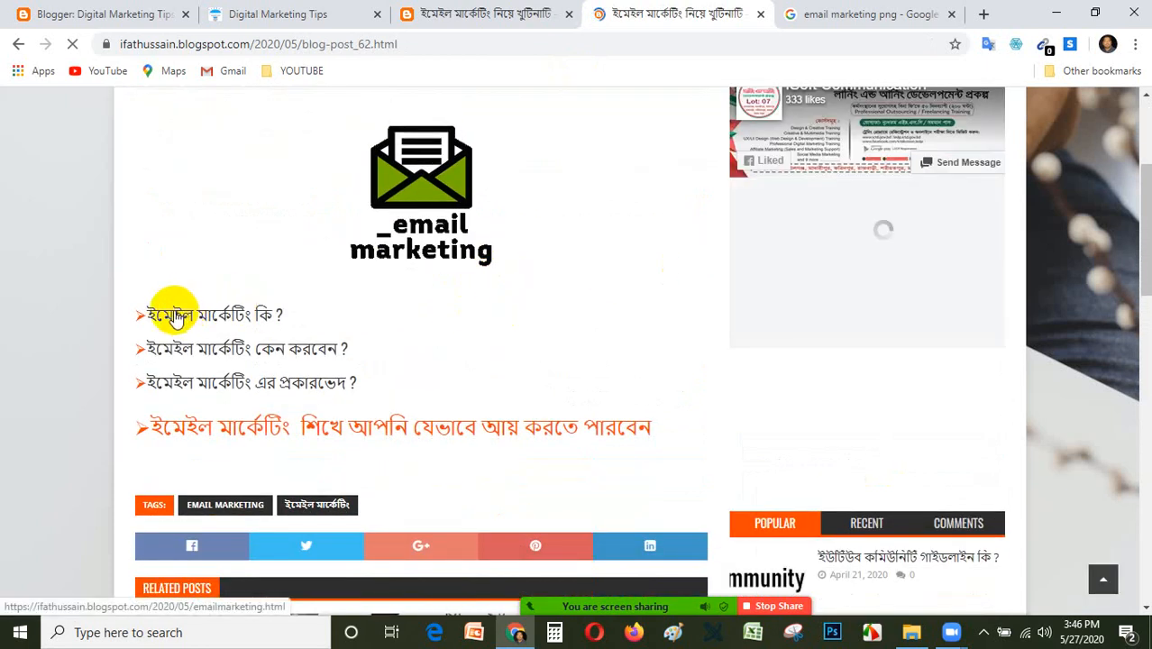
{"action": "left_click", "coordinate": [236, 316]}
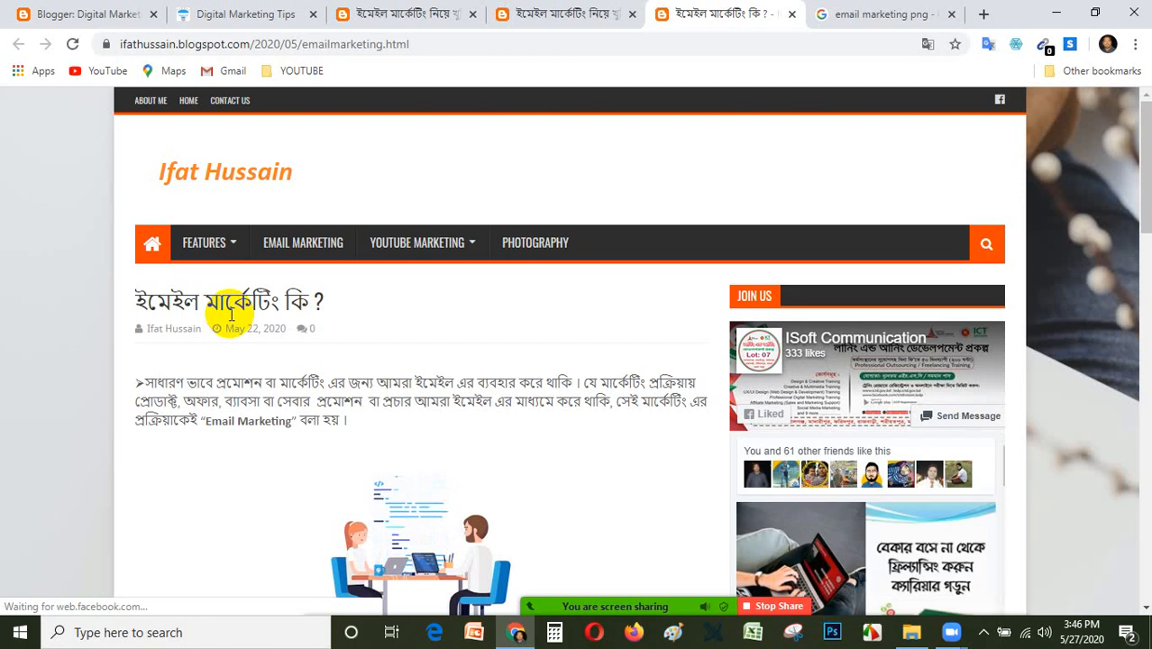
{"action": "left_click", "coordinate": [550, 13]}
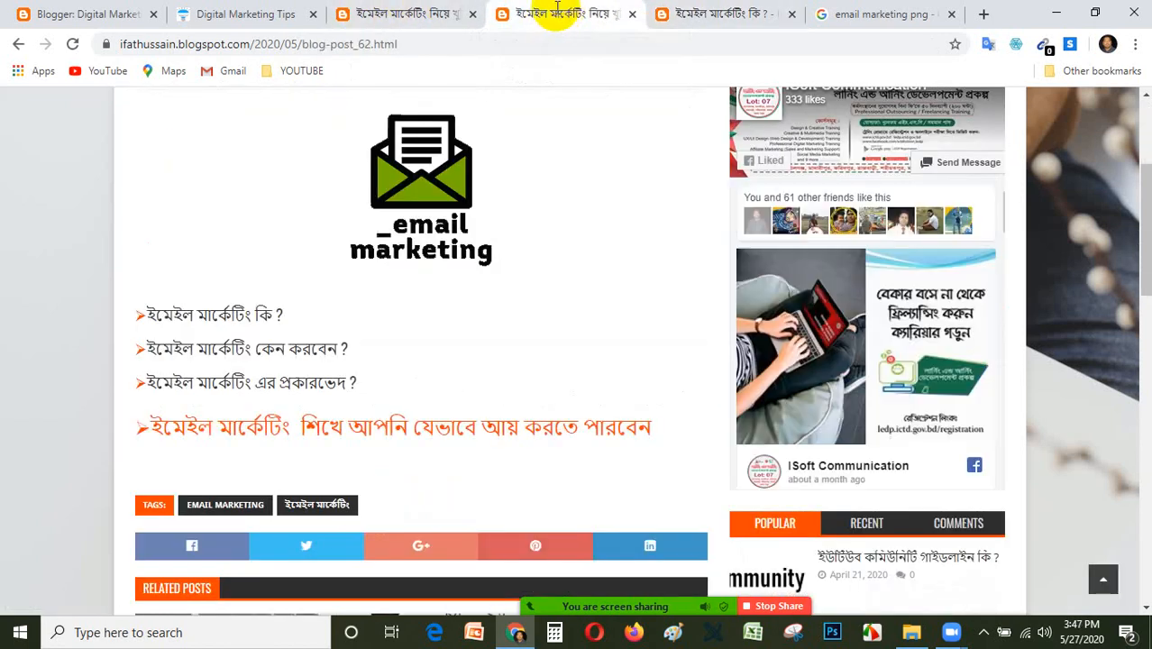
{"action": "left_click", "coordinate": [213, 351]}
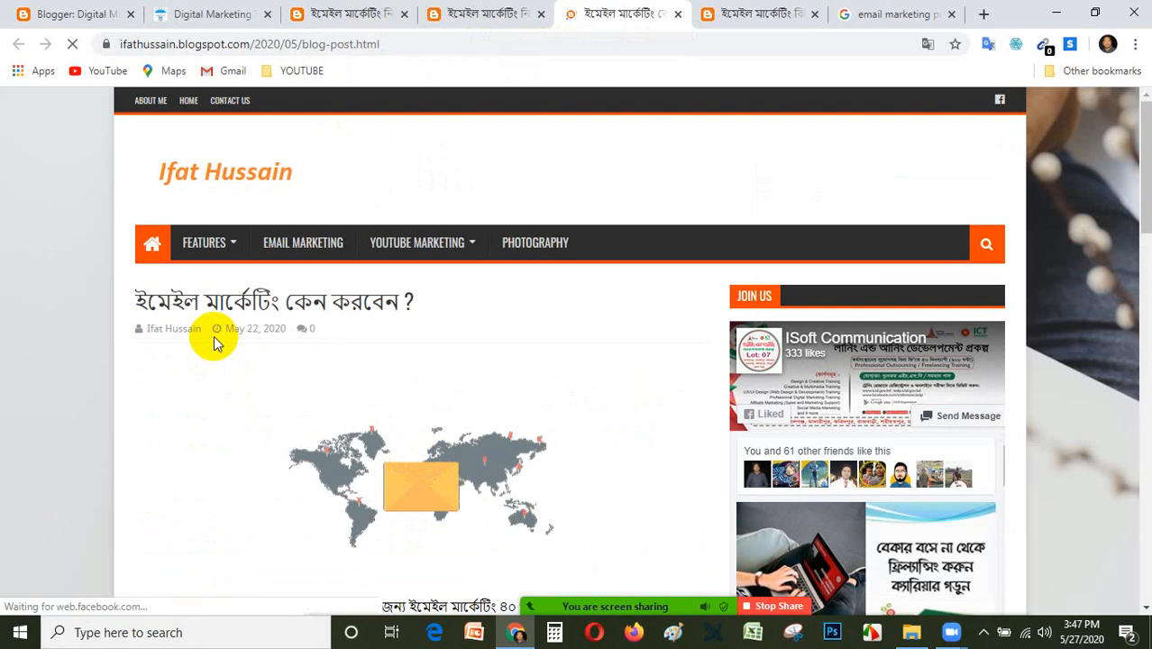
{"action": "left_click", "coordinate": [678, 14]}
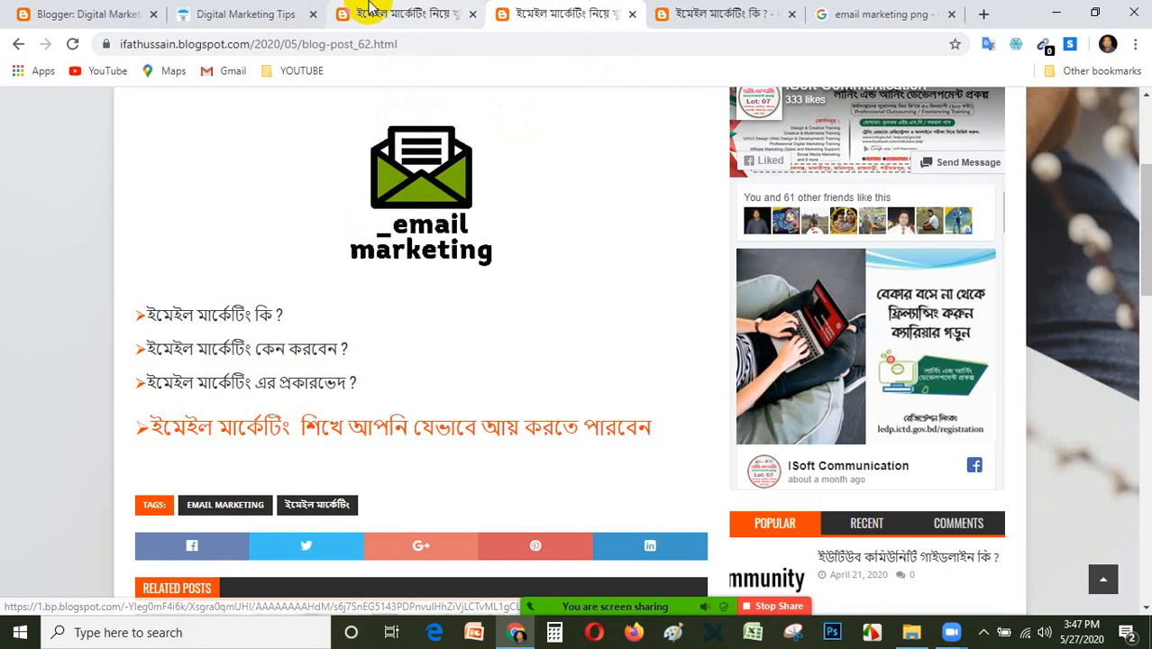
Copy the full web address of the example blog's Email Marketing page, blog-post_62.html, and return to the post editor.
{"action": "left_click", "coordinate": [305, 44]}
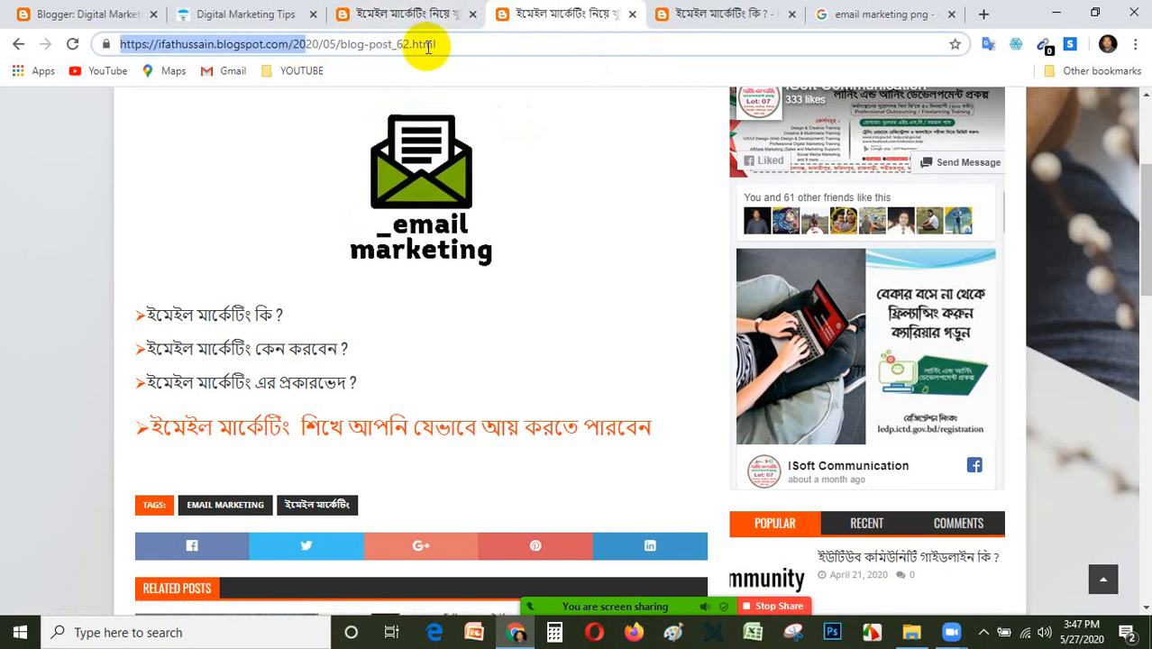
{"action": "left_click", "coordinate": [463, 44]}
{"action": "left_click_drag", "start_coordinate": [460, 44], "coordinate": [339, 30]}
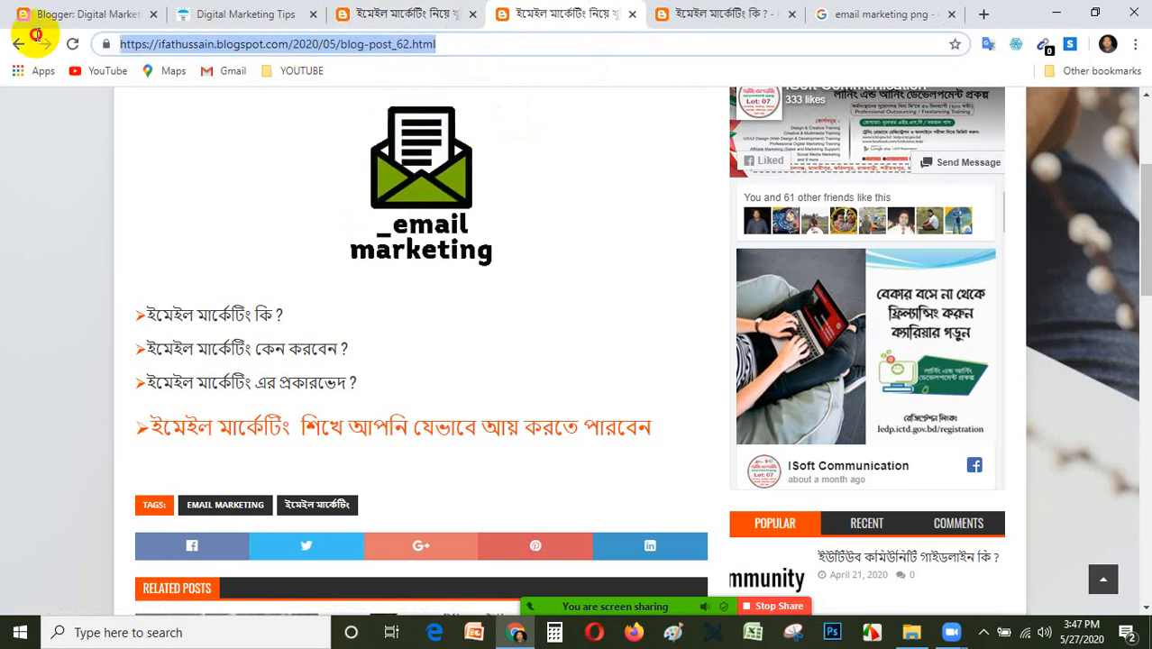
{"action": "right_click", "coordinate": [238, 44]}
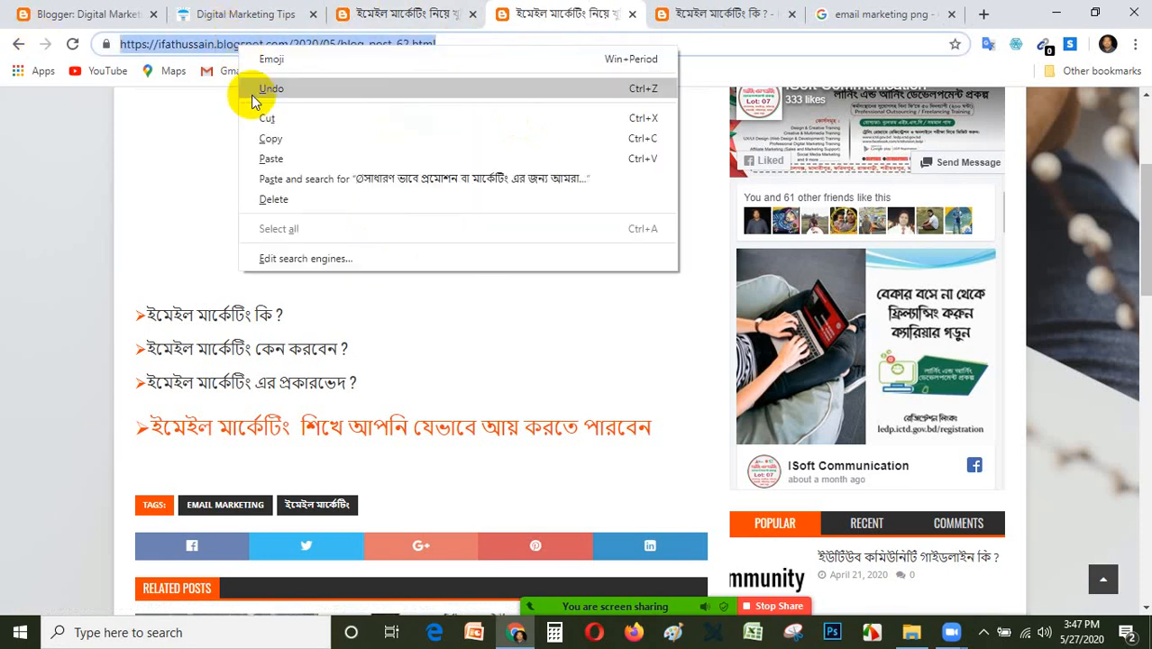
{"action": "left_click", "coordinate": [269, 138]}
{"action": "left_click", "coordinate": [108, 16]}
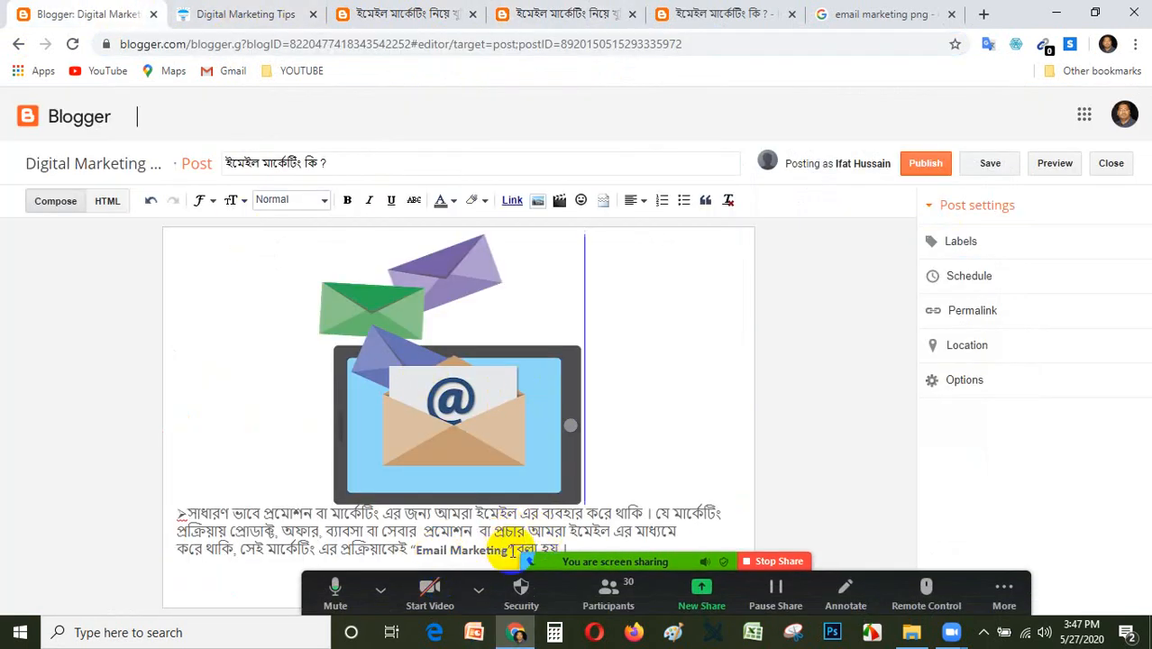
{"action": "left_click_drag", "start_coordinate": [511, 549], "coordinate": [409, 552]}
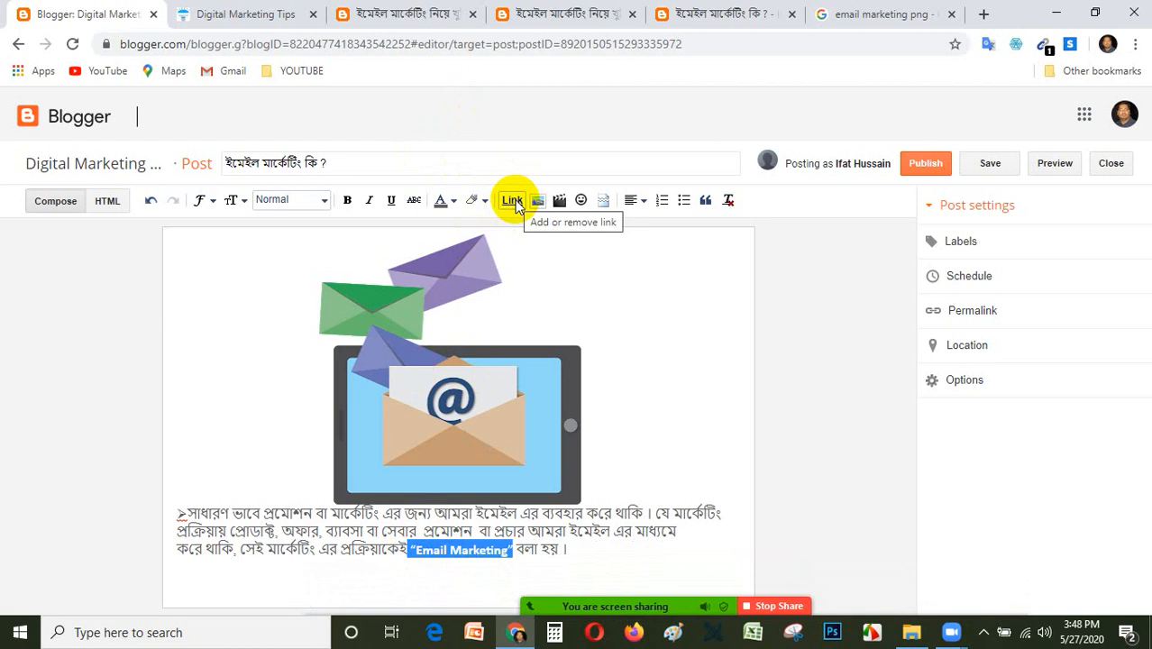
{"action": "left_click", "coordinate": [512, 201]}
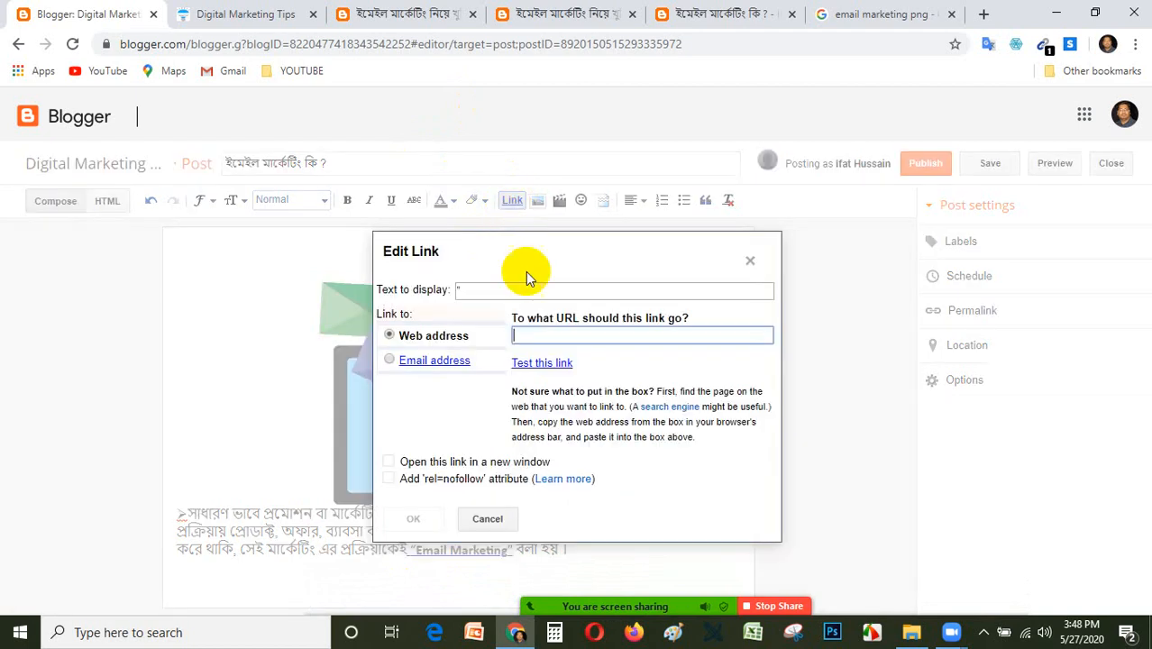
{"action": "left_click", "coordinate": [503, 288]}
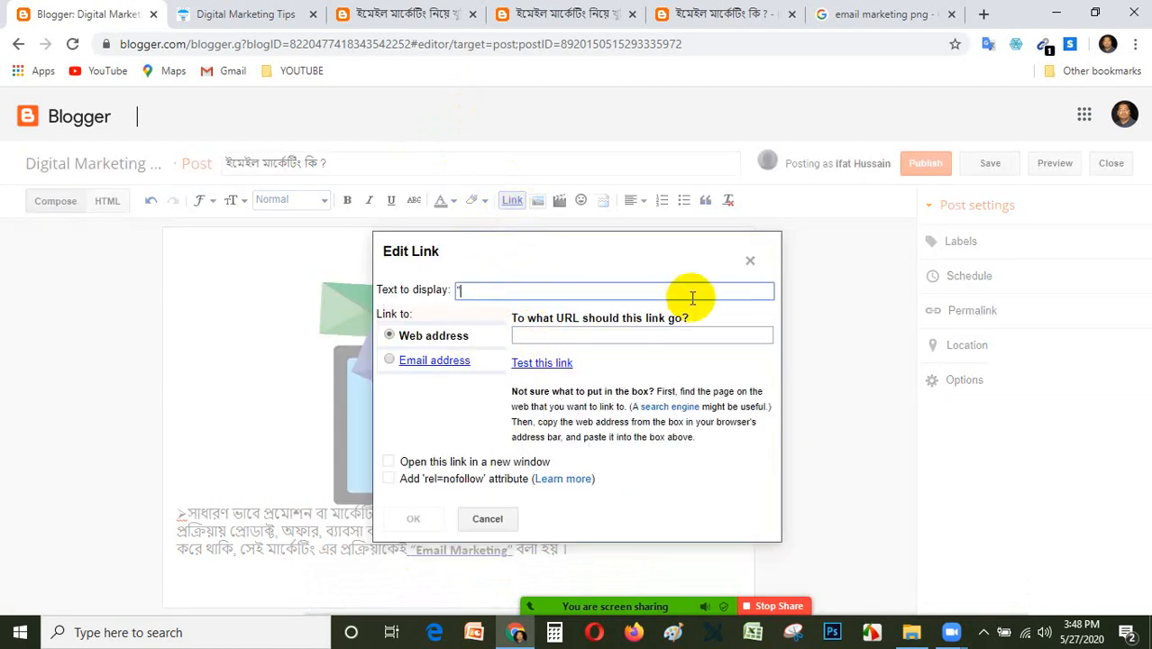
{"action": "left_click", "coordinate": [750, 261]}
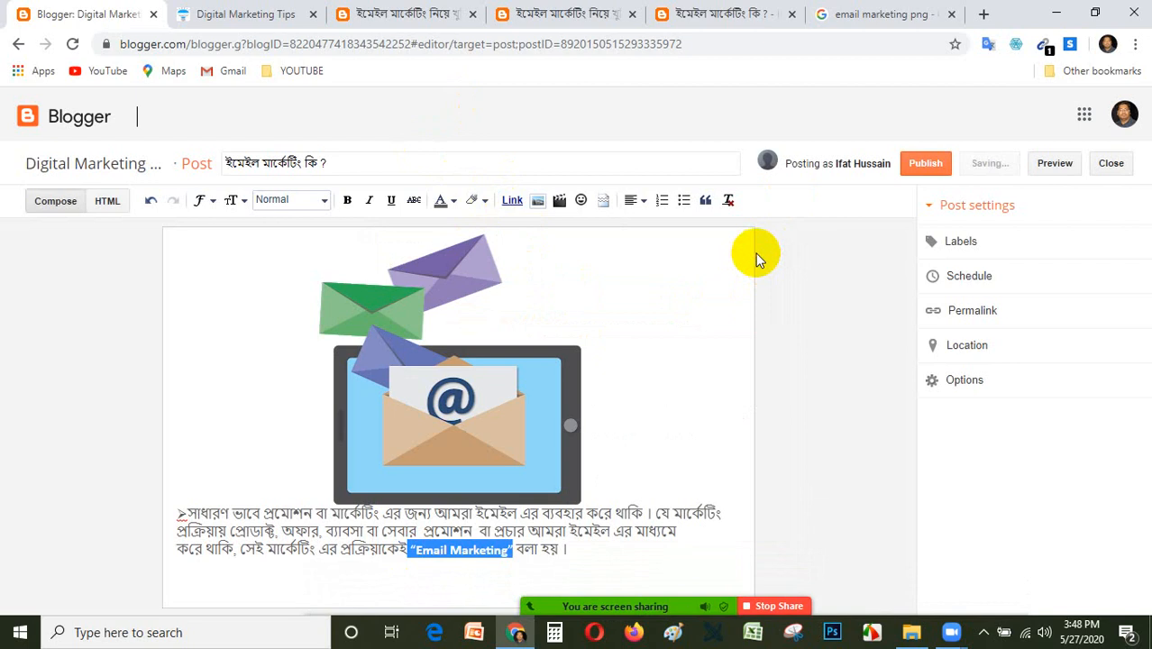
{"action": "left_click", "coordinate": [714, 505]}
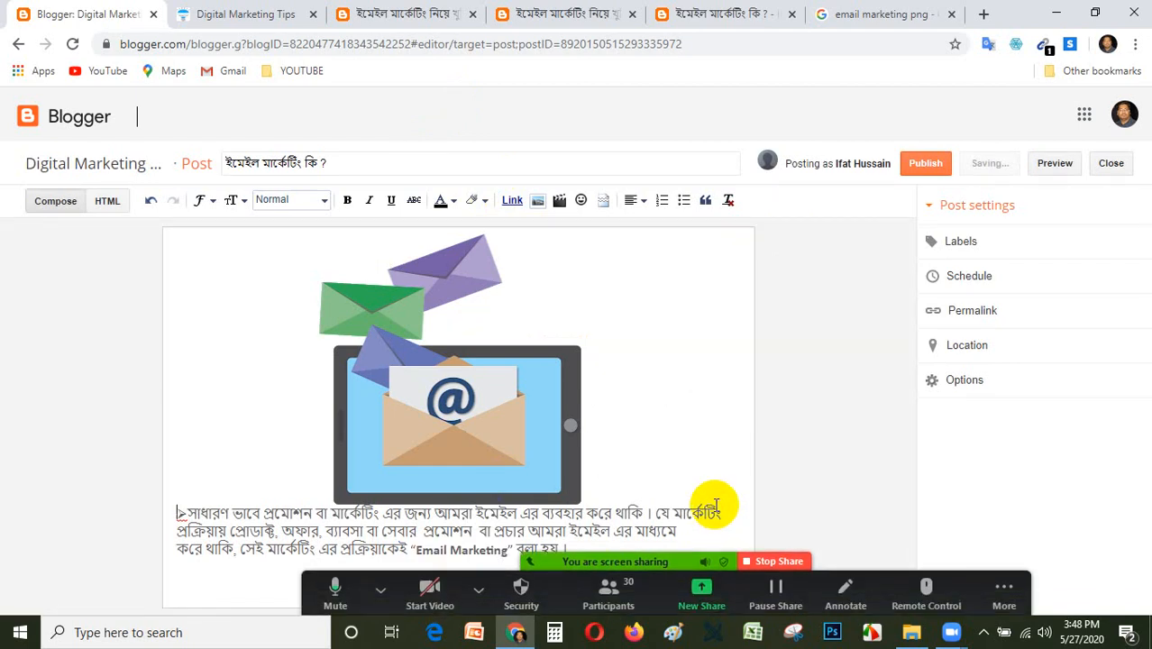
Link the words Email Marketing in the post's paragraph to the copied blog-post_62.html address, opening in a new window.
{"action": "left_click", "coordinate": [506, 551]}
{"action": "left_click_drag", "start_coordinate": [505, 551], "coordinate": [413, 550]}
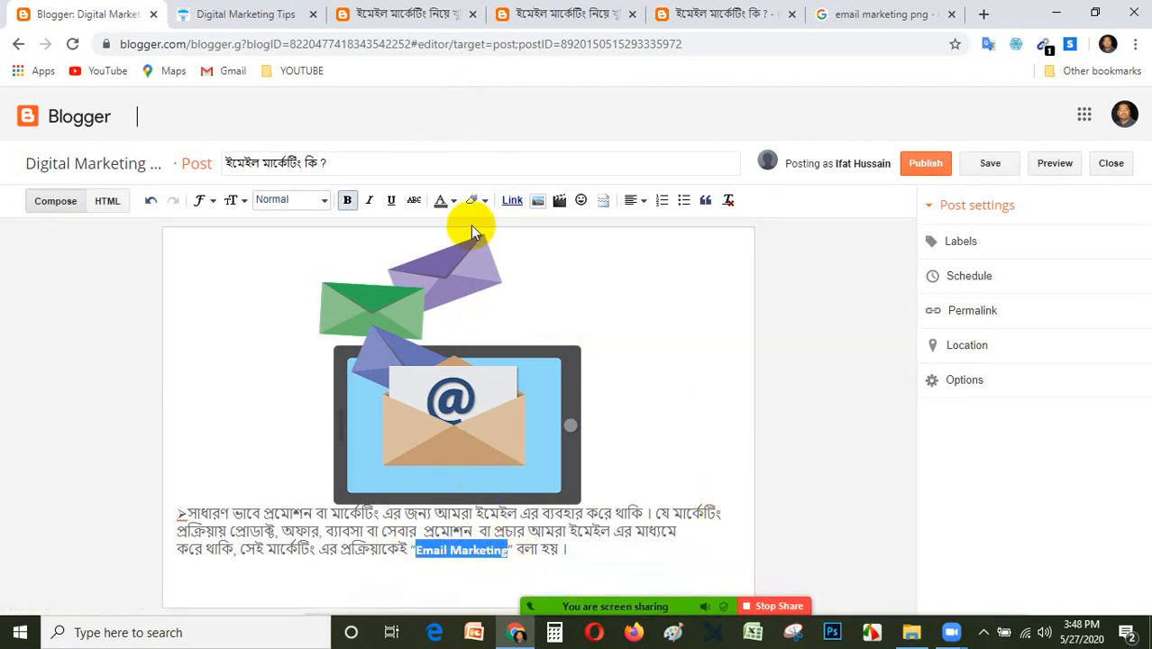
{"action": "left_click", "coordinate": [513, 201]}
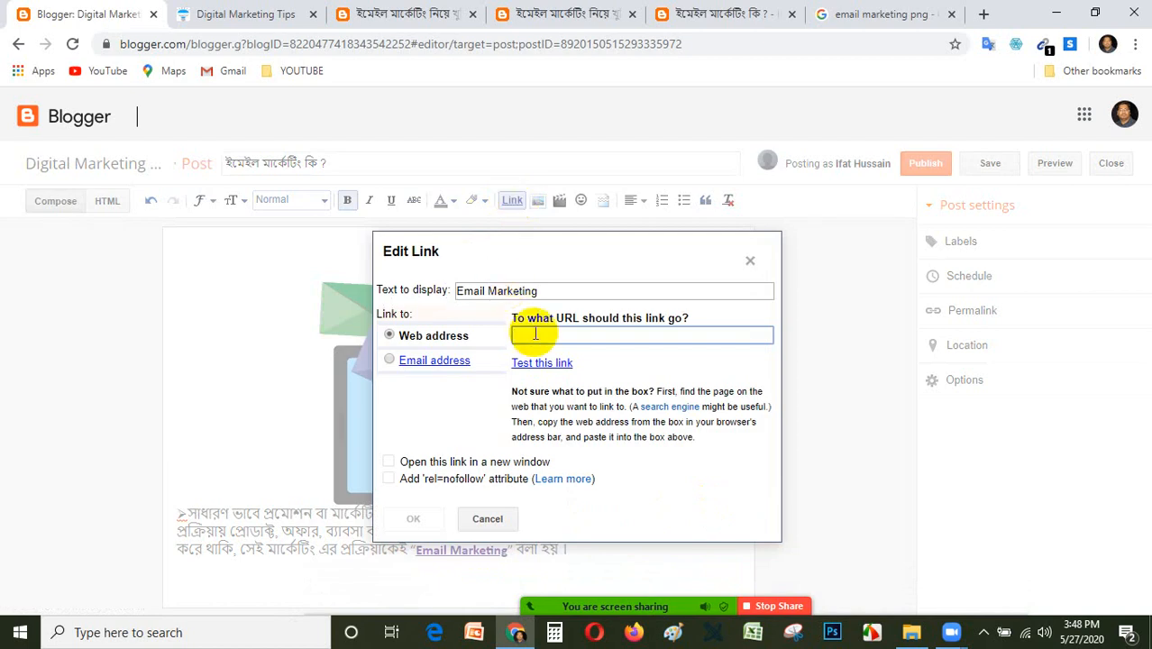
{"action": "key", "text": "ctrl+v"}
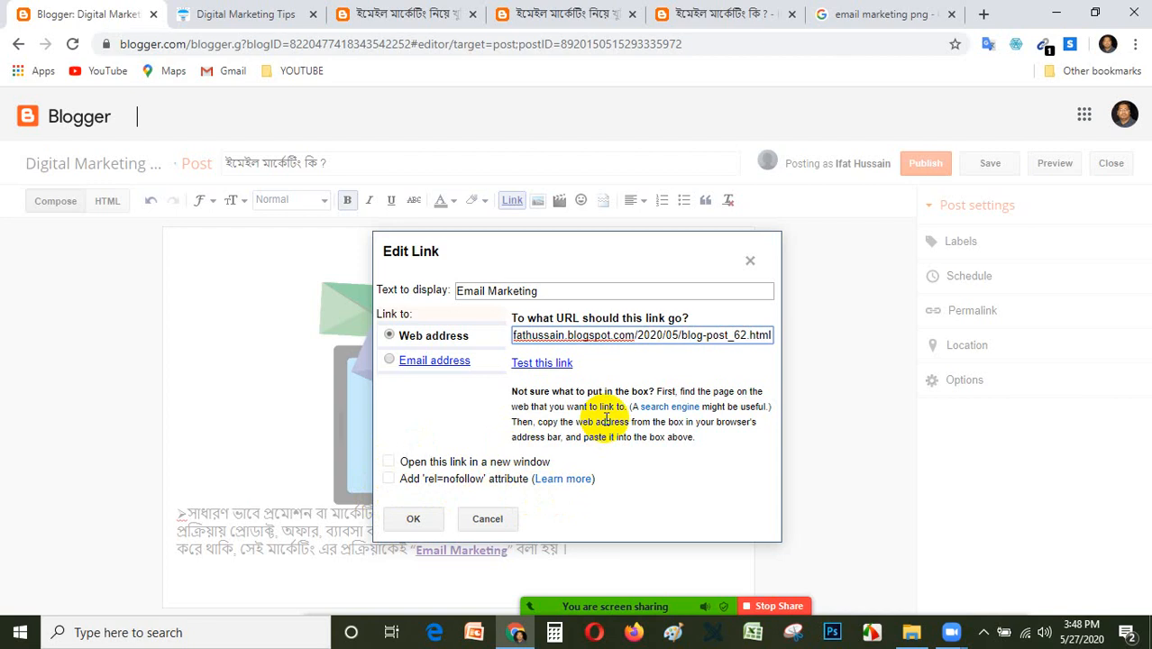
{"action": "left_click", "coordinate": [388, 462]}
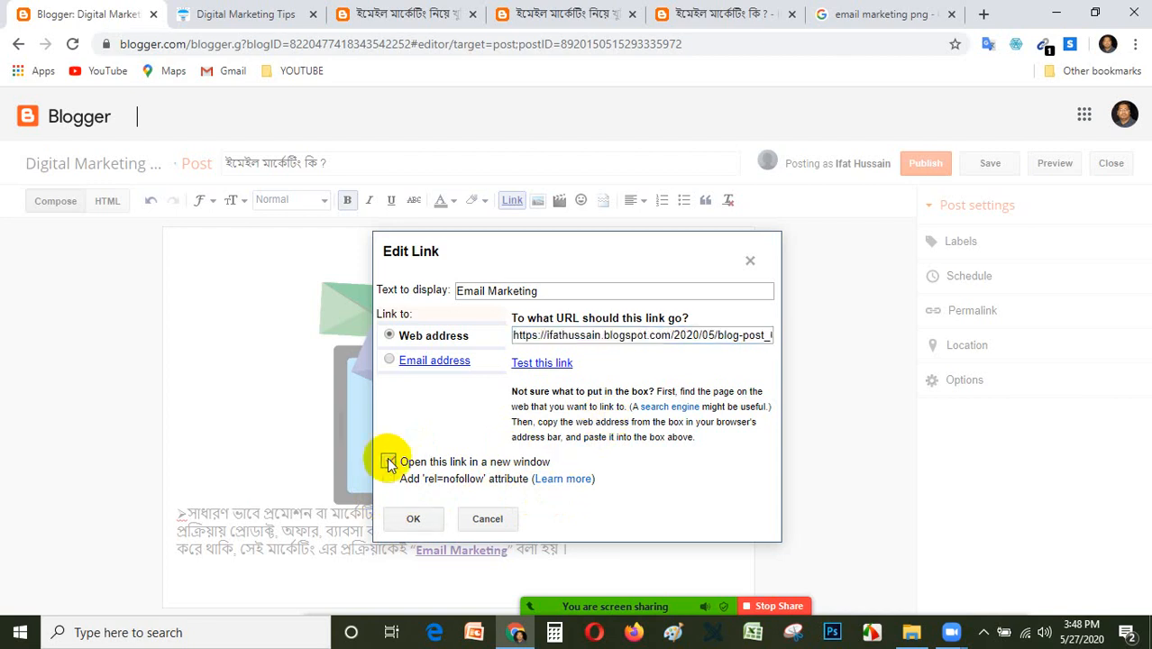
{"action": "left_click", "coordinate": [427, 521]}
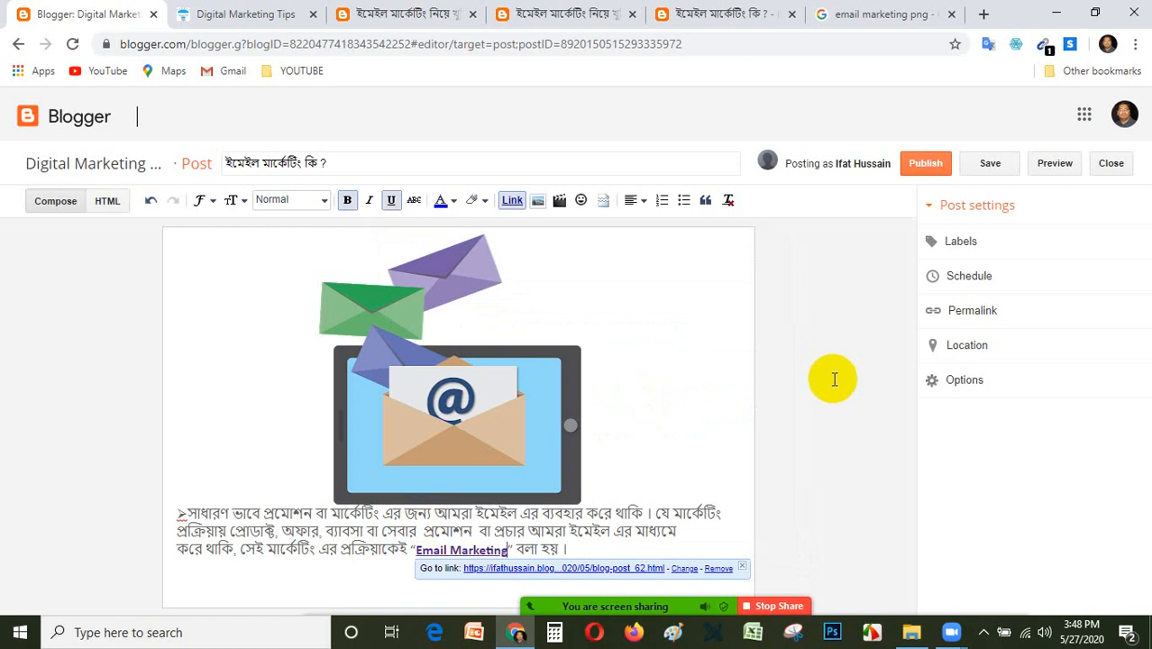
{"action": "left_click", "coordinate": [721, 330]}
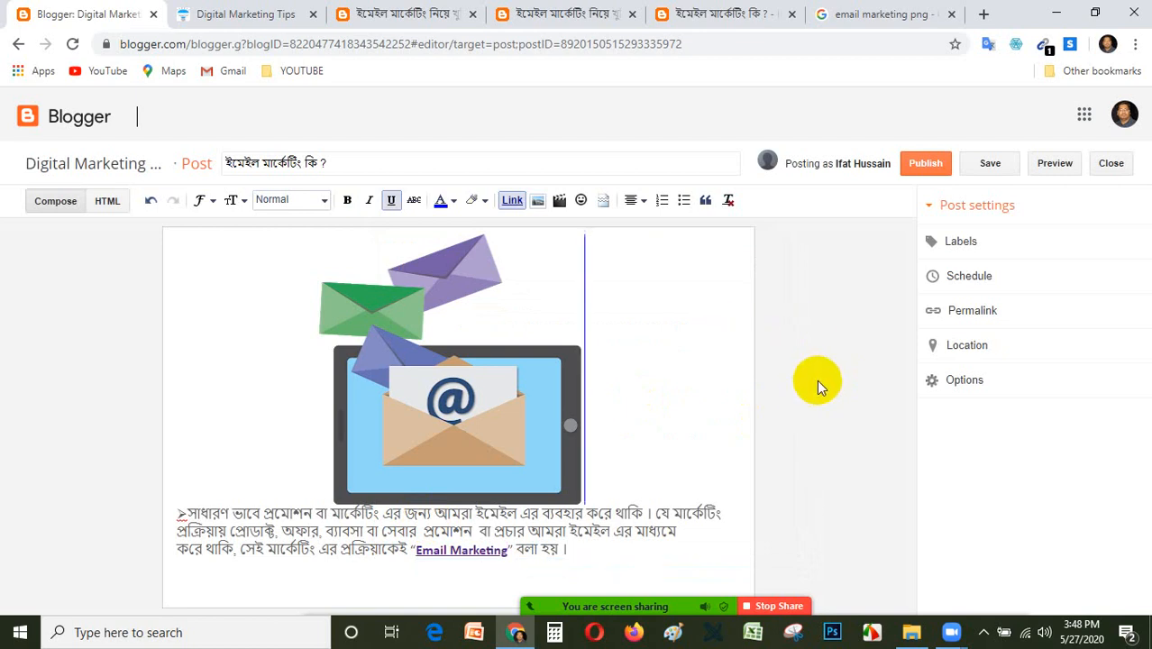
{"action": "left_click", "coordinate": [380, 586]}
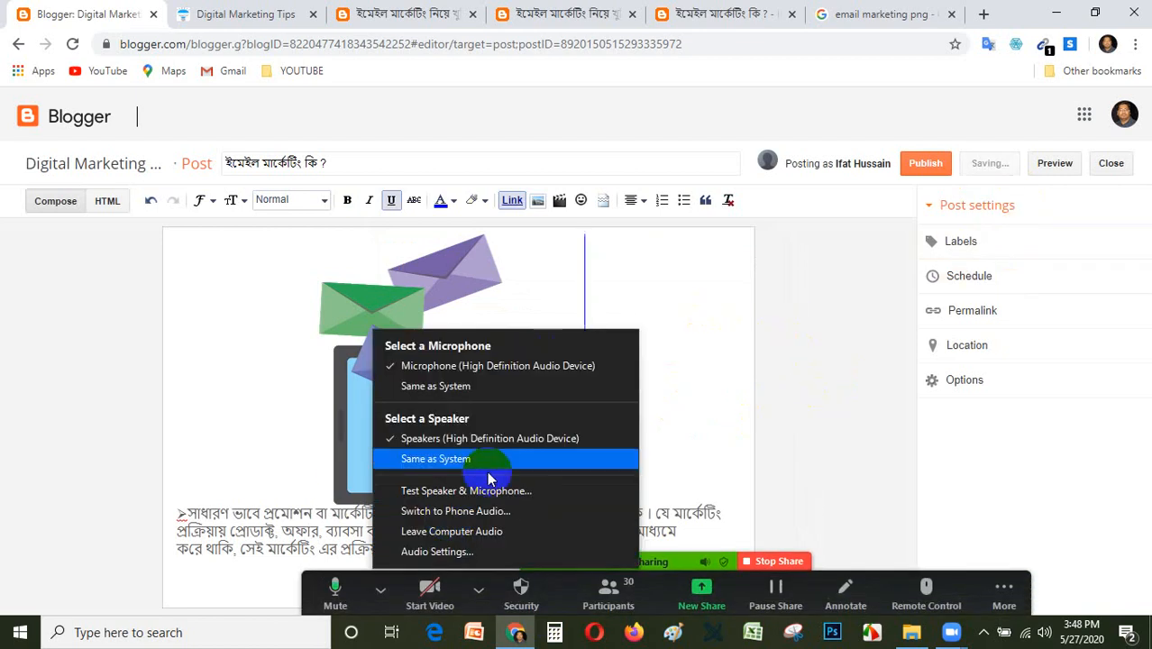
{"action": "left_click", "coordinate": [712, 352]}
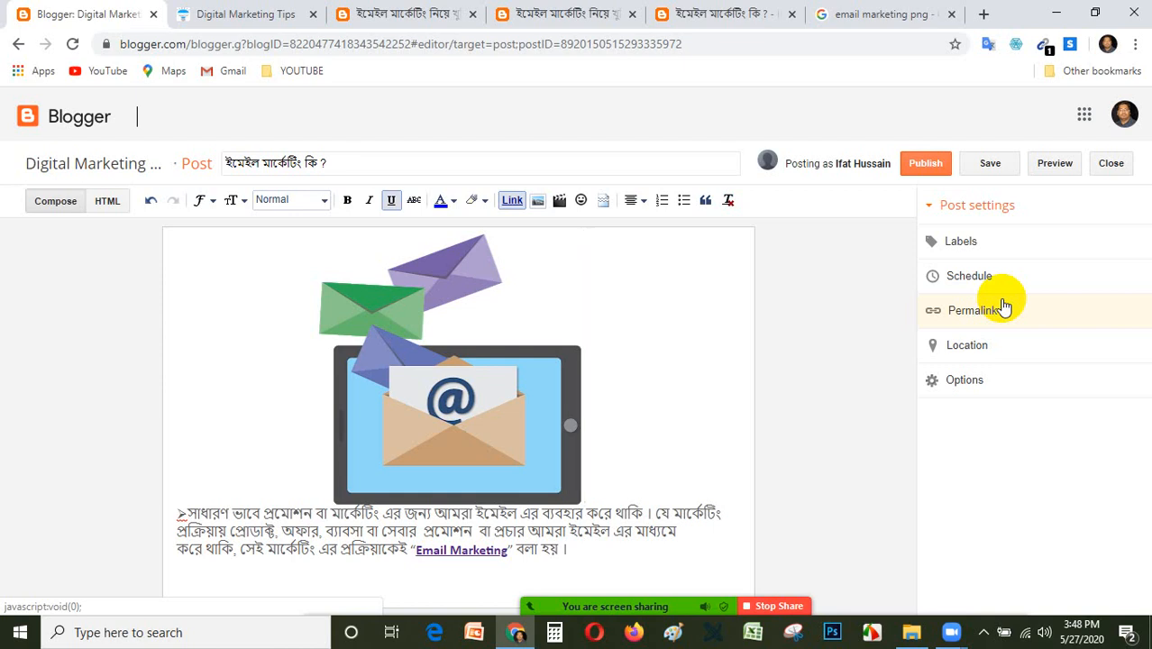
Add the label Email Marketing to the post.
{"action": "left_click", "coordinate": [978, 254]}
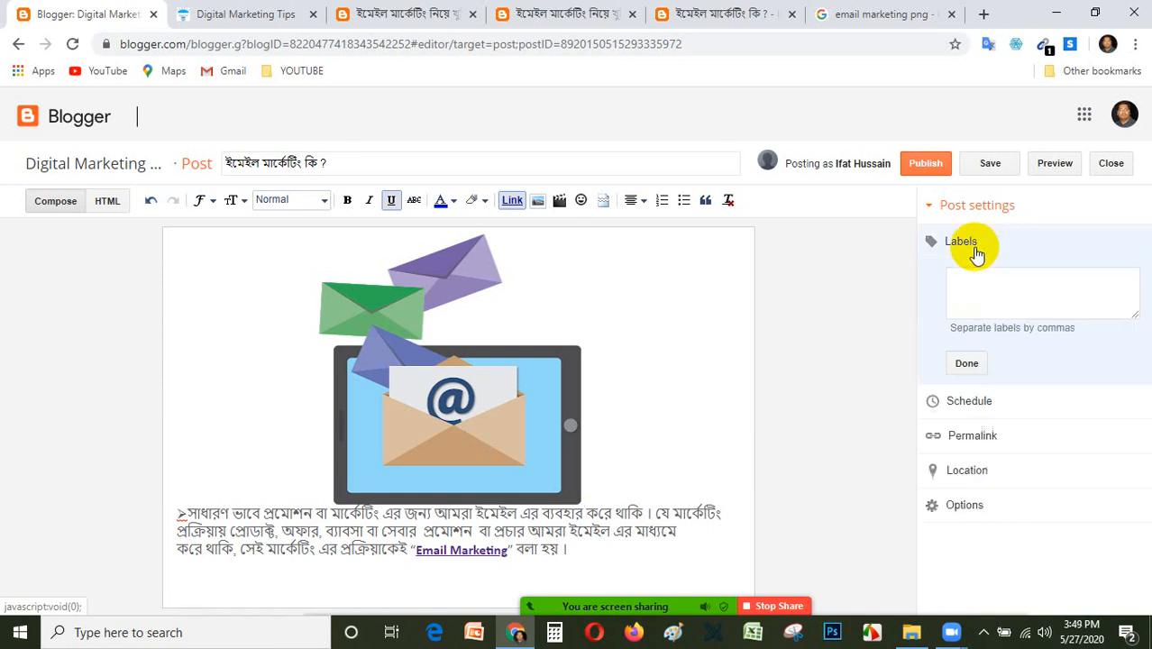
{"action": "left_click", "coordinate": [979, 291]}
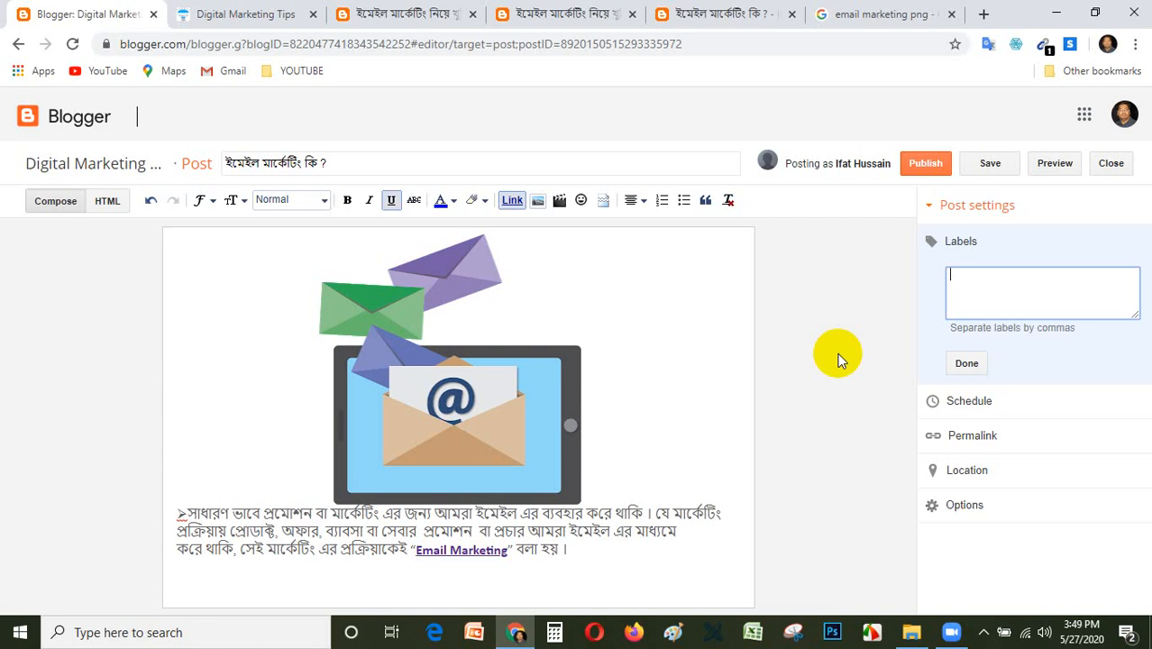
{"action": "type", "text": "Email Marketing"}
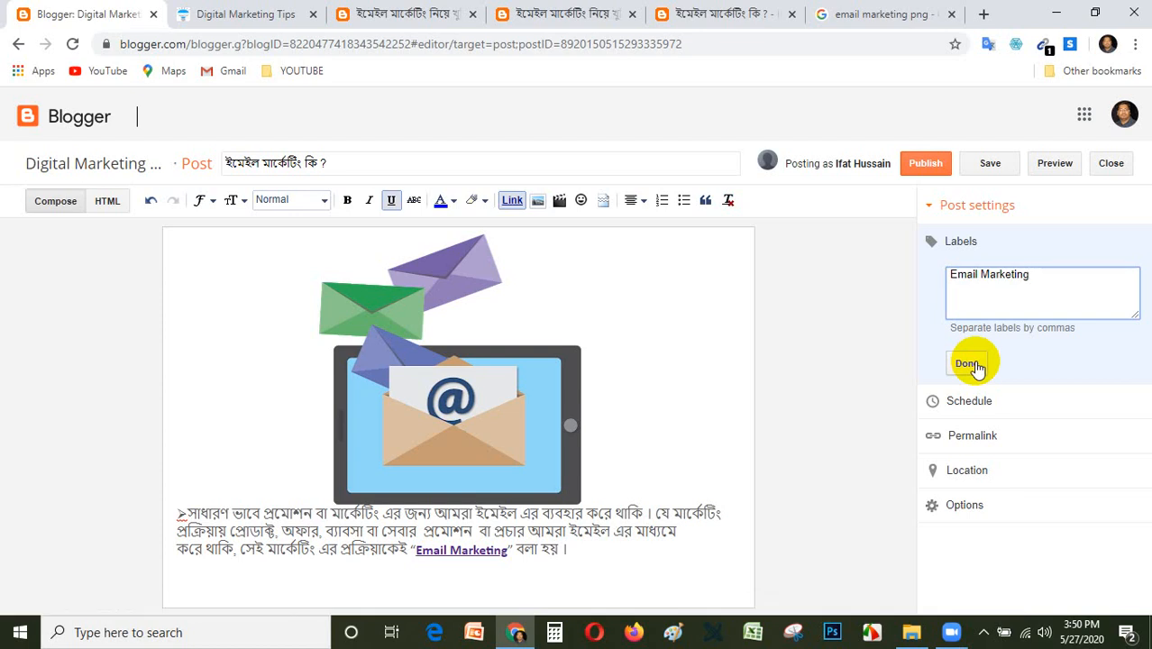
{"action": "left_click", "coordinate": [973, 364]}
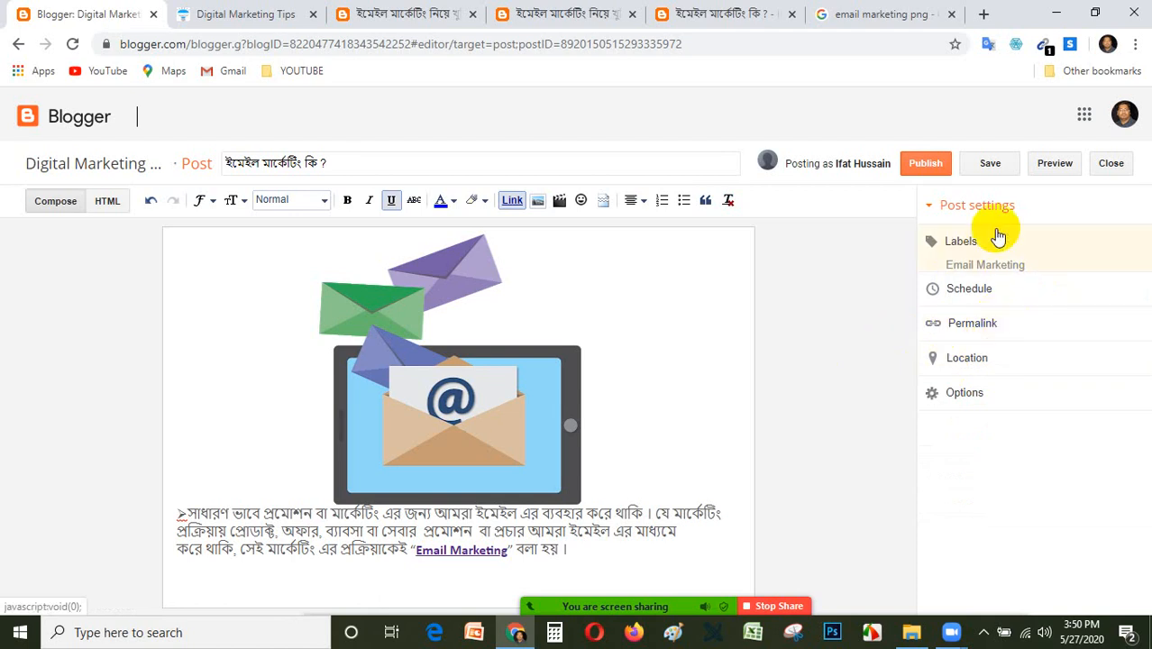
Give the post the custom permalink emailmarketing.
{"action": "left_click", "coordinate": [977, 327]}
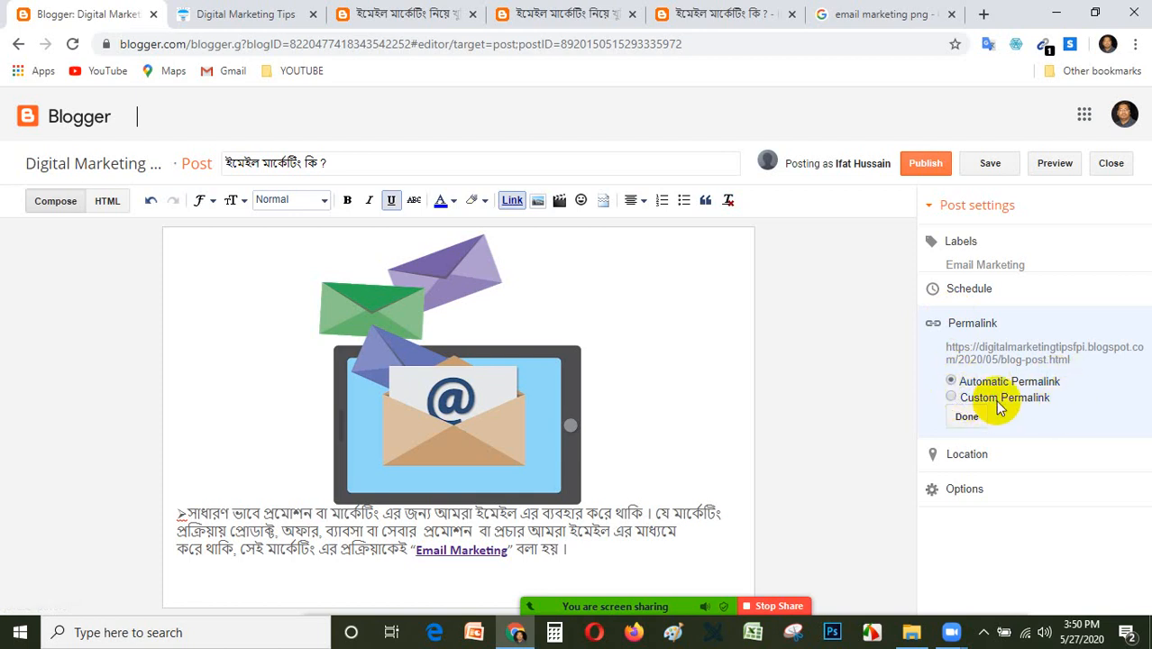
{"action": "left_click", "coordinate": [952, 397]}
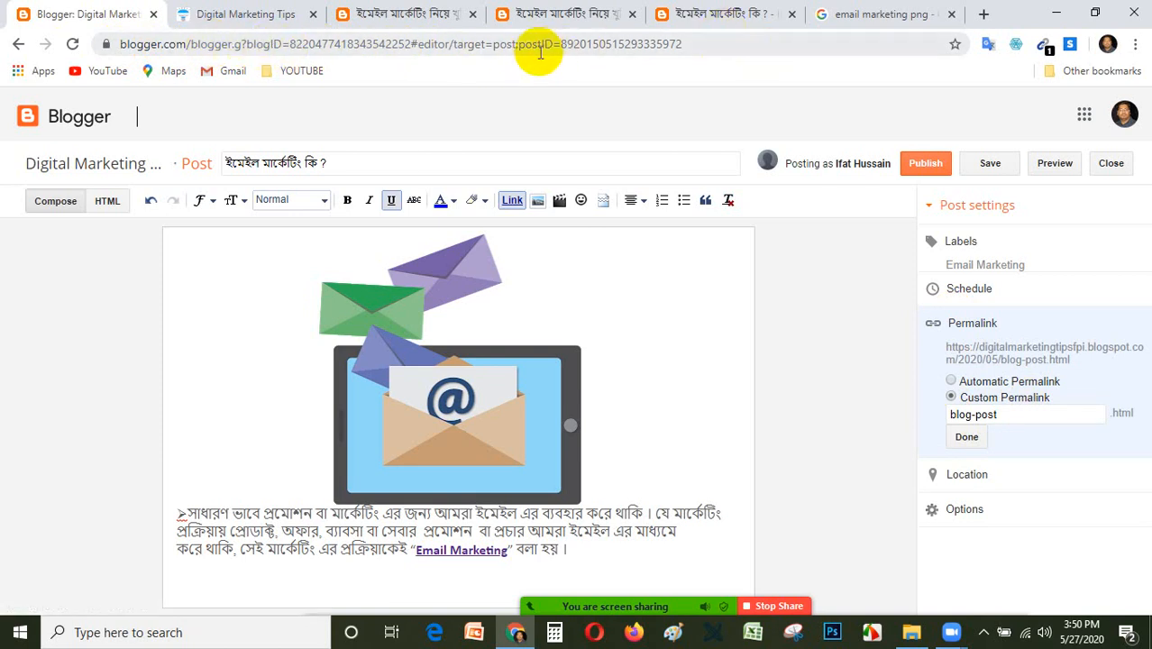
{"action": "left_click_drag", "start_coordinate": [493, 47], "coordinate": [547, 46]}
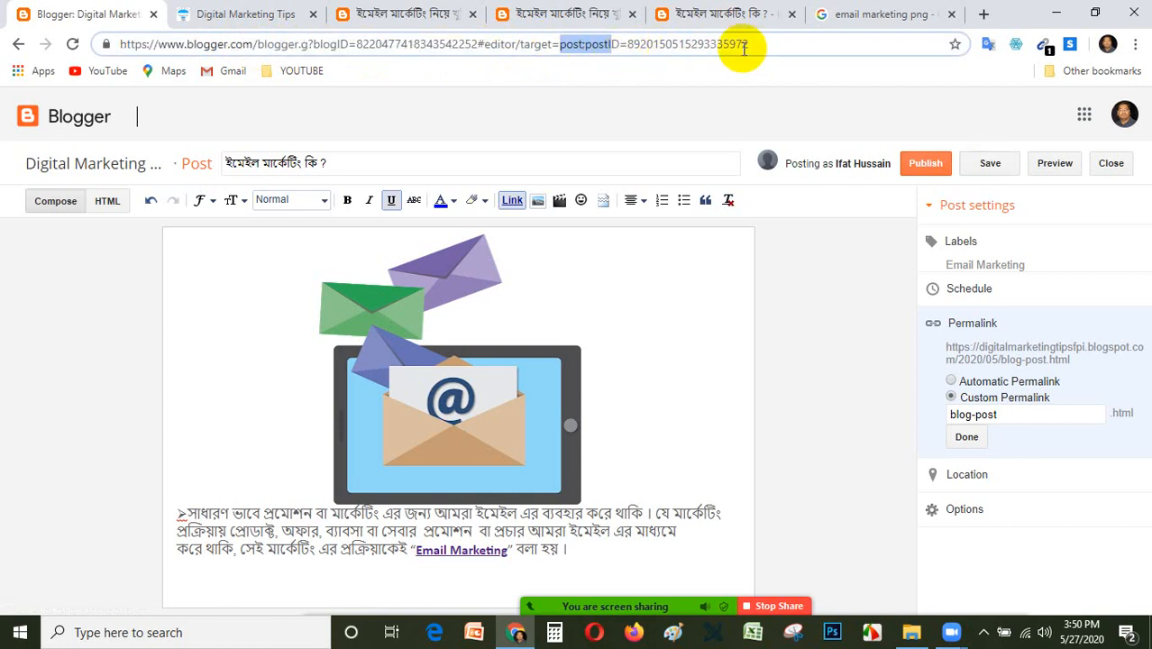
{"action": "triple_click", "coordinate": [1047, 412]}
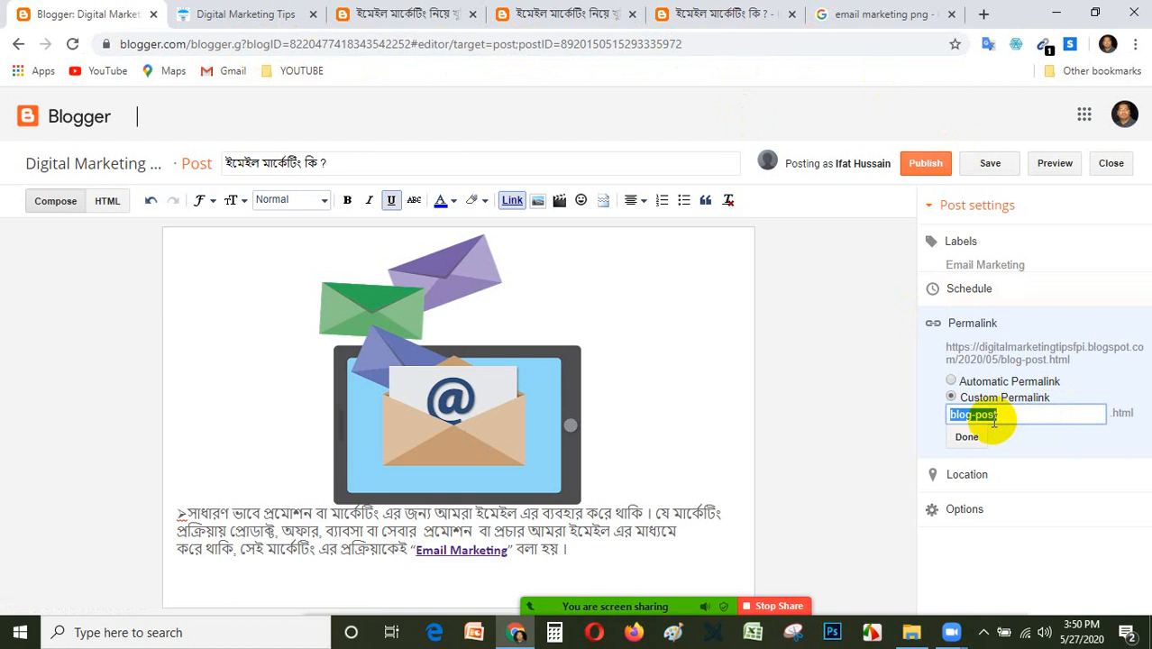
{"action": "key", "text": "BackSpace"}
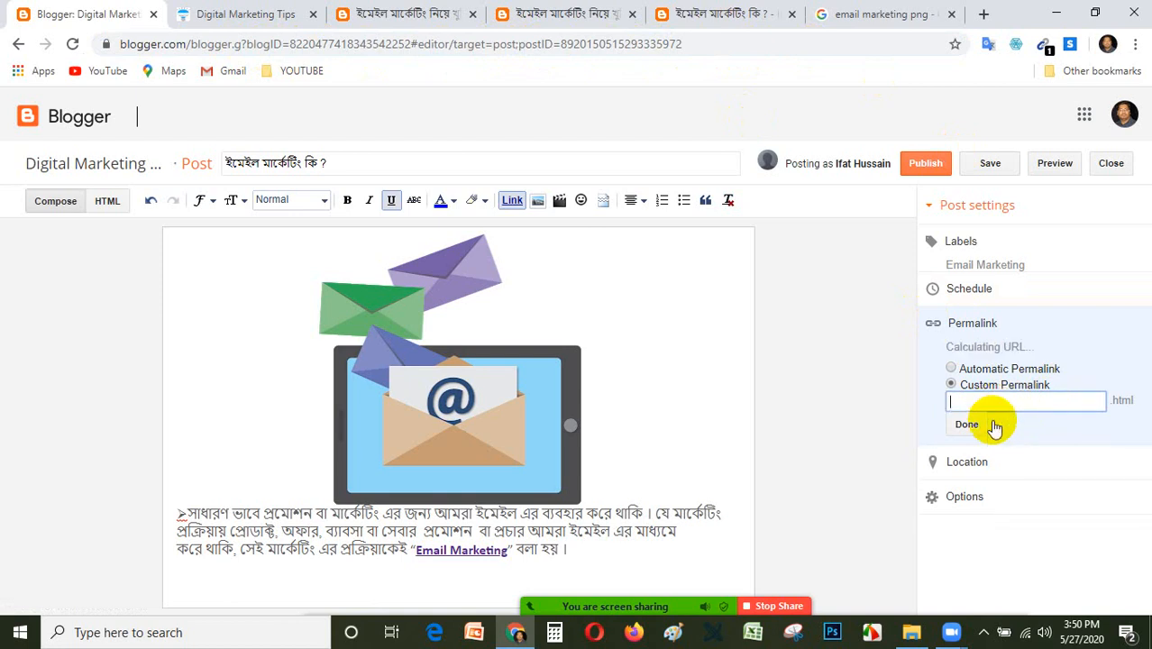
{"action": "type", "text": "email"}
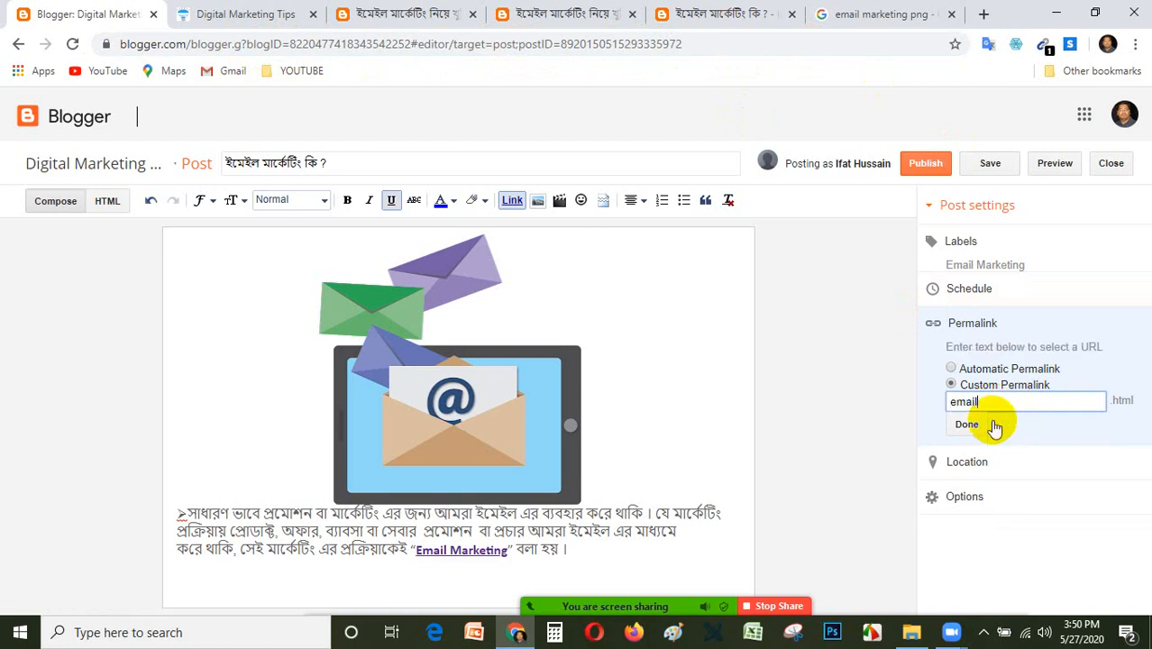
{"action": "type", "text": "mark"}
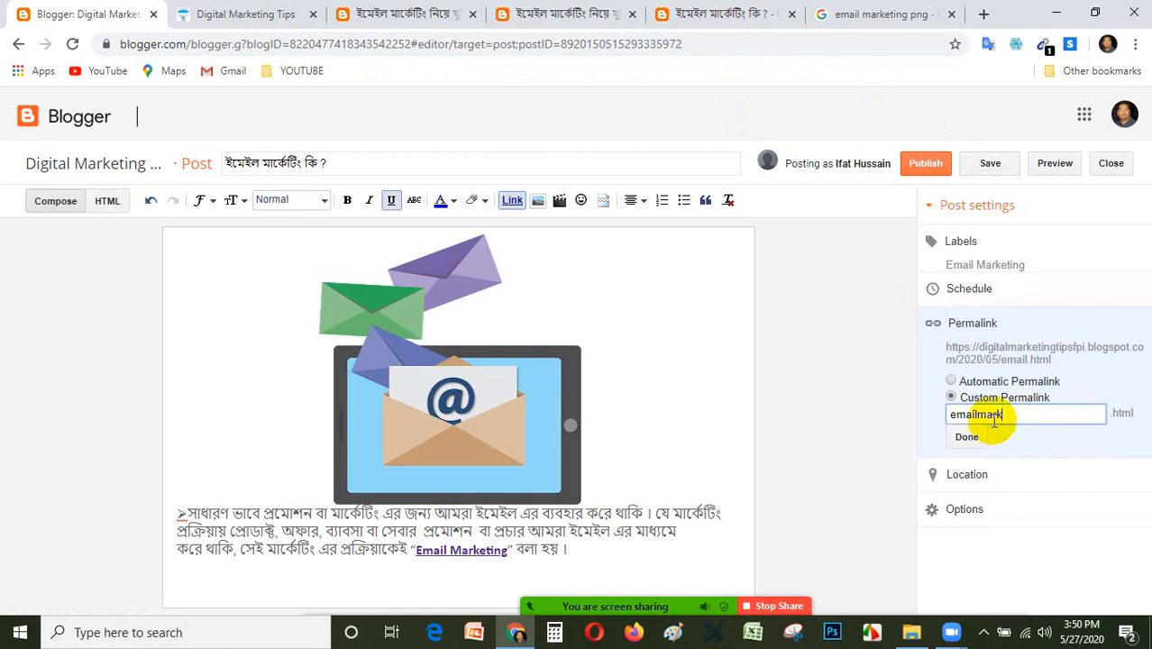
{"action": "type", "text": "eting"}
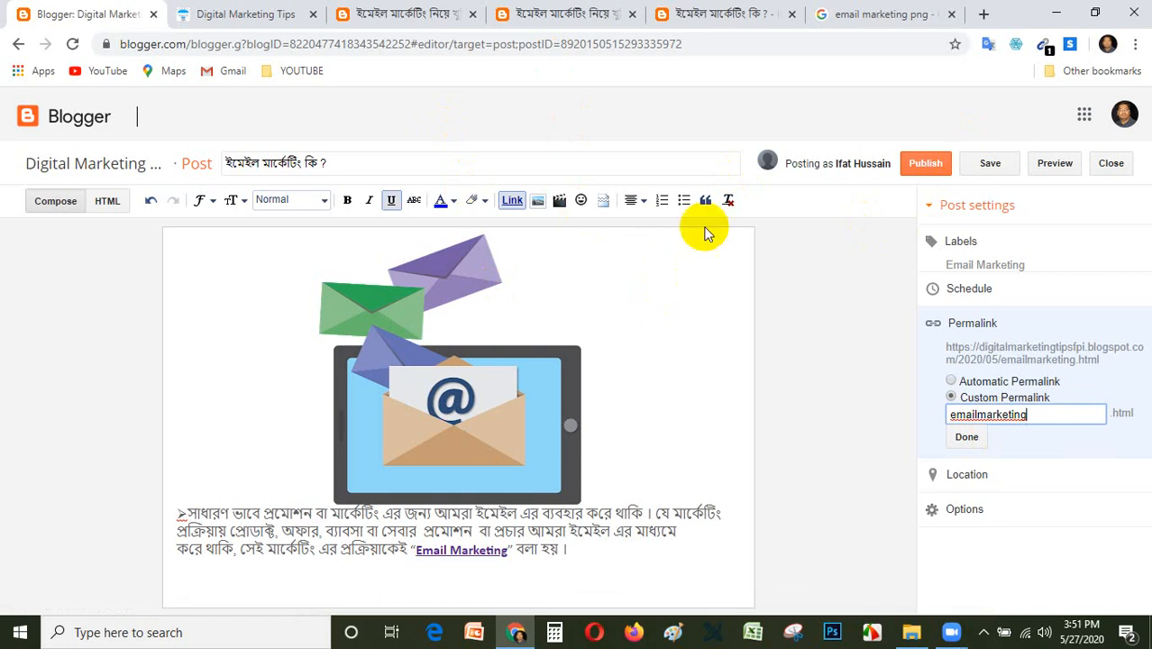
{"action": "left_click", "coordinate": [969, 441]}
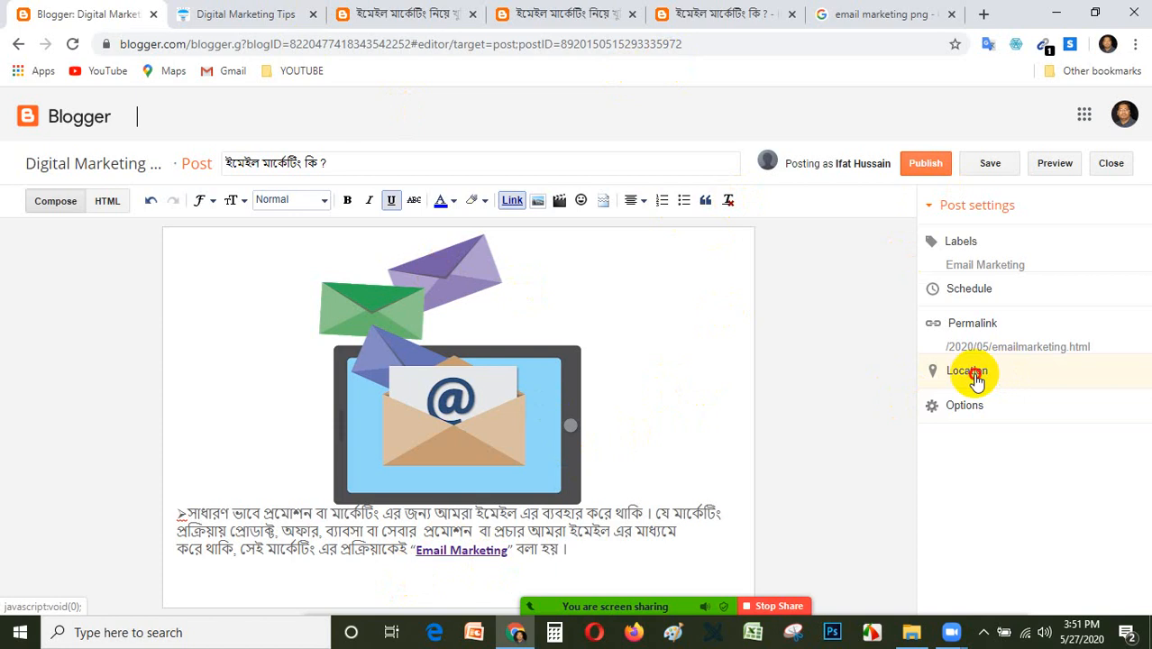
Search for dhaka as the post's location and apply Dhaka, Bangladesh.
{"action": "left_click", "coordinate": [976, 378]}
{"action": "left_click", "coordinate": [1030, 407]}
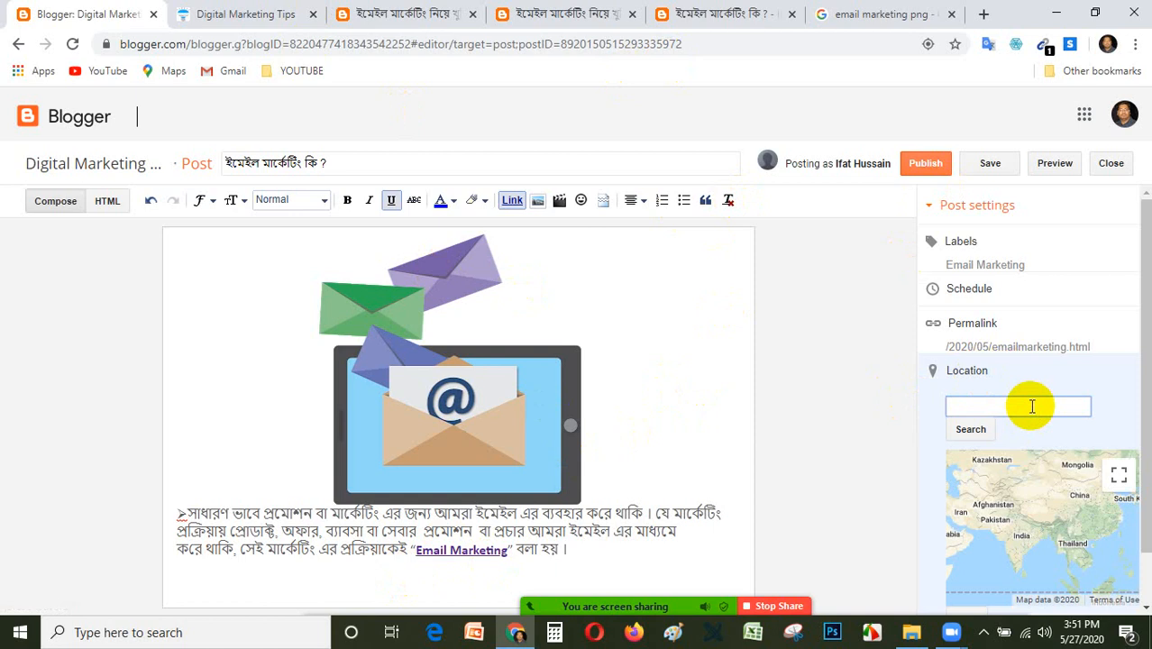
{"action": "type", "text": "da"}
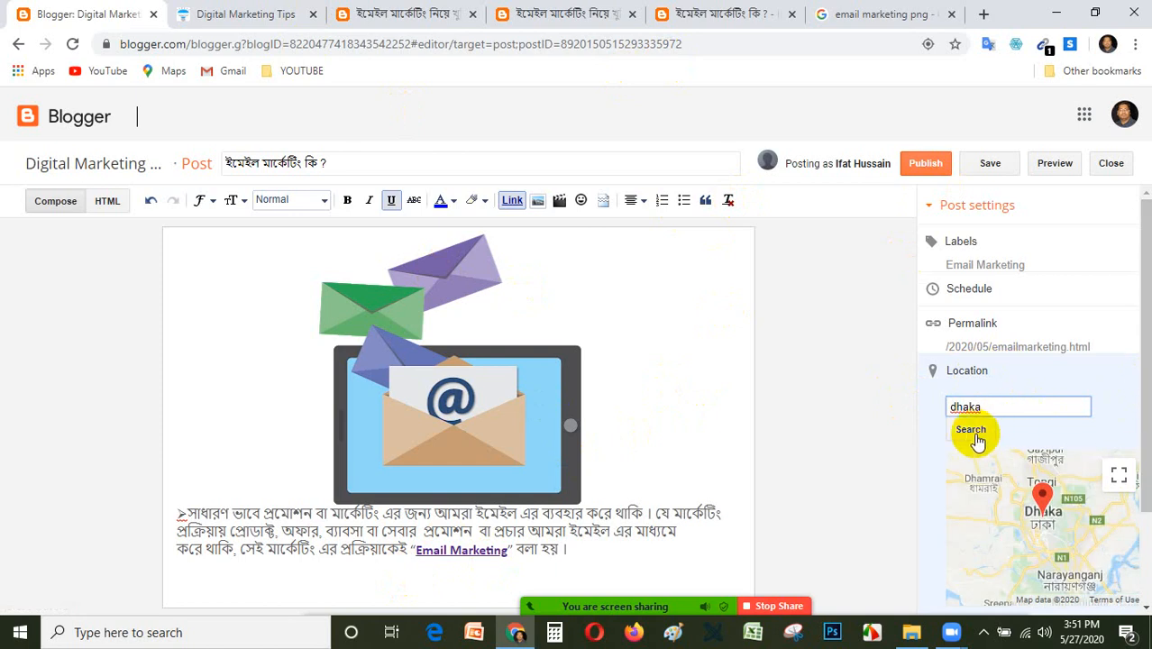
{"action": "scroll", "coordinate": [1143, 422], "scroll_direction": "down", "scroll_amount": 3}
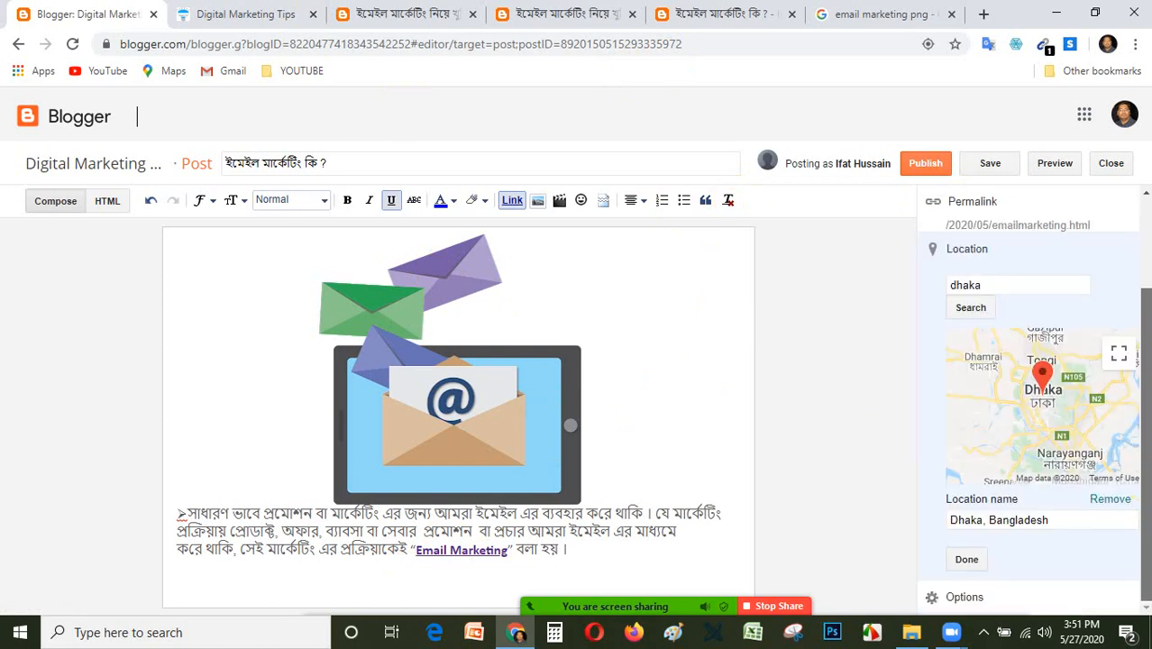
{"action": "left_click", "coordinate": [965, 559]}
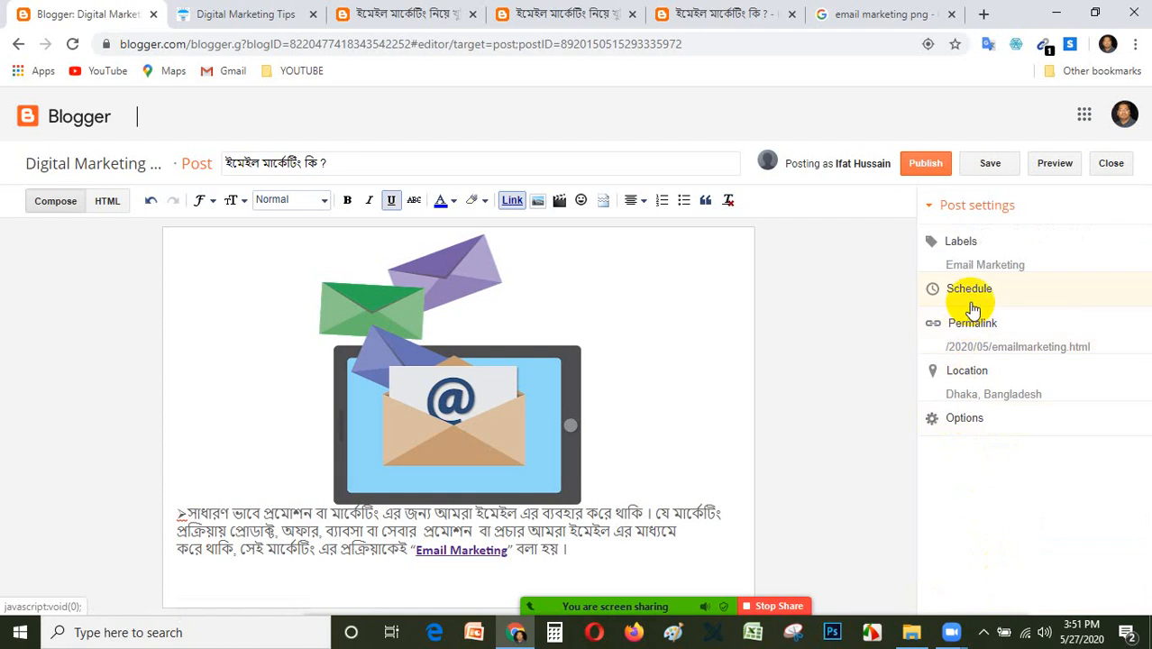
Show the post schedule's Set date and time choice, and return the schedule to Automatic.
{"action": "left_click", "coordinate": [979, 302]}
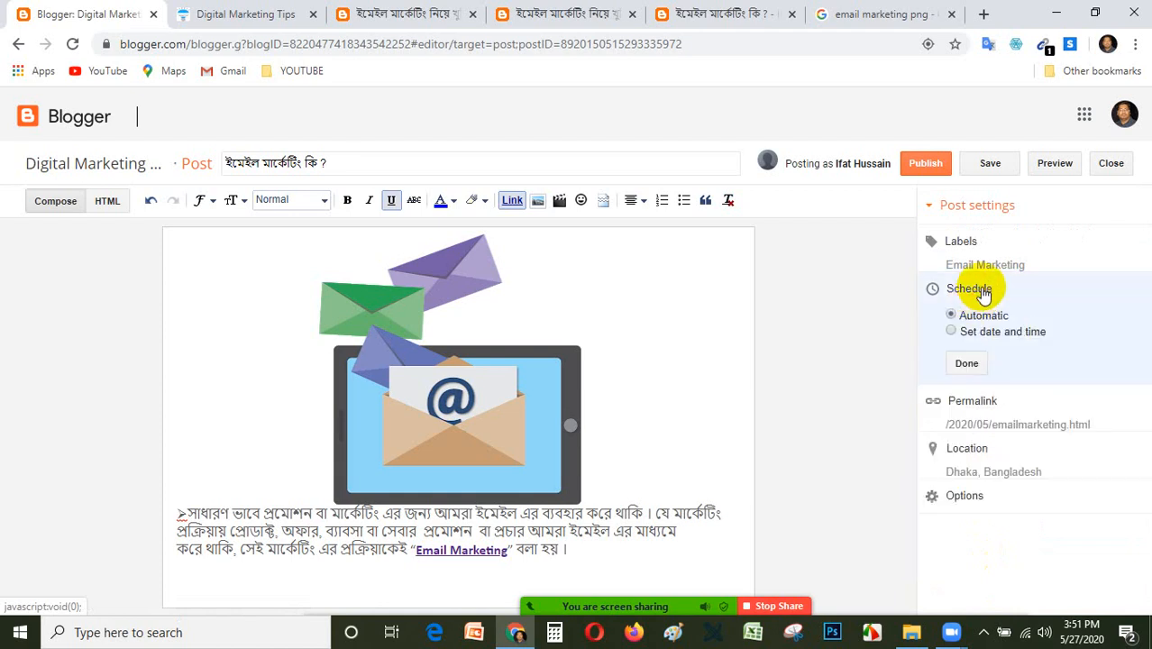
{"action": "left_click", "coordinate": [952, 332]}
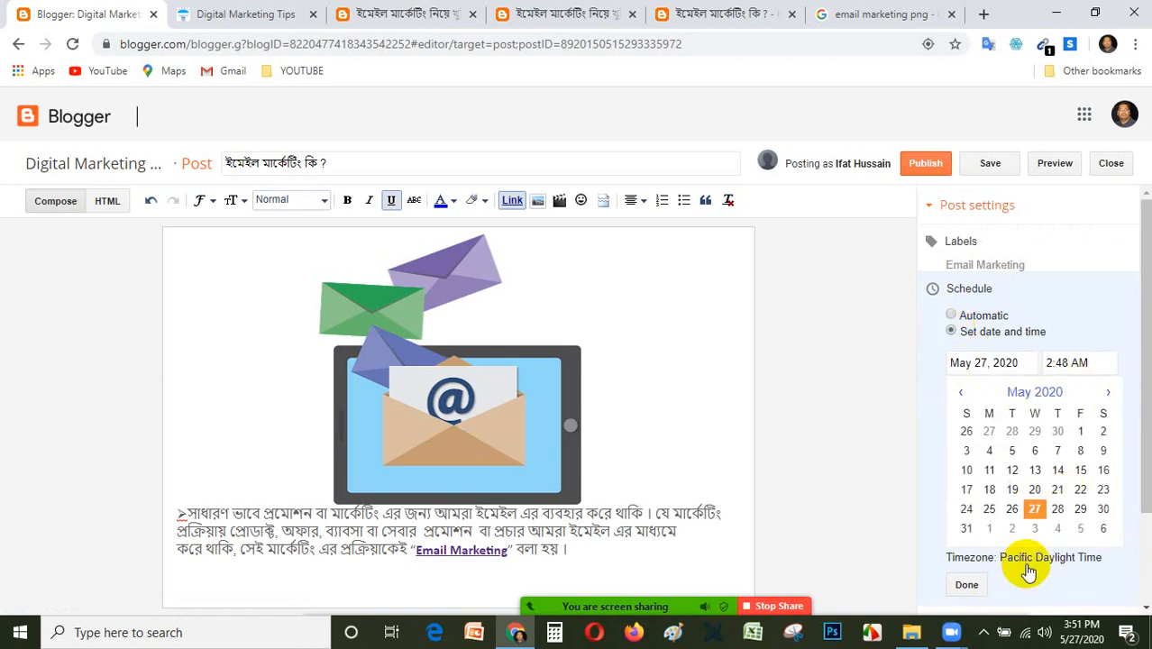
{"action": "left_click", "coordinate": [952, 317]}
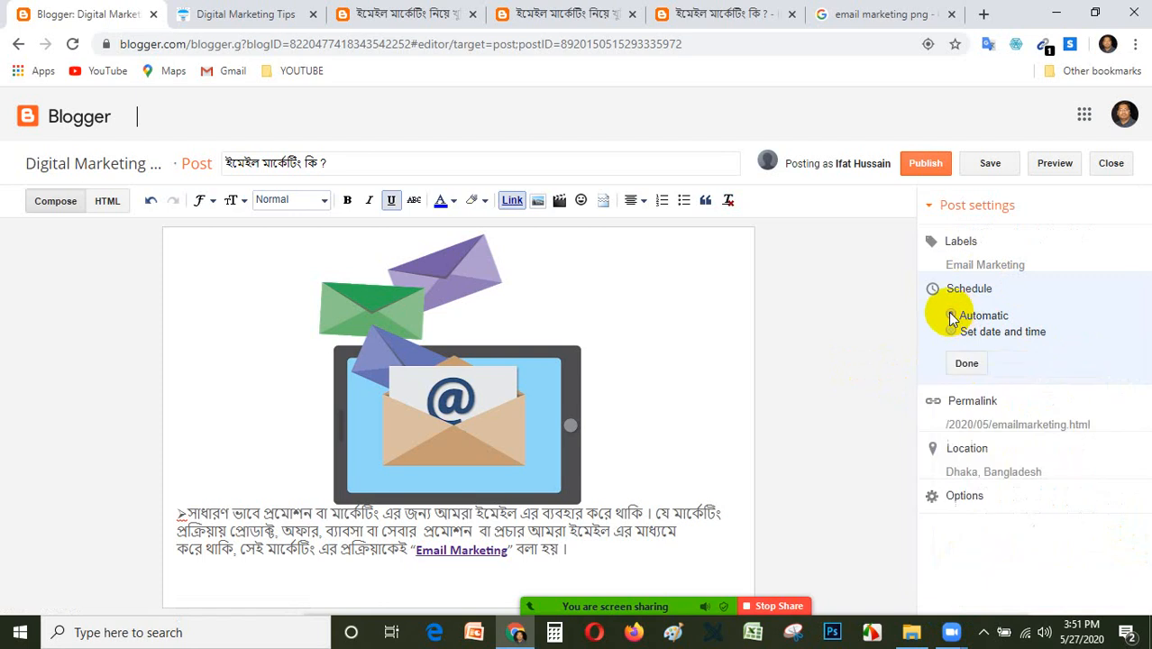
Review the post's reader comments, compose mode and line break options, and admit the waiting participant to the Zoom meeting.
{"action": "left_click", "coordinate": [973, 502]}
{"action": "scroll", "coordinate": [1055, 464], "scroll_direction": "down", "scroll_amount": 1}
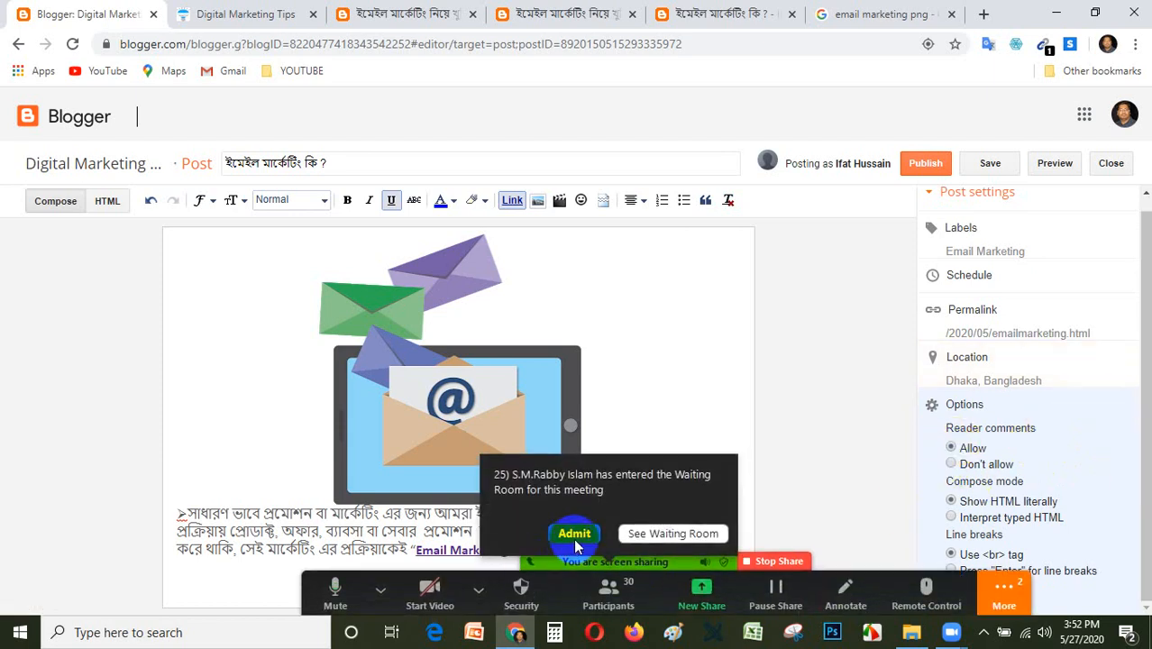
{"action": "left_click", "coordinate": [574, 537]}
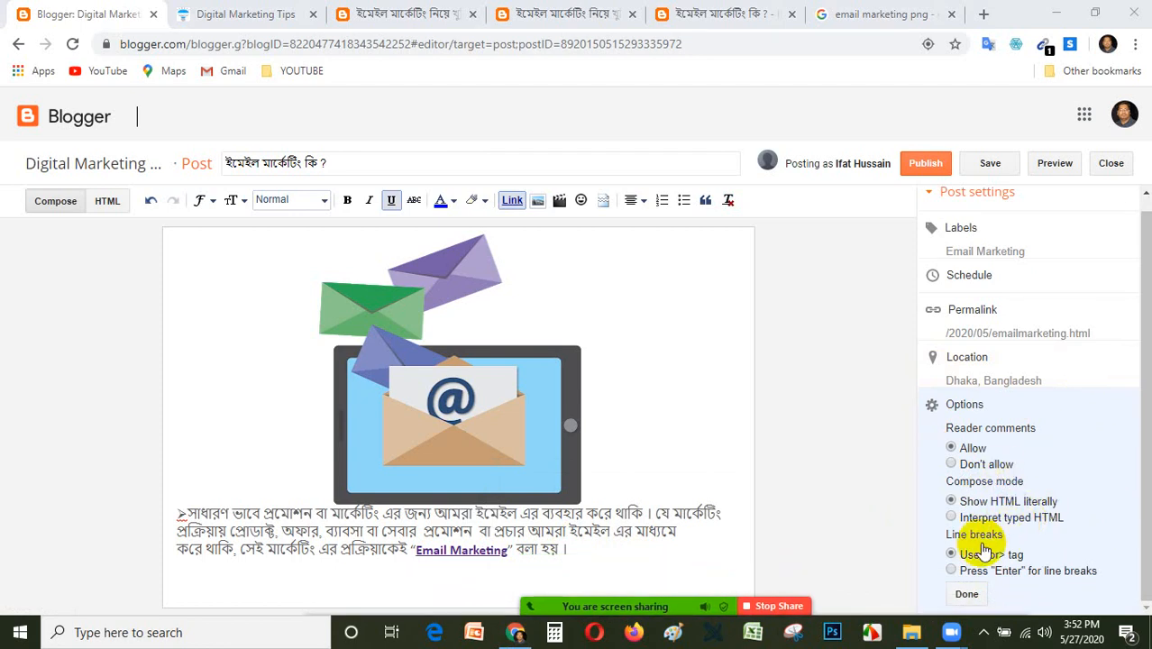
{"action": "left_click", "coordinate": [964, 595]}
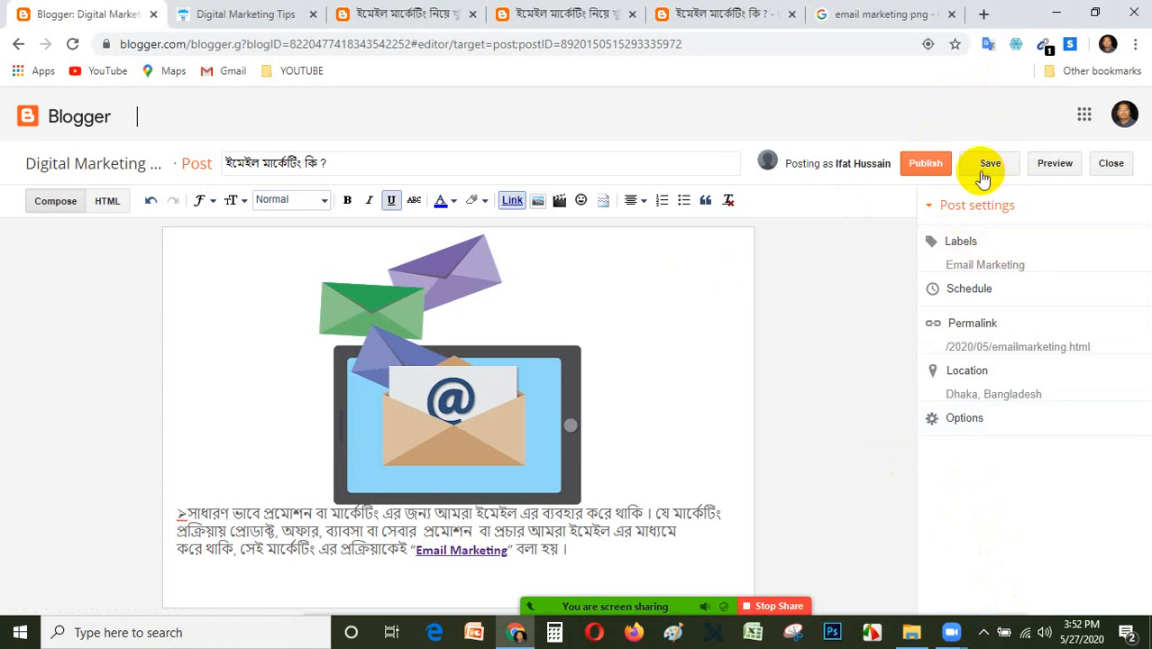
Preview the post, examining its title, image, paragraph and tags, and return to the post editor.
{"action": "left_click", "coordinate": [1048, 171]}
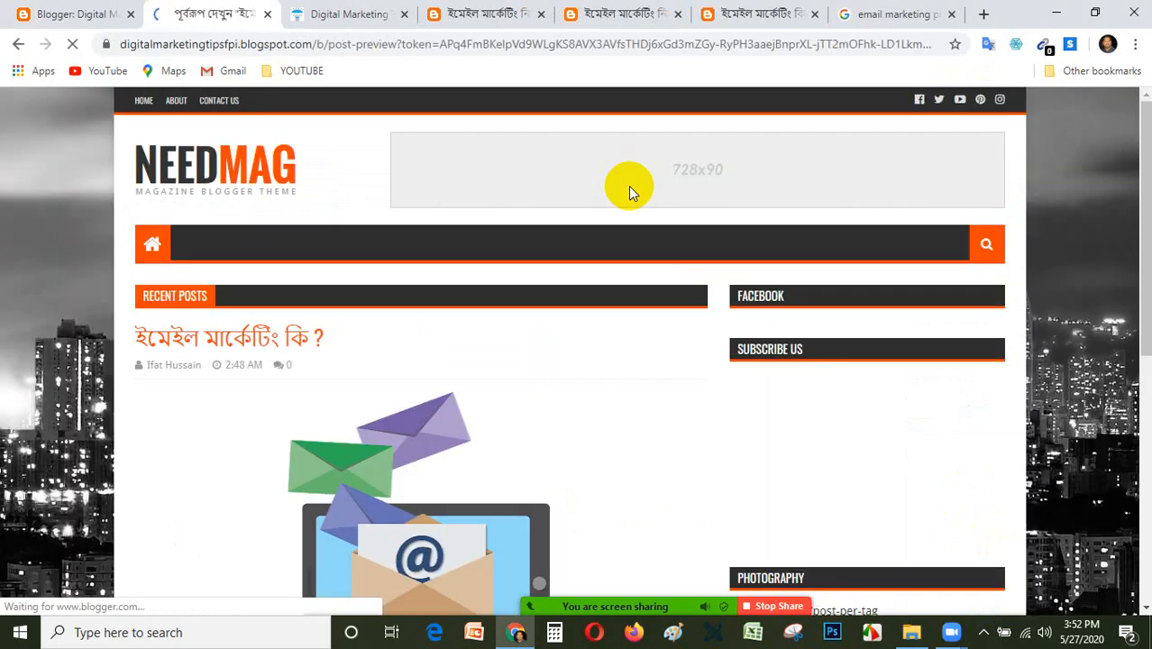
{"action": "scroll", "coordinate": [620, 456], "scroll_direction": "down", "scroll_amount": 3}
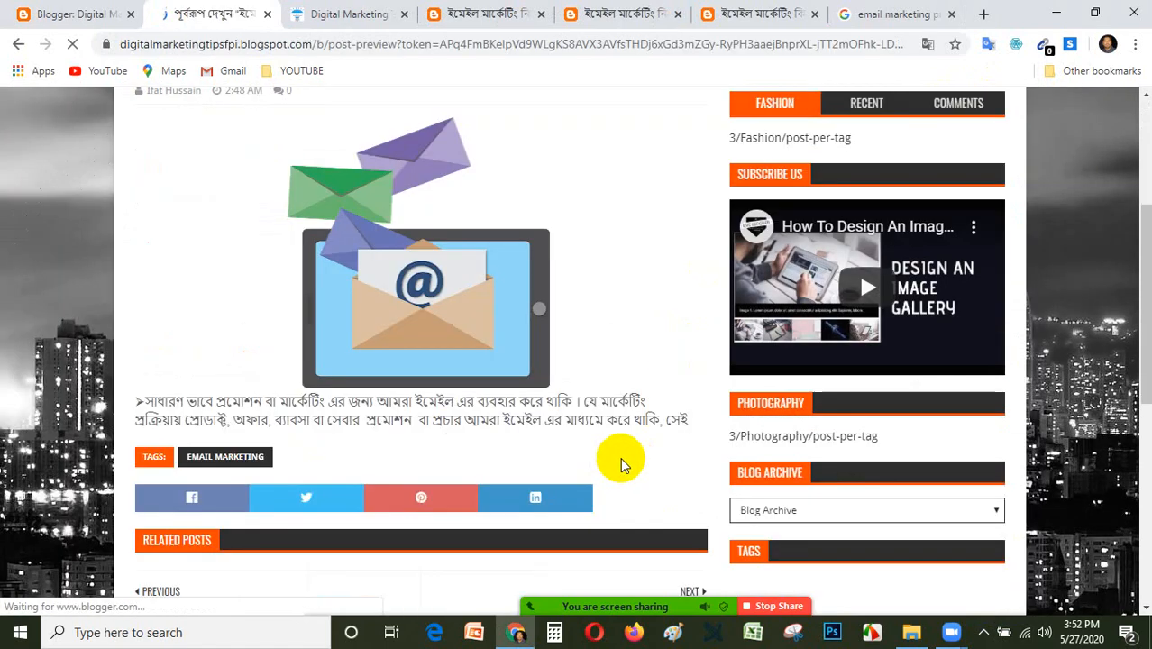
{"action": "scroll", "coordinate": [620, 457], "scroll_direction": "down", "scroll_amount": 3}
{"action": "scroll", "coordinate": [613, 447], "scroll_direction": "up", "scroll_amount": 2}
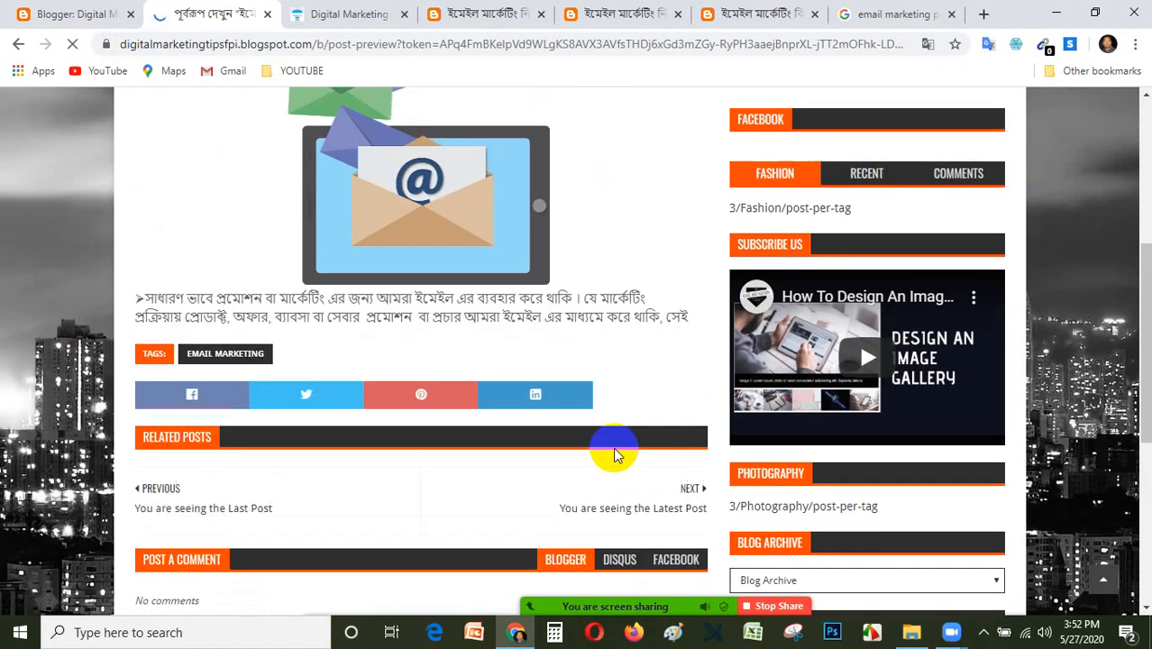
{"action": "scroll", "coordinate": [613, 447], "scroll_direction": "up", "scroll_amount": 2}
{"action": "left_click", "coordinate": [106, 13]}
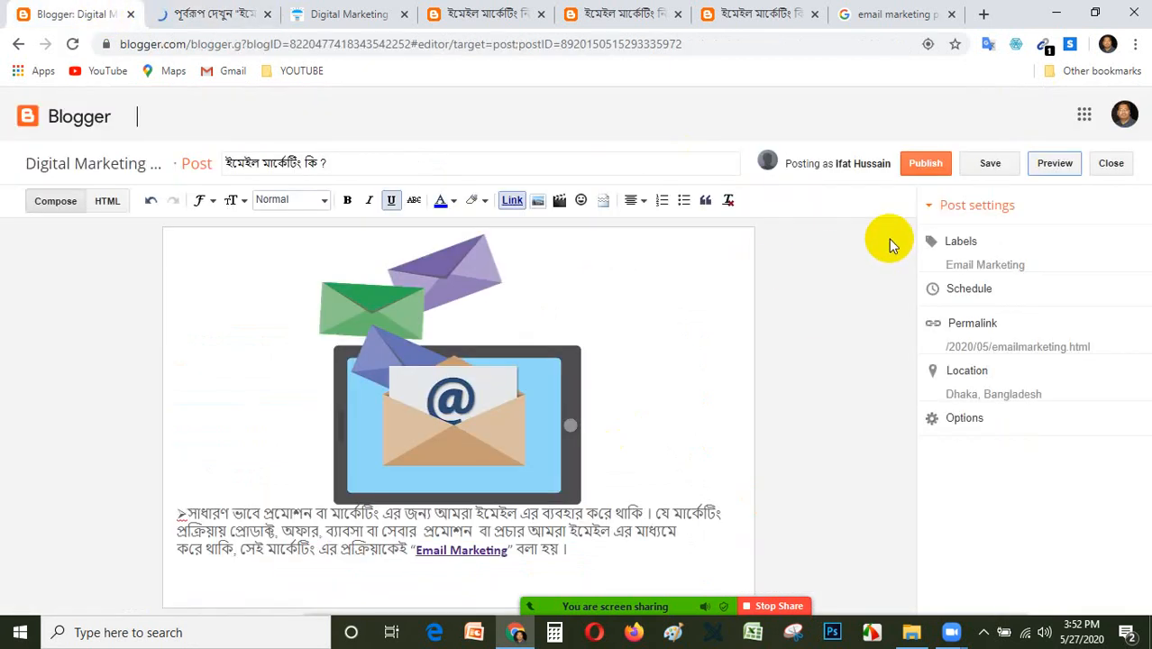
Publish the post and close every browser tab except the Blogger posts list.
{"action": "left_click", "coordinate": [927, 167]}
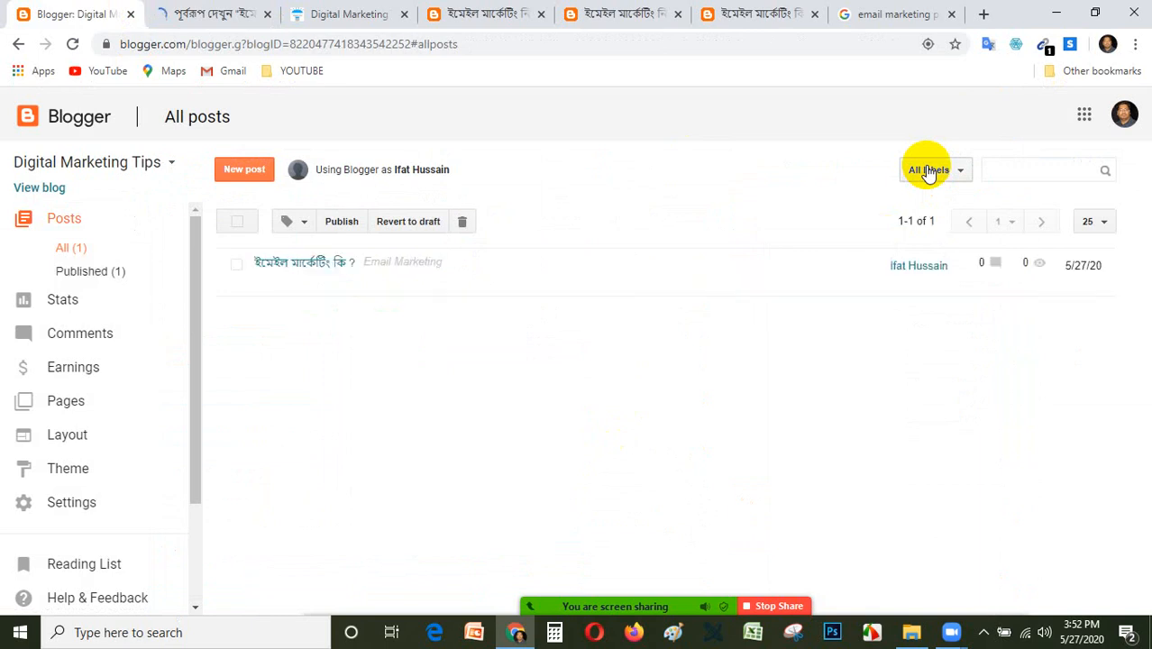
{"action": "left_click", "coordinate": [266, 15]}
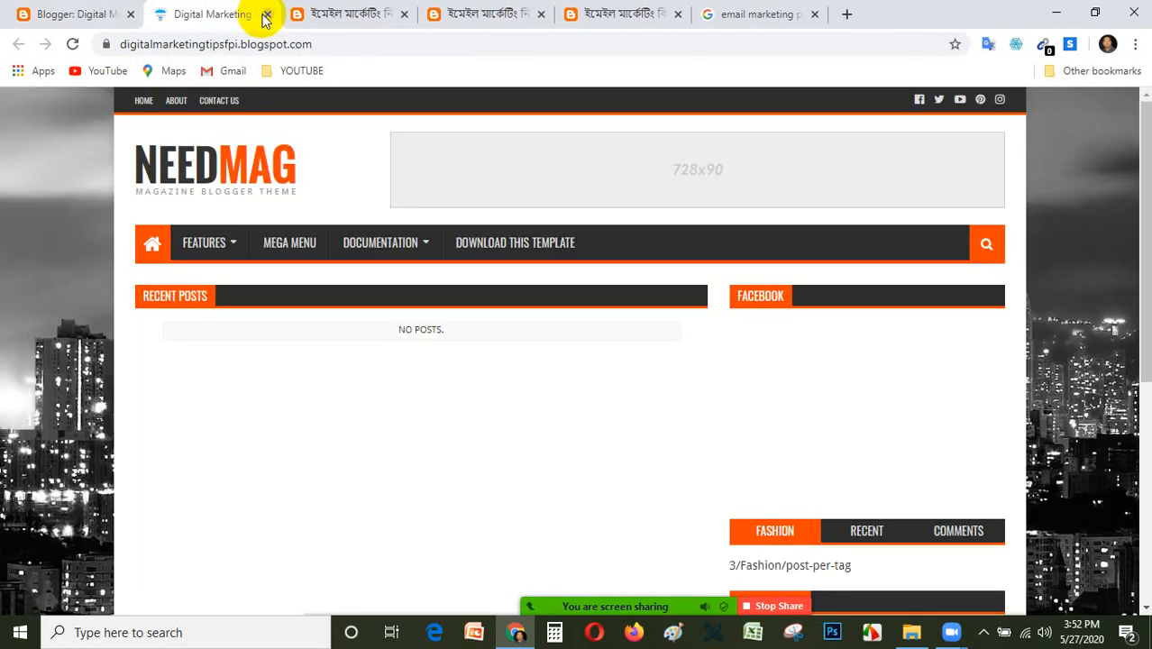
{"action": "left_click", "coordinate": [266, 14]}
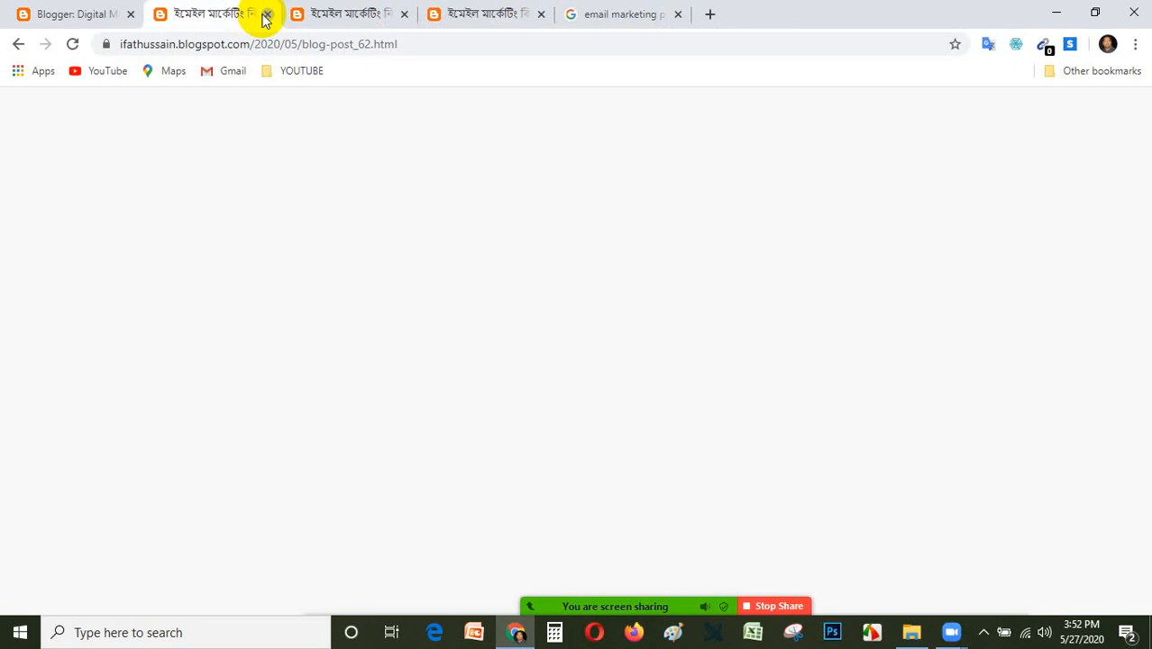
{"action": "left_click", "coordinate": [266, 14]}
{"action": "left_click", "coordinate": [266, 14]}
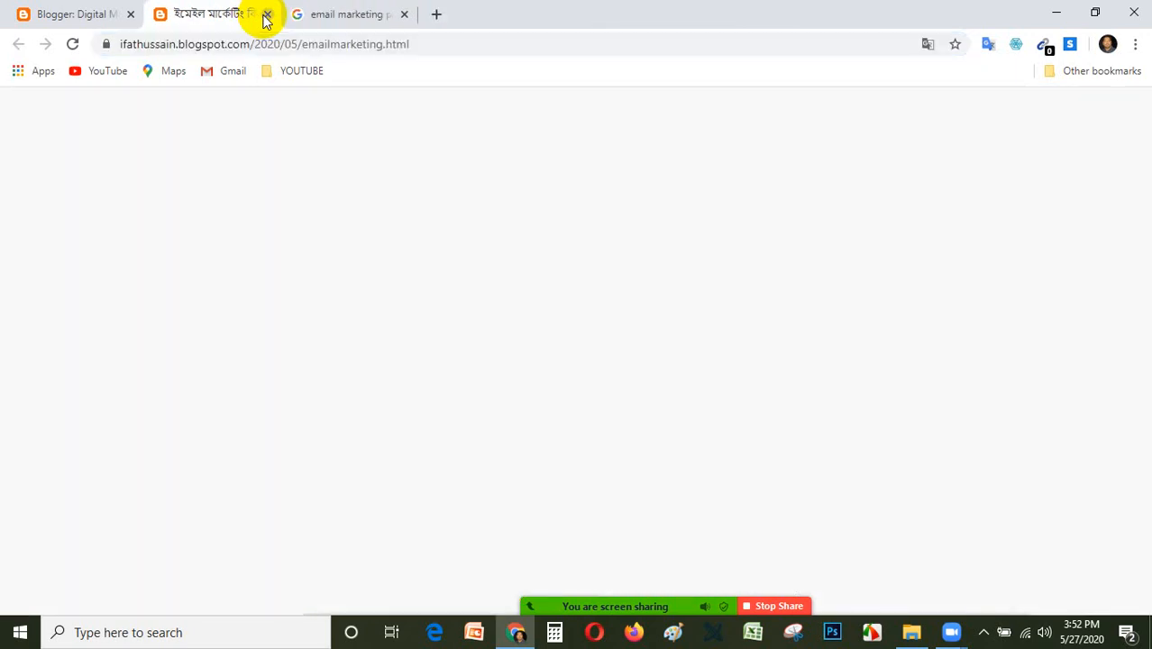
{"action": "left_click", "coordinate": [266, 14]}
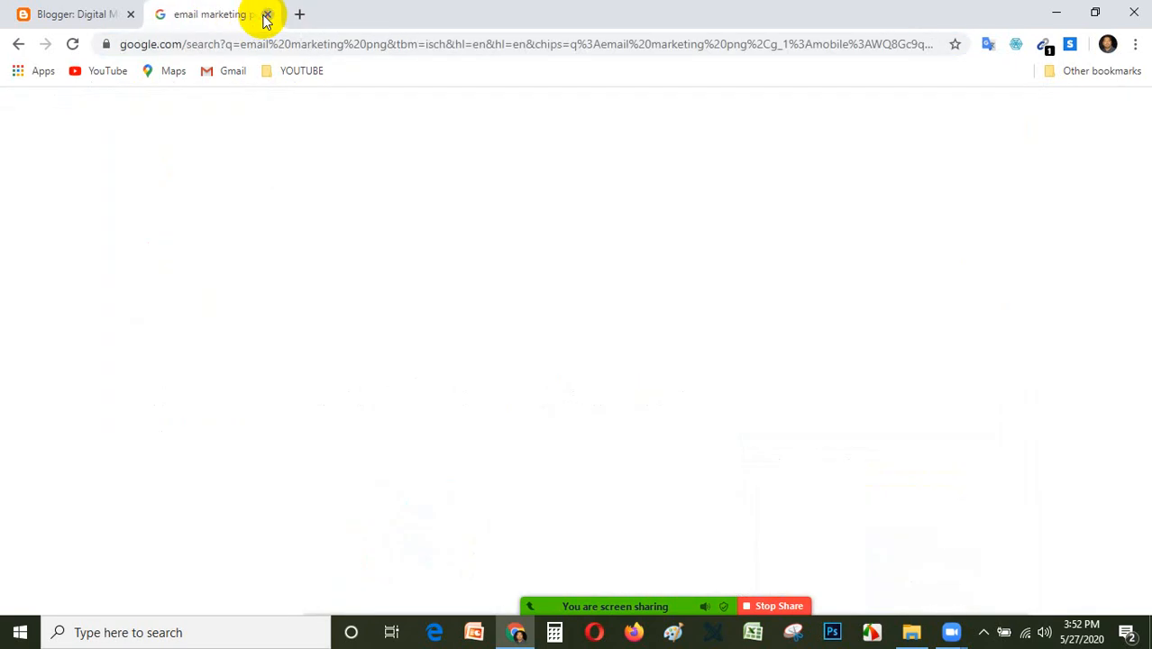
{"action": "left_click", "coordinate": [266, 15]}
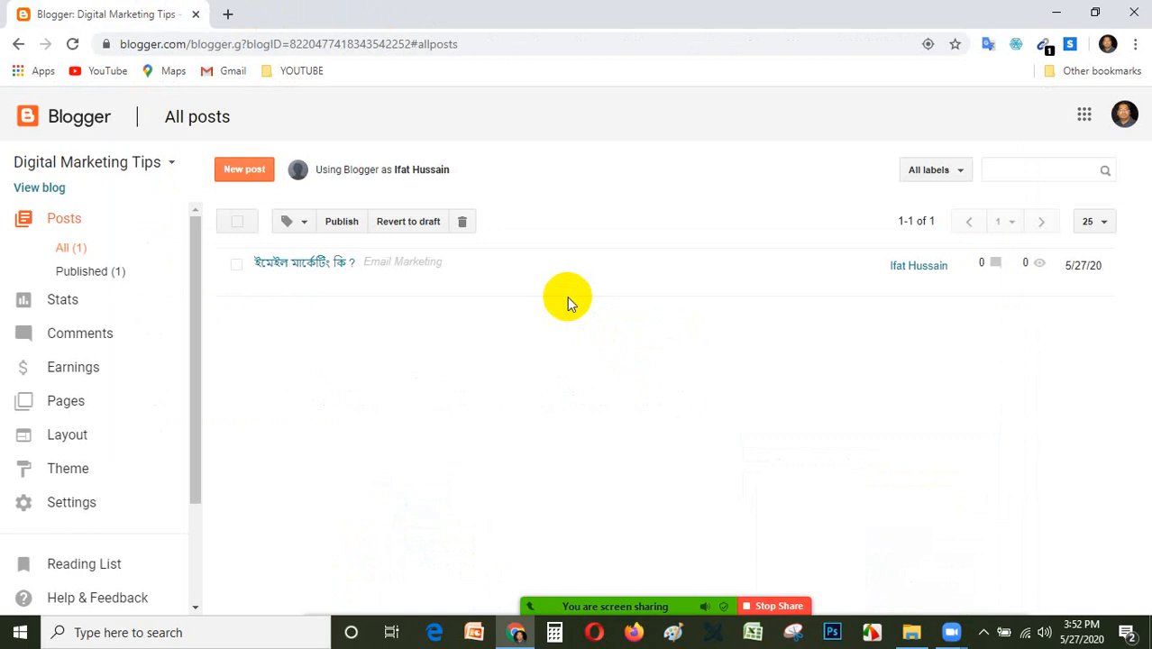
View the live blog and open the published post ইমেইল মার্কেটিং কি ?, examining its emailmarketing address, image, paragraph and tags.
{"action": "left_click", "coordinate": [41, 187]}
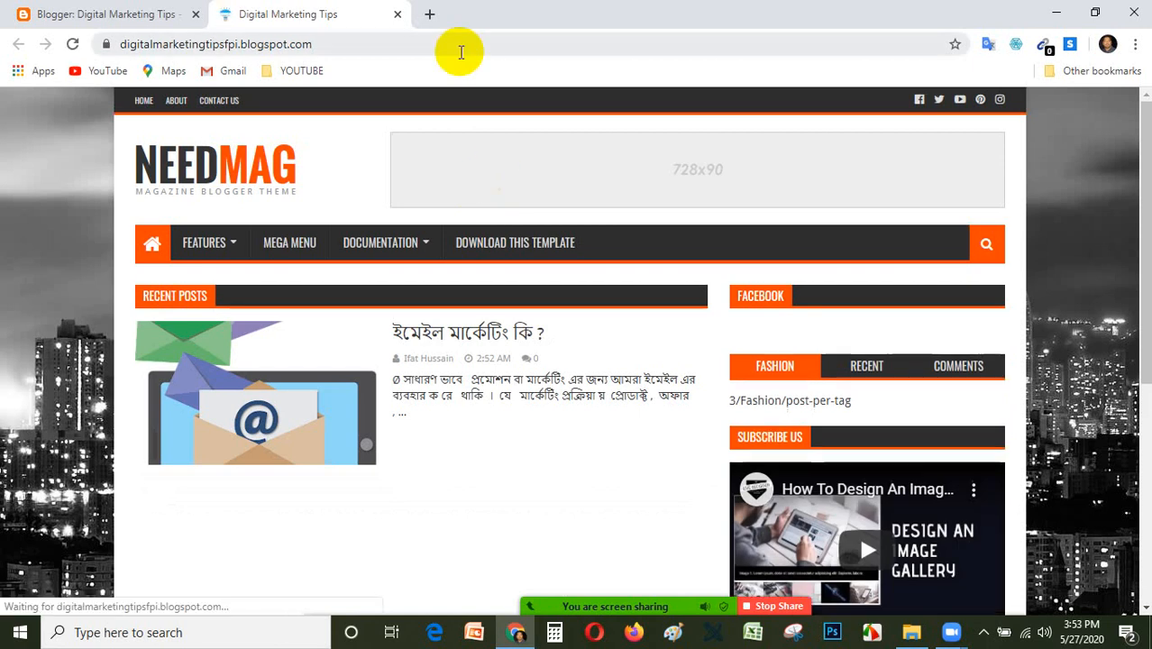
{"action": "scroll", "coordinate": [465, 442], "scroll_direction": "down", "scroll_amount": 2}
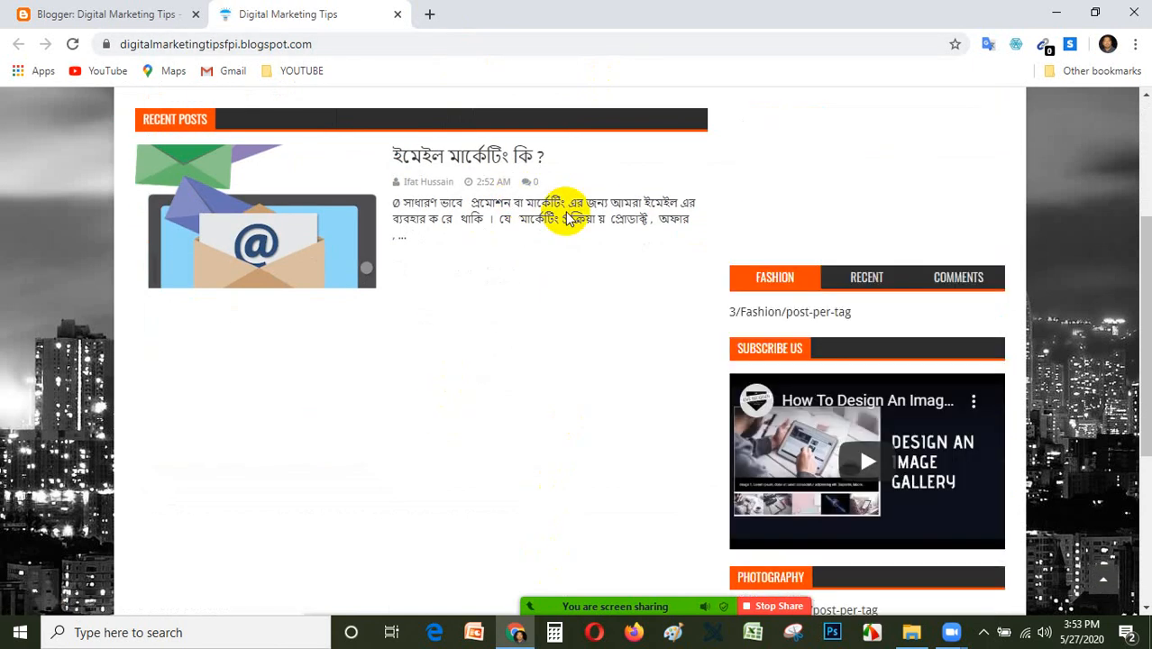
{"action": "left_click", "coordinate": [483, 159]}
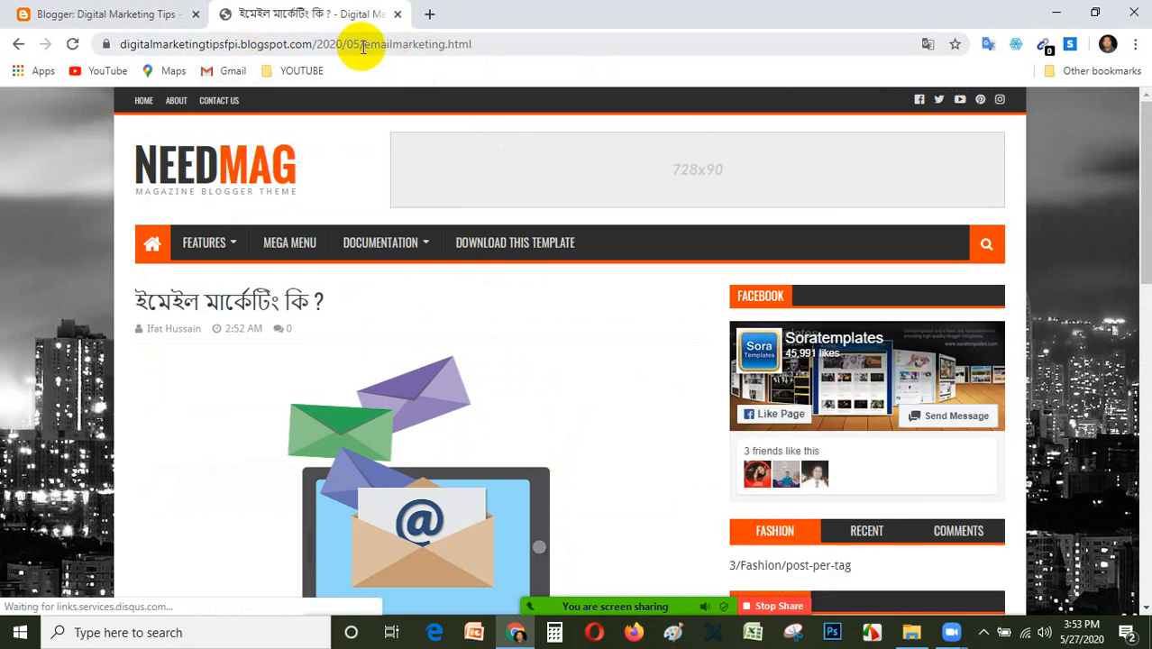
{"action": "left_click_drag", "start_coordinate": [361, 45], "coordinate": [445, 56]}
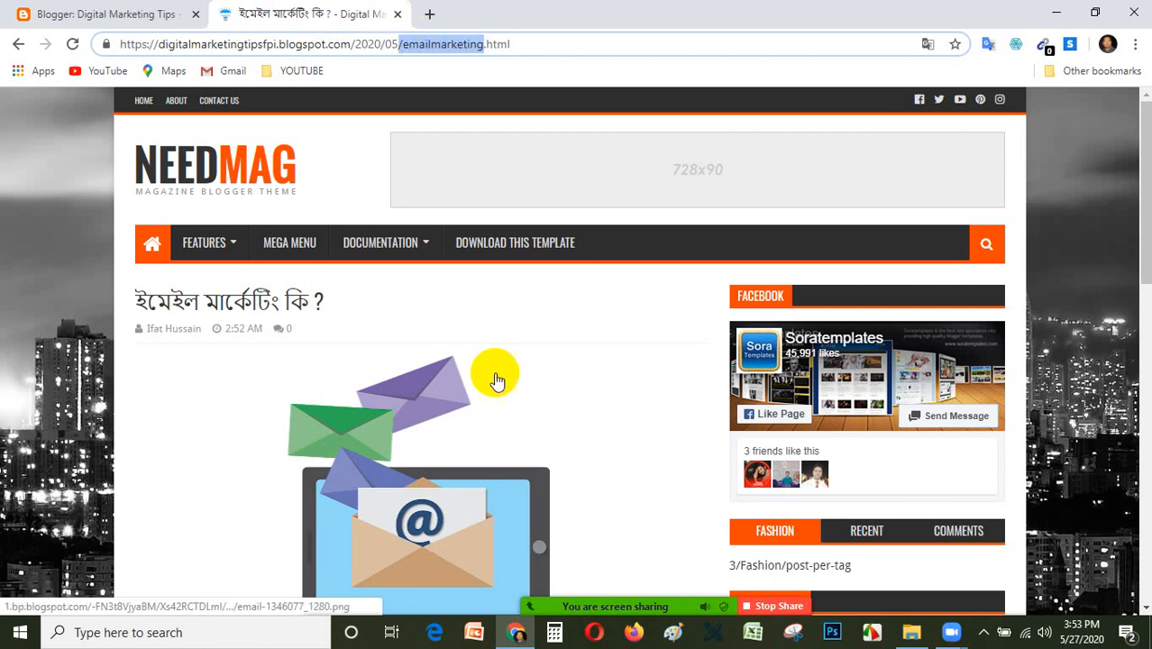
{"action": "scroll", "coordinate": [471, 404], "scroll_direction": "down", "scroll_amount": 2}
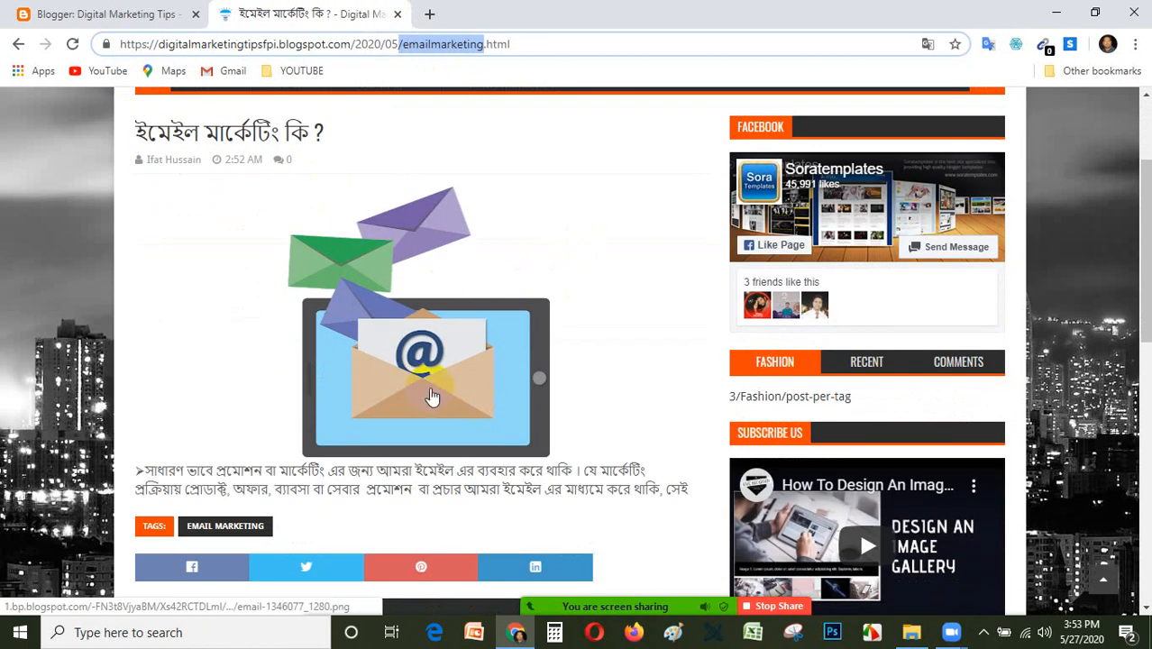
{"action": "scroll", "coordinate": [431, 397], "scroll_direction": "down", "scroll_amount": 2}
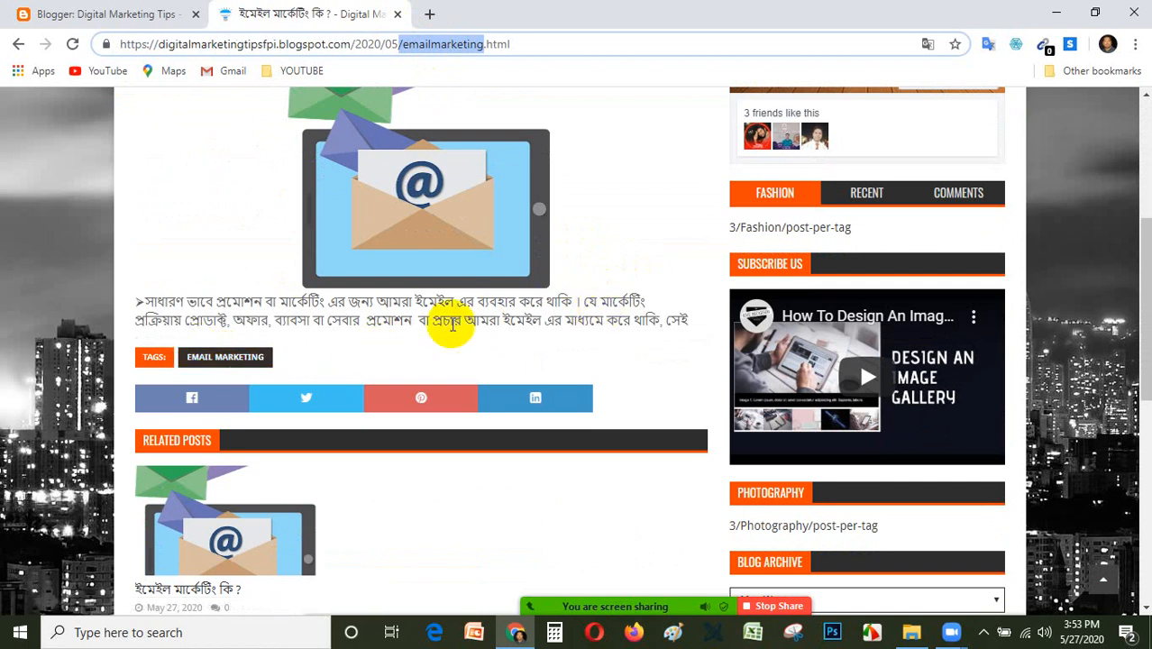
Examine the live post's paragraph, tags, share links and related posts, opening the related entry ইমেইল মার্কেটিং কি ?
{"action": "scroll", "coordinate": [453, 321], "scroll_direction": "down", "scroll_amount": 6}
{"action": "scroll", "coordinate": [604, 278], "scroll_direction": "up", "scroll_amount": 5}
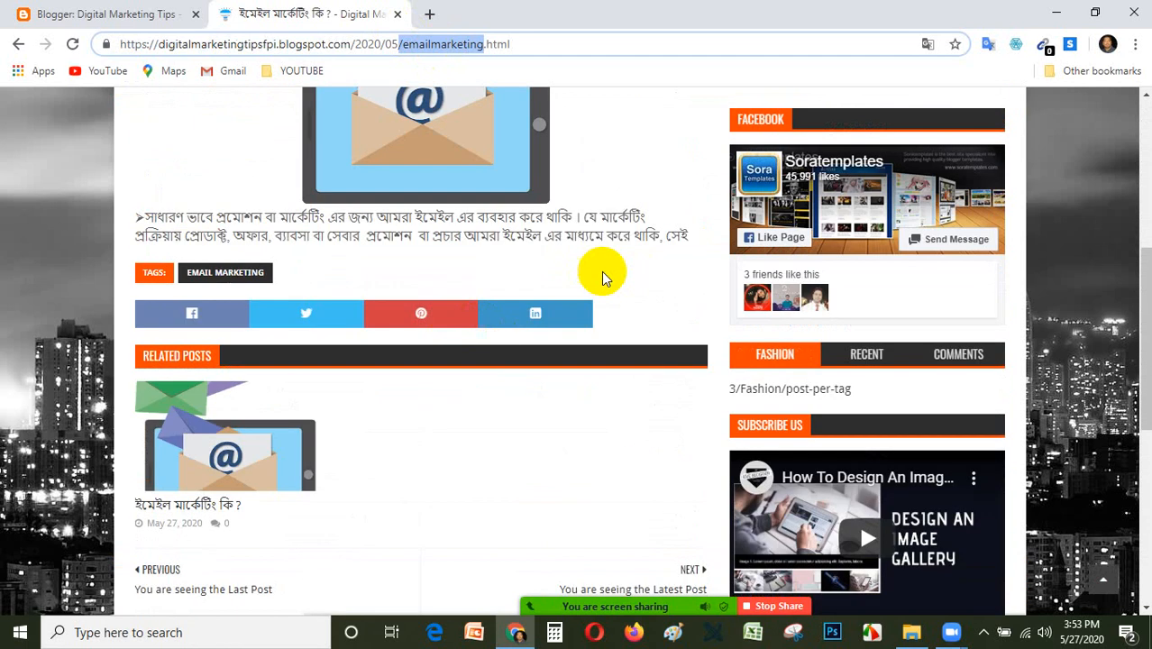
{"action": "left_click", "coordinate": [221, 508]}
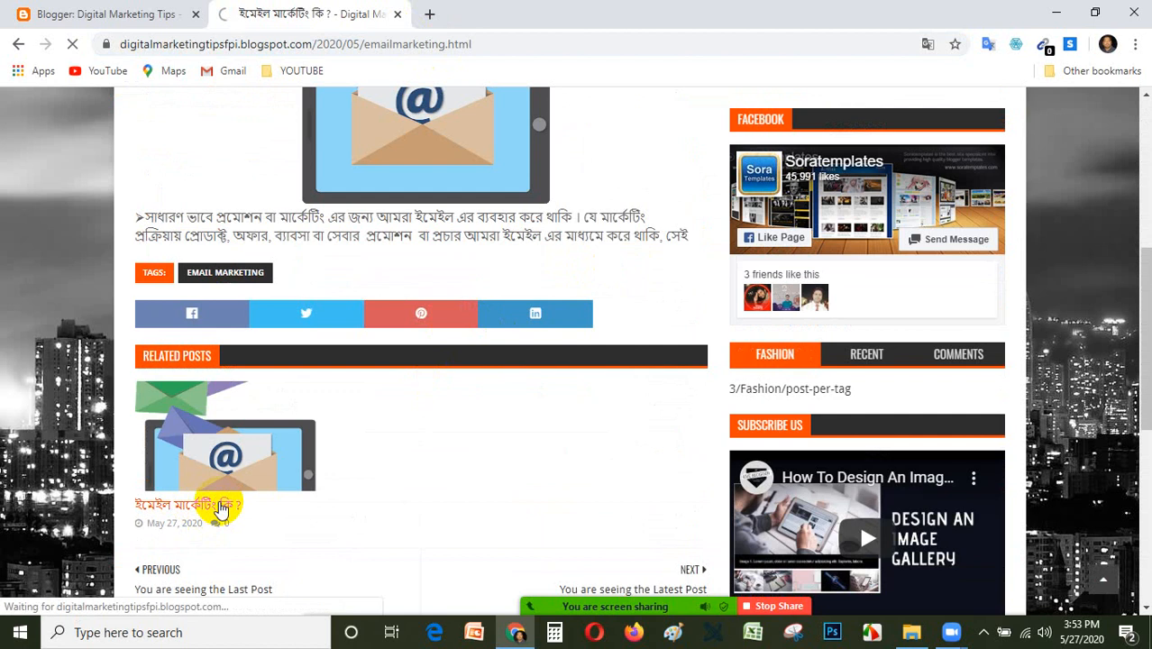
{"action": "scroll", "coordinate": [494, 438], "scroll_direction": "down", "scroll_amount": 4}
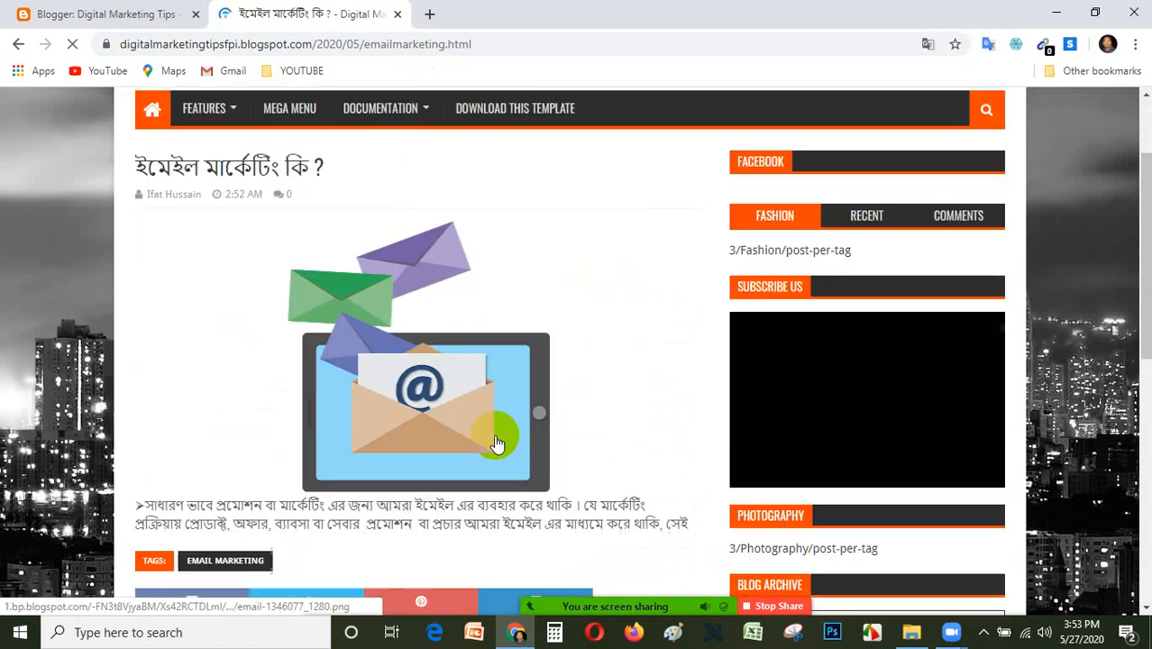
{"action": "scroll", "coordinate": [493, 437], "scroll_direction": "down", "scroll_amount": 1}
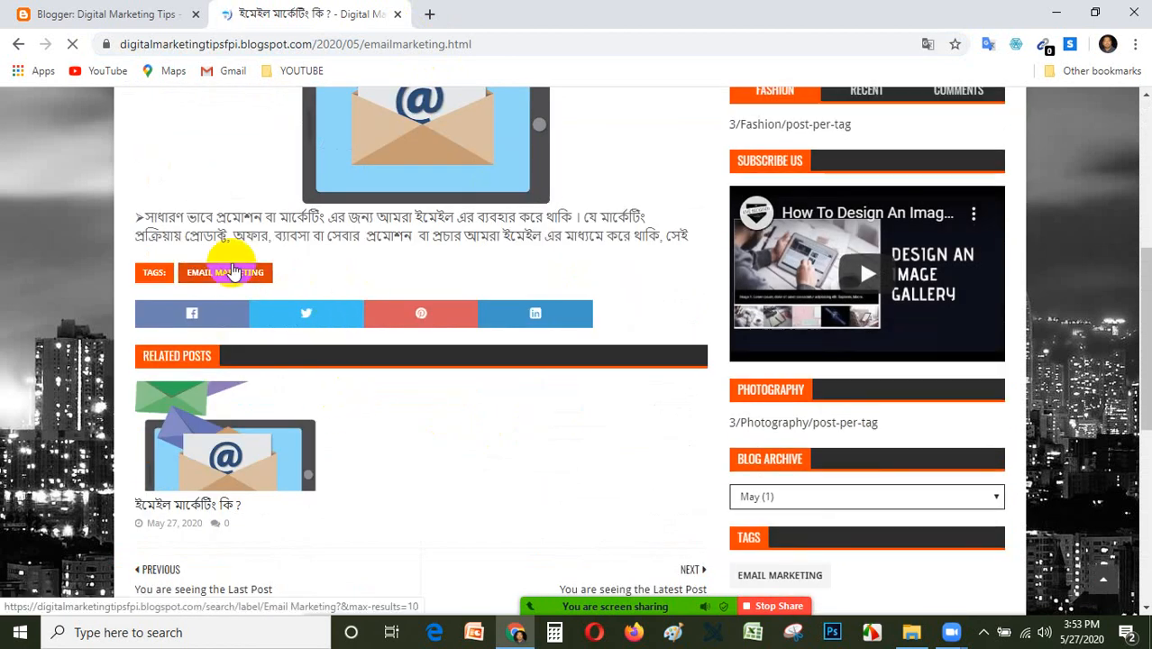
{"action": "scroll", "coordinate": [628, 221], "scroll_direction": "down", "scroll_amount": 2}
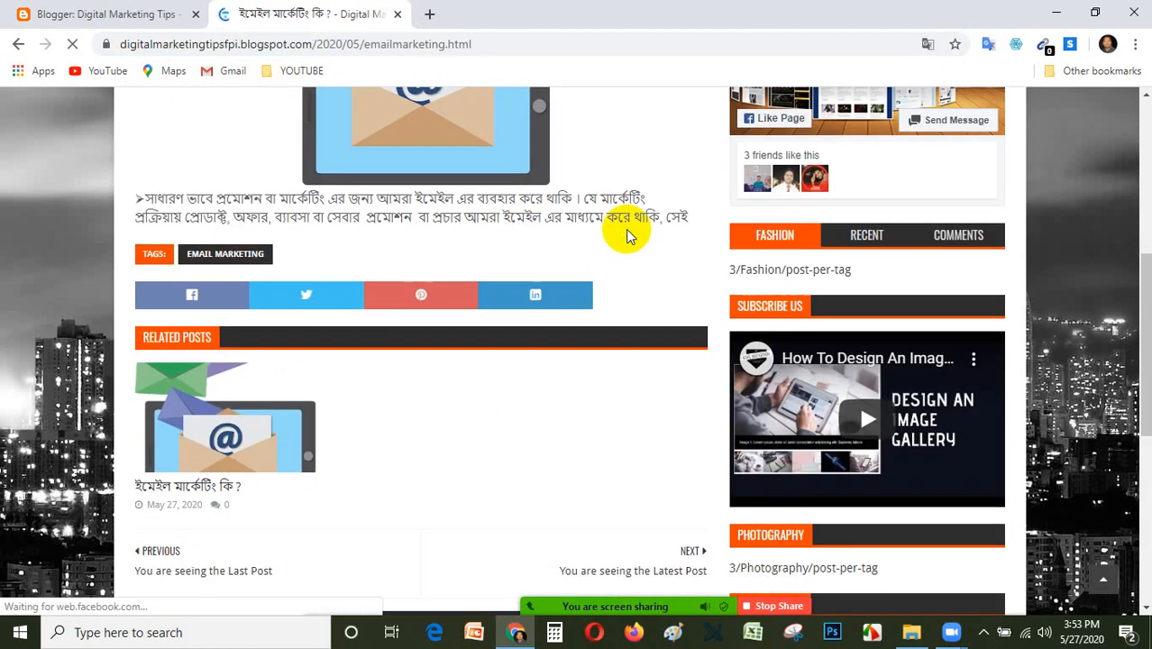
{"action": "scroll", "coordinate": [520, 247], "scroll_direction": "up", "scroll_amount": 4}
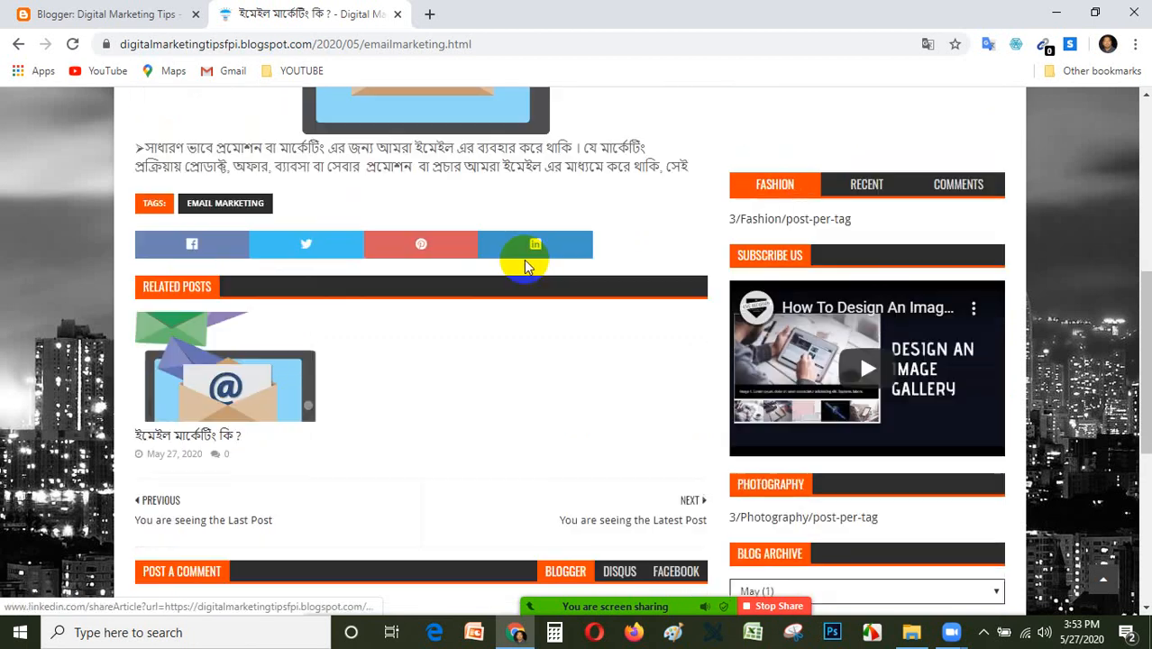
{"action": "scroll", "coordinate": [520, 317], "scroll_direction": "up", "scroll_amount": 2}
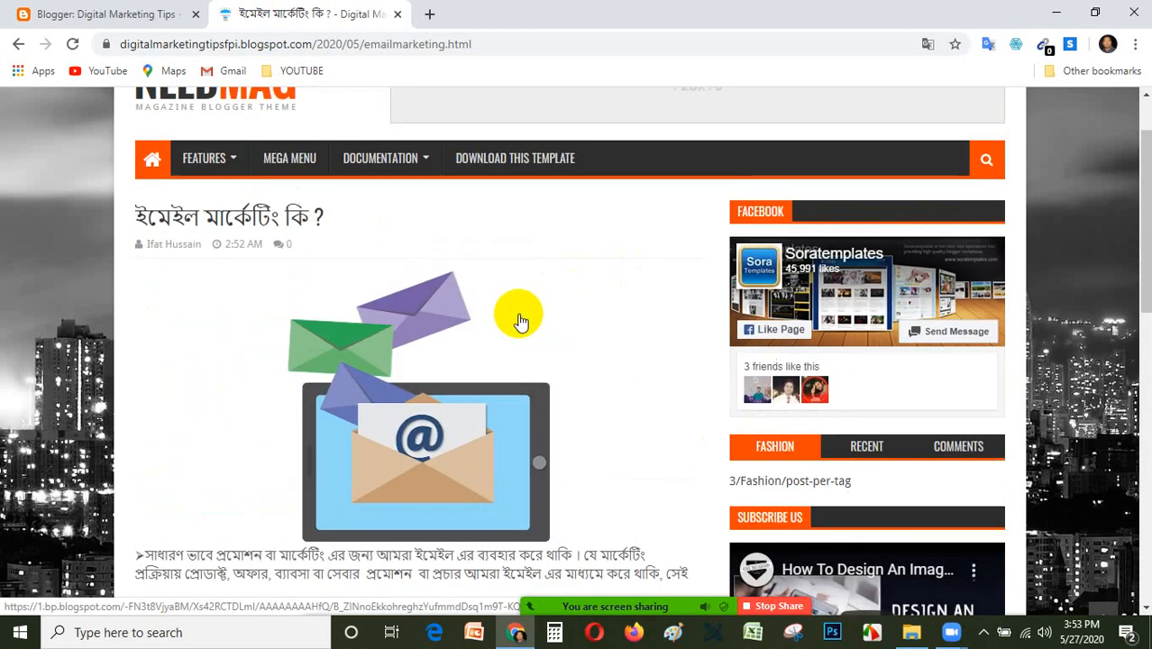
{"action": "scroll", "coordinate": [505, 360], "scroll_direction": "down", "scroll_amount": 2}
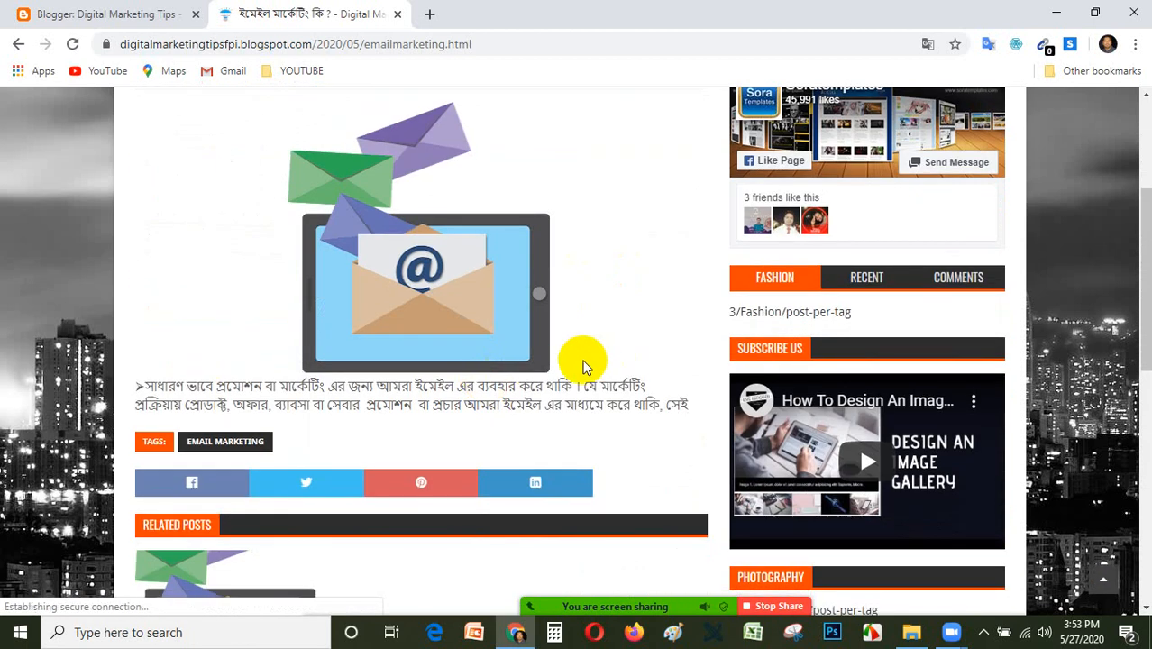
Edit the post ইমেইল মার্কেটিং কি ? in Blogger, set its envelope image to Small and update the post.
{"action": "left_click", "coordinate": [154, 12]}
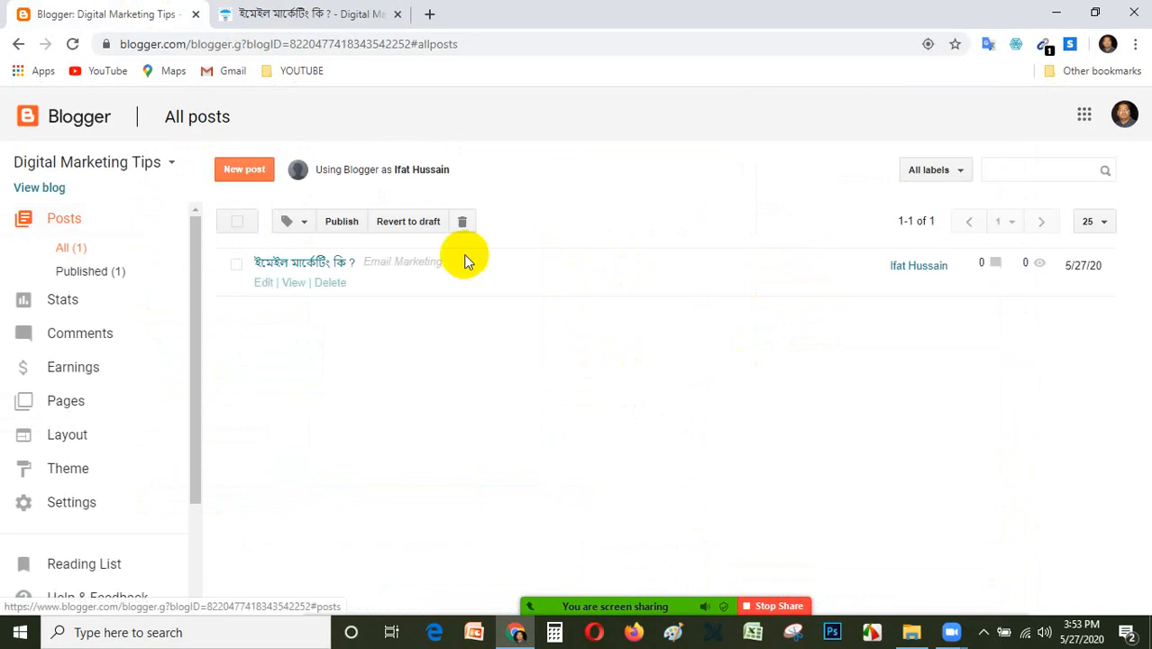
{"action": "left_click", "coordinate": [268, 284]}
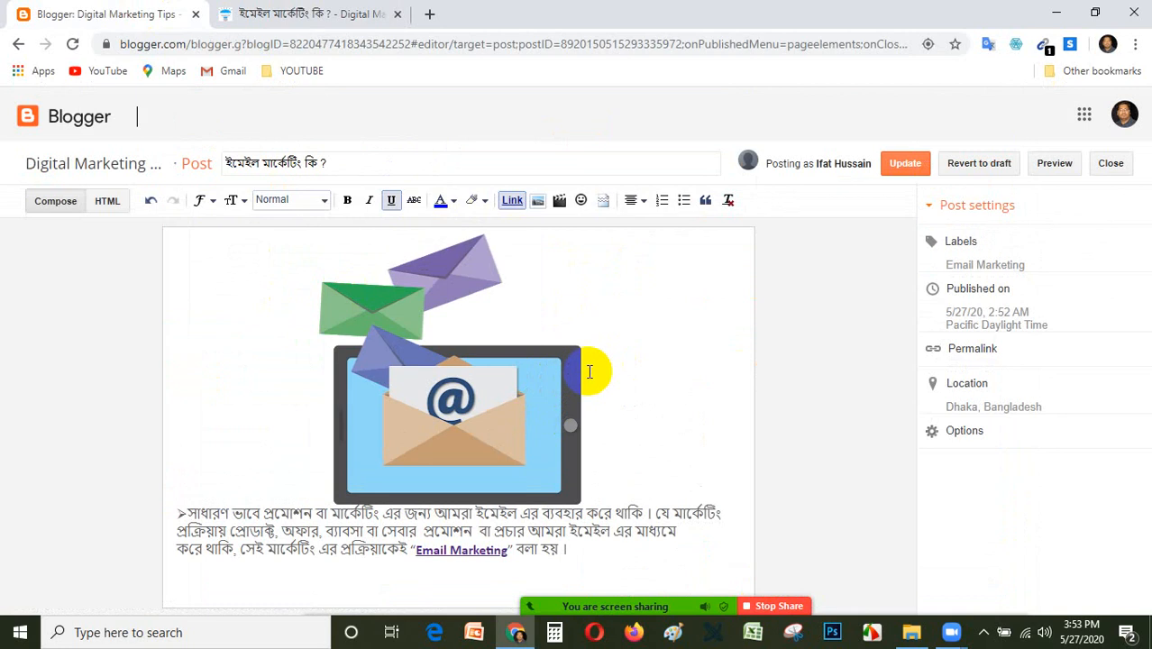
{"action": "left_click", "coordinate": [507, 388]}
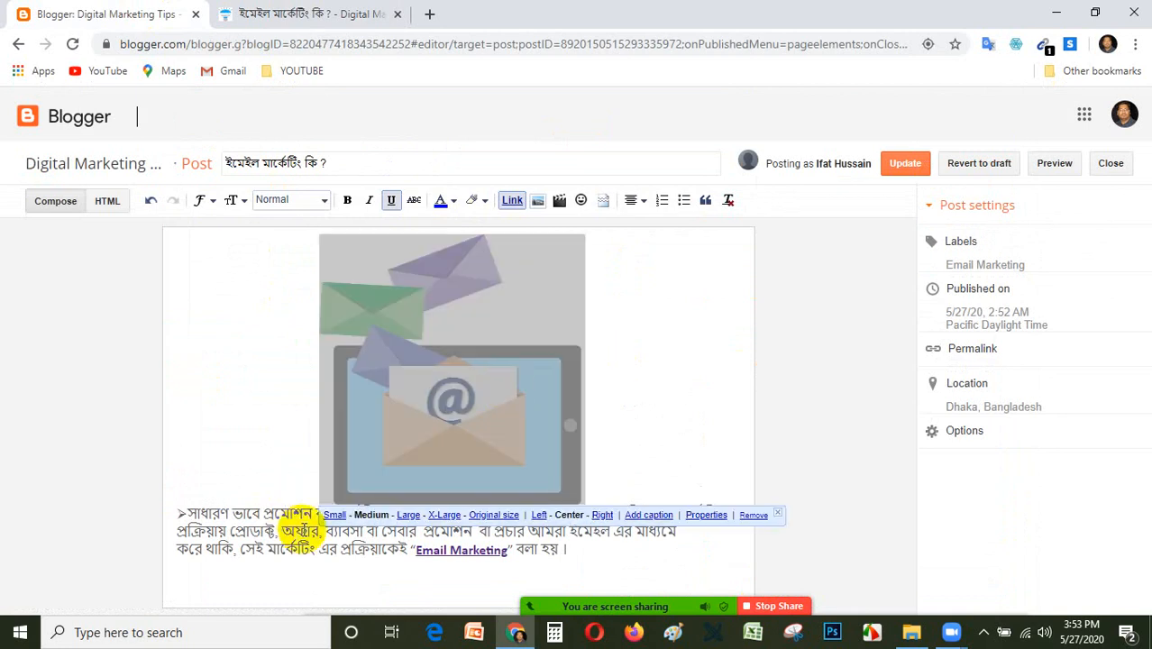
{"action": "left_click", "coordinate": [332, 515]}
{"action": "left_click", "coordinate": [710, 339]}
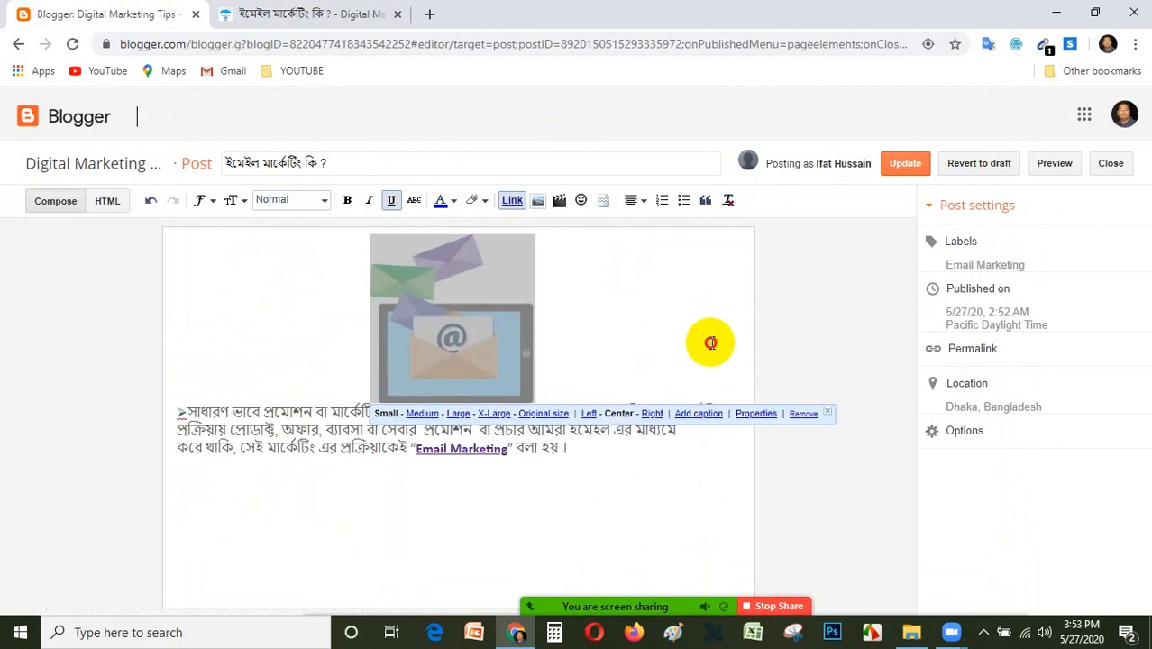
{"action": "left_click", "coordinate": [909, 166]}
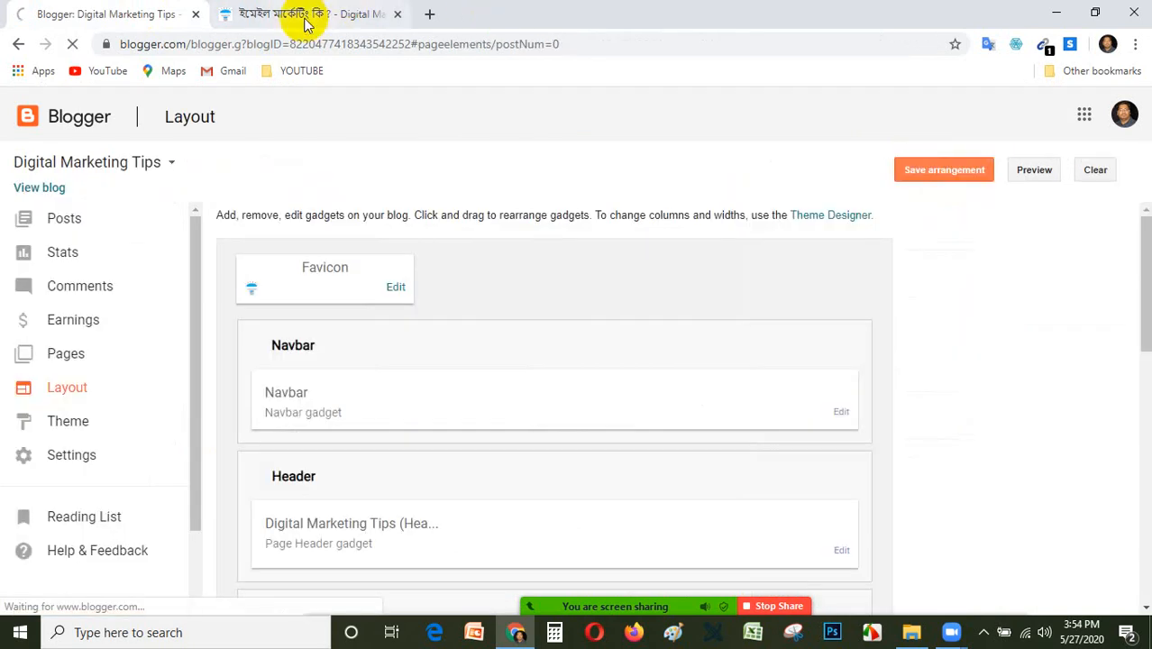
Reload the live post and examine the resized image, paragraph, tags, related posts and sidebar.
{"action": "left_click", "coordinate": [301, 15]}
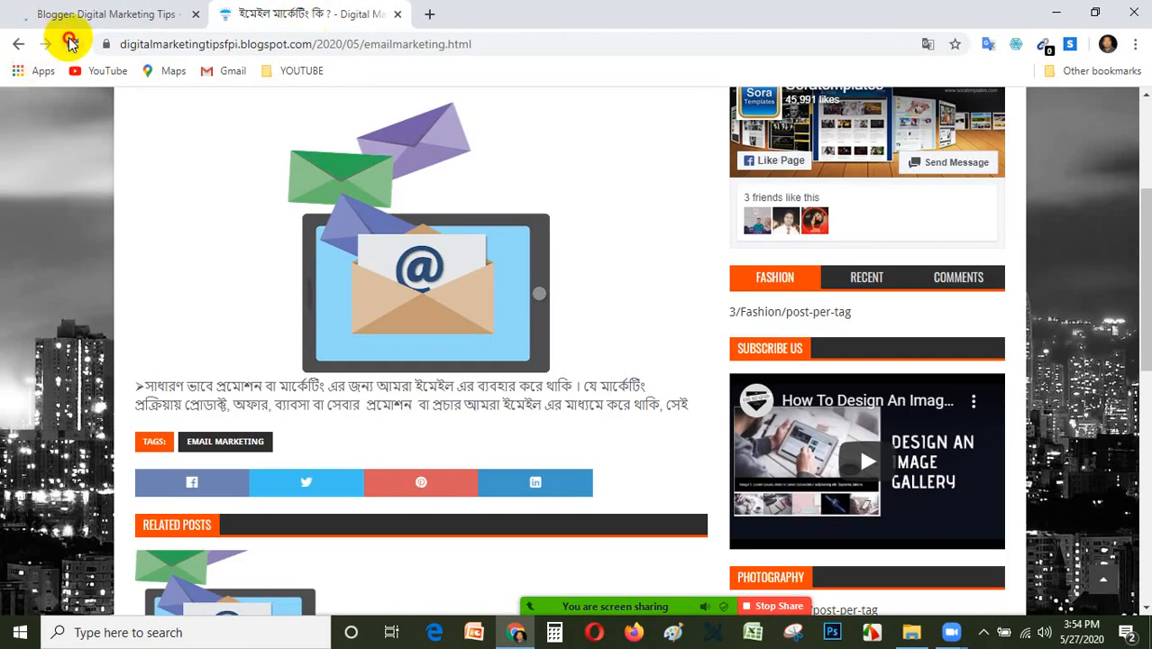
{"action": "left_click", "coordinate": [72, 43]}
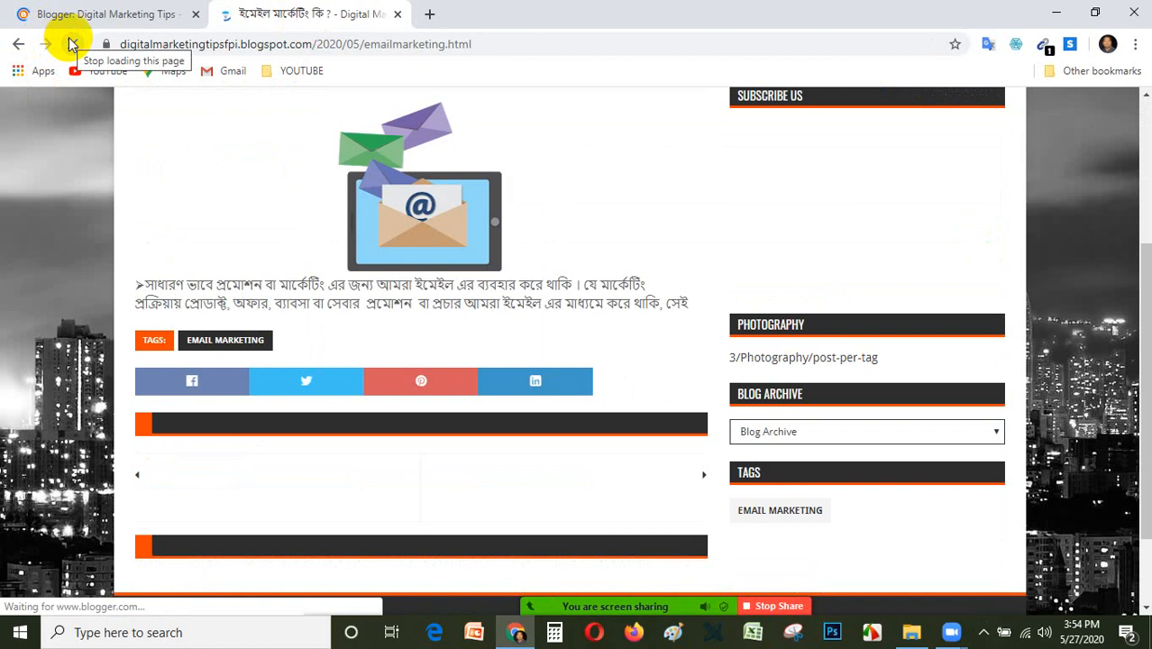
{"action": "scroll", "coordinate": [440, 285], "scroll_direction": "up", "scroll_amount": 3}
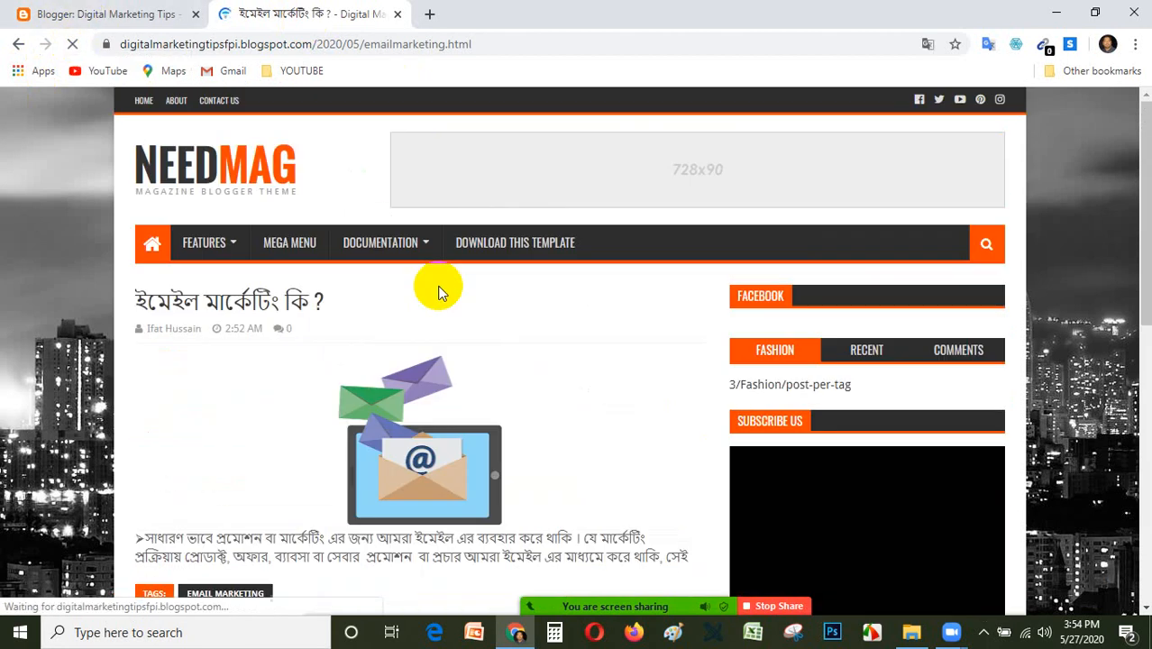
{"action": "scroll", "coordinate": [446, 304], "scroll_direction": "down", "scroll_amount": 2}
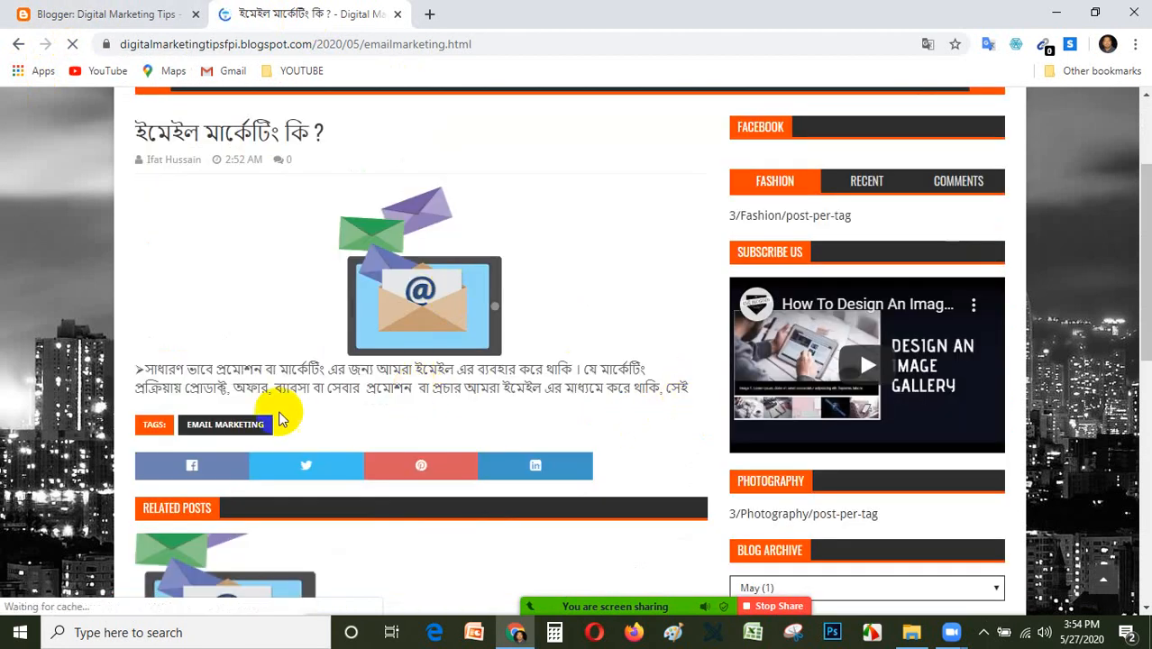
{"action": "scroll", "coordinate": [277, 417], "scroll_direction": "down", "scroll_amount": 3}
{"action": "scroll", "coordinate": [276, 422], "scroll_direction": "up", "scroll_amount": 5}
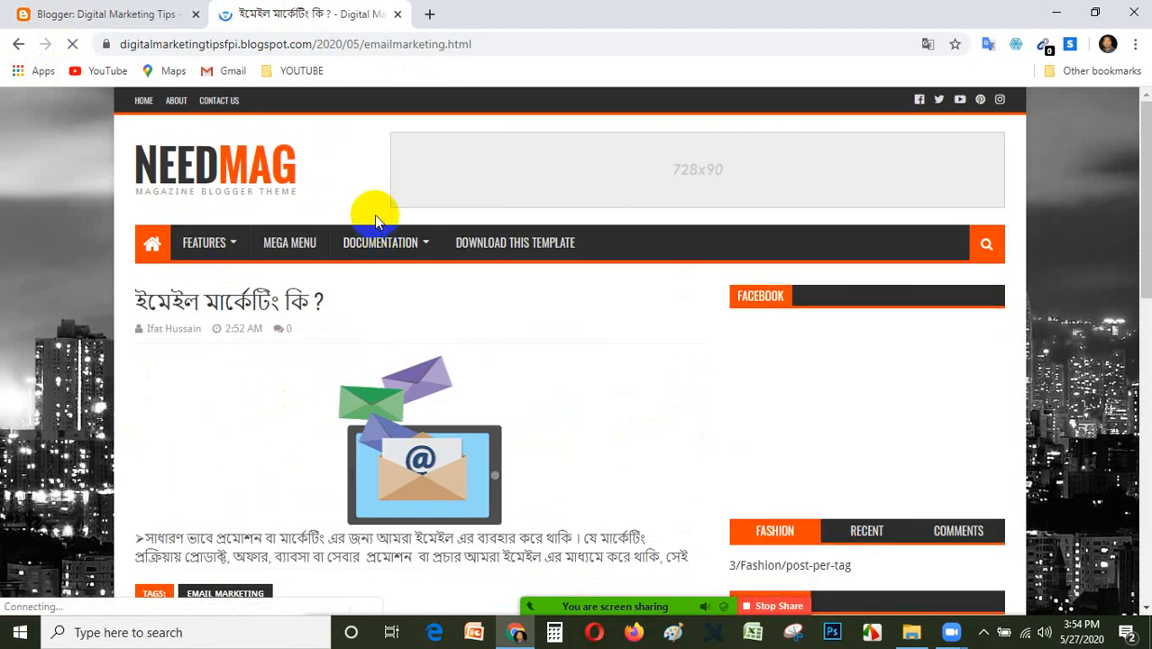
{"action": "scroll", "coordinate": [351, 303], "scroll_direction": "down", "scroll_amount": 4}
{"action": "scroll", "coordinate": [326, 309], "scroll_direction": "down", "scroll_amount": 2}
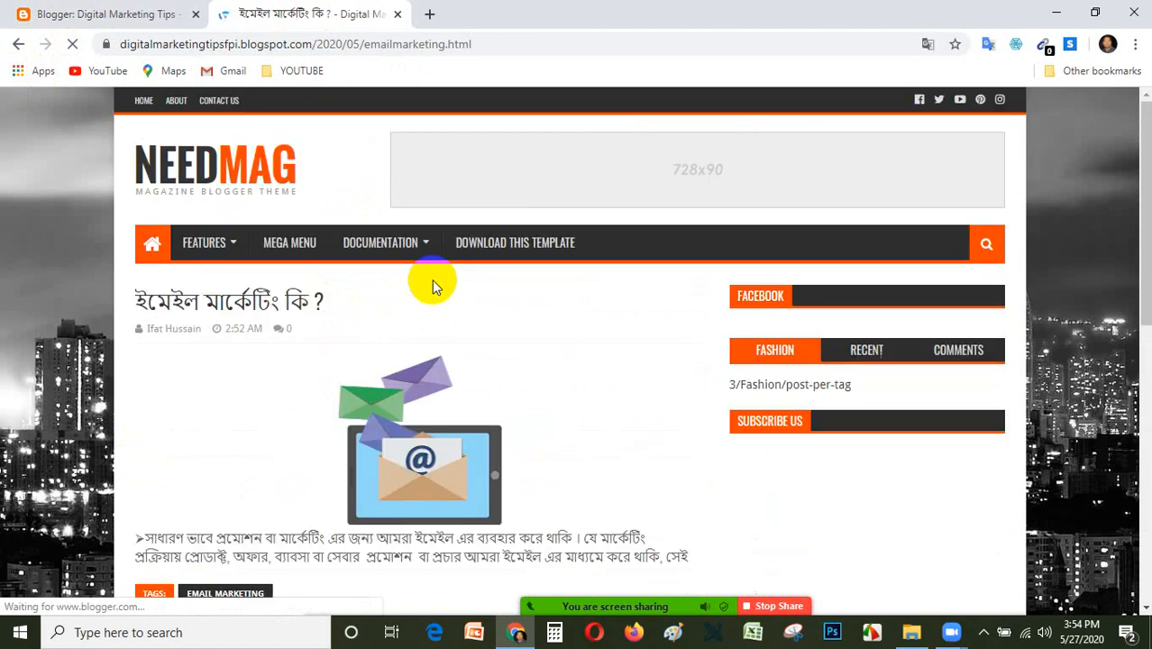
{"action": "scroll", "coordinate": [439, 429], "scroll_direction": "down", "scroll_amount": 1}
{"action": "scroll", "coordinate": [439, 429], "scroll_direction": "down", "scroll_amount": 2}
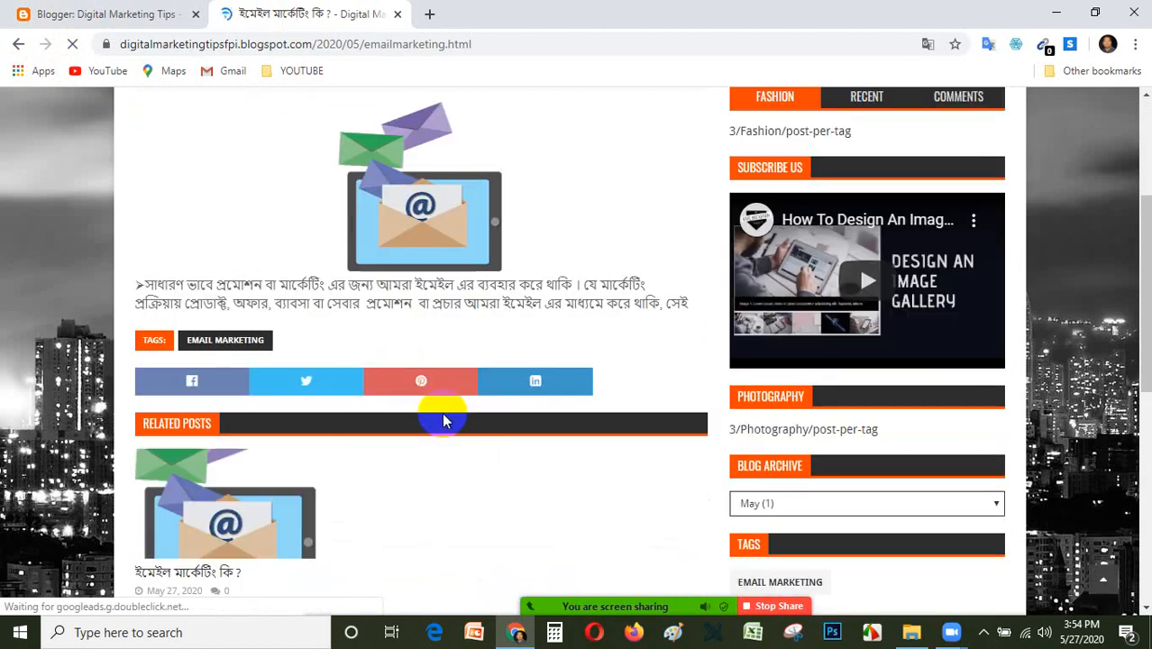
{"action": "scroll", "coordinate": [440, 420], "scroll_direction": "down", "scroll_amount": 3}
{"action": "scroll", "coordinate": [440, 420], "scroll_direction": "up", "scroll_amount": 6}
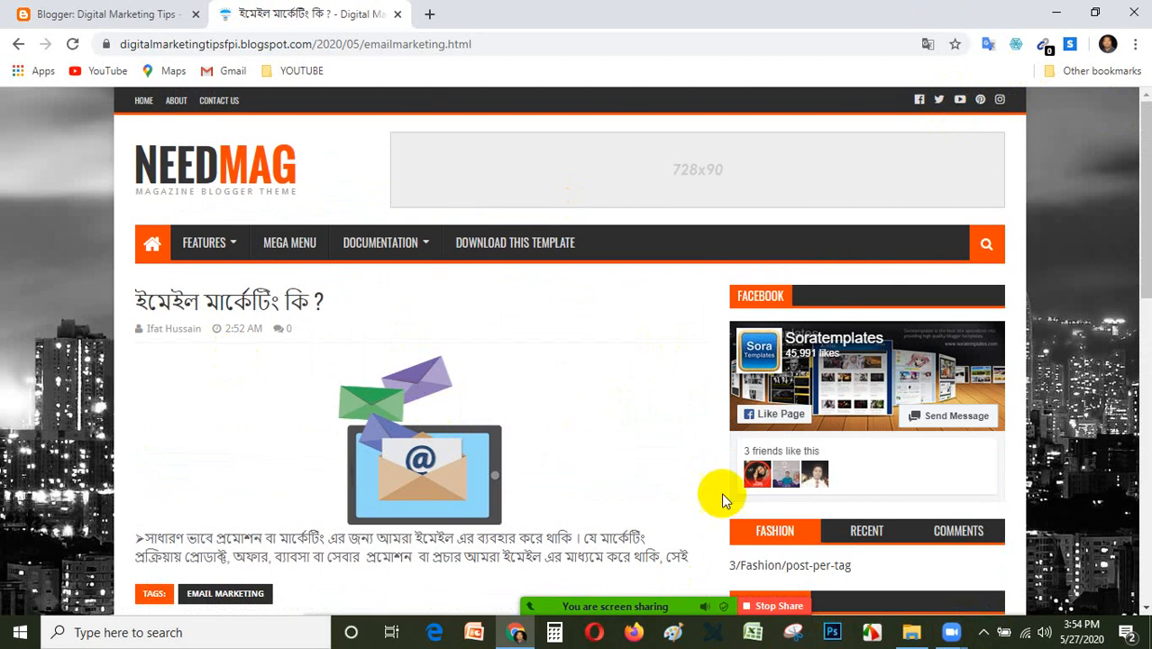
{"action": "mouse_move", "coordinate": [777, 606]}
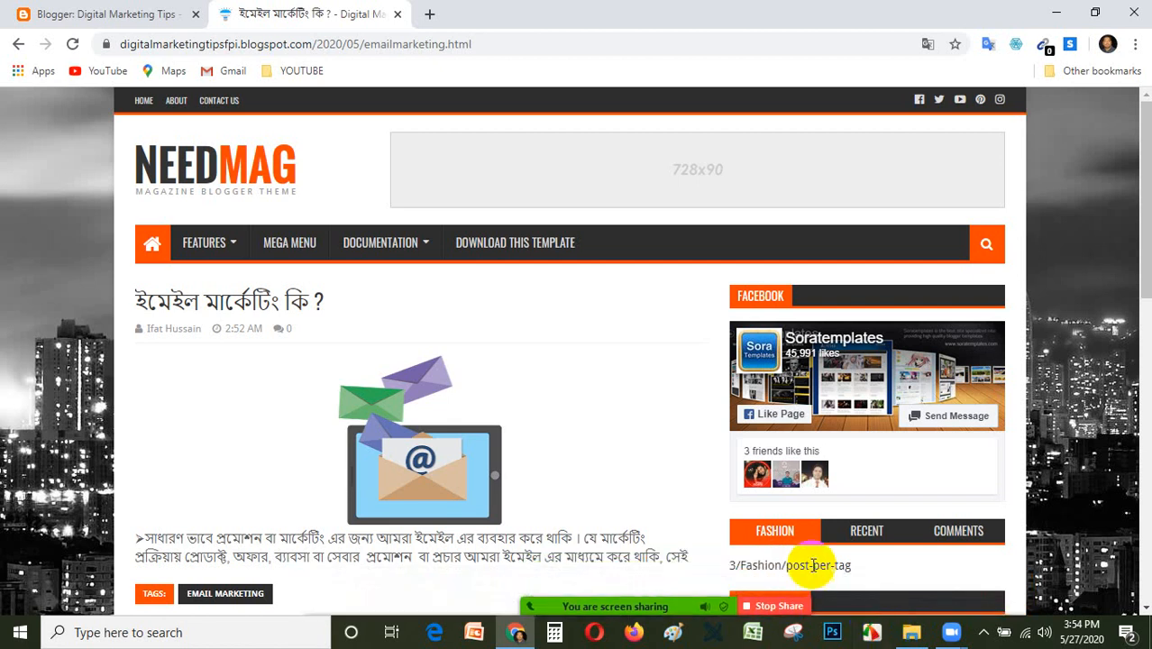
{"action": "scroll", "coordinate": [731, 550], "scroll_direction": "down", "scroll_amount": 3}
{"action": "scroll", "coordinate": [332, 158], "scroll_direction": "up", "scroll_amount": 4}
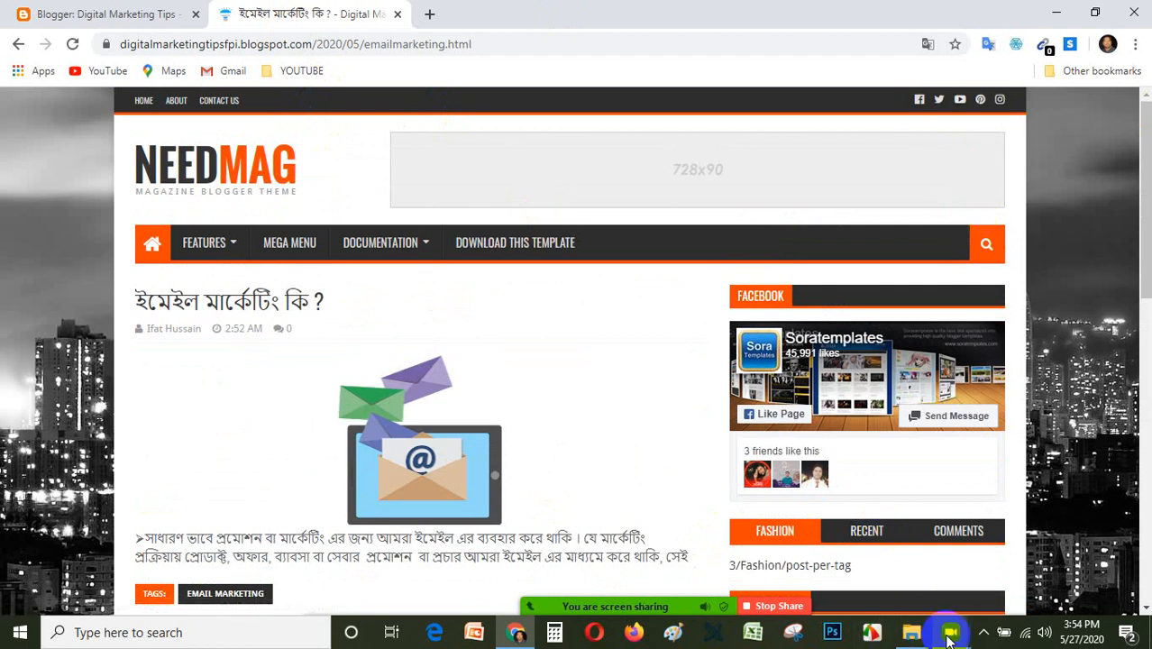
Check the Blogger dashboard, return to the live post and open the blog's home page through the site logo.
{"action": "left_click", "coordinate": [306, 40]}
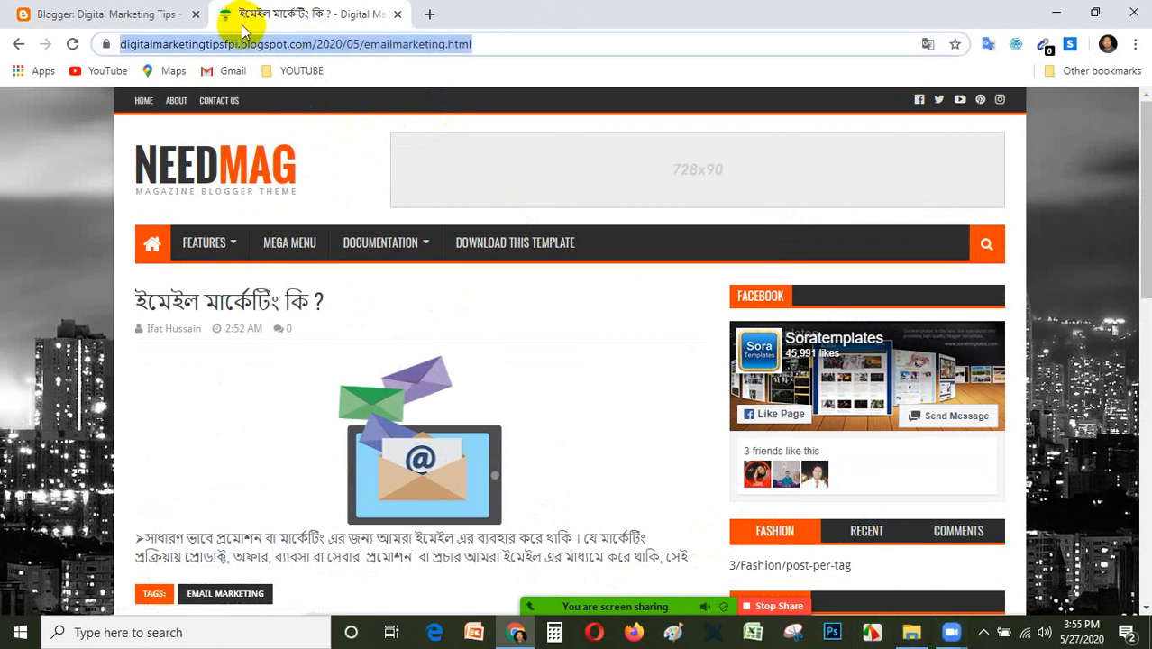
{"action": "left_click", "coordinate": [176, 11]}
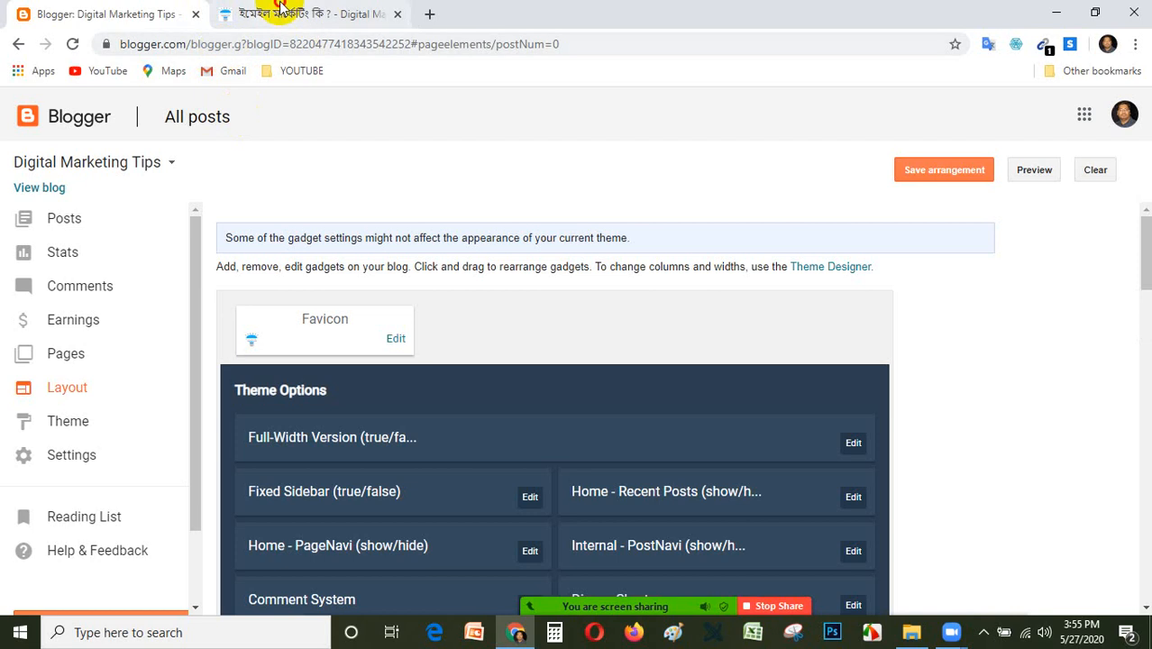
{"action": "left_click", "coordinate": [347, 14]}
{"action": "left_click", "coordinate": [210, 175]}
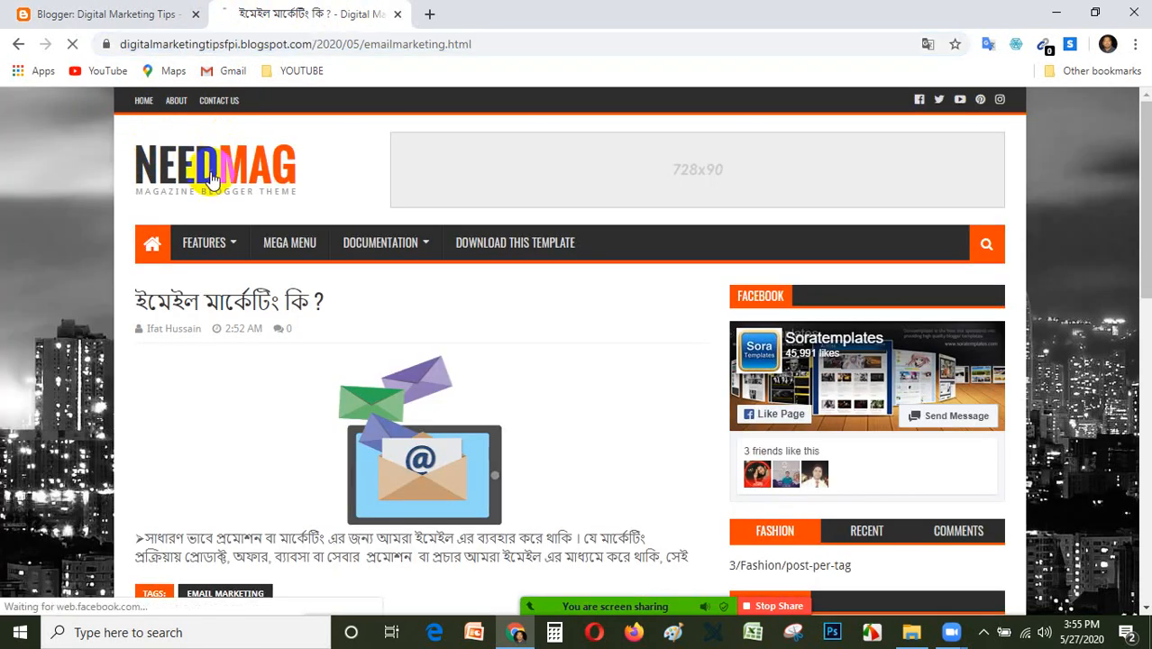
Copy the blog's home page address and bring up the open Zoom windows.
{"action": "left_click", "coordinate": [186, 47]}
{"action": "right_click", "coordinate": [187, 46]}
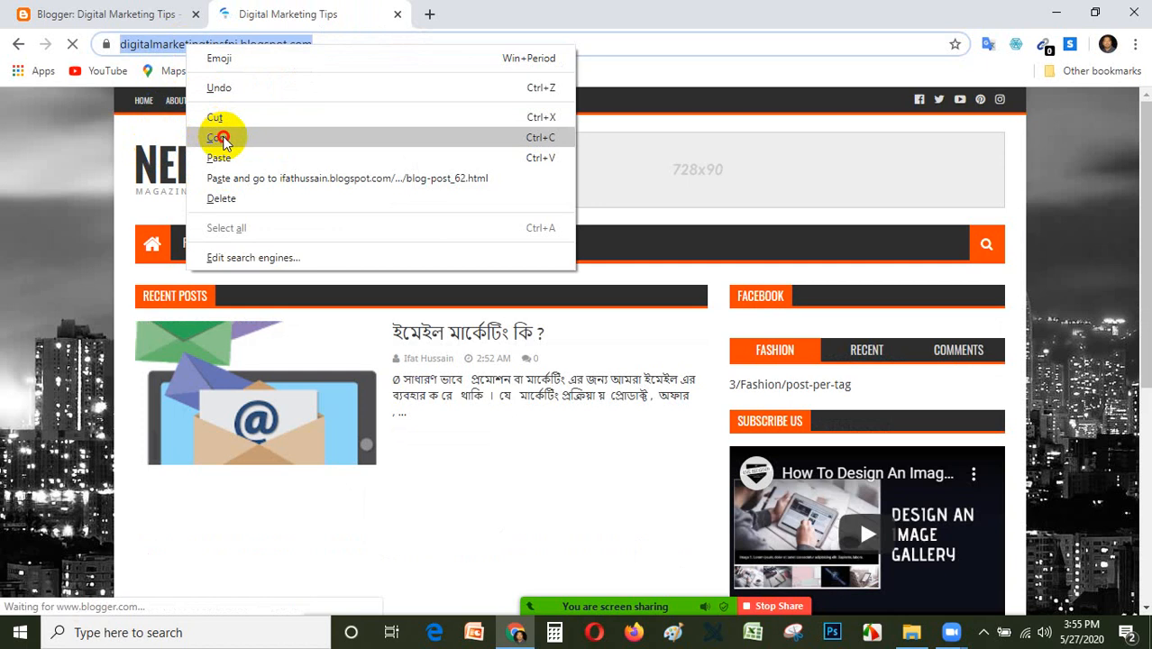
{"action": "left_click", "coordinate": [220, 138]}
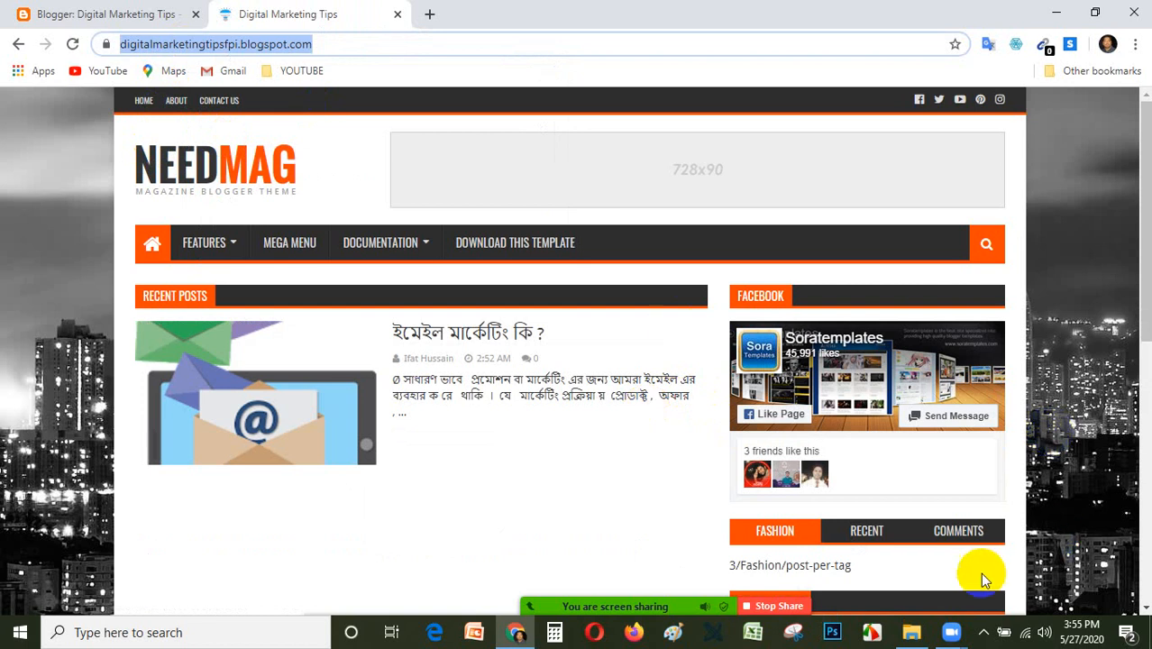
{"action": "left_click", "coordinate": [954, 638]}
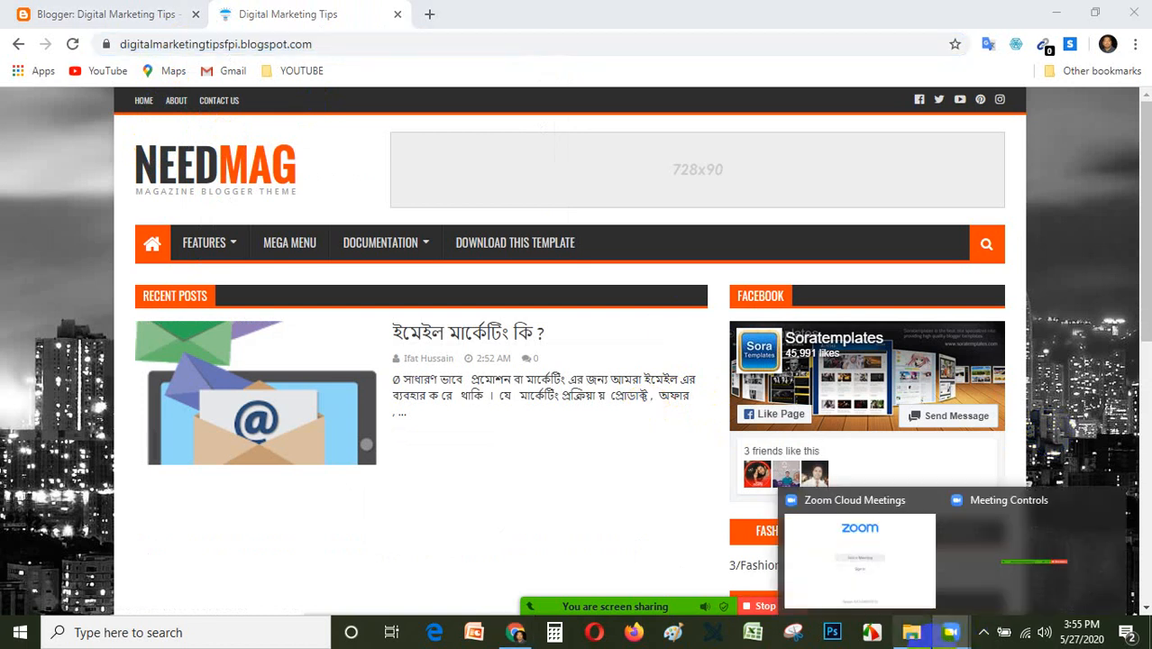